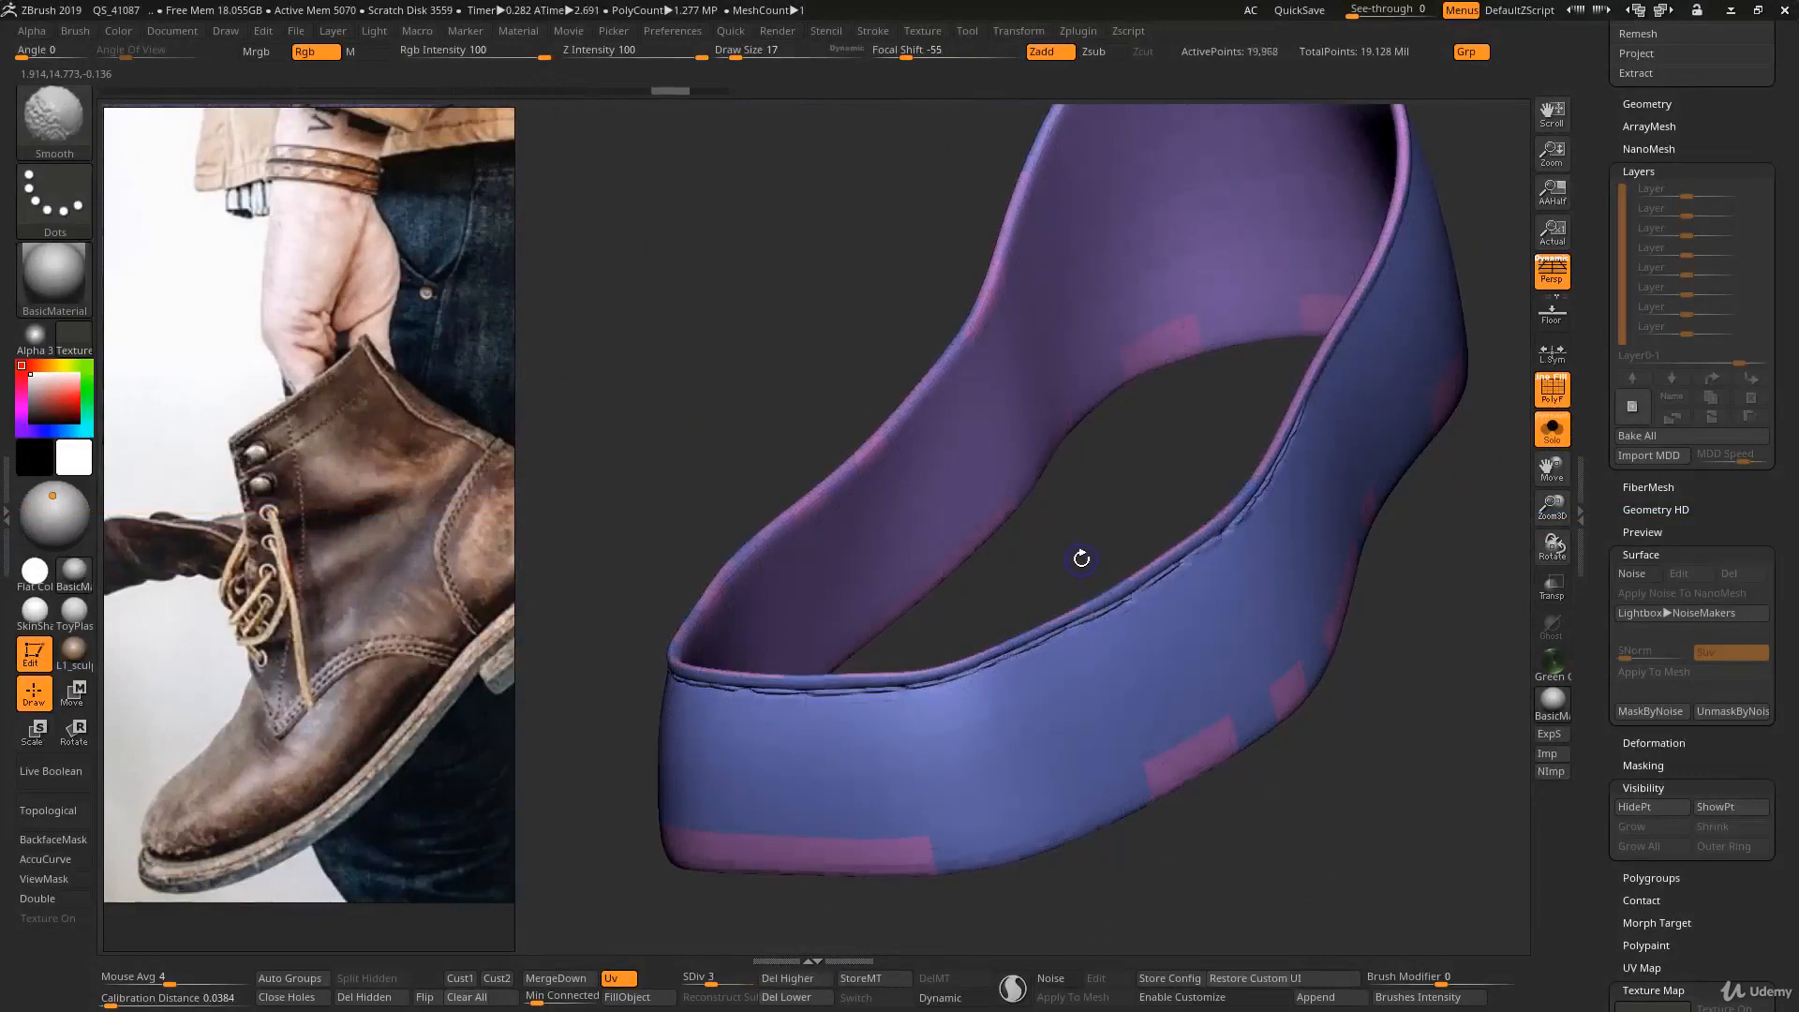
- Switch the shoe bands to subdivision level 1 and display their polygroup wireframe
key(shift+f)
drag(1087, 517, 1064, 519)
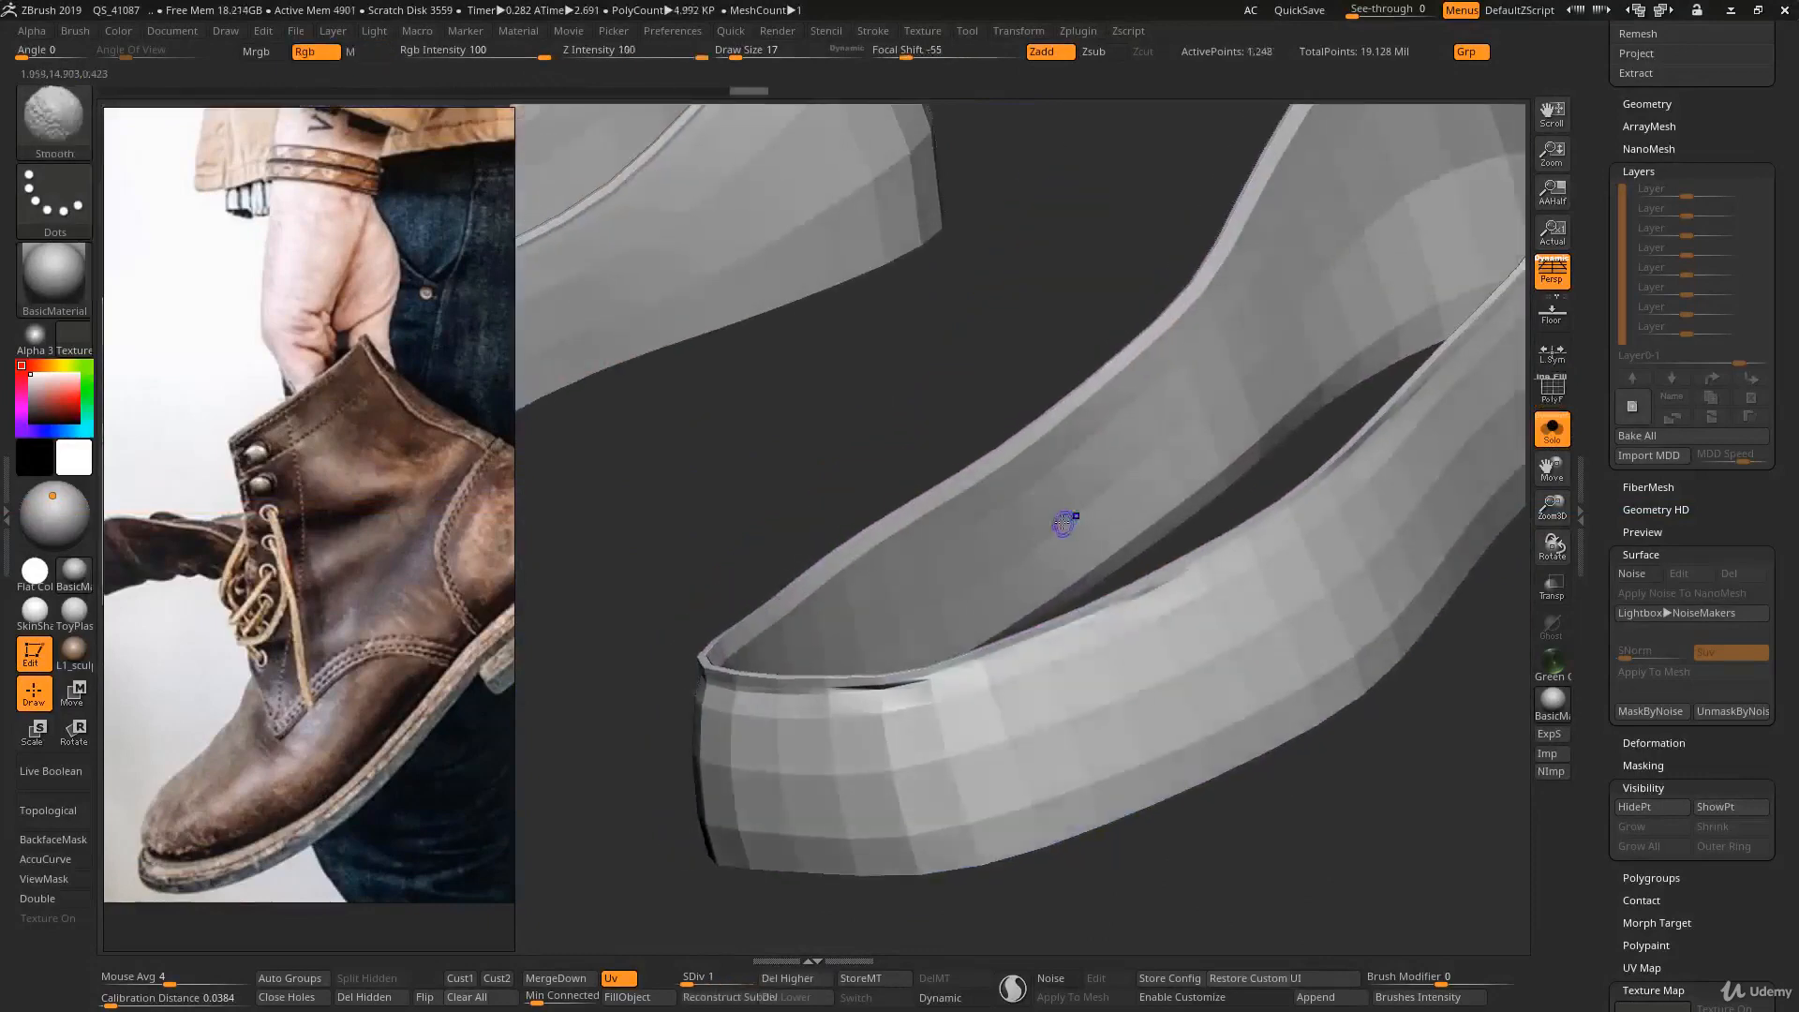
key(shift+f)
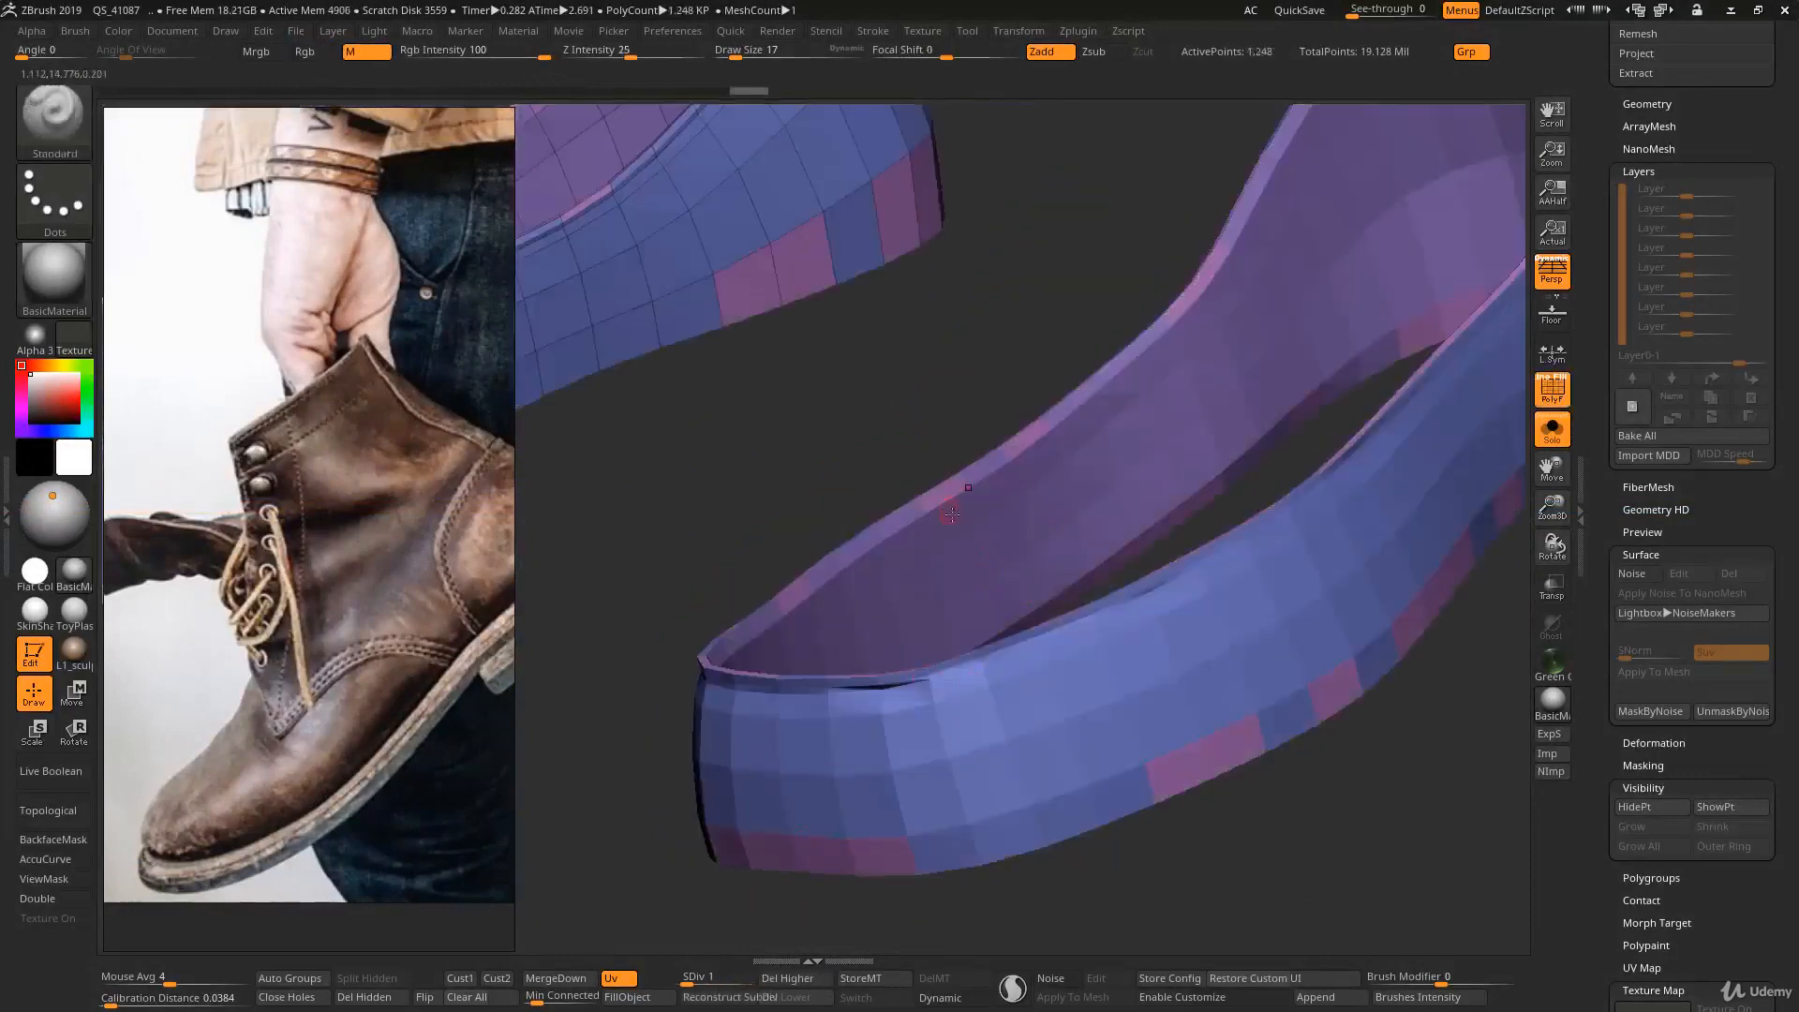
- Hide the polygon loop just below the rim on the inner wall of the nearer shoe band
key(ctrl+shift)
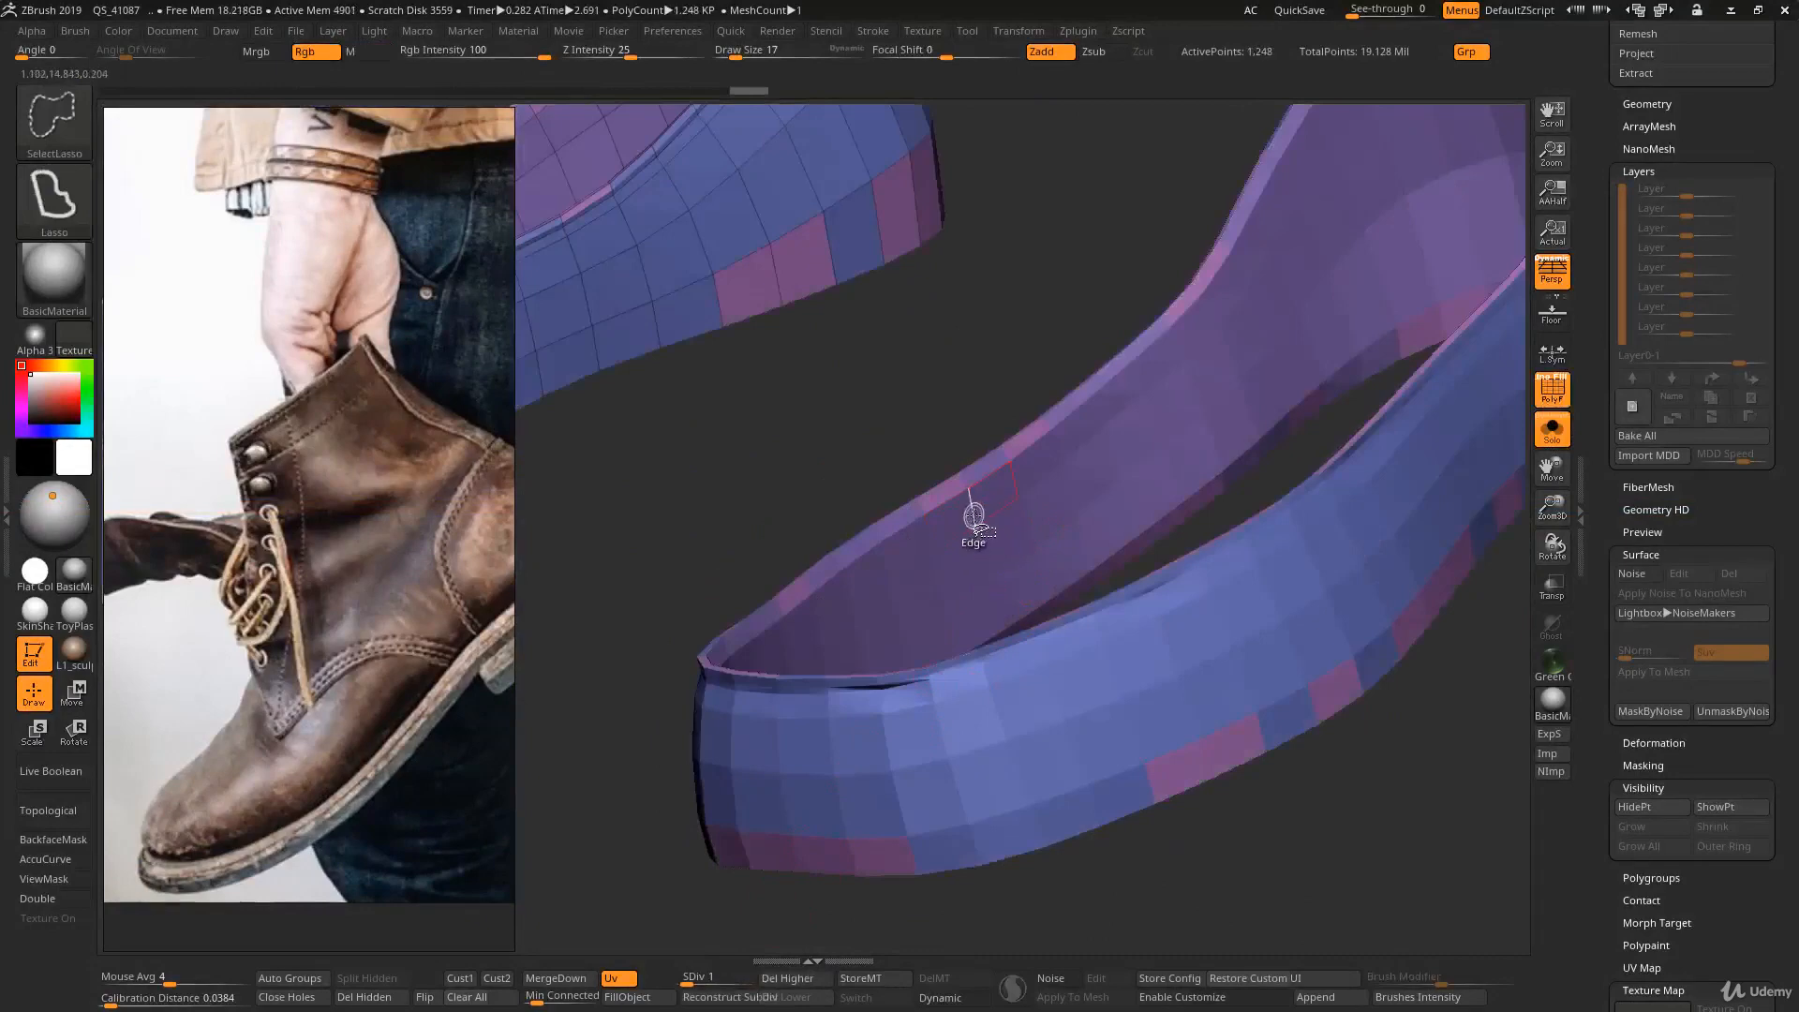
mouse_move(972, 516)
right_down()
mouse_move(1020, 480)
mouse_move(1063, 489)
mouse_move(1032, 446)
mouse_move(994, 481)
right_up()
key(ctrl+shift)
key(ctrl+shift)
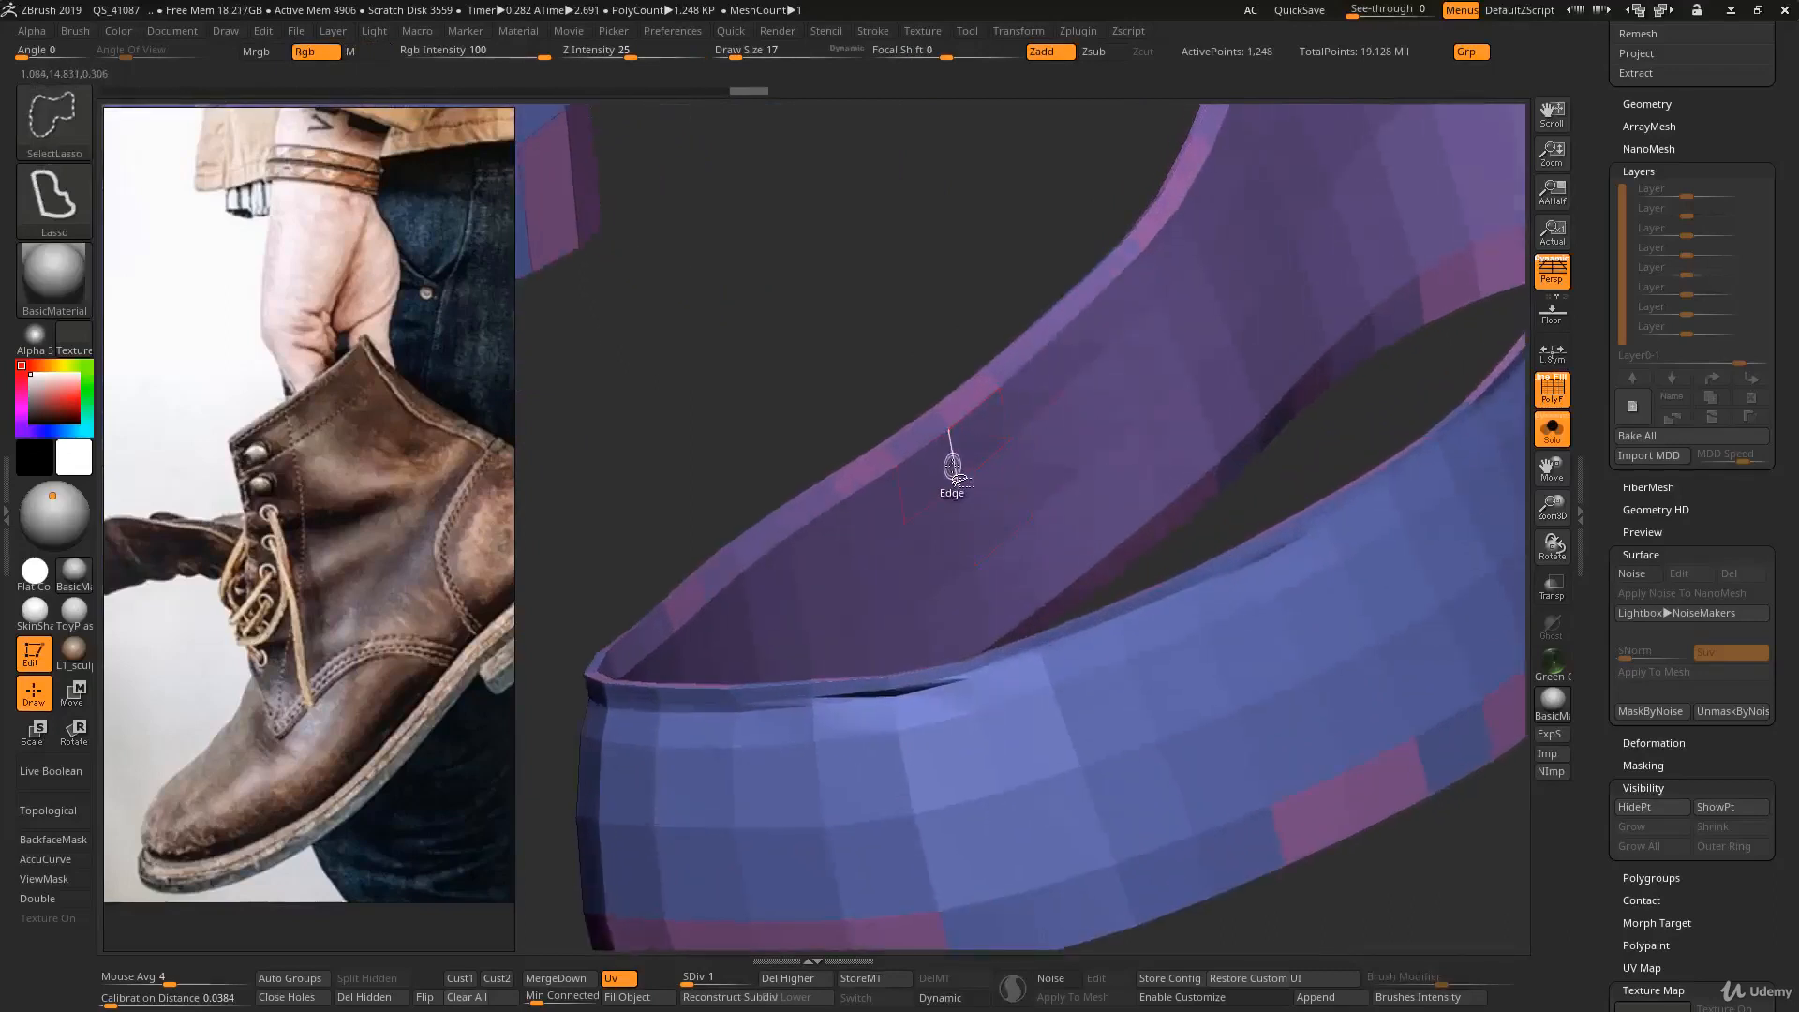
ctrl+shift+click(955, 470)
ctrl+shift+click(954, 467)
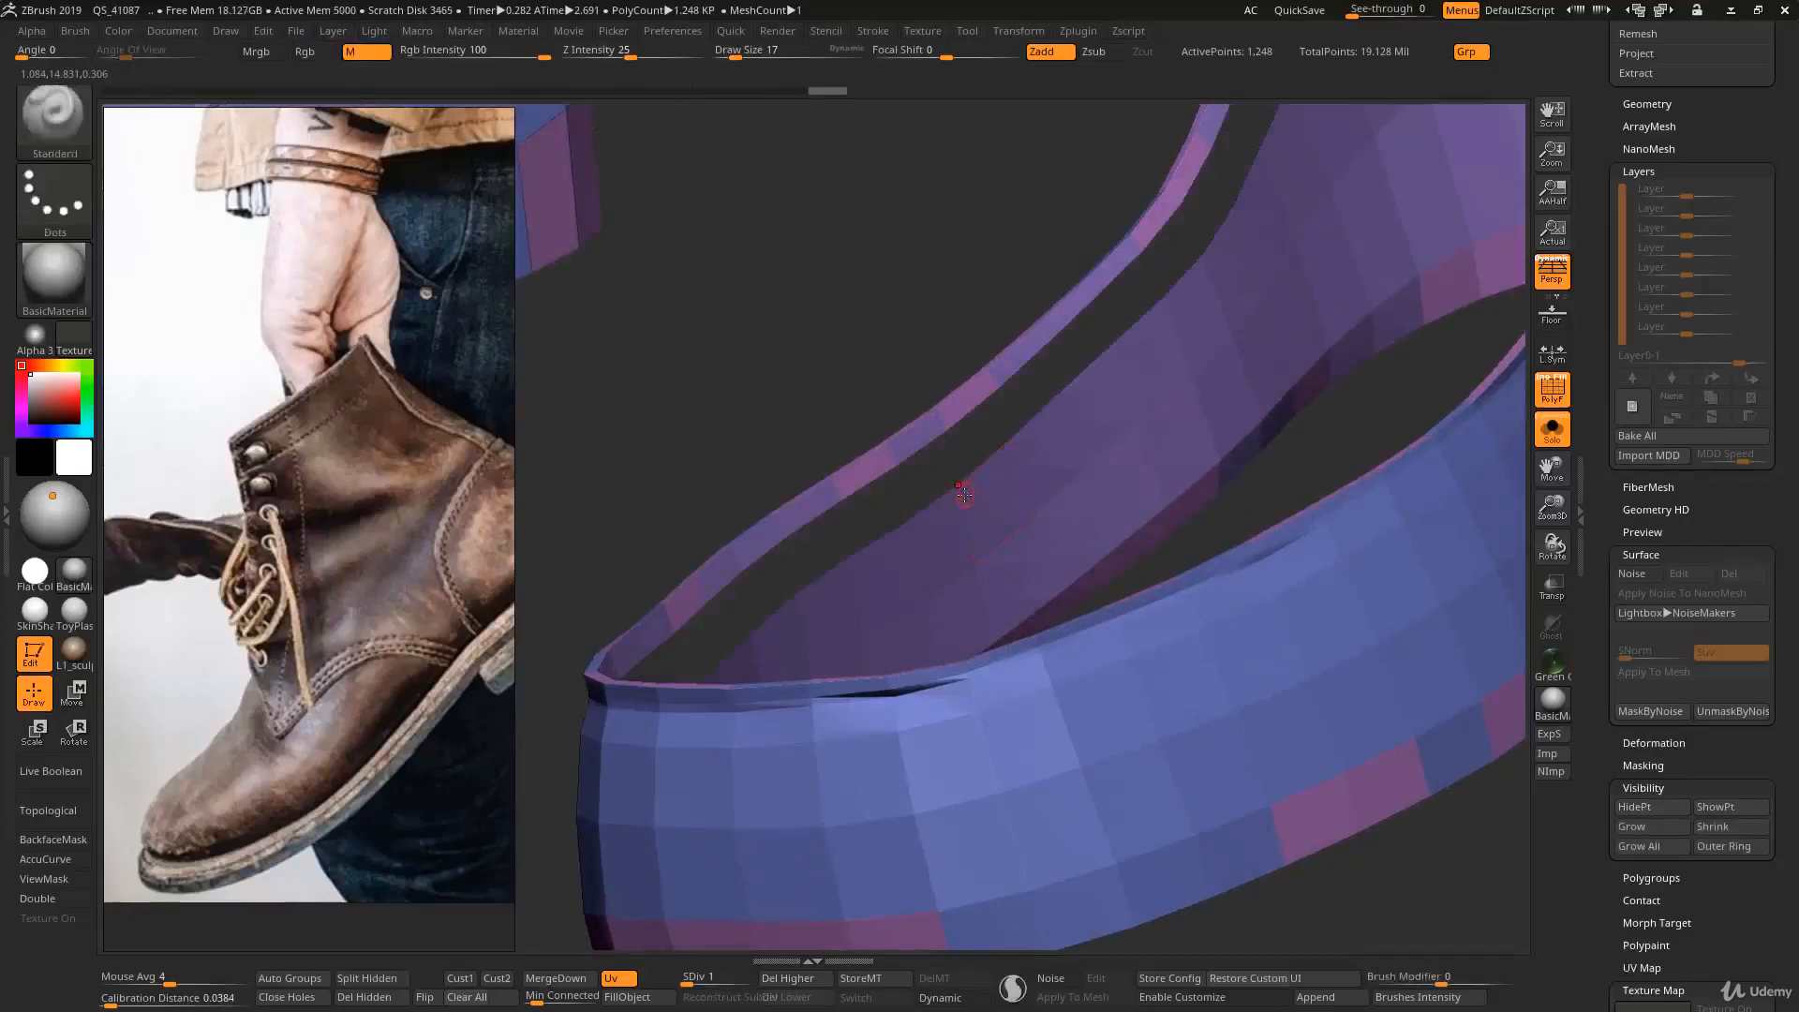
- Enable double-sided display and hide the remaining polygon loops on the nearer band's inner wall
click(52, 899)
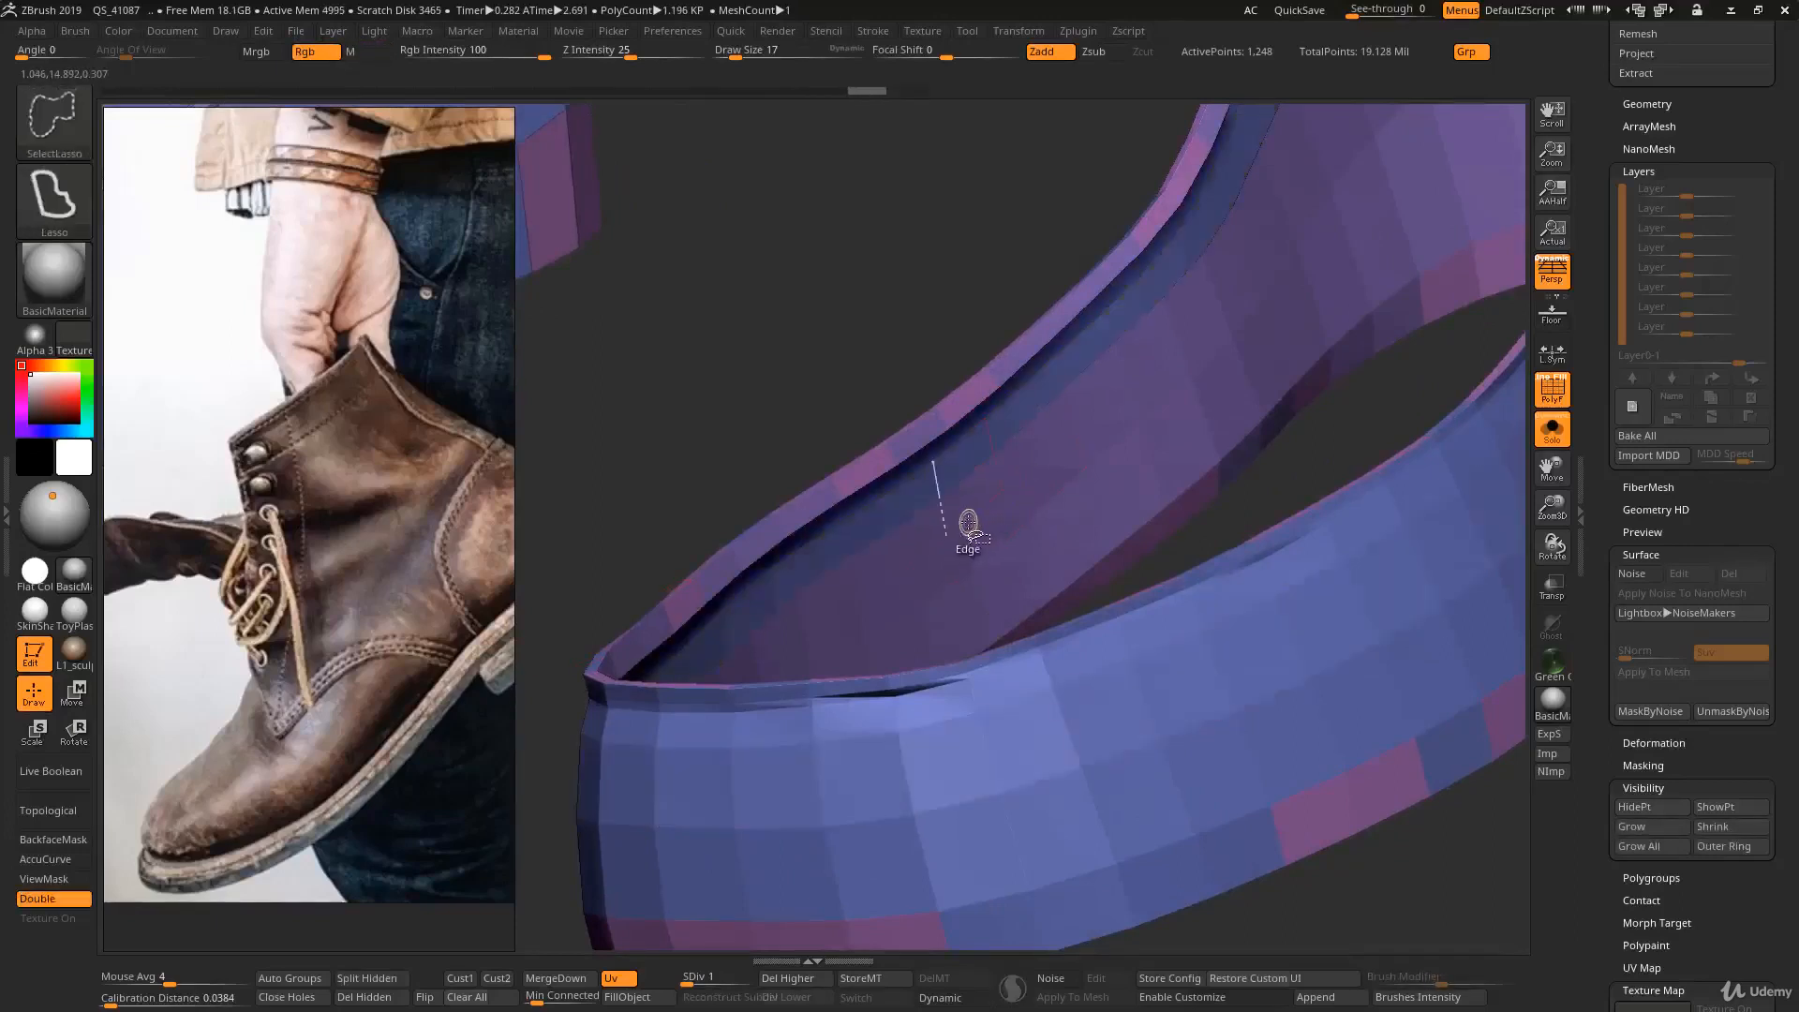
ctrl+shift+click(983, 576)
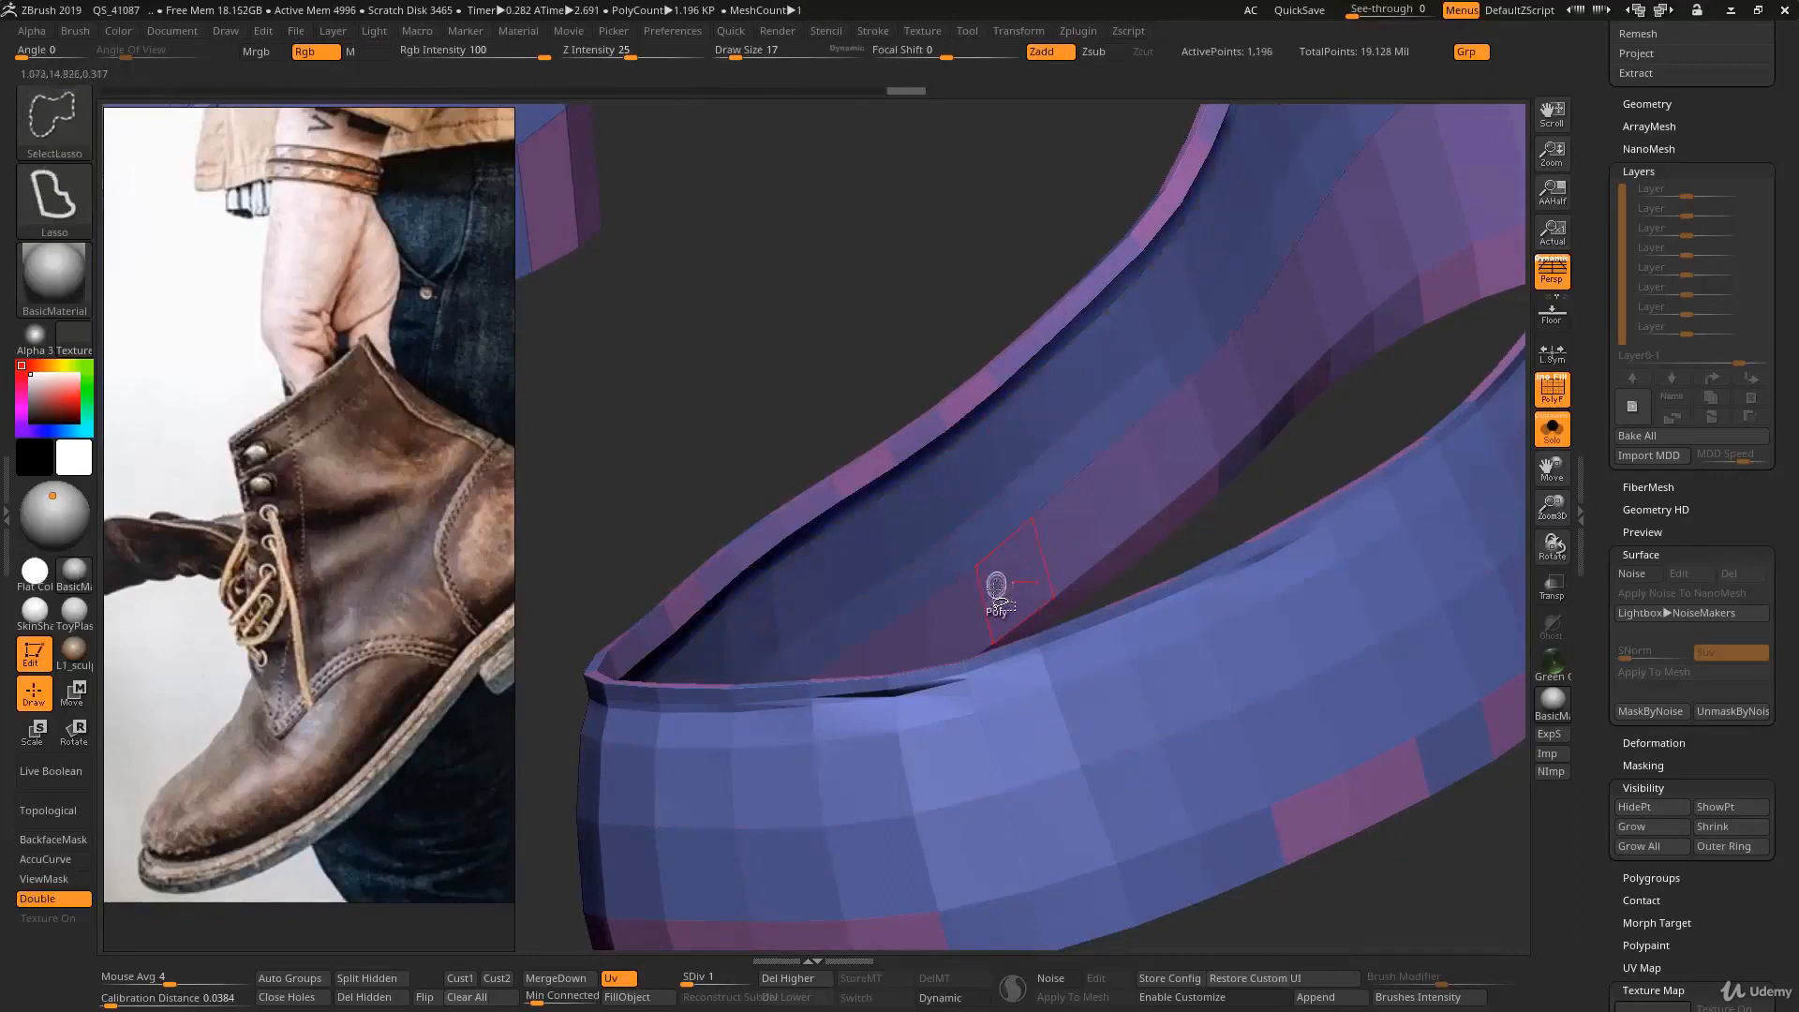
ctrl+right_drag(987, 601, 1078, 488)
mouse_move(933, 486)
right_down()
mouse_move(891, 402)
mouse_move(999, 534)
mouse_move(964, 581)
right_up()
ctrl+shift+drag(1009, 592, 1037, 669)
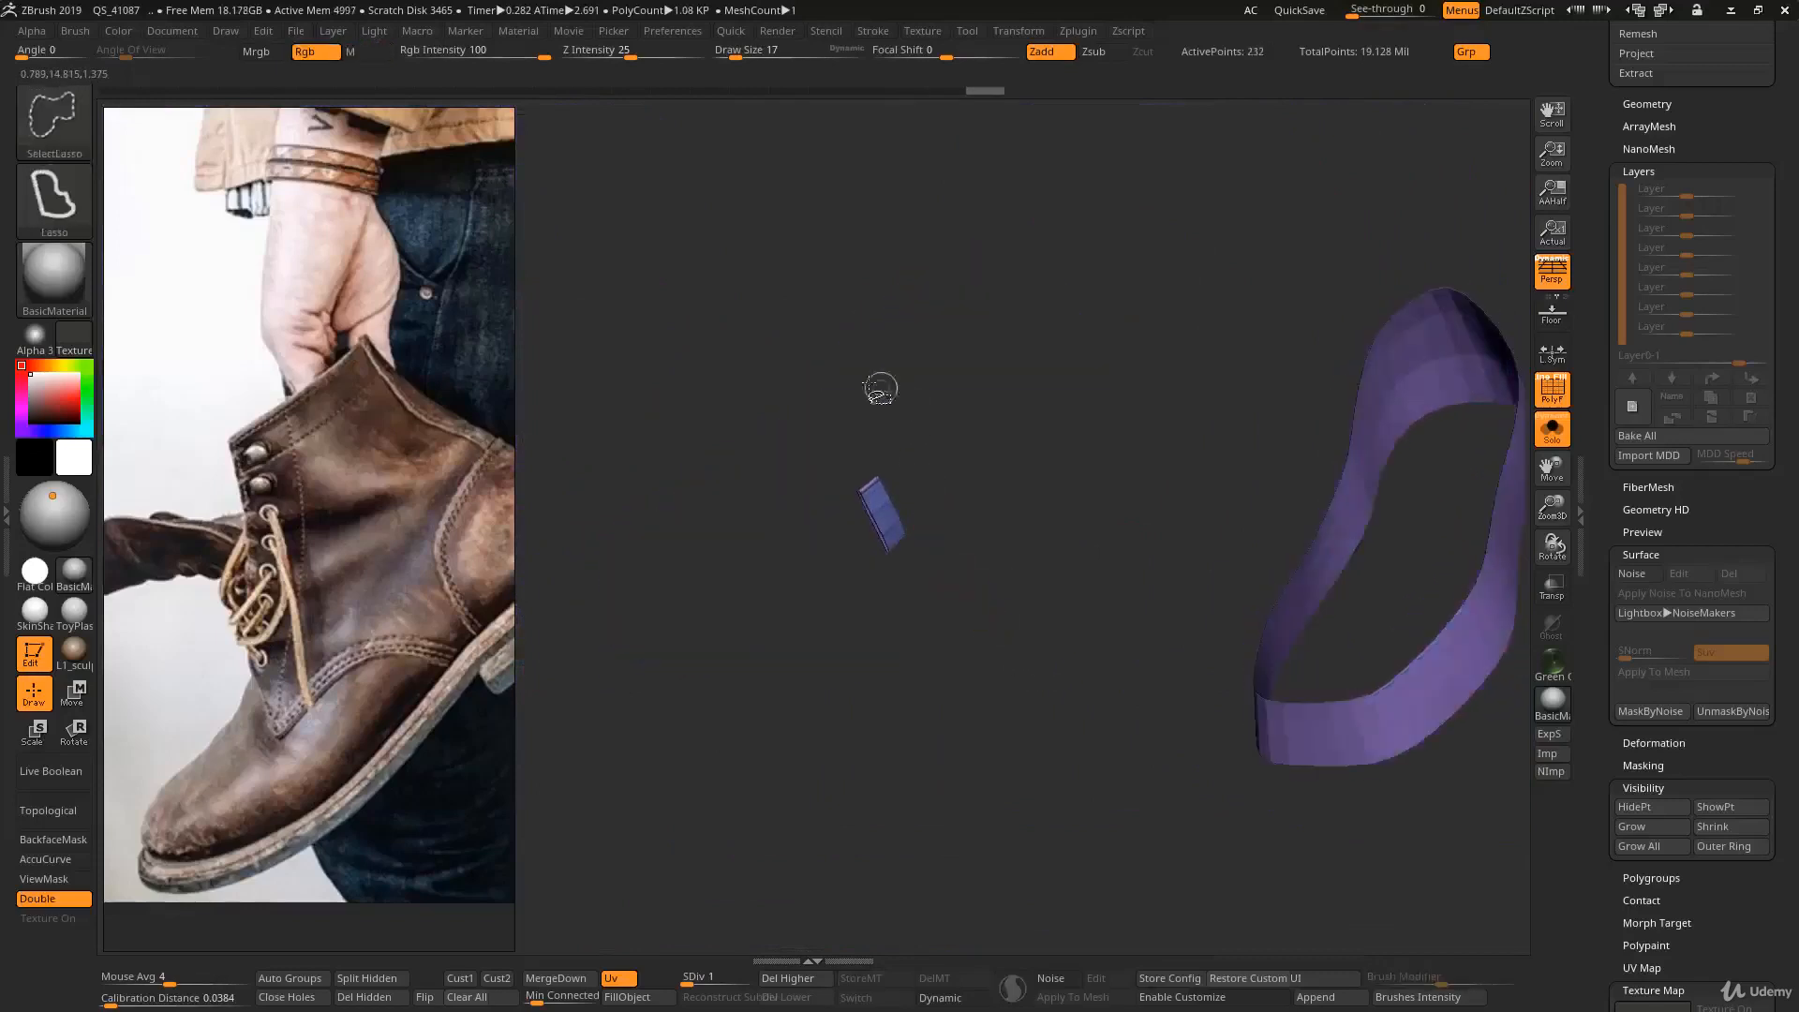
- Invert visibility, hide the stray polygon patch on the other shoe band, and invert visibility back
ctrl+alt+shift+drag(807, 403, 907, 461)
key(ctrl+z)
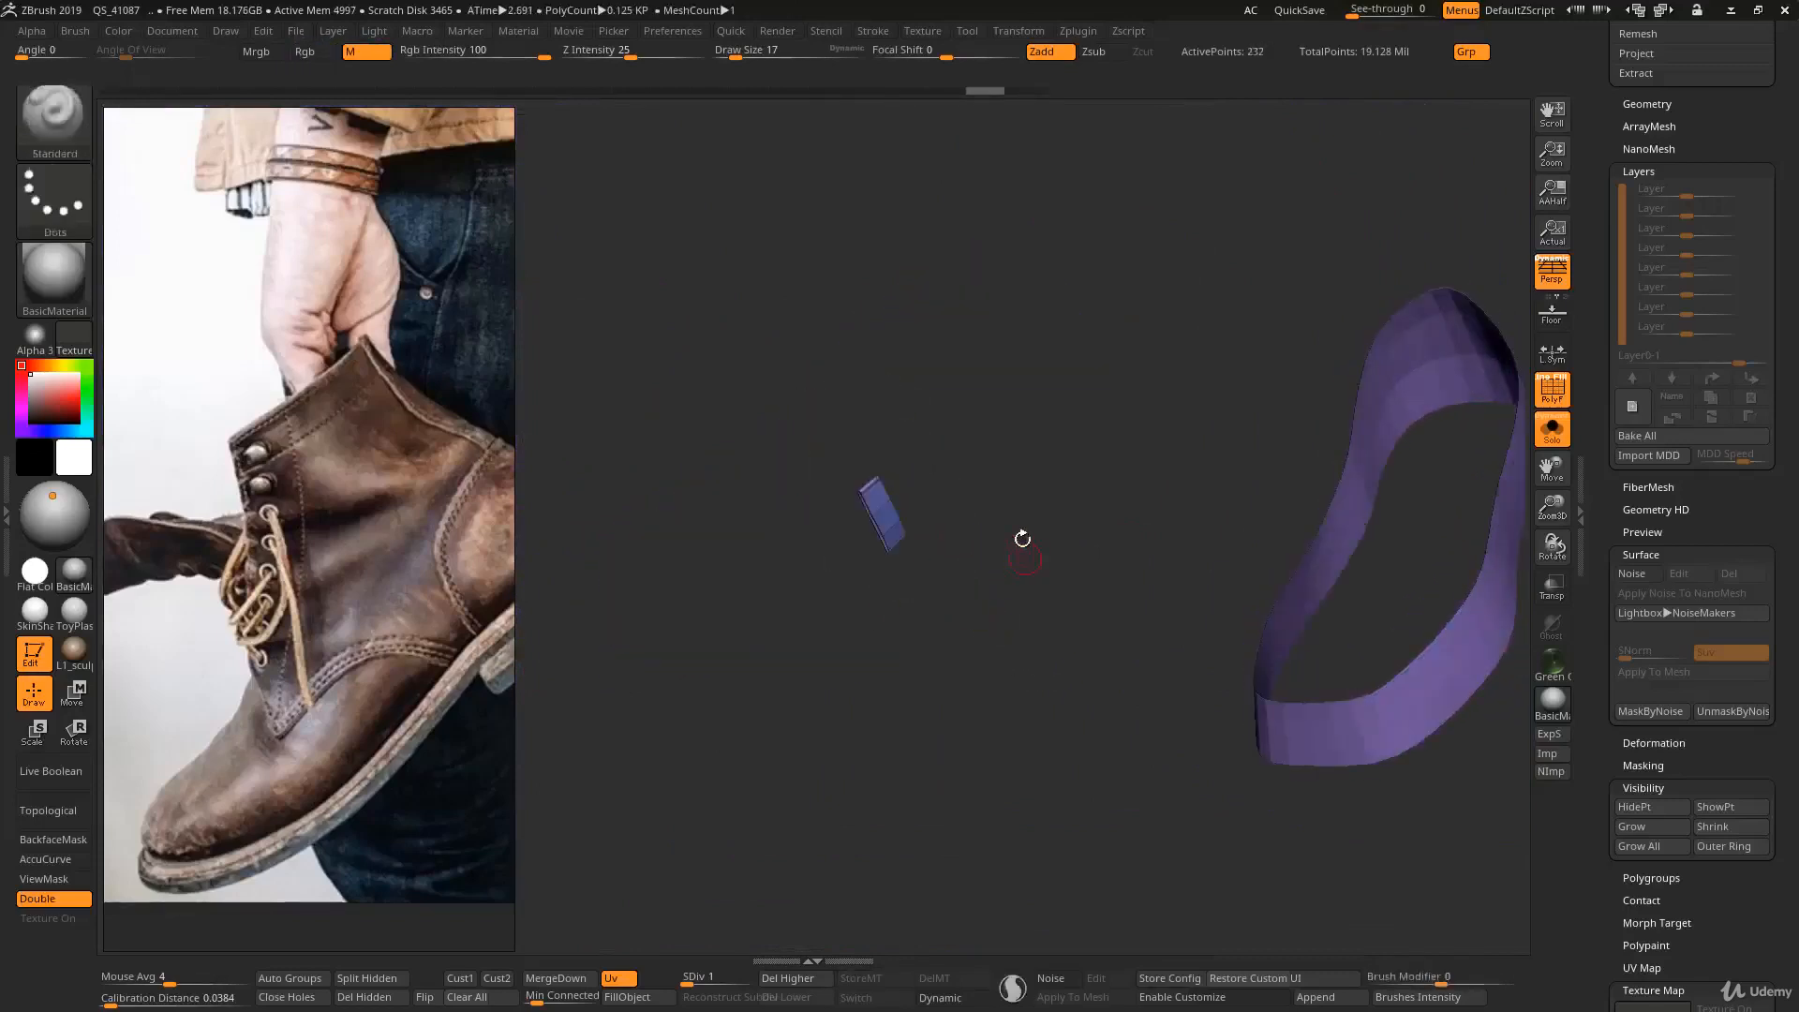
right_drag(1023, 538, 973, 502)
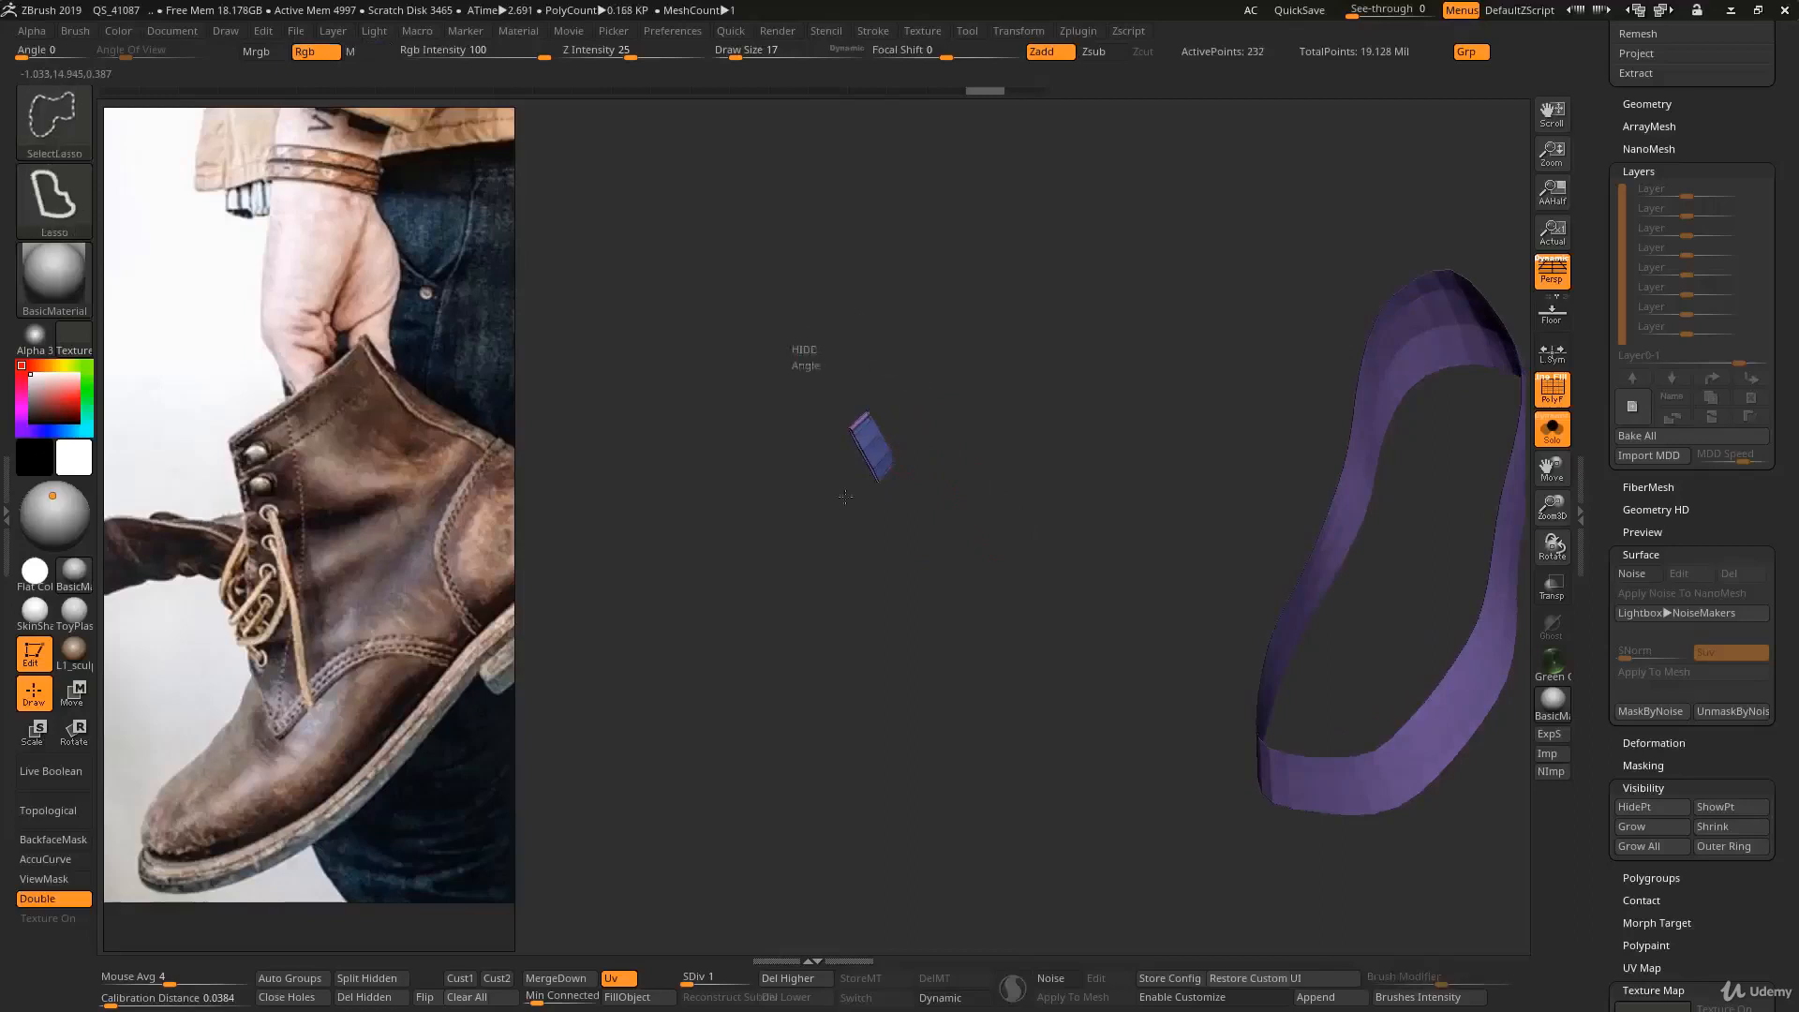
ctrl+alt+shift+drag(803, 355, 812, 356)
ctrl+shift+click(1125, 598)
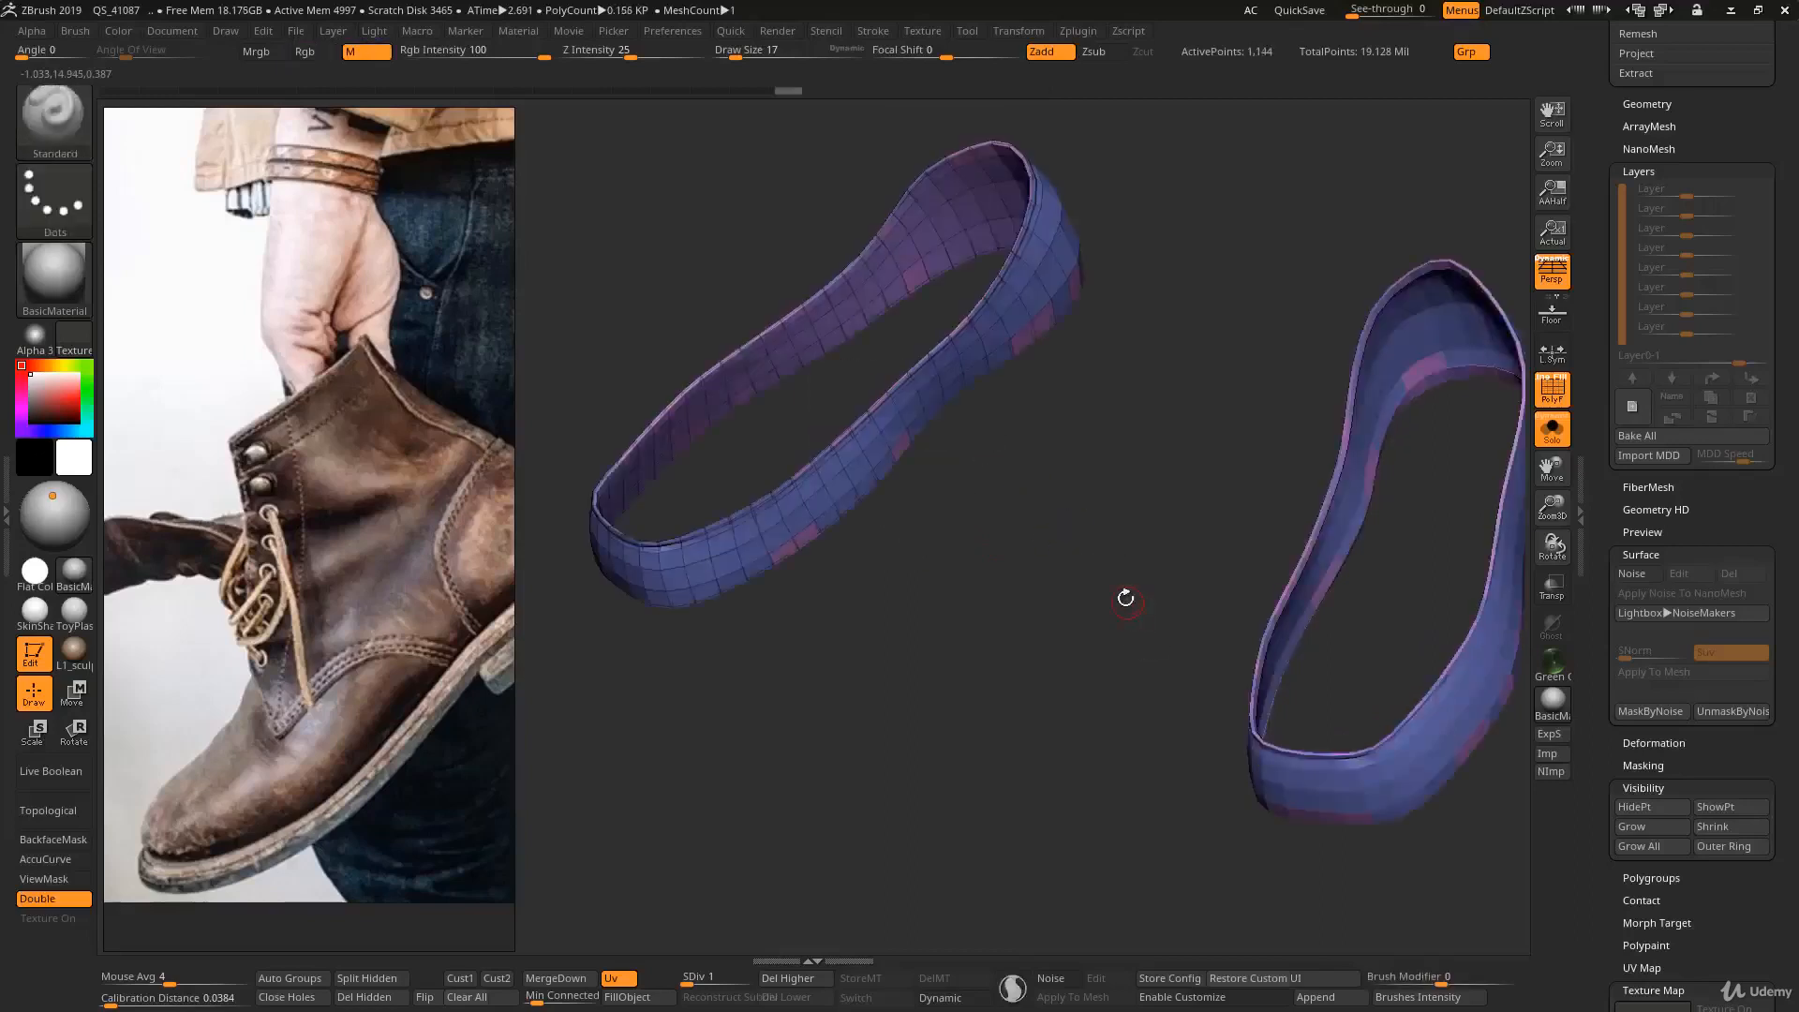
- Hide the polygon loops on the inner wall of the second shoe band
right_drag(820, 535, 998, 595)
ctrl+right_drag(998, 595, 873, 518)
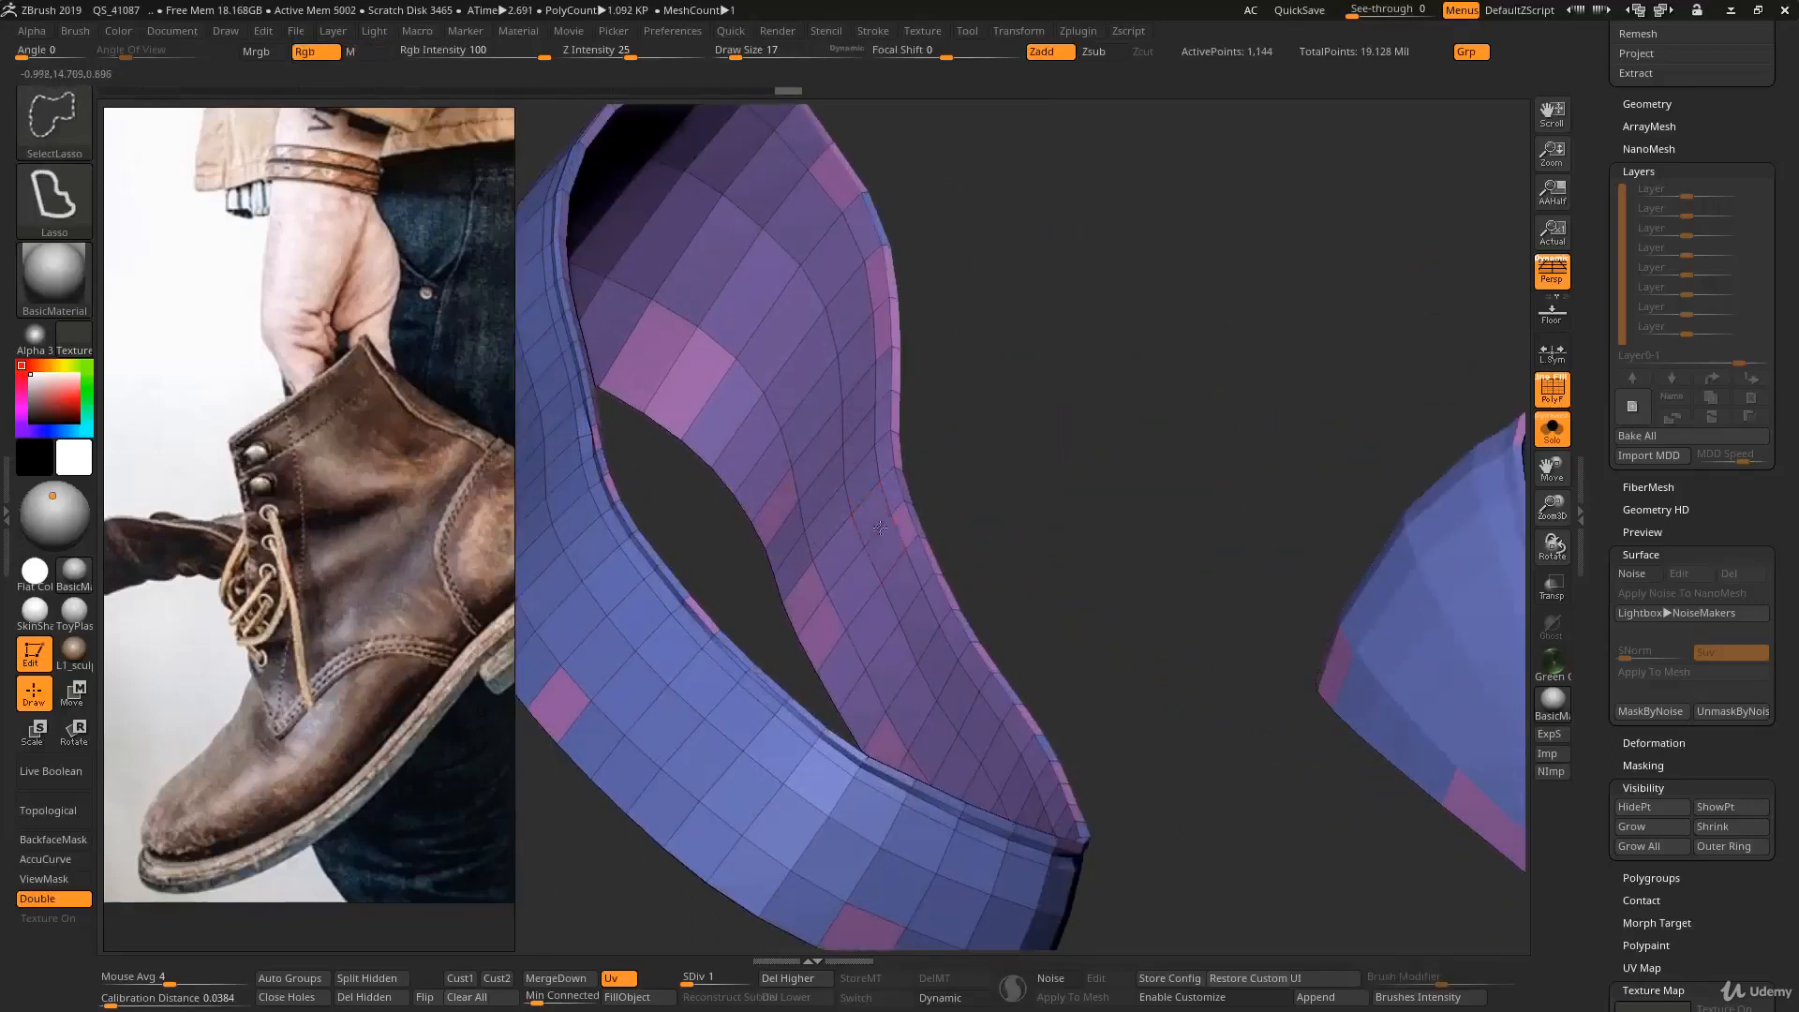
ctrl+shift+click(879, 538)
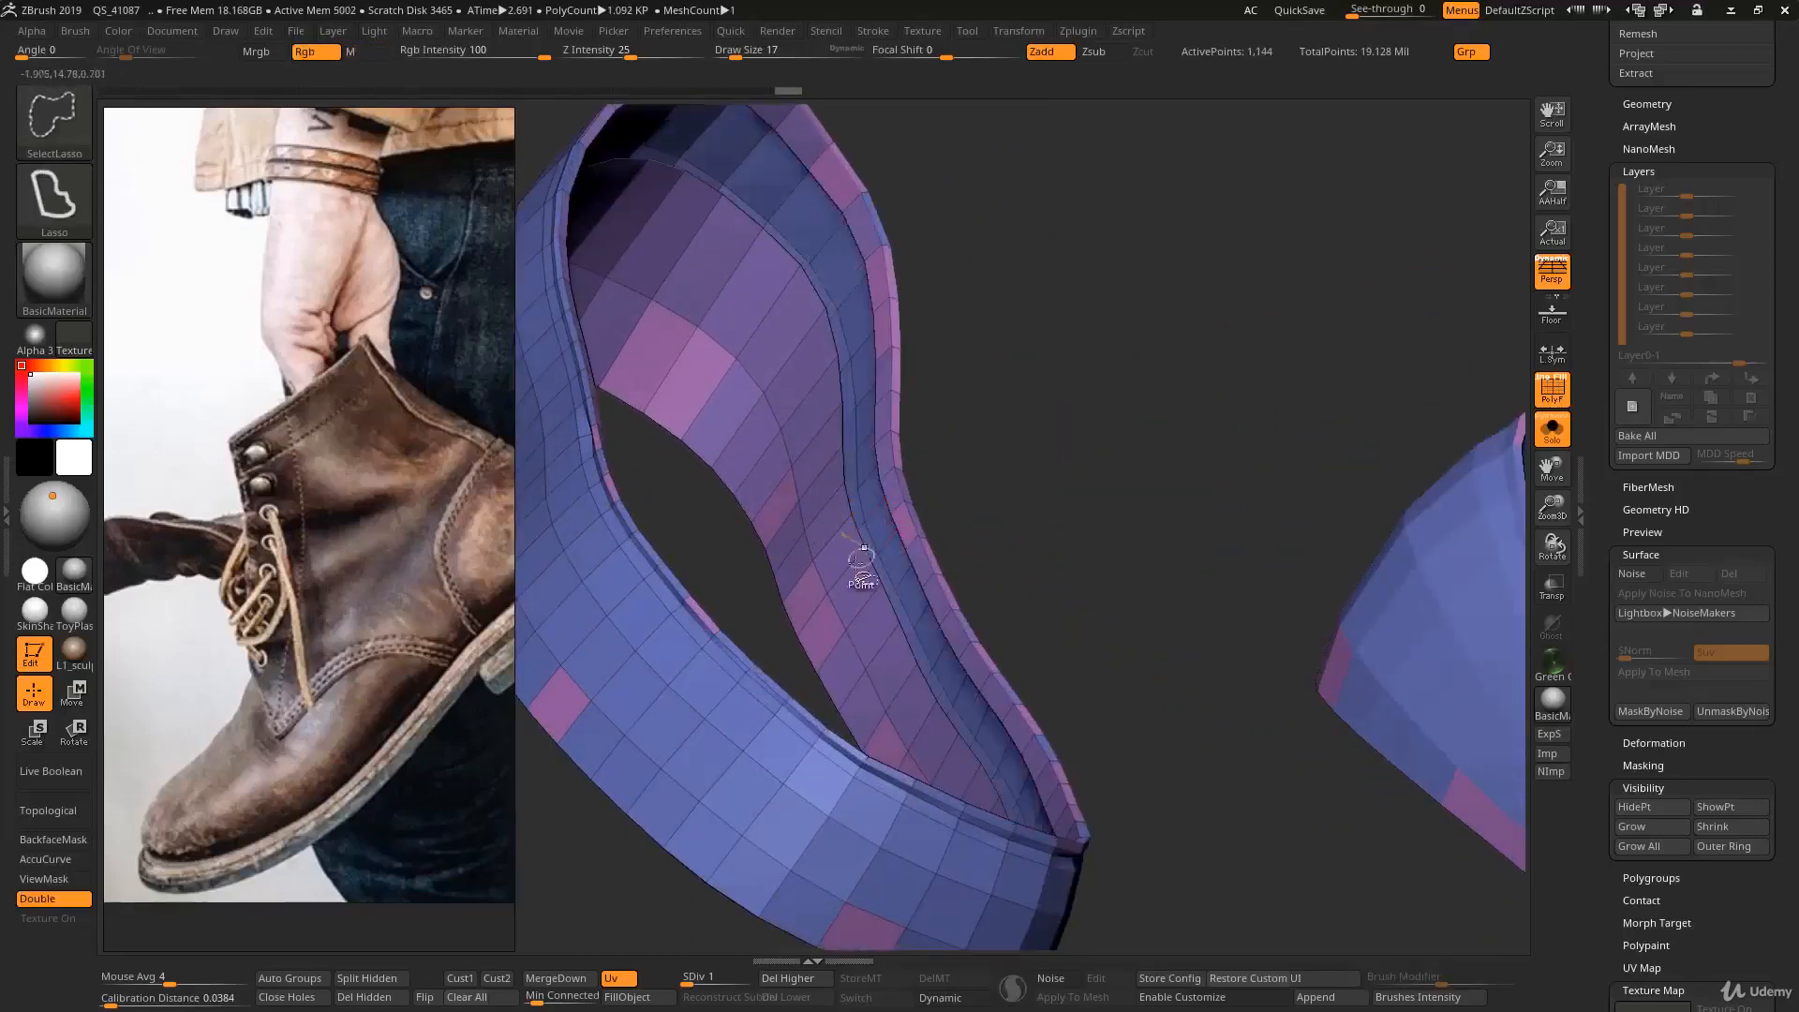
ctrl+shift+click(824, 600)
ctrl+right_drag(847, 622, 843, 574)
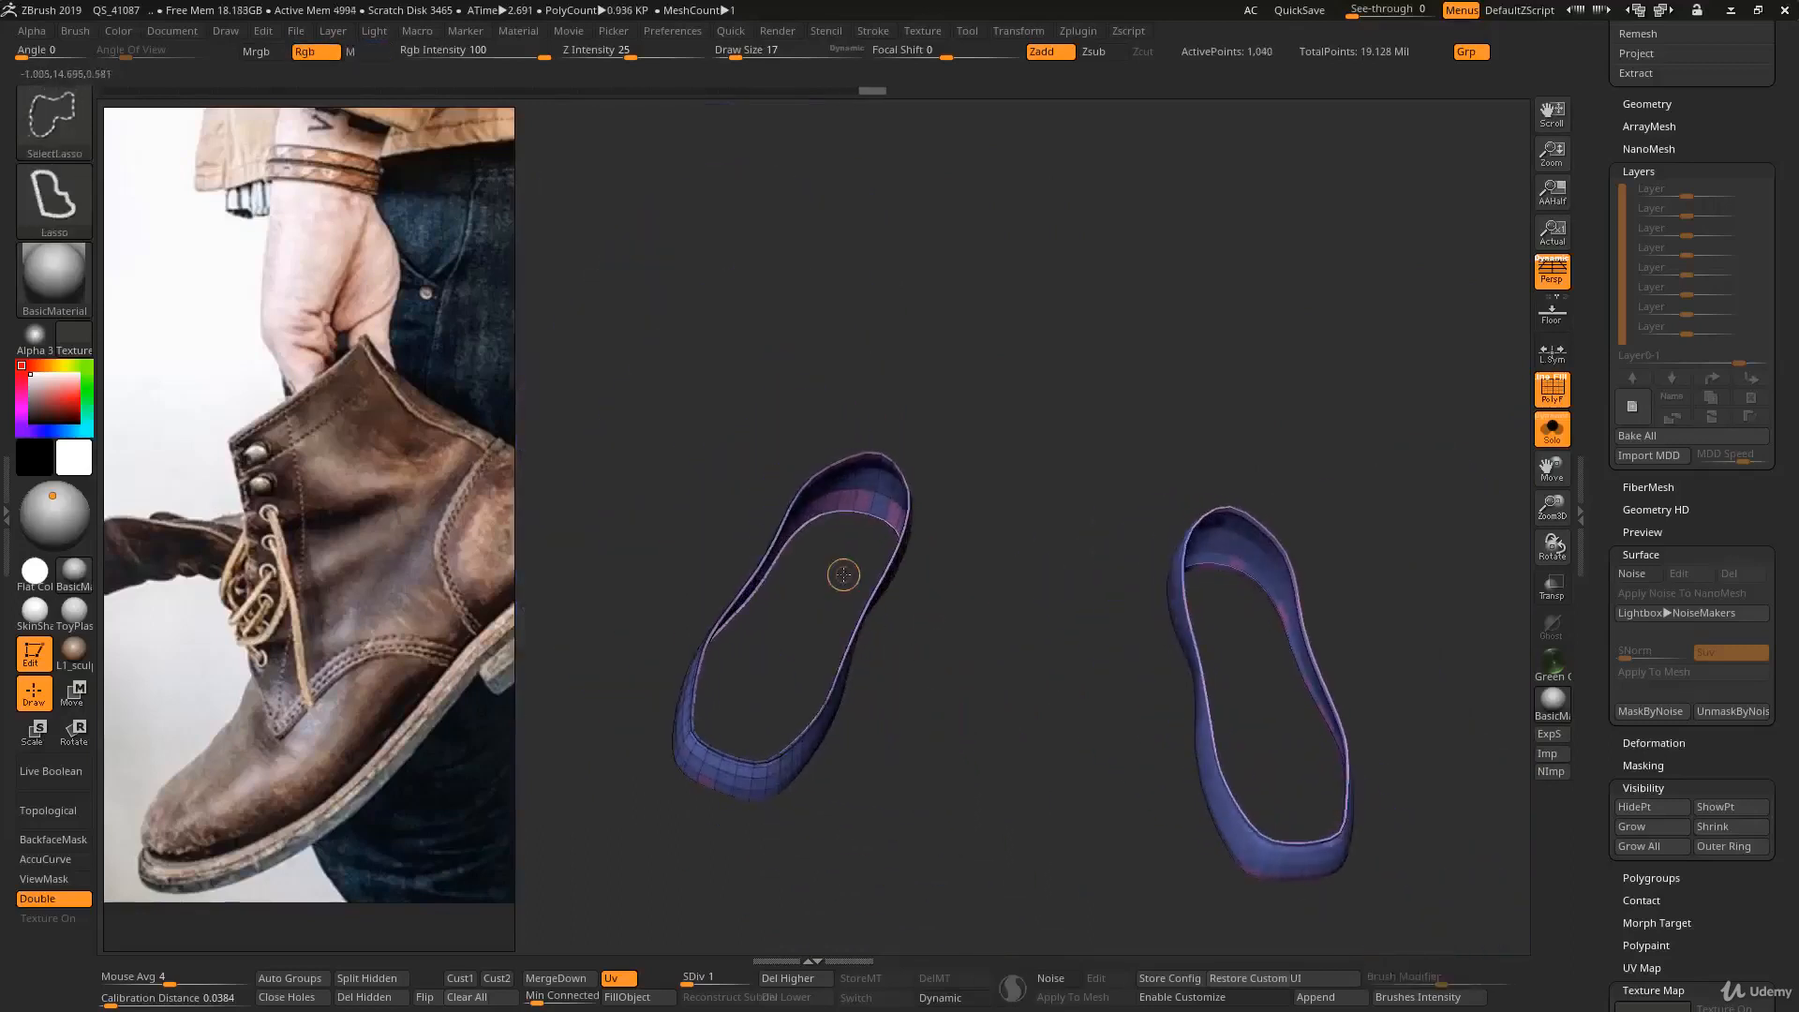
- Invert visibility to isolate both inner walls, assign them one polygroup, and restore the outer parts to view
ctrl+shift+drag(998, 470, 1090, 569)
right_drag(1092, 587, 1047, 415)
key(ctrl+w)
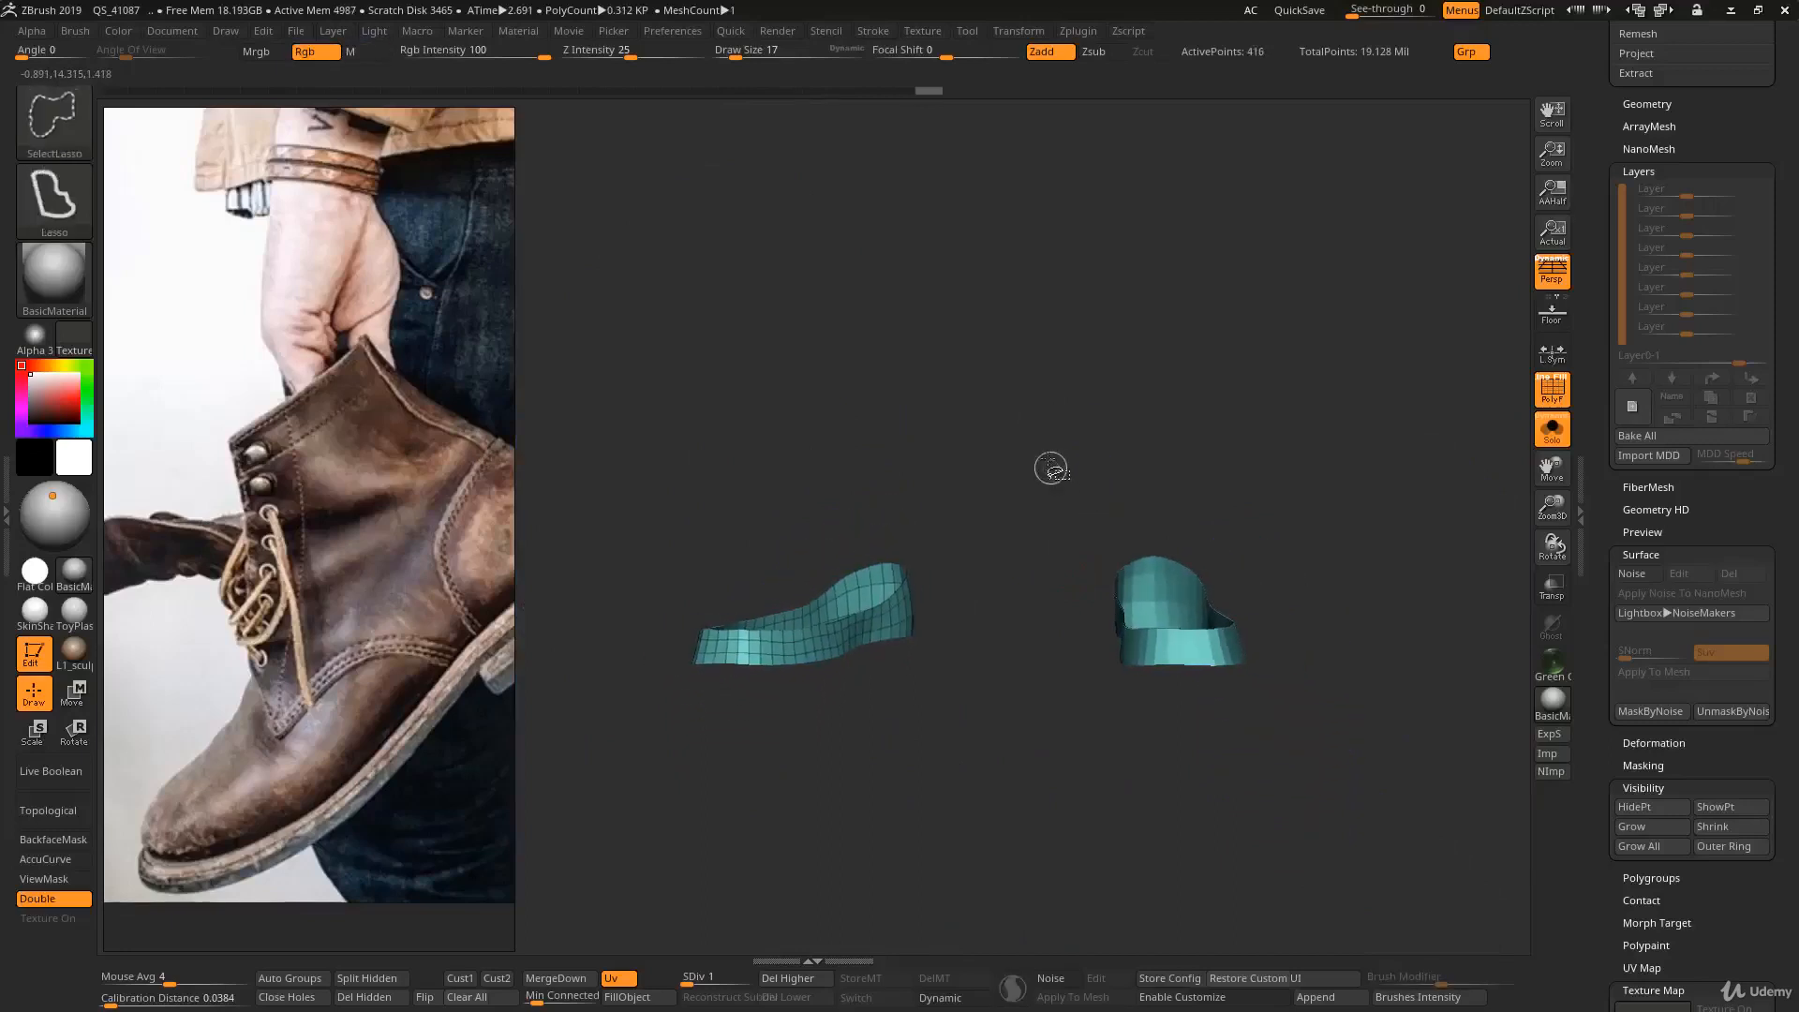
ctrl+shift+drag(1051, 458, 1086, 598)
mouse_move(1079, 590)
alt+right_down()
mouse_move(1057, 536)
mouse_move(1059, 554)
alt+right_up()
- Raise the shoe bands to subdivision level 6 and turn off the wireframe display
key(ctrl+d)
key(ctrl+d)
key(ctrl+d)
key(ctrl+d)
key(ctrl+d)
key(shift+f)
right_drag(885, 818, 848, 770)
ctrl+right_drag(1007, 510, 965, 552)
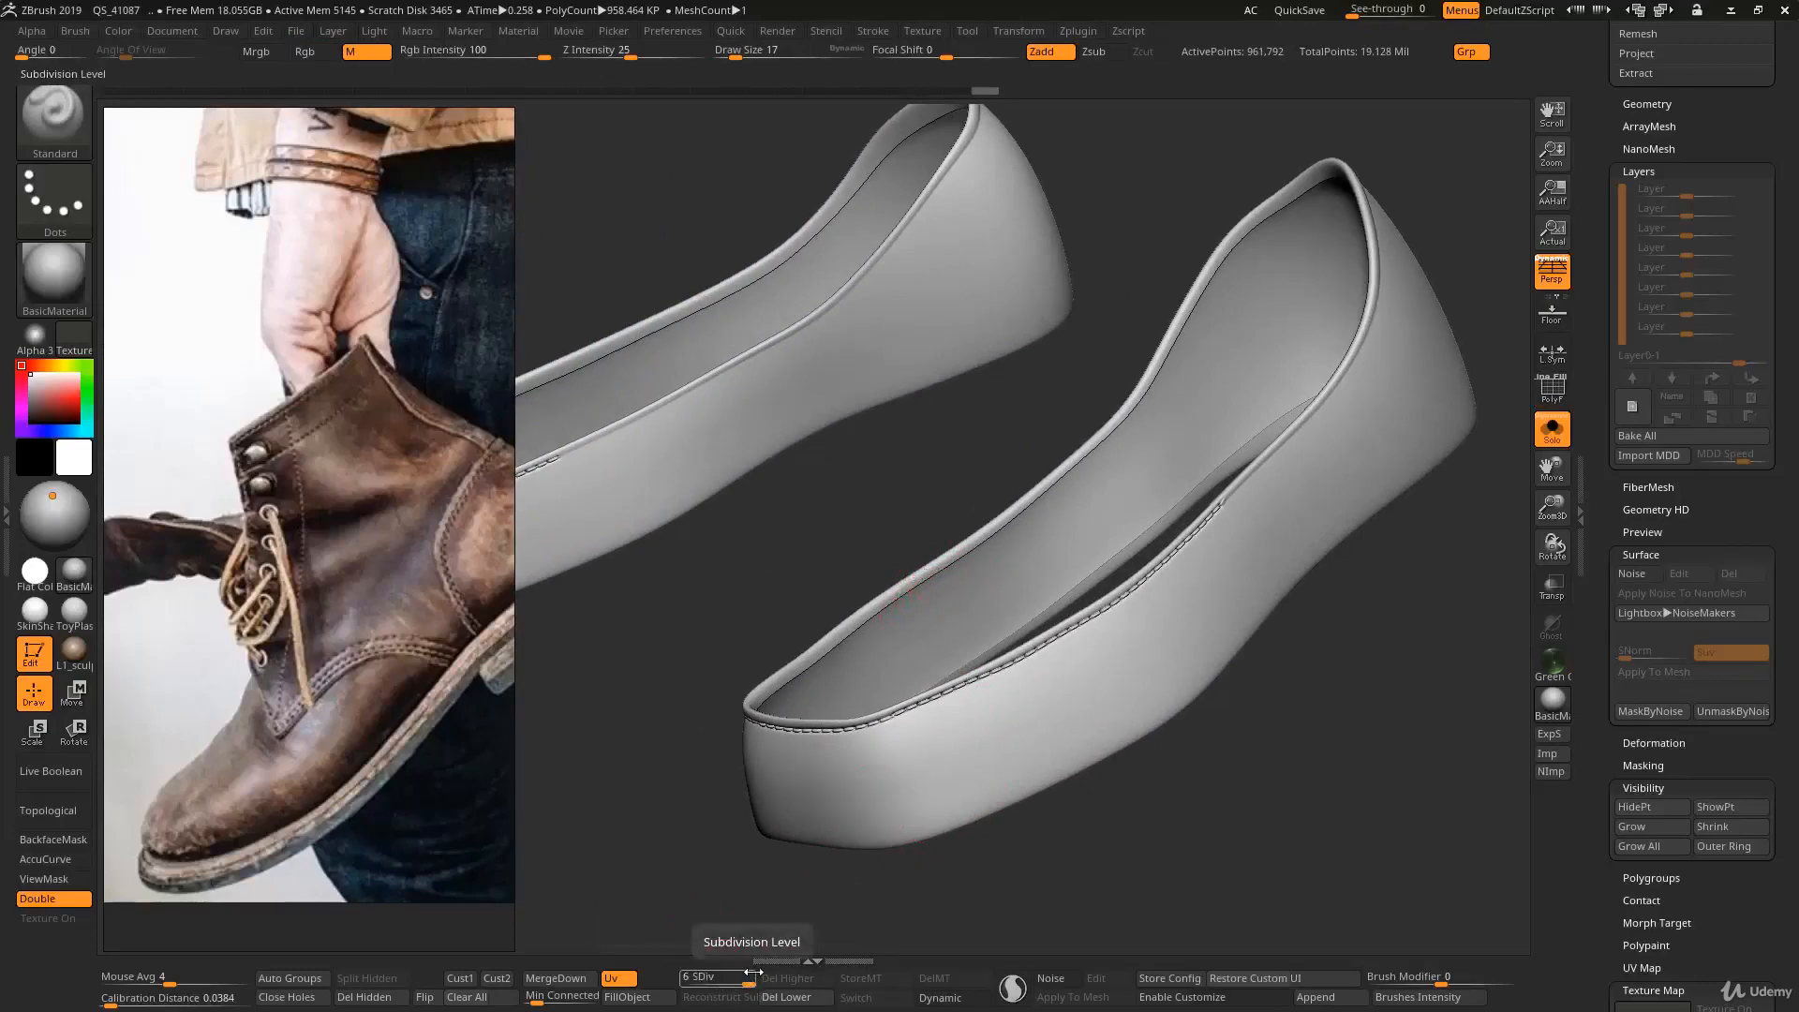
- Show the polygroup wireframe and delete the lower subdivision levels of the shoe bands
key(shift)
key(shift+f)
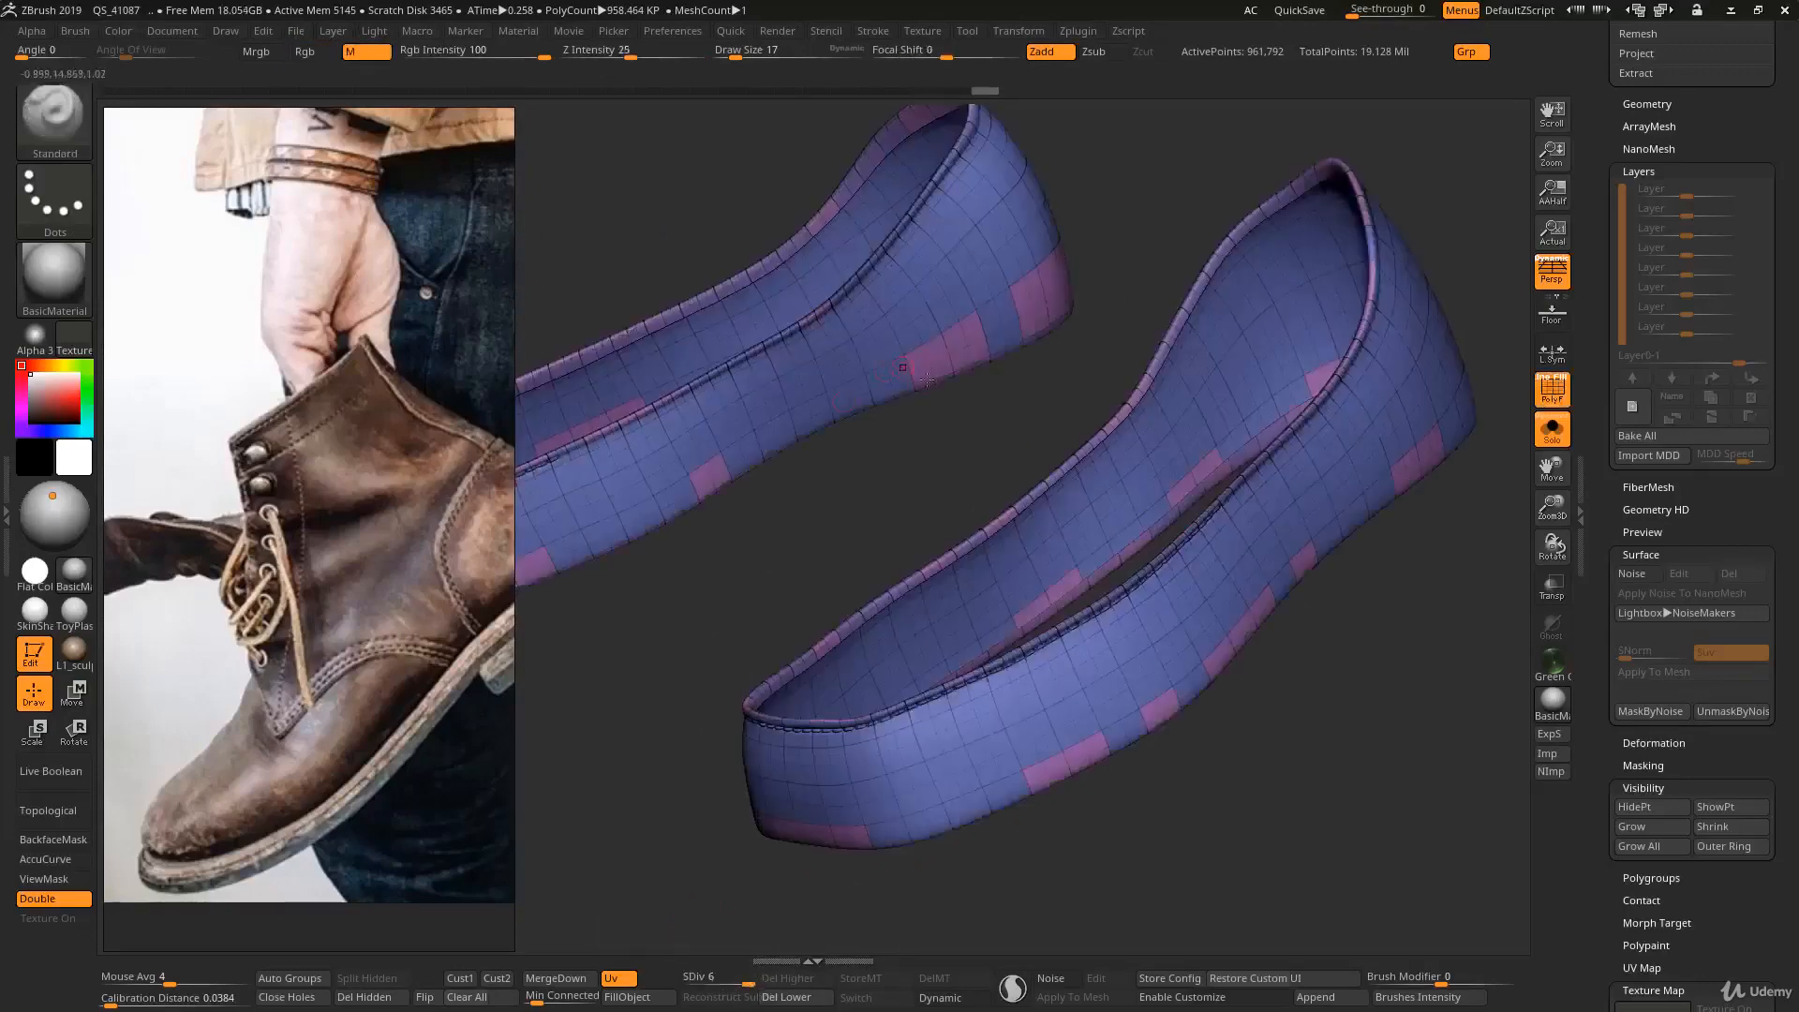
alt+right_drag(1028, 589, 1028, 630)
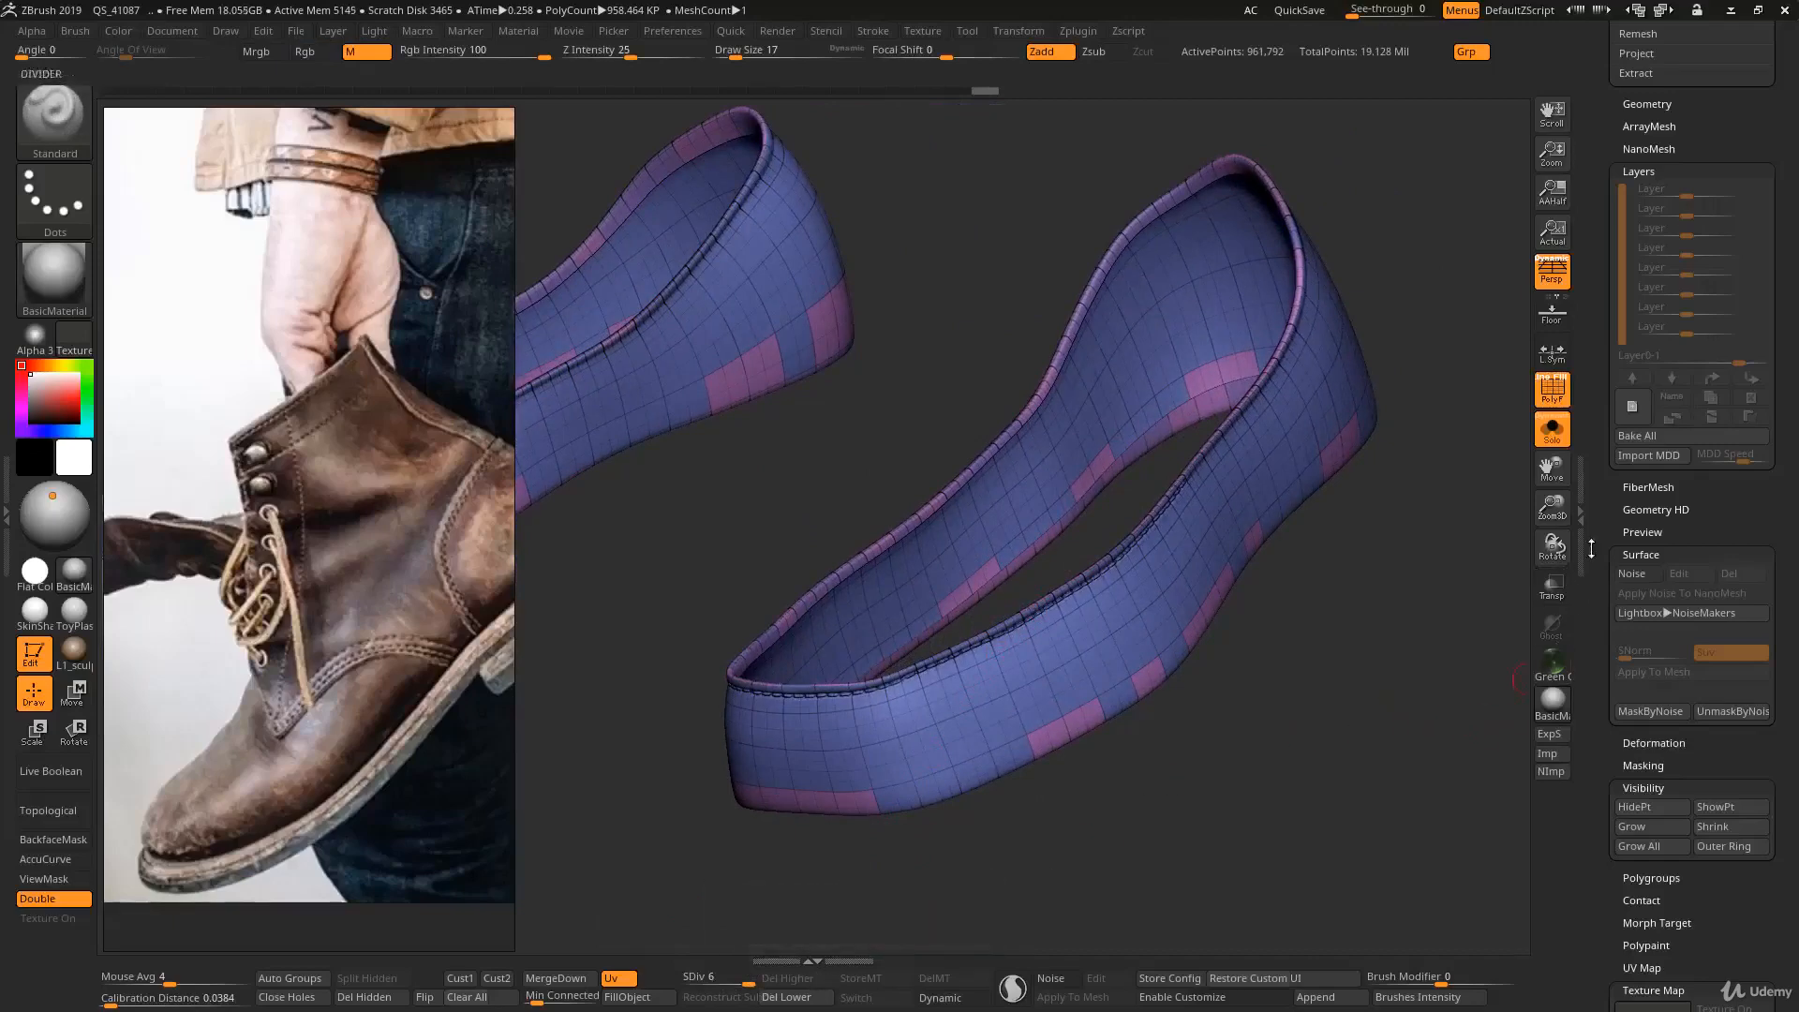
scroll(1591, 549, up, 7)
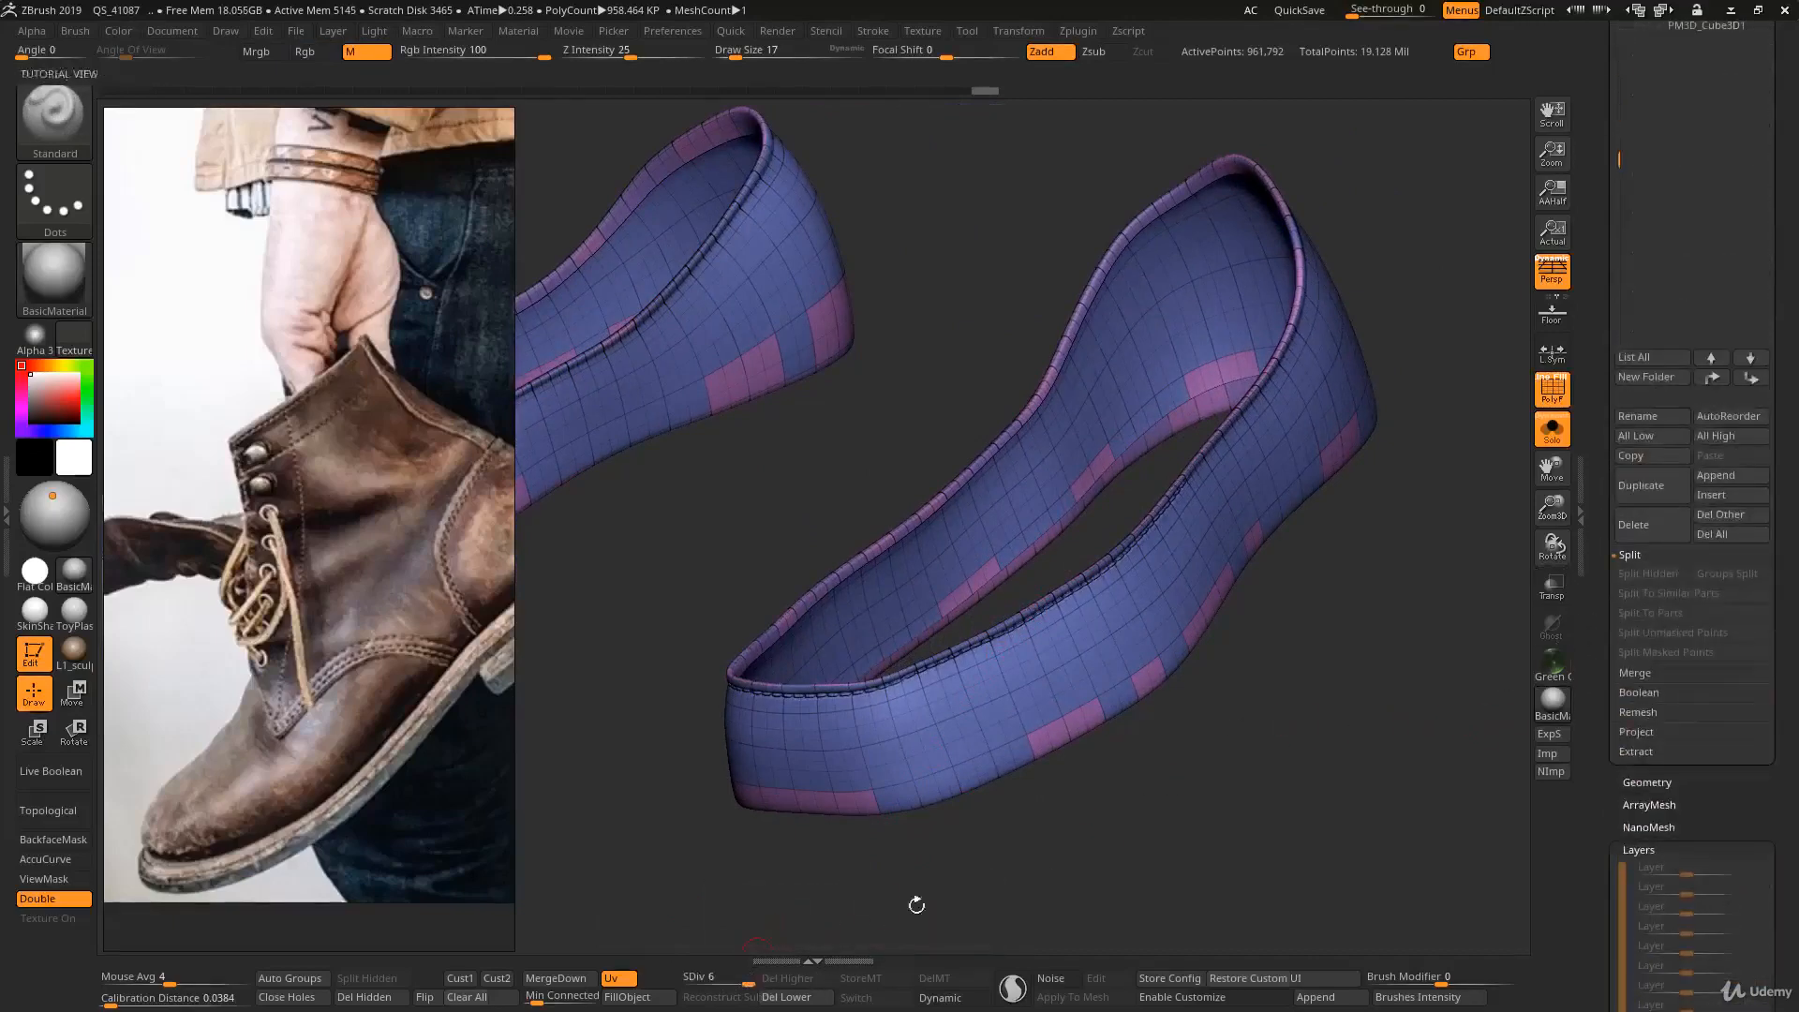
scroll(1597, 562, up, 3)
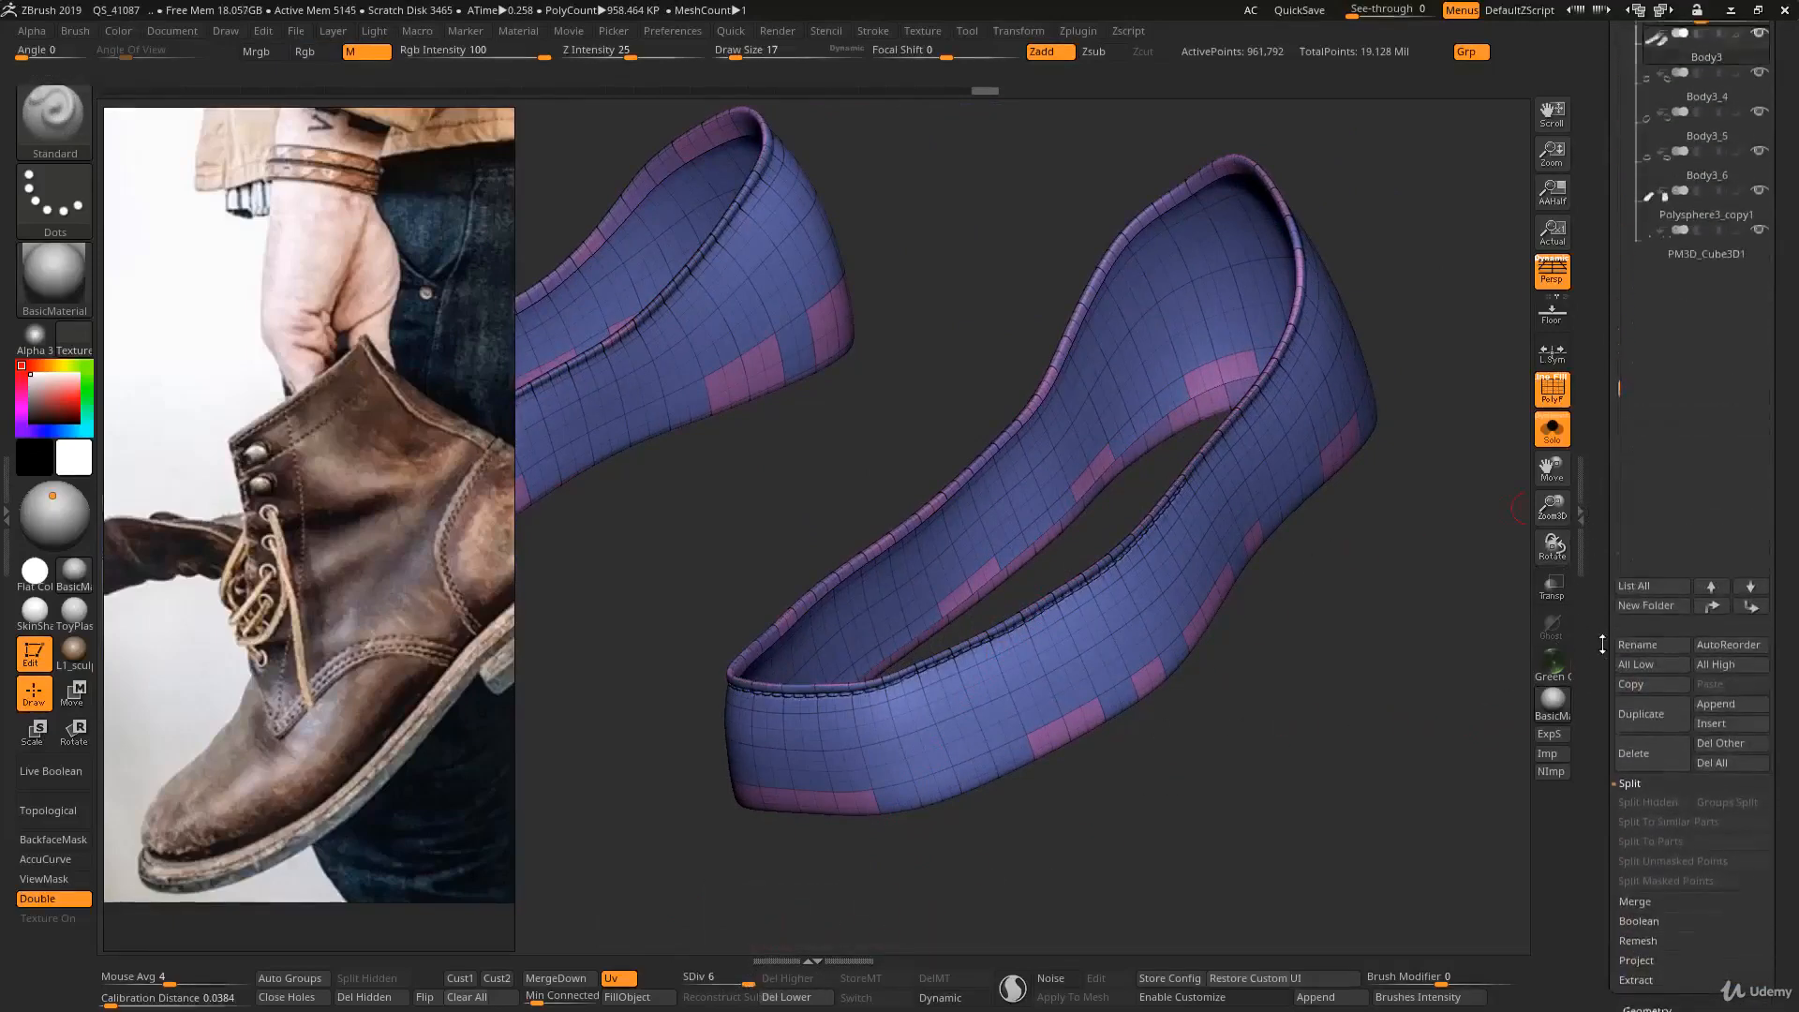
scroll(1602, 644, down, 4)
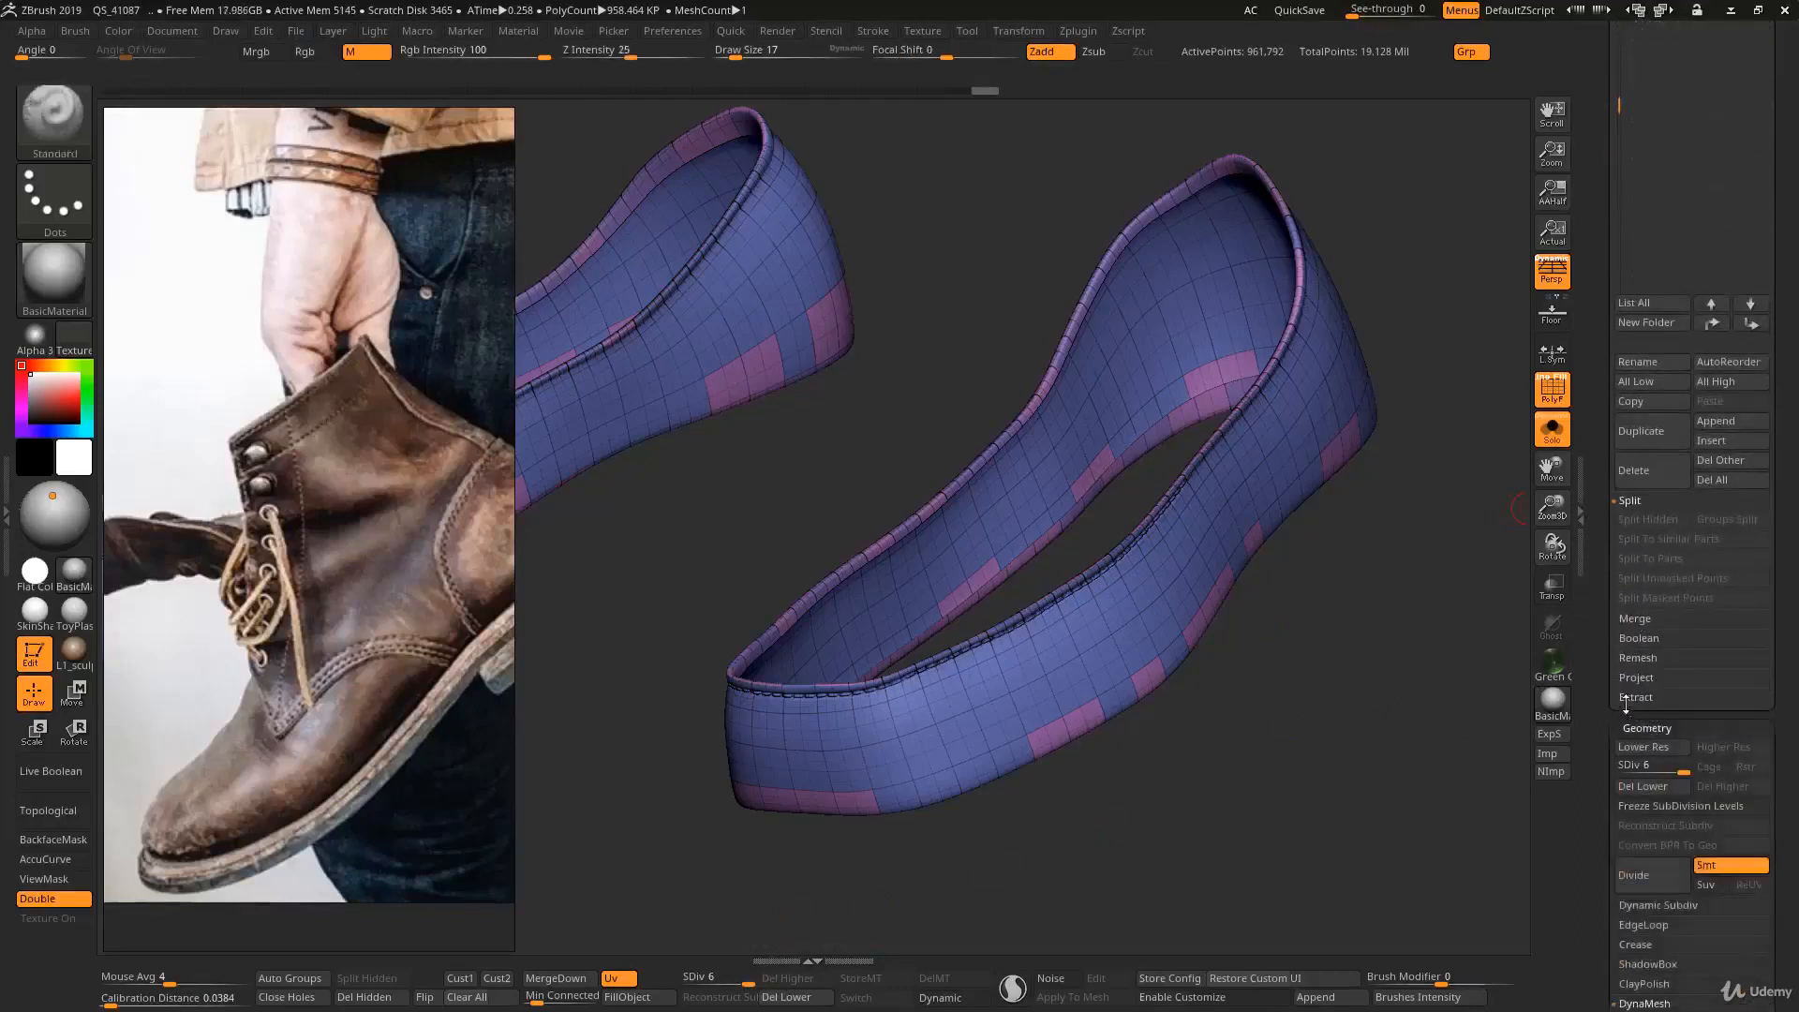
click(1635, 697)
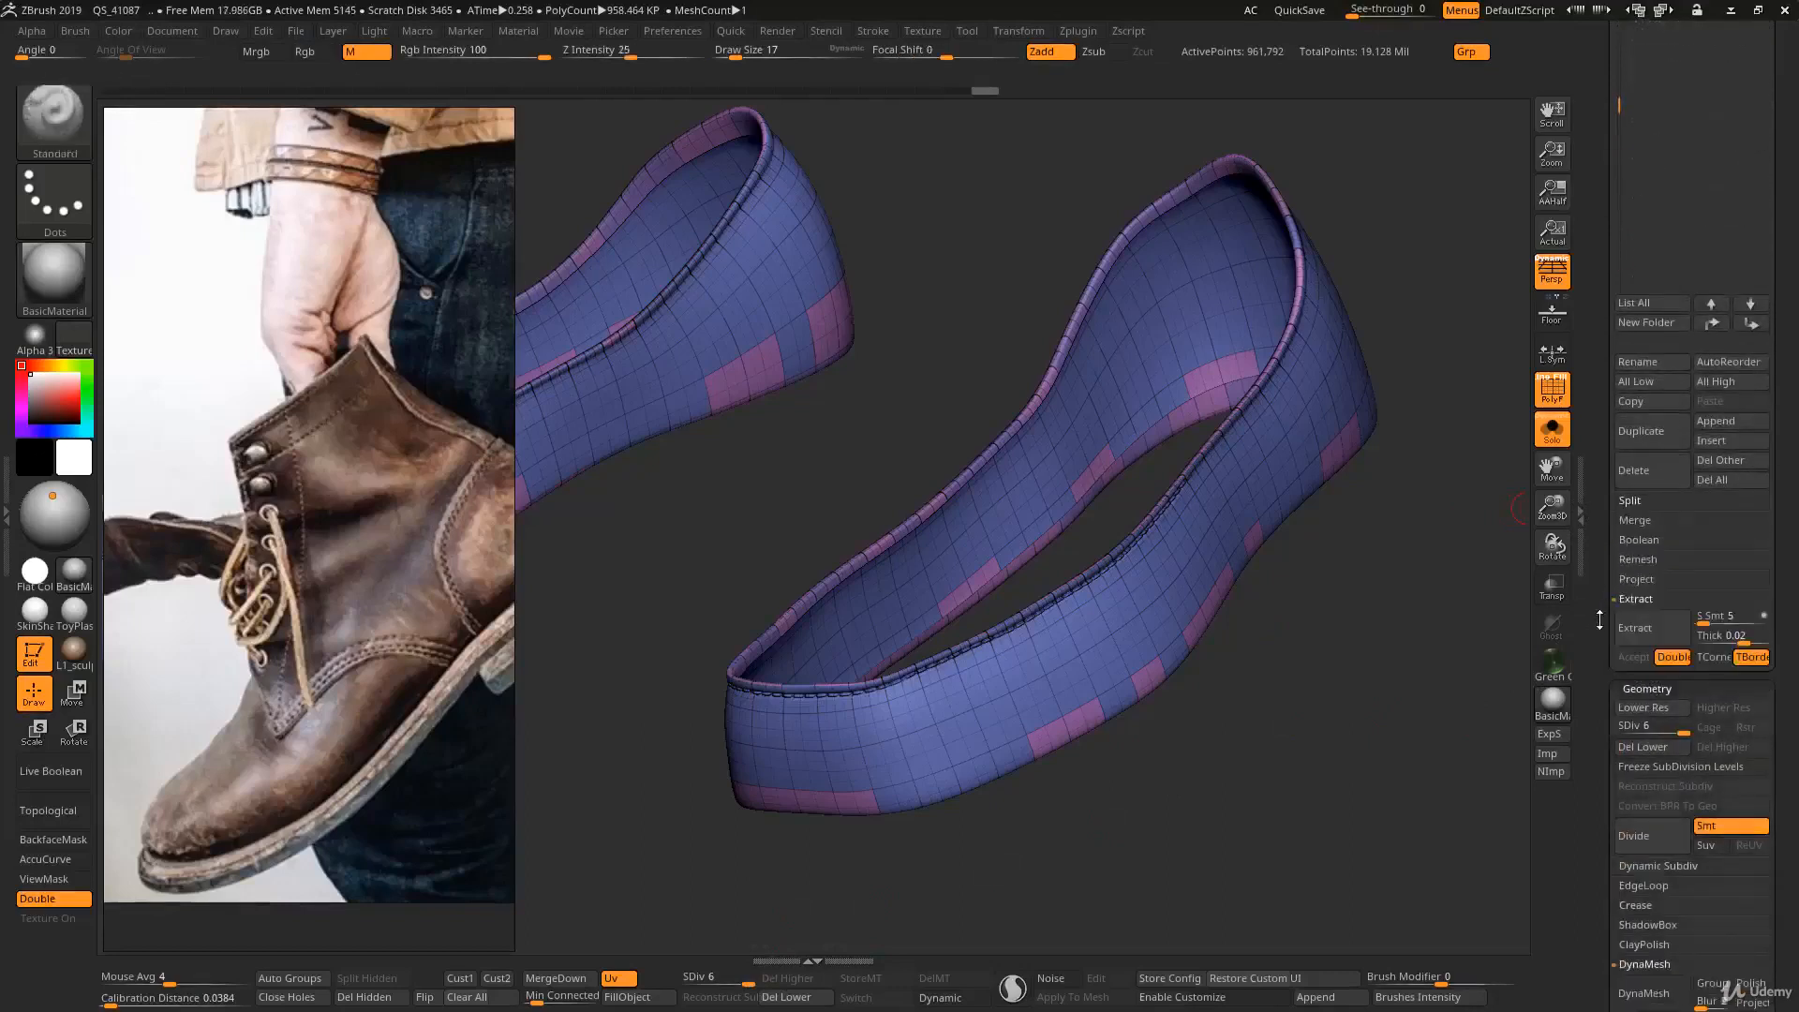
click(1649, 747)
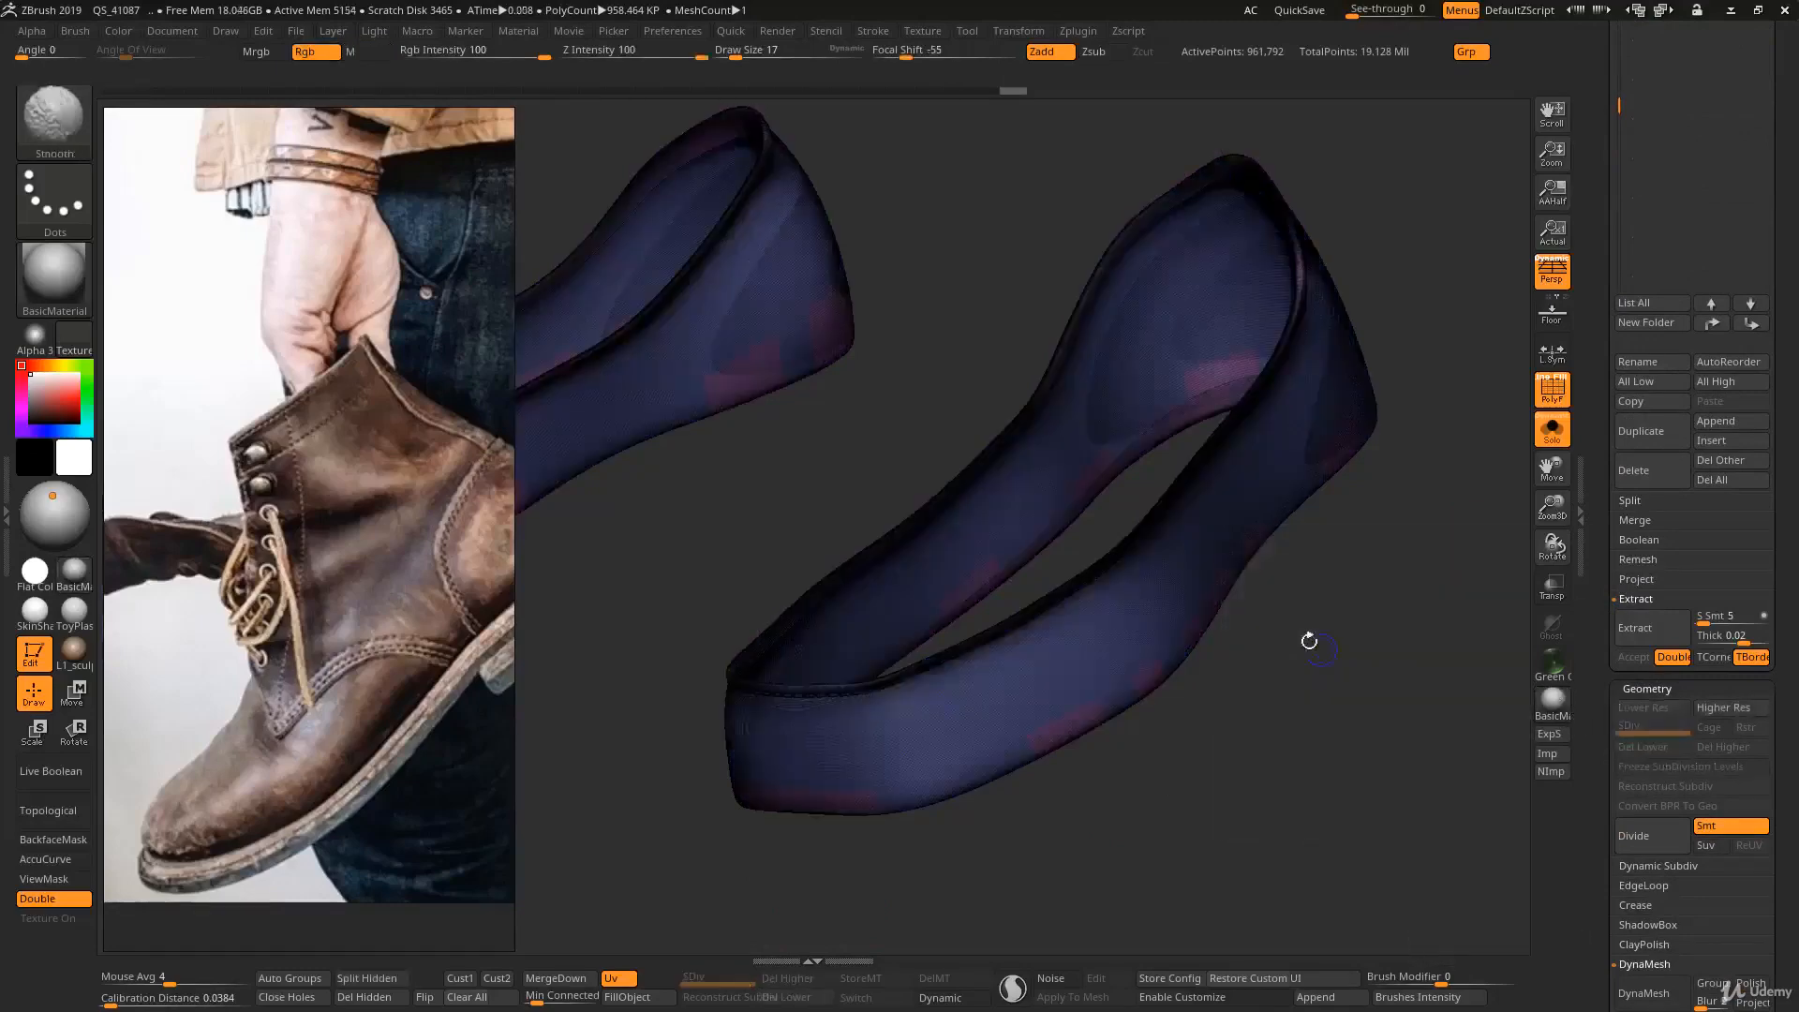
- Turn off the wireframe and permanently delete the hidden inner-wall geometry from the shoe bands
key(shift+f)
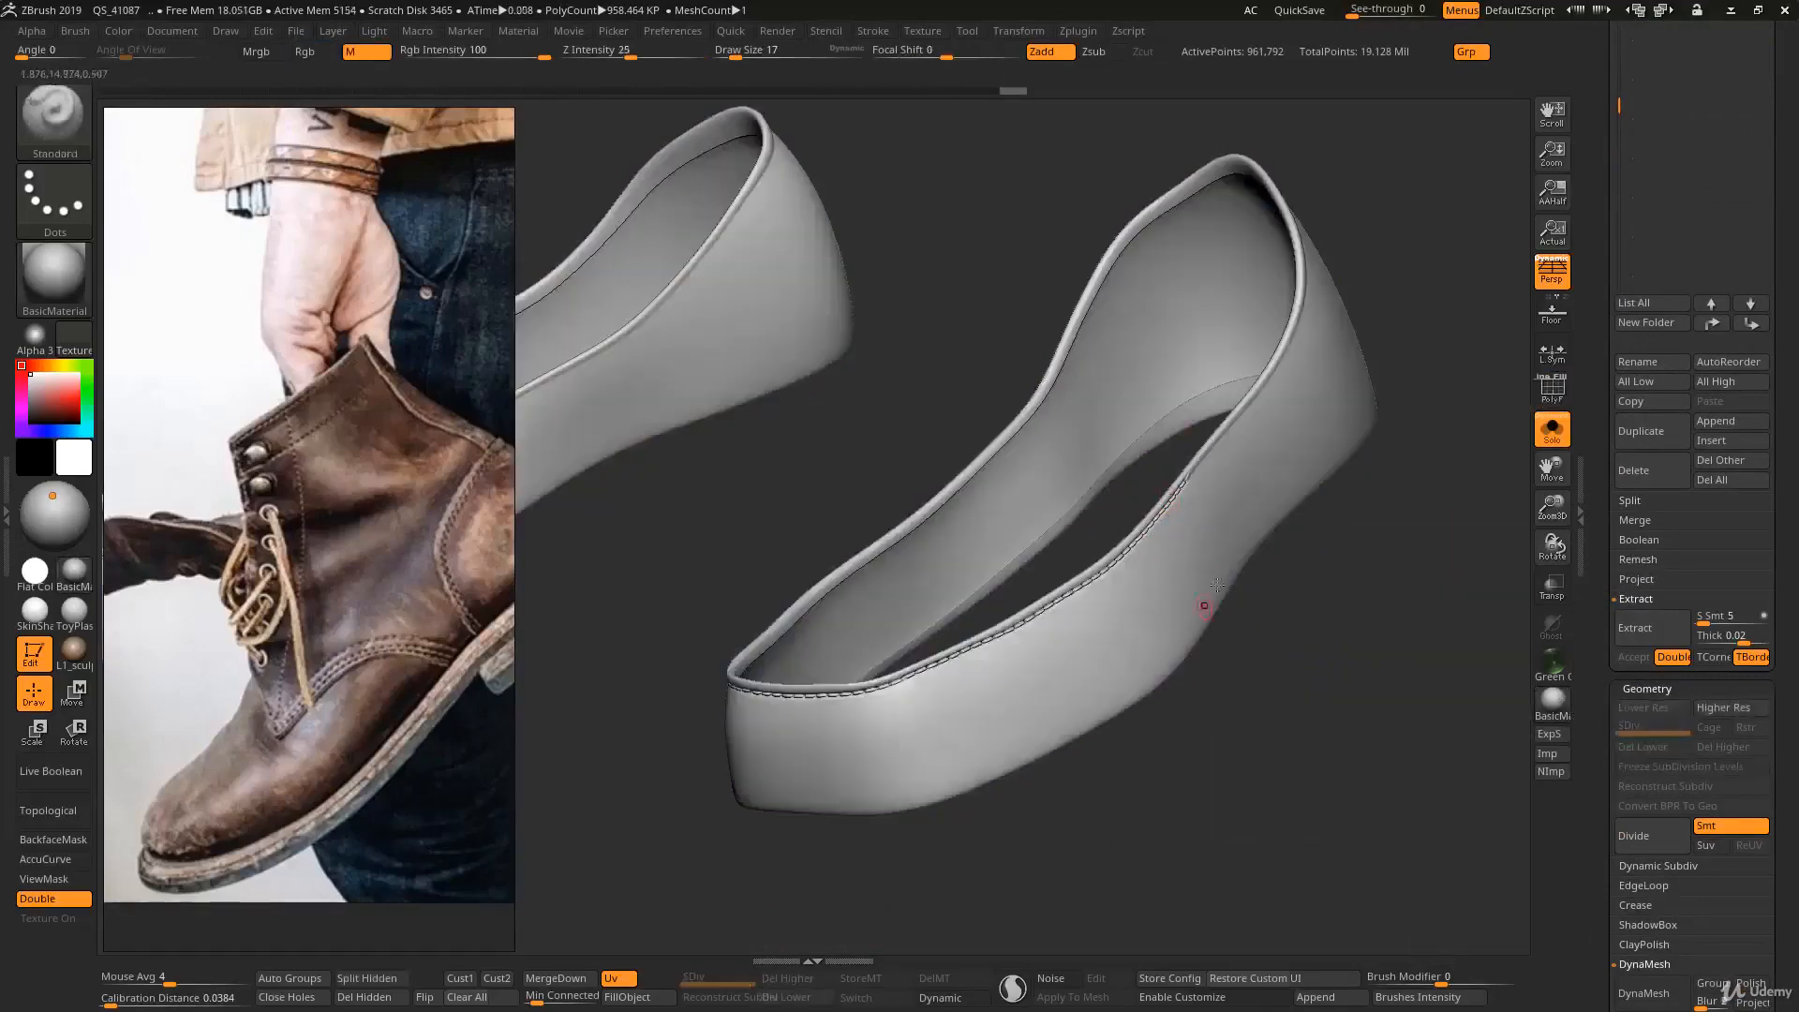
mouse_move(1217, 585)
right_down()
mouse_move(1199, 526)
mouse_move(1172, 558)
mouse_move(1181, 581)
mouse_move(1221, 539)
mouse_move(1214, 564)
mouse_move(1231, 558)
right_up()
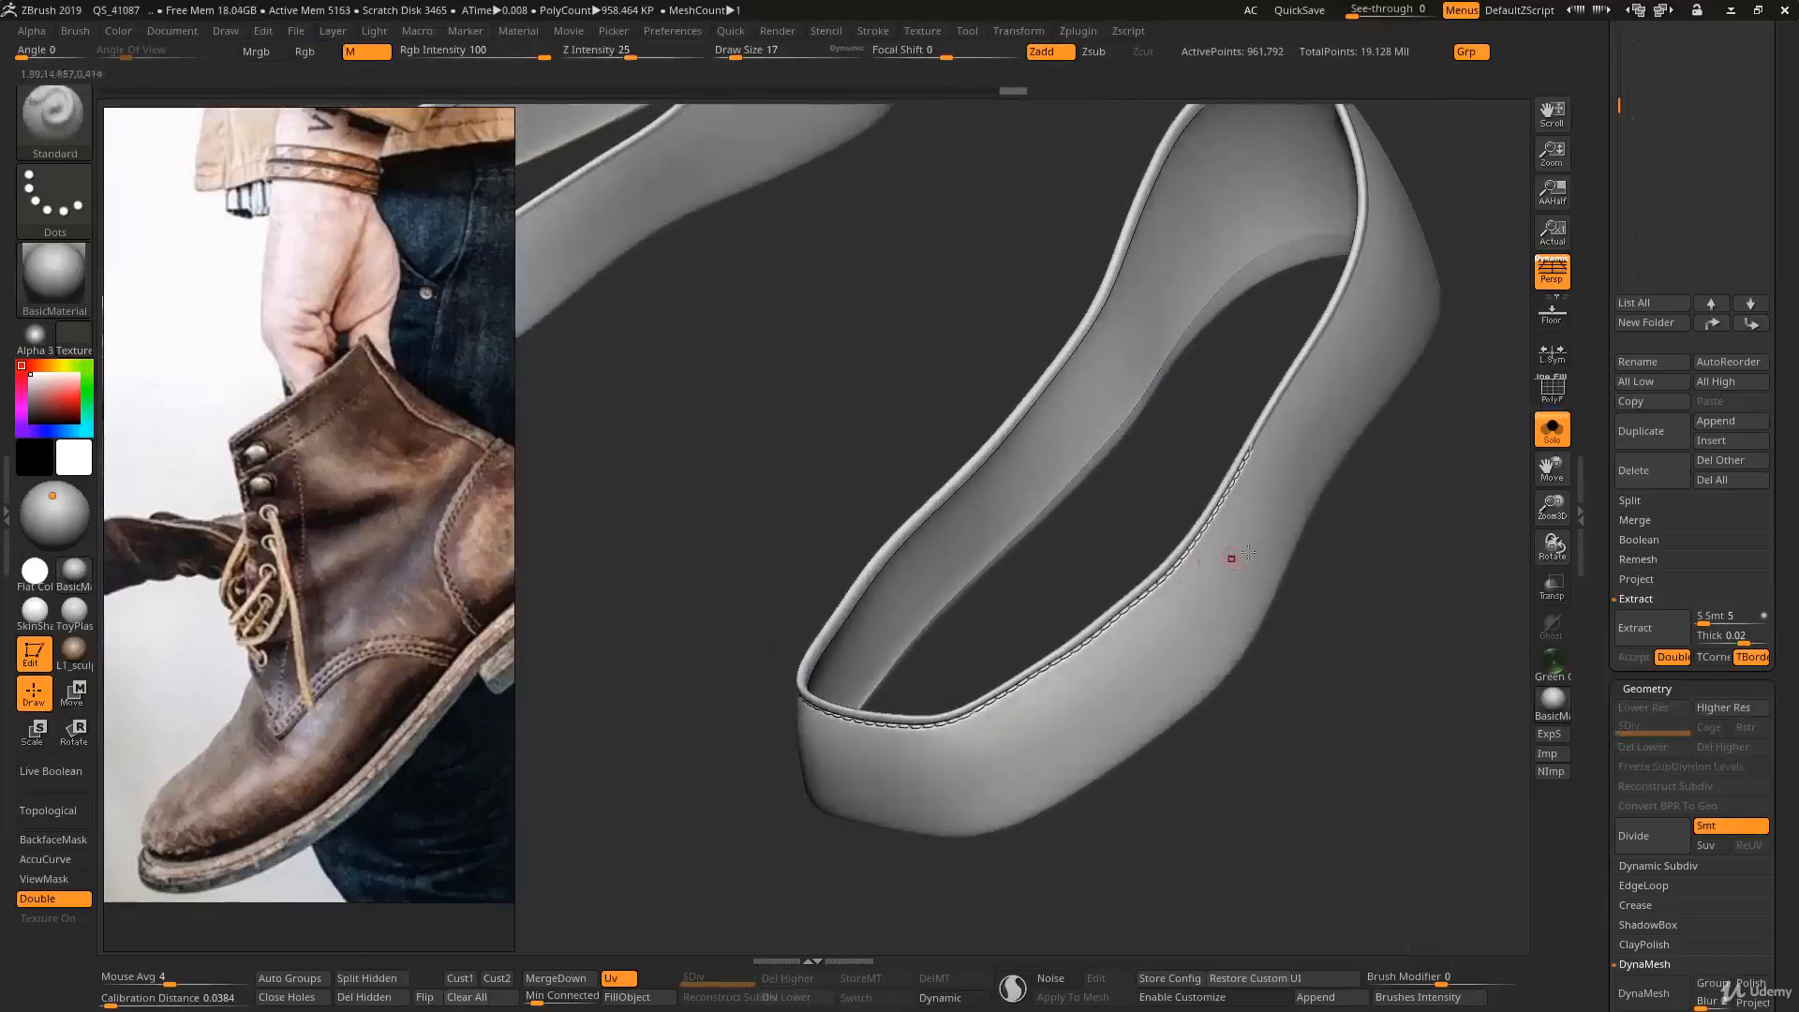
scroll(1598, 697, down, 6)
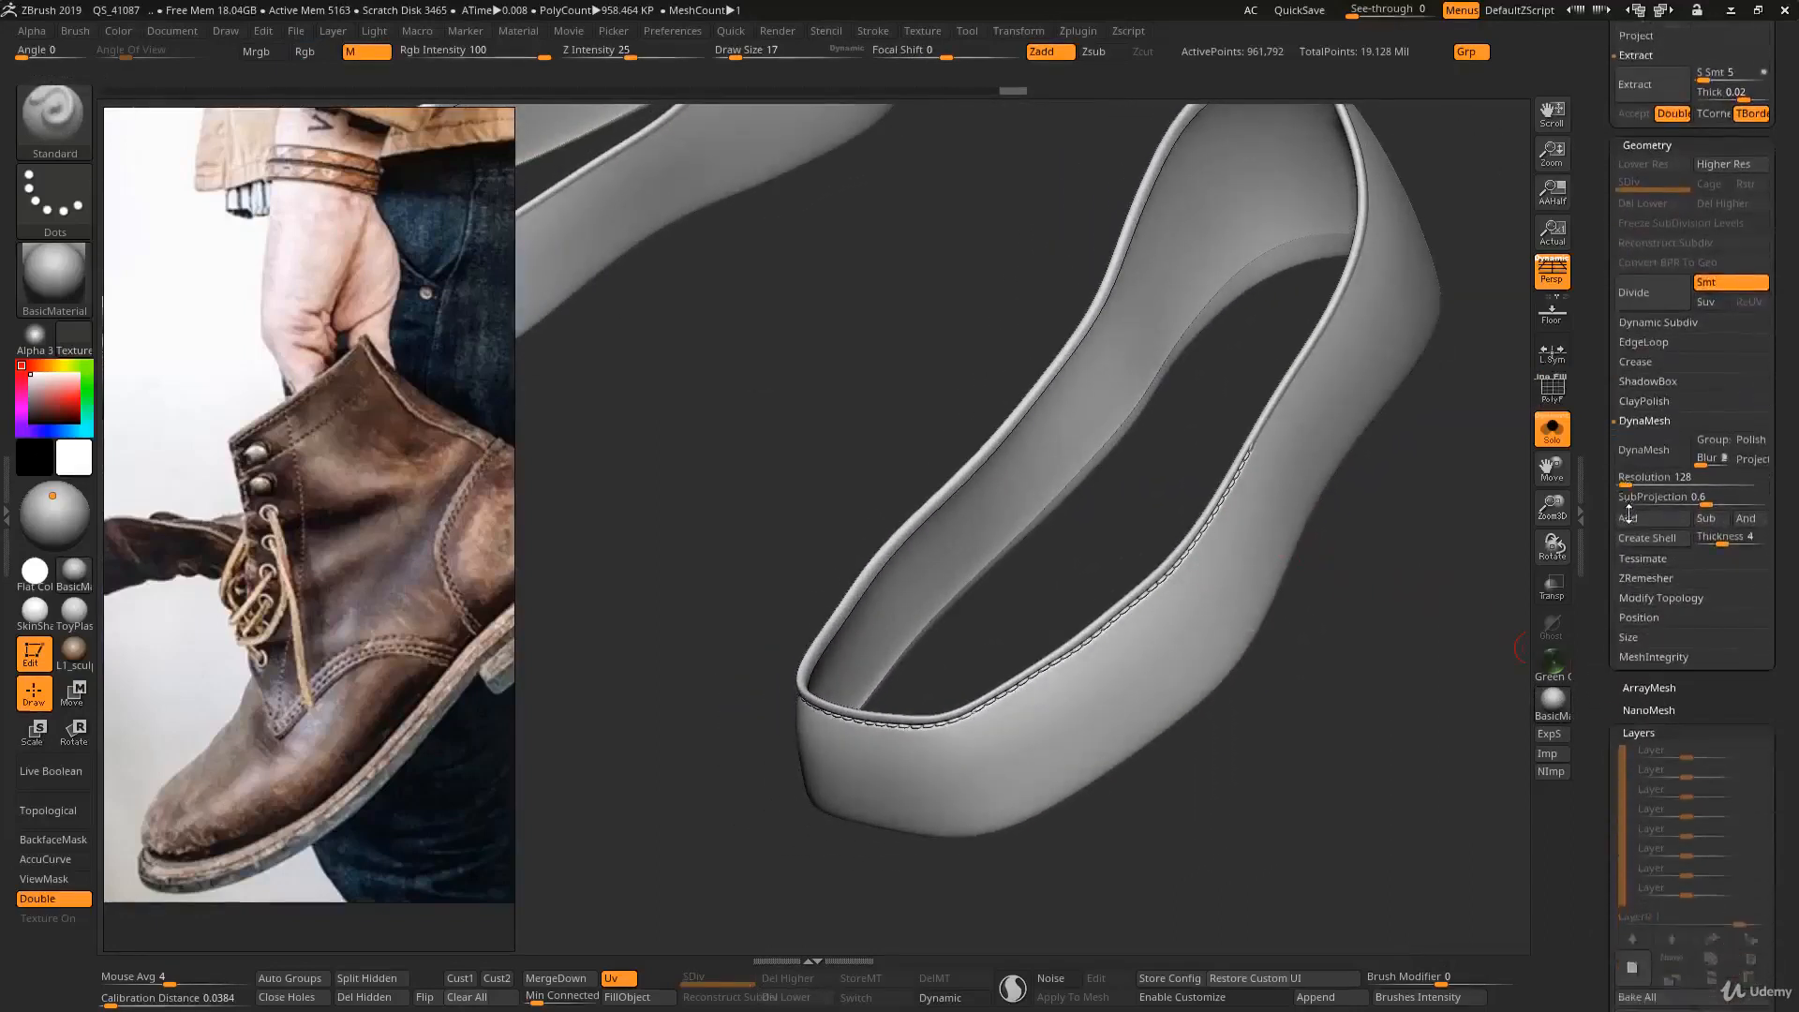
key(shift)
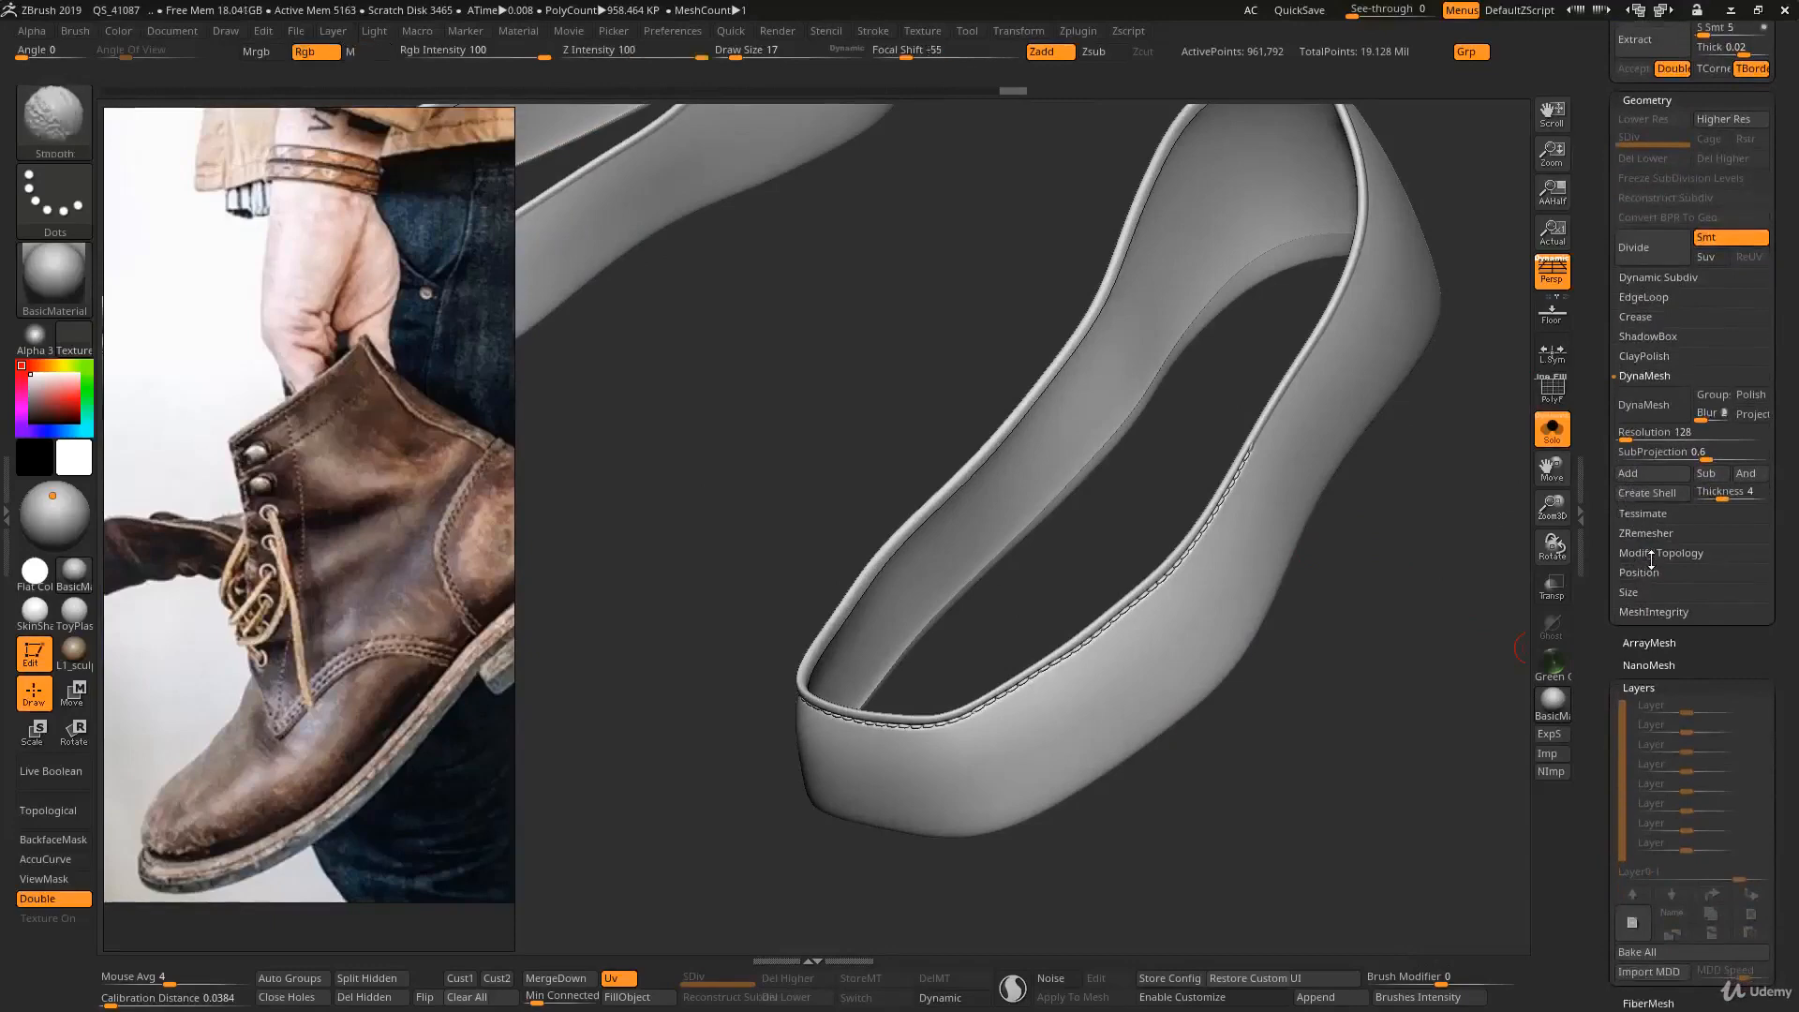
click(1650, 555)
click(1660, 631)
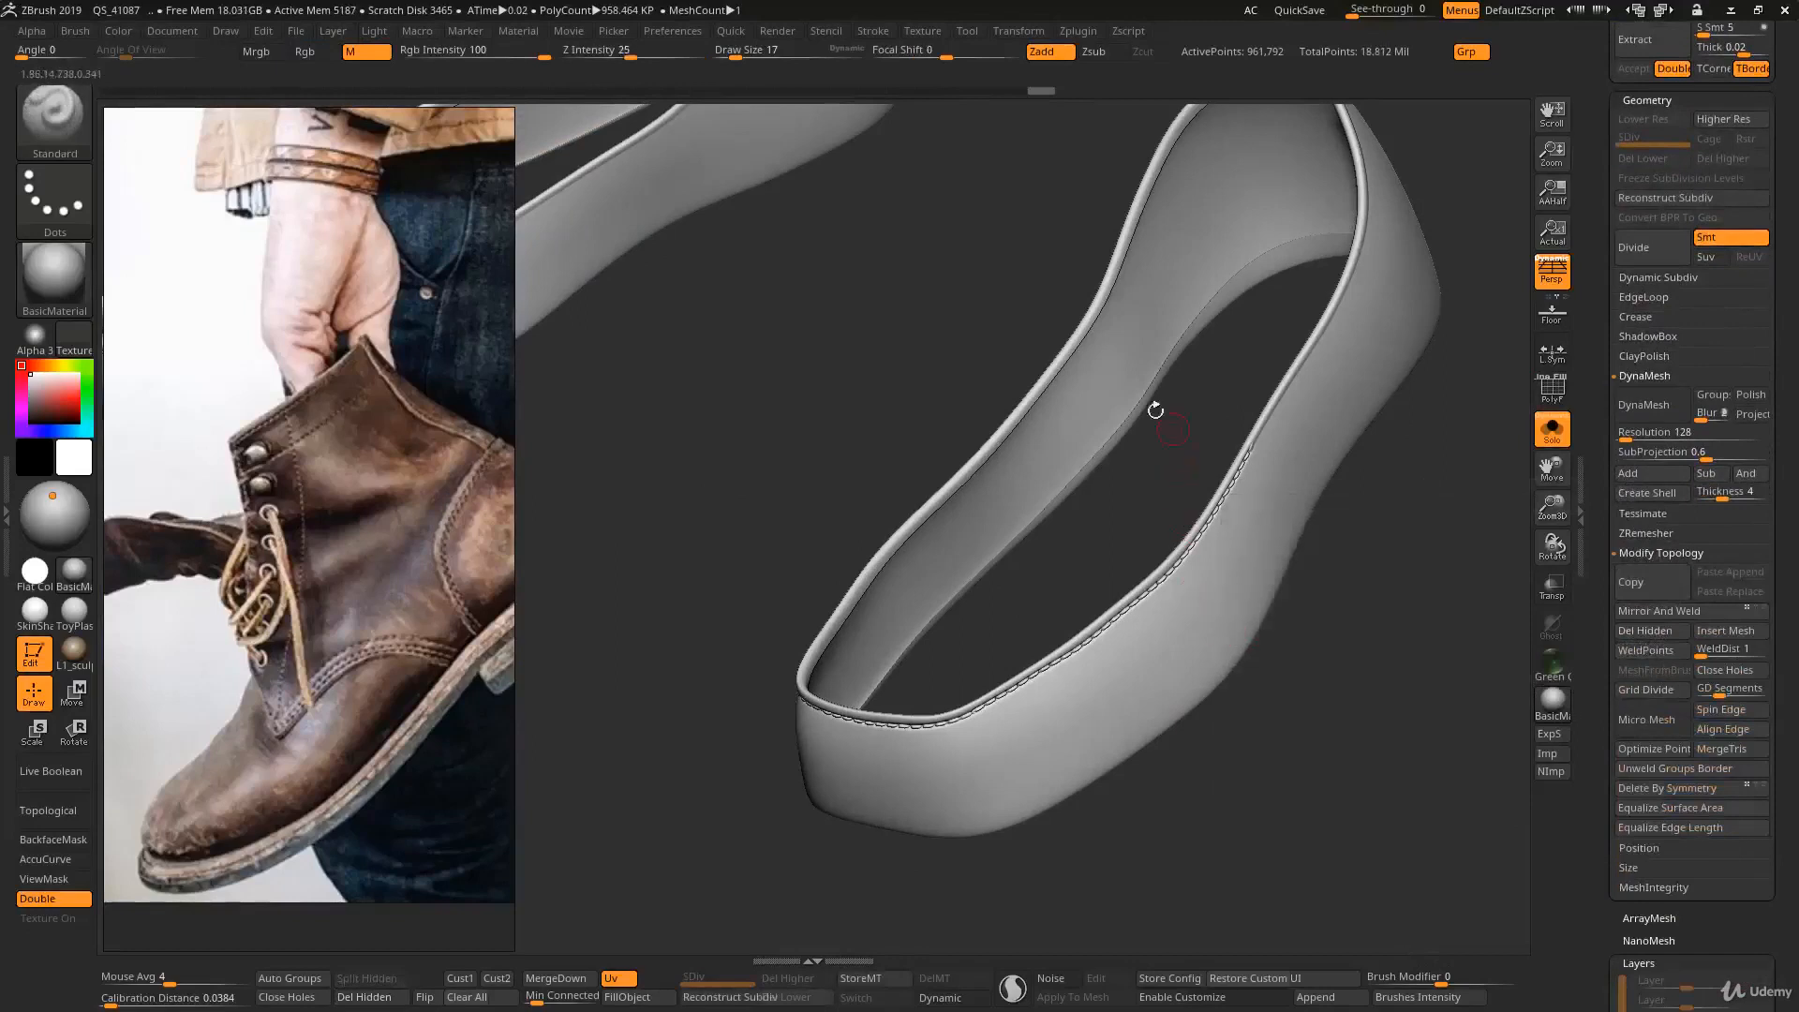
key(ctrl+shift)
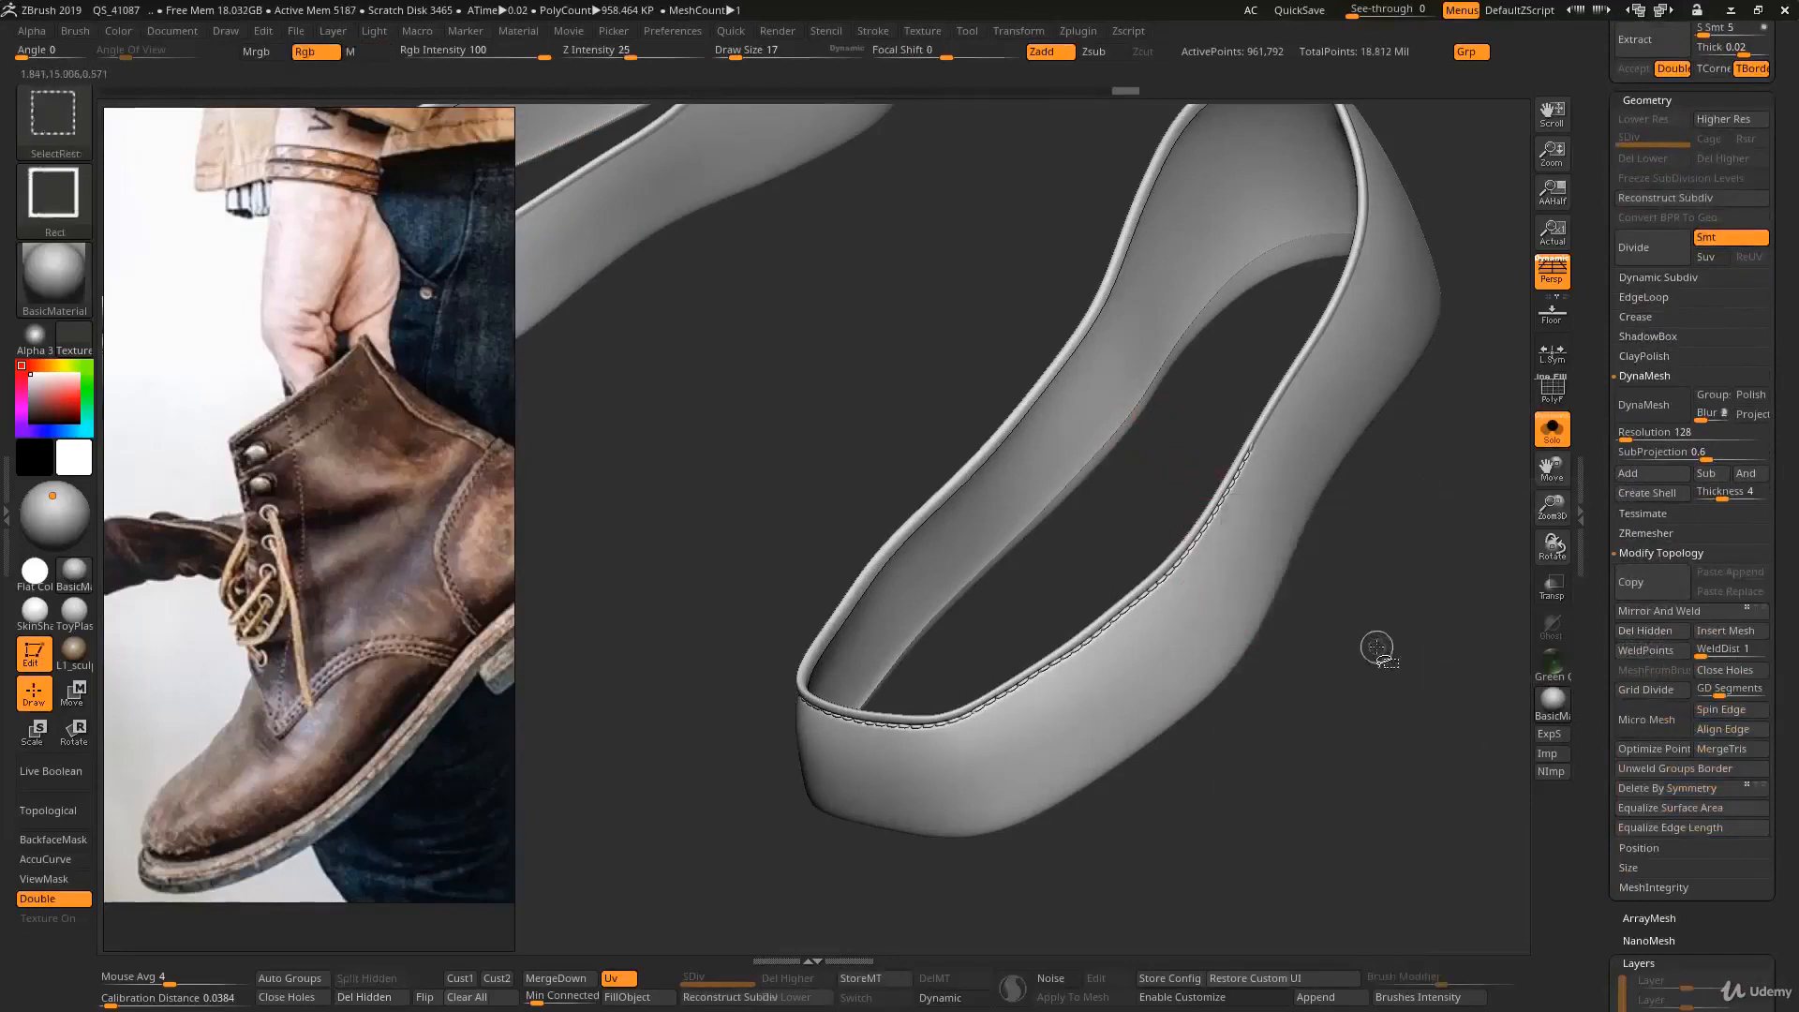
key(ctrl+shift)
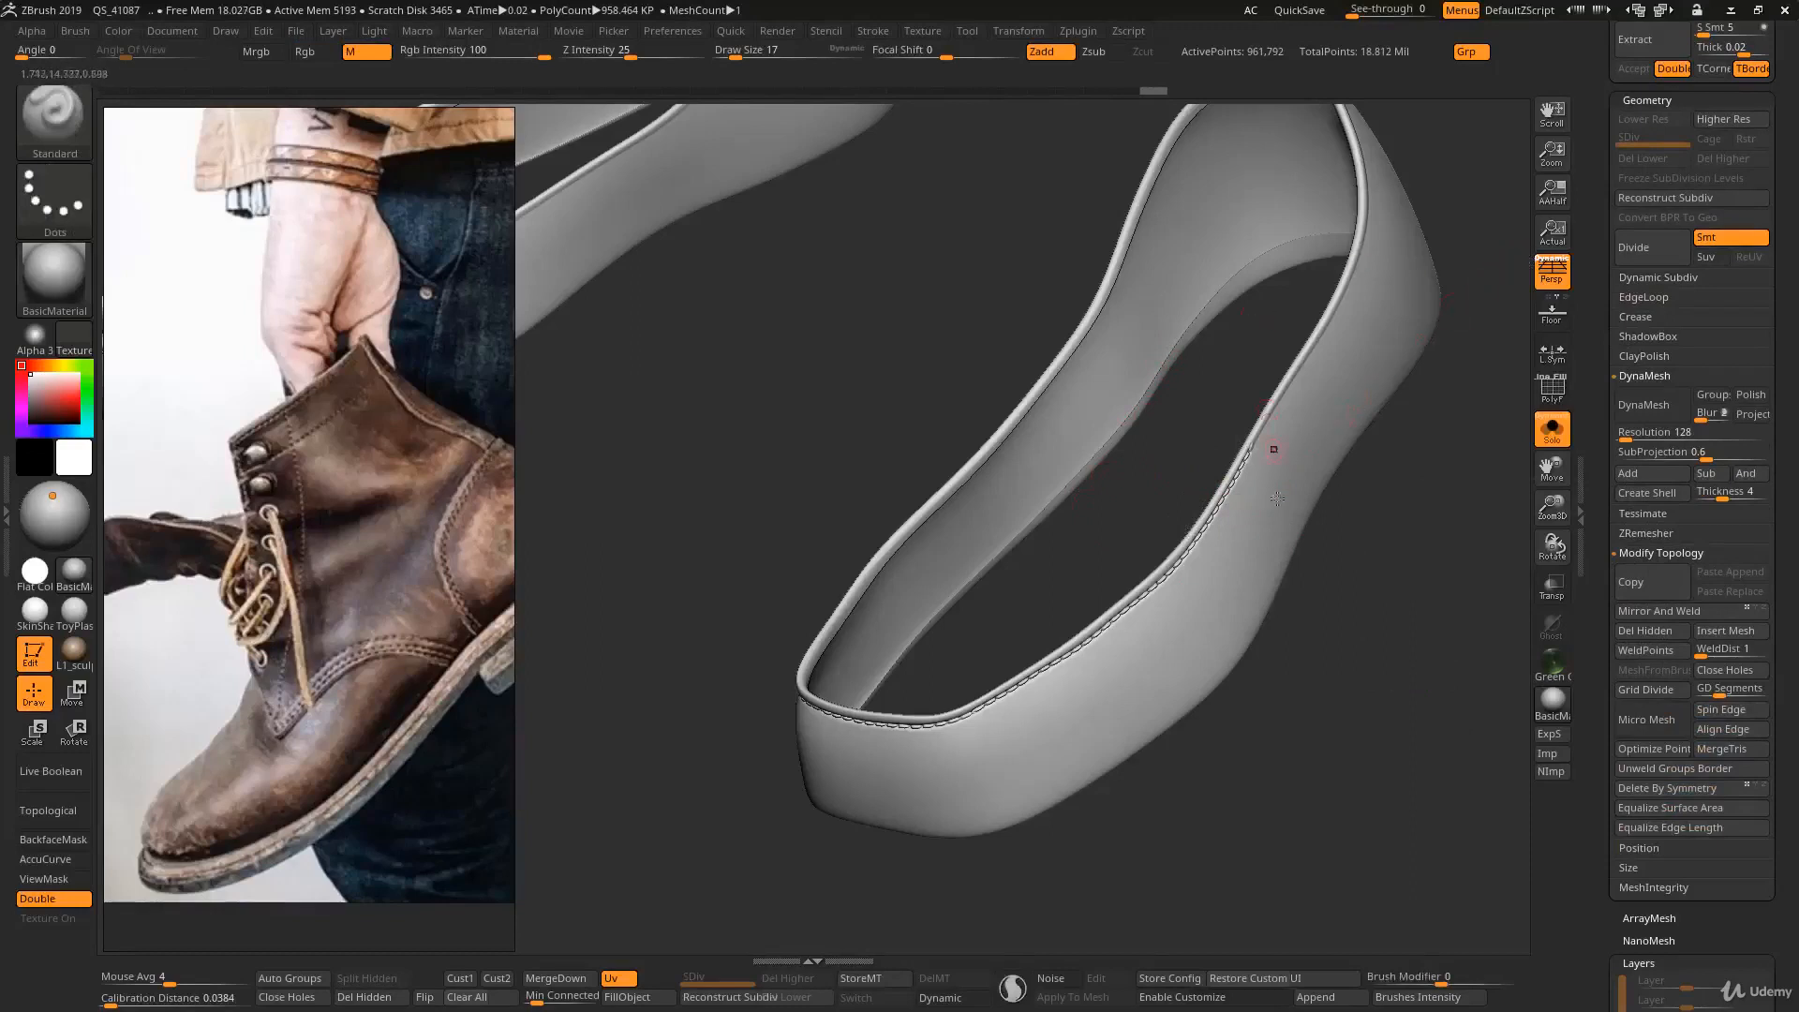
- Try to reconstruct a lower subdivision level for the shoe bands and inspect their dense wireframe
scroll(1649, 270, up, 2)
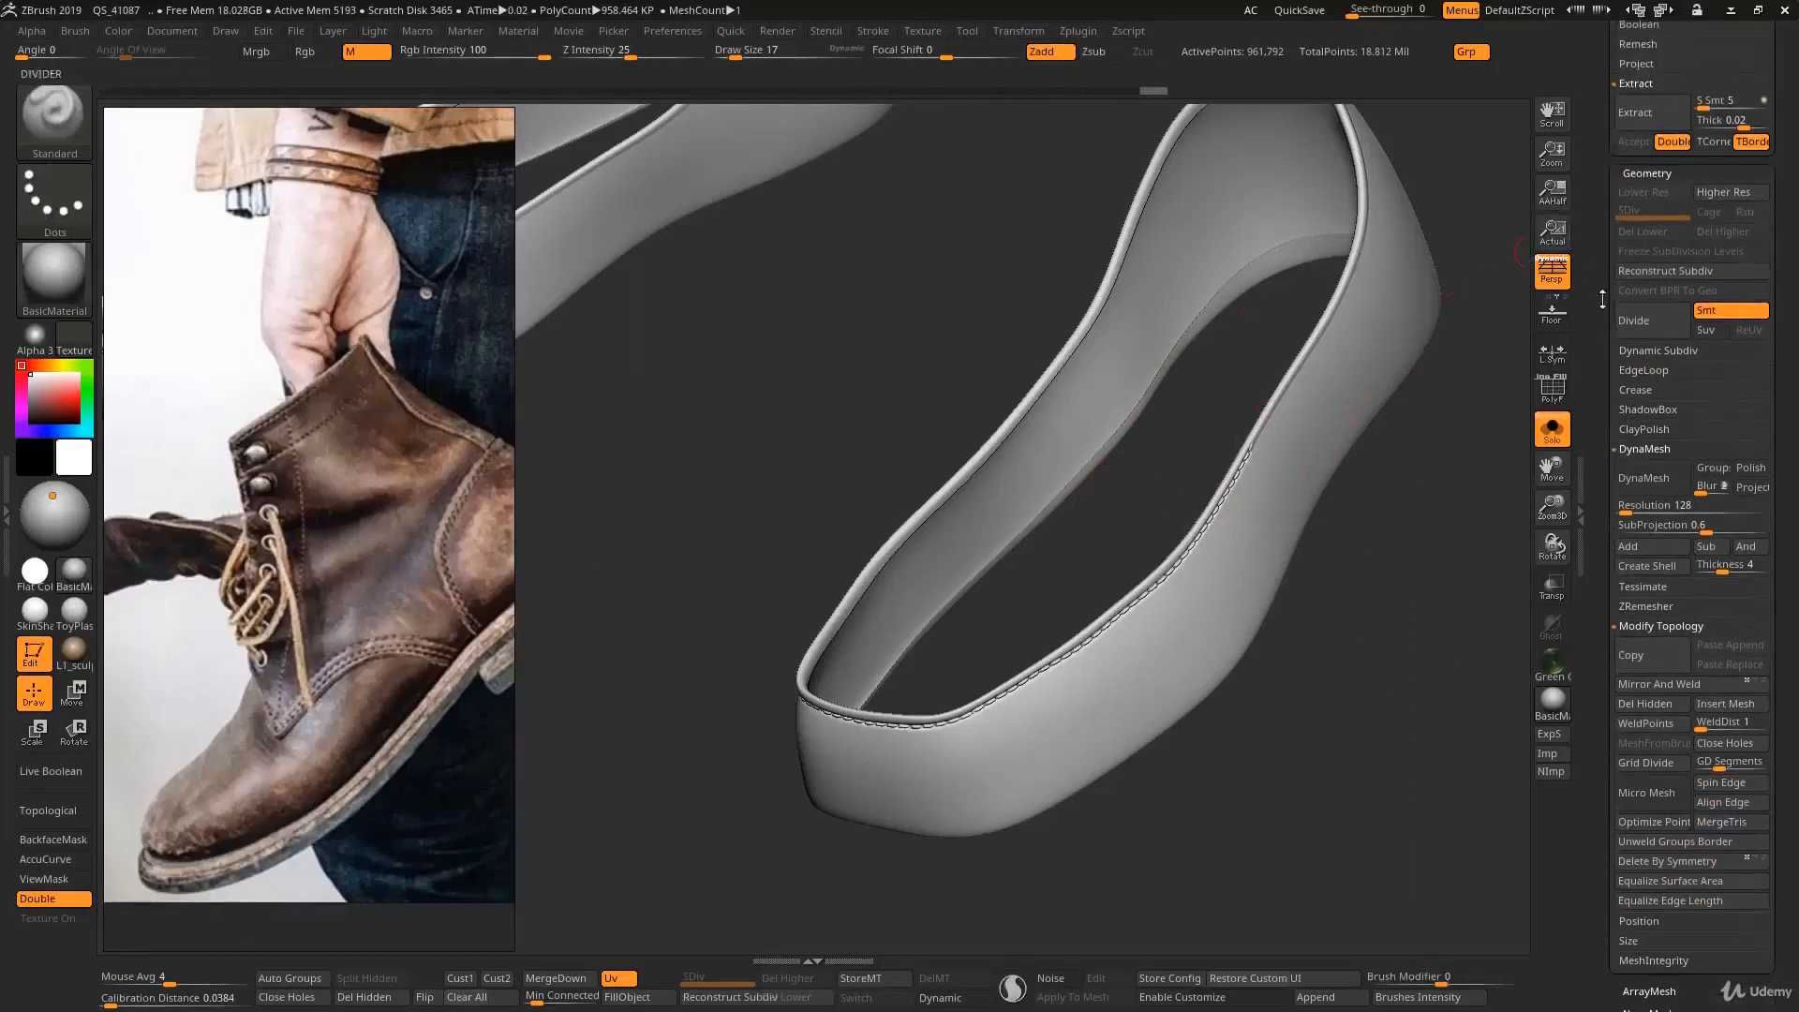
click(1660, 272)
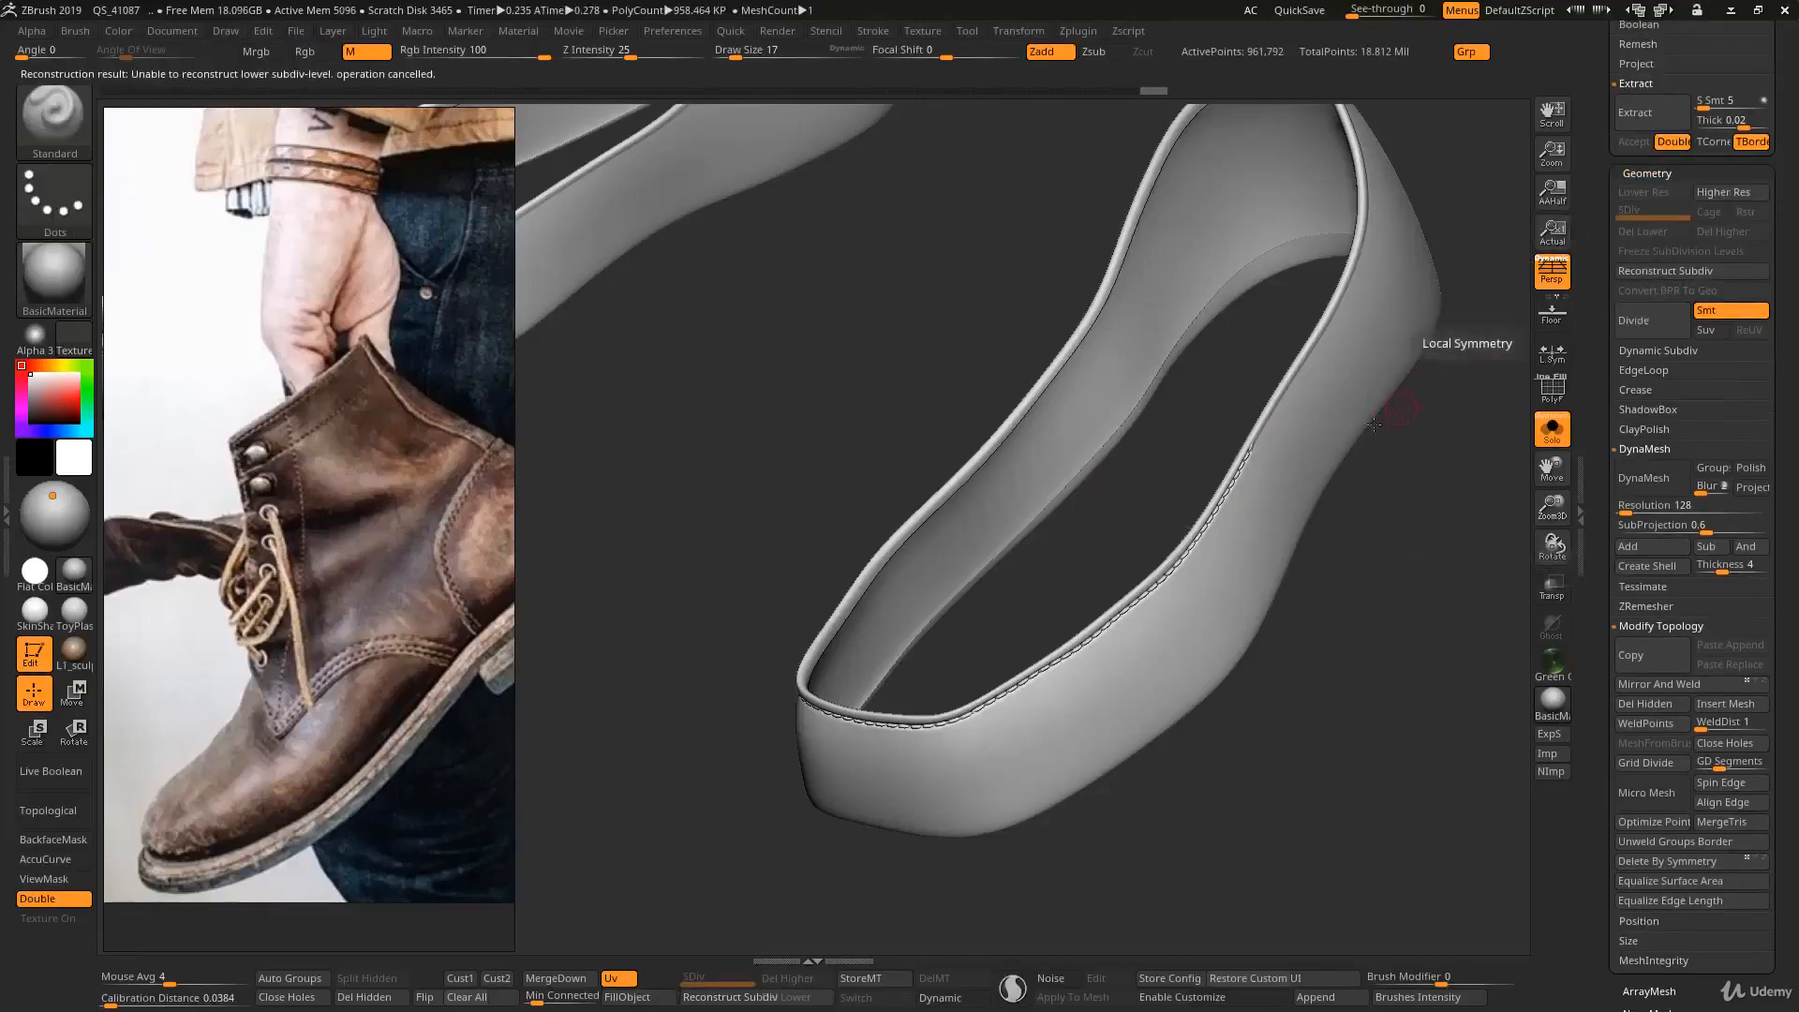
alt+right_drag(1298, 506, 1280, 602)
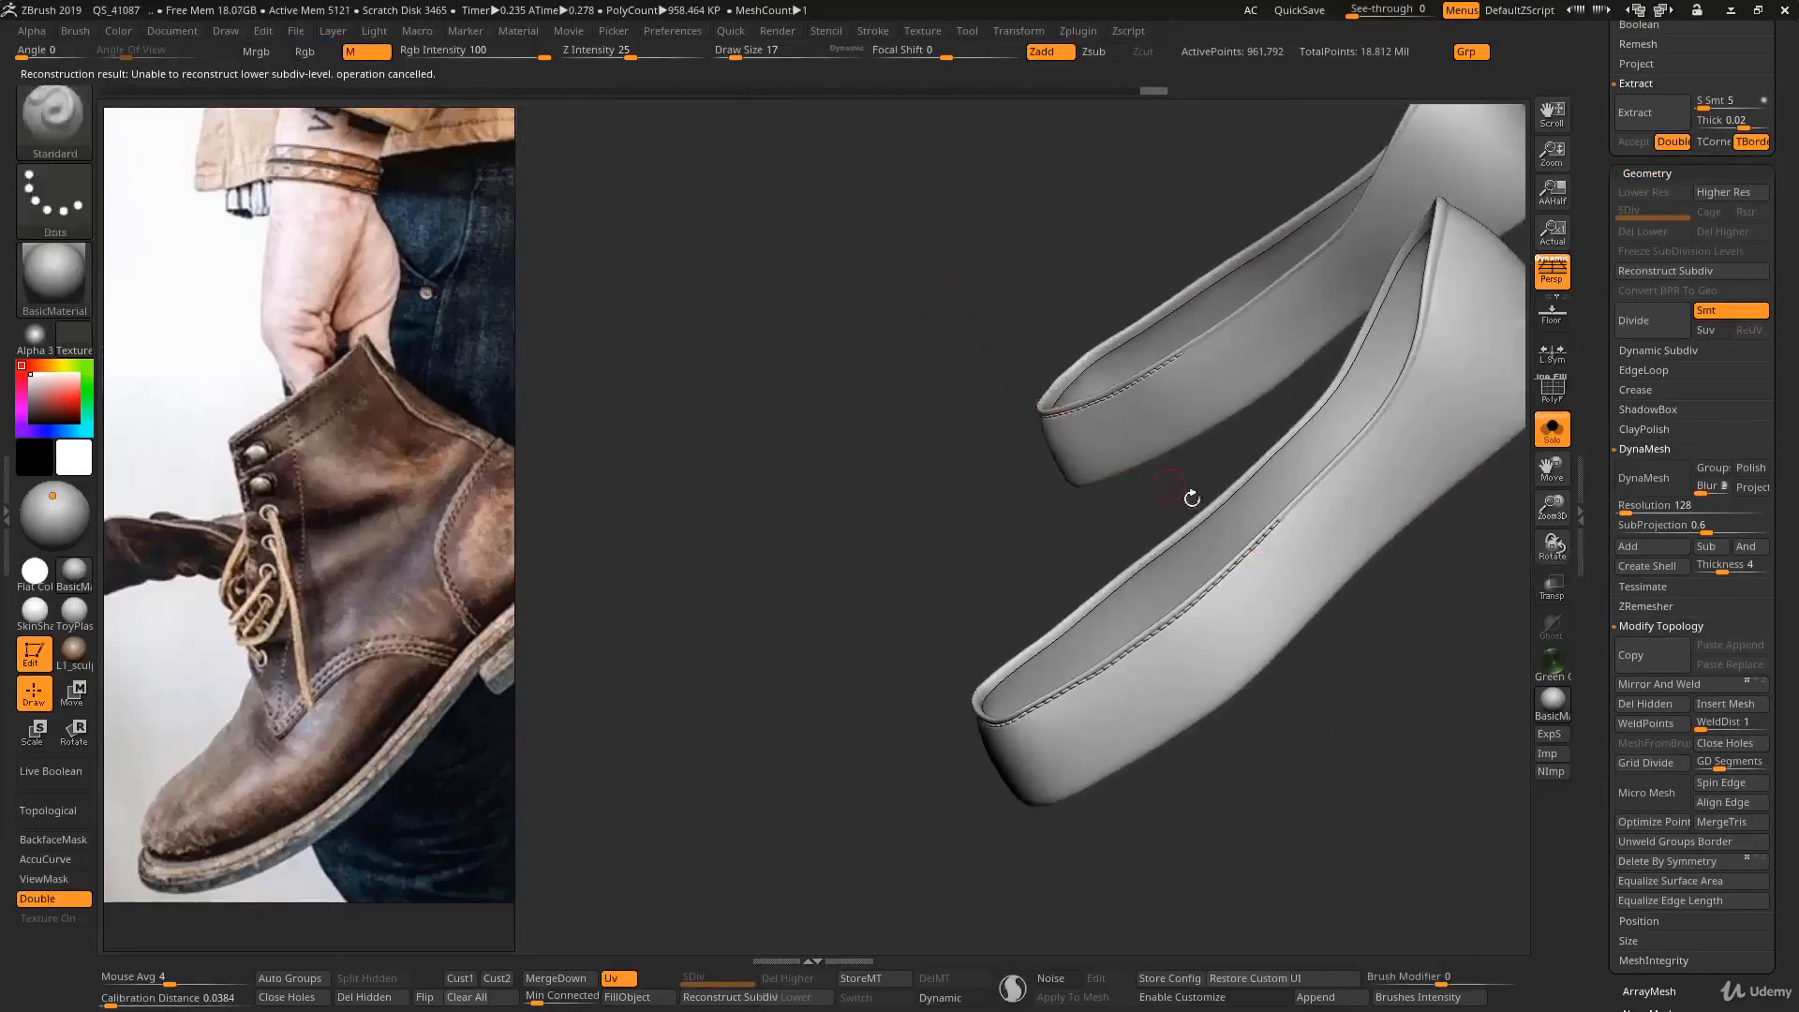
key(shift+f)
mouse_move(1192, 498)
right_down()
mouse_move(1237, 592)
mouse_move(1221, 555)
mouse_move(1118, 579)
mouse_move(1097, 548)
mouse_move(1064, 650)
mouse_move(1082, 627)
mouse_move(1177, 645)
mouse_move(1224, 630)
mouse_move(1197, 553)
mouse_move(1264, 497)
right_up()
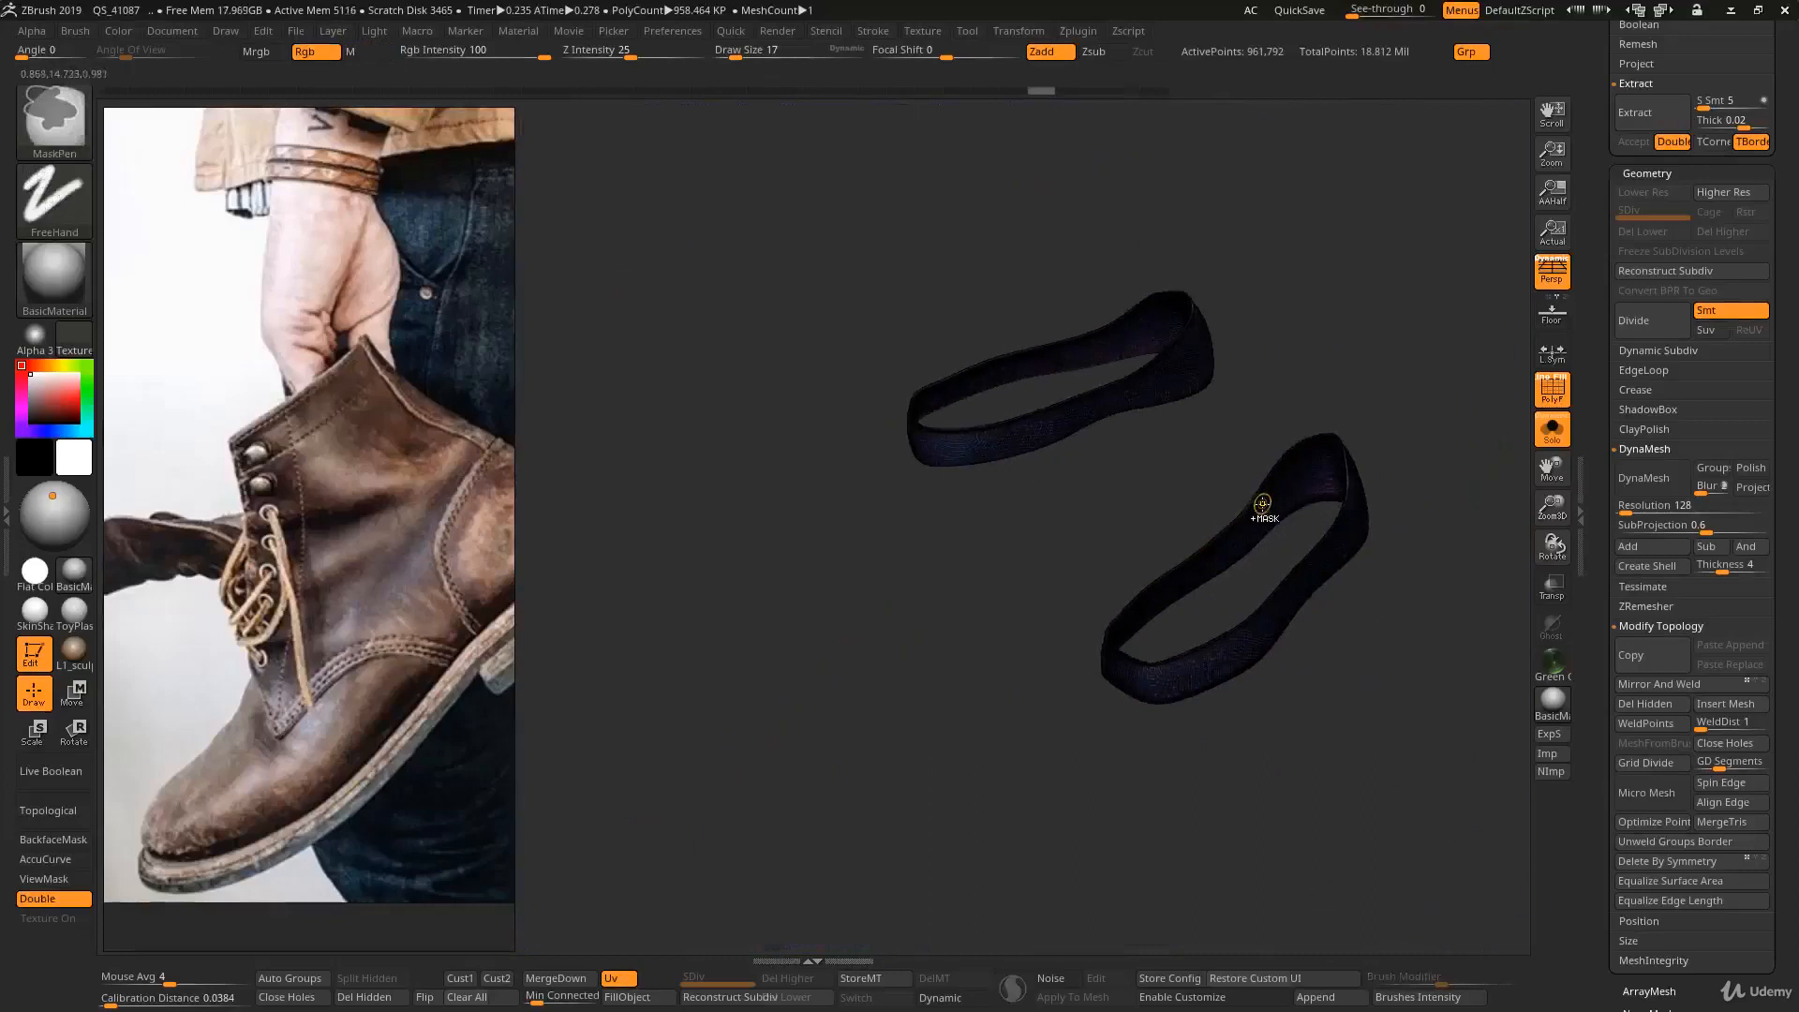
ctrl+click(1264, 497)
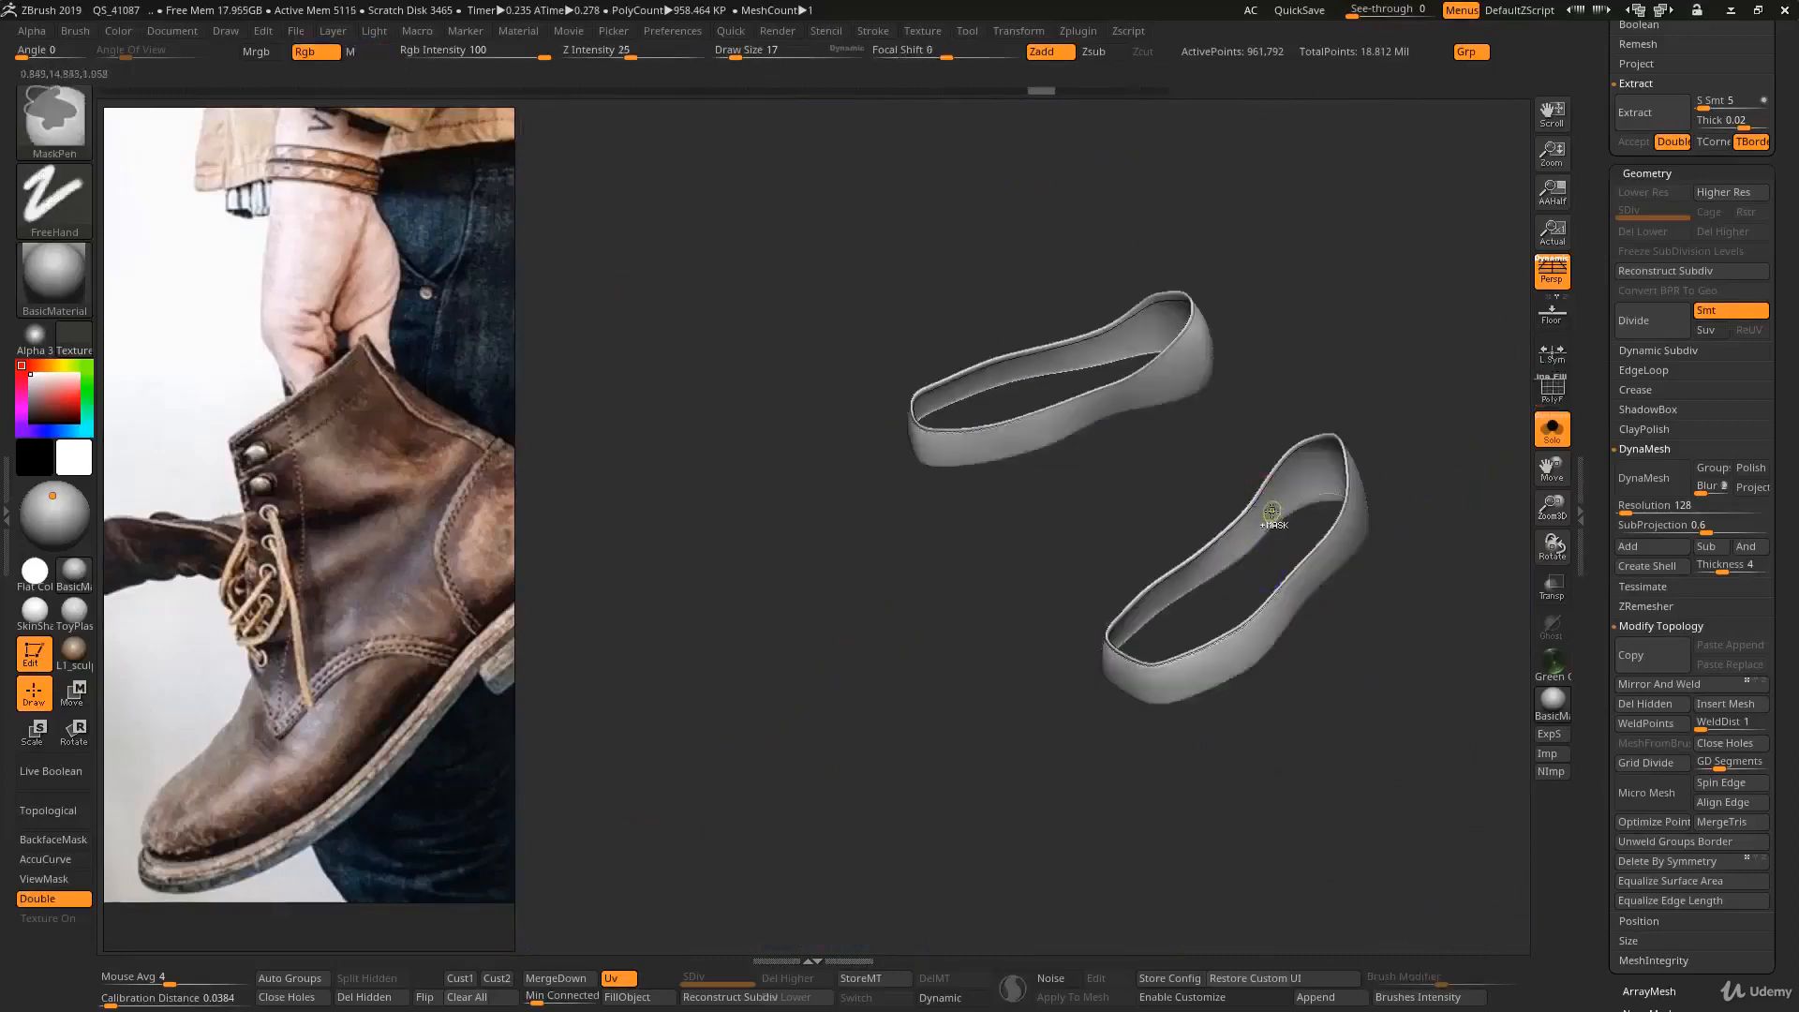
- Undo the inner-wall deletion and lower-level removal, and isolate the inner walls of both shoe bands with the polygroup wireframe shown
key(ctrl+z)
key(ctrl+z)
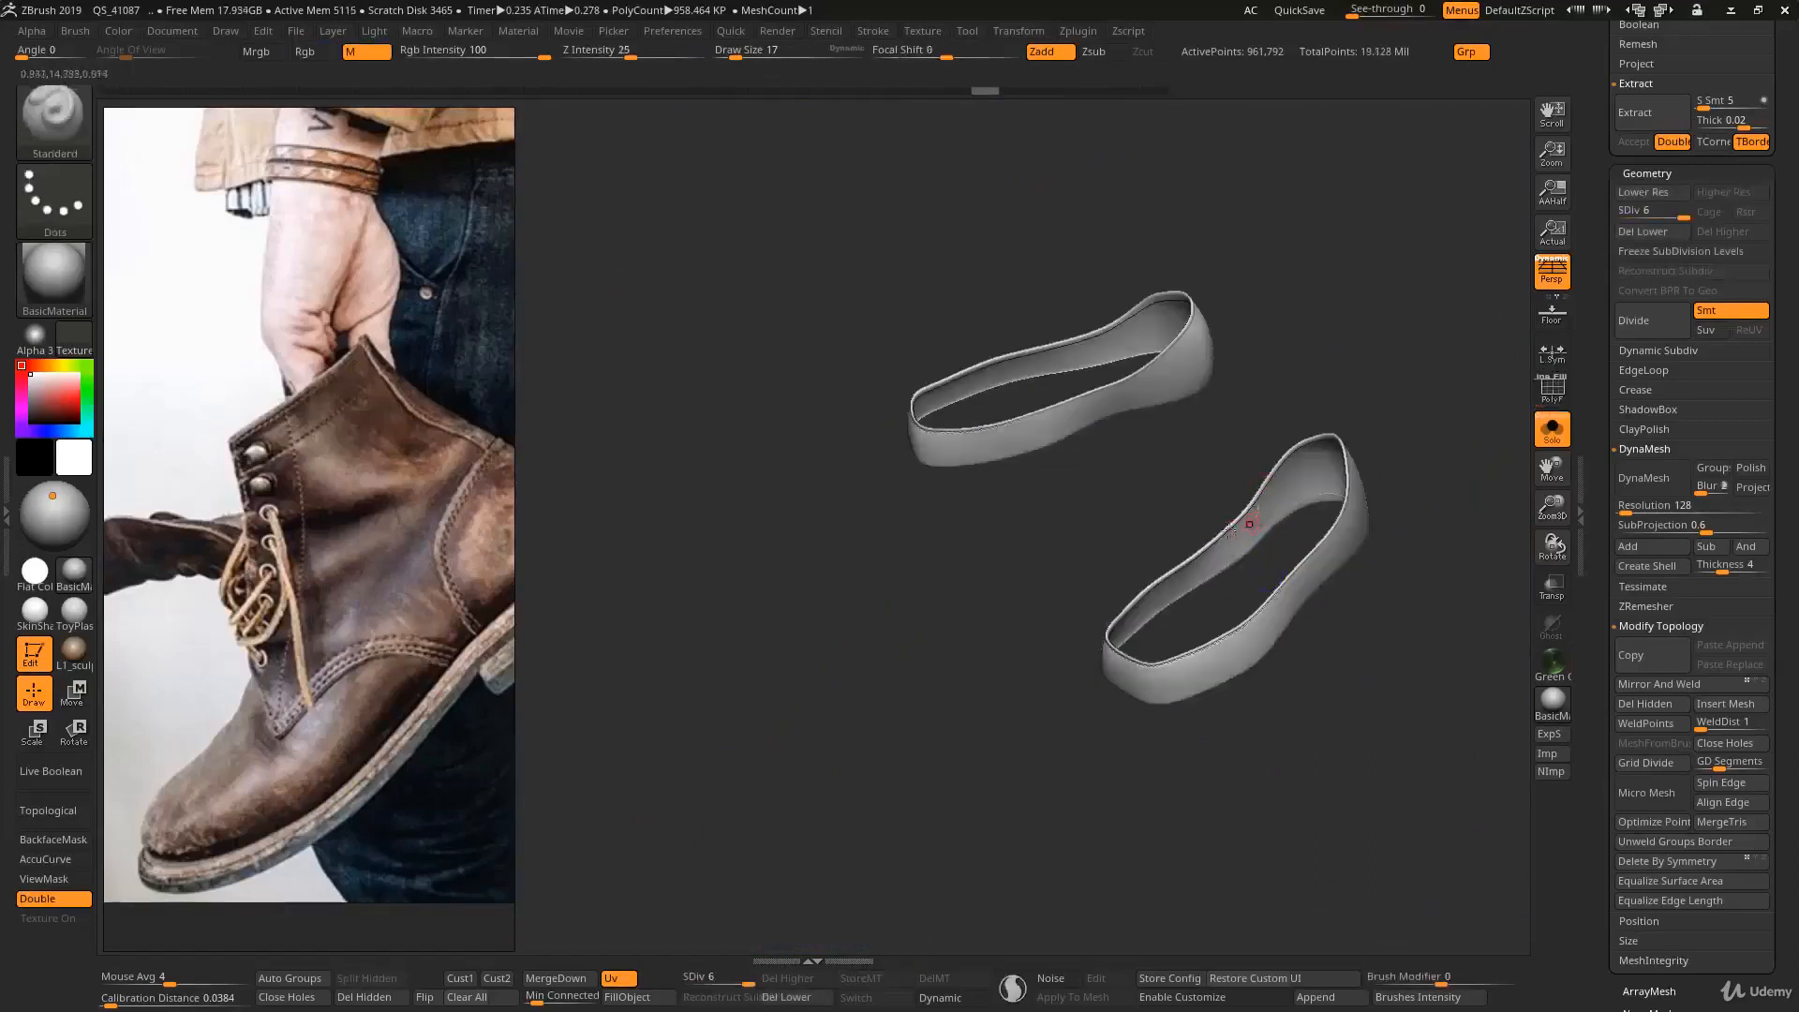
right_drag(1250, 521, 1293, 448)
ctrl+right_drag(1293, 448, 1310, 511)
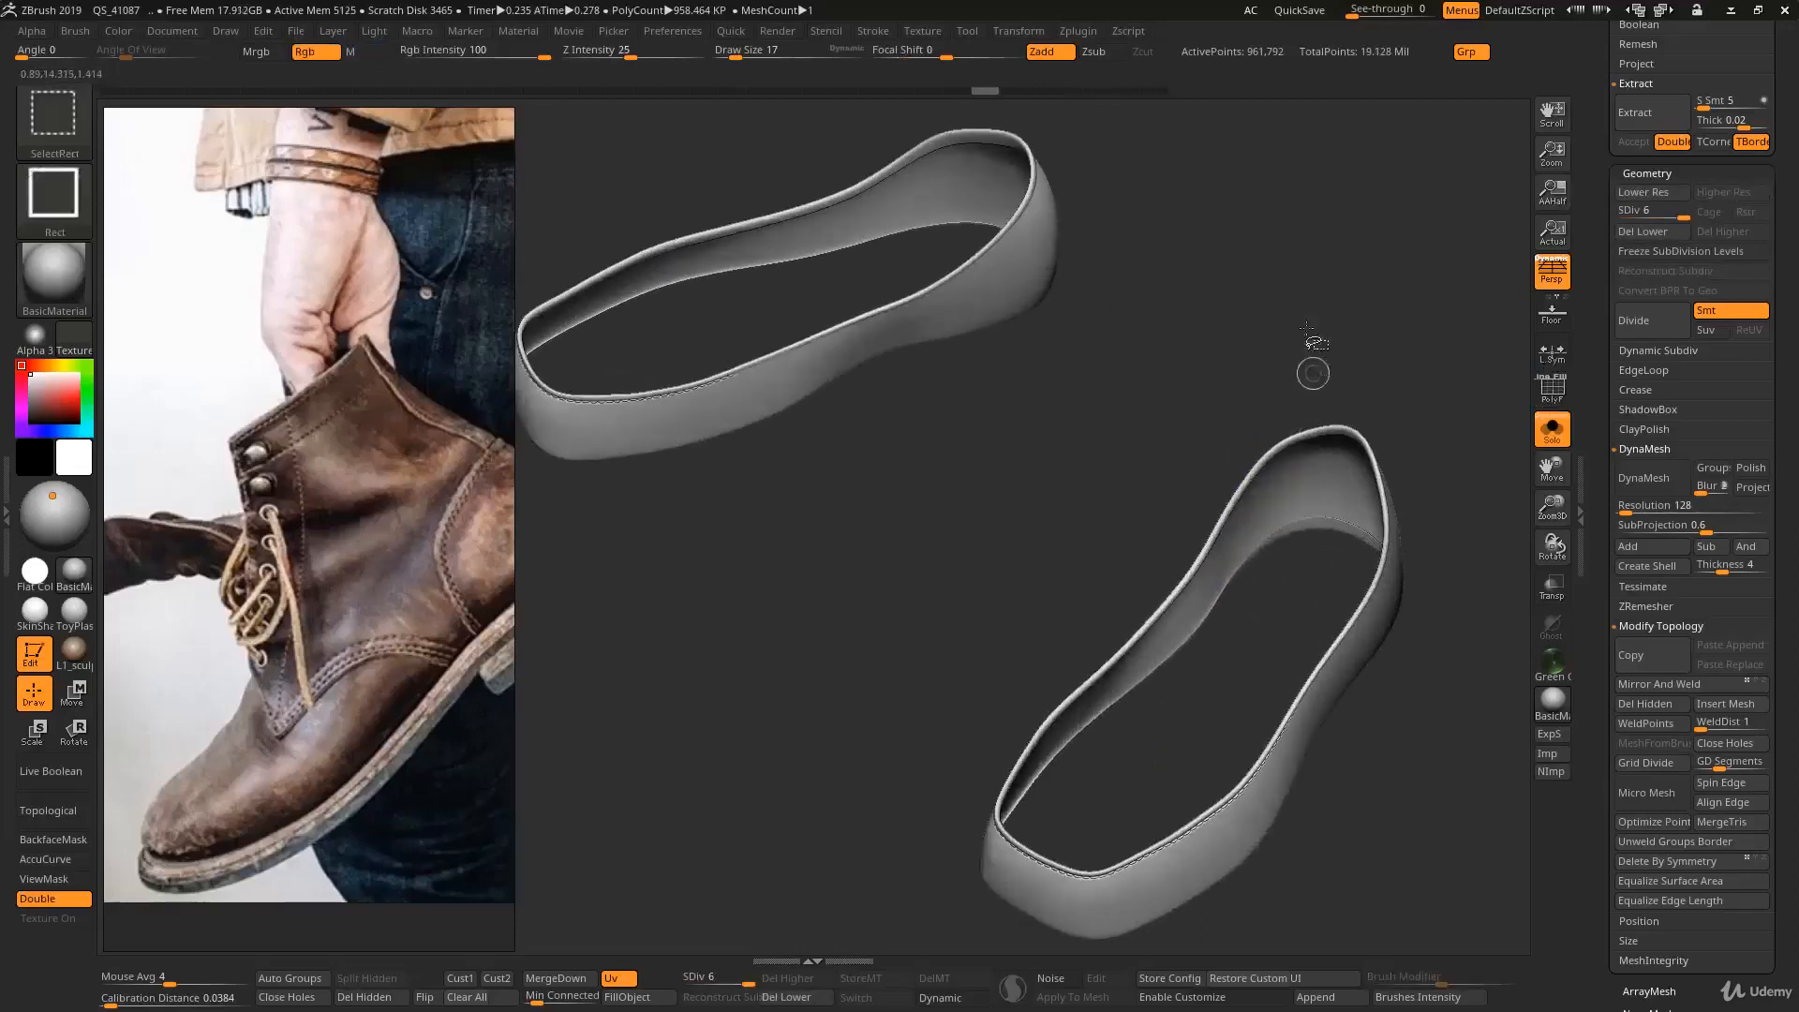
ctrl+shift+drag(1329, 278, 1366, 354)
right_drag(1369, 421, 1318, 397)
key(shift+f)
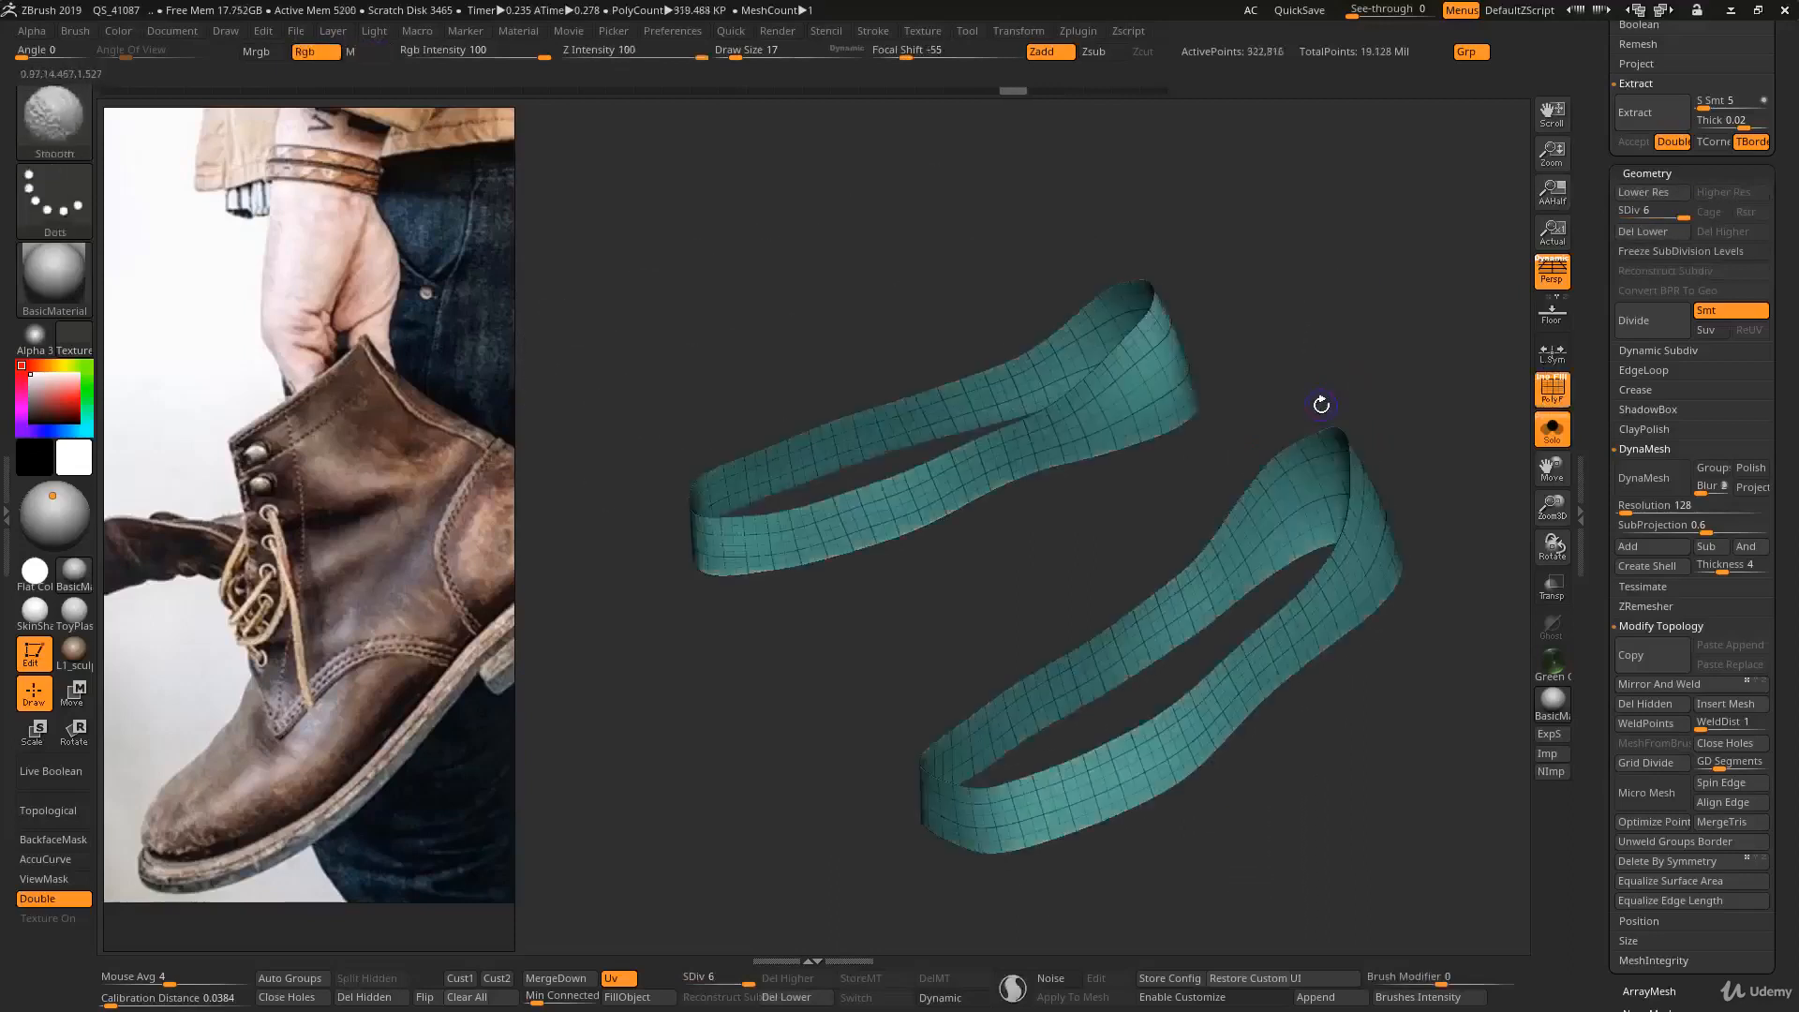
- Lower the shoe bands to subdivision level 1, assign the isolated inner walls a single polygroup, and unhide the rest of the mesh
key(shift+d)
key(shift+d)
key(shift+d)
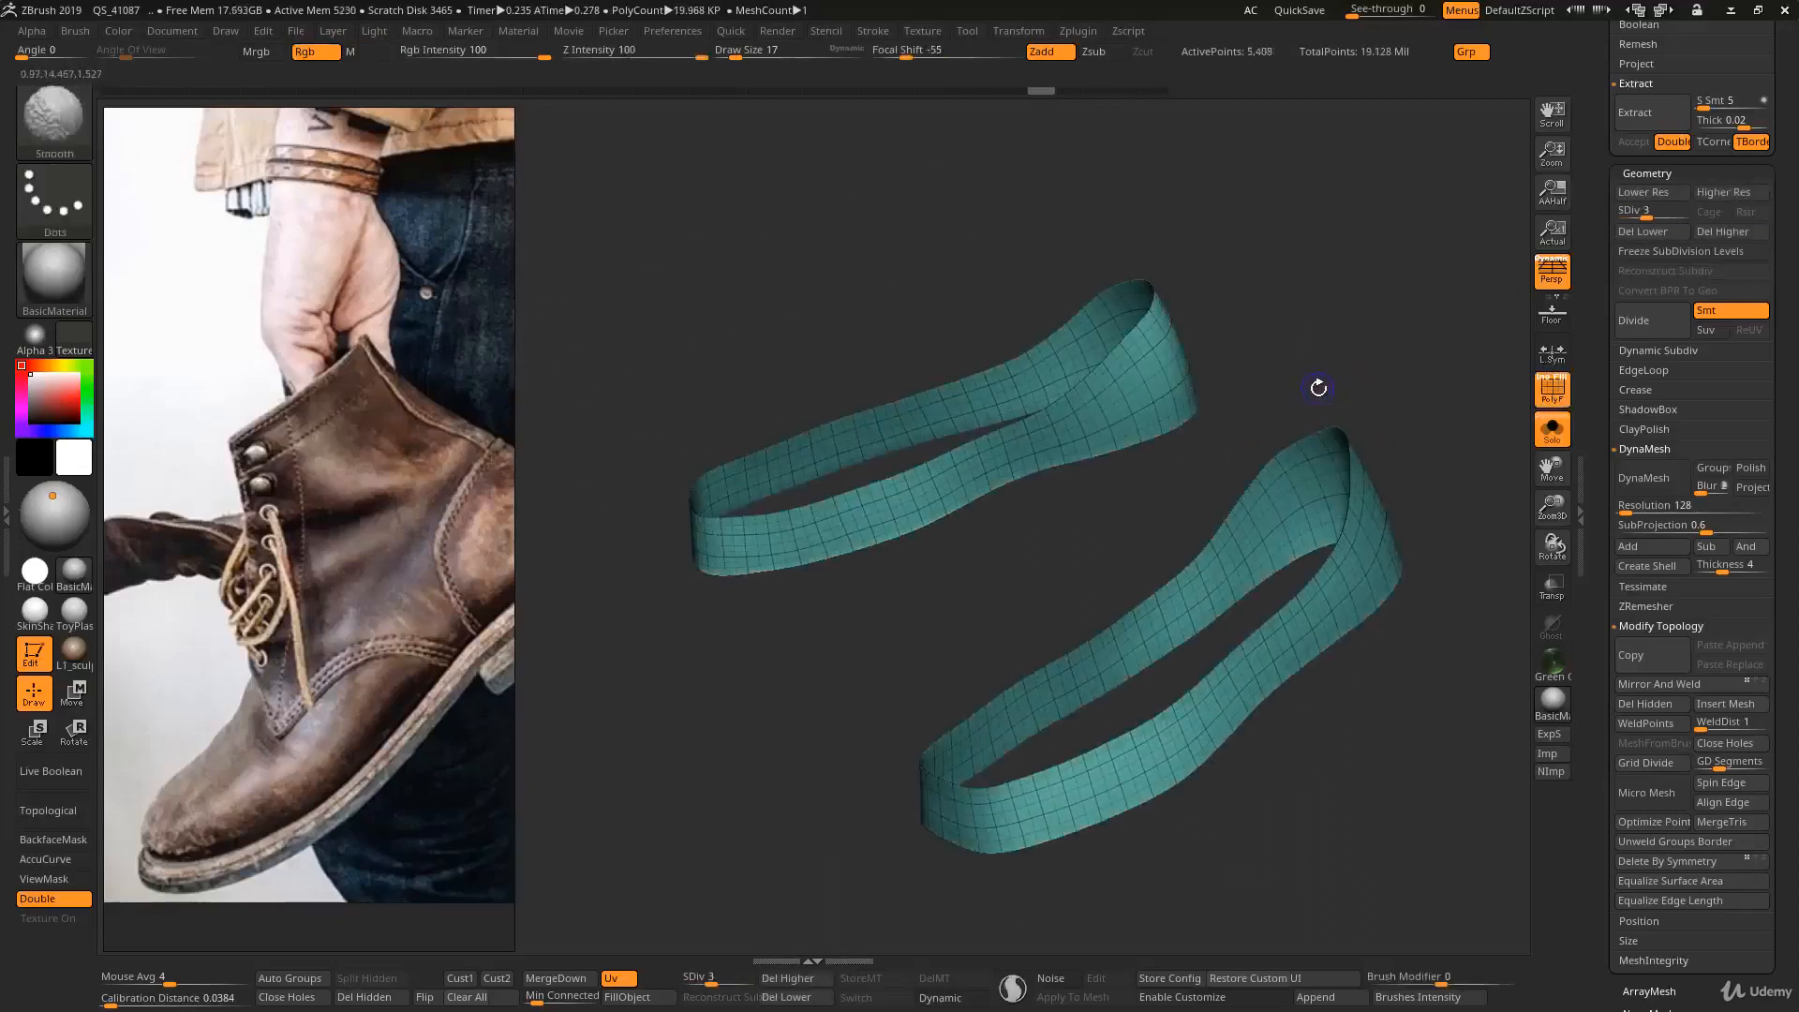
key(shift+d)
key(shift+d)
right_drag(1311, 400, 1265, 390)
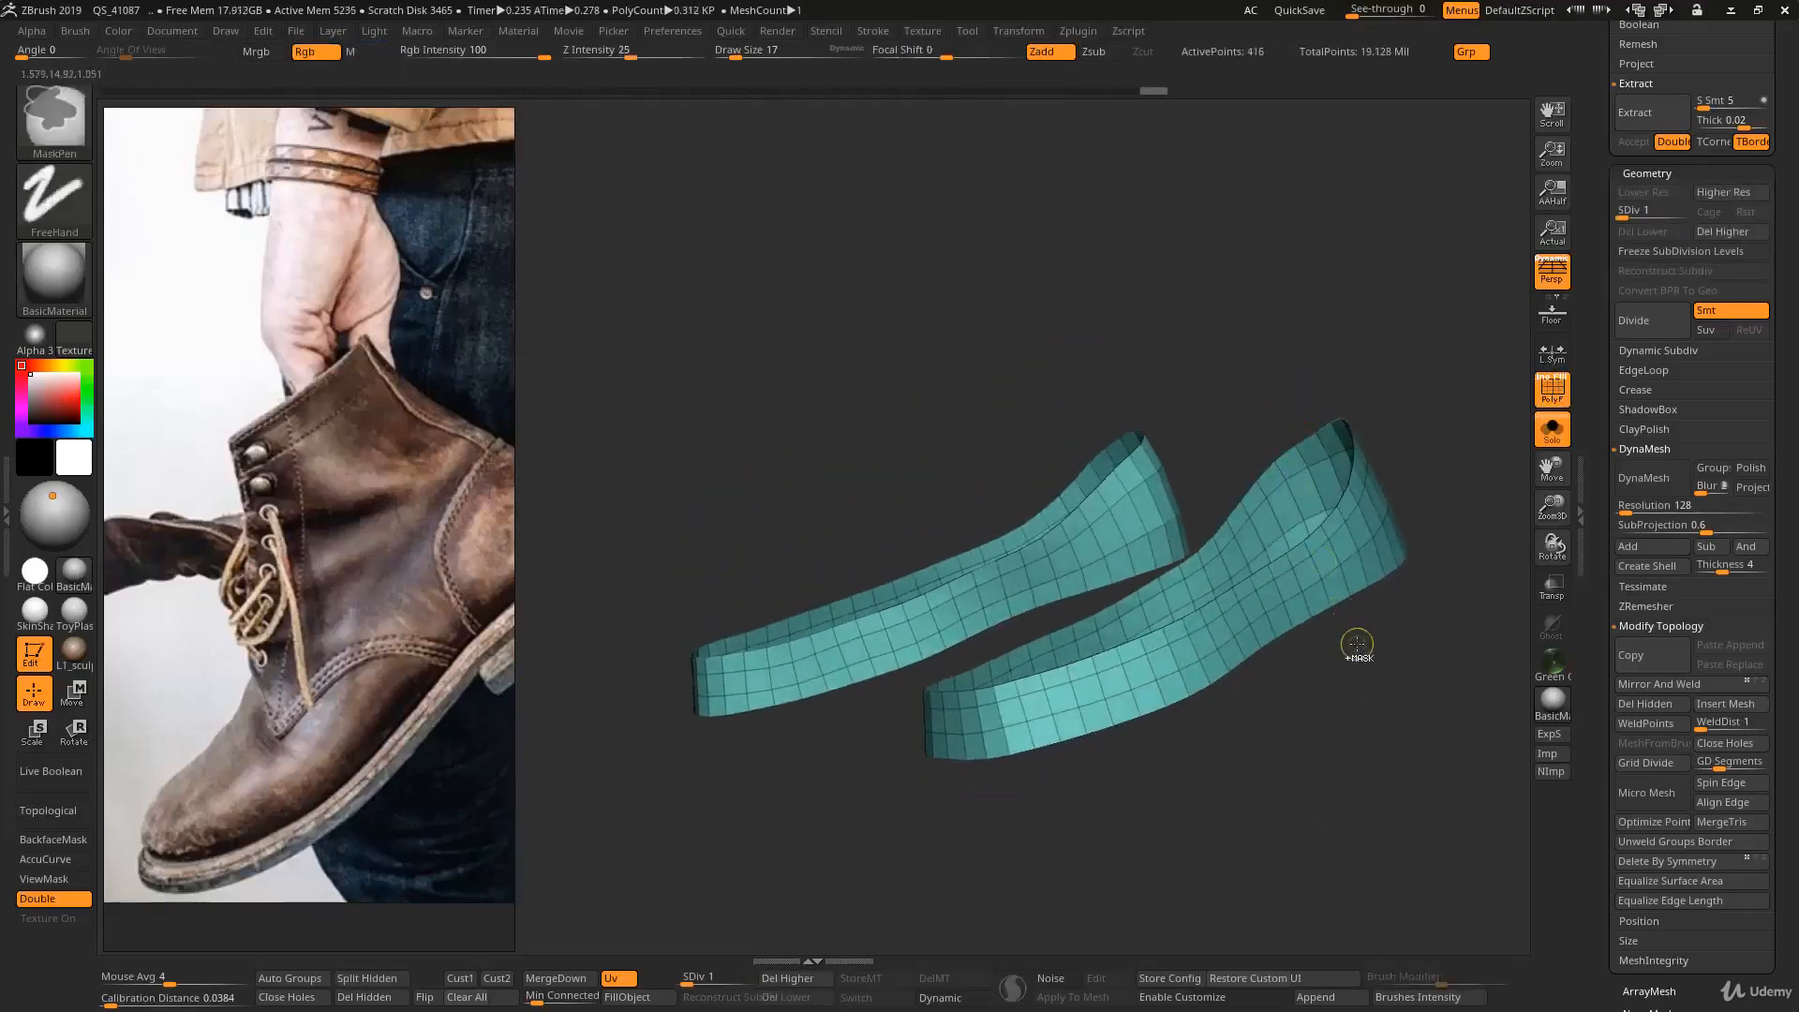
key(ctrl+w)
ctrl+shift+click(1396, 691)
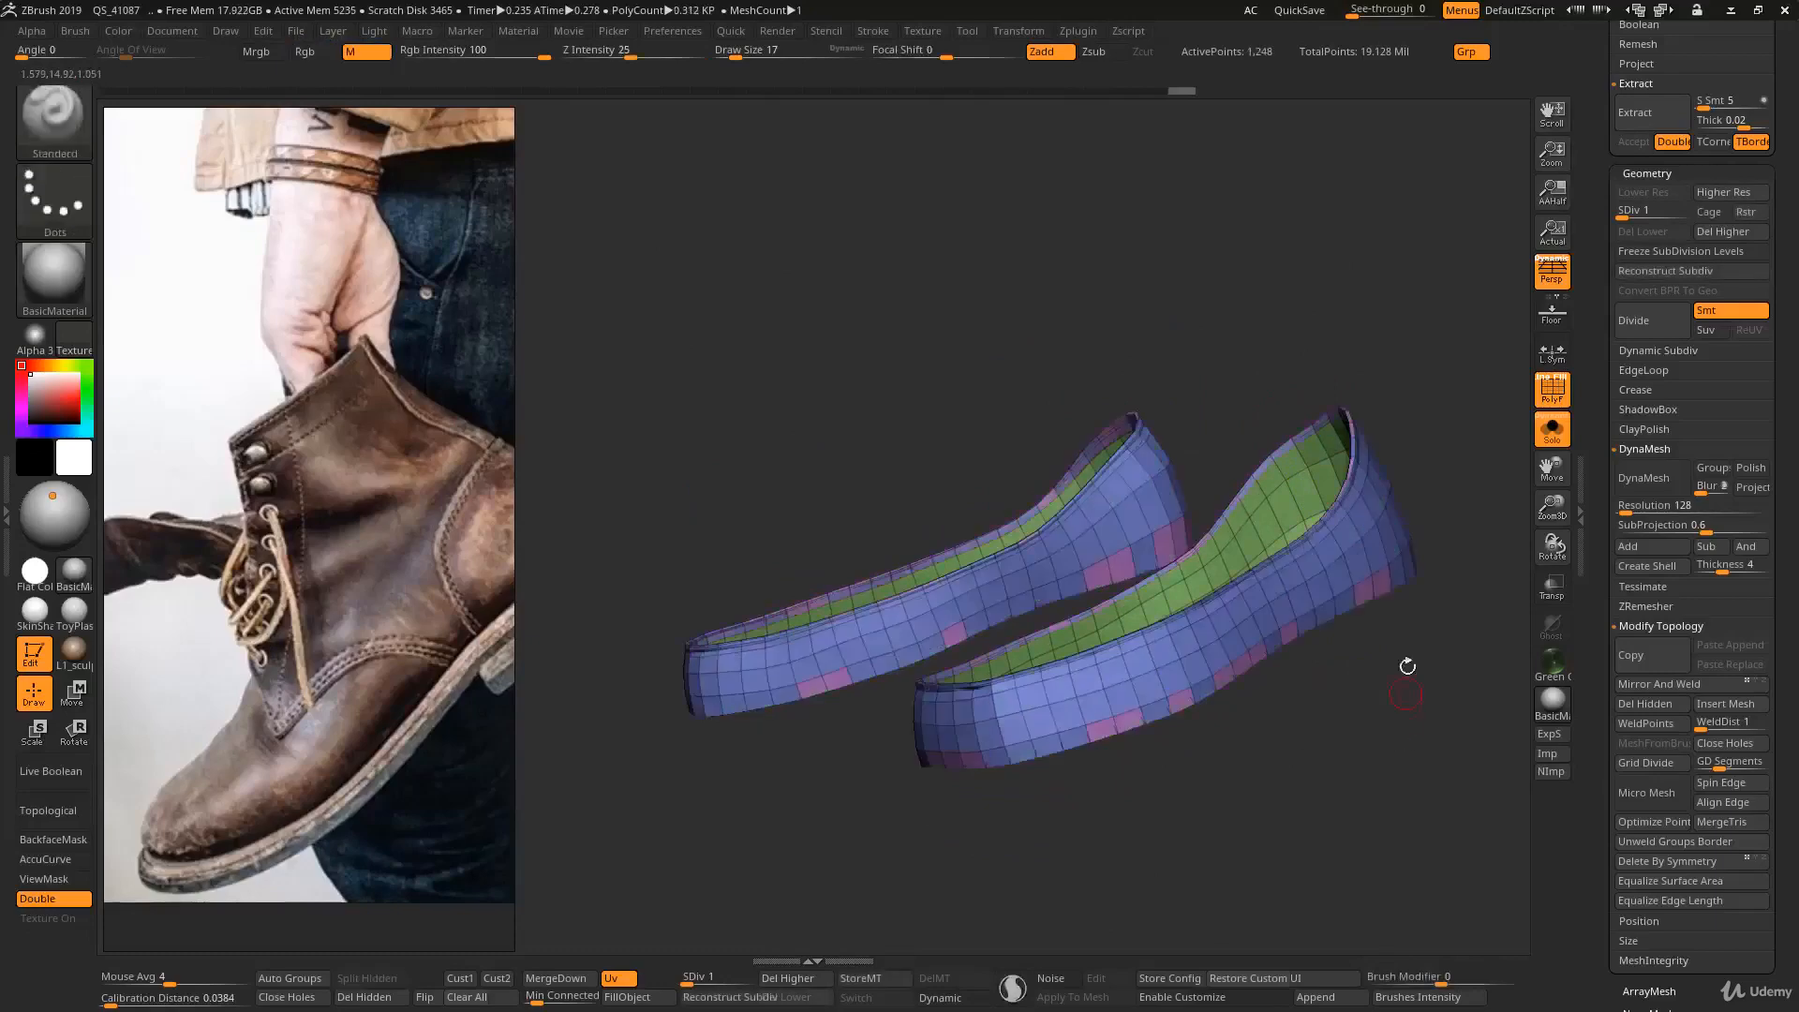
- Raise the shoe bands to subdivision level 6 and examine the inner-wall polygroup and its edges along the rim
key(d)
key(d)
key(d)
key(d)
key(d)
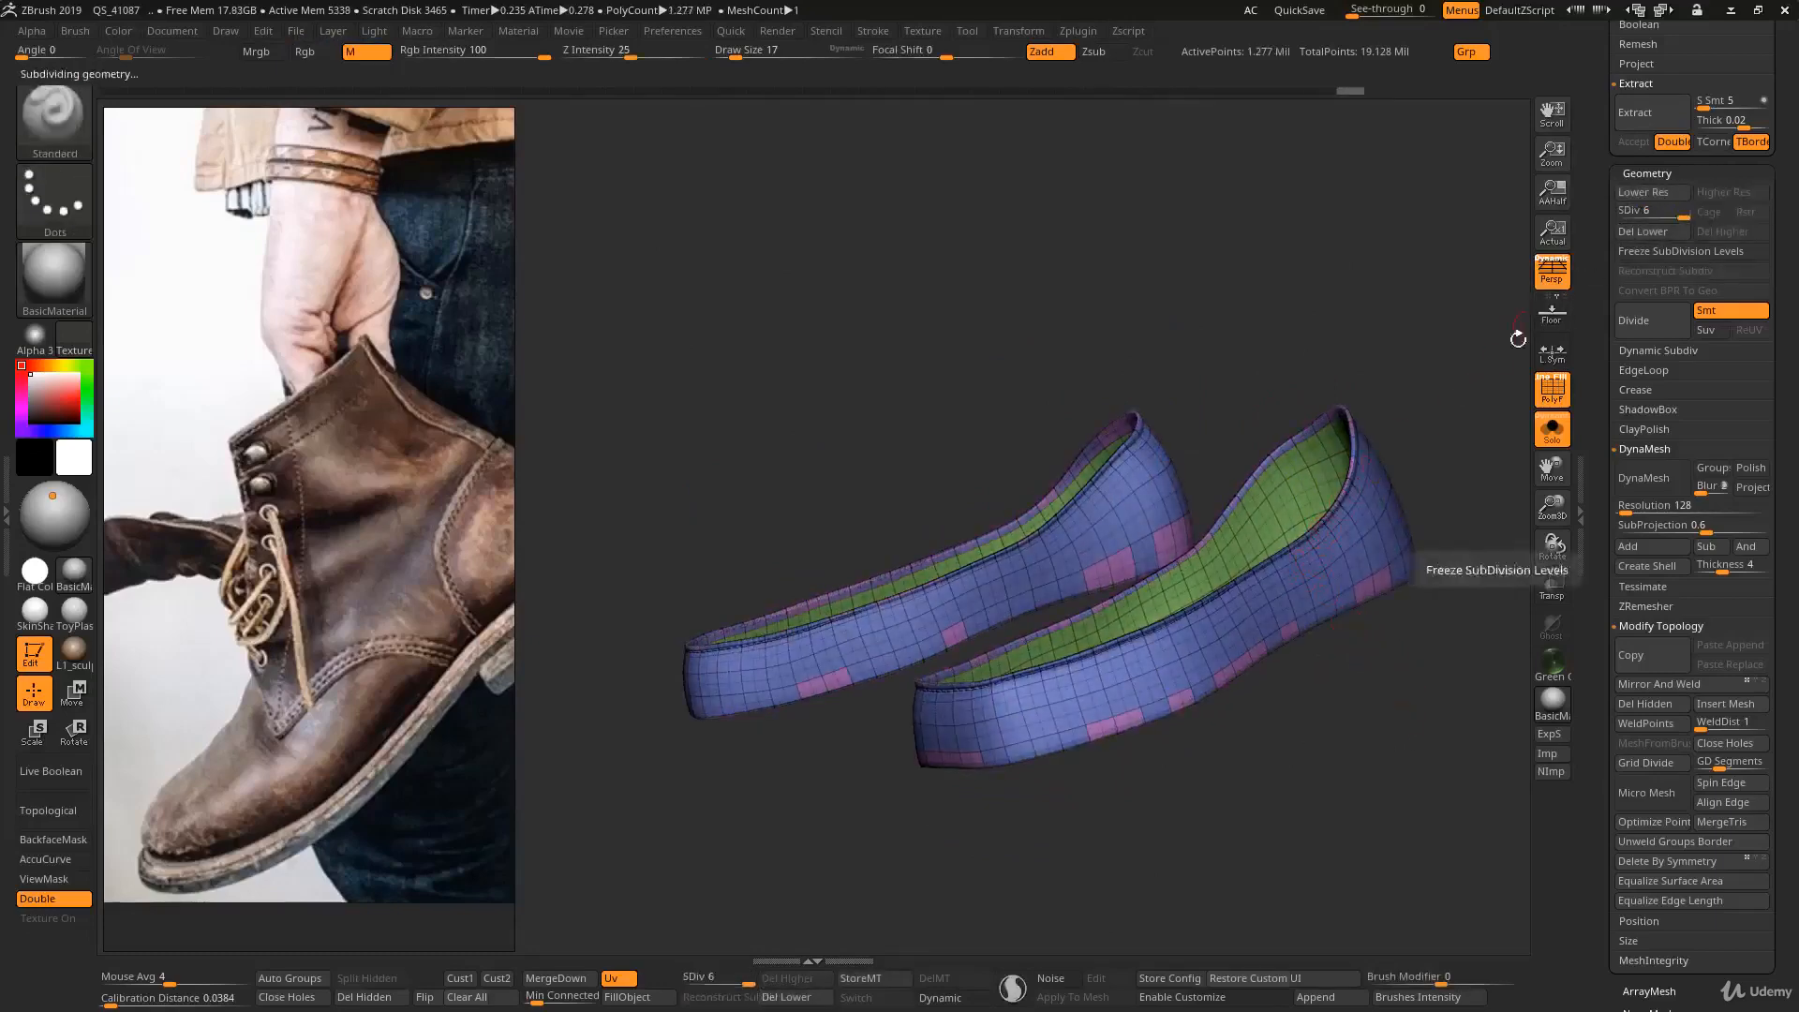
mouse_move(1552, 545)
mouse_down()
mouse_move(1403, 520)
mouse_move(1351, 551)
mouse_up()
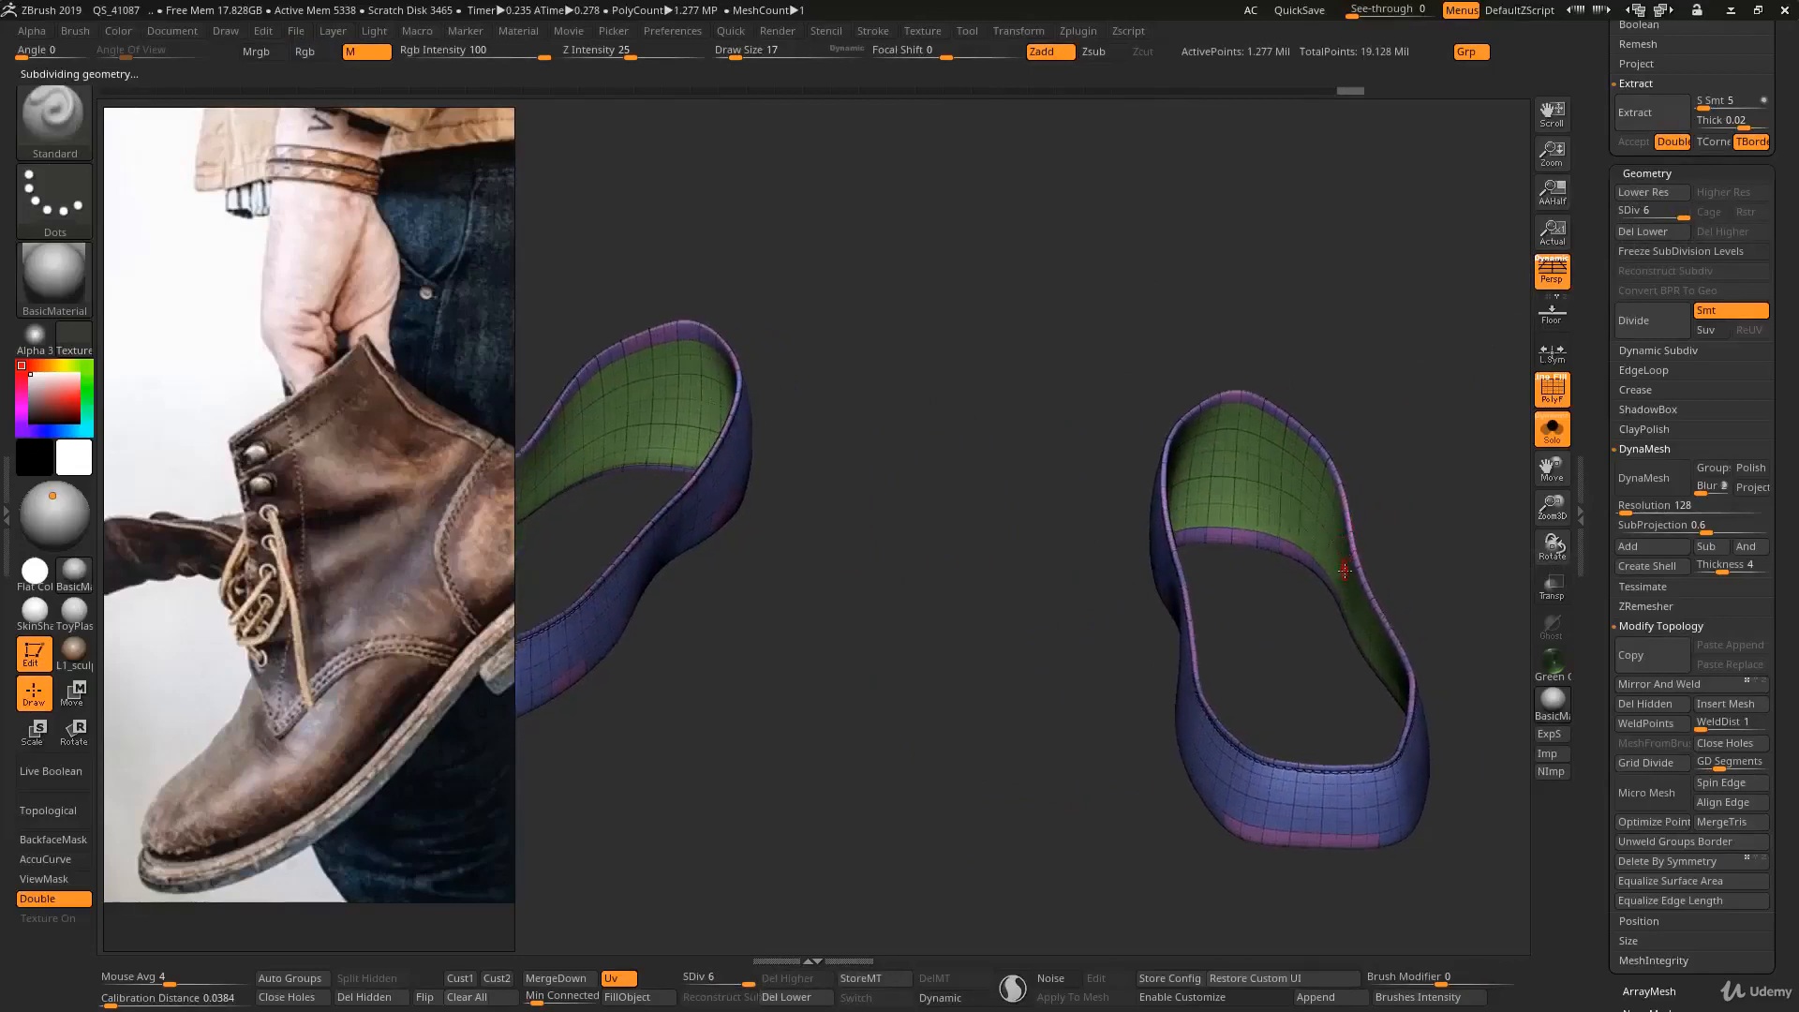
mouse_move(1328, 596)
right_down()
mouse_move(1355, 571)
mouse_move(1297, 603)
mouse_move(1458, 727)
mouse_move(1208, 637)
right_up()
mouse_move(1385, 722)
right_down()
mouse_move(1260, 588)
mouse_move(1369, 602)
mouse_move(1277, 755)
right_up()
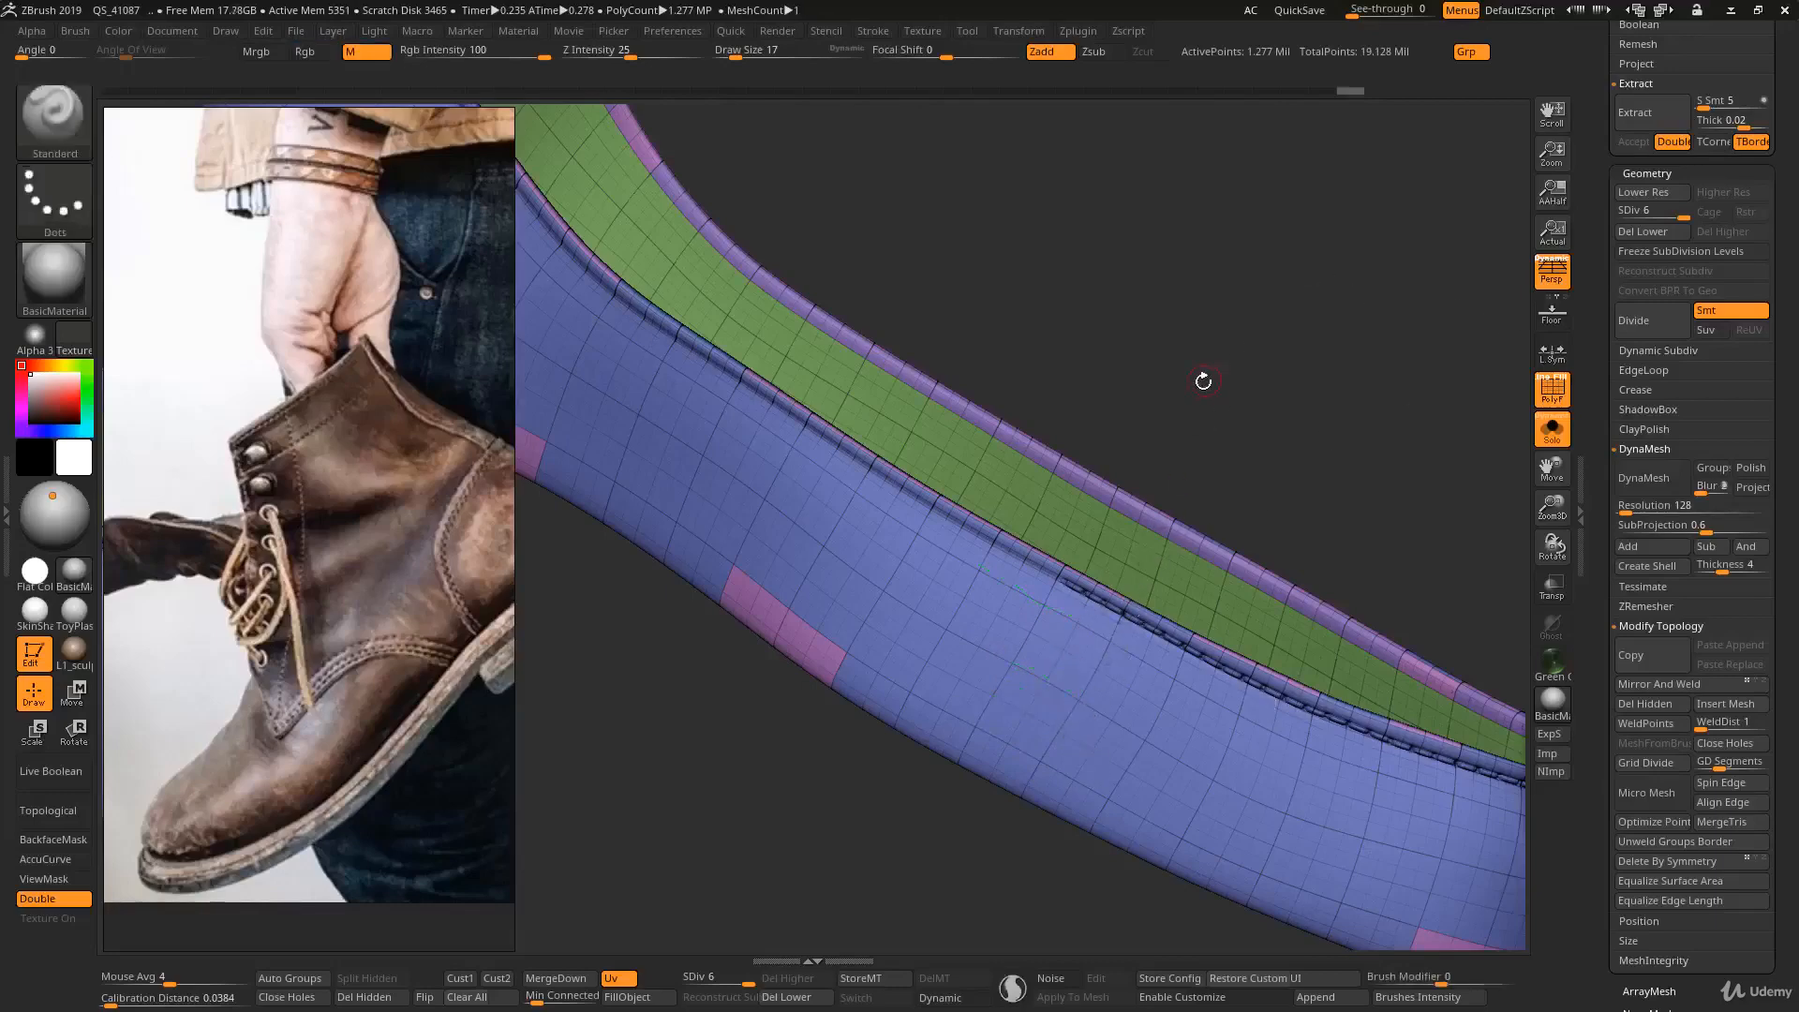
drag(1197, 399, 1180, 451)
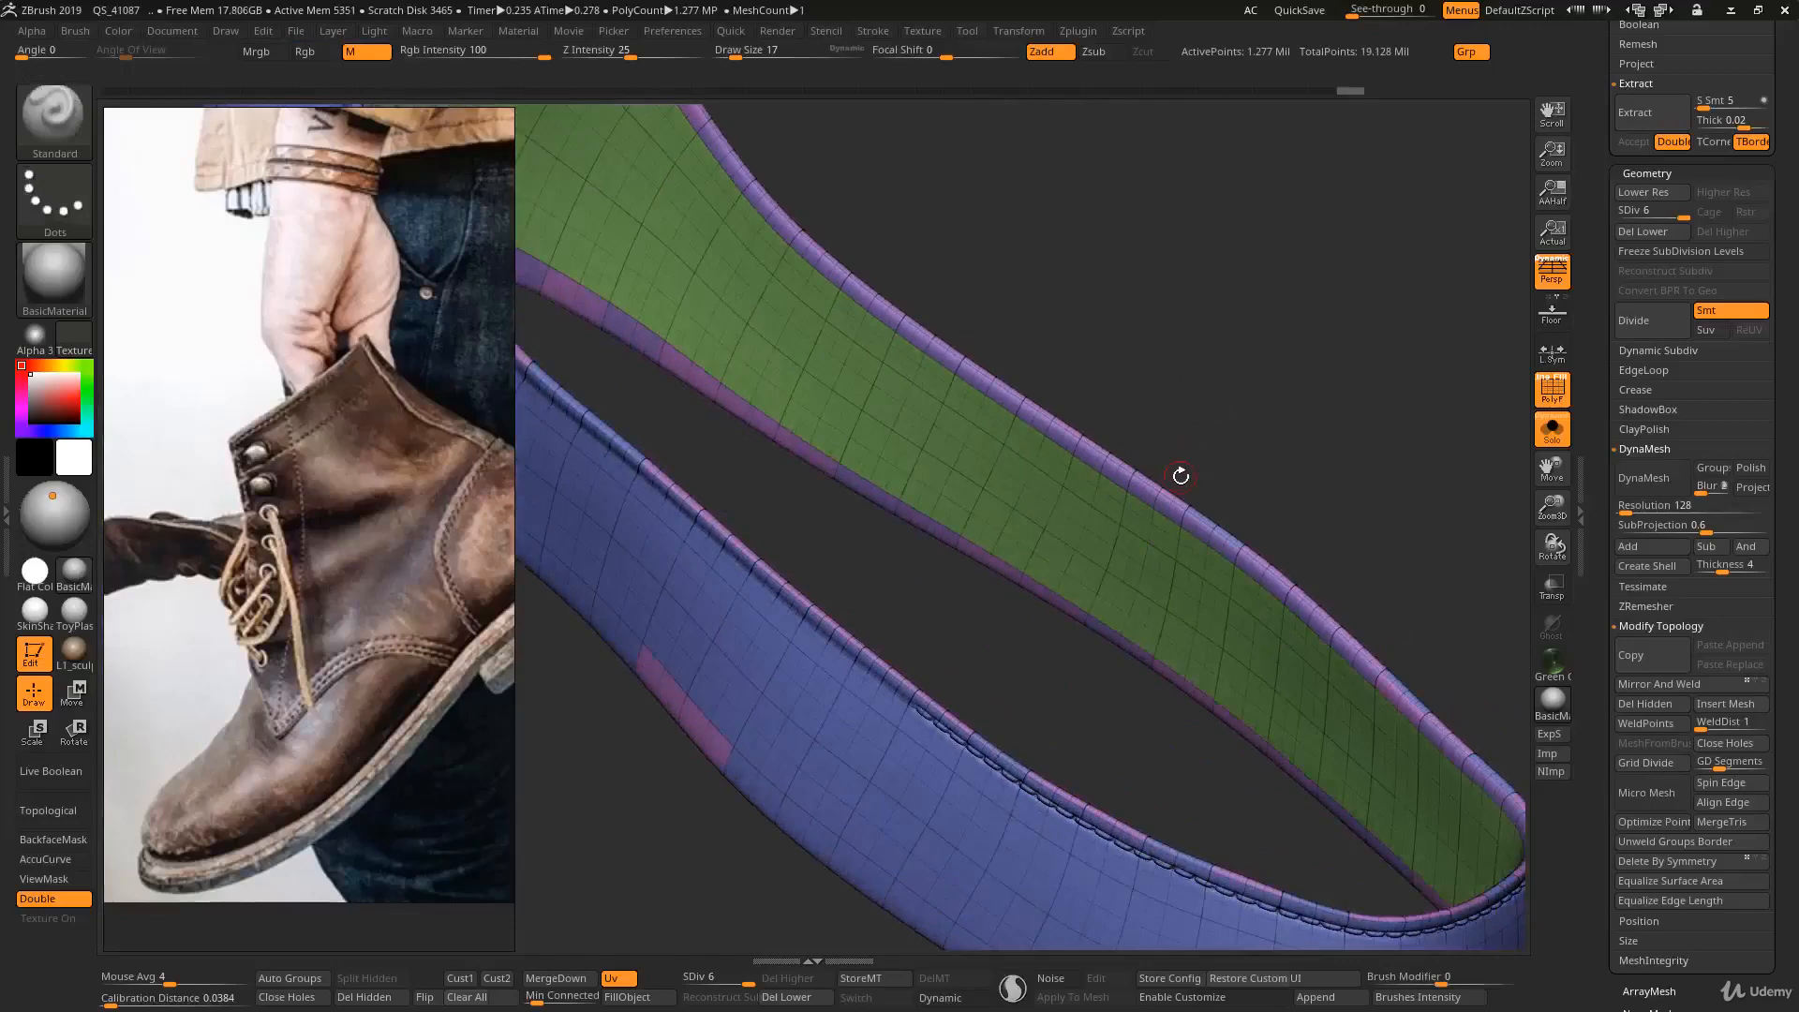
drag(1183, 512, 1175, 544)
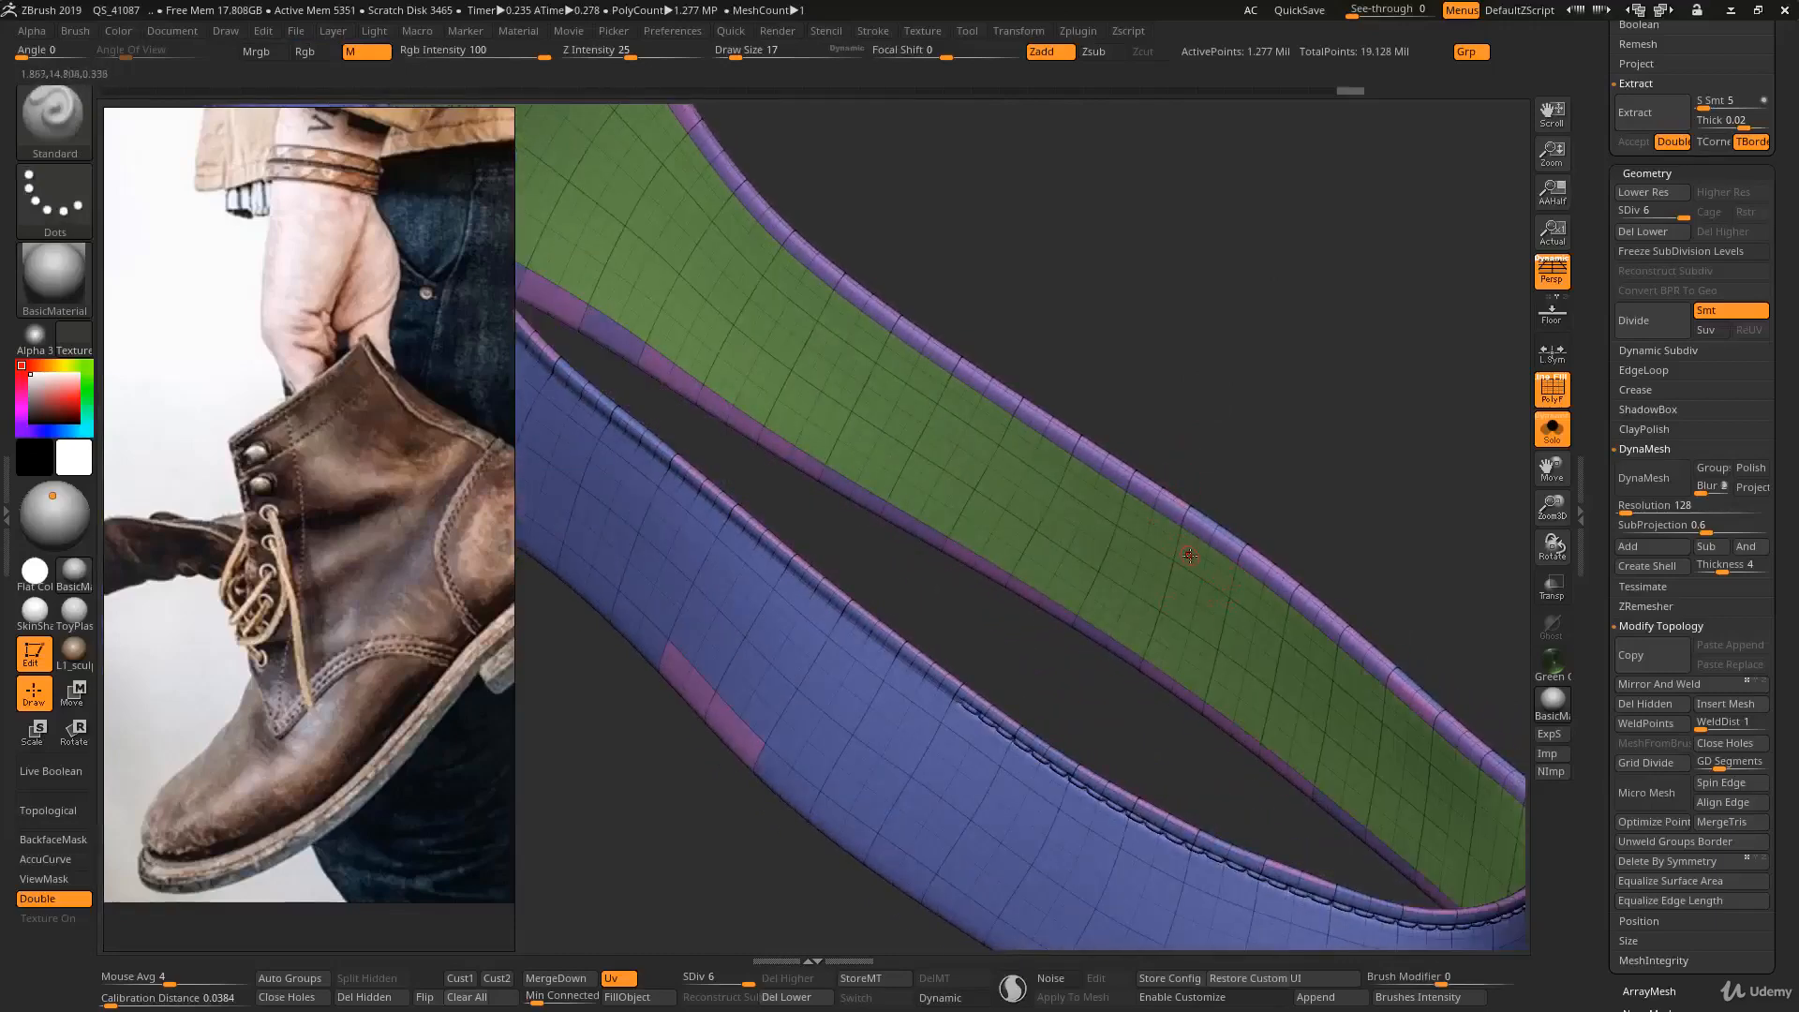
key(ctrl+shift)
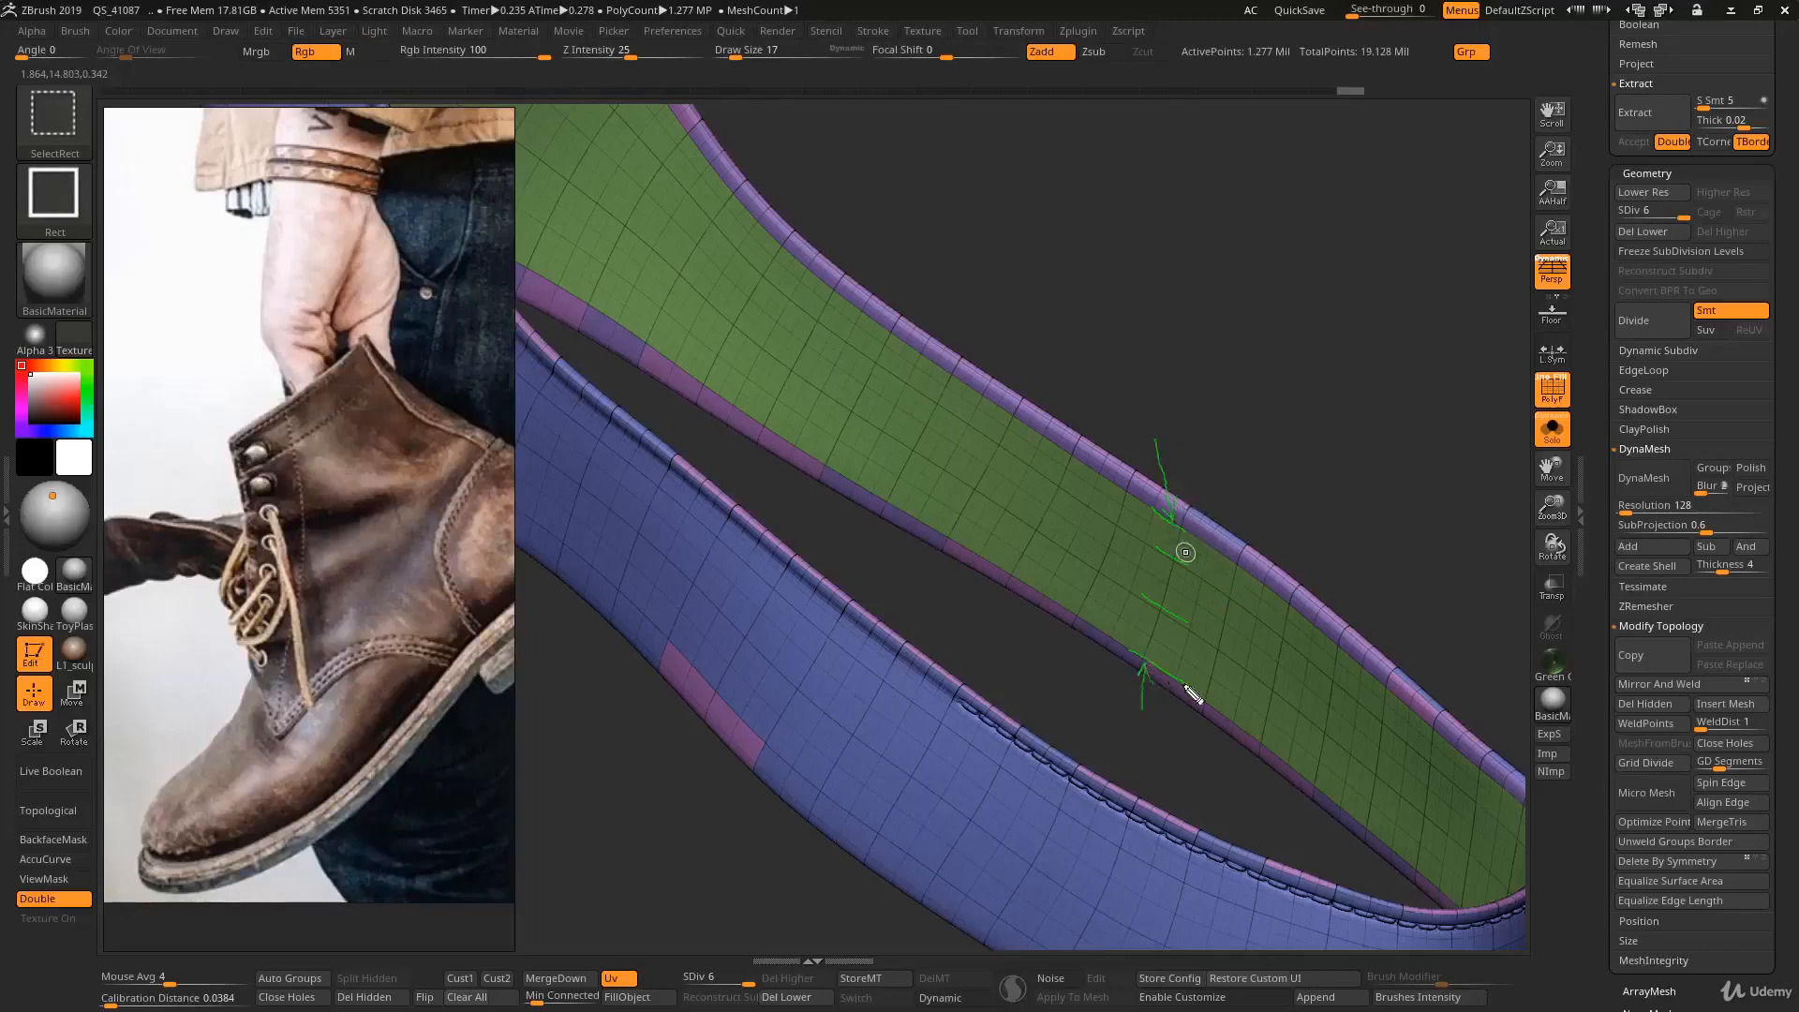
key(Escape)
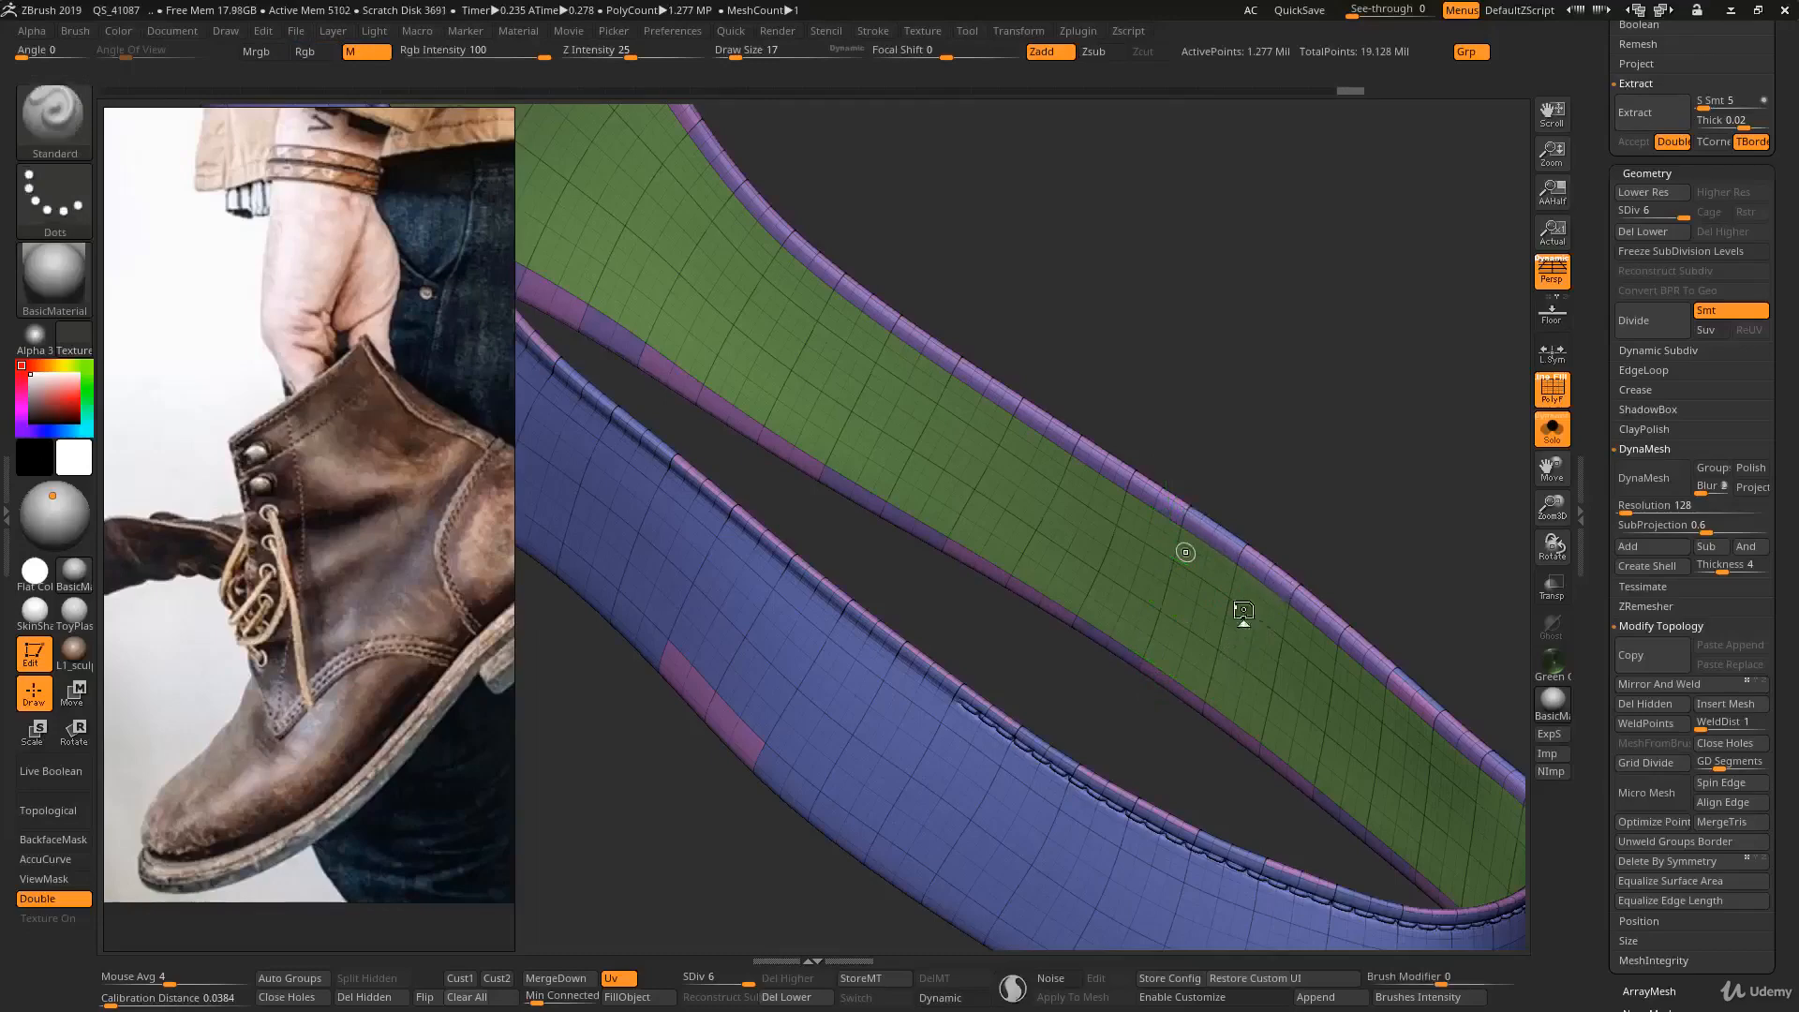
- Compare the inner-wall topology of the shoe bands at subdivision level 1 and at level 6
right_drag(1236, 603, 1231, 607)
key(shift+d)
key(shift+d)
key(shift+d)
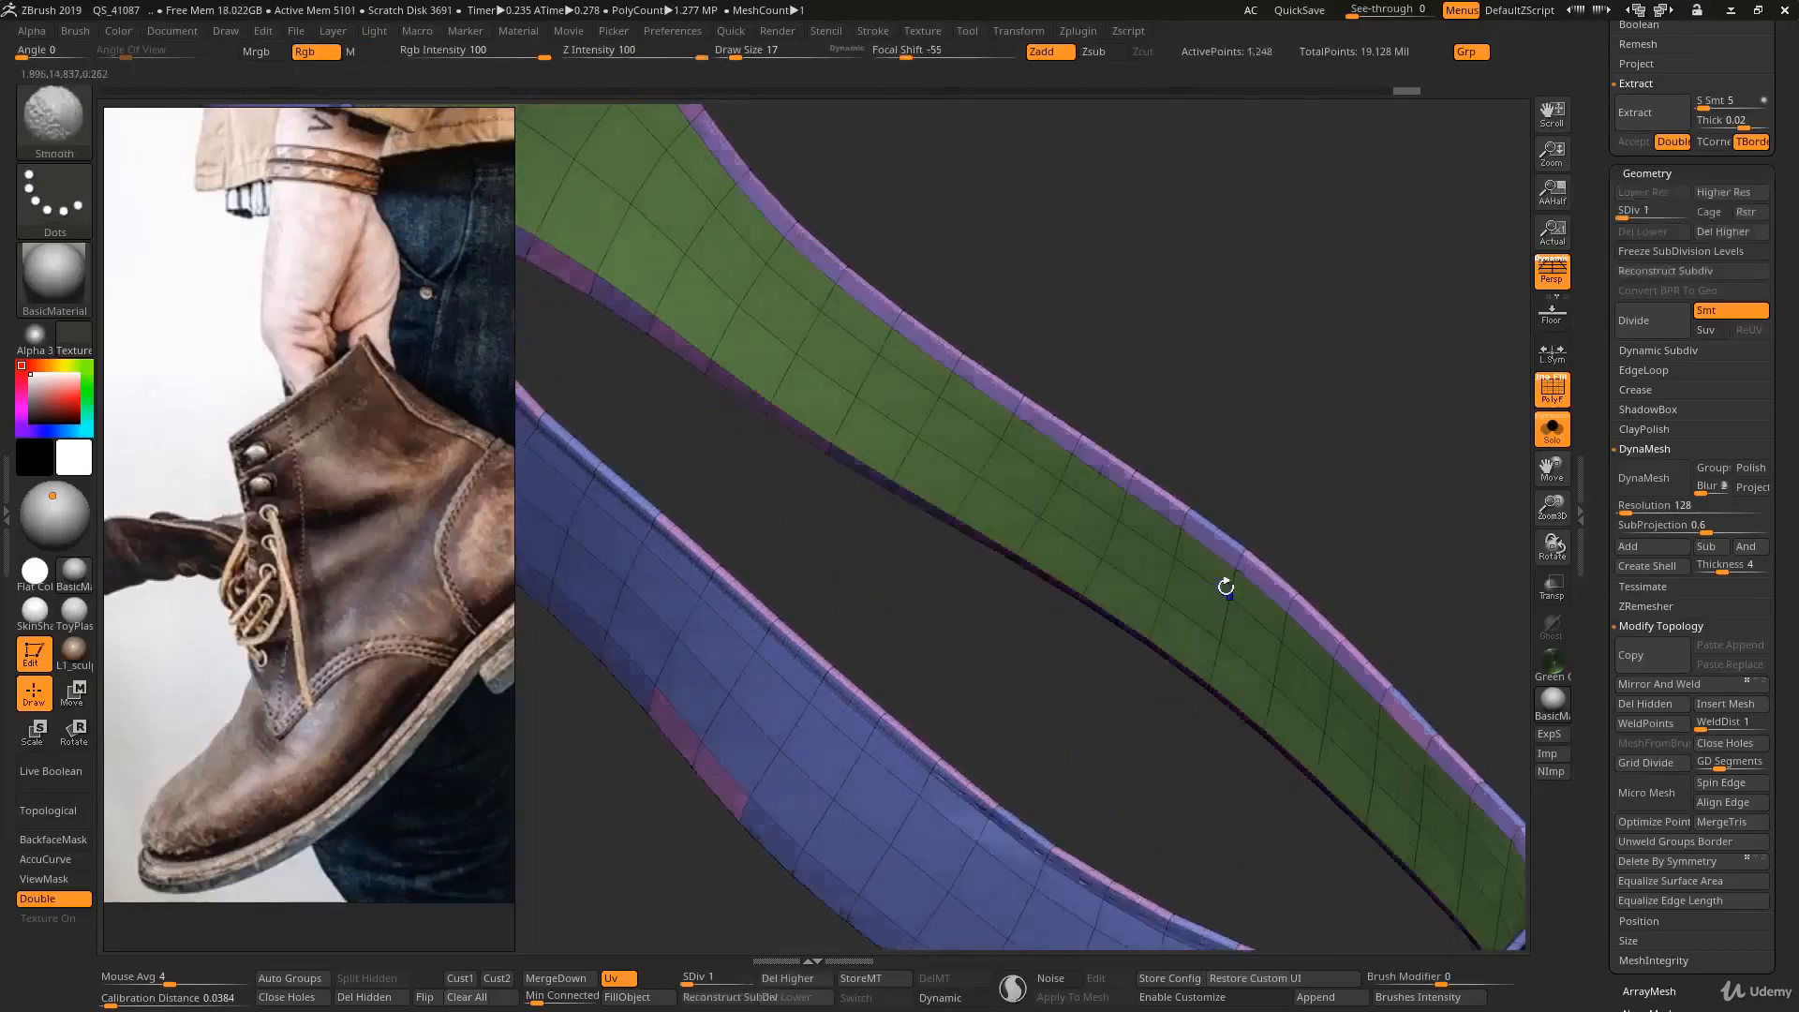
right_drag(1230, 596, 1219, 547)
key(d)
key(d)
key(d)
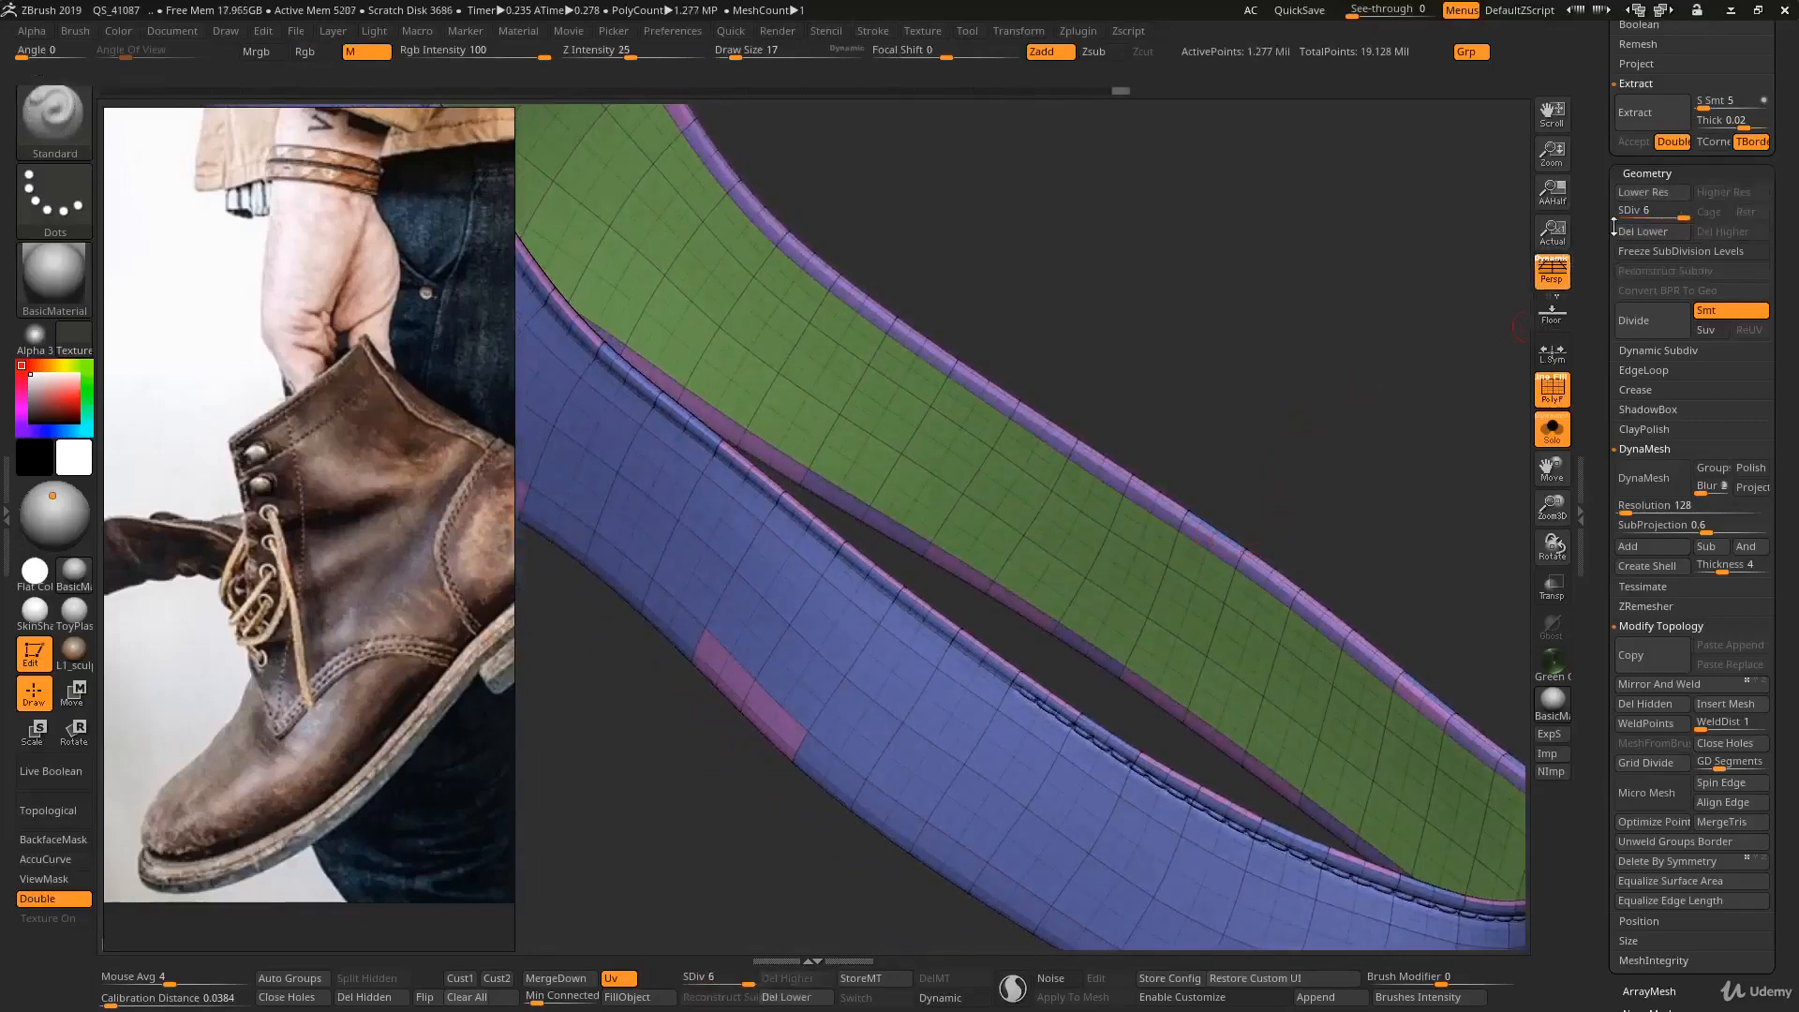
- Delete the lower subdivision levels and permanently remove the inner-wall polygroup from both shoe bands
click(1644, 232)
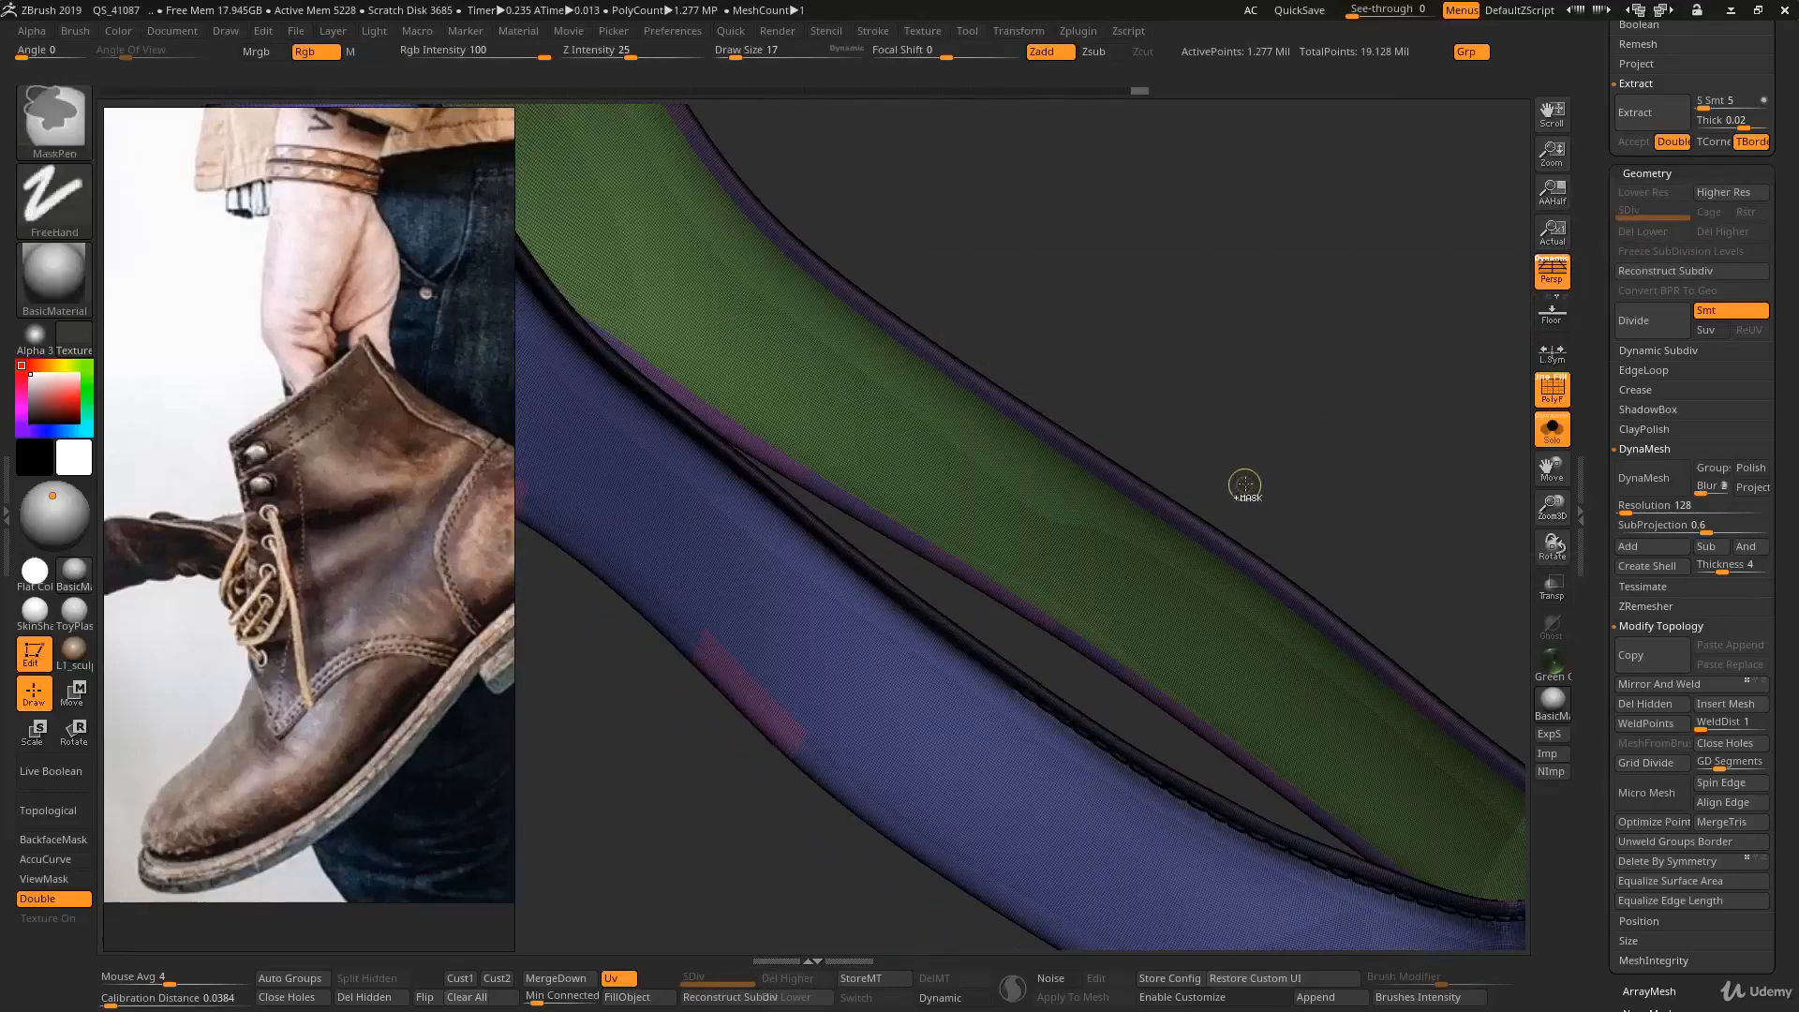
ctrl+shift+click(1194, 575)
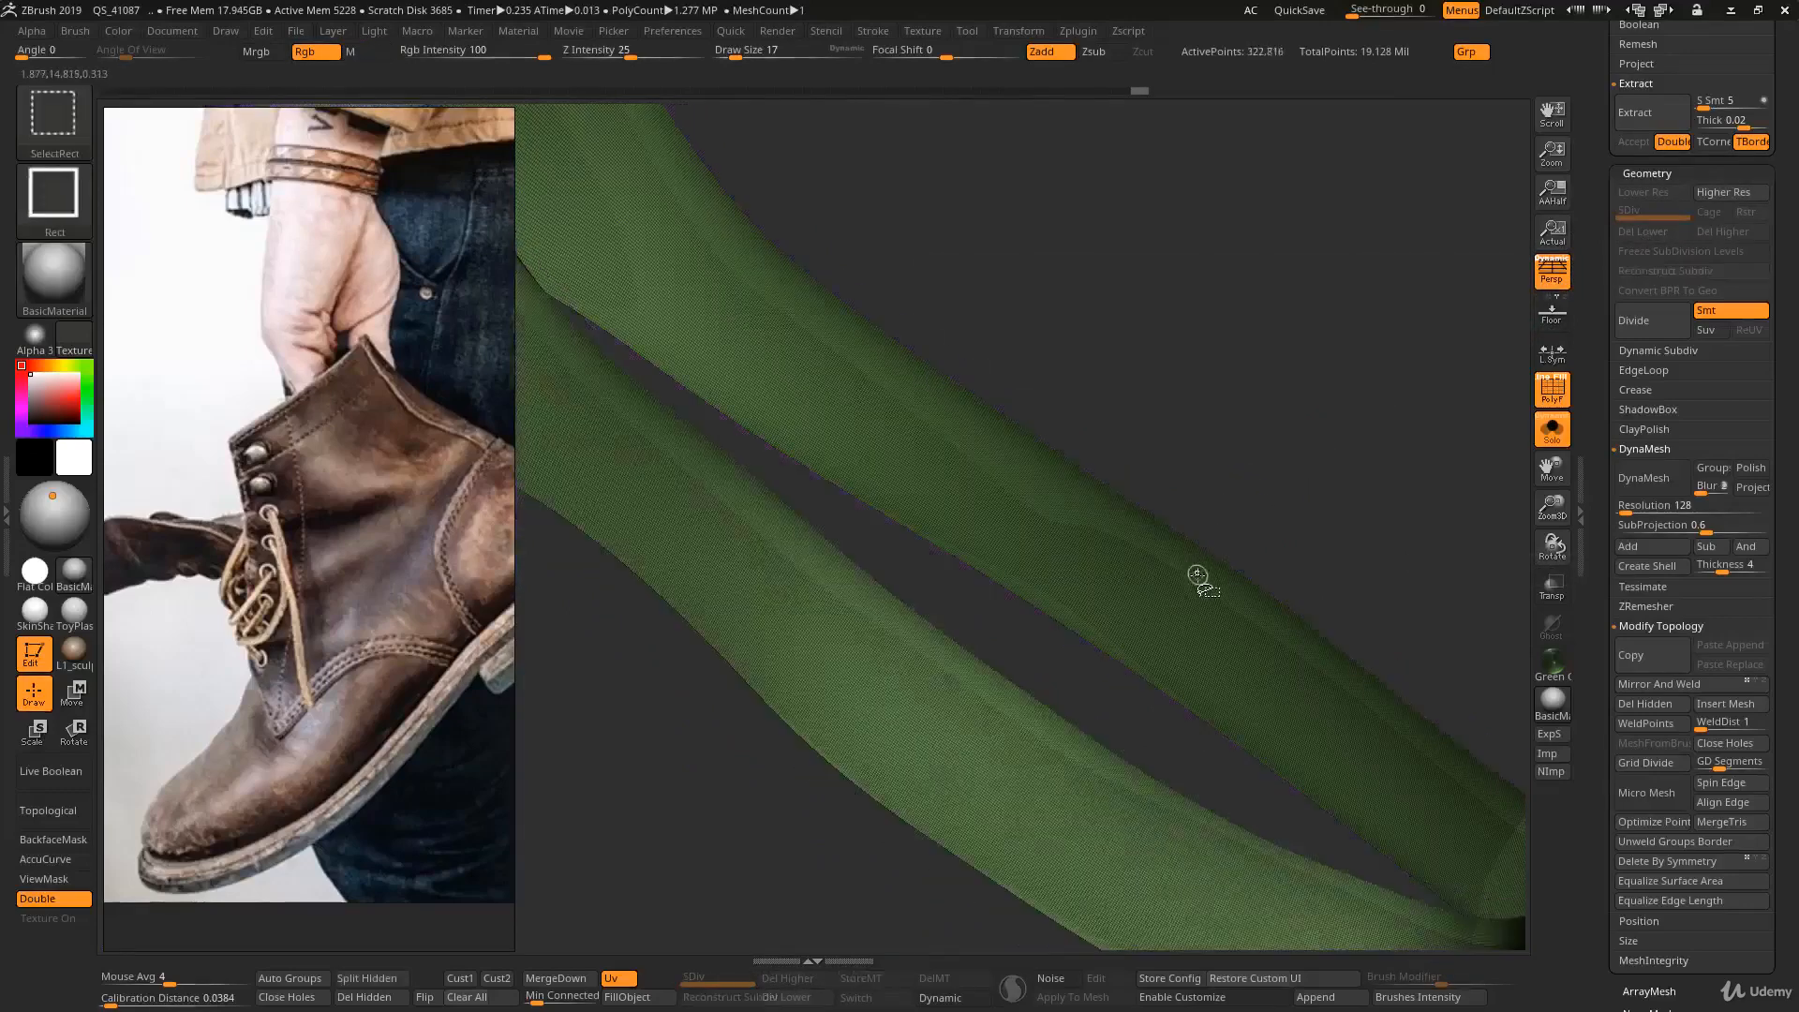
key(f)
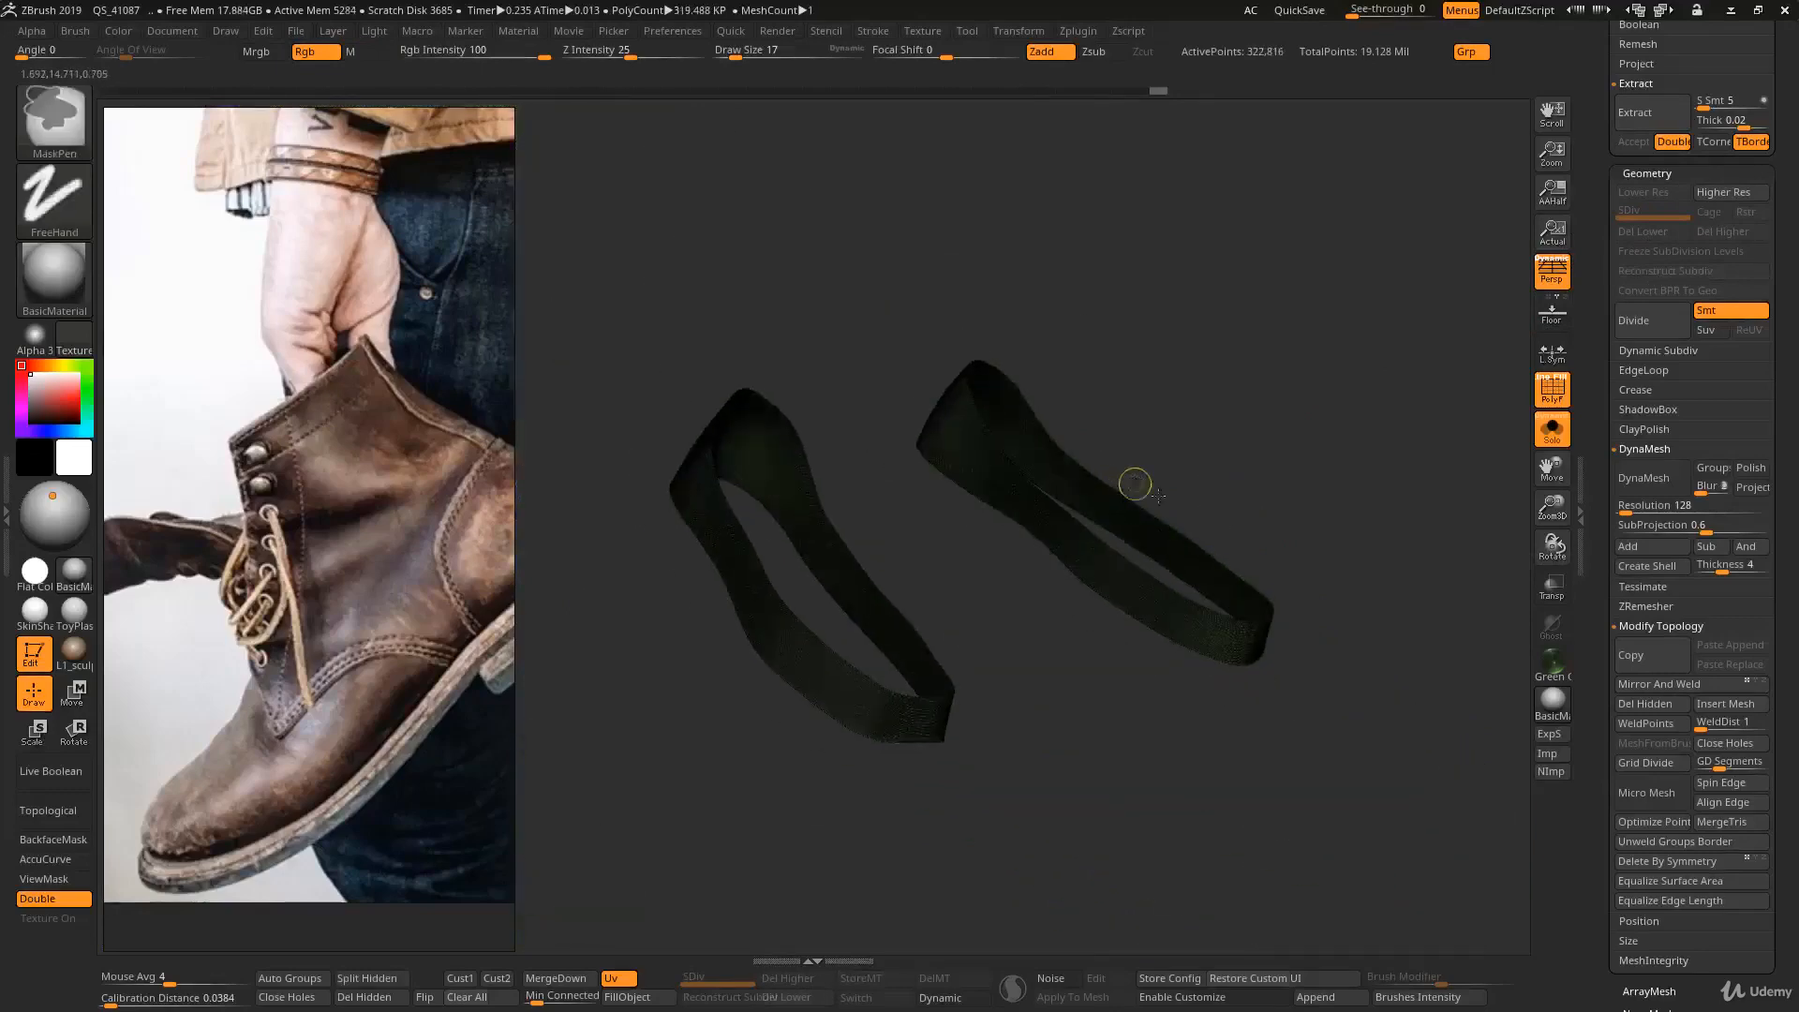
ctrl+shift+drag(1201, 396, 1261, 474)
ctrl+right_drag(1164, 459, 1216, 554)
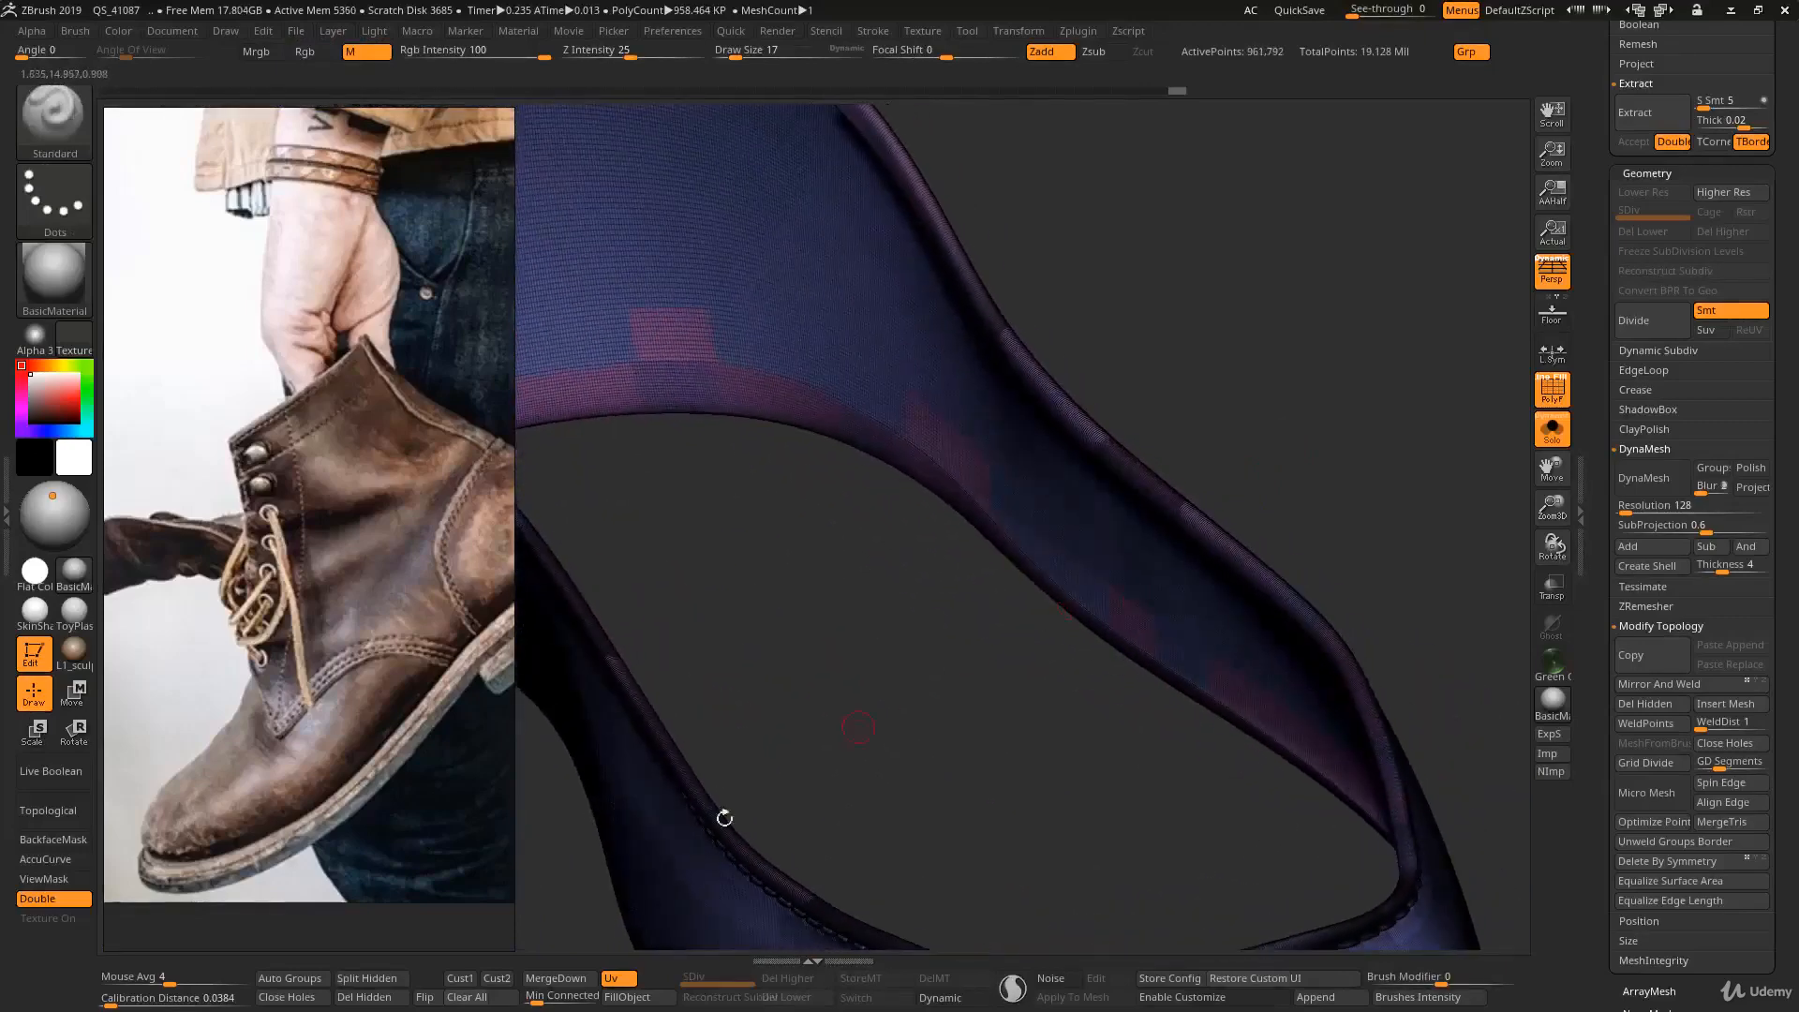
click(392, 996)
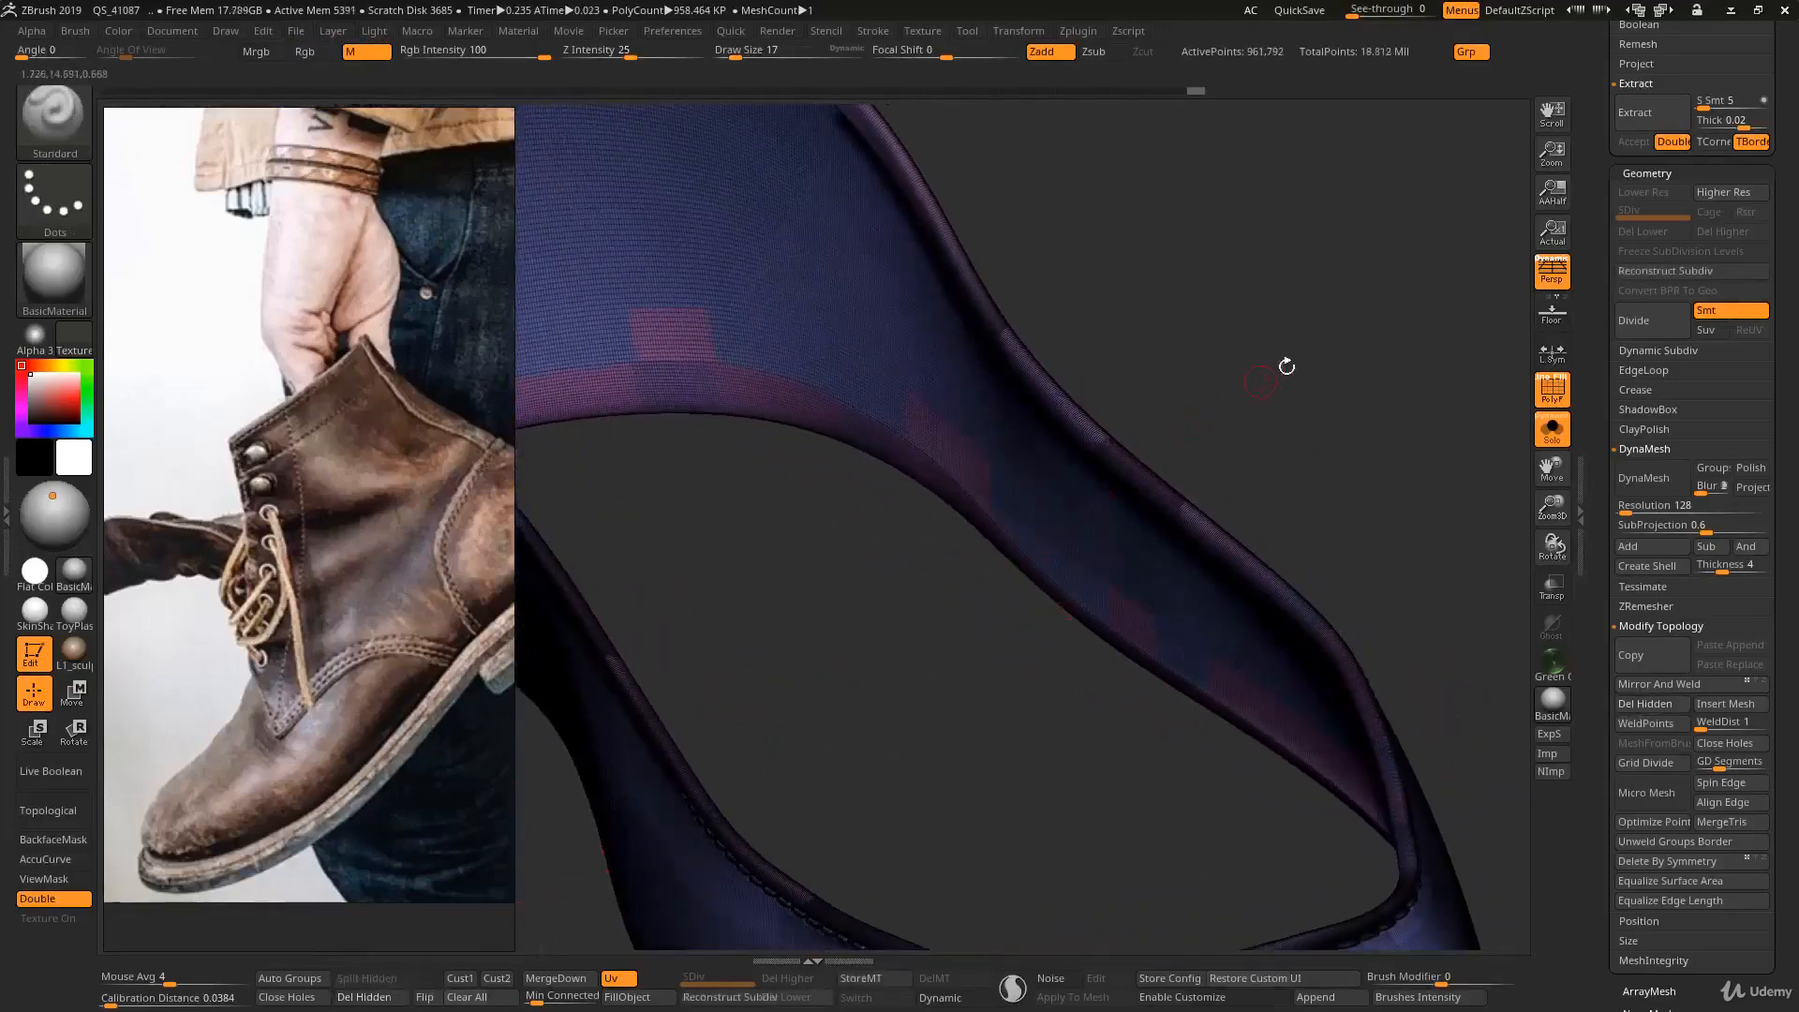
- Try to reconstruct a lower subdivision level with both shoe bands in the mesh
click(1645, 273)
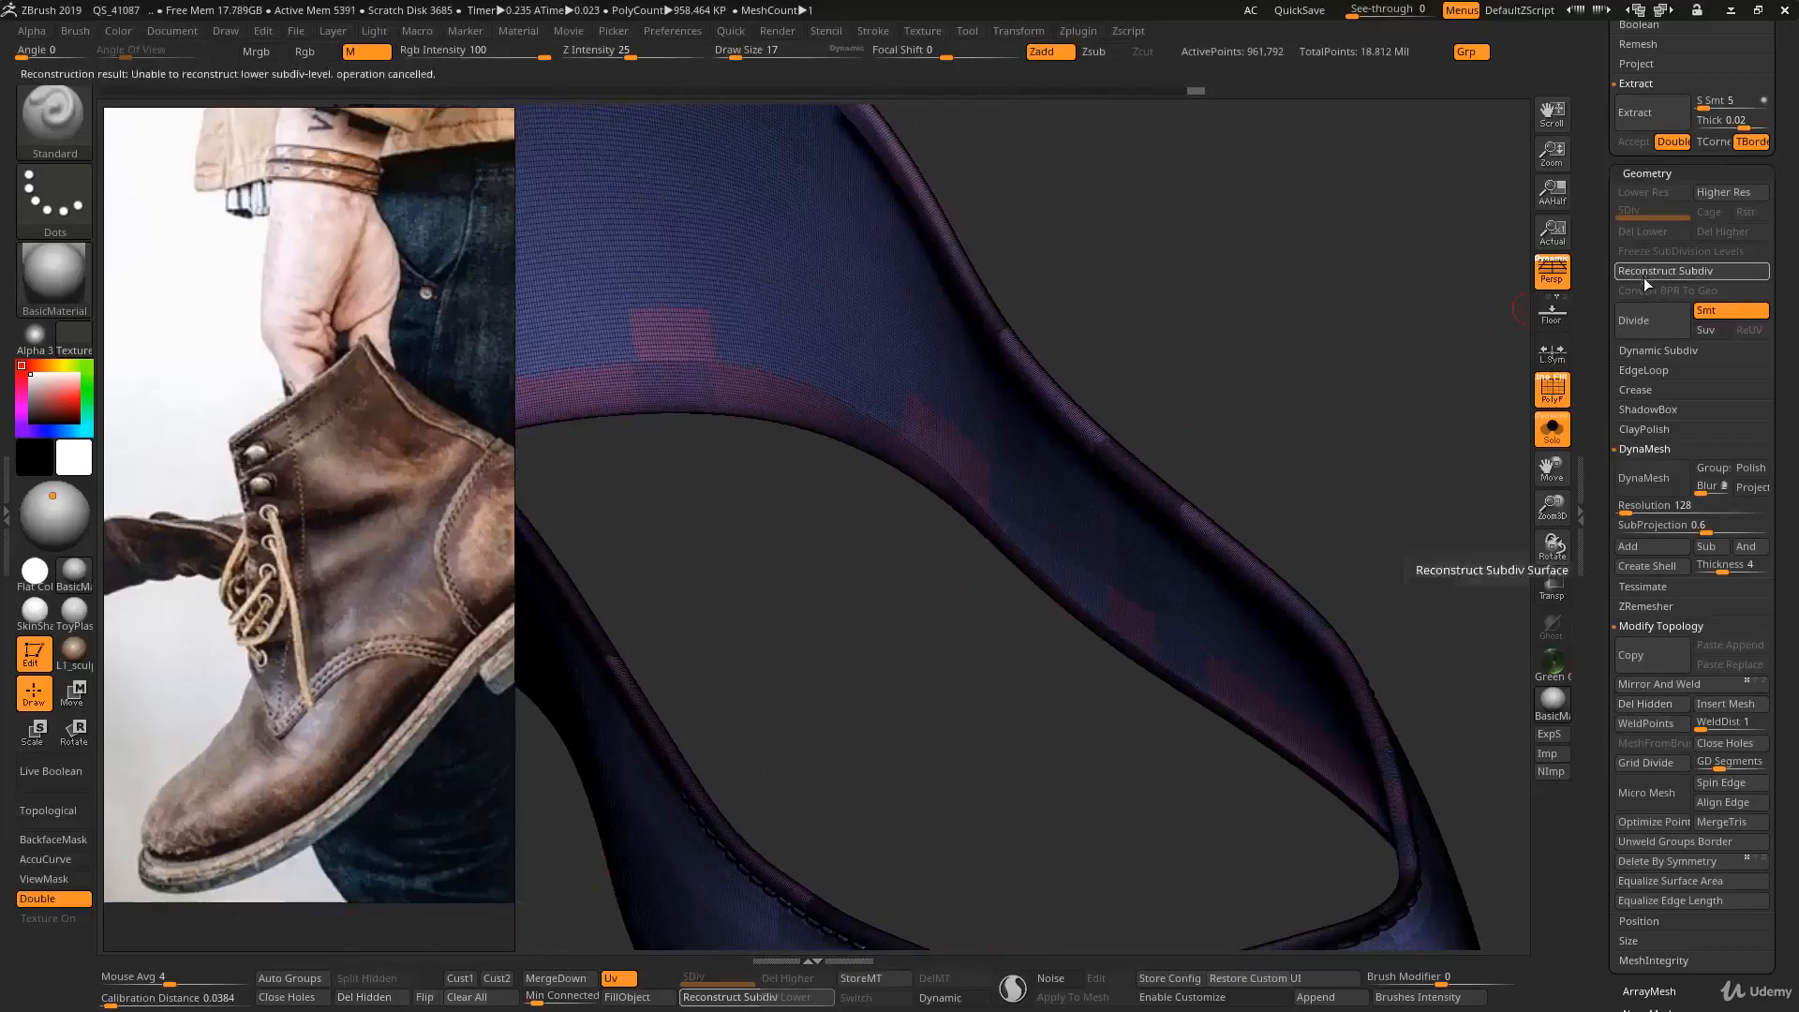
ctrl+right_drag(1037, 432, 975, 365)
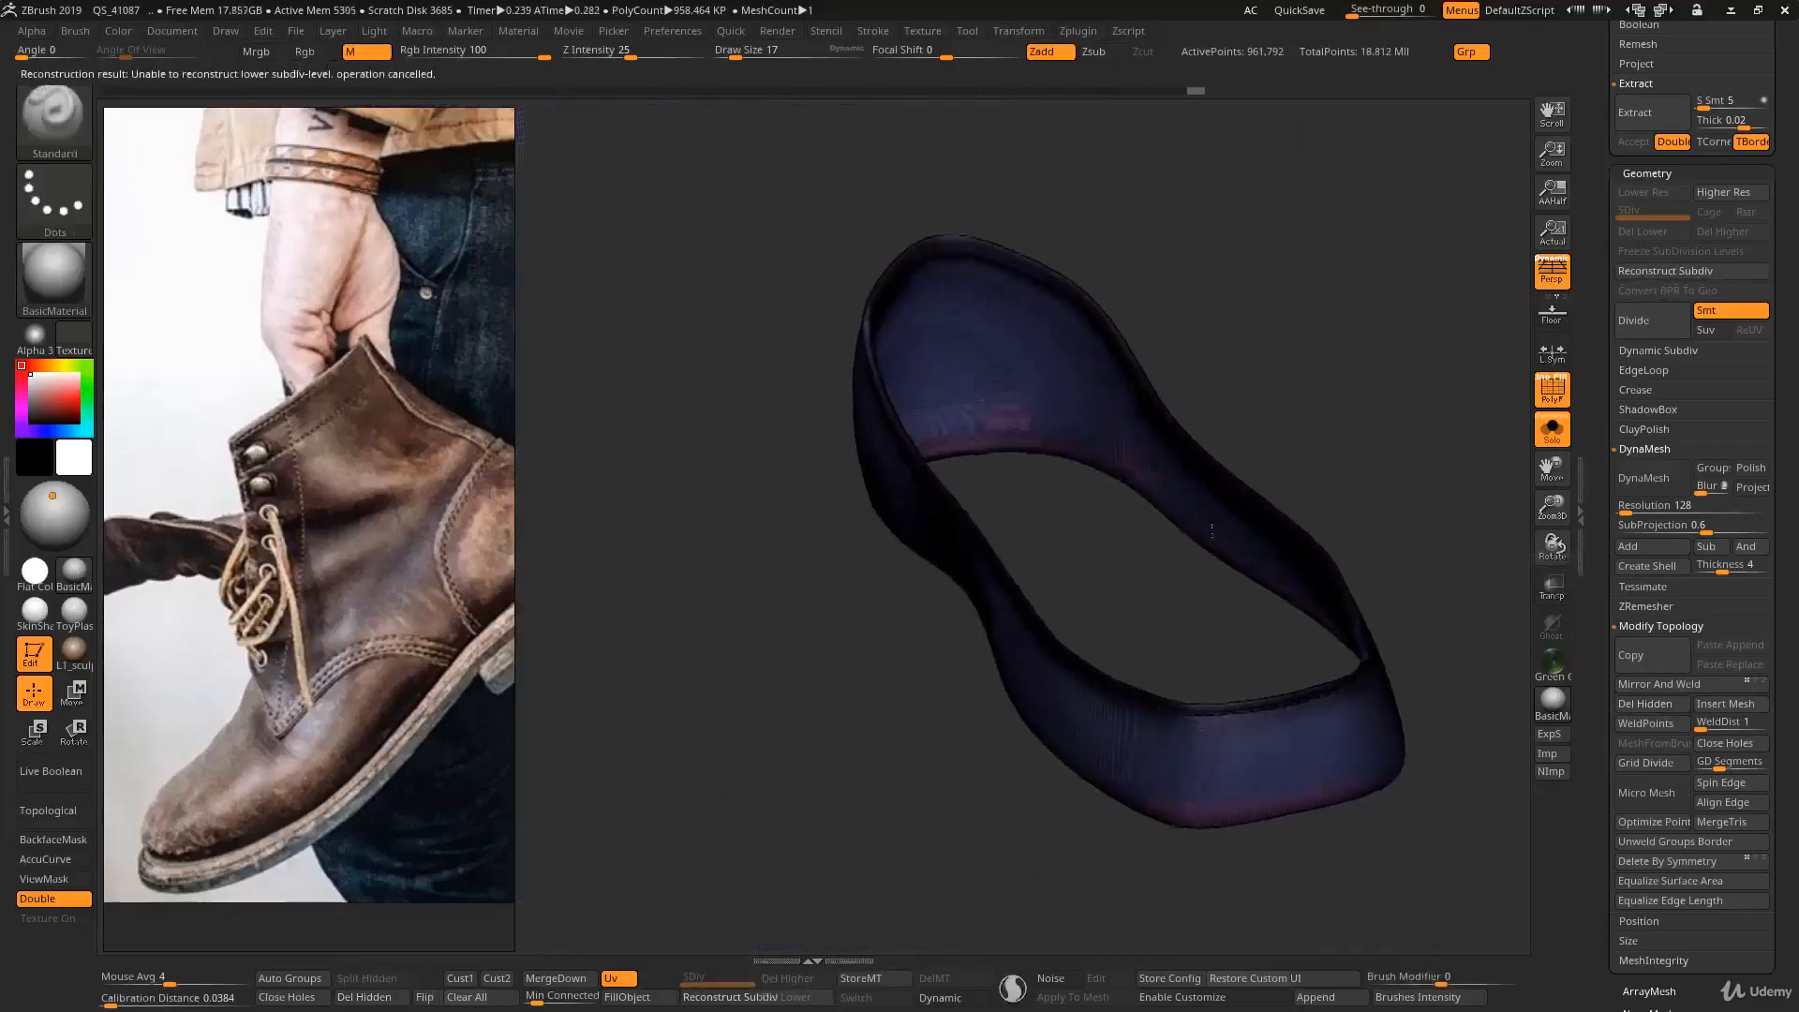
ctrl+right_drag(1077, 661, 1036, 622)
ctrl+right_drag(931, 687, 824, 637)
mouse_move(707, 634)
alt+right_down()
mouse_move(795, 566)
mouse_move(1026, 558)
mouse_move(968, 574)
alt+right_up()
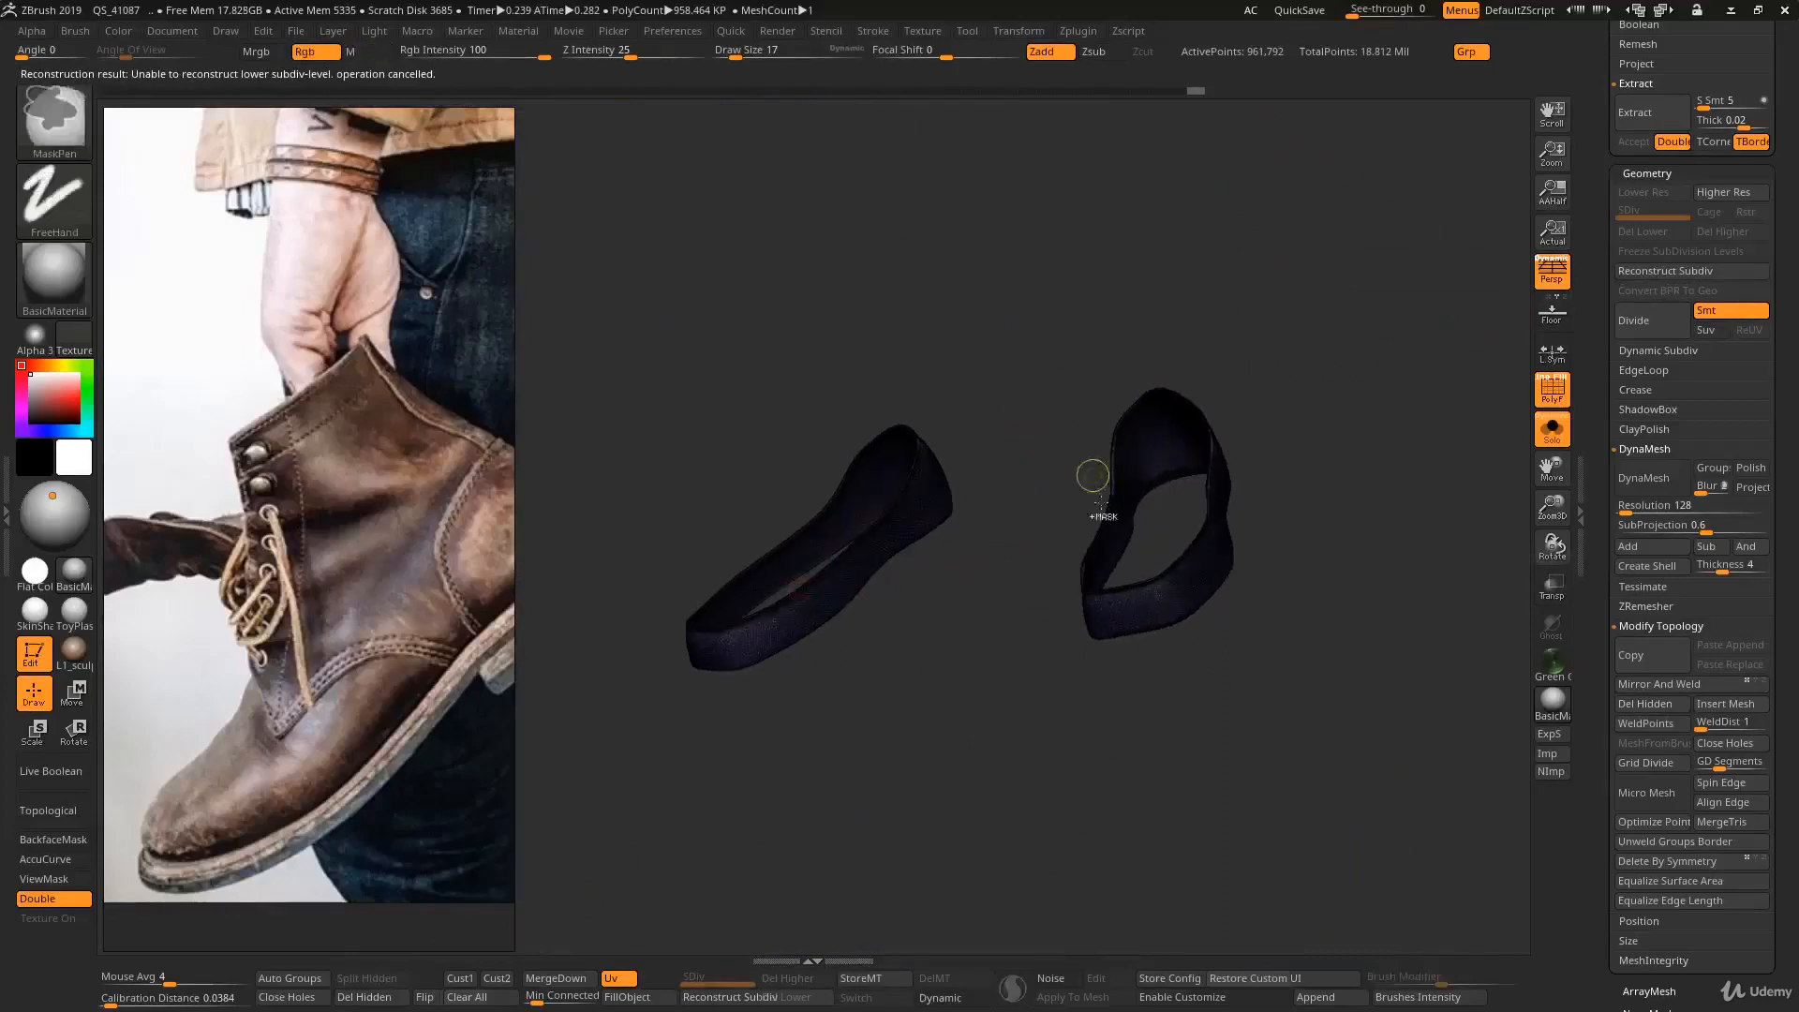
- Isolate one shoe band and permanently delete the other one
right_drag(1241, 502, 1282, 485)
ctrl+shift+drag(1032, 307, 1357, 776)
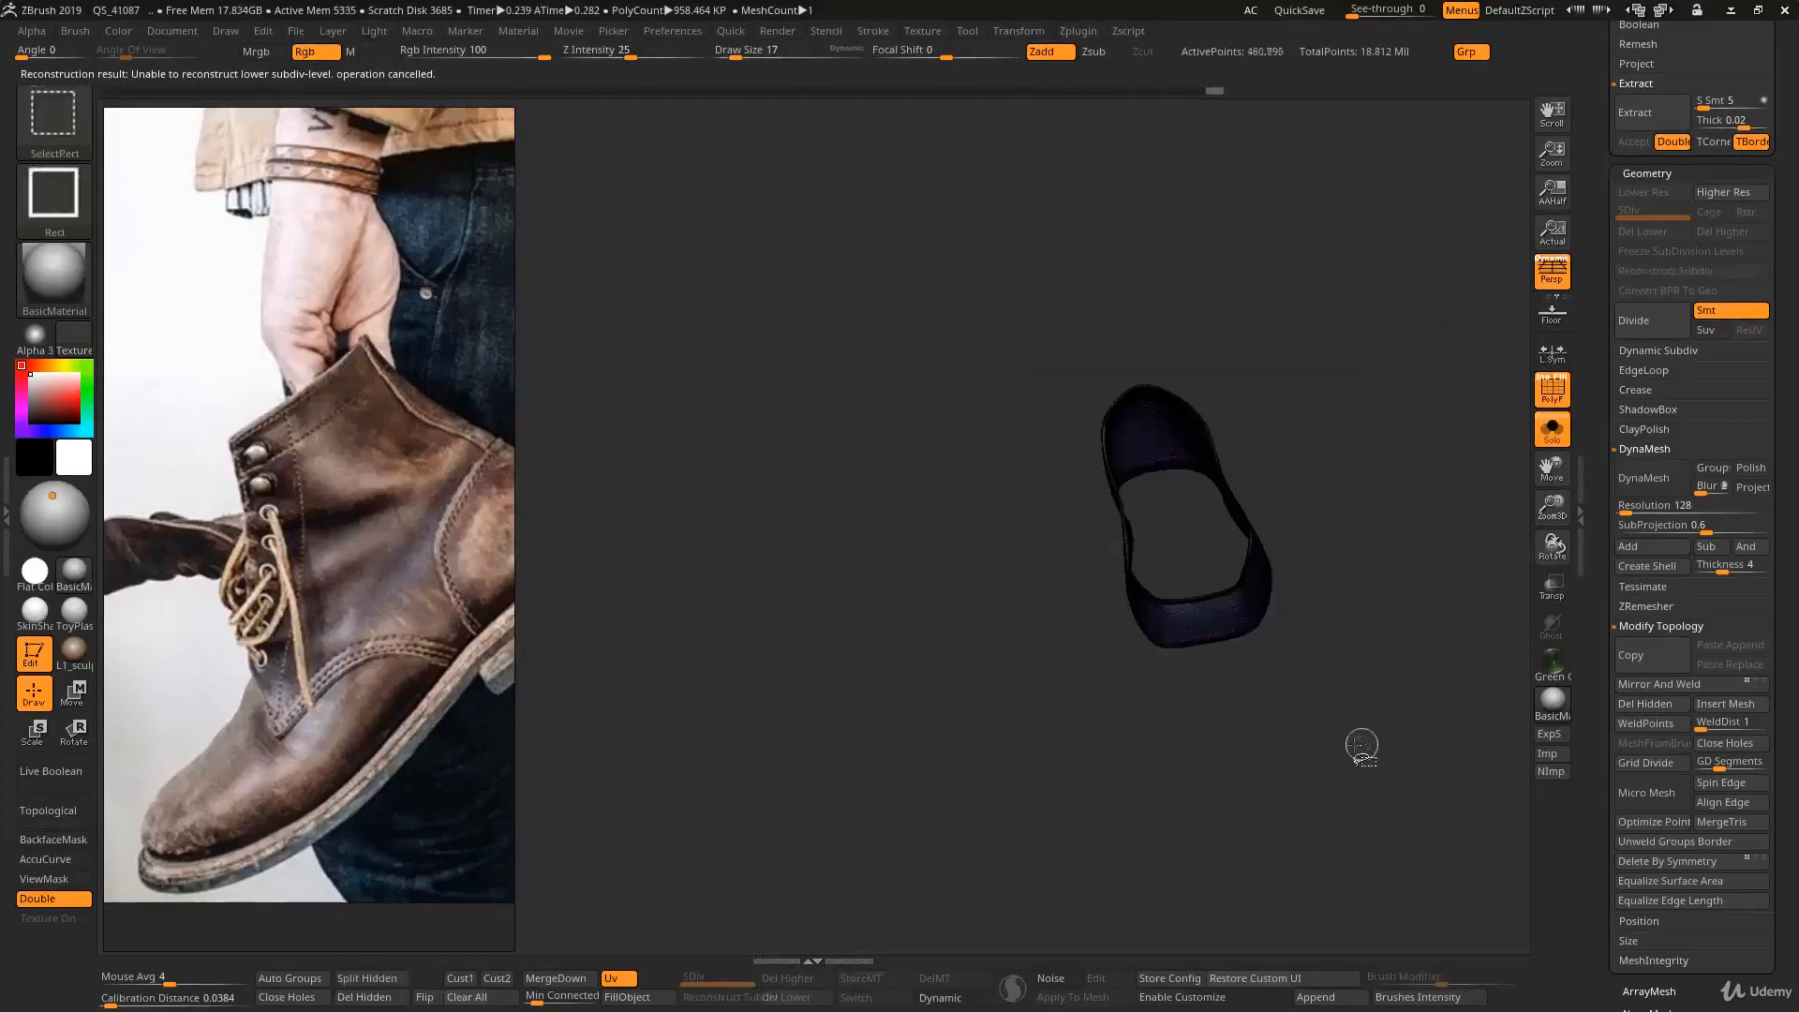
click(382, 998)
- Reconstruct the lower subdivision levels of the remaining shoe band repeatedly, down to its coarsest mesh
click(1665, 271)
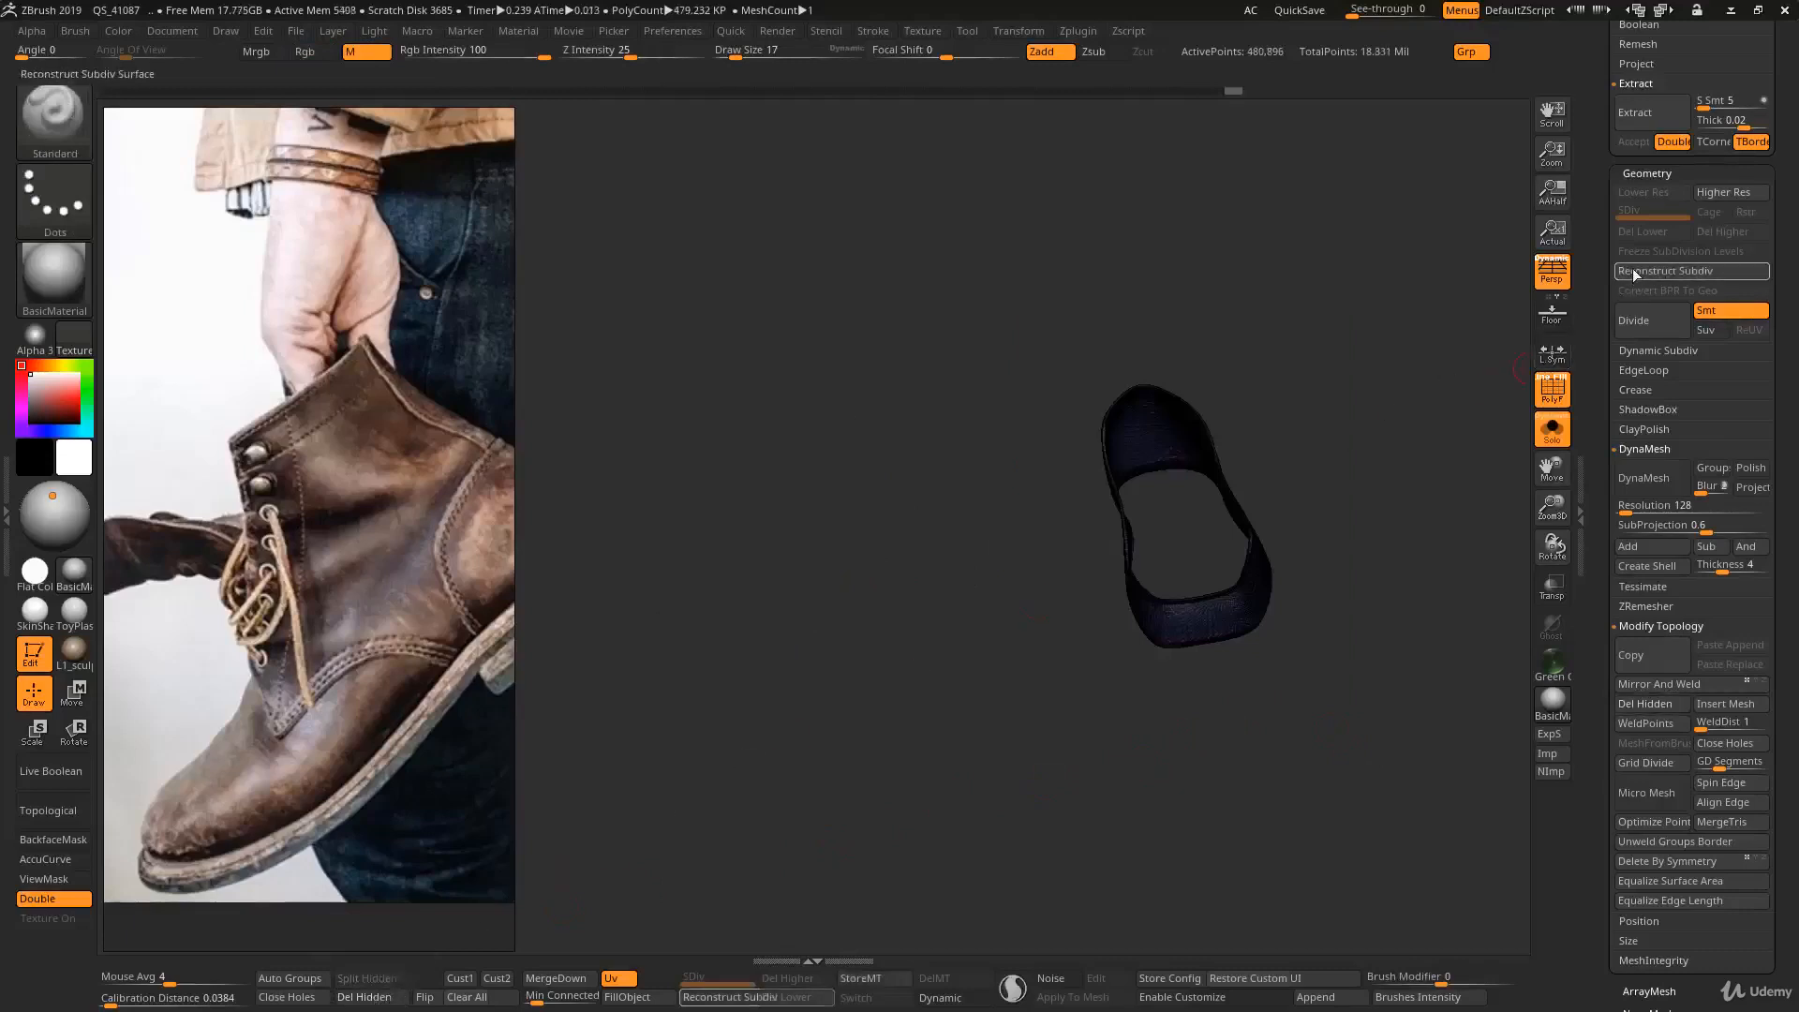
drag(1281, 502, 1267, 559)
mouse_move(1268, 559)
ctrl+right_down()
mouse_move(1365, 646)
mouse_move(1296, 582)
mouse_move(1305, 558)
mouse_move(1225, 455)
ctrl+right_up()
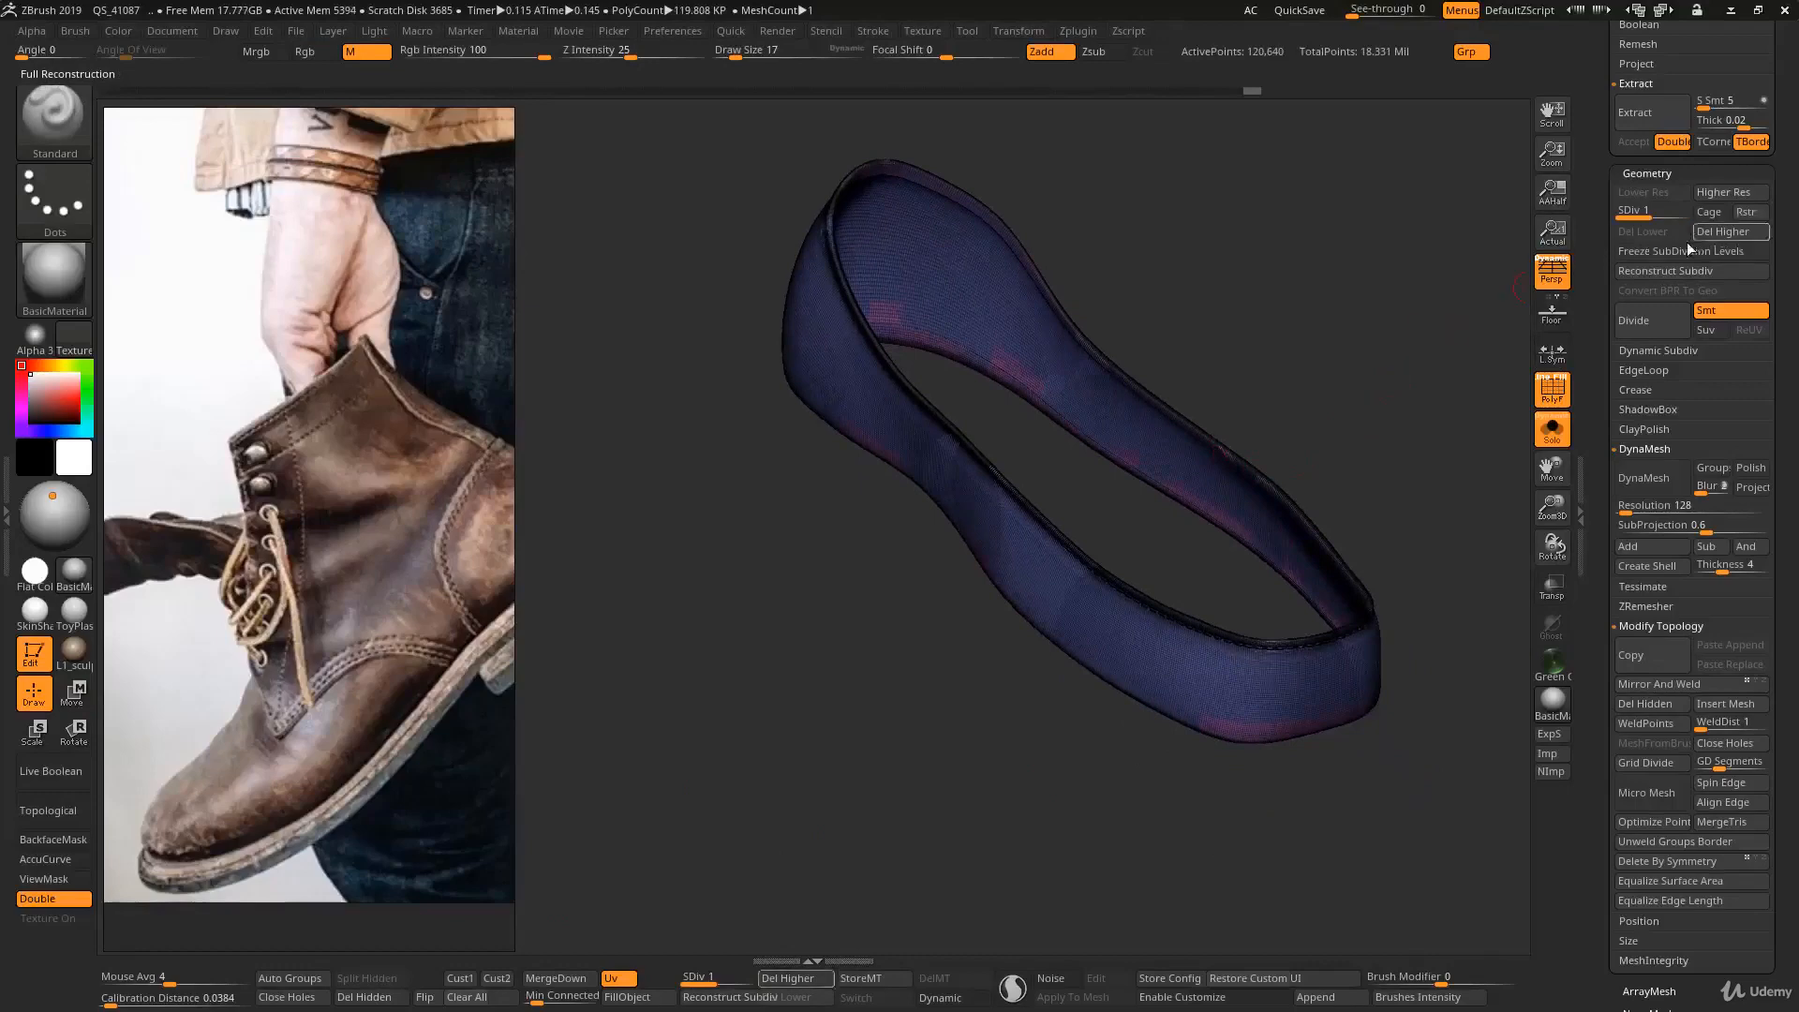
click(1660, 271)
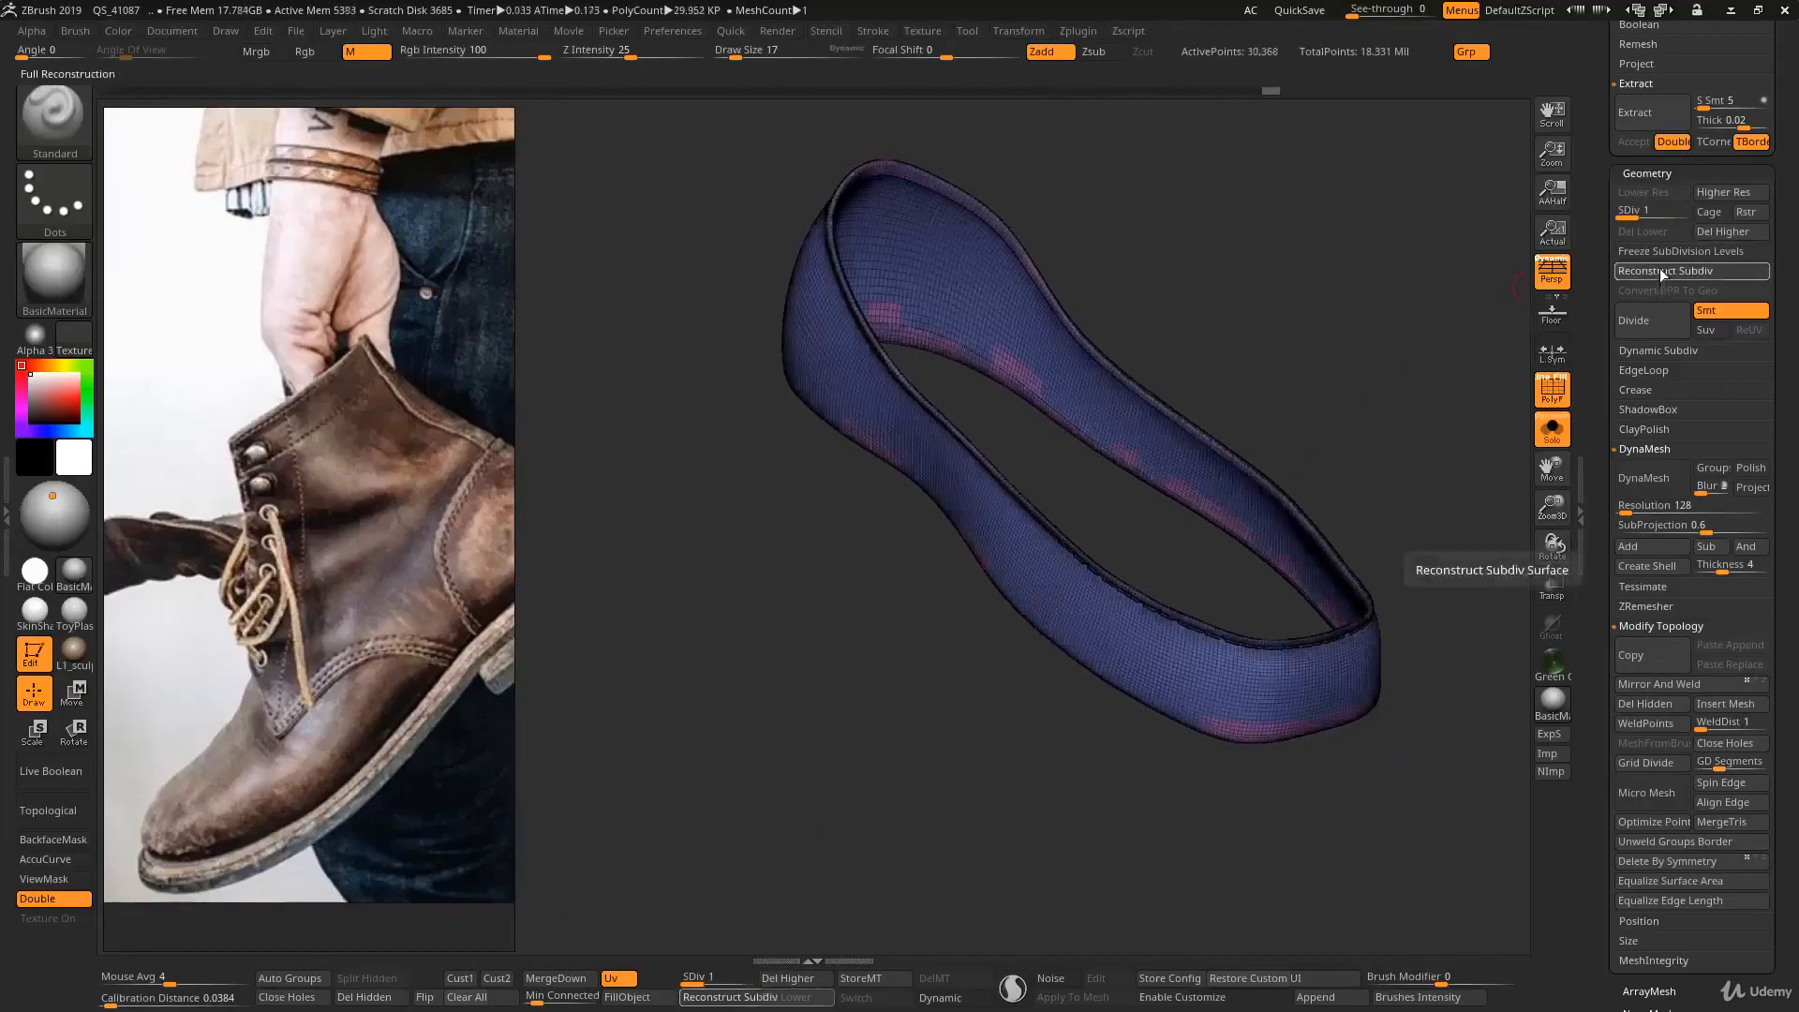
click(1659, 271)
click(1656, 272)
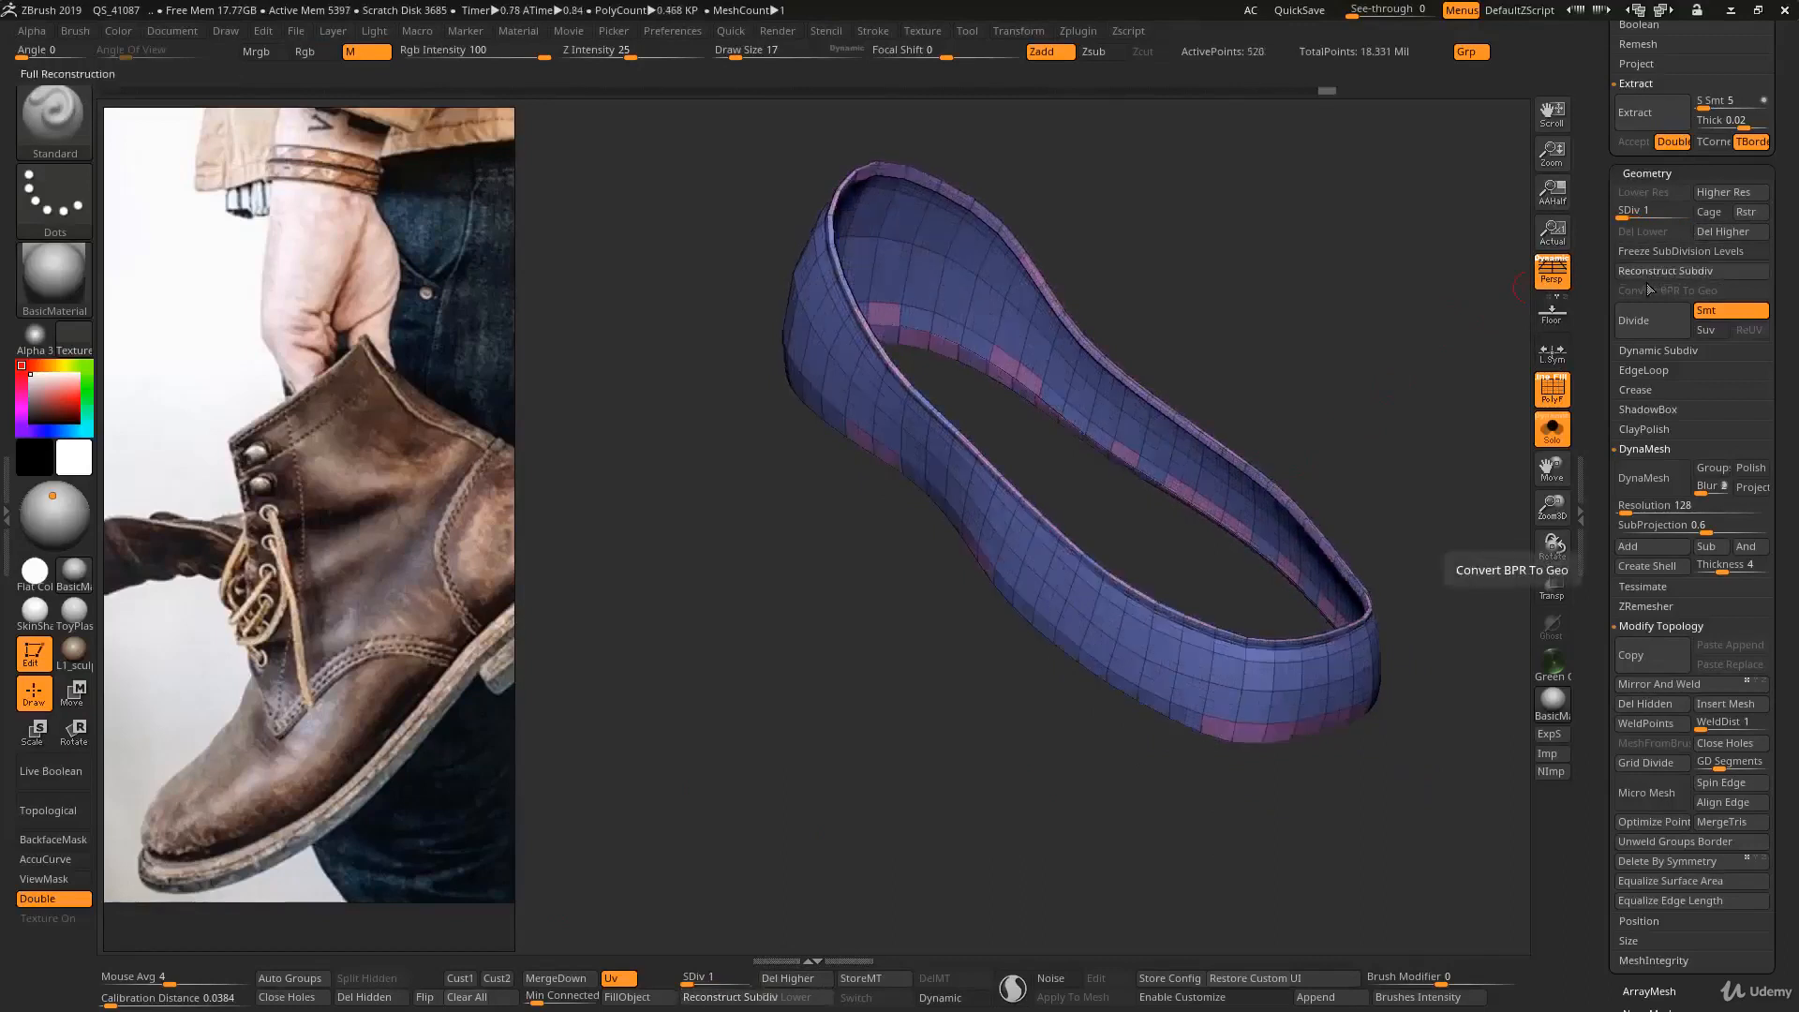
click(1651, 273)
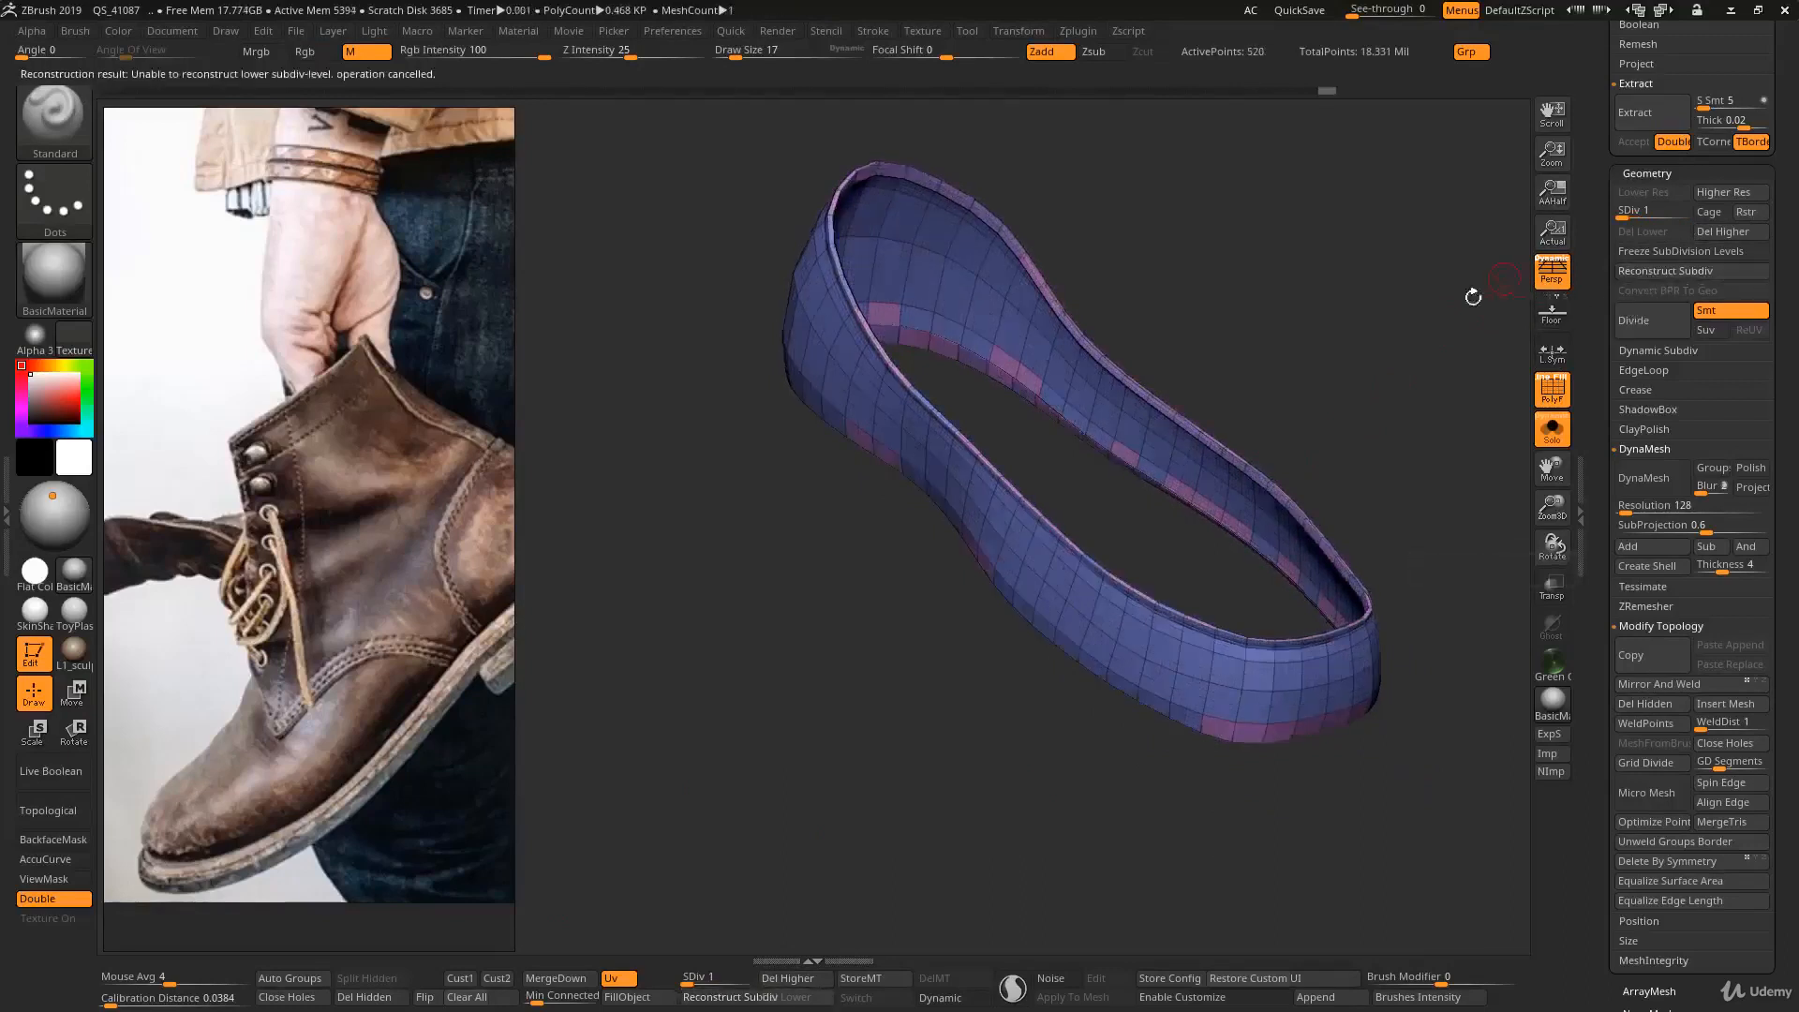
- Raise the remaining shoe band to subdivision level 6, turn off the wireframe, and inspect its stitching and rim
alt+drag(1321, 440, 1257, 443)
alt+right_drag(1257, 443, 1247, 443)
mouse_move(1265, 514)
right_down()
mouse_move(1115, 464)
mouse_move(1201, 639)
mouse_move(1000, 661)
right_up()
key(d)
key(d)
key(d)
key(d)
key(d)
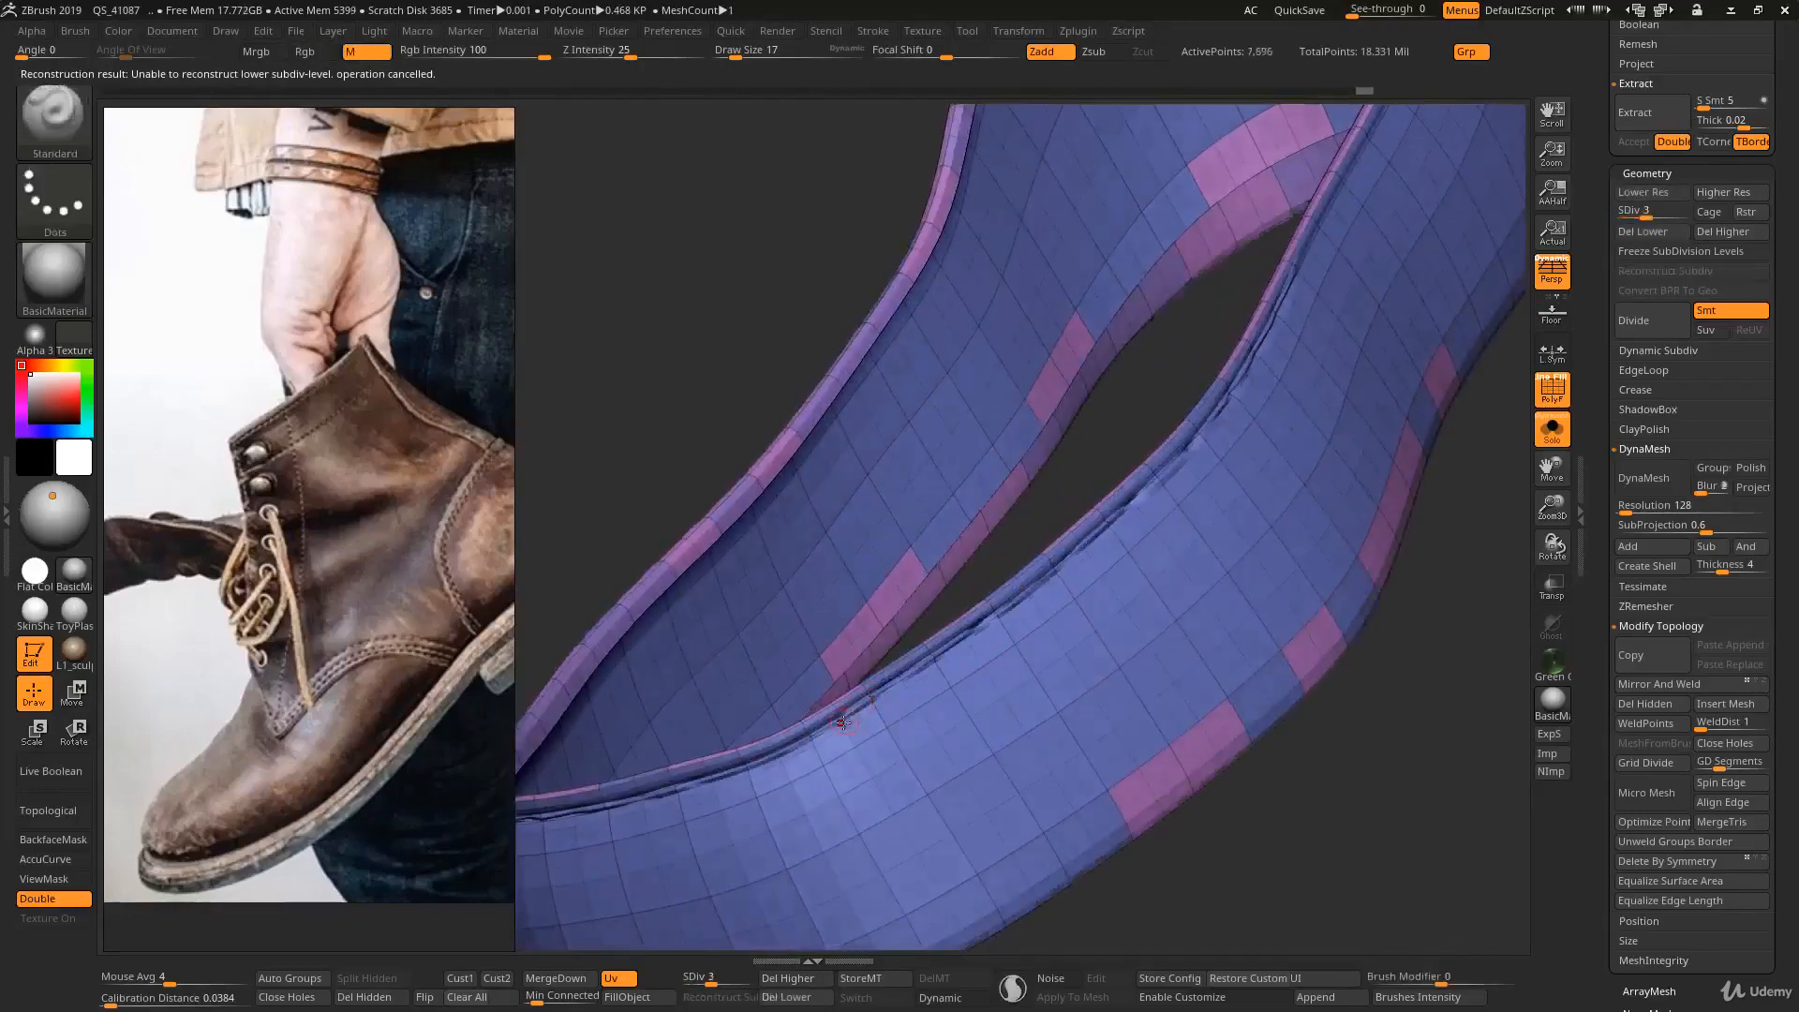
key(shift+f)
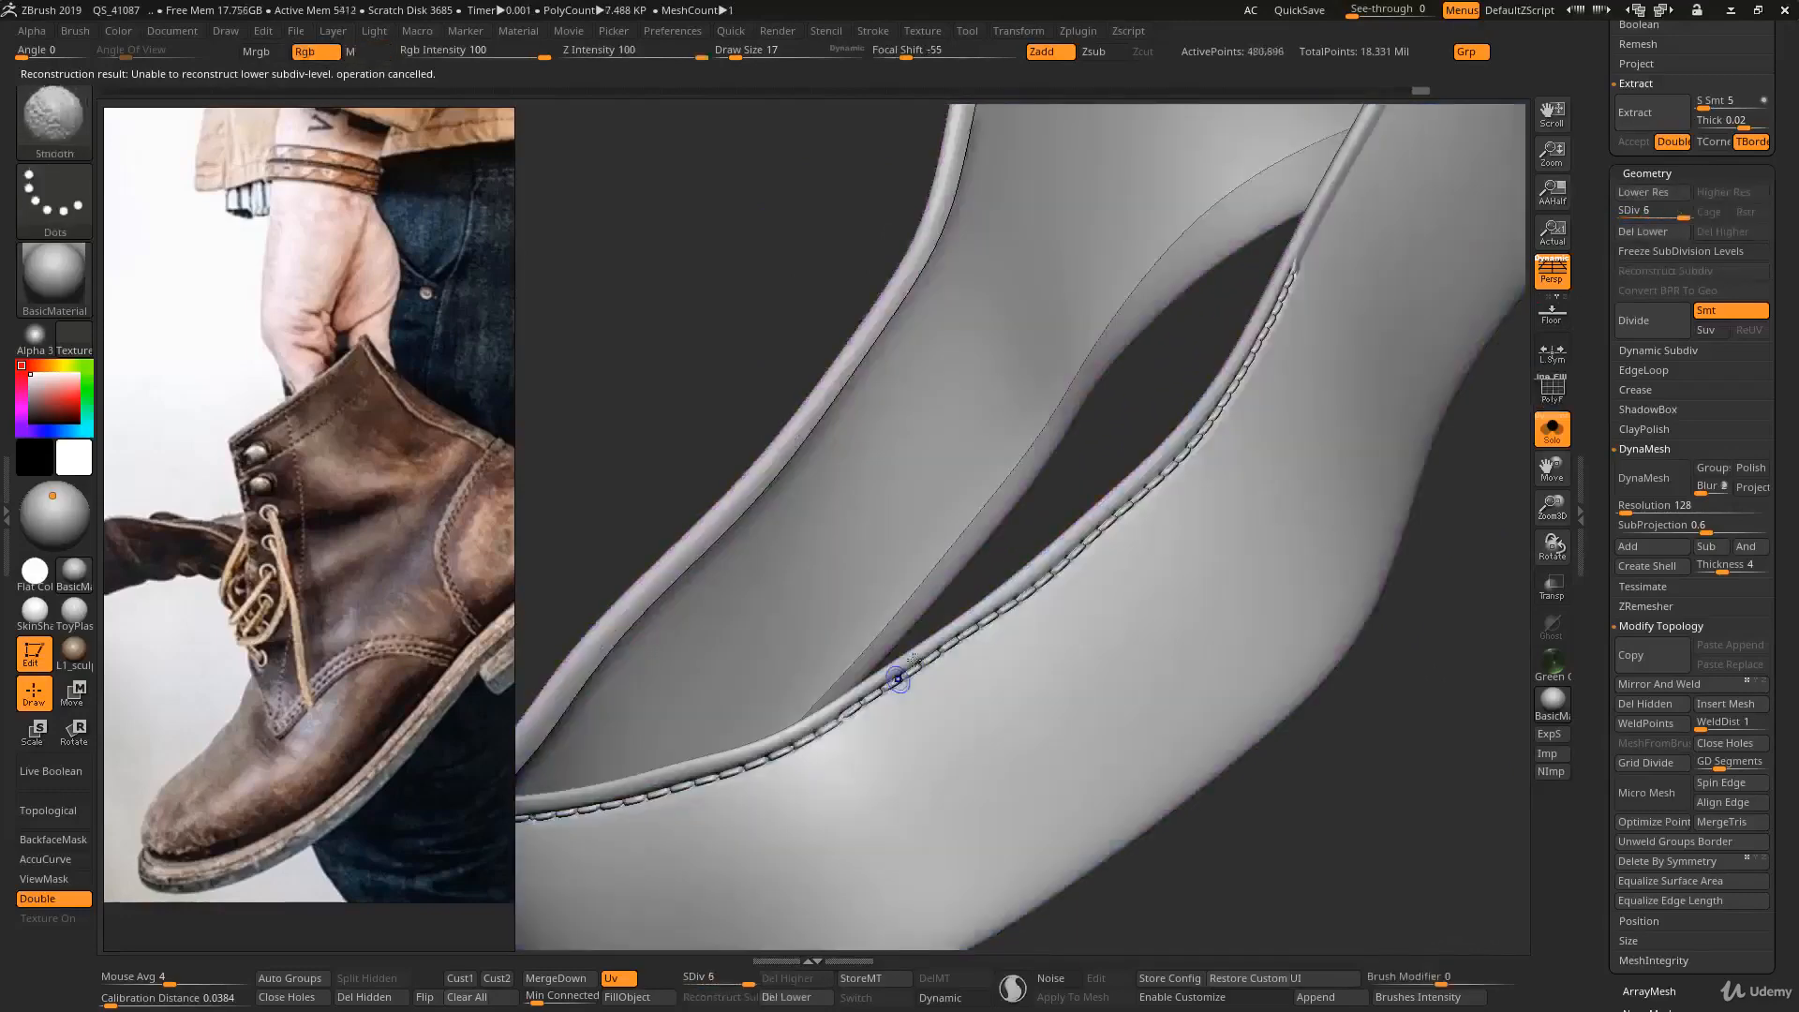
key(f)
right_drag(961, 714, 1112, 631)
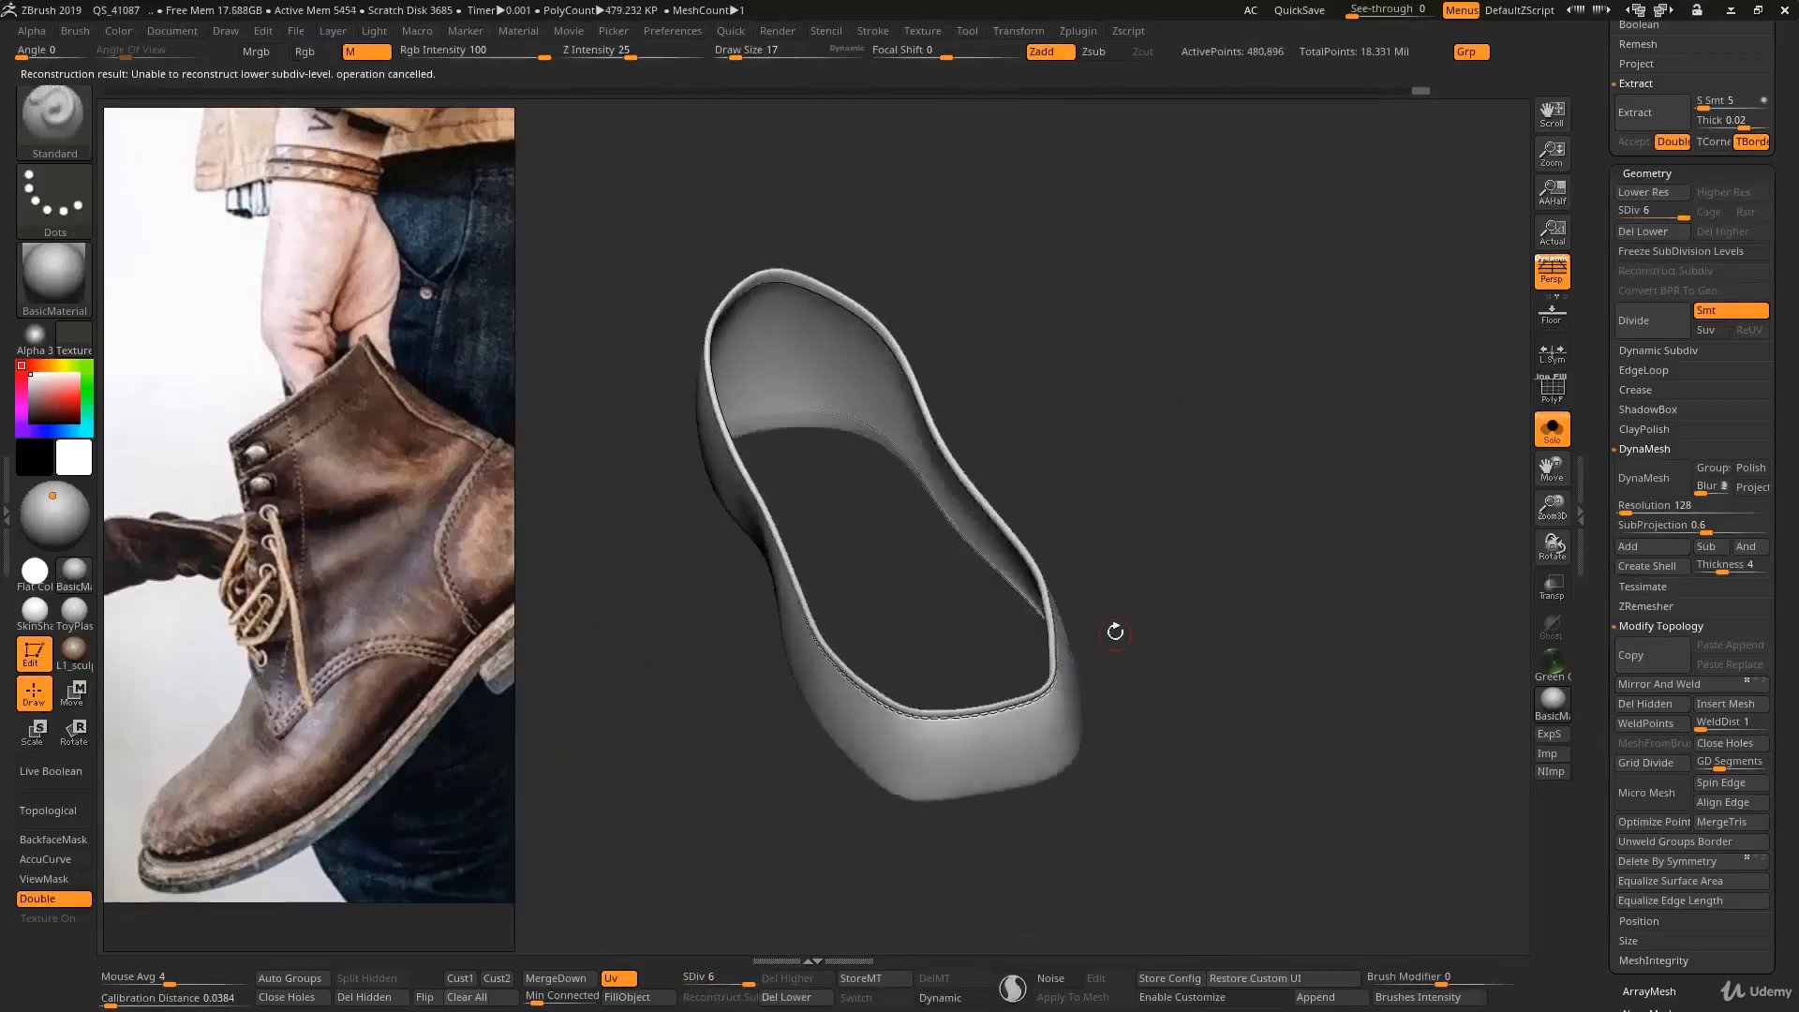
- Mirror the shoe band across the X axis with SubTool Master, merging both sides into one SubTool
click(1080, 32)
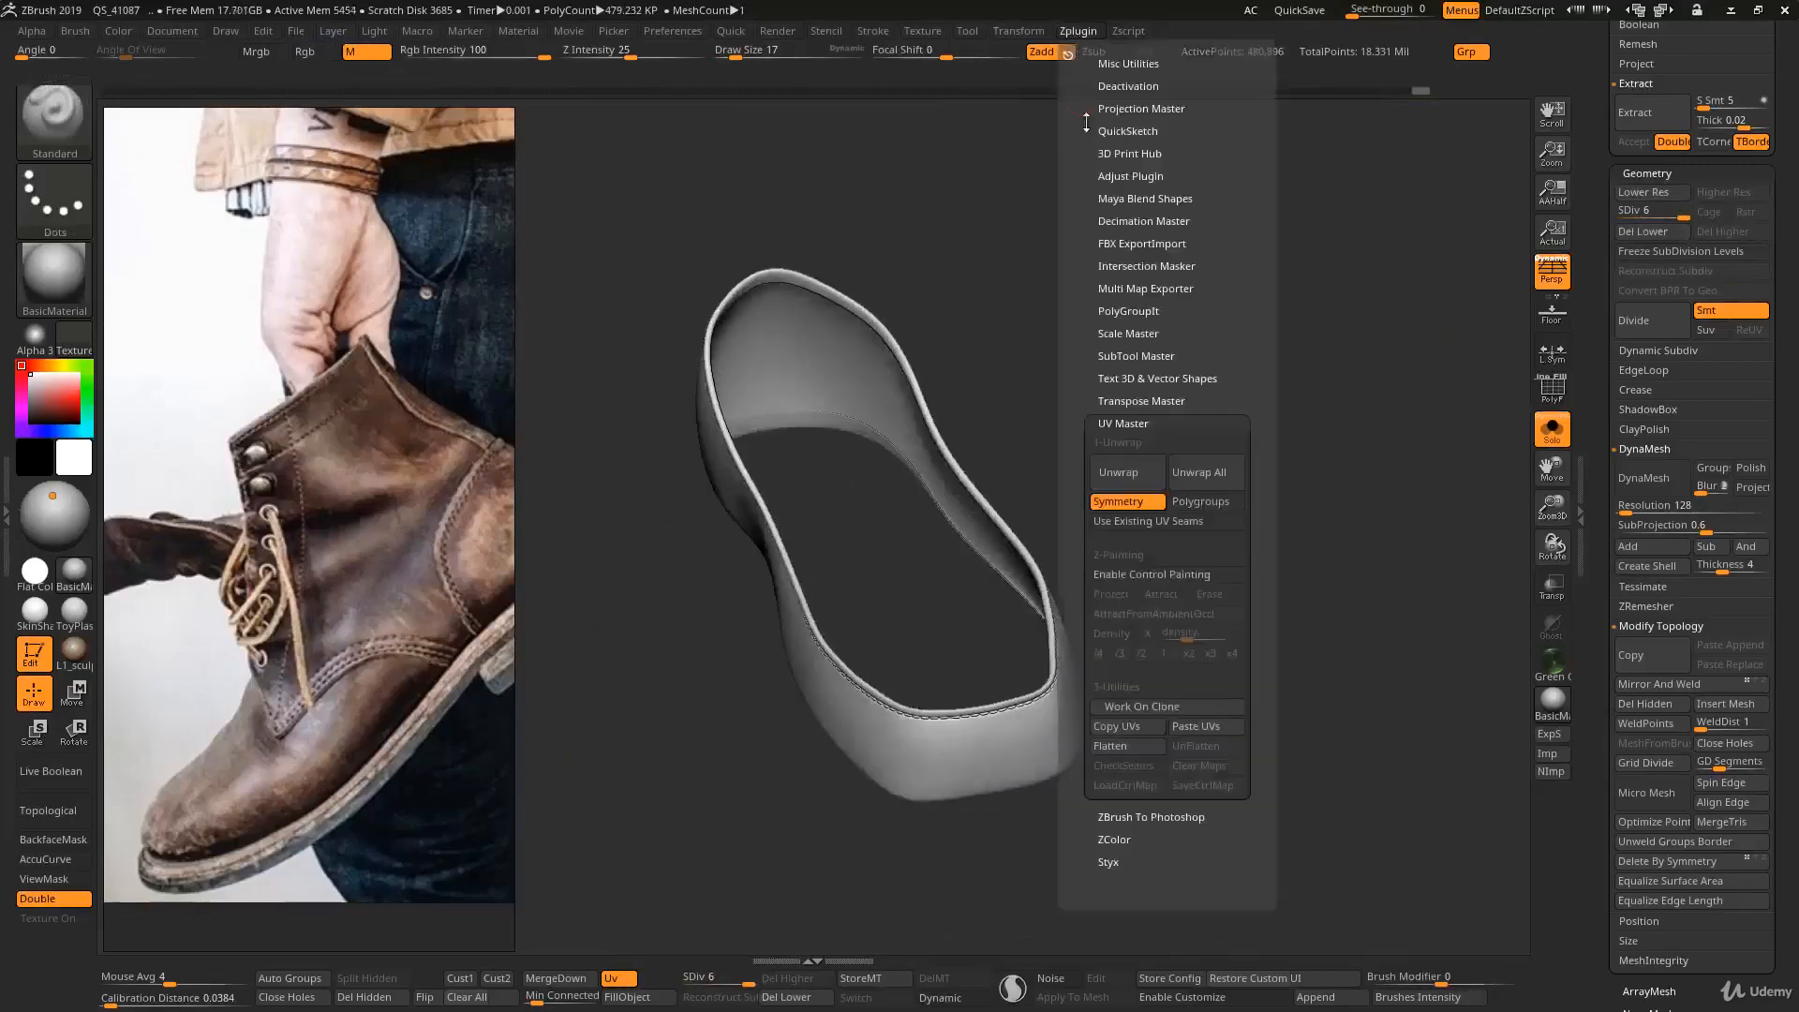
shift+click(1172, 421)
click(1141, 356)
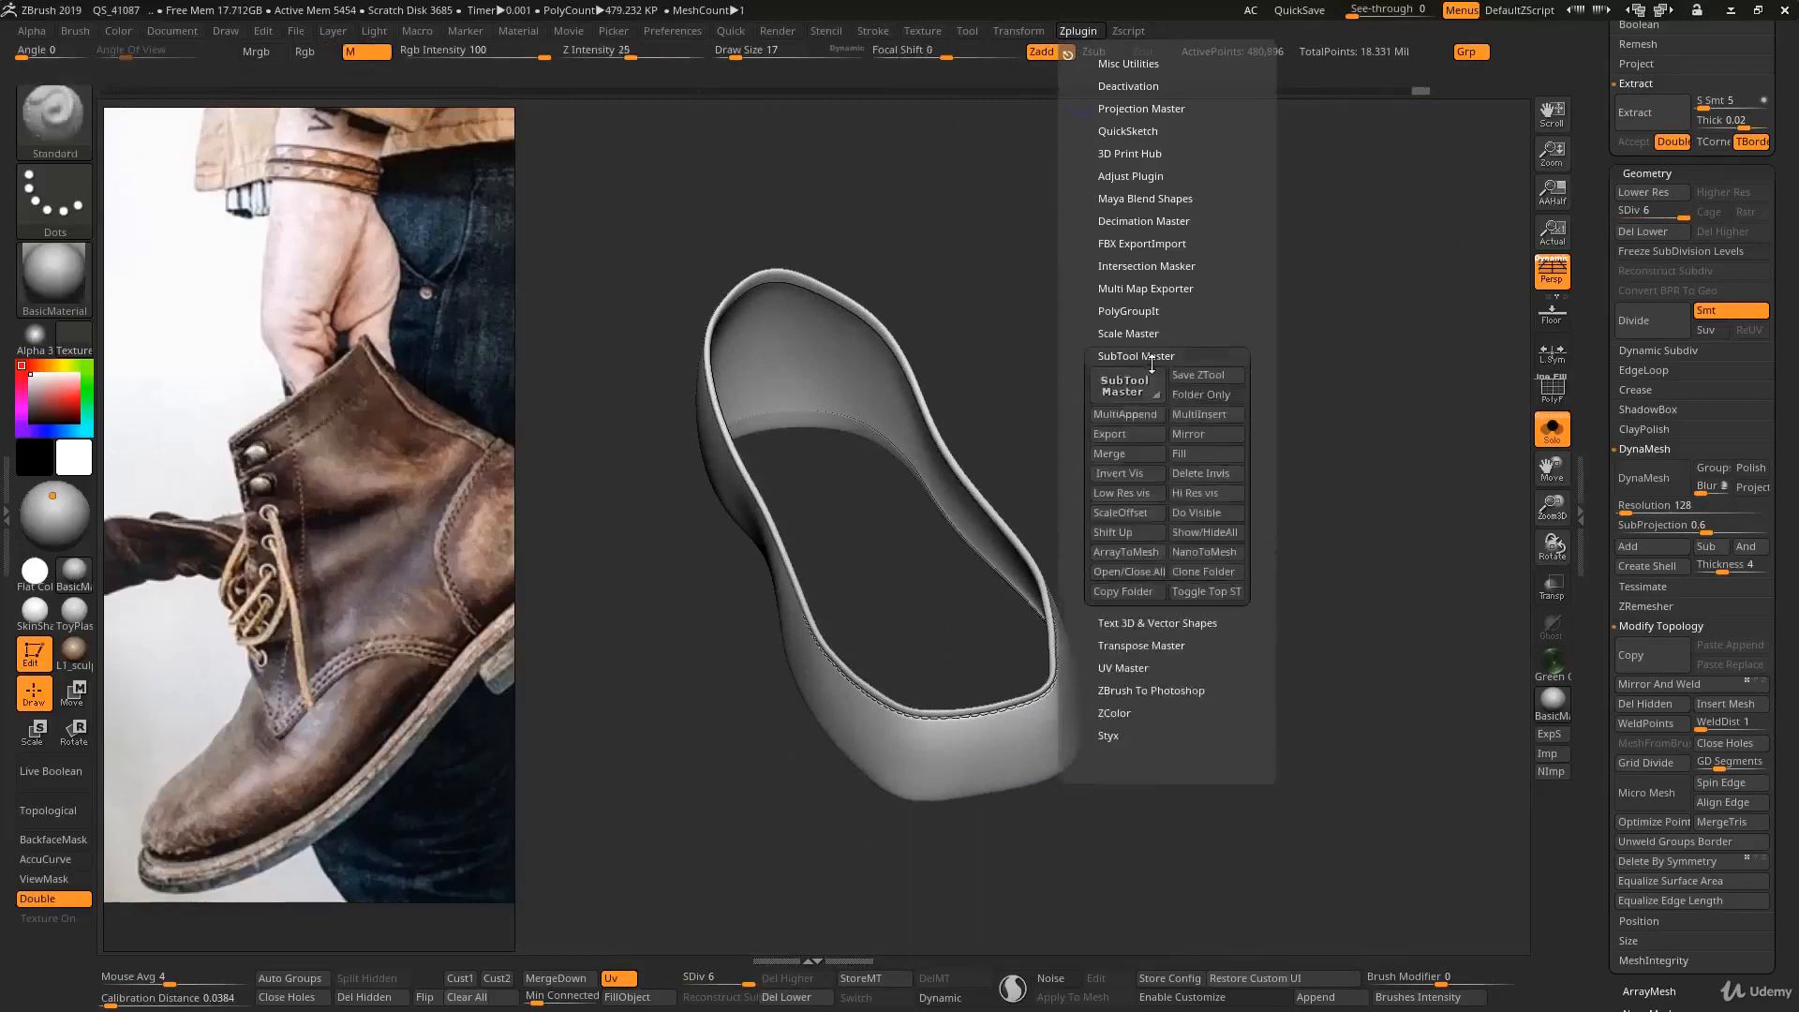
click(1192, 434)
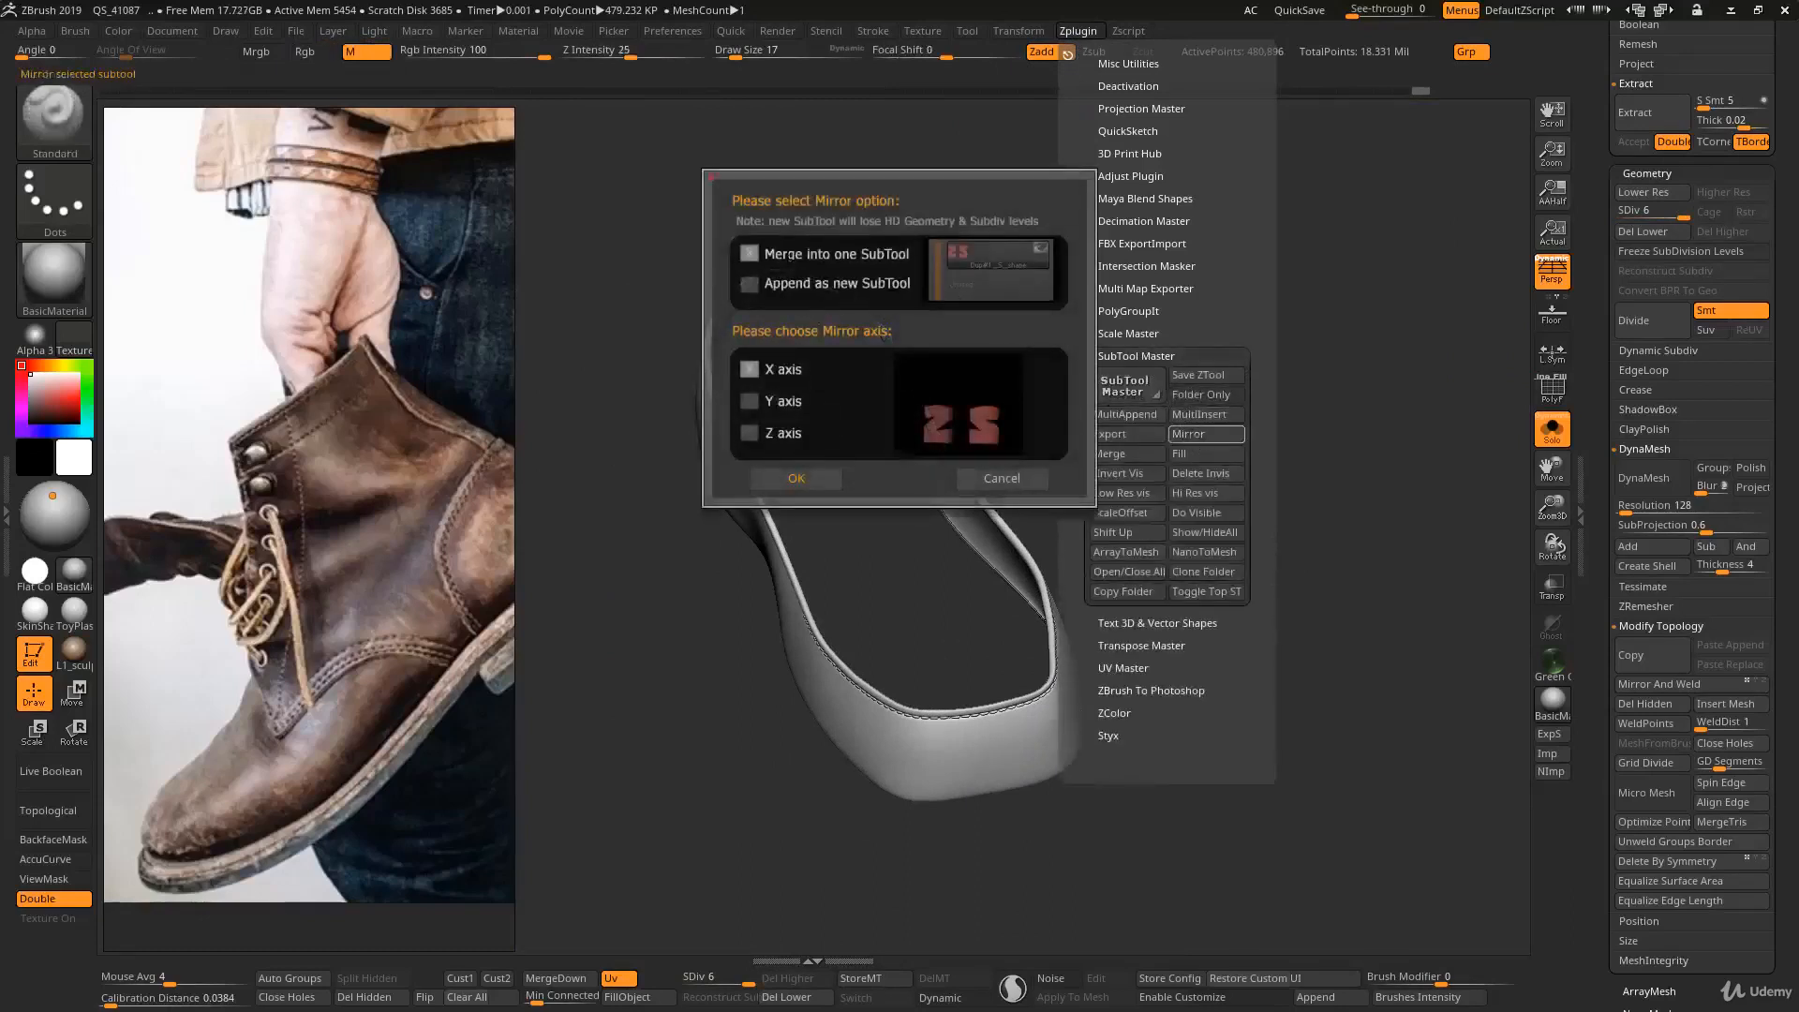
click(798, 478)
click(872, 303)
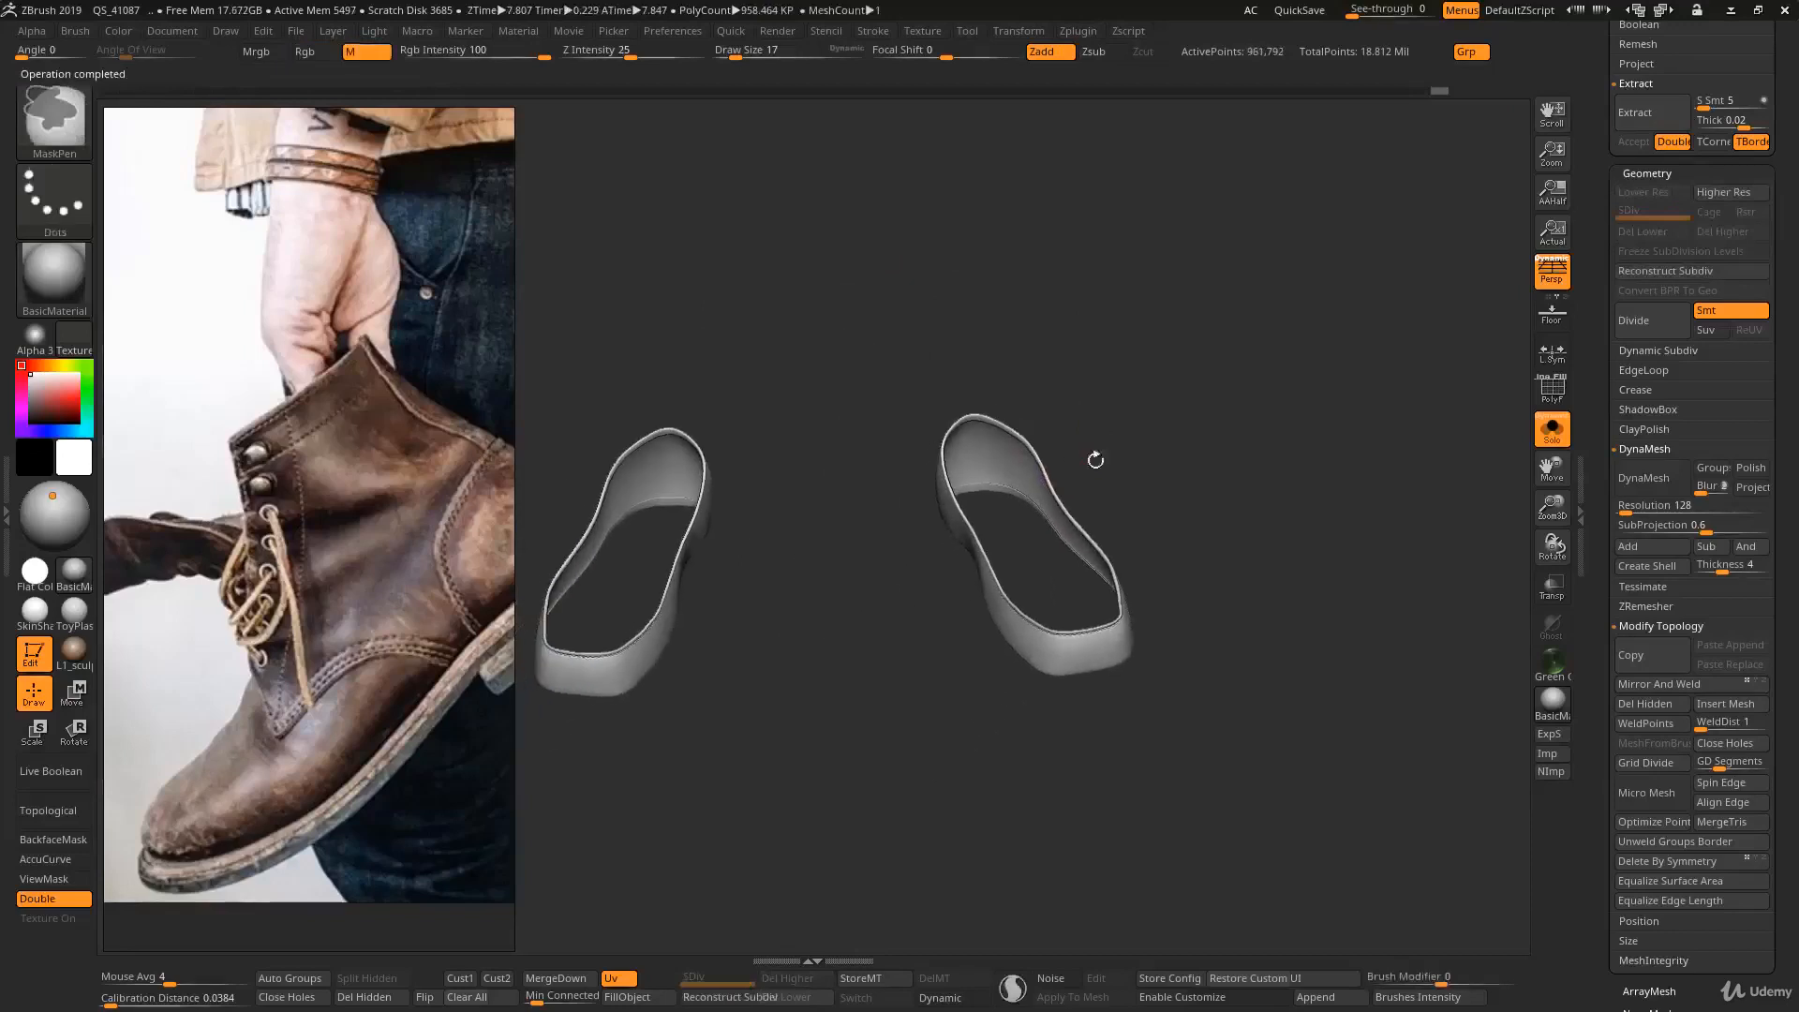
- Inspect the mirrored pair of bands, turn on the wireframe, and examine the stitching along one rim up close
mouse_move(1095, 460)
mouse_down()
mouse_move(1044, 522)
mouse_move(1050, 568)
mouse_up()
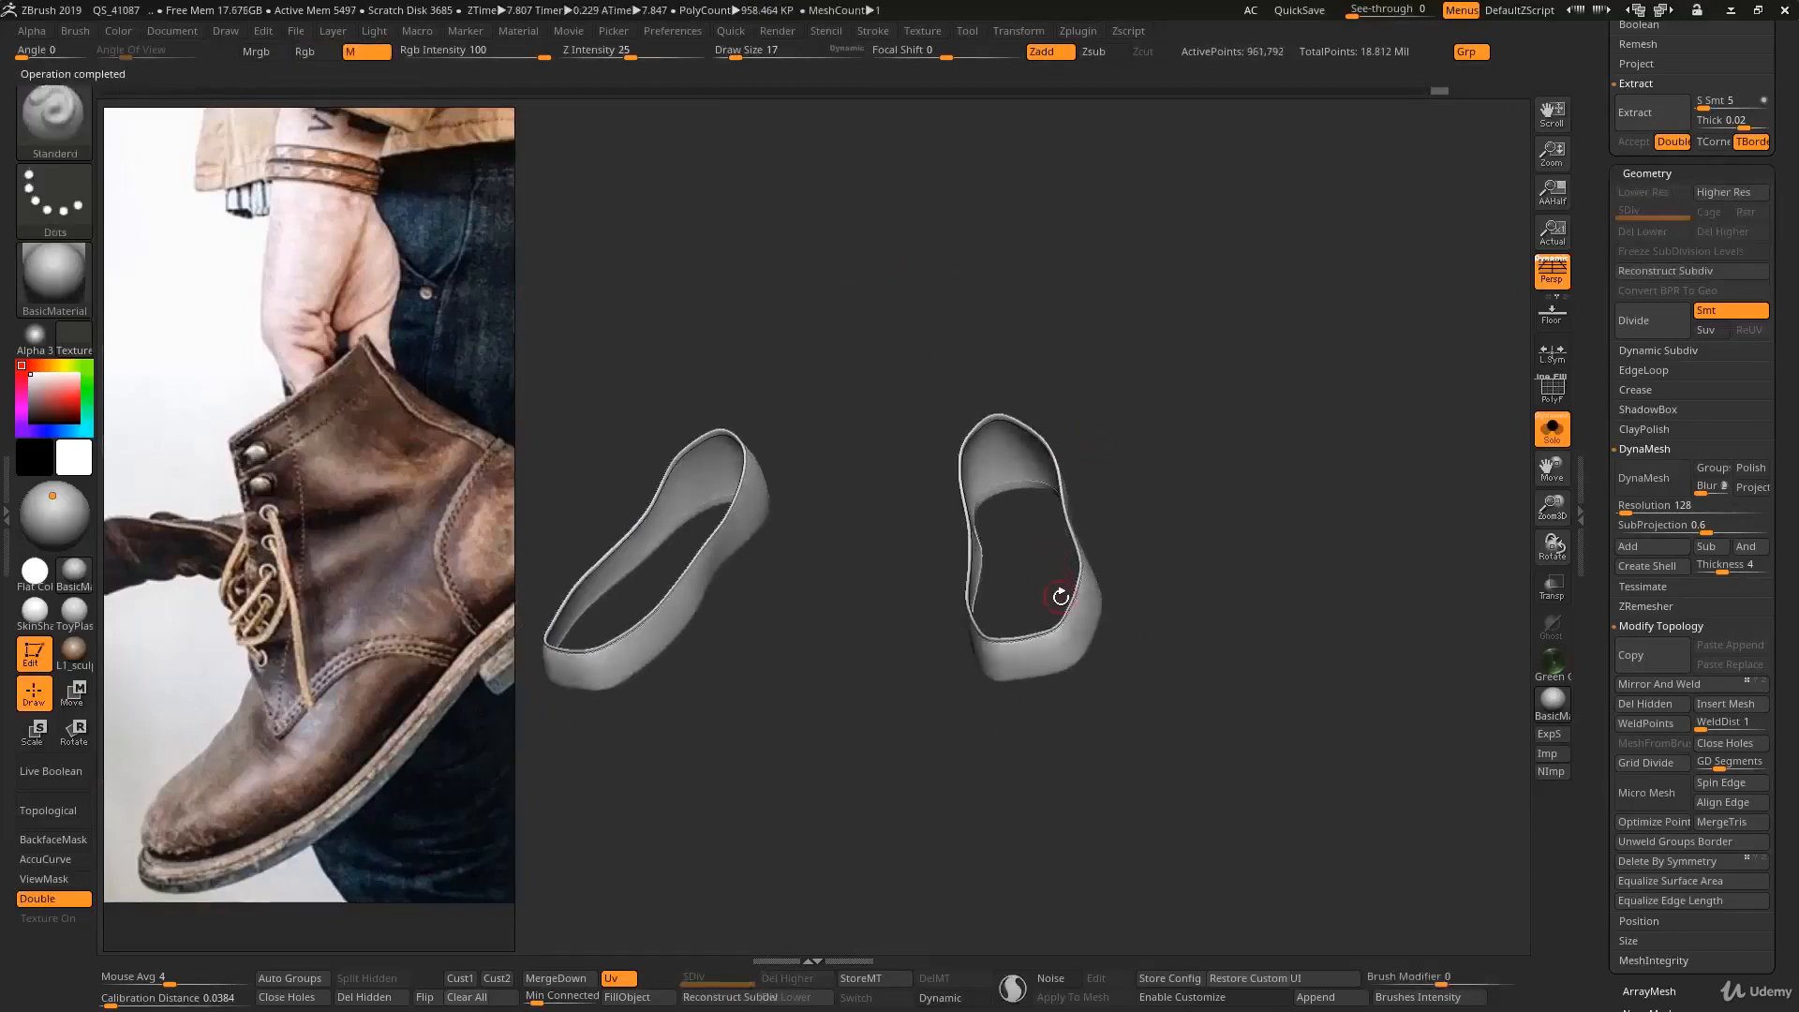
mouse_move(1083, 613)
right_down()
mouse_move(1052, 627)
mouse_move(1144, 711)
mouse_move(1064, 643)
mouse_move(1042, 689)
mouse_move(1027, 600)
mouse_move(1140, 570)
mouse_move(1100, 511)
right_up()
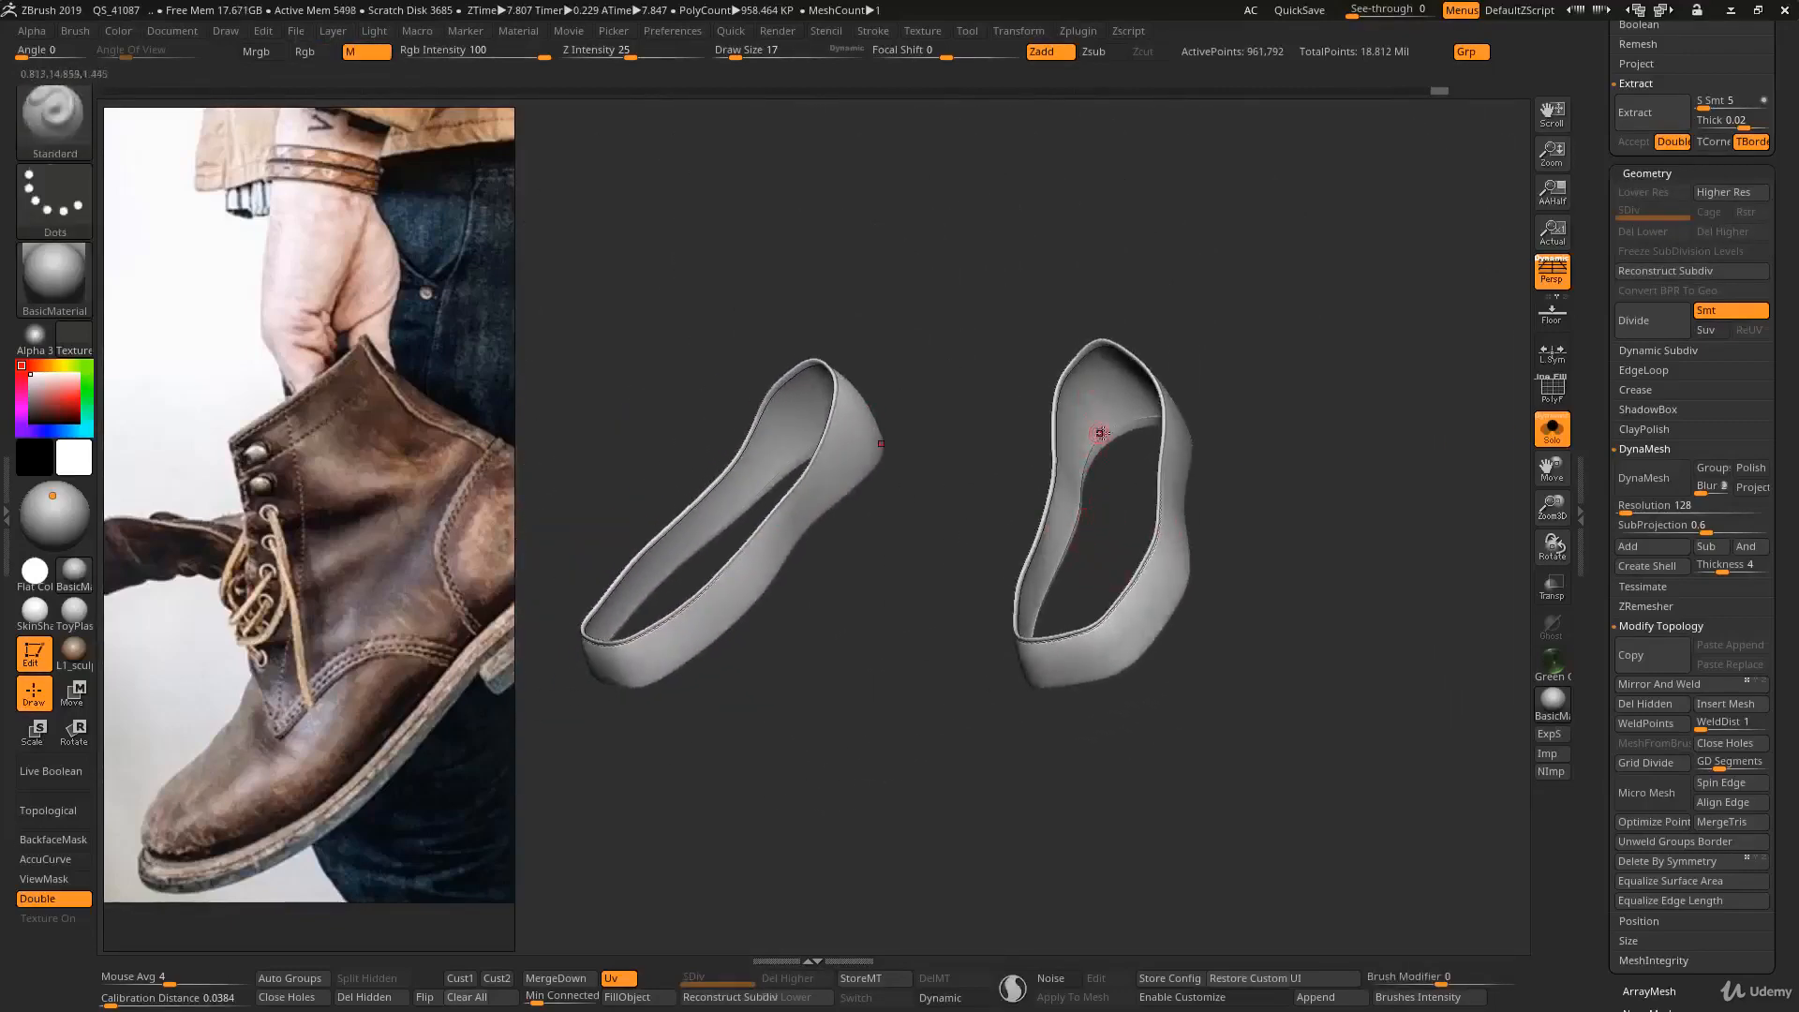
mouse_move(1104, 494)
right_down()
mouse_move(1189, 526)
mouse_move(1156, 549)
mouse_move(1089, 485)
right_up()
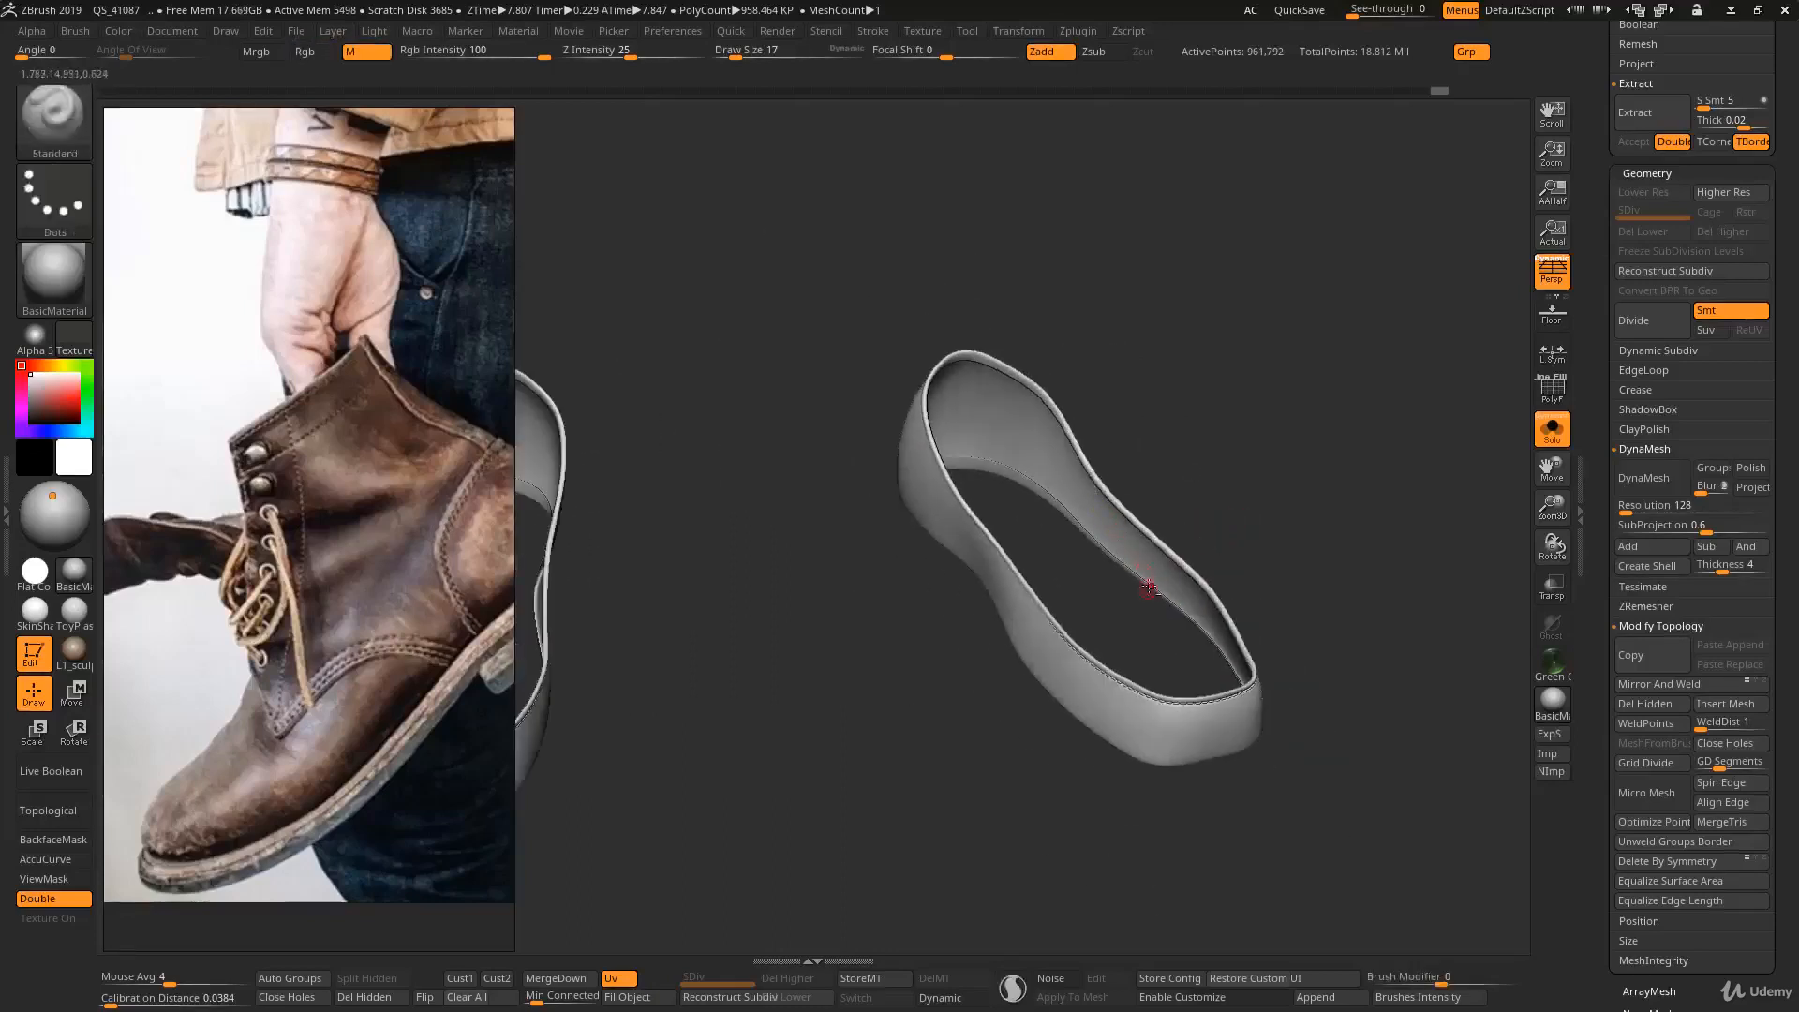
key(shift+f)
mouse_move(1258, 835)
ctrl+right_down()
mouse_move(1131, 735)
mouse_move(1112, 666)
mouse_move(1136, 727)
mouse_move(1128, 603)
ctrl+right_up()
- Set the draw size to 112 and try hiding an edge loop on the band with the lasso selection
key(s)
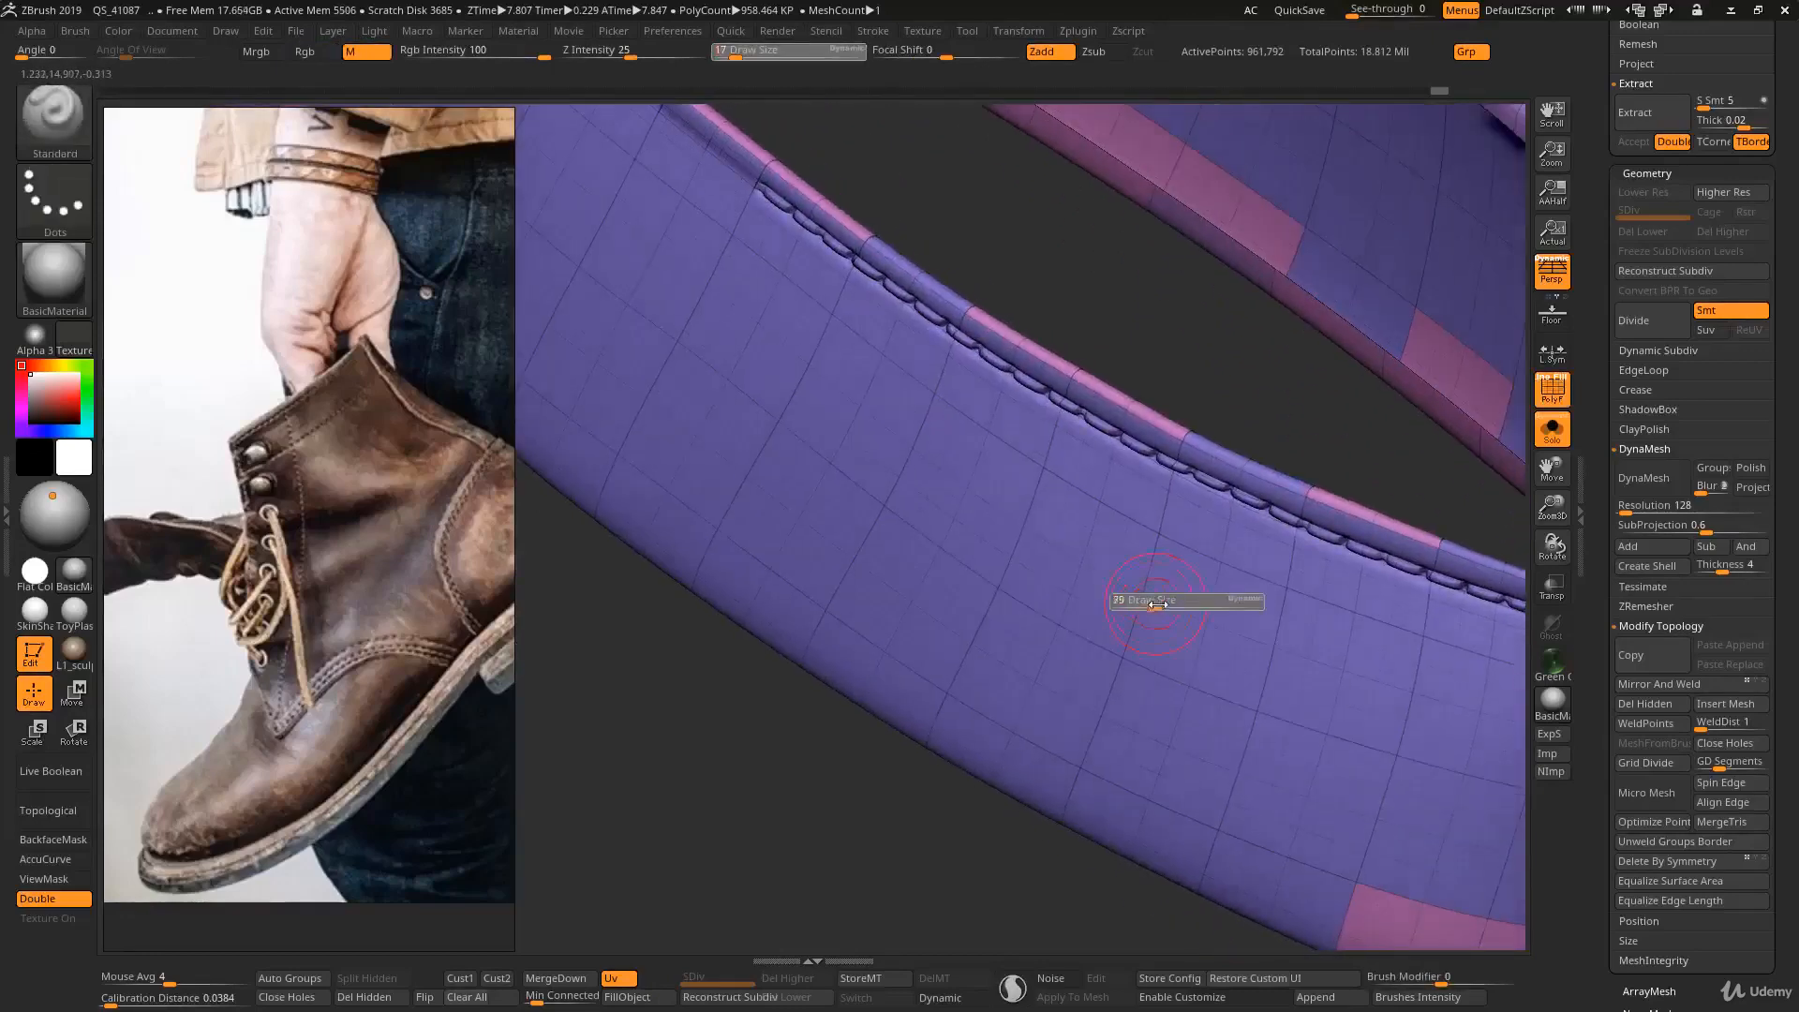
drag(1129, 603, 1158, 601)
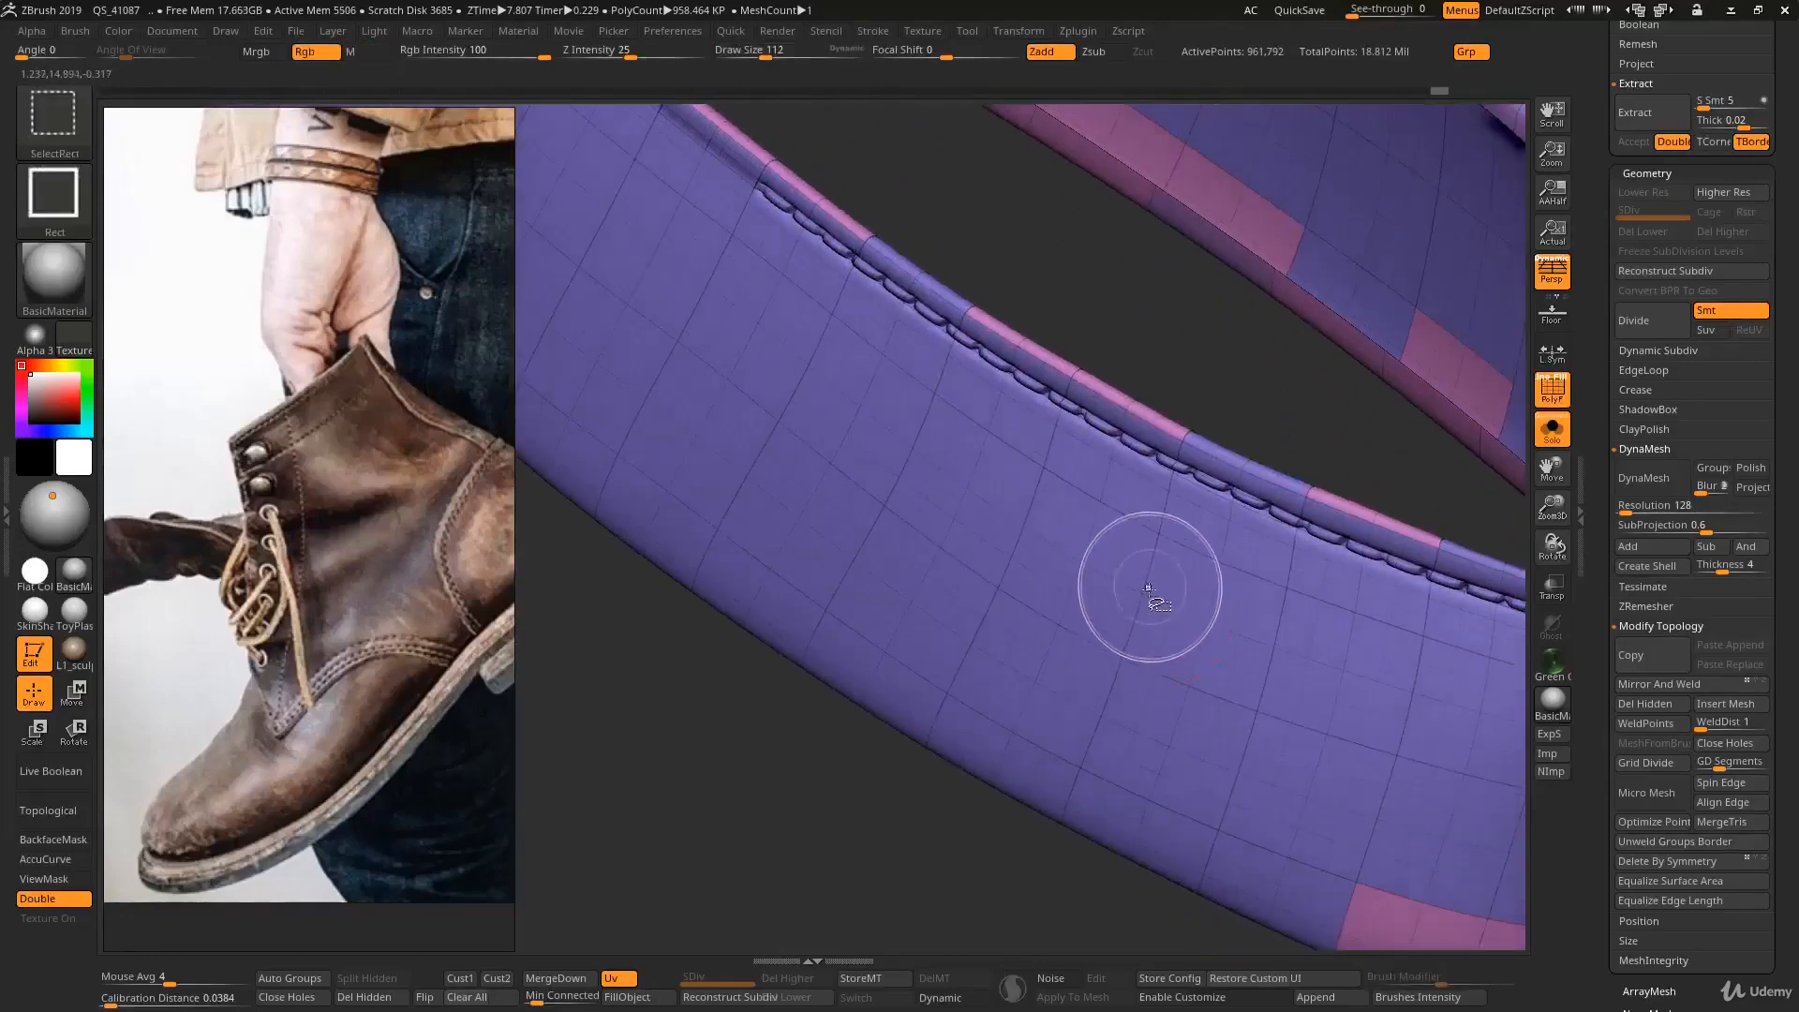
key(ctrl+shift+l)
mouse_move(1143, 596)
ctrl+right_down()
mouse_move(1160, 630)
mouse_move(1153, 598)
ctrl+right_up()
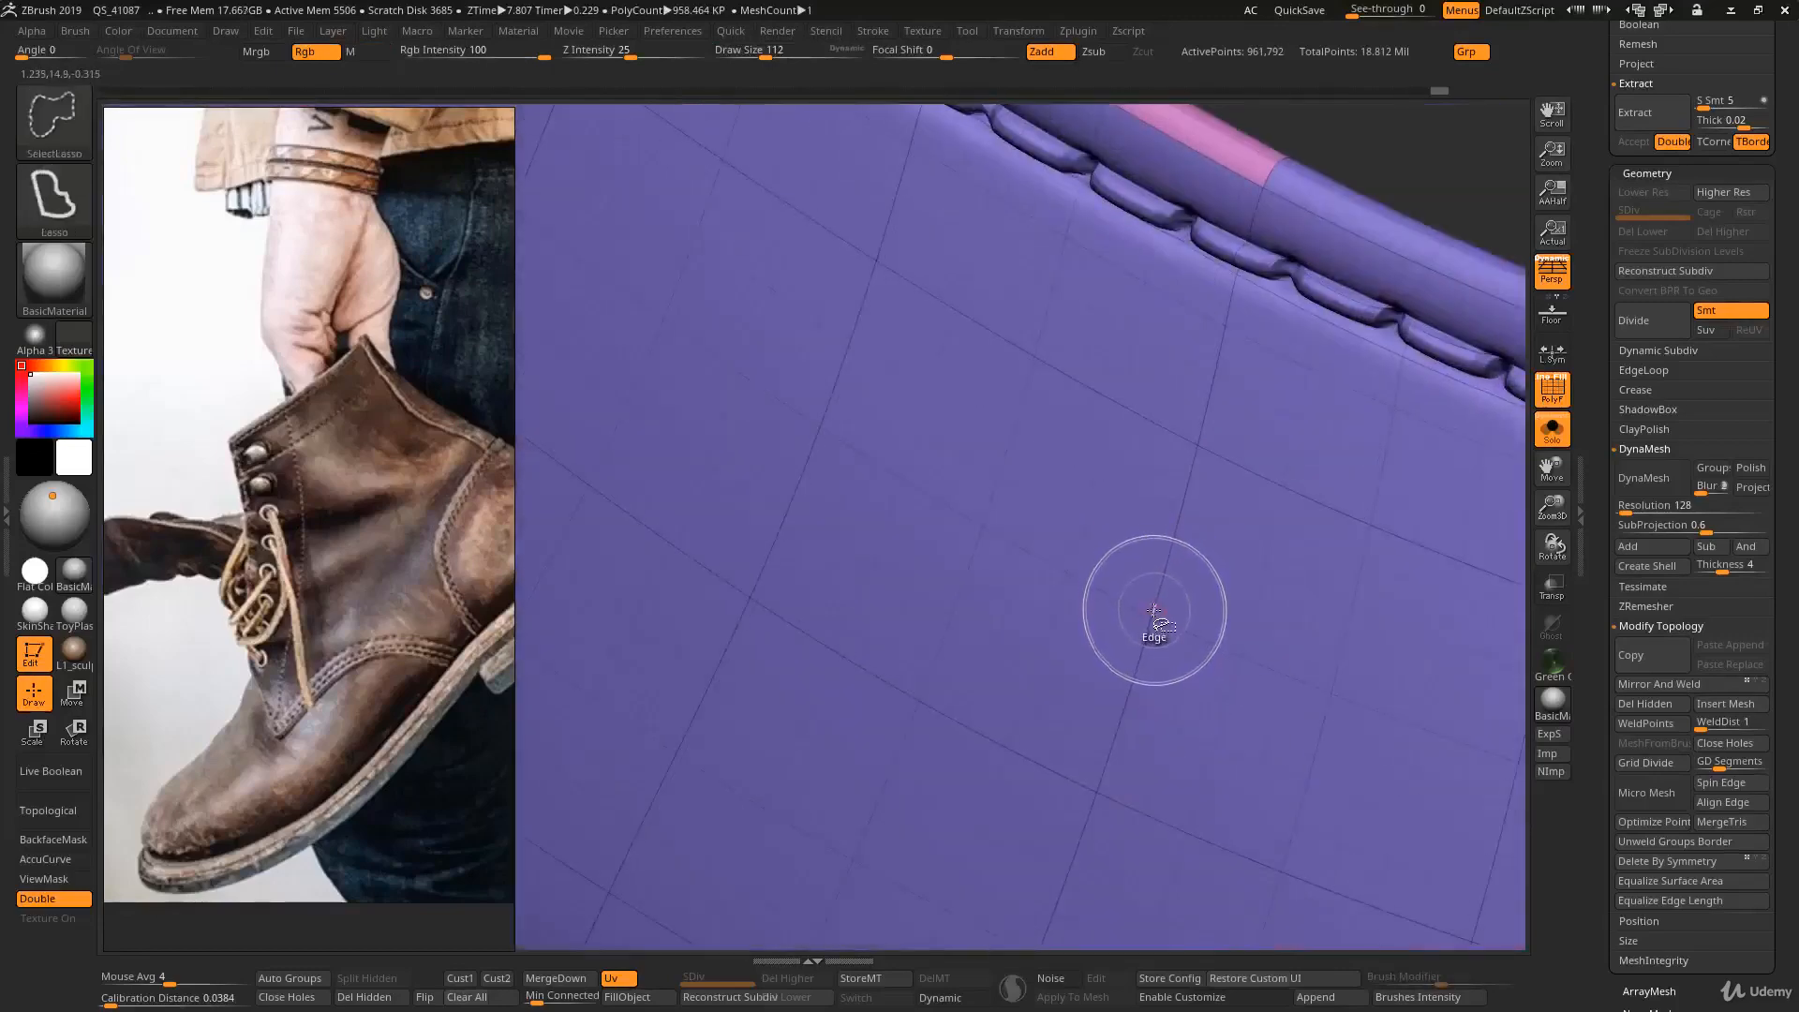
mouse_move(1165, 559)
ctrl+right_down()
mouse_move(1136, 562)
mouse_move(1161, 535)
mouse_move(1175, 574)
mouse_move(1214, 535)
mouse_move(839, 478)
ctrl+right_up()
key(ctrl+z)
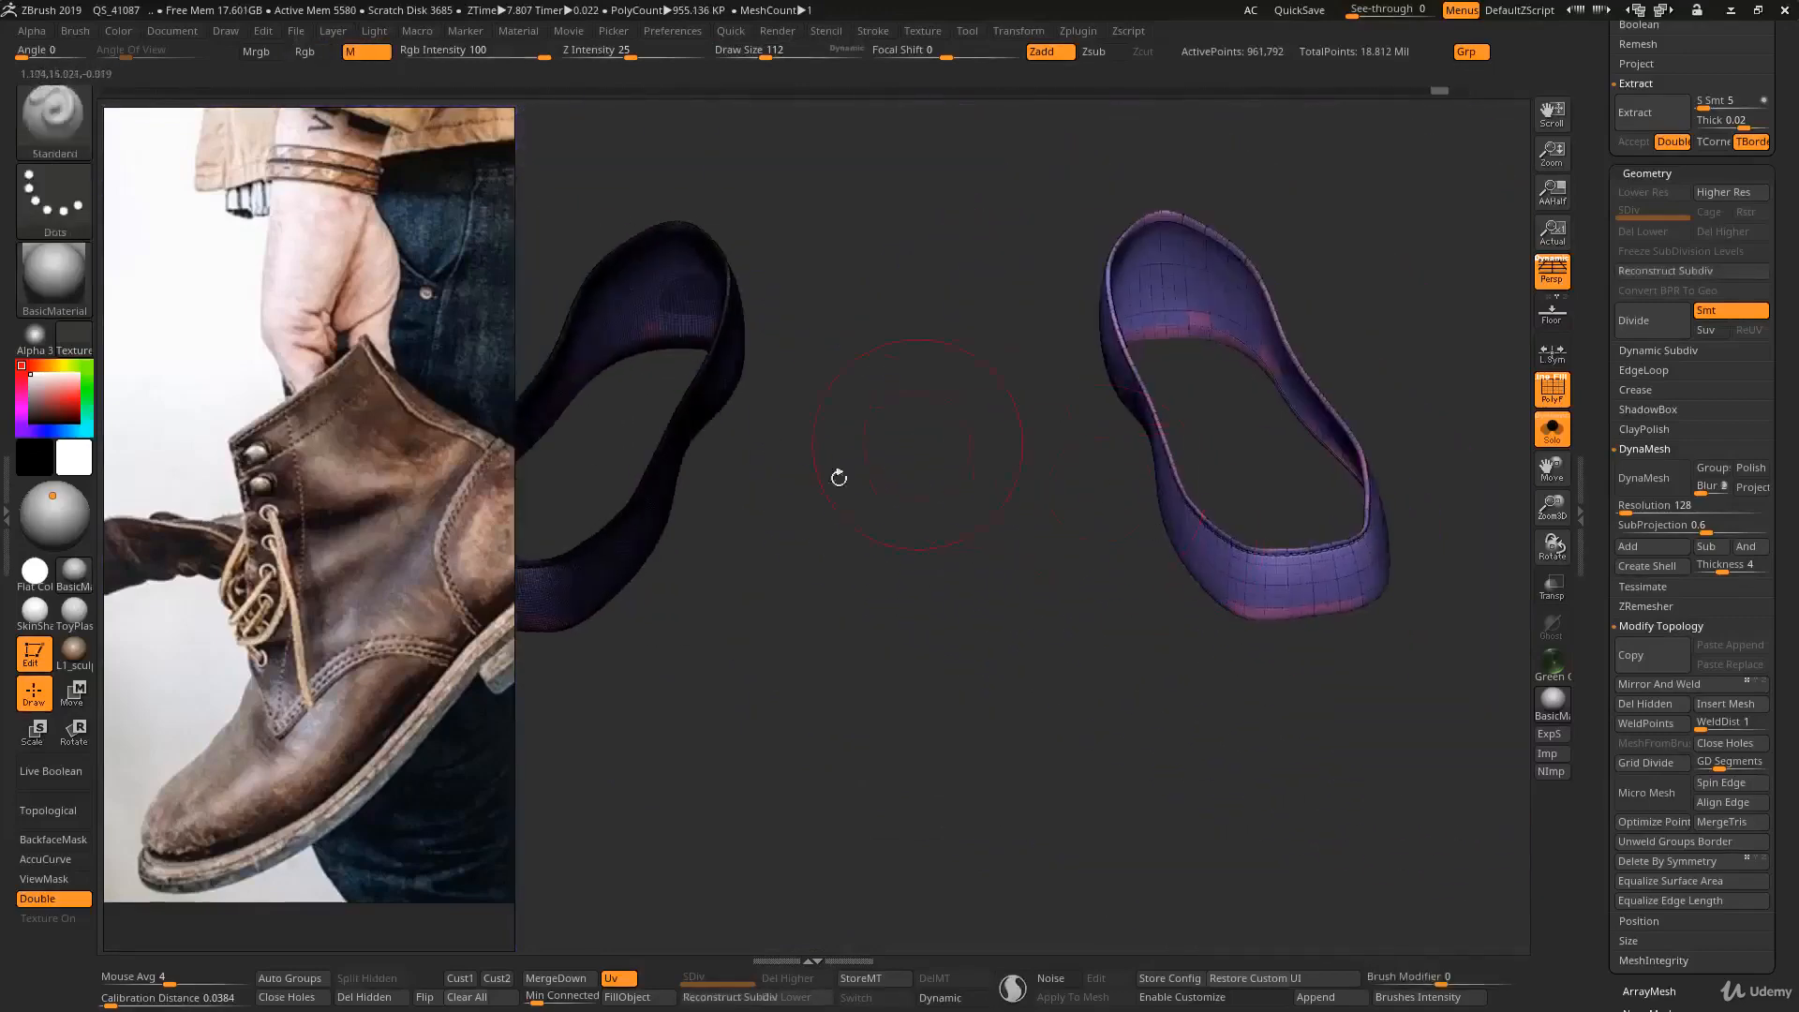
- Turn off the wireframe and examine both bands from several angles, along with their active point count
right_drag(1204, 584, 1357, 385)
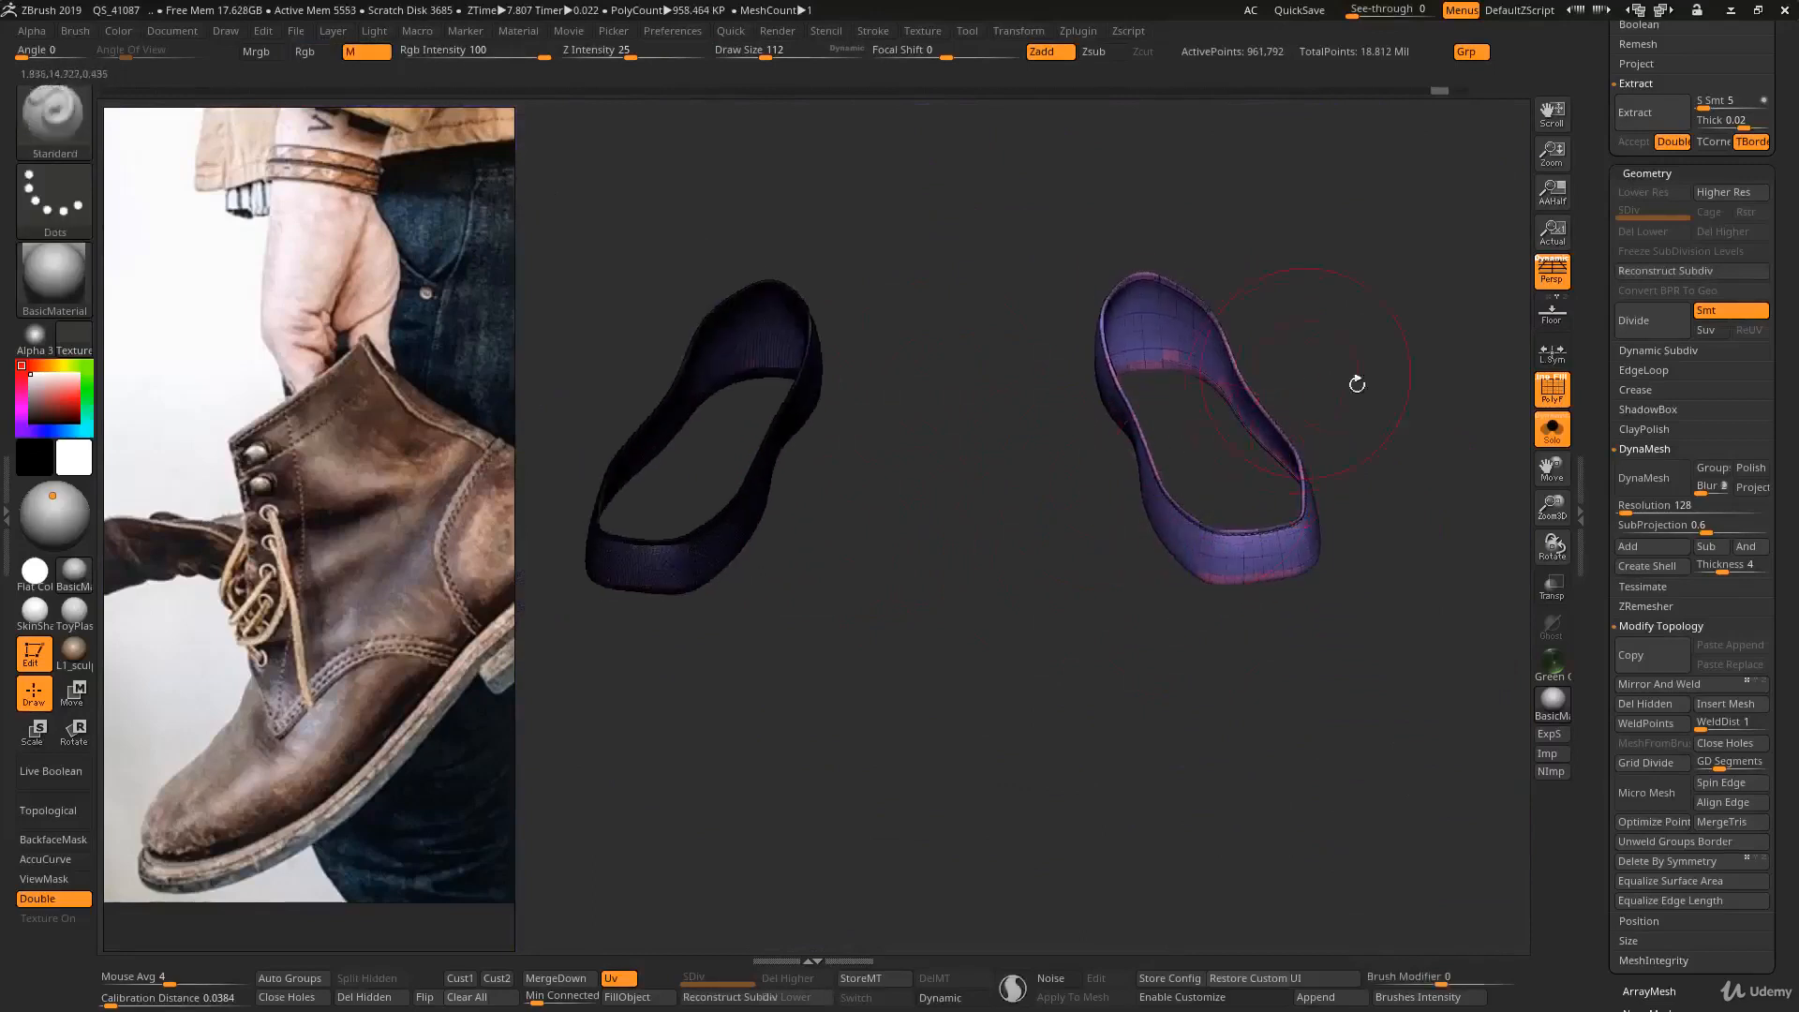
key(shift+f)
mouse_move(1385, 481)
right_down()
mouse_move(1335, 465)
mouse_move(1396, 476)
right_up()
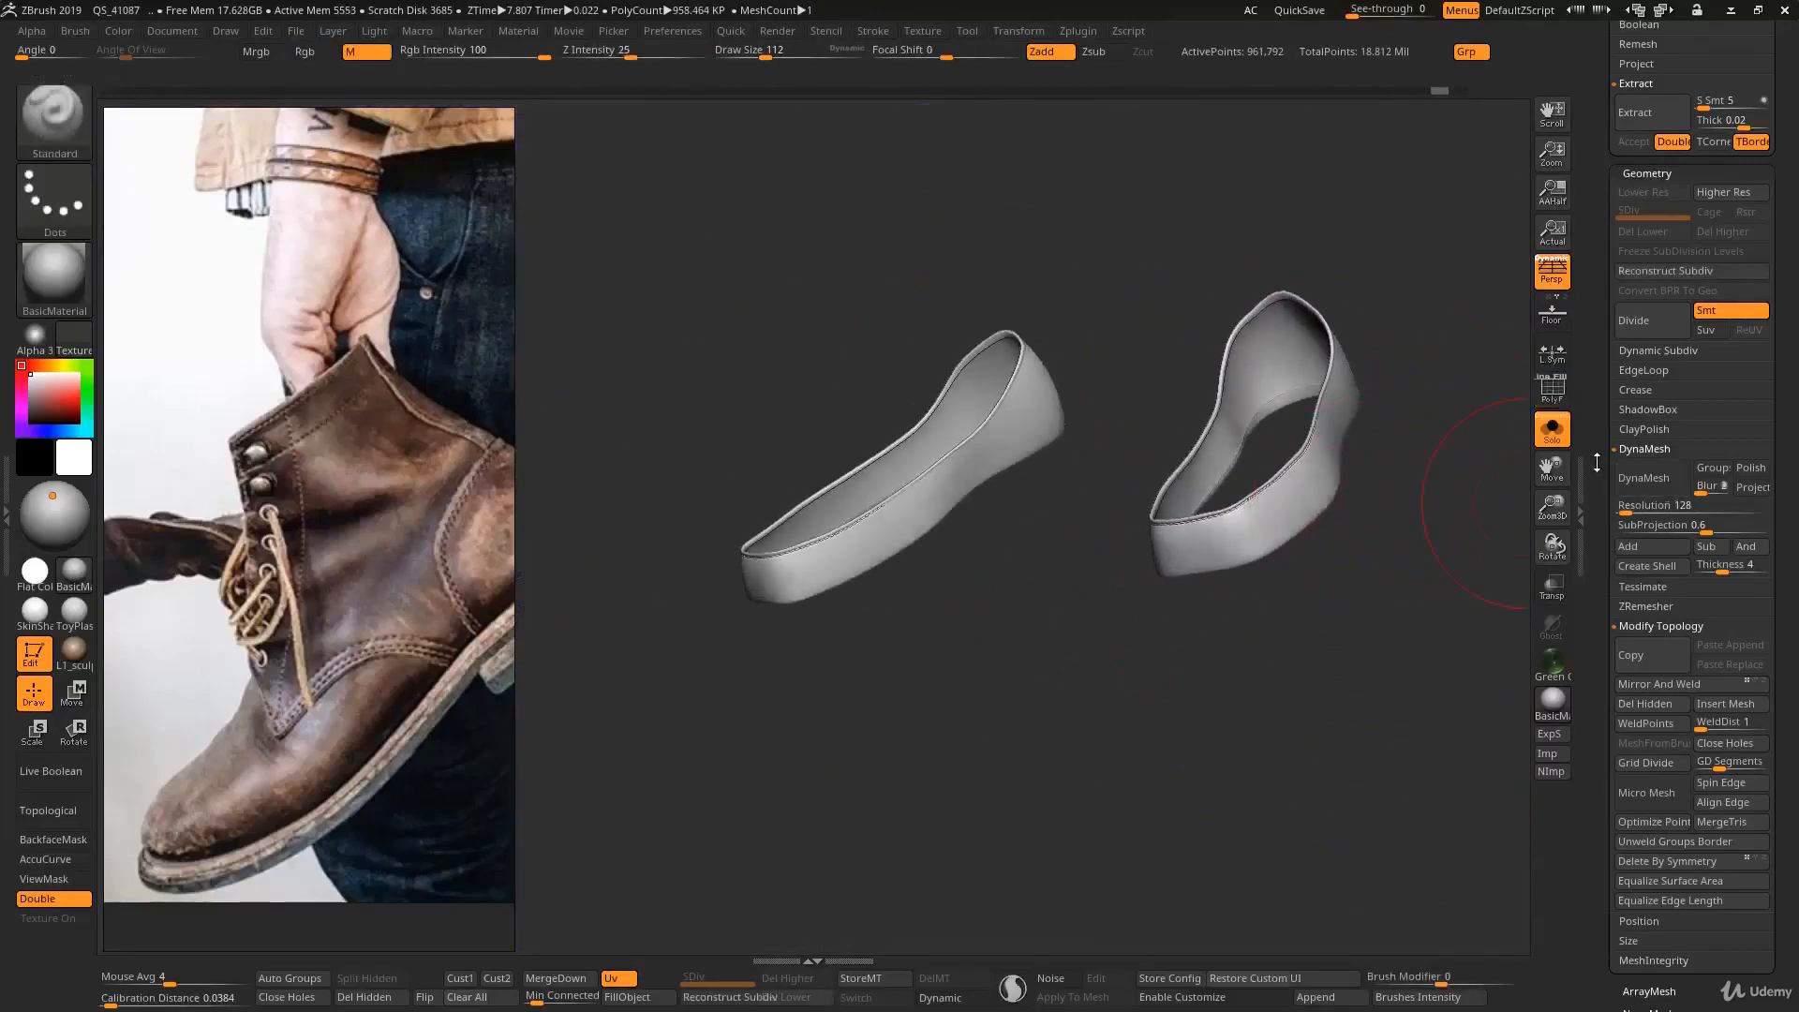
drag(1597, 461, 1594, 973)
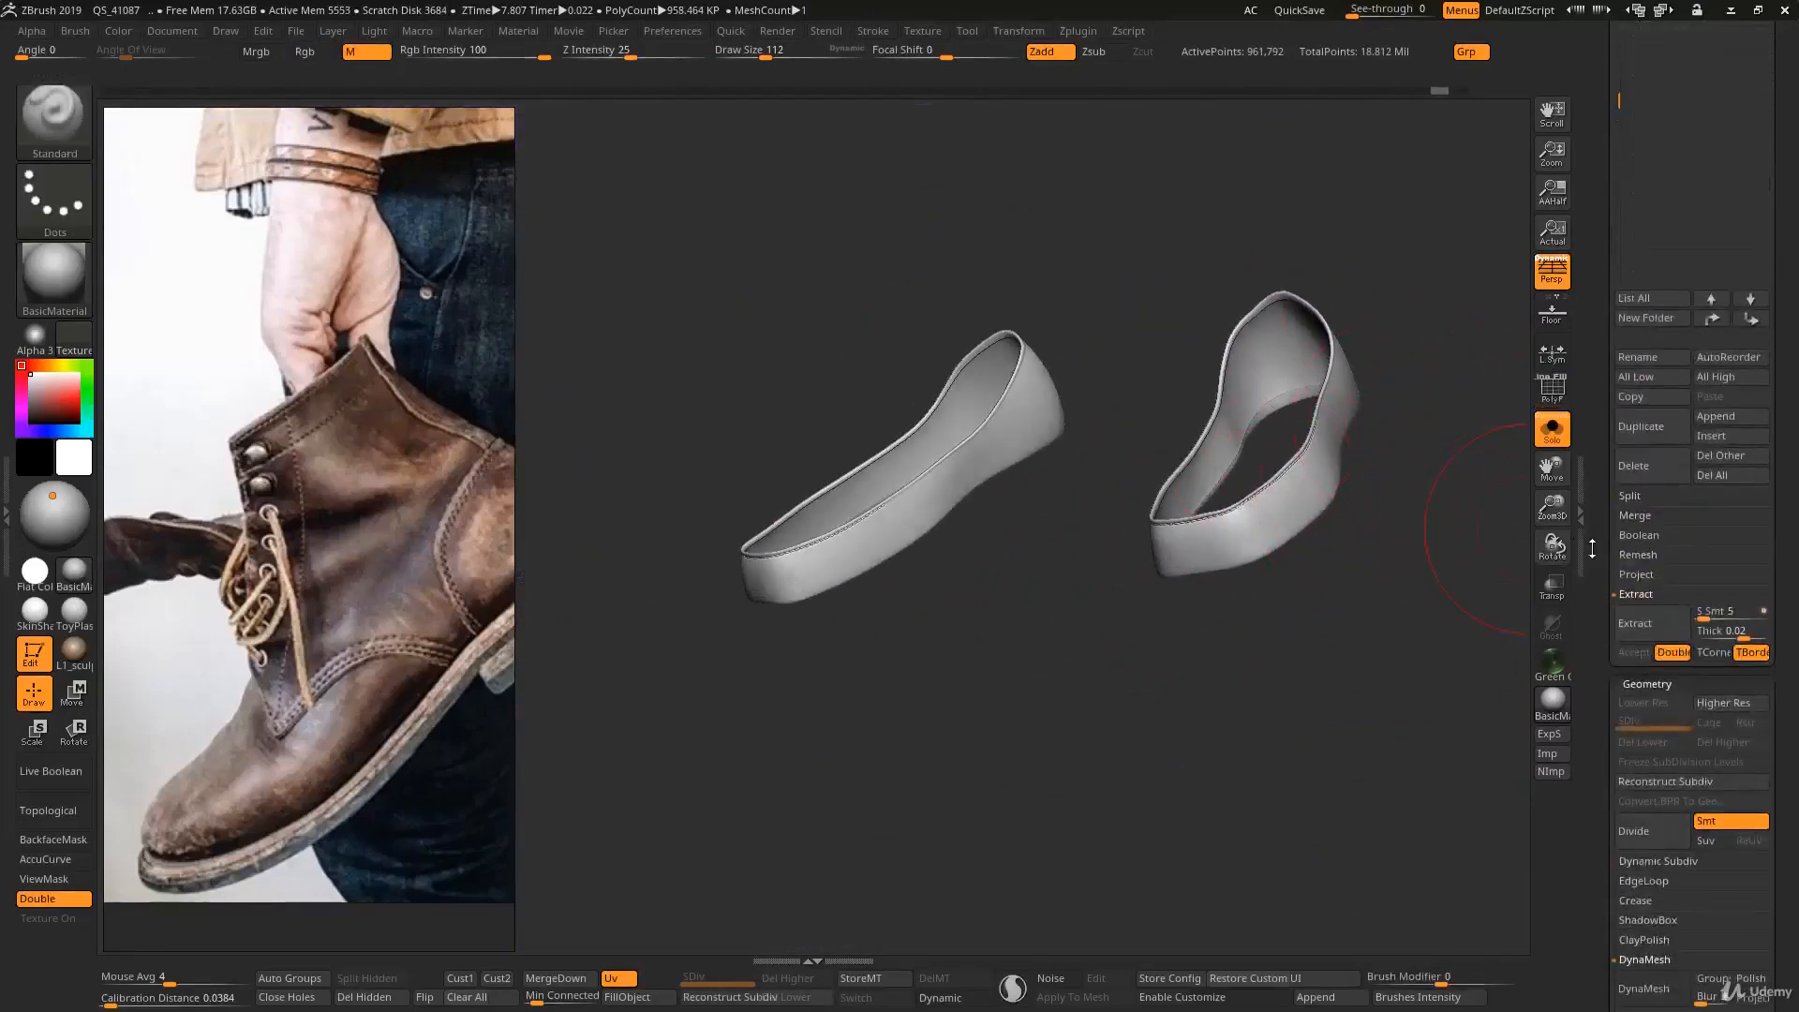
drag(1593, 592, 1592, 495)
alt+right_drag(1331, 497, 1299, 599)
right_drag(1299, 599, 1377, 654)
drag(1617, 629, 1597, 405)
right_drag(1387, 243, 1244, 165)
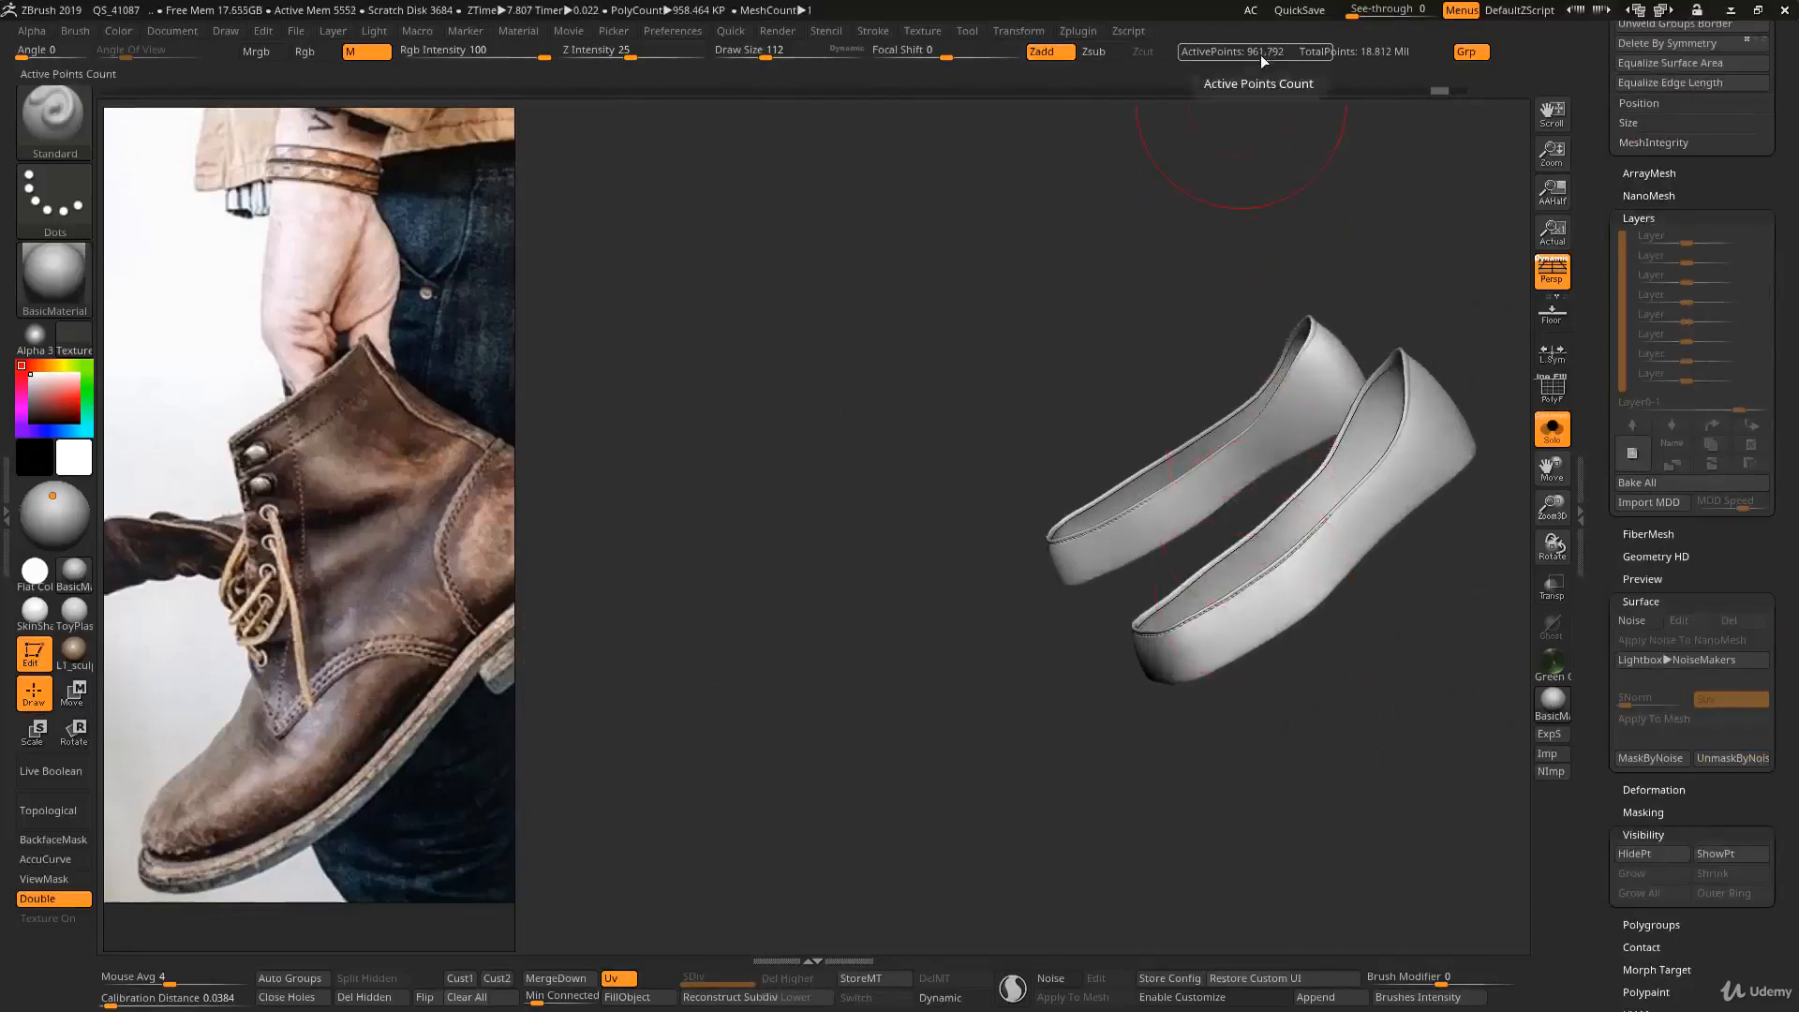
right_drag(1280, 359, 979, 477)
alt+right_drag(1332, 520, 1185, 543)
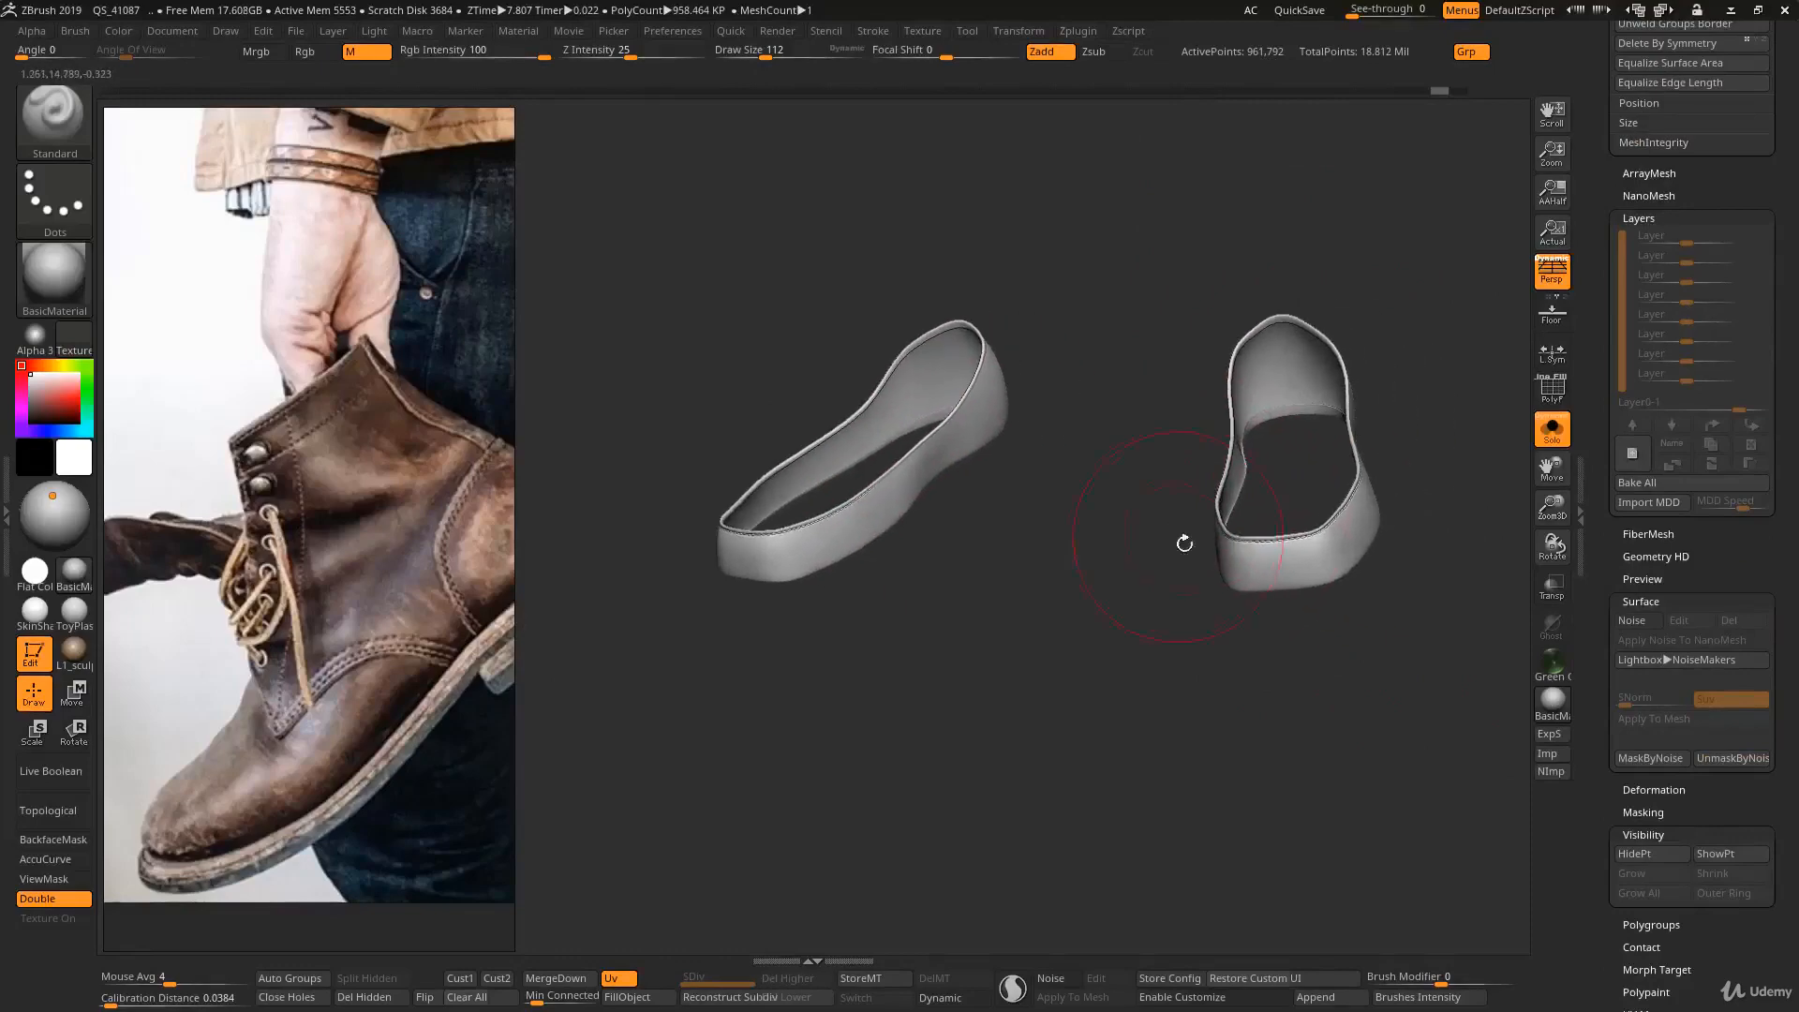
key(shift)
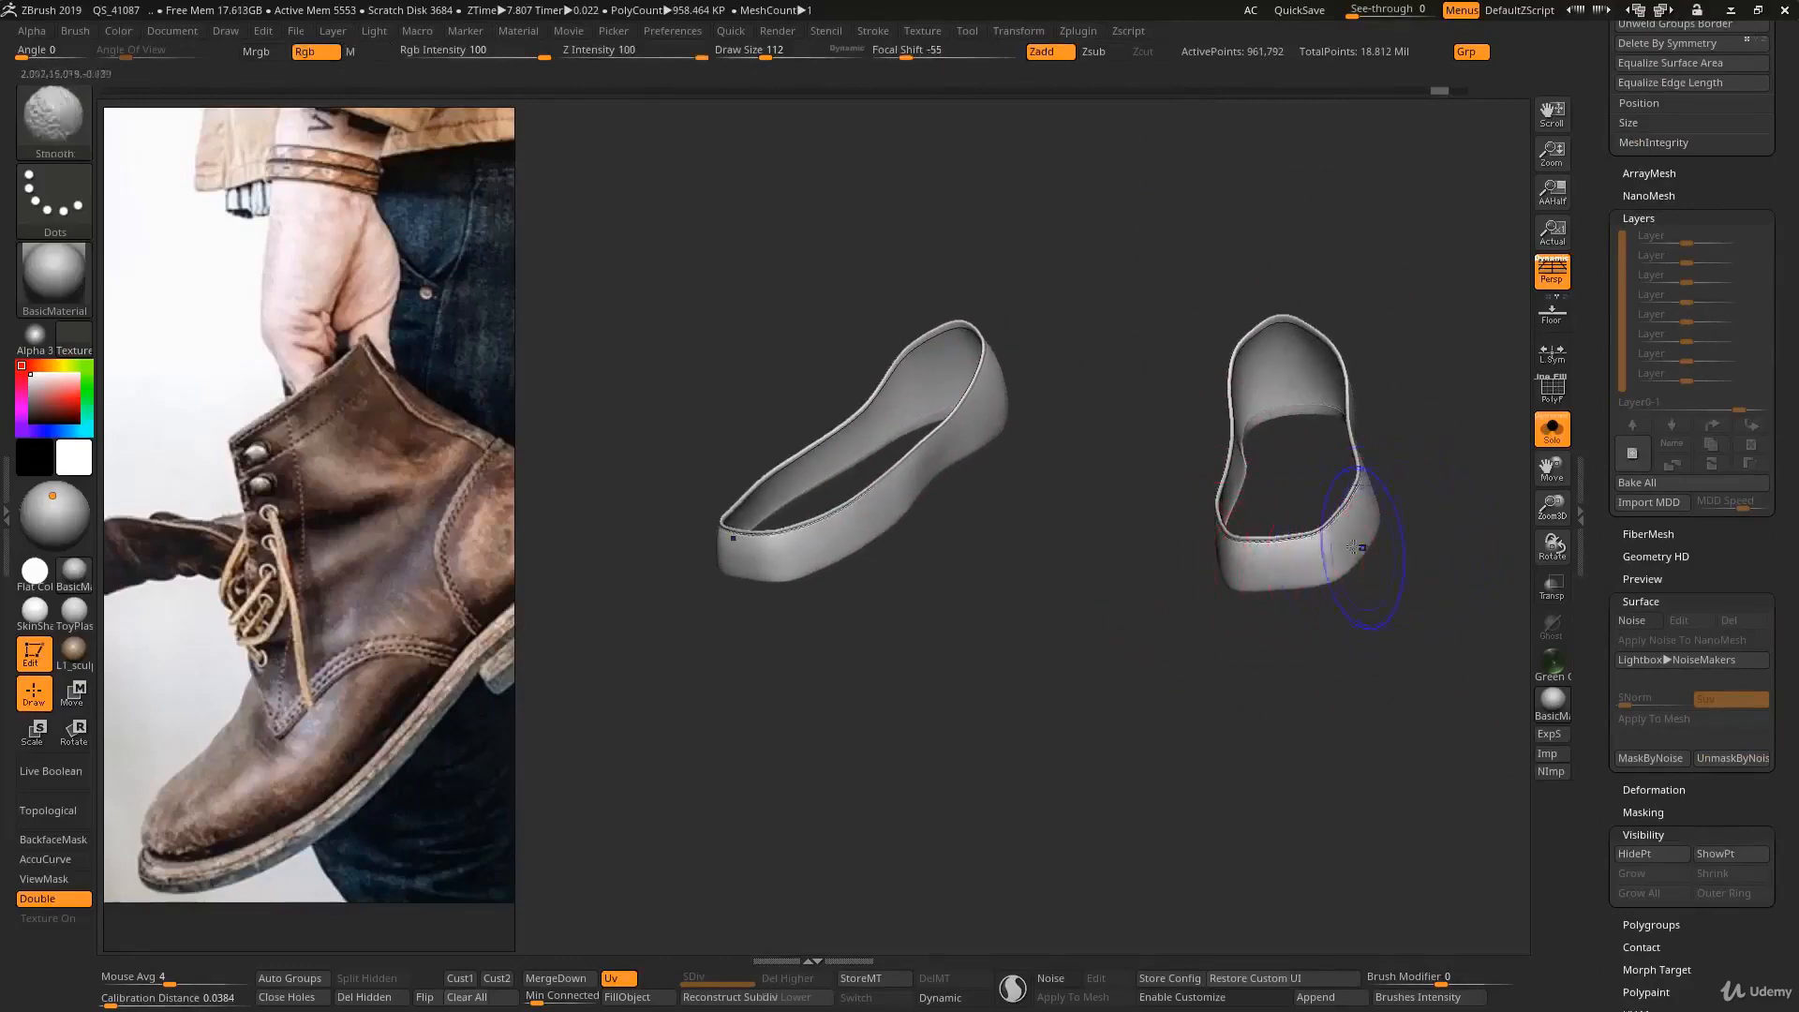
- Try to reconstruct a lower subdivision level on the mirrored pair, and undo the mirroring to return to the single band
mouse_move(1602, 365)
mouse_down()
mouse_move(1583, 602)
mouse_move(1610, 544)
mouse_up()
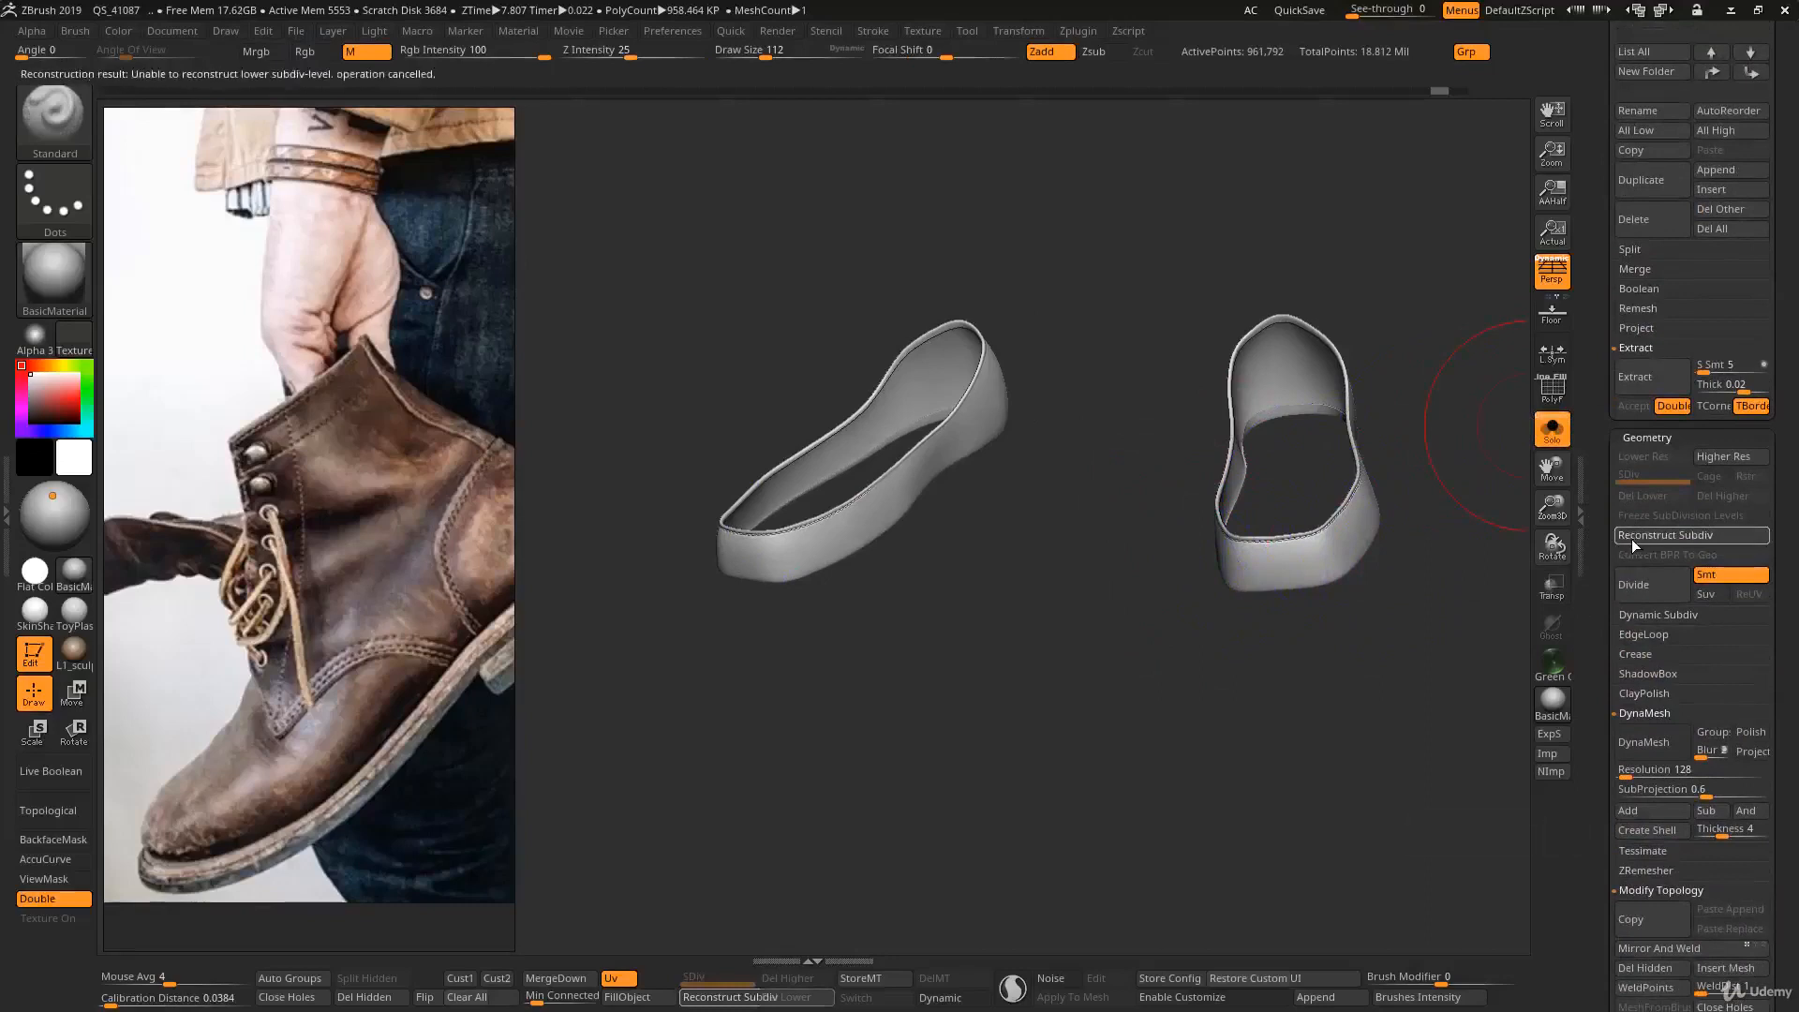
alt+right_drag(1281, 566, 1321, 569)
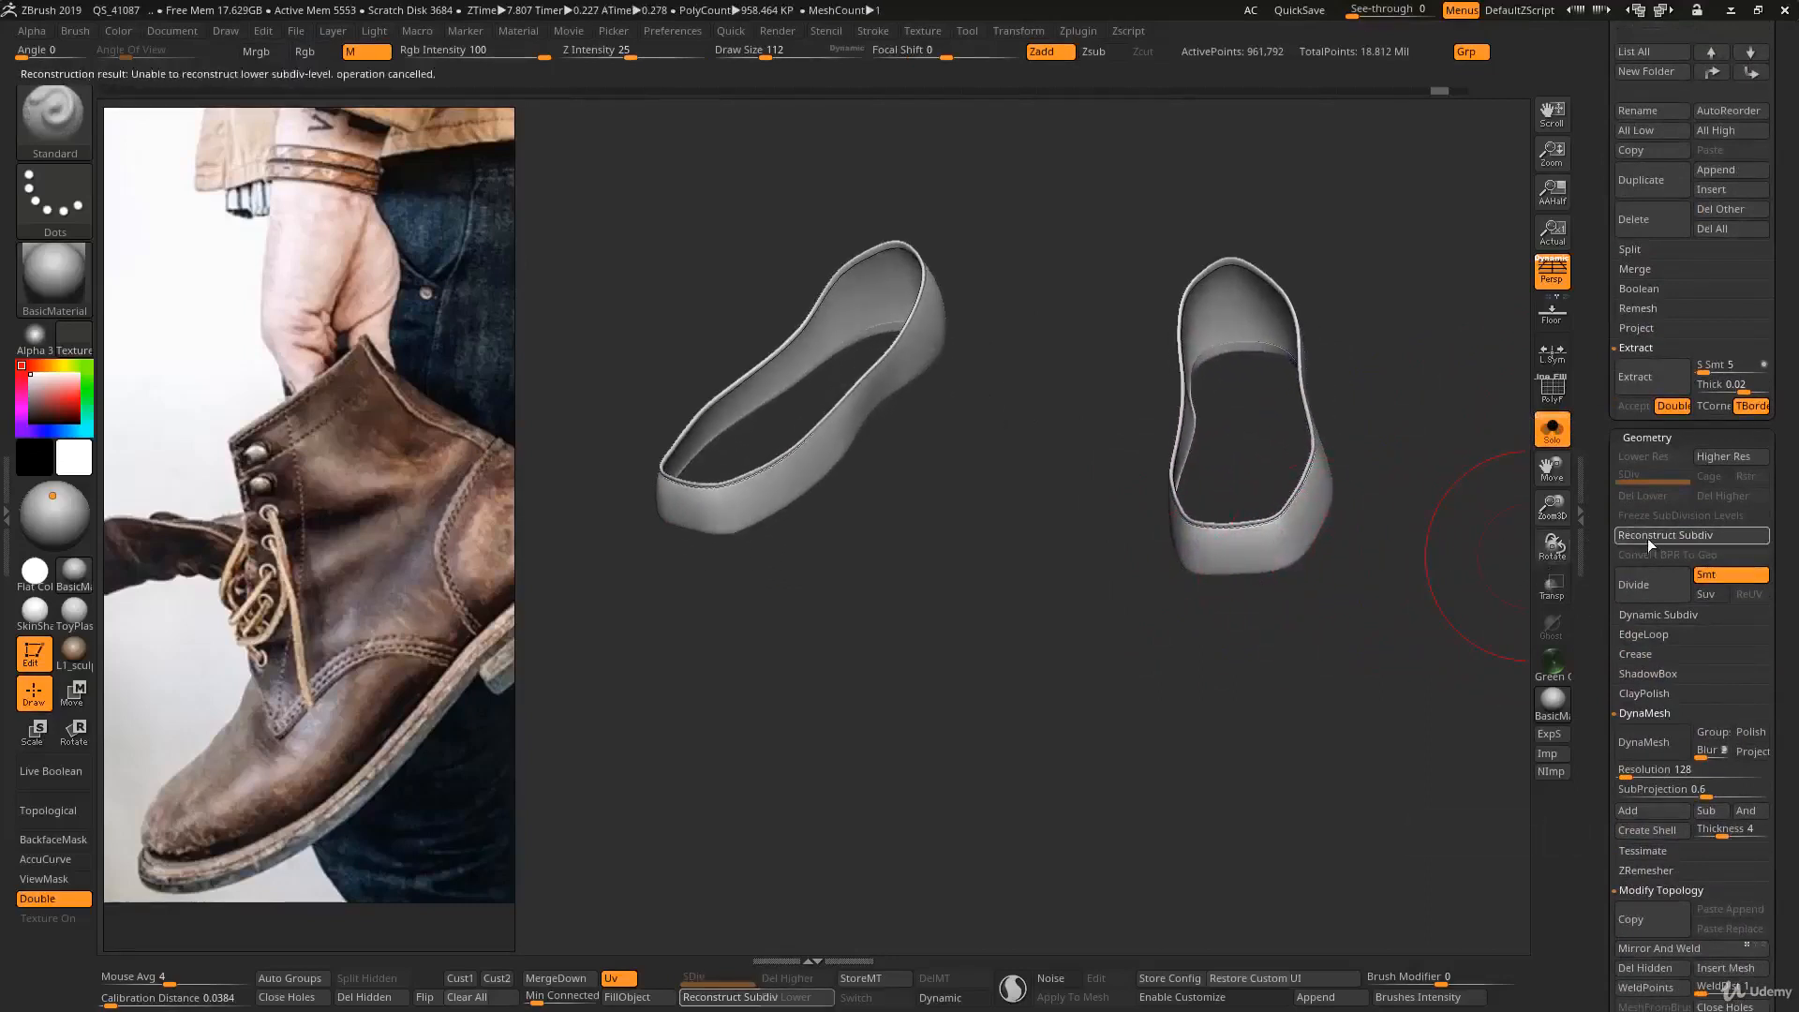
key(ctrl)
ctrl+shift+click(1290, 566)
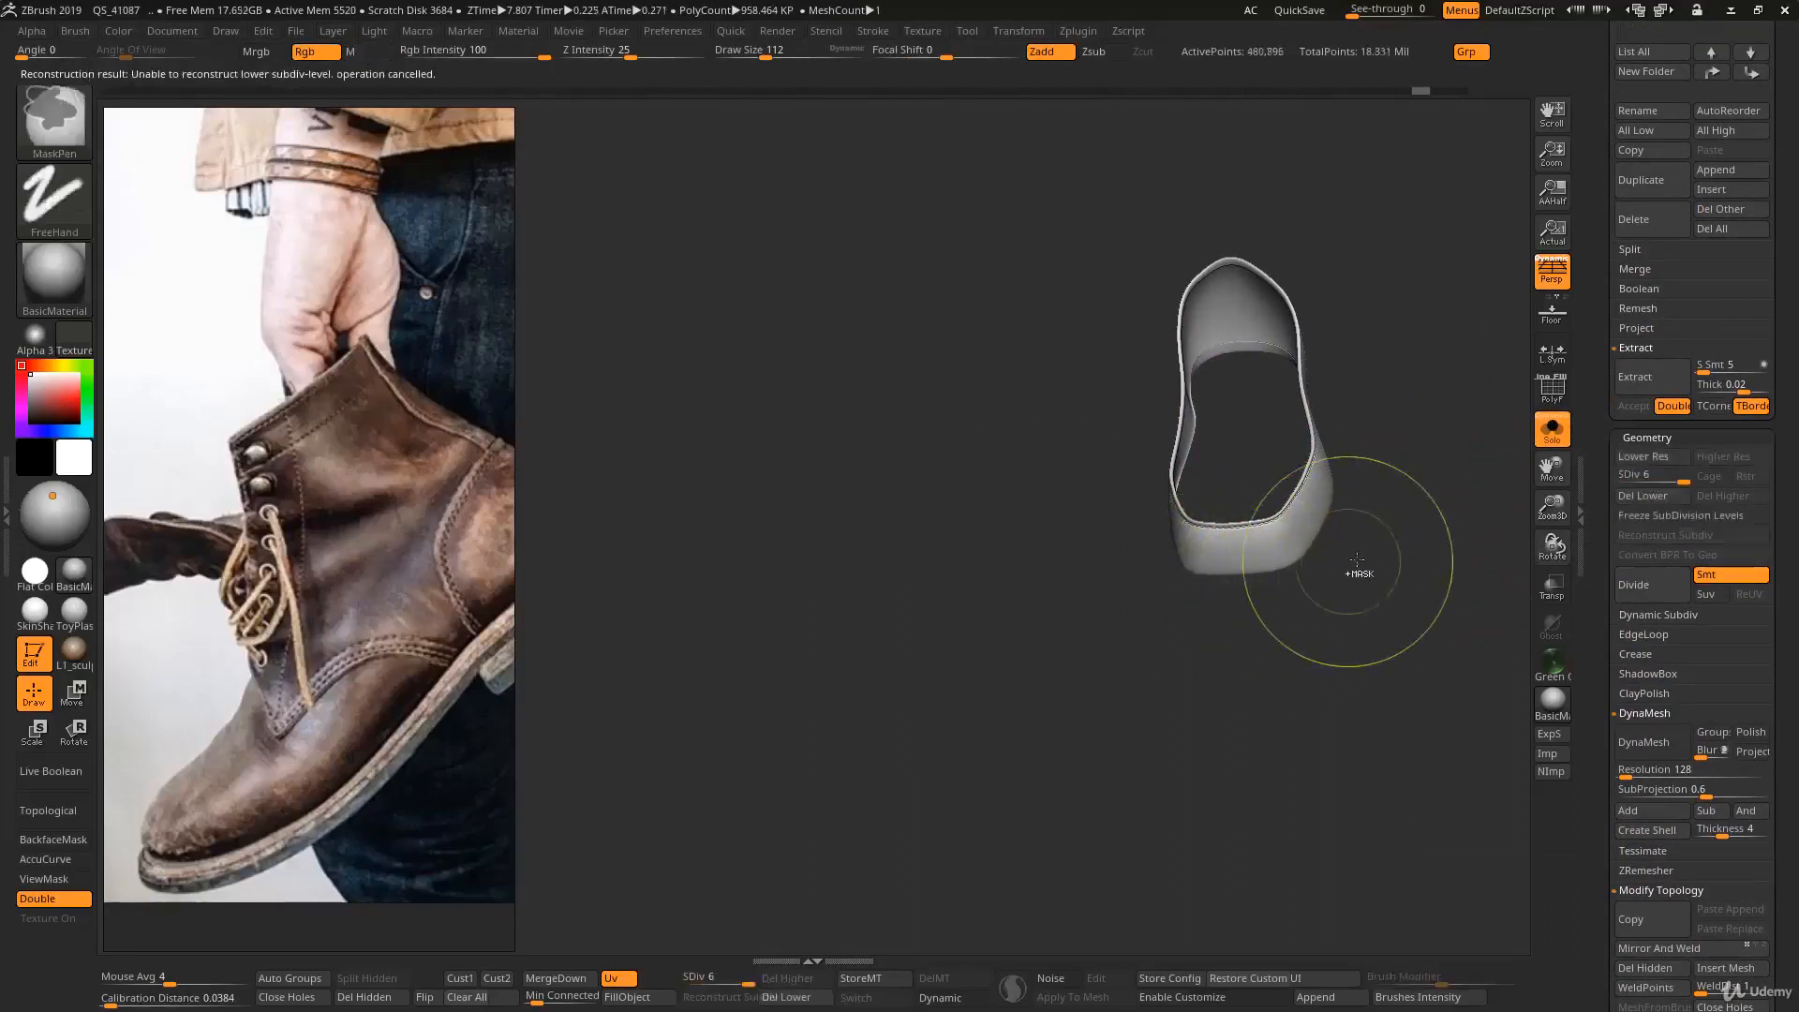
alt+right_drag(1334, 488, 1306, 482)
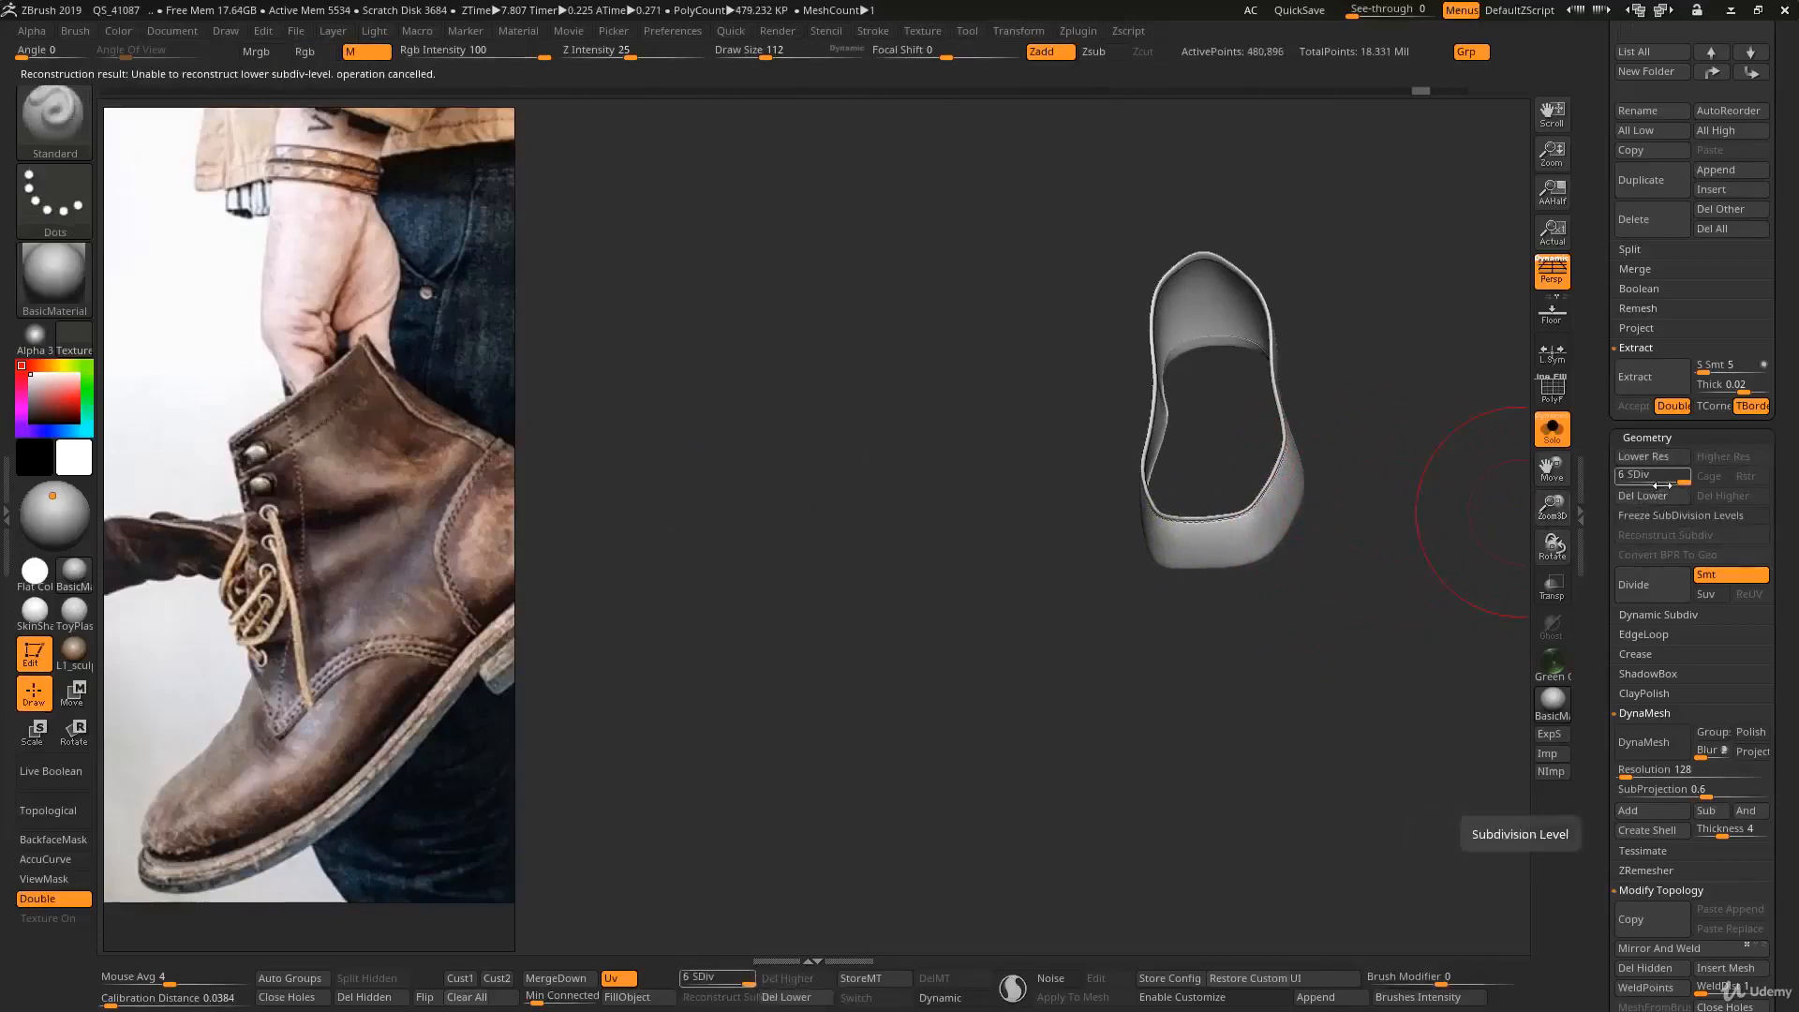
mouse_move(1244, 452)
alt+right_down()
mouse_move(1205, 494)
mouse_move(1277, 397)
mouse_move(1237, 462)
mouse_move(1252, 393)
alt+right_up()
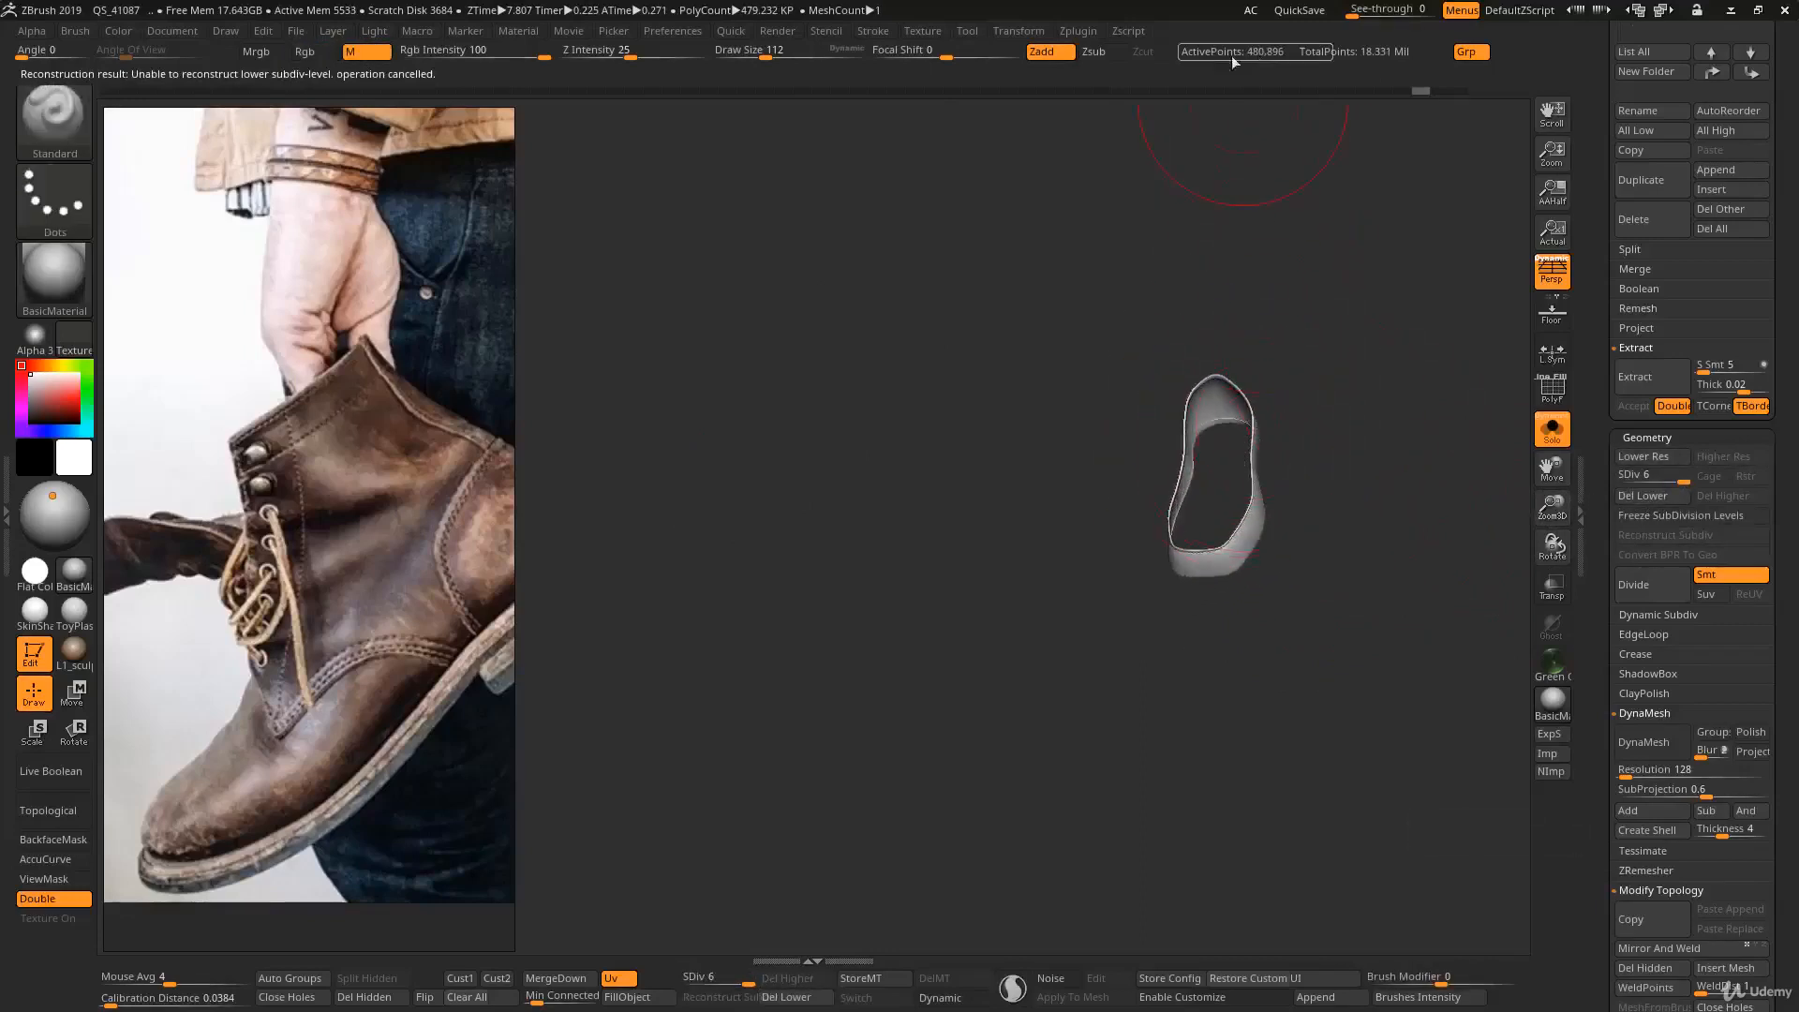
- Mirror the single band again across the X axis with the option to merge into one SubTool
click(1079, 32)
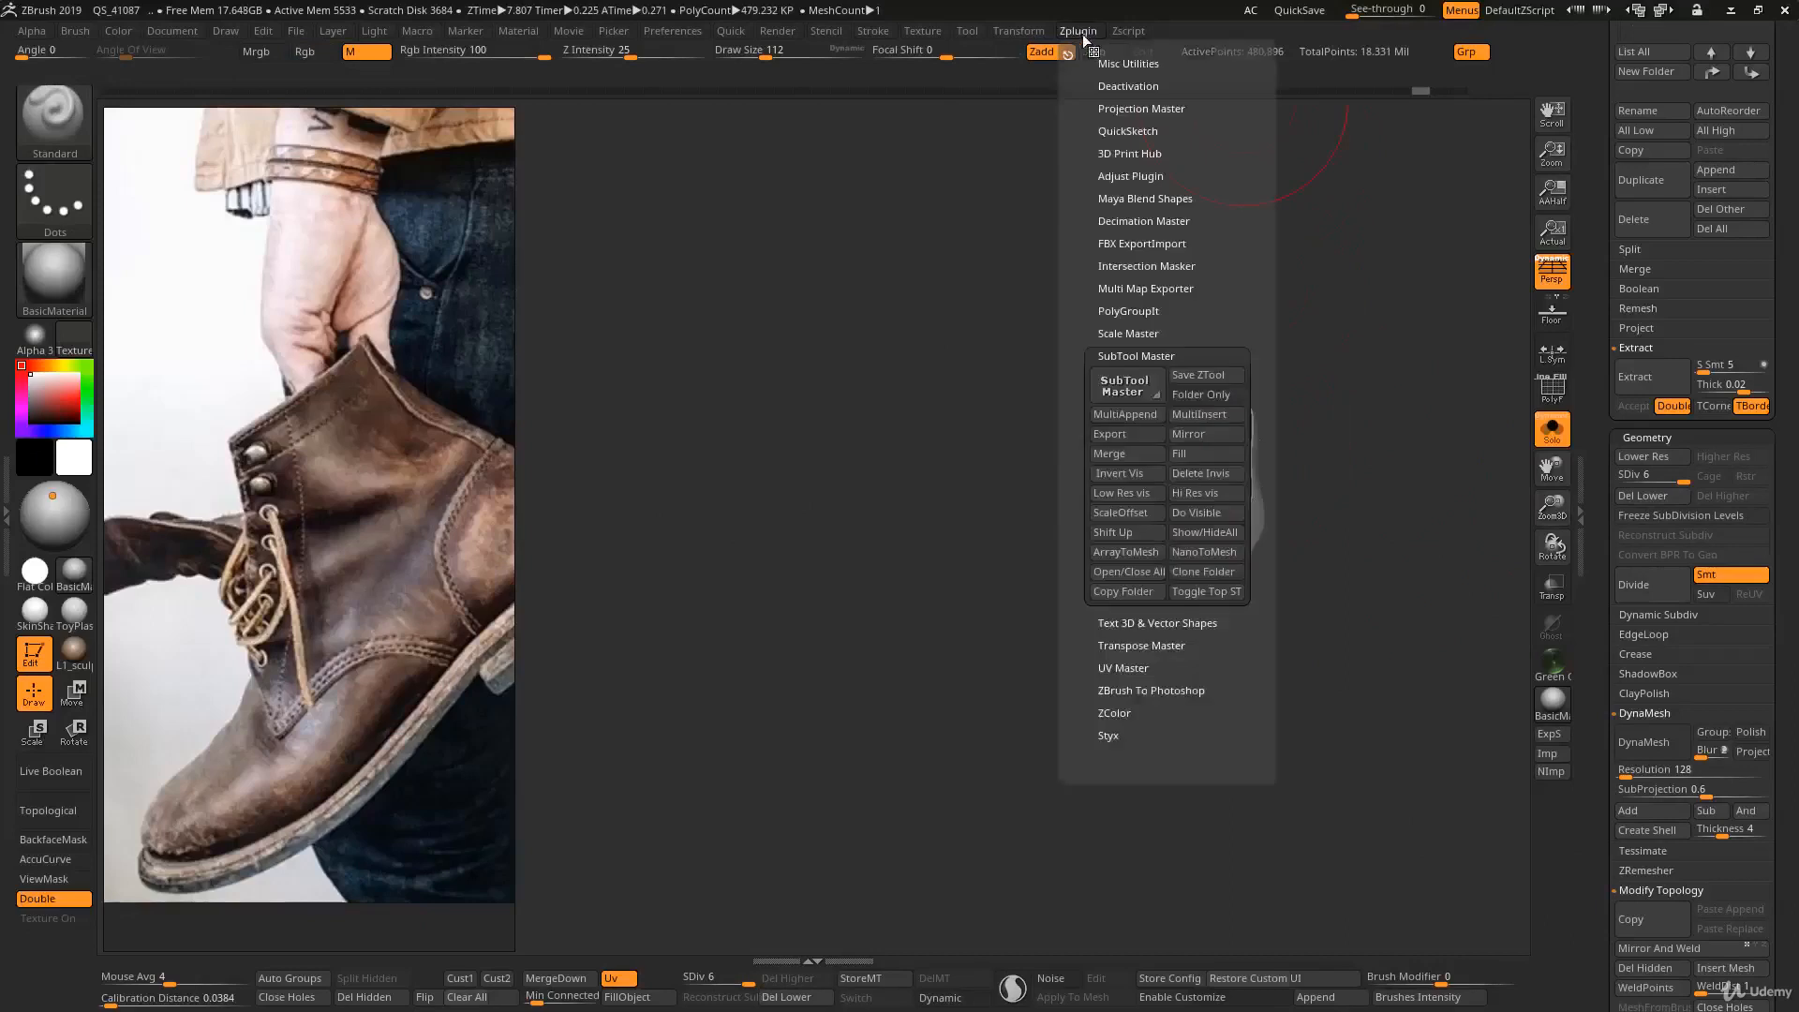
click(1191, 433)
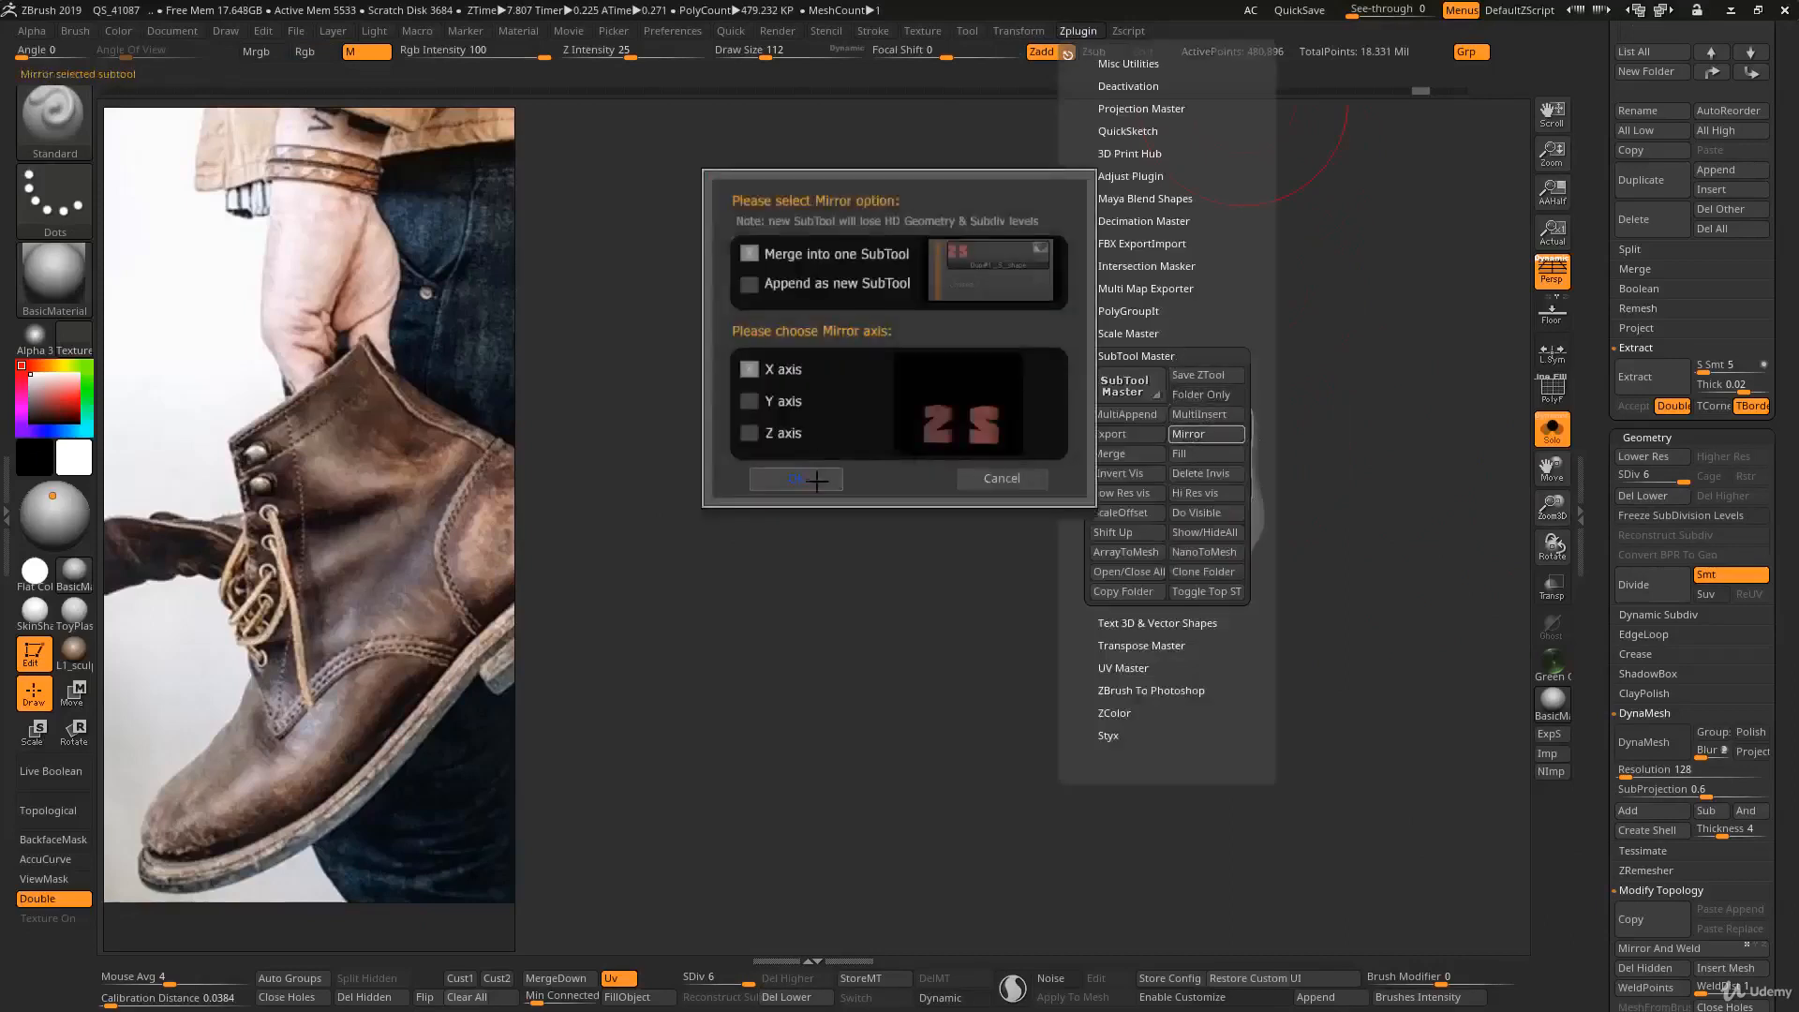
click(795, 478)
click(873, 304)
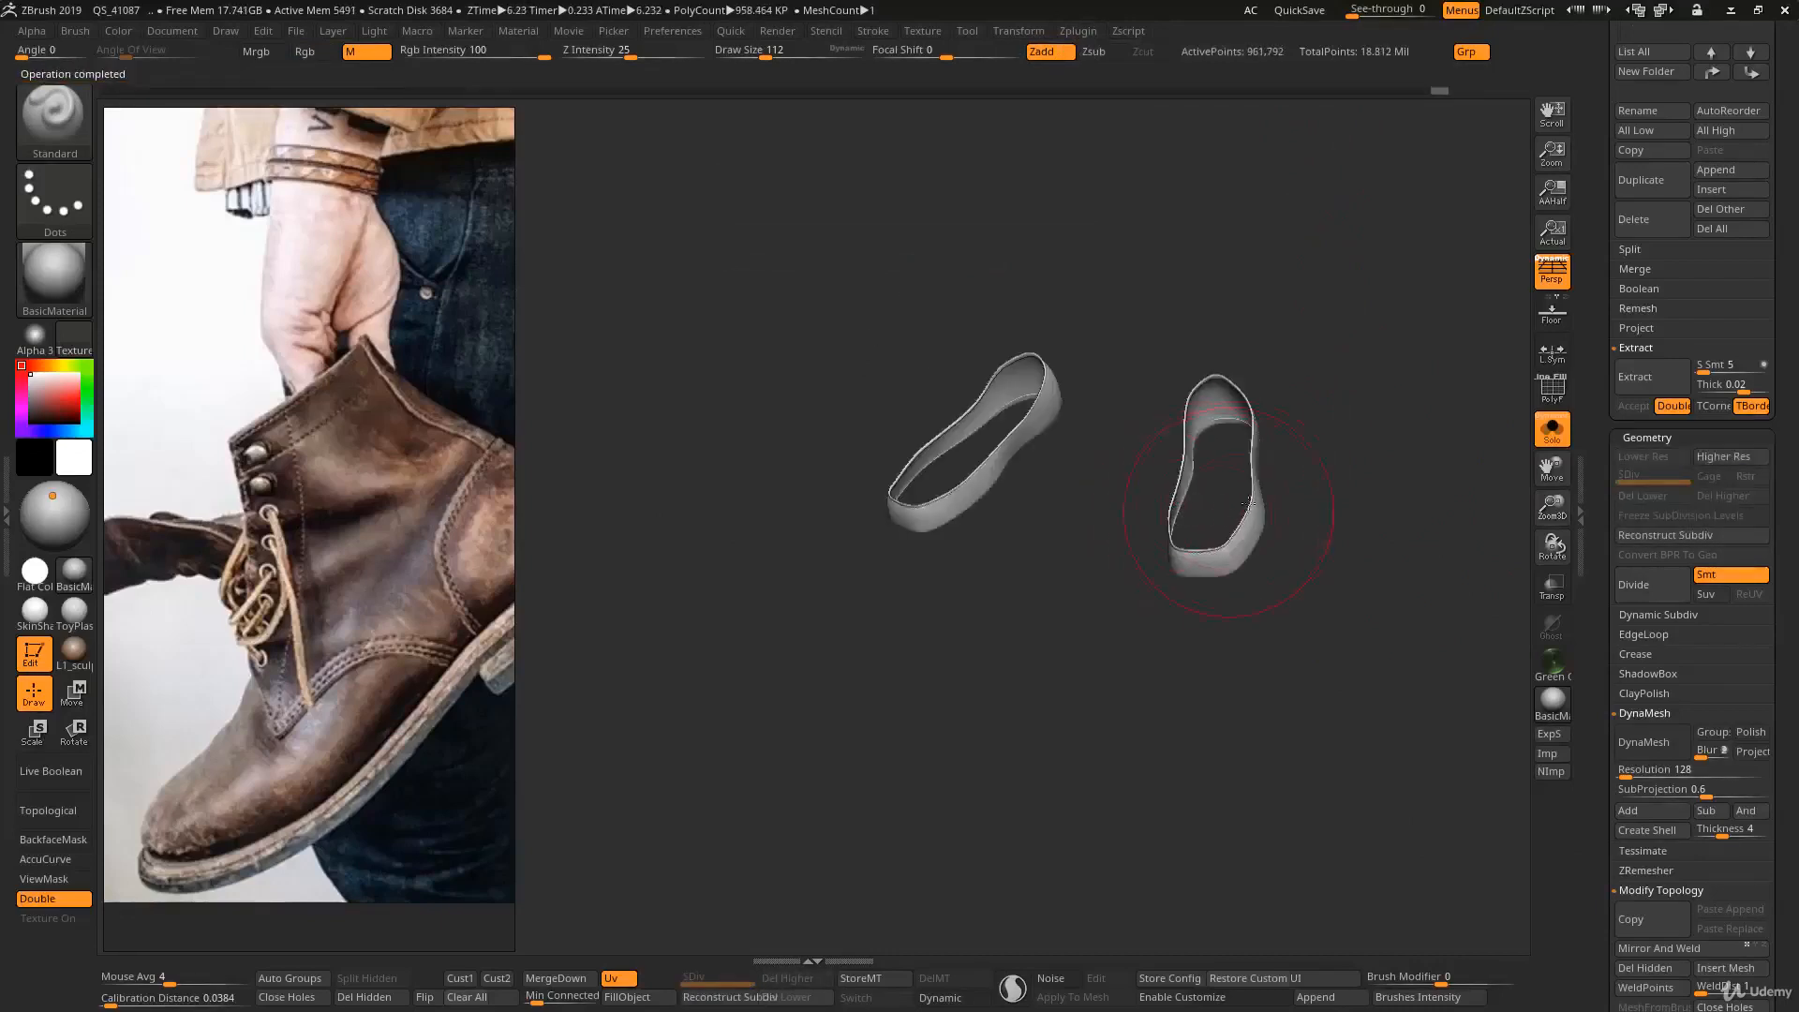
- Undo the mirroring and the subdivision reconstruction, back to the single high-resolution band without subdivision levels
key(ctrl+z)
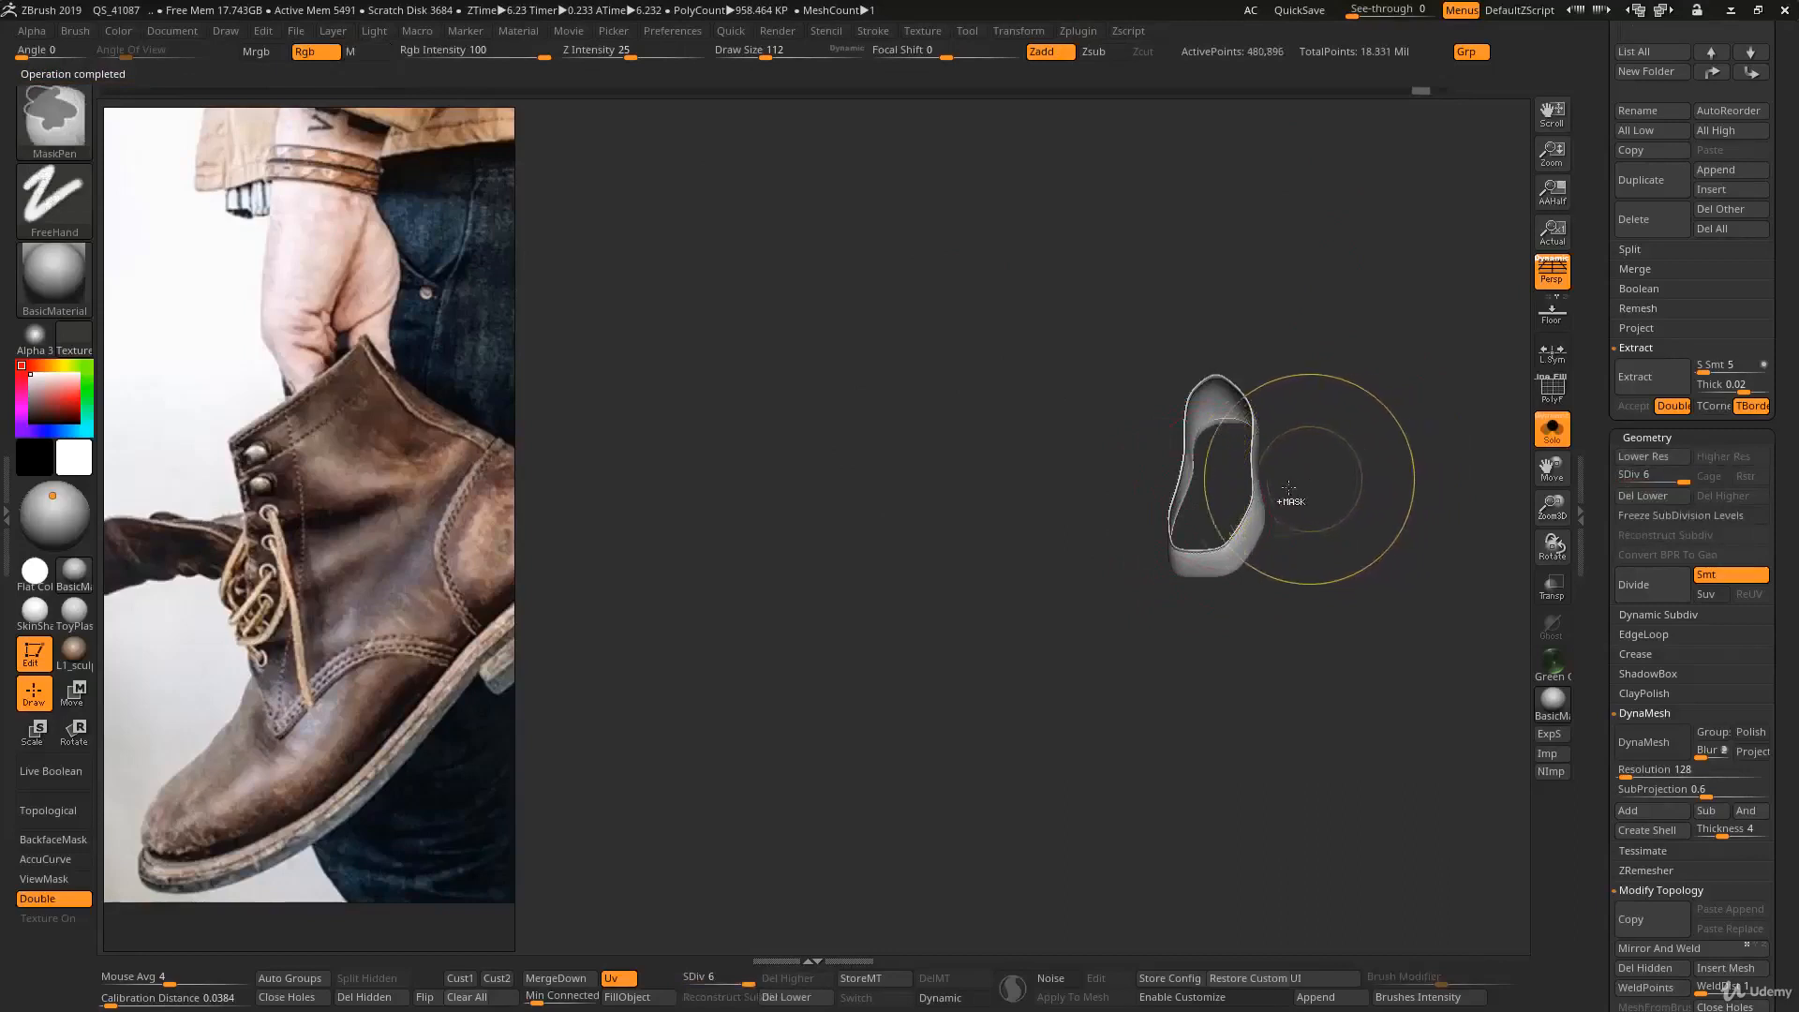
ctrl+shift+click(1383, 519)
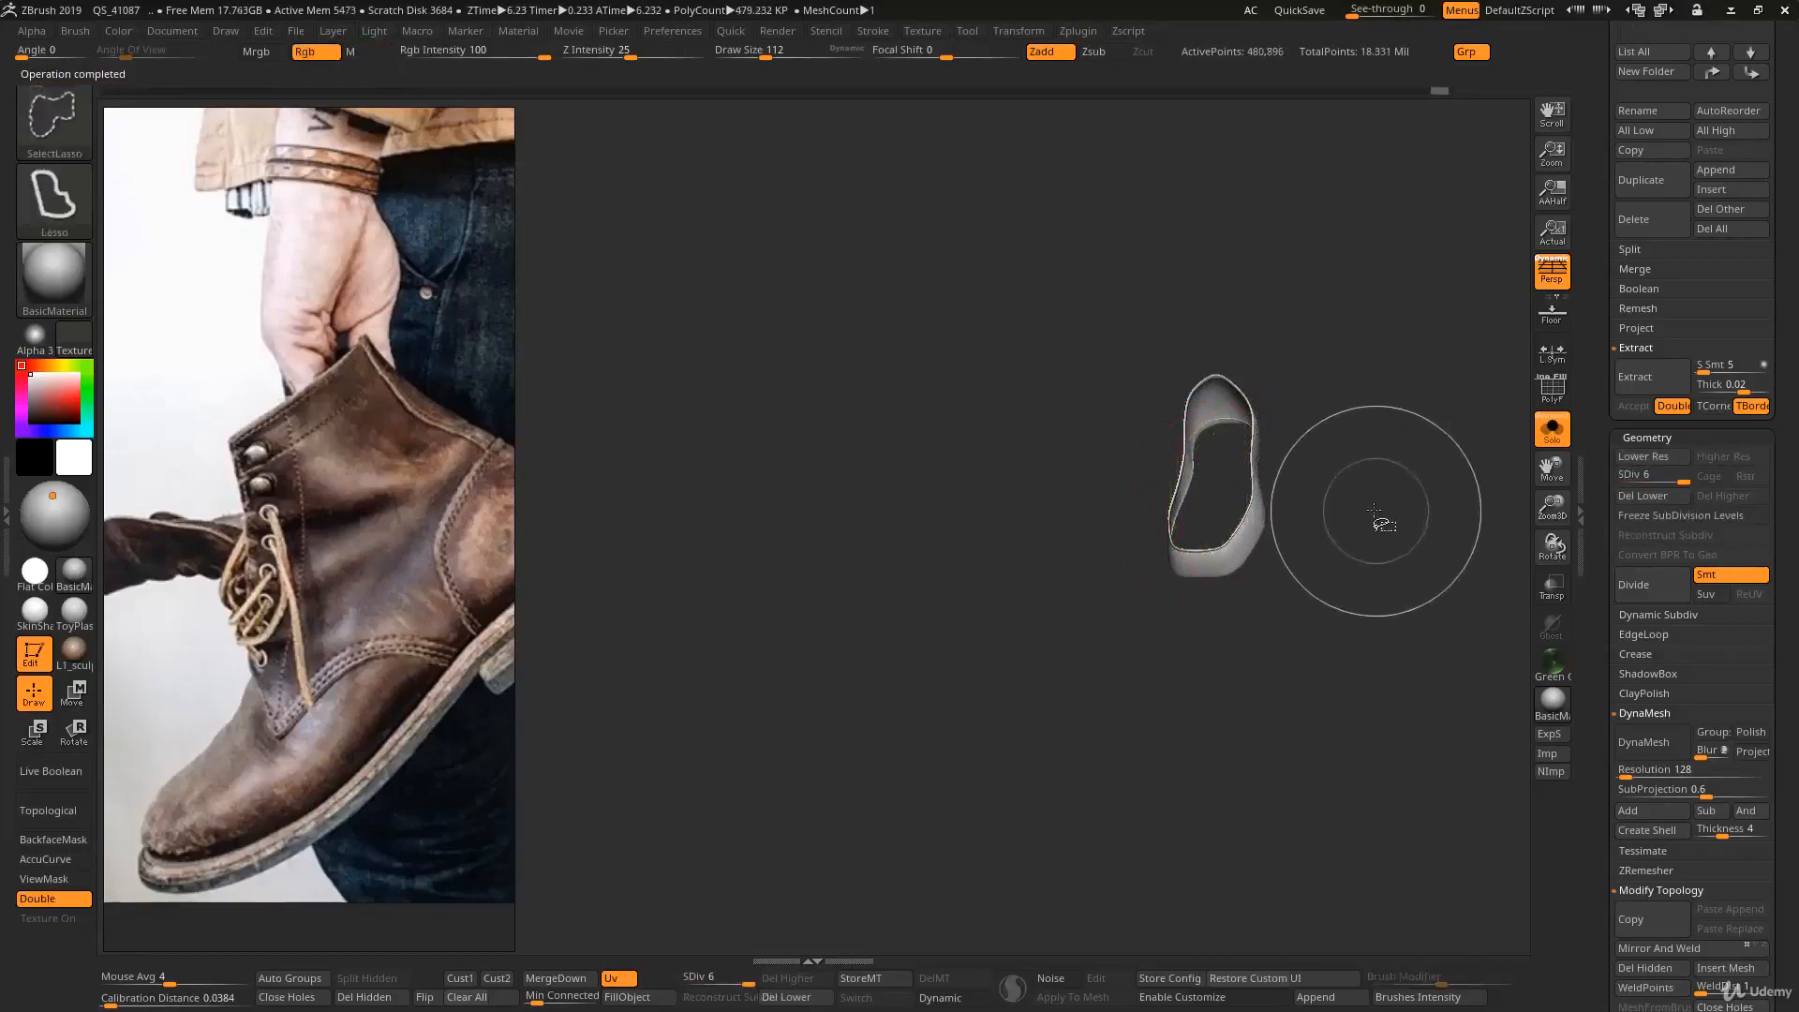
ctrl+shift+click(1366, 519)
key(ctrl+z)
key(ctrl+z)
key(ctrl+z)
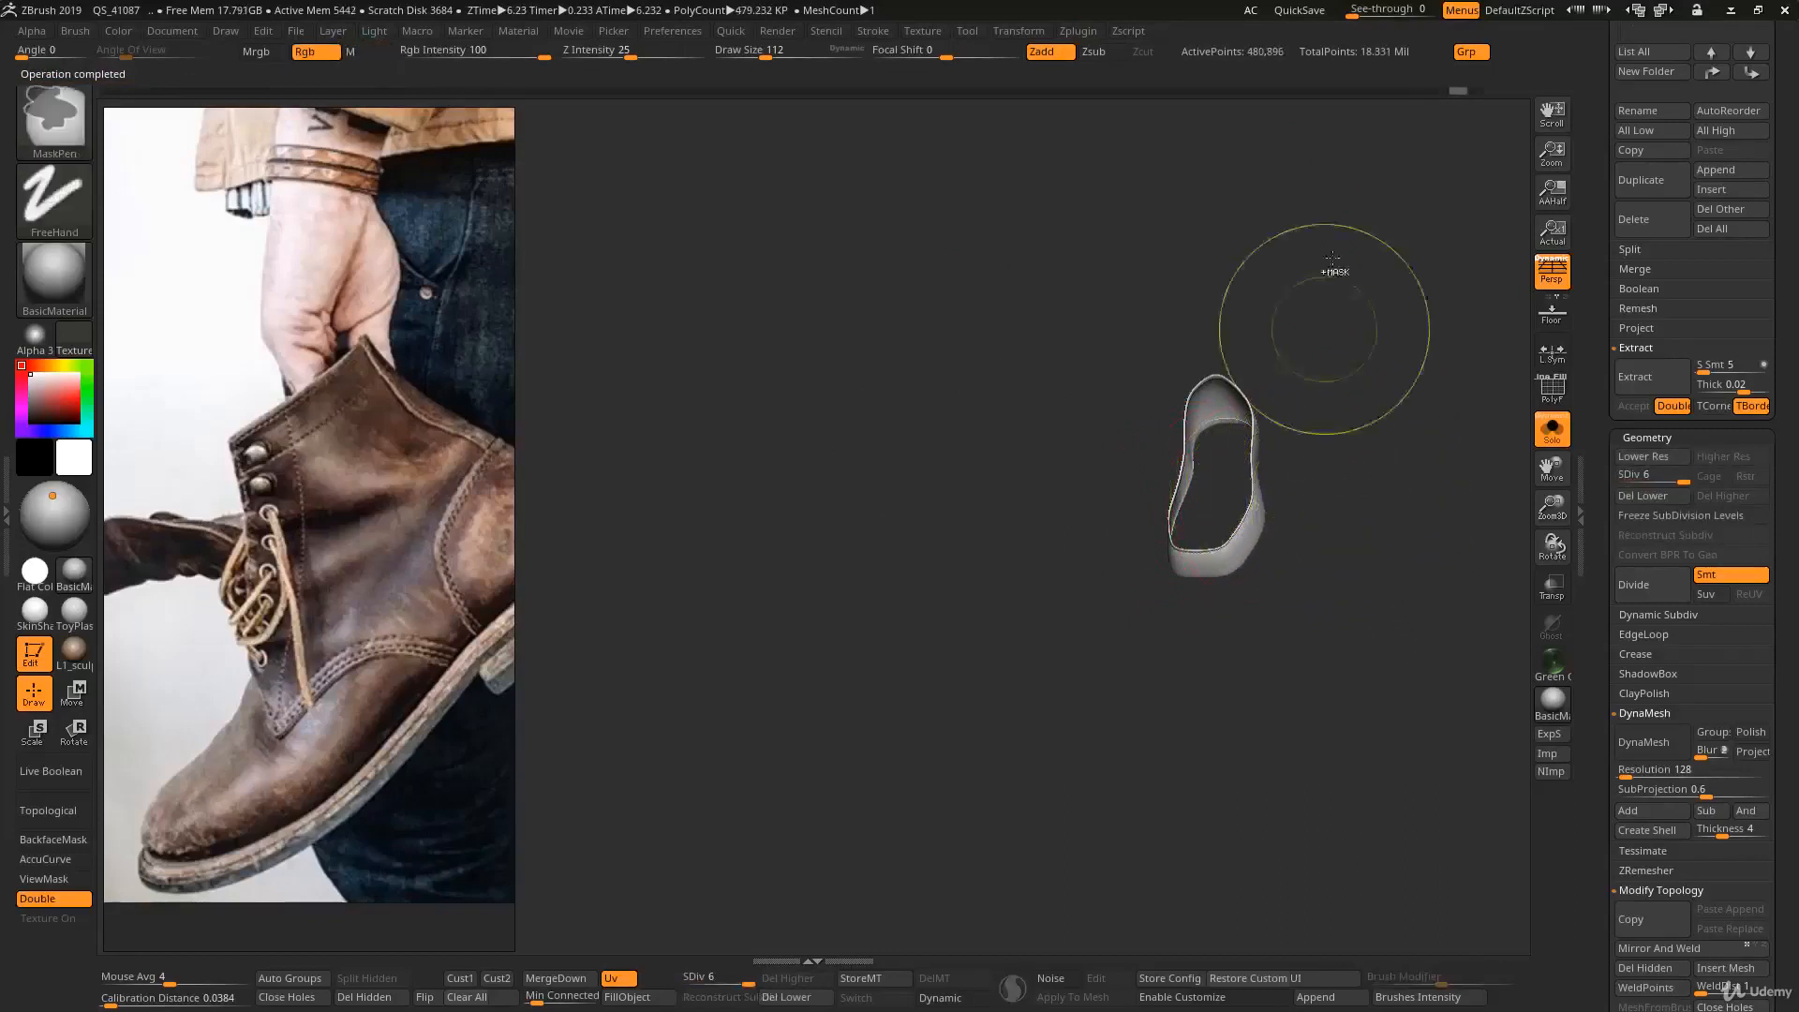
key(ctrl+z)
key(ctrl+z)
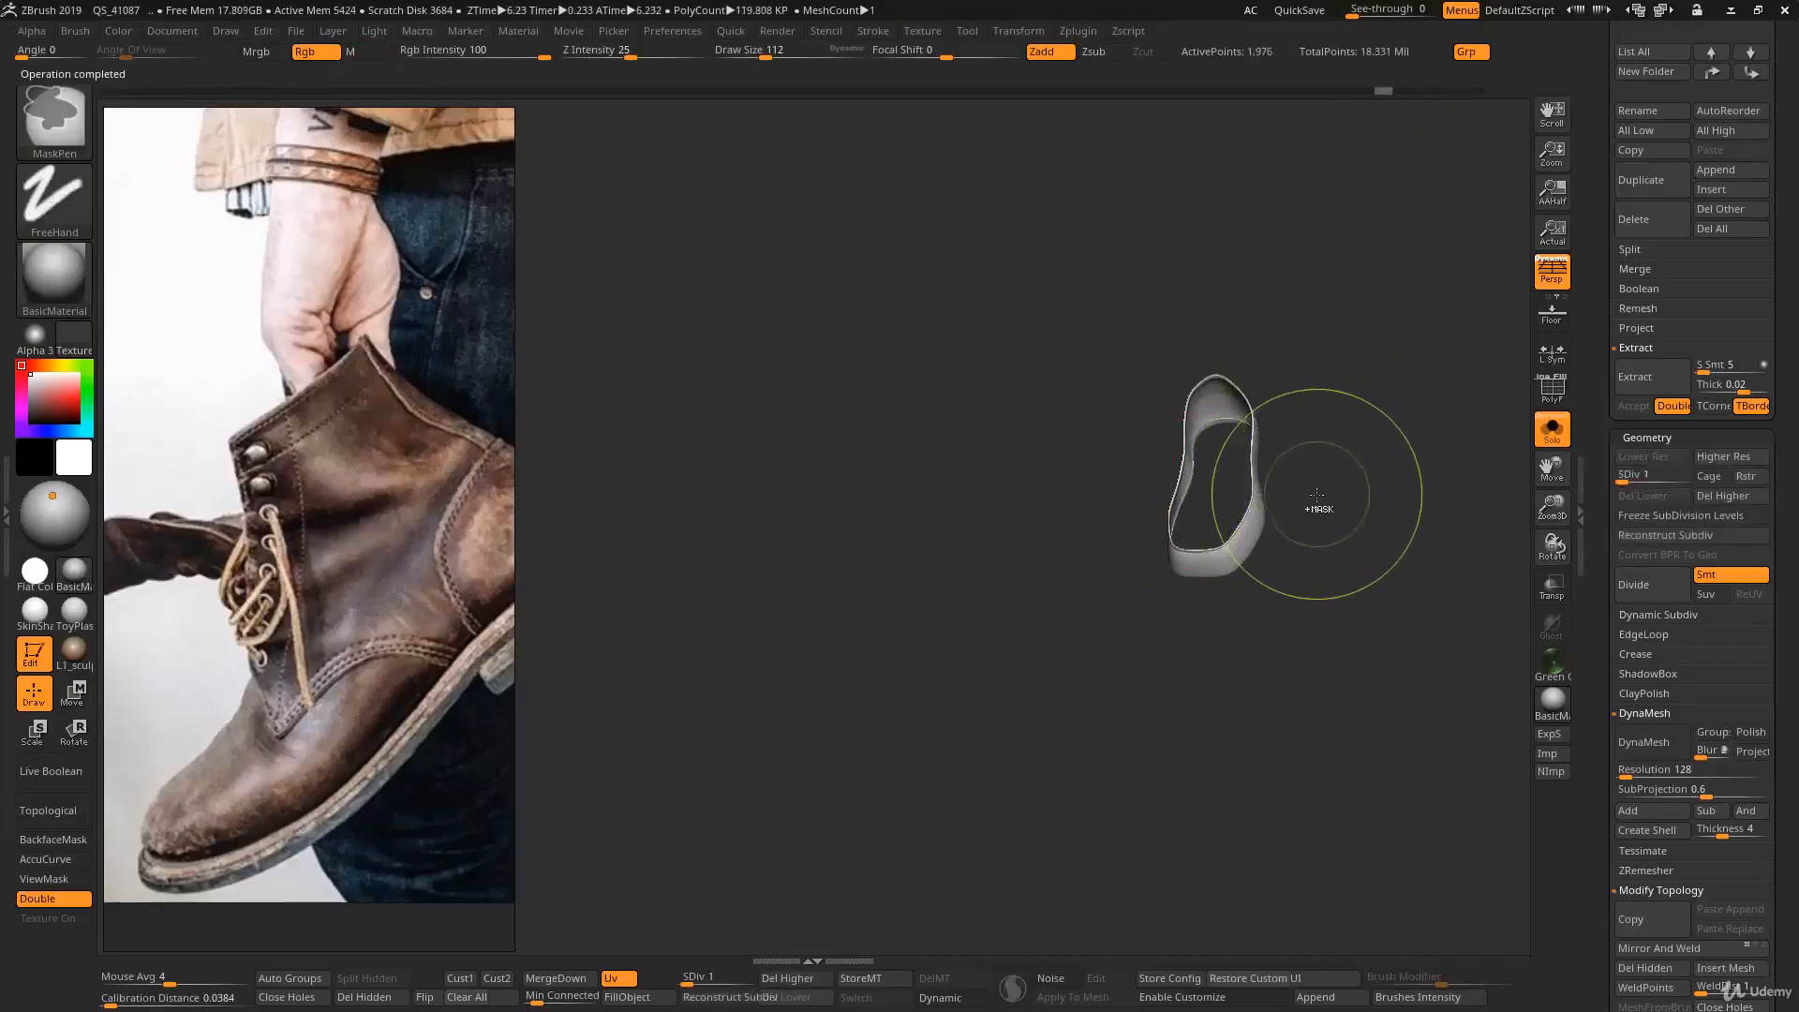
key(ctrl+z)
key(ctrl+z)
key(ctrl+z)
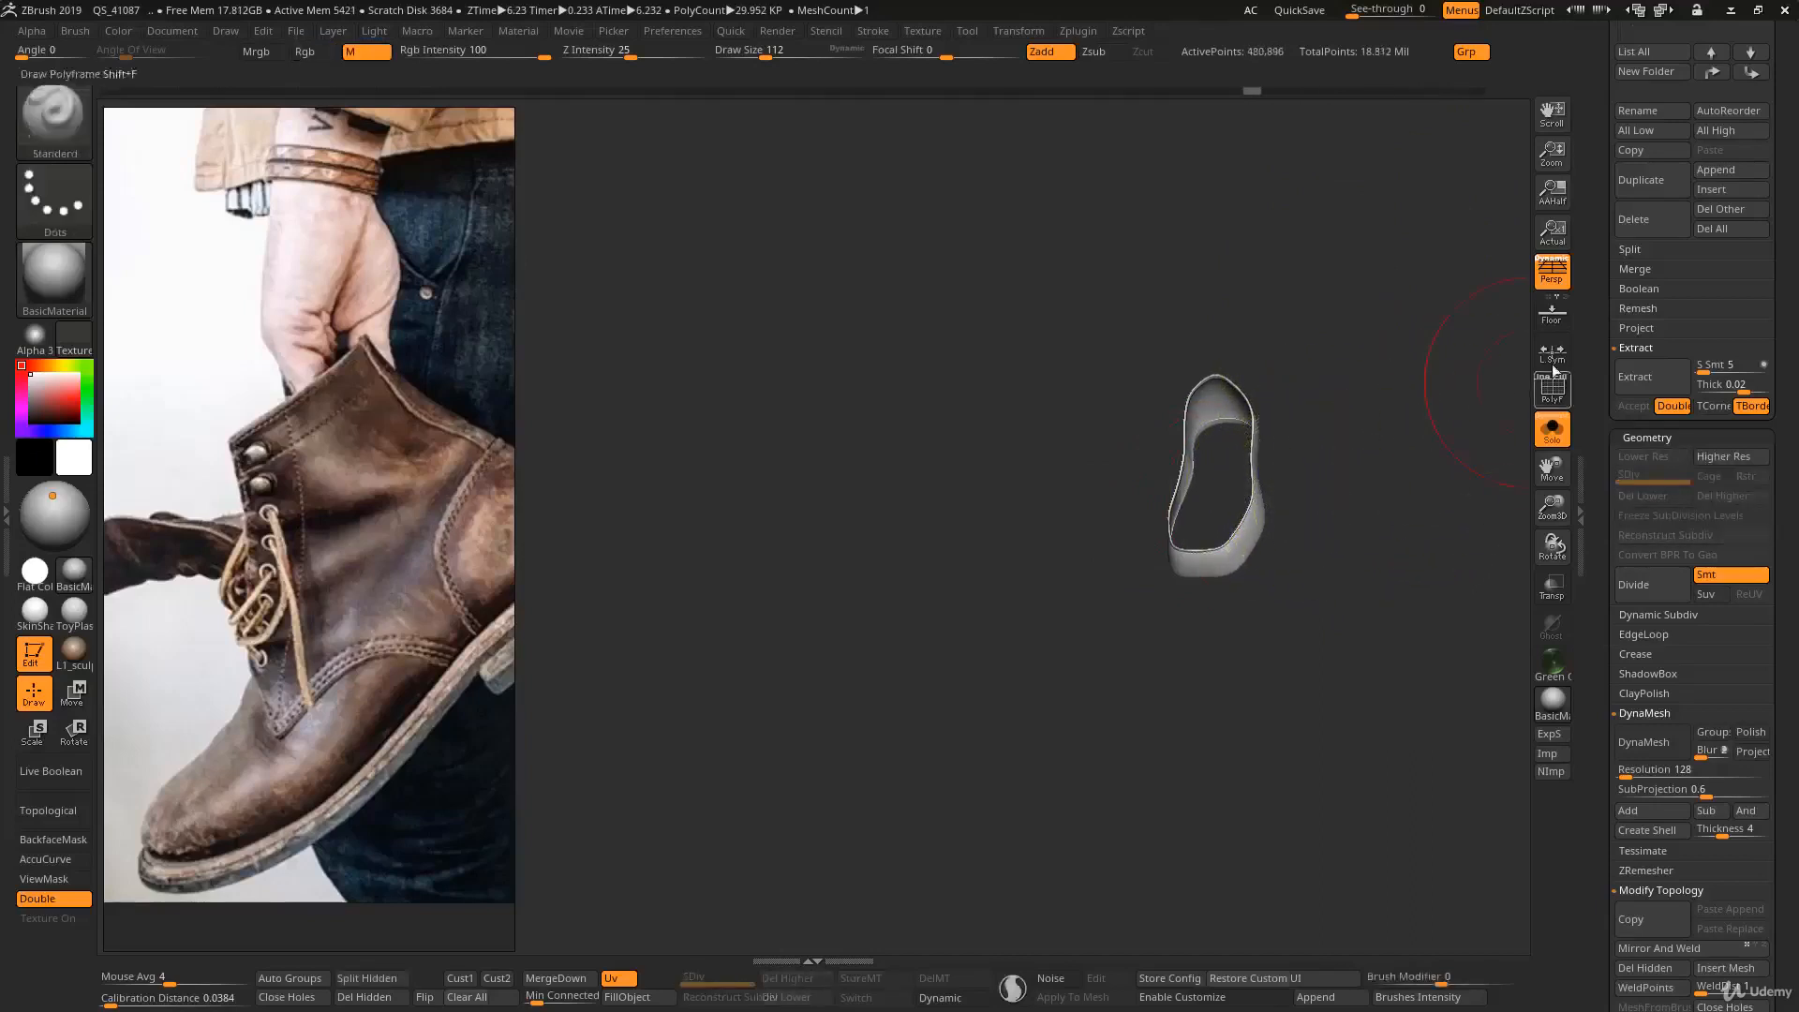
drag(1599, 324, 1610, 499)
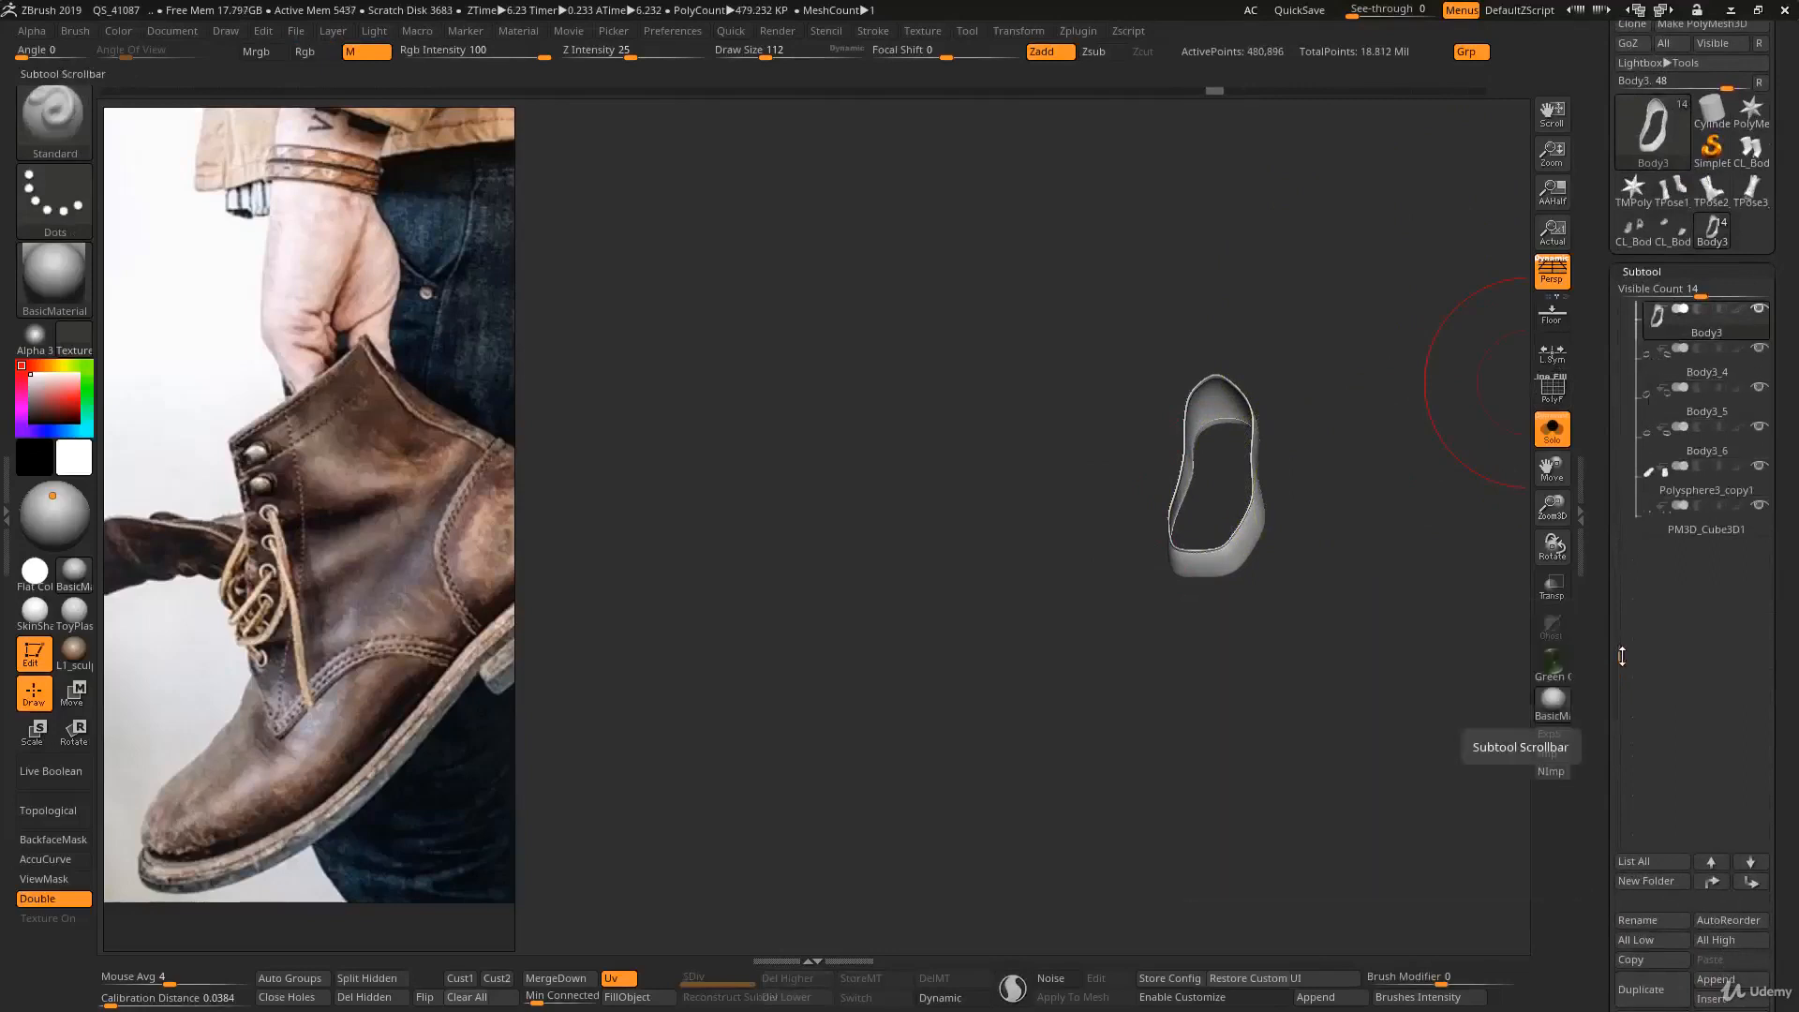
drag(1622, 656, 1653, 441)
mouse_move(1654, 409)
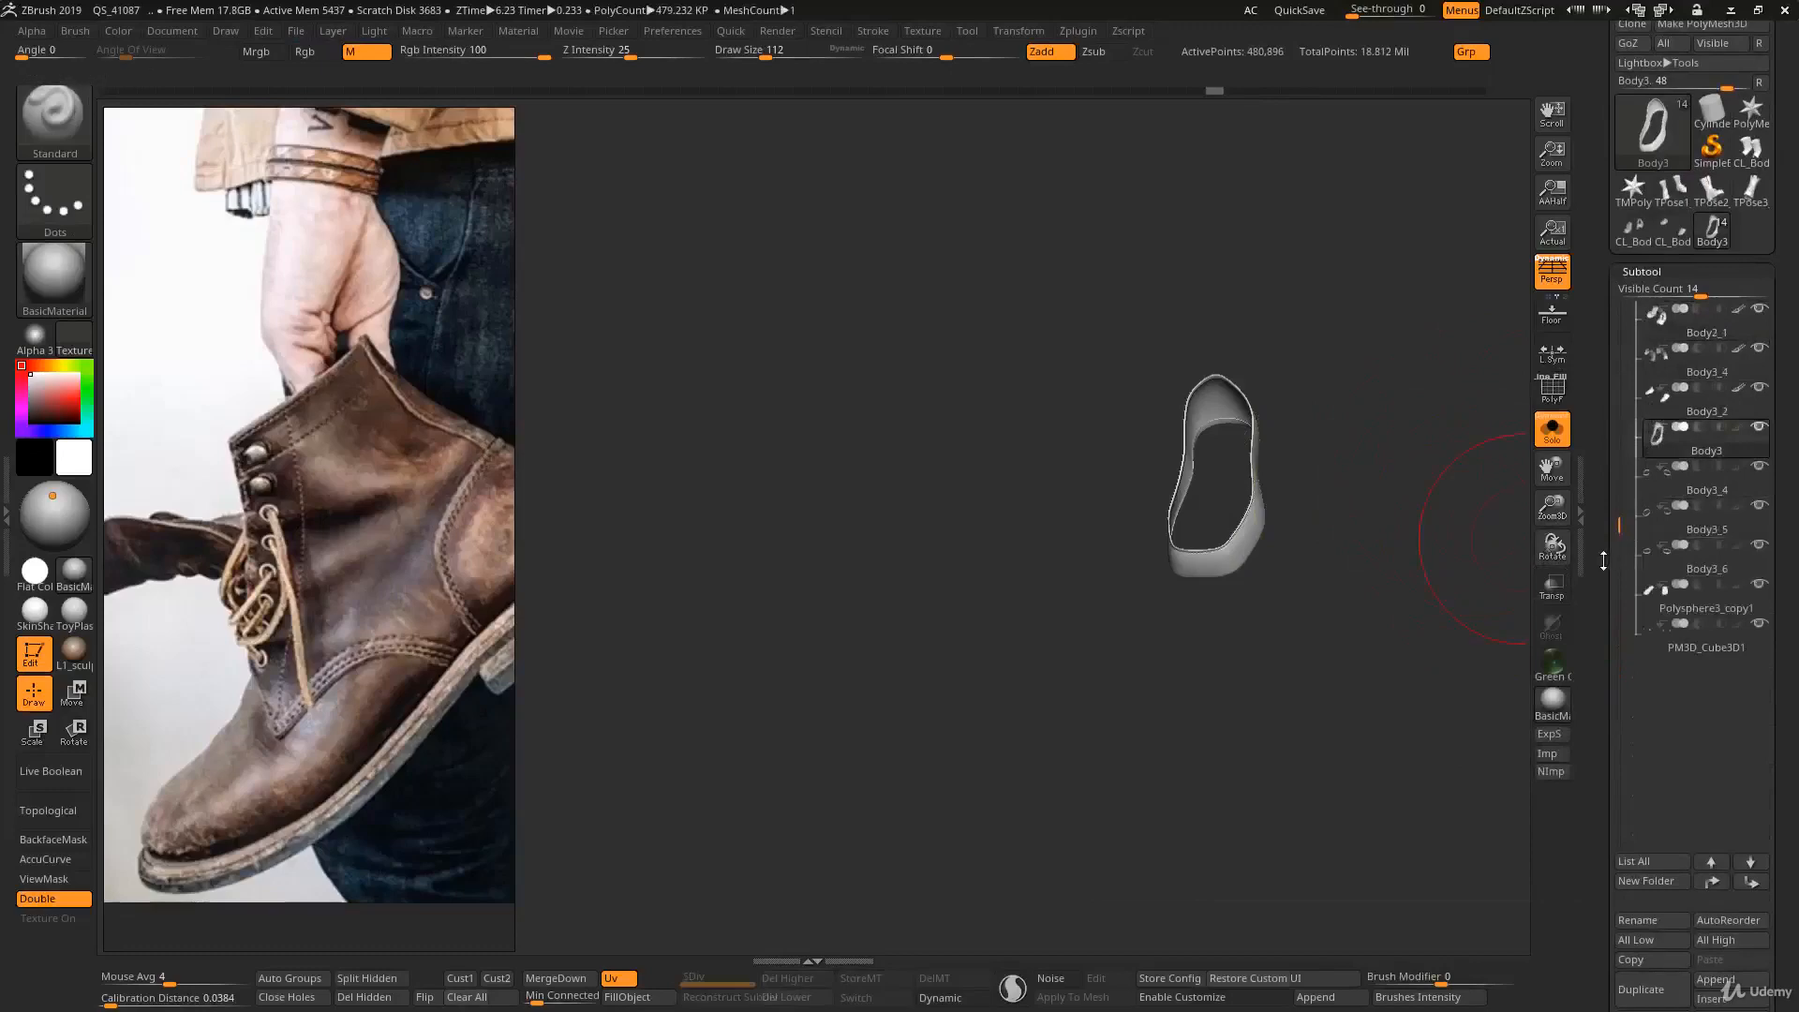
drag(1603, 561, 1563, 493)
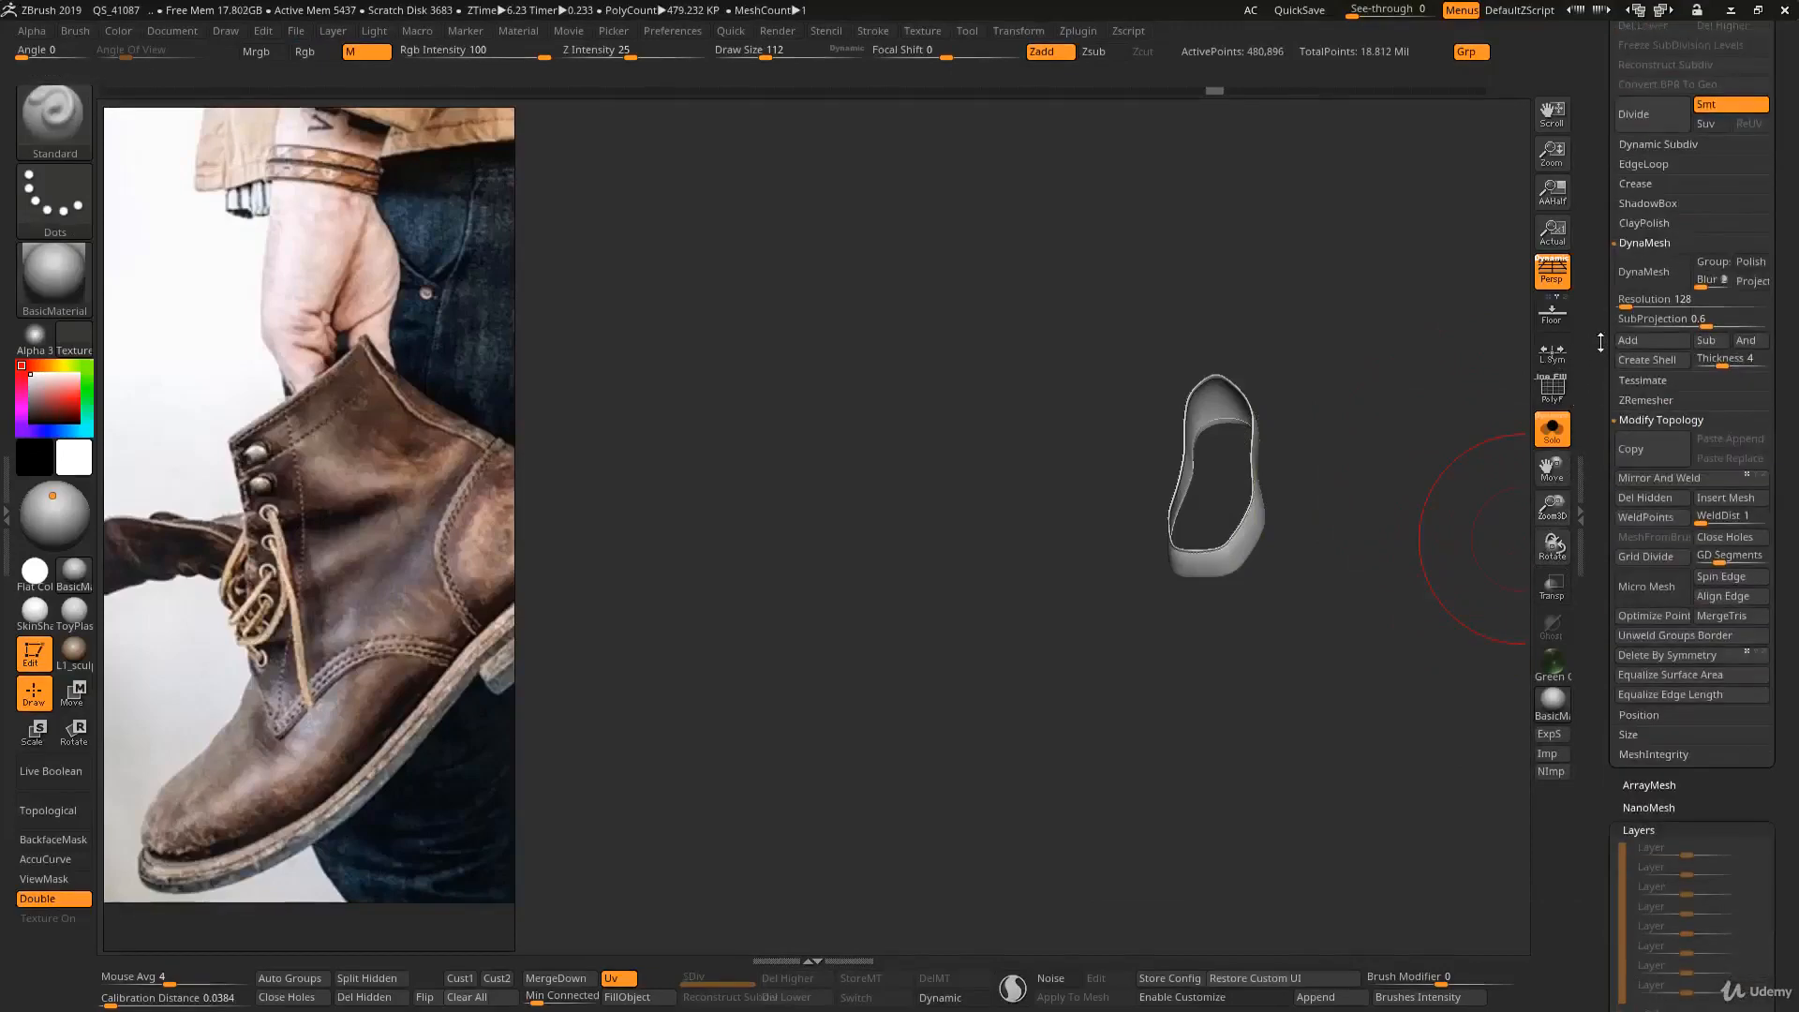
drag(1600, 342, 1606, 501)
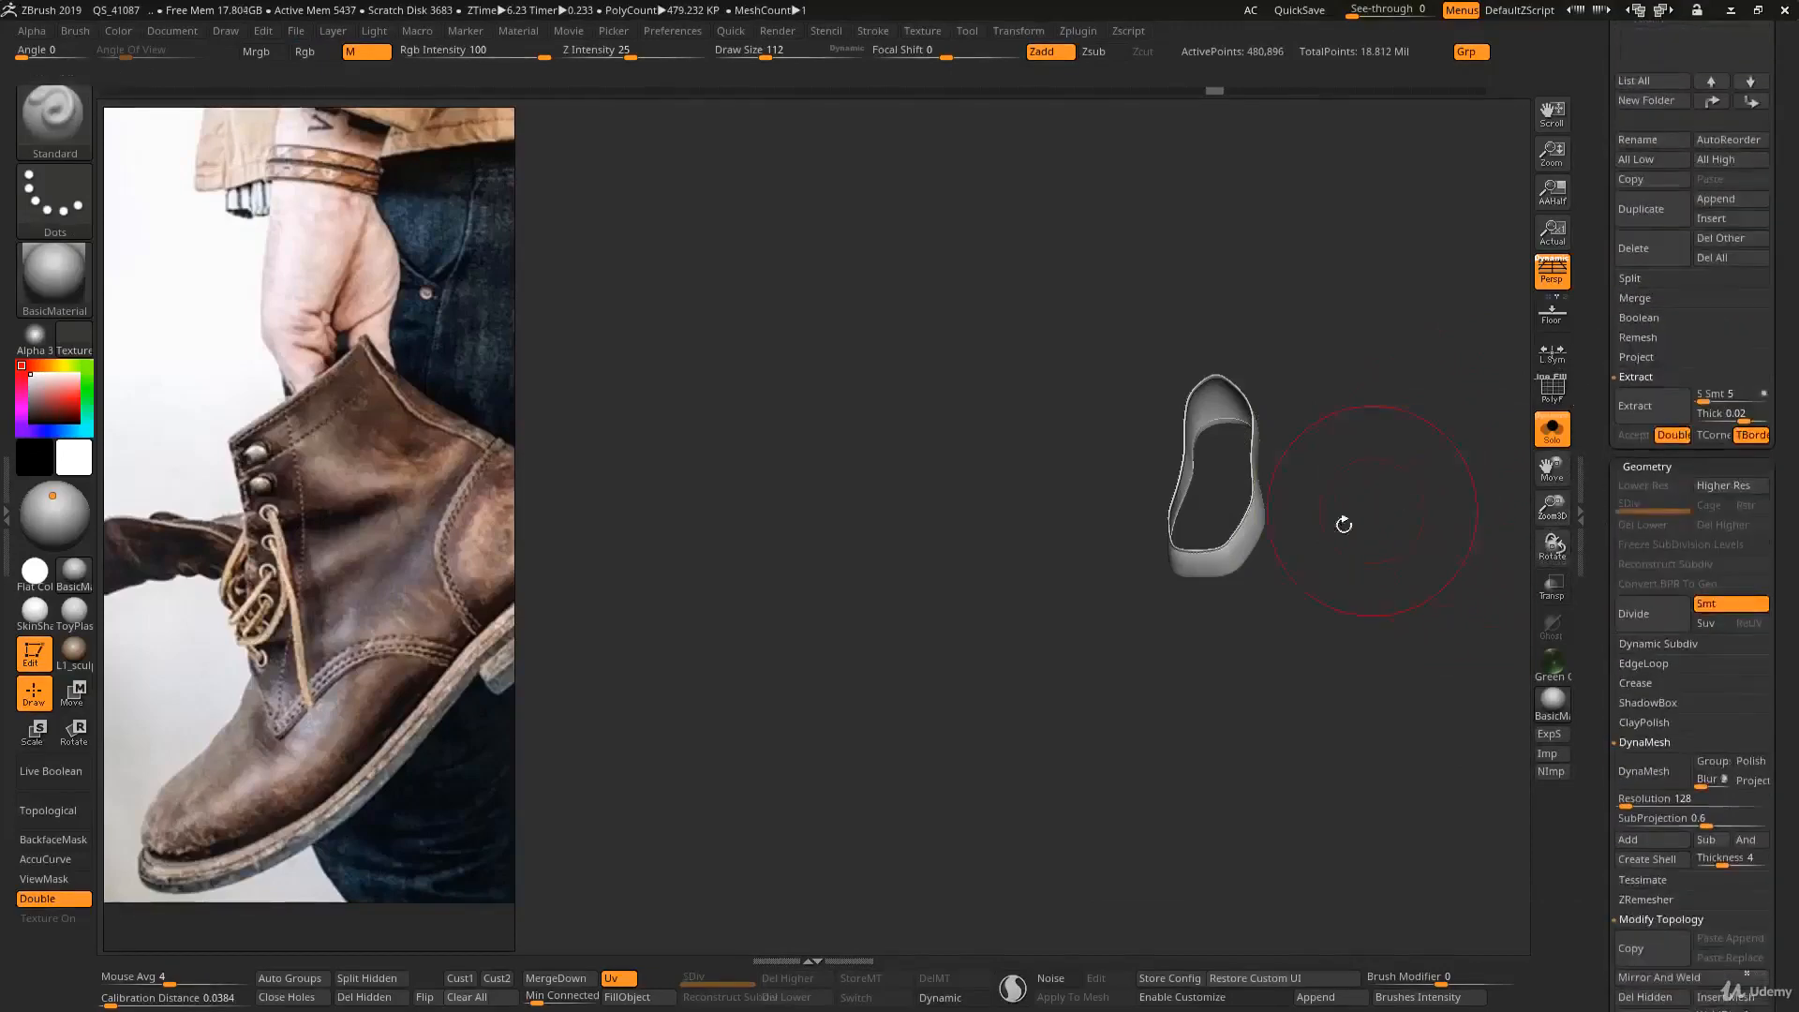
- Try to raise the single band's subdivision level, and decline activating Dynamic Subdiv
mouse_move(1344, 525)
mouse_down()
mouse_move(1187, 486)
mouse_move(1261, 599)
mouse_move(1218, 566)
mouse_up()
key(d)
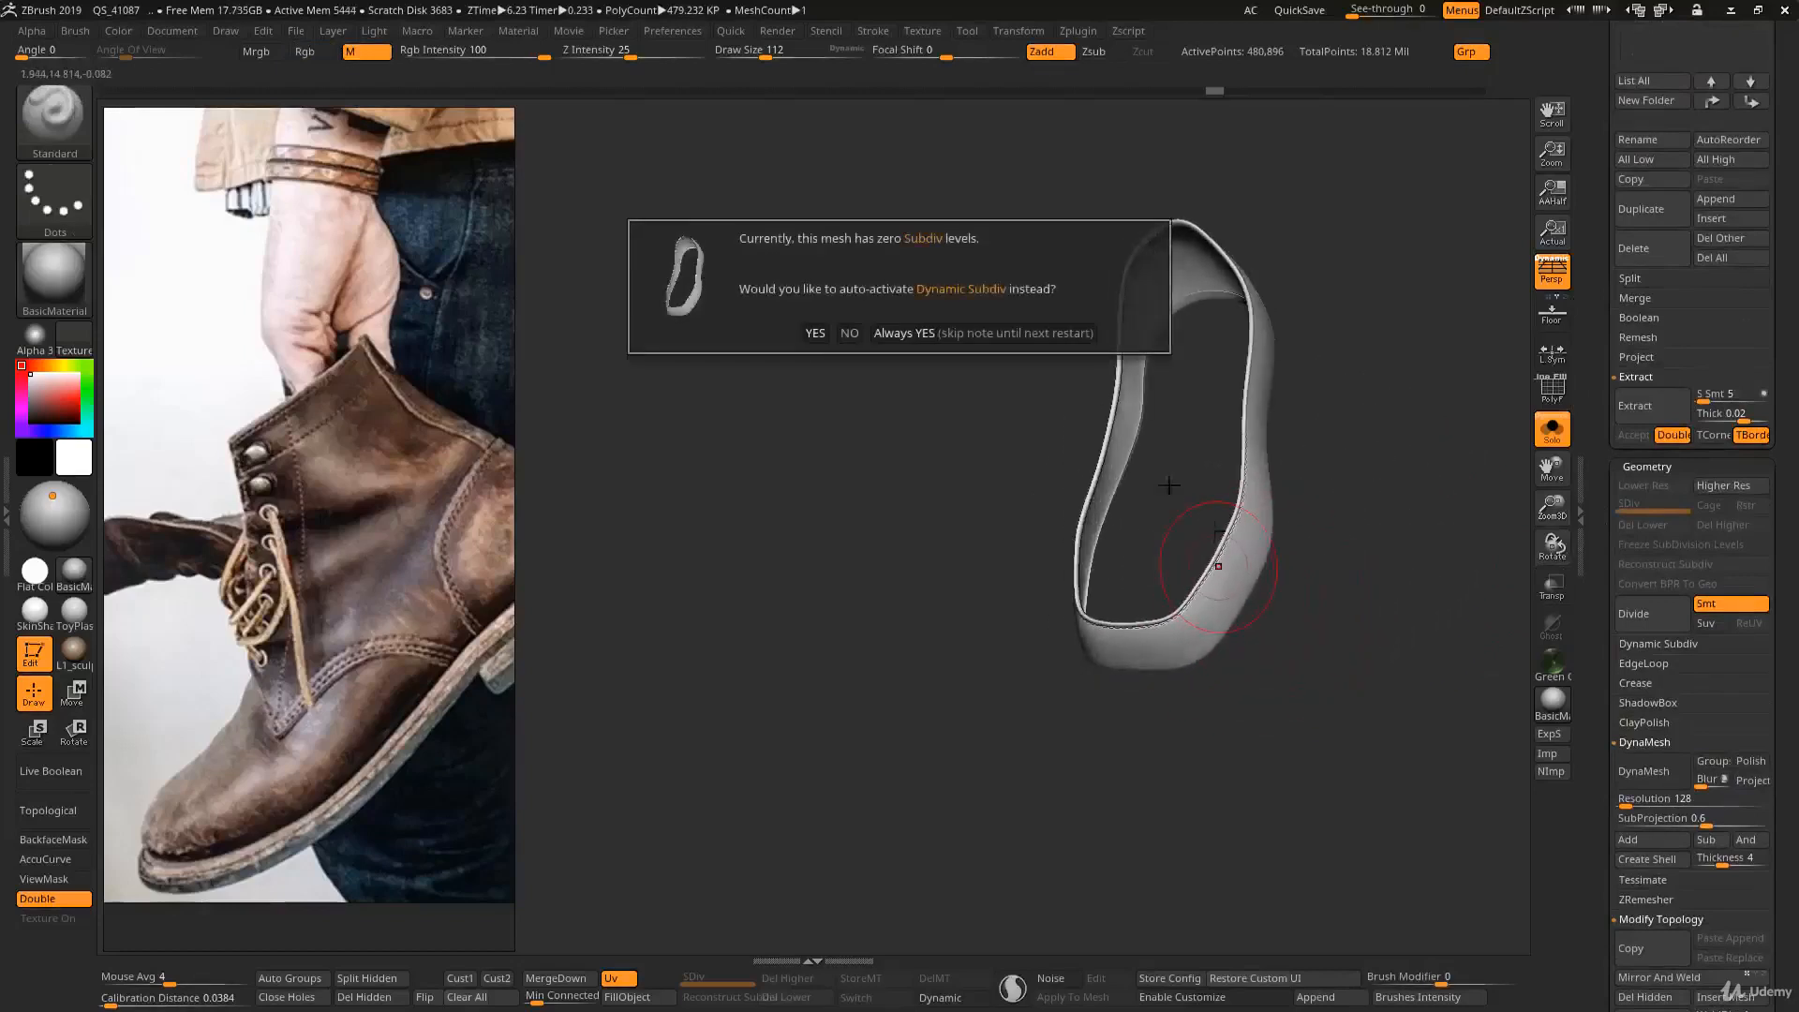
click(850, 332)
right_drag(1182, 507, 1264, 518)
- Try to mirror and weld the band from the Modify Topology options while part of the mesh is hidden
scroll(1609, 414, down, 10)
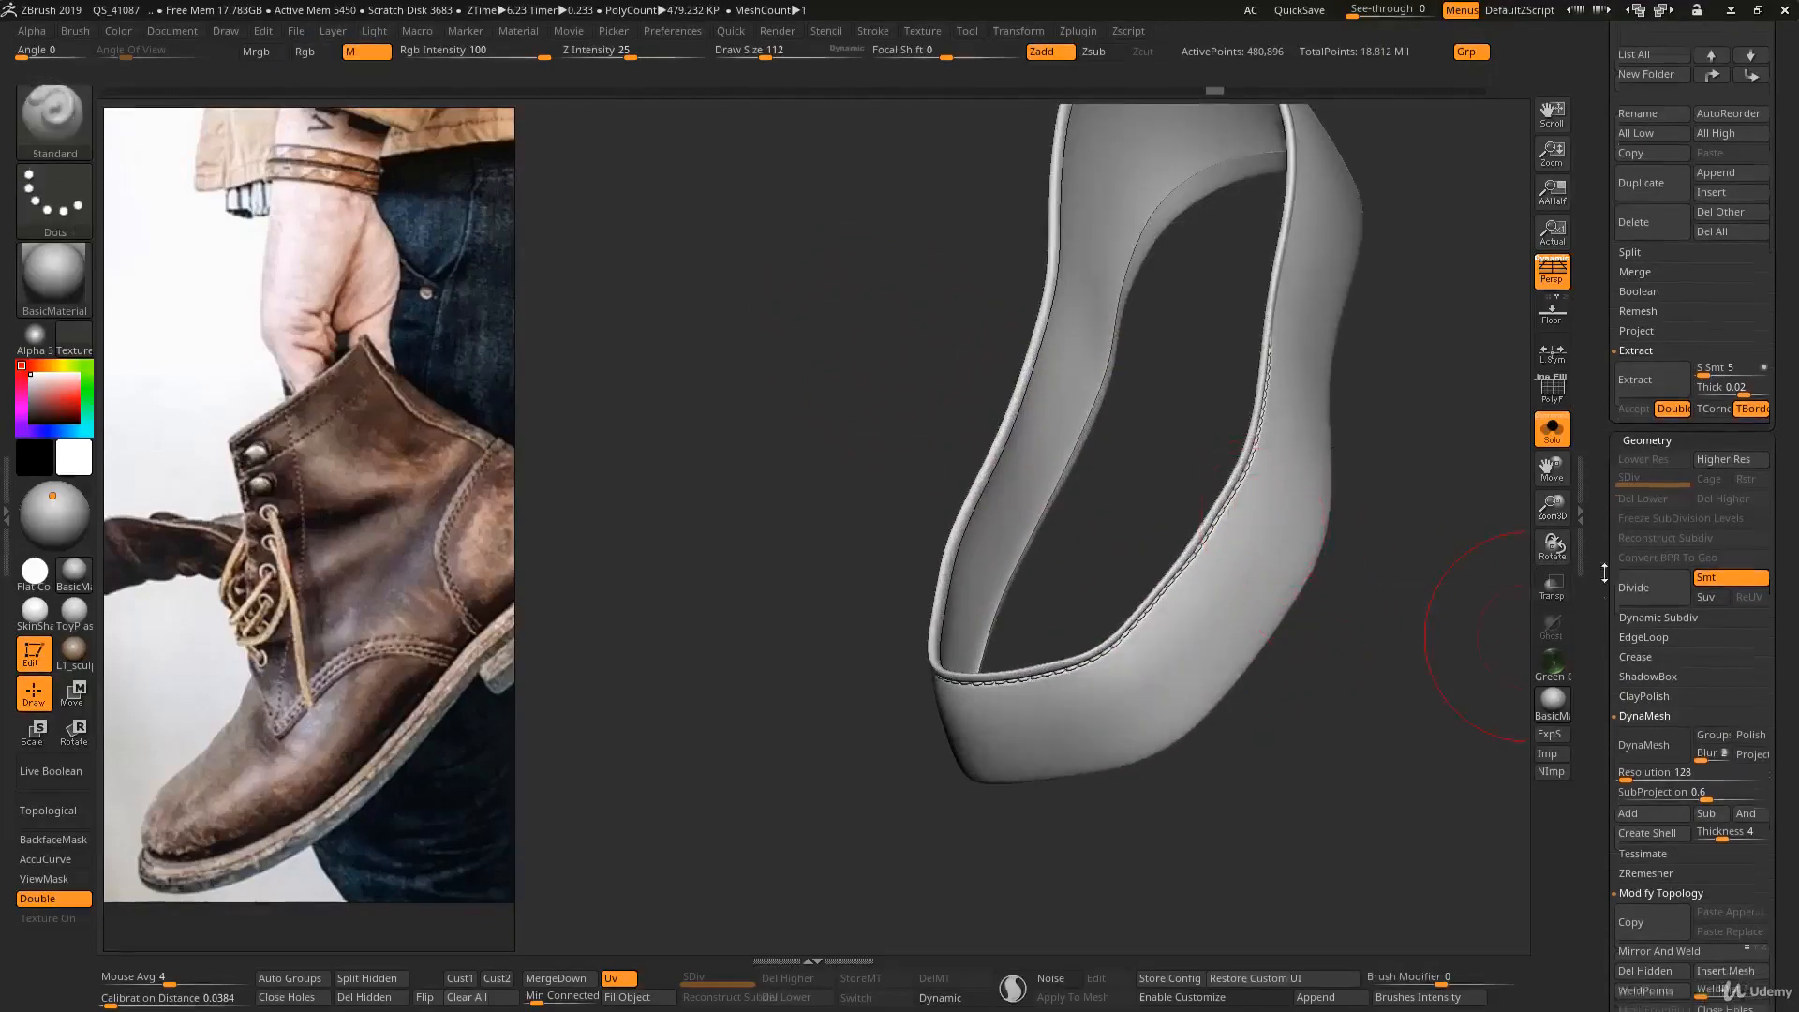
scroll(1610, 414, up, 10)
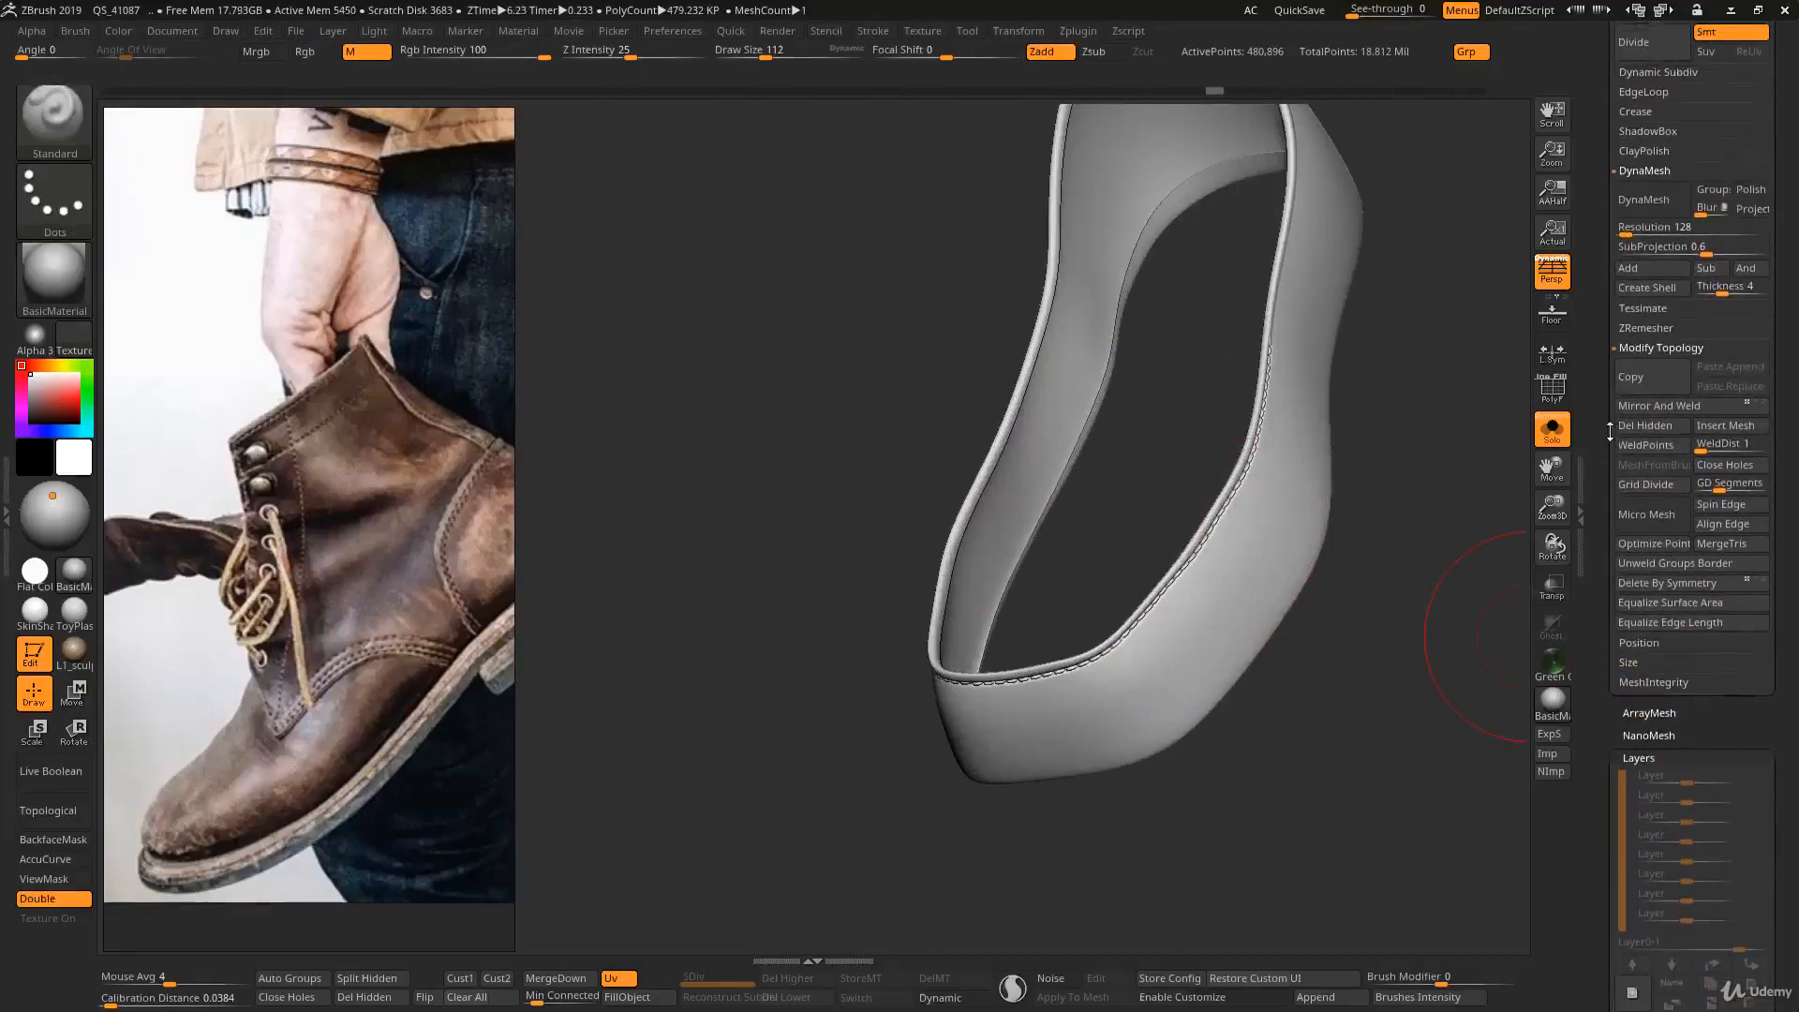
click(1637, 427)
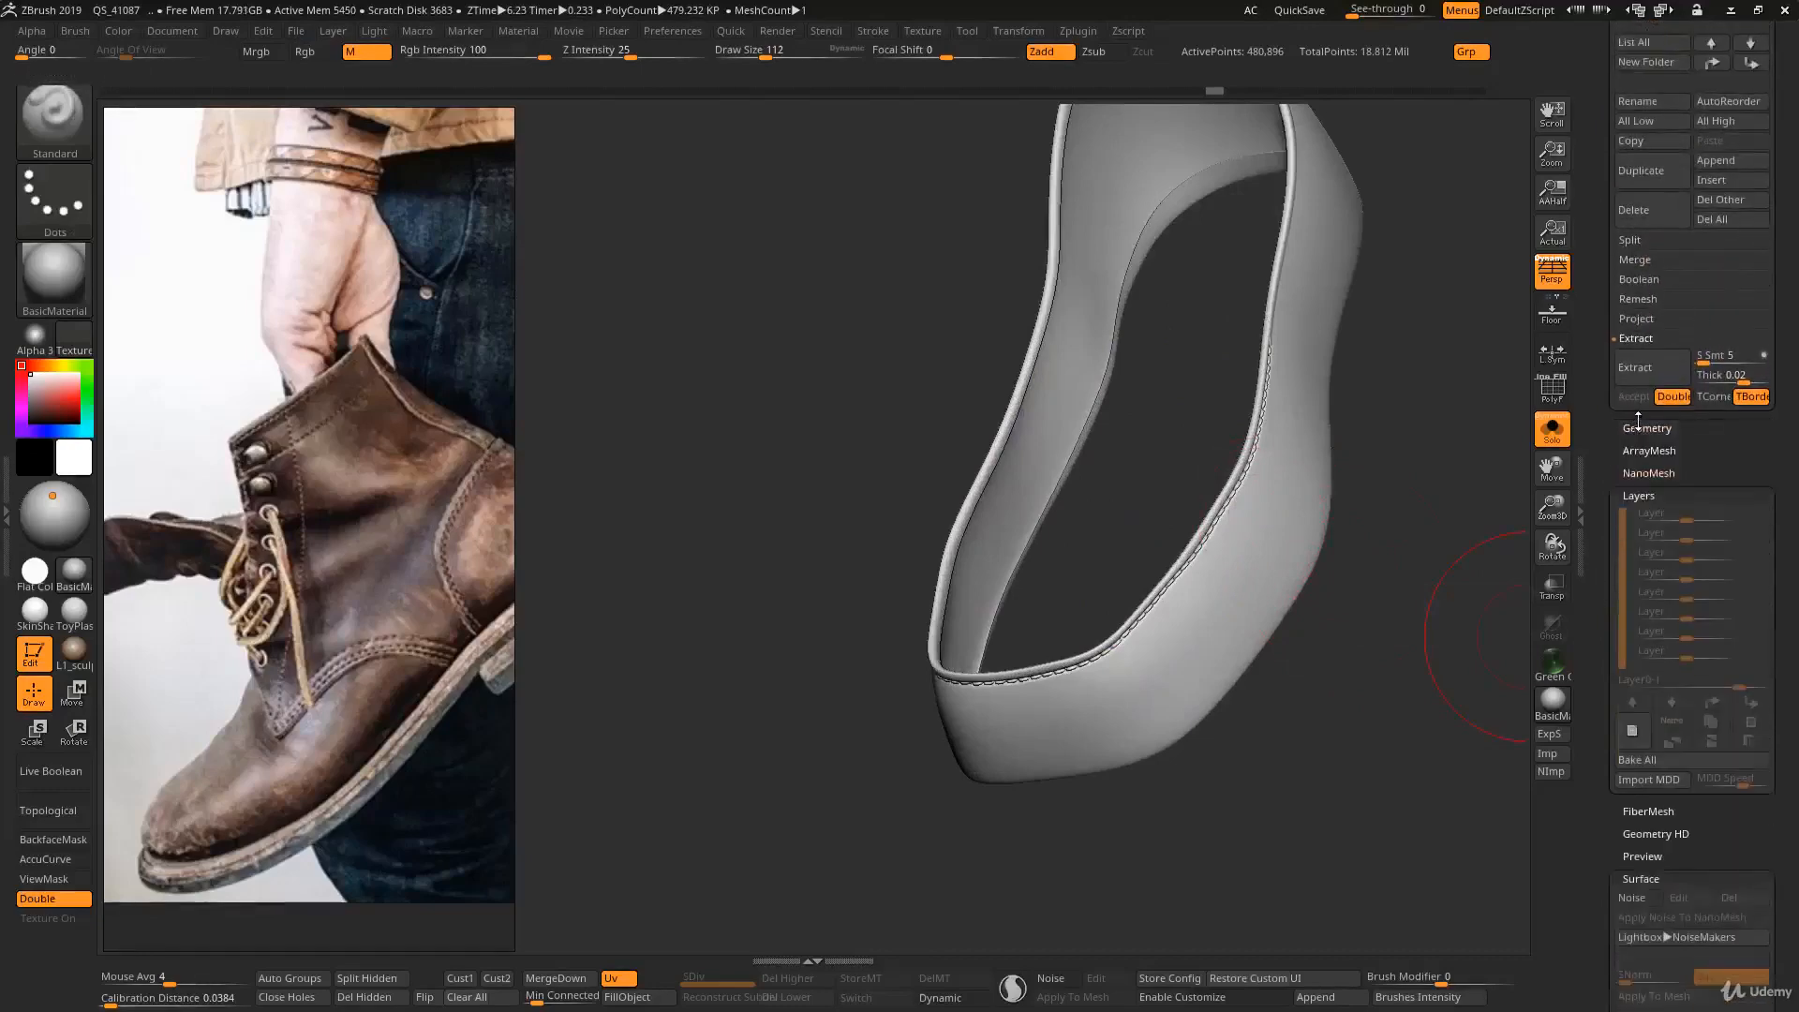
click(1644, 429)
scroll(1615, 515, down, 7)
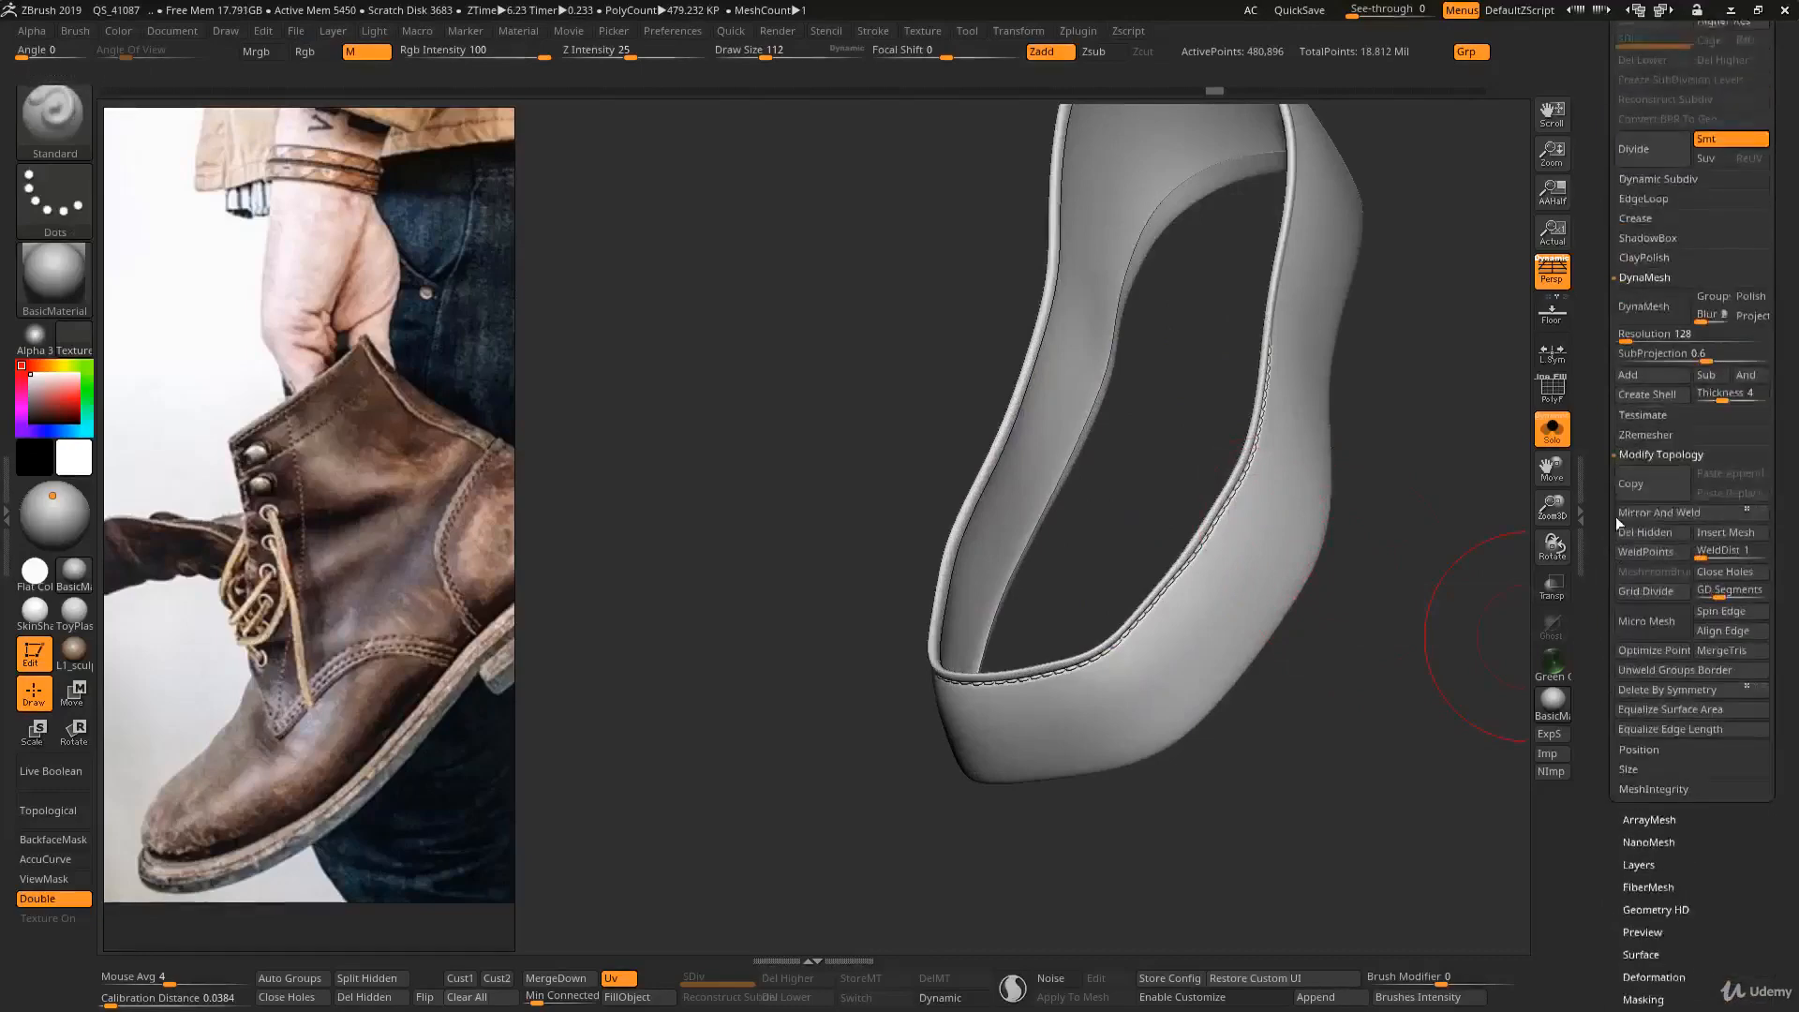
scroll(1626, 821, down, 8)
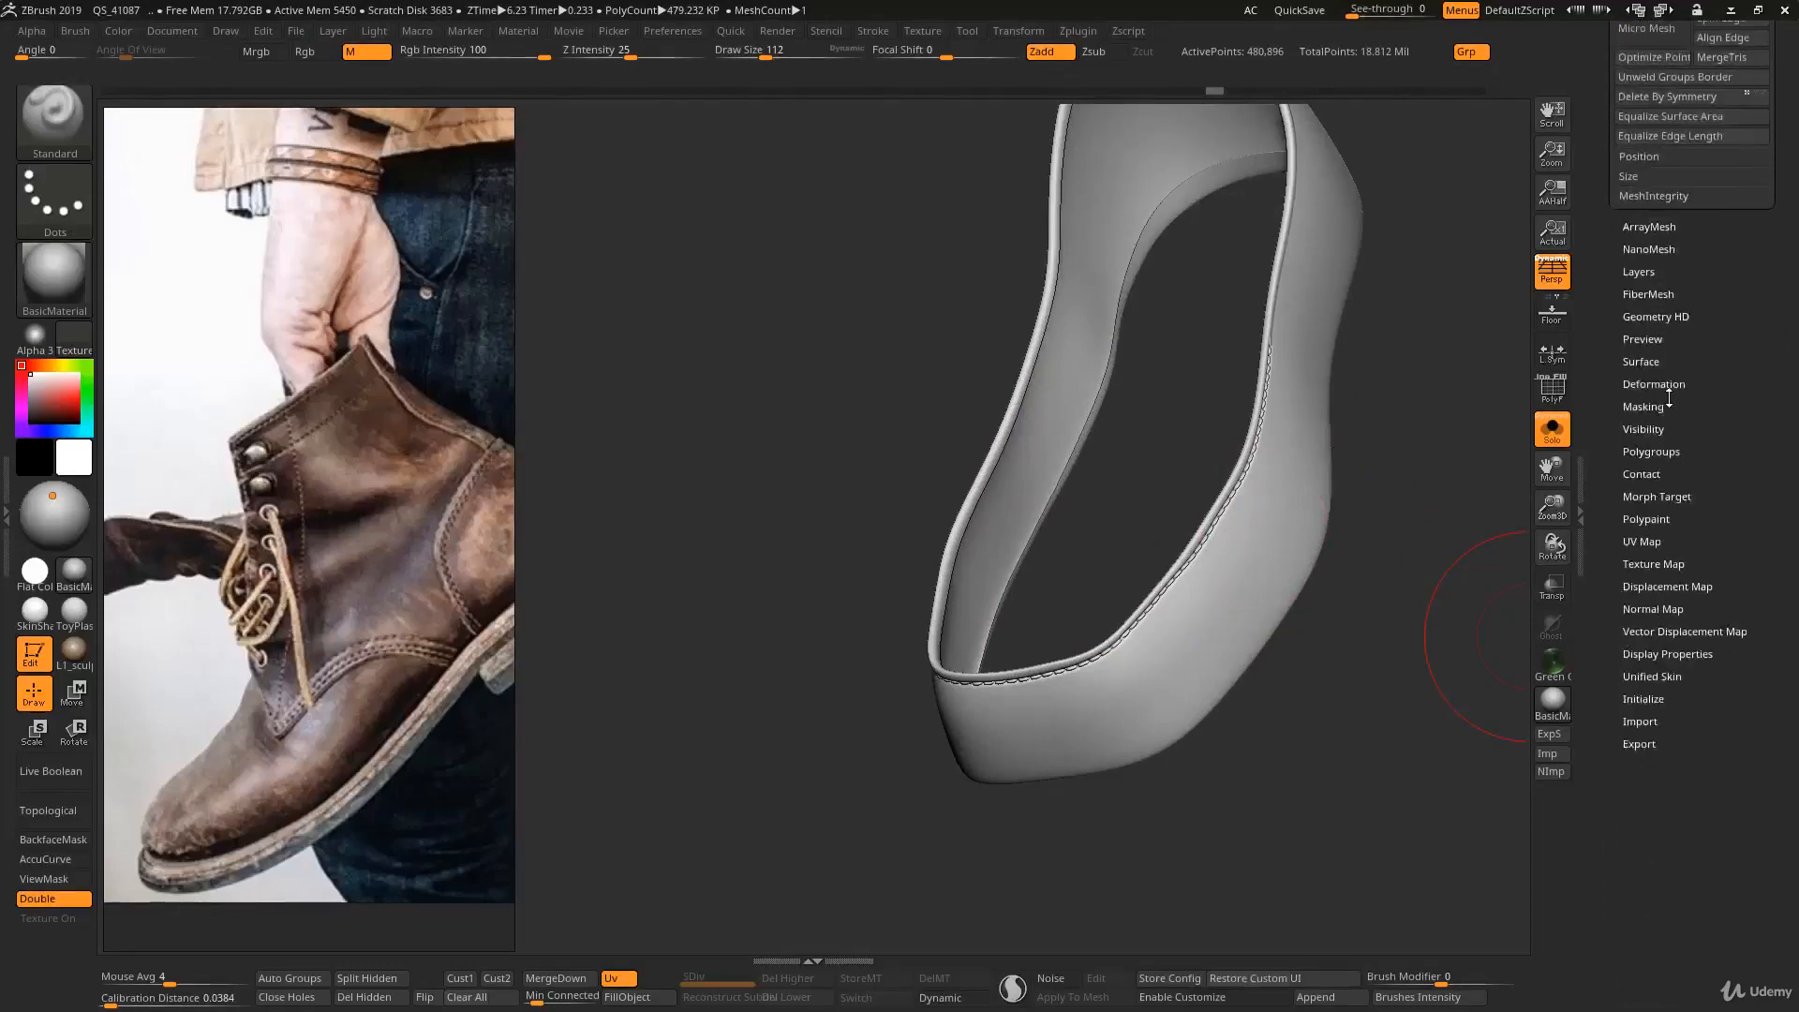
scroll(1644, 403, up, 6)
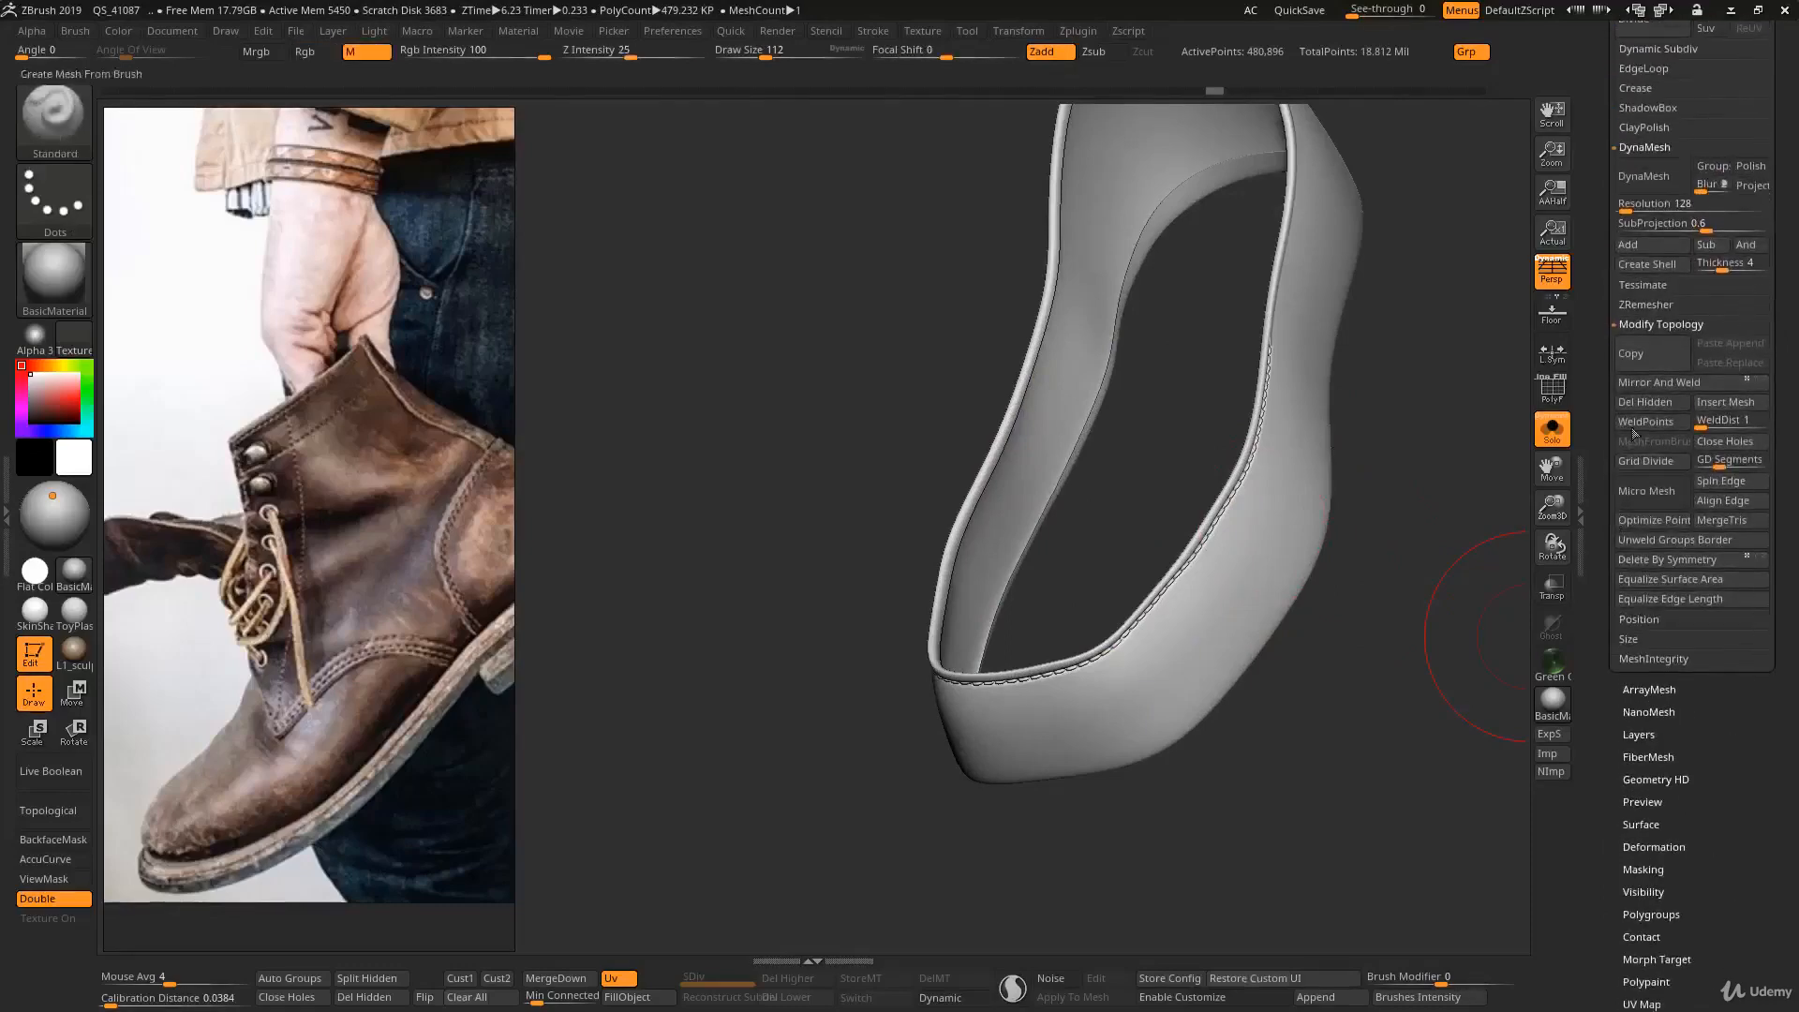
click(1649, 380)
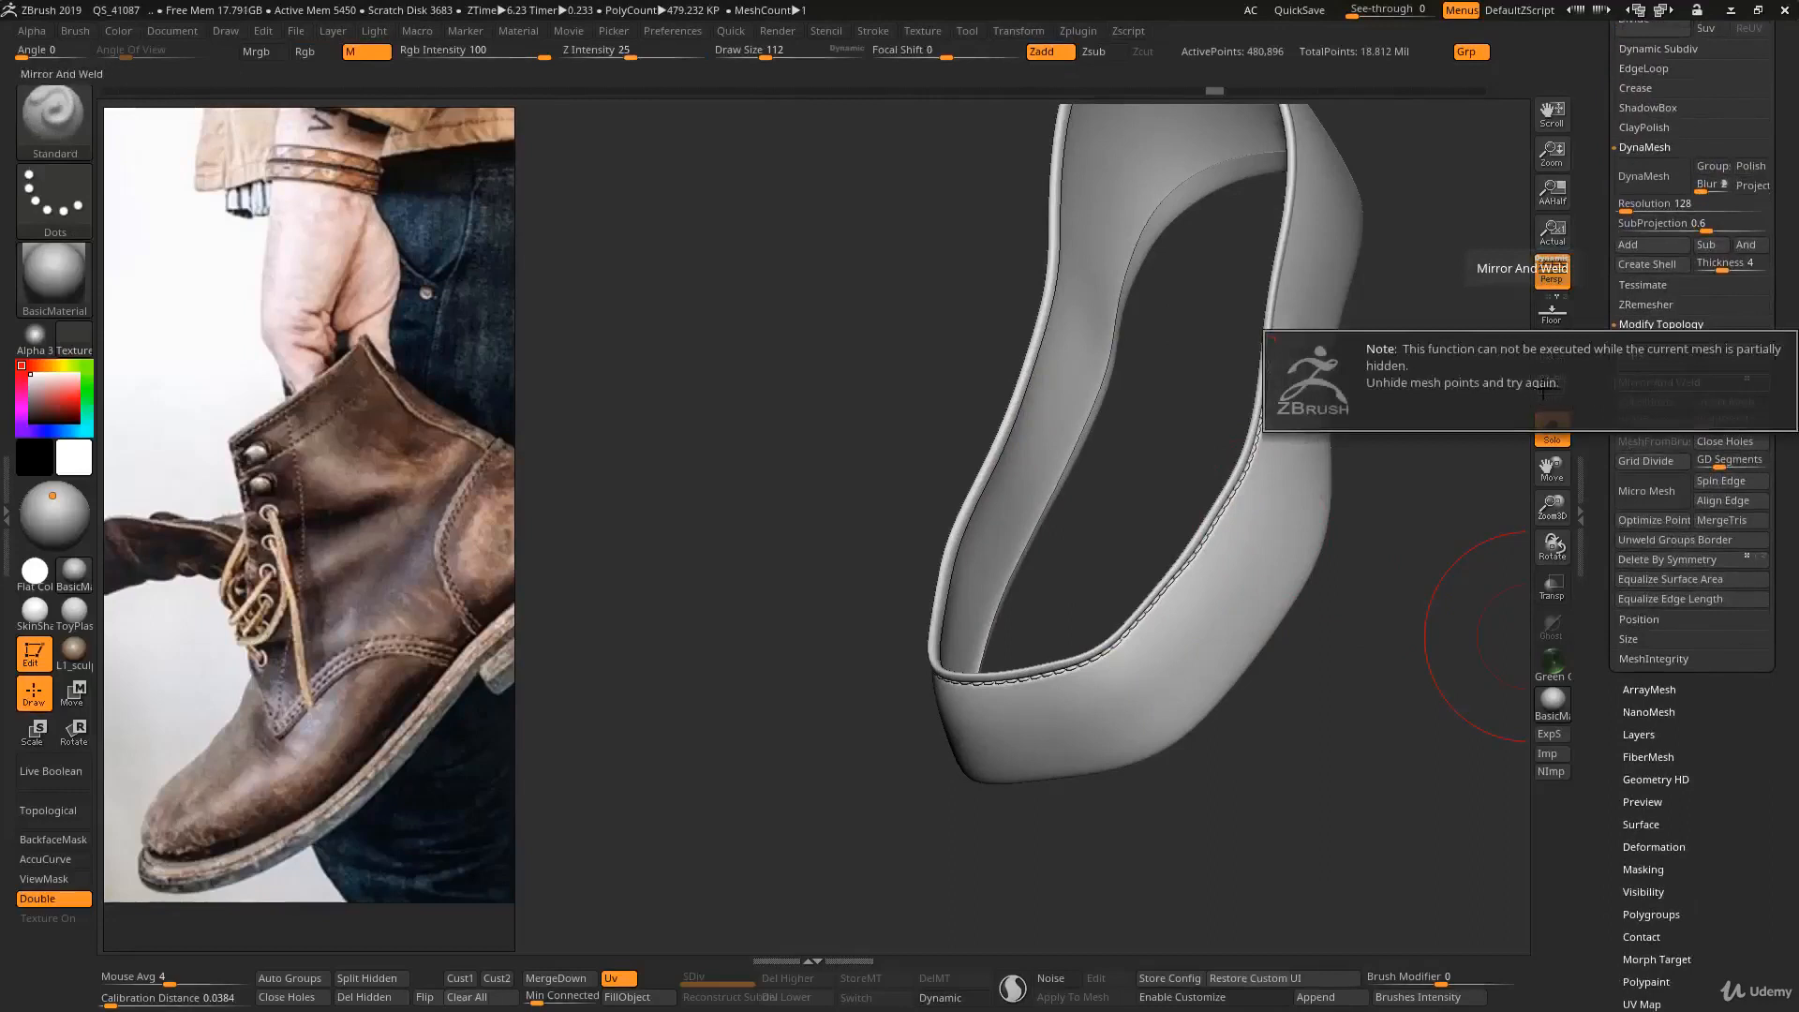
- Unhide the whole mesh with both bands, and try to reconstruct a lower subdivision level on the pair
ctrl+right_drag(1408, 499, 1379, 386)
ctrl+shift+drag(1397, 420, 1426, 487)
ctrl+shift+click(1418, 485)
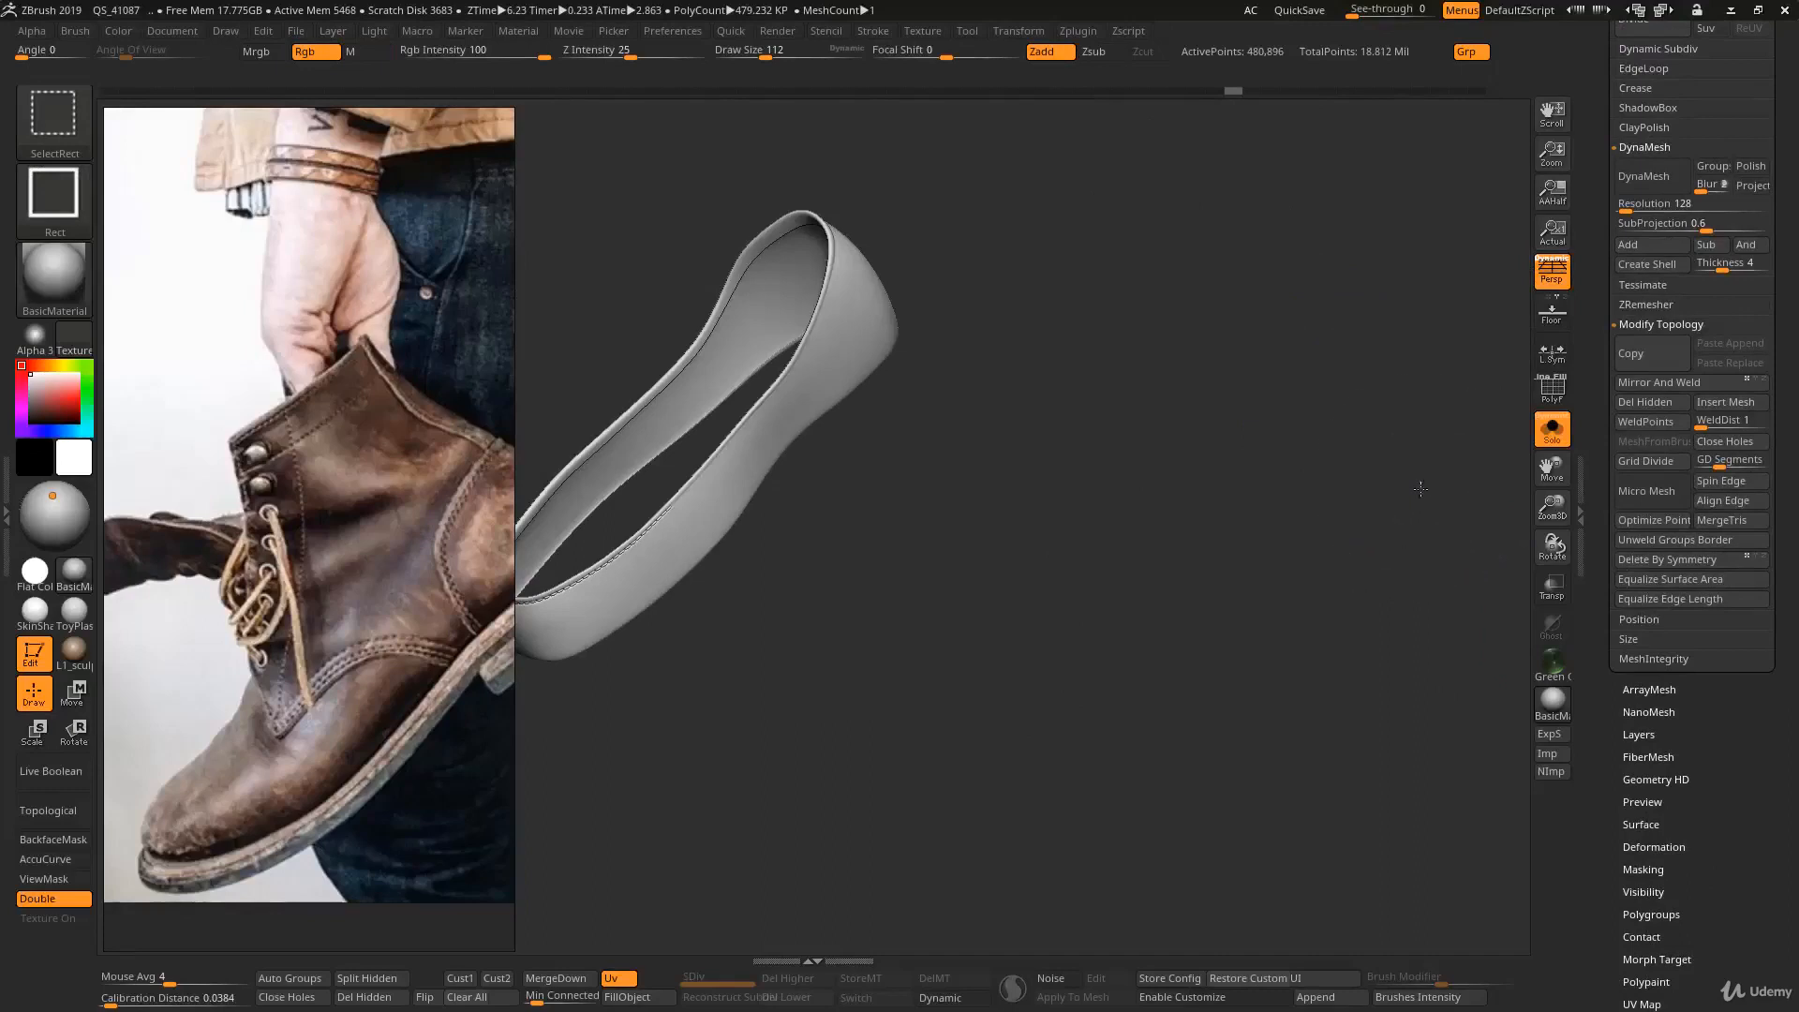
drag(1587, 306, 1596, 538)
click(1639, 382)
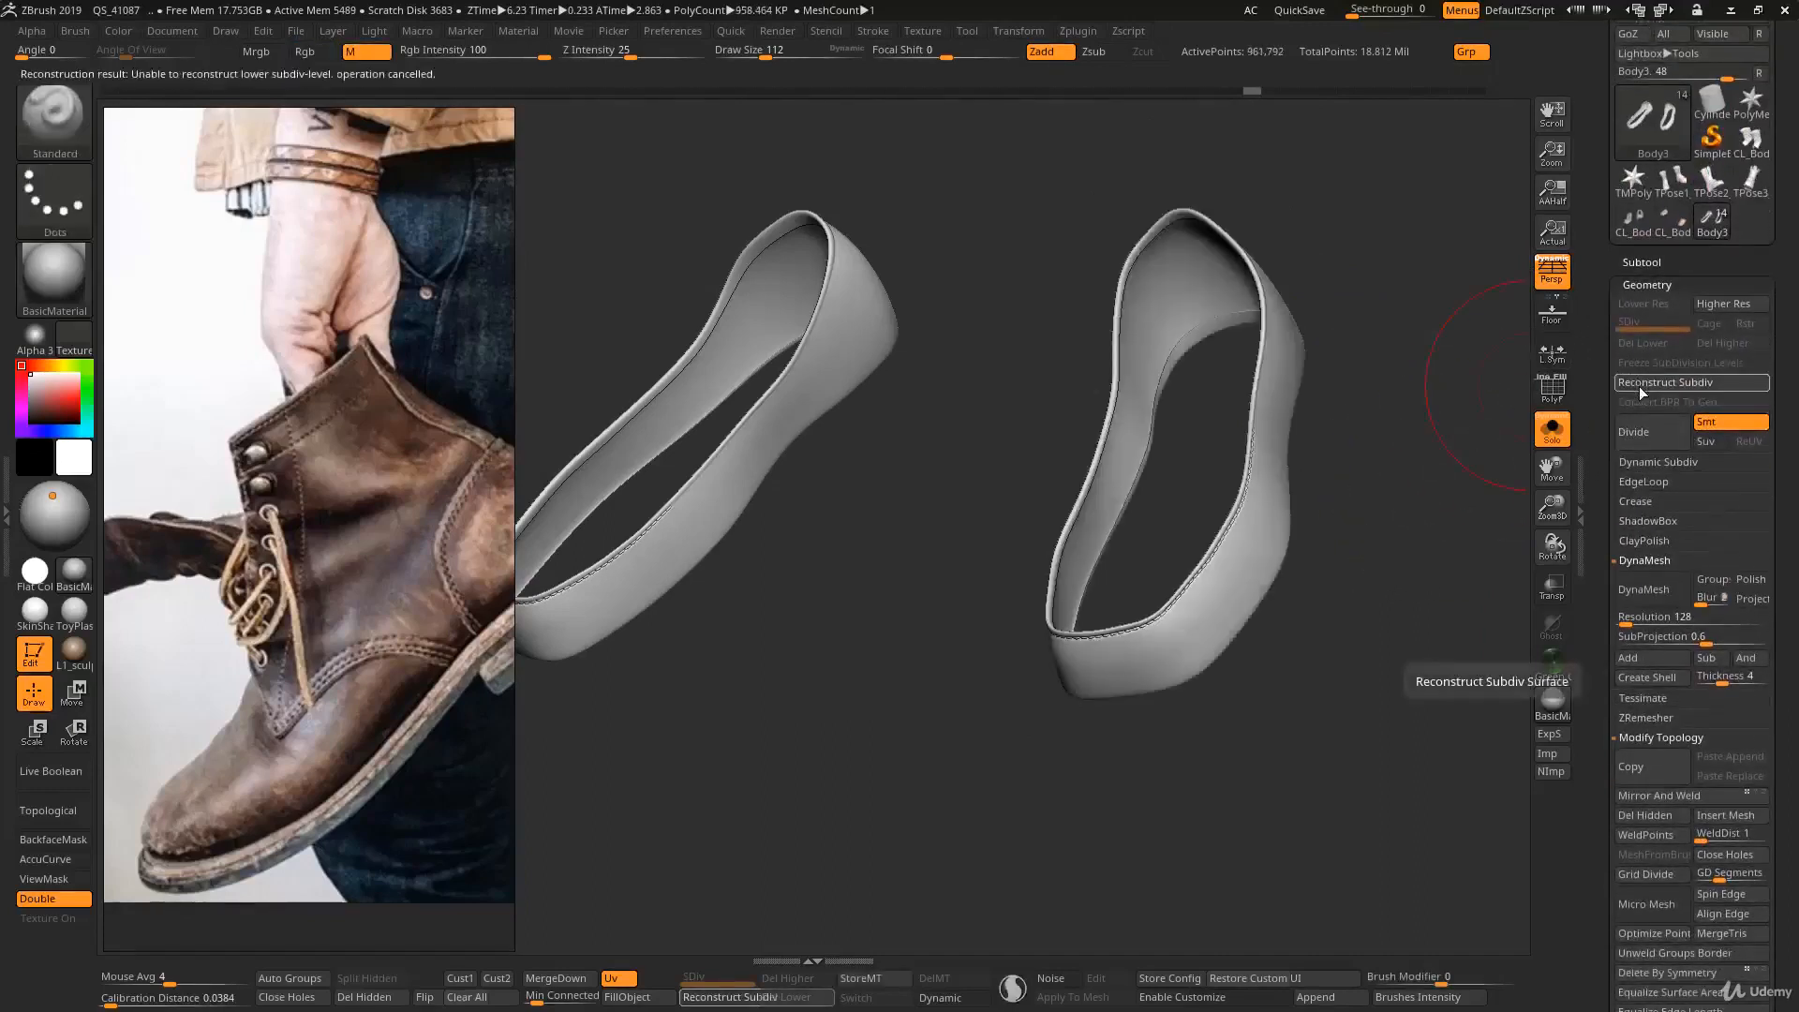
- Isolate the original stitched band by inverting the visibility, and delete the hidden mirrored band
key(ctrl)
ctrl+shift+click(1362, 456)
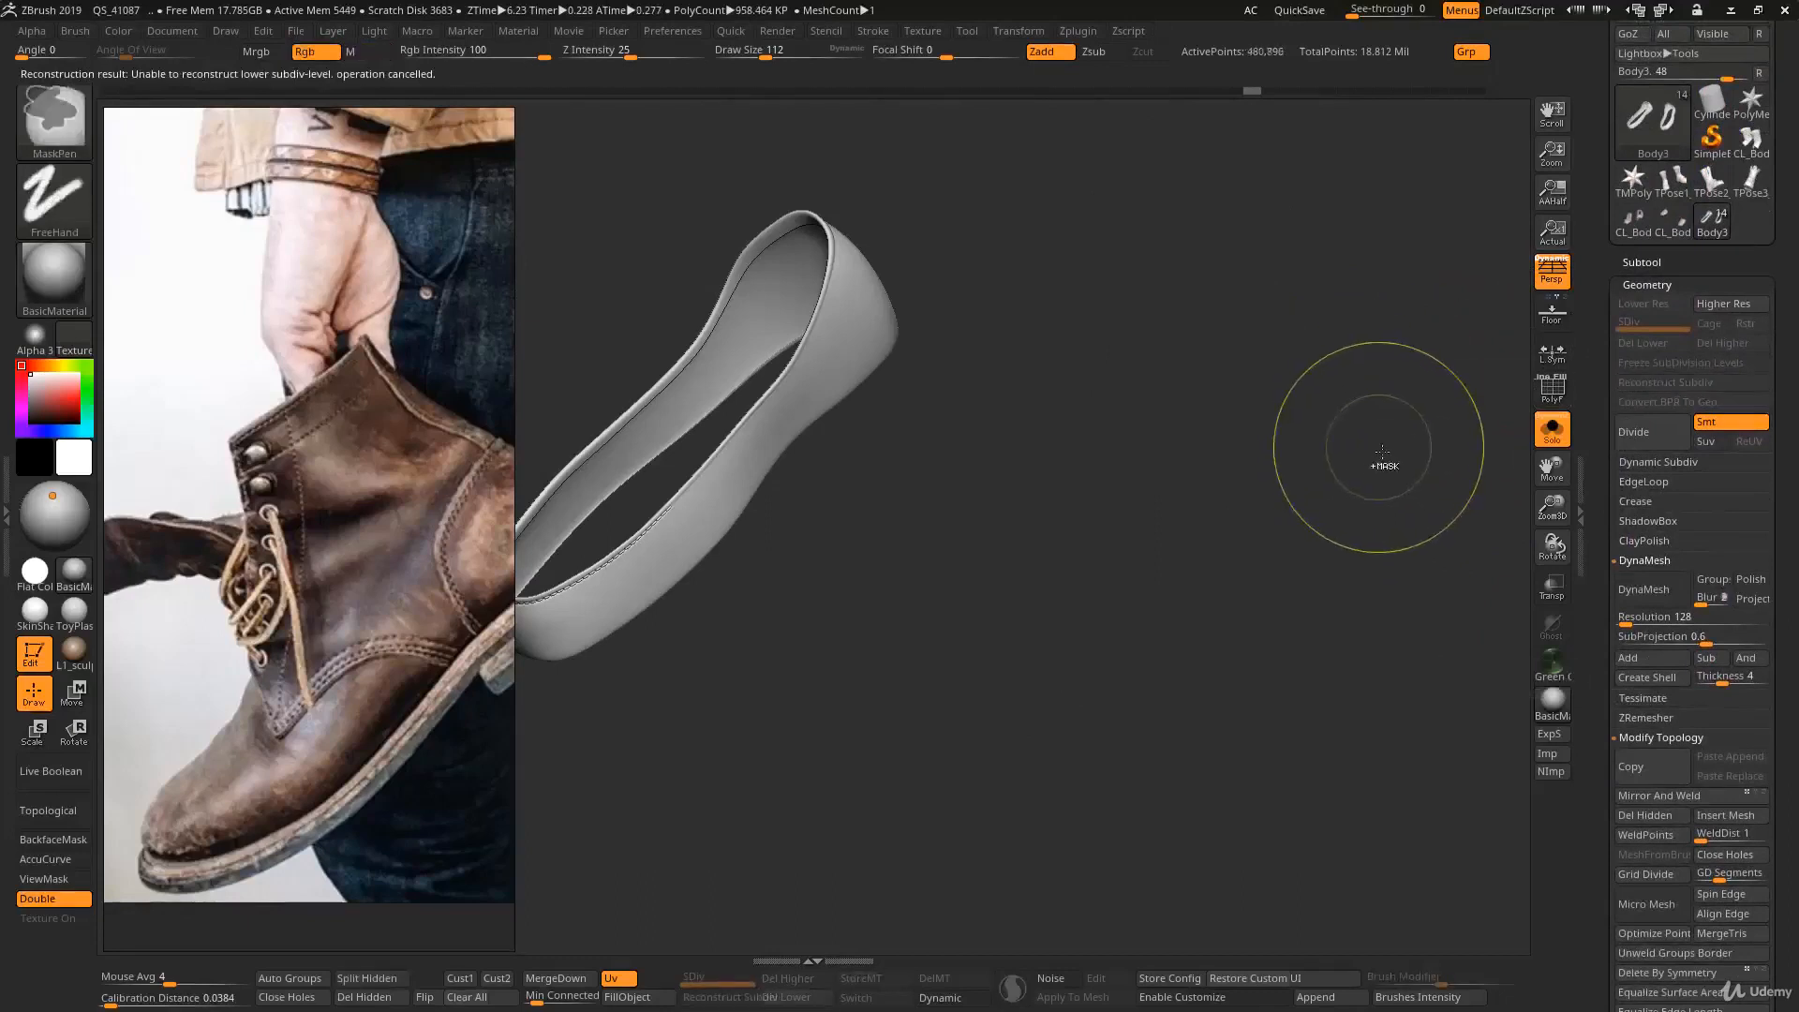
ctrl+shift+click(1373, 471)
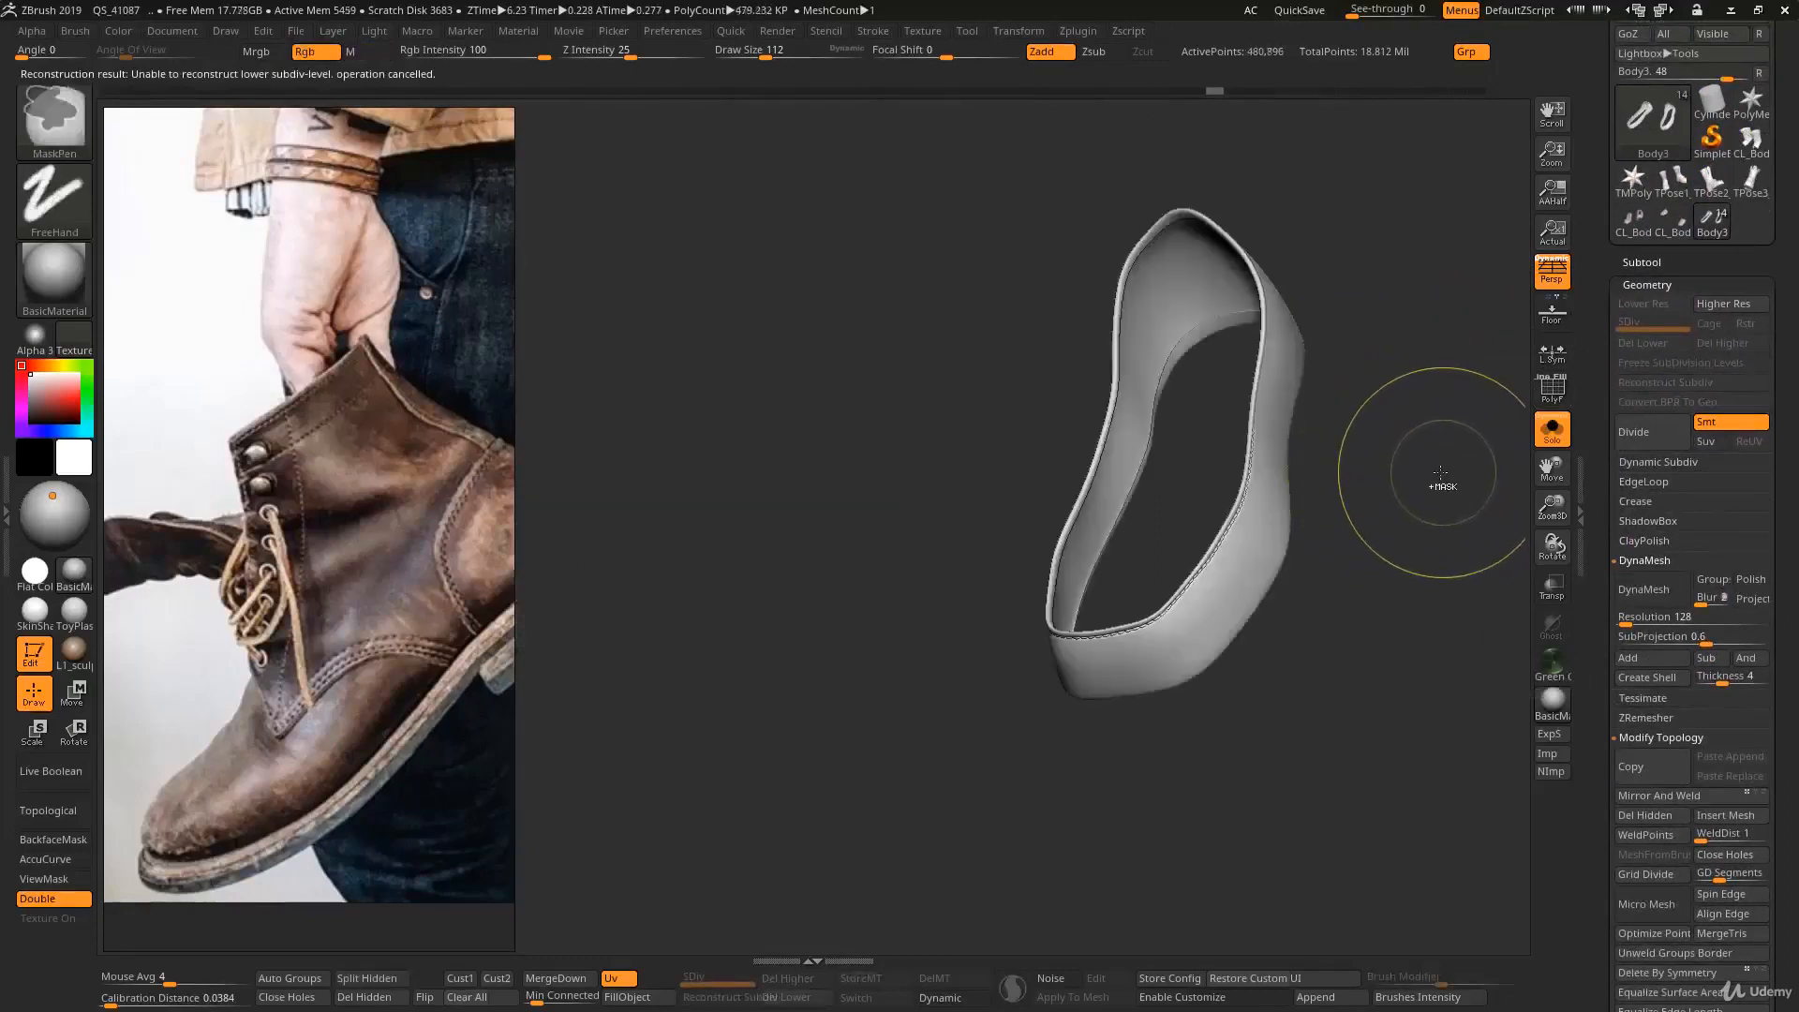
click(373, 978)
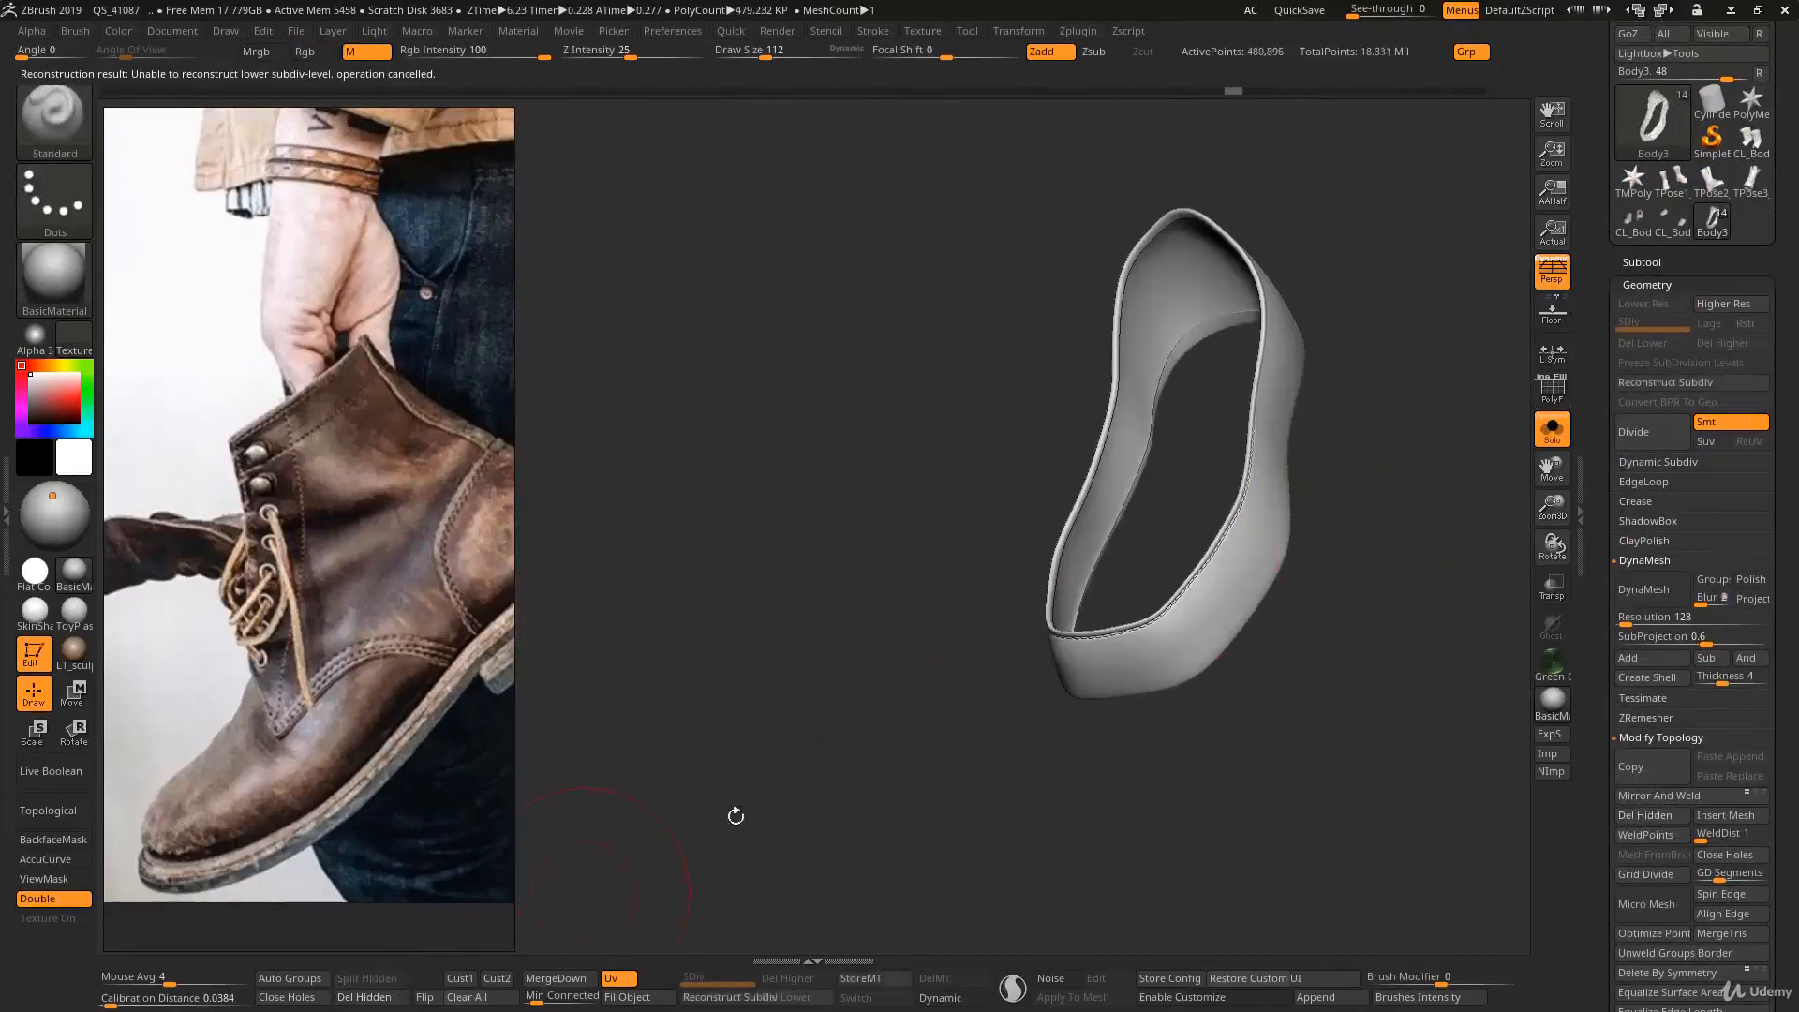
- Reconstruct the single band's lower subdivision levels down to the coarsest mesh, and examine it with the wireframe on
click(1630, 384)
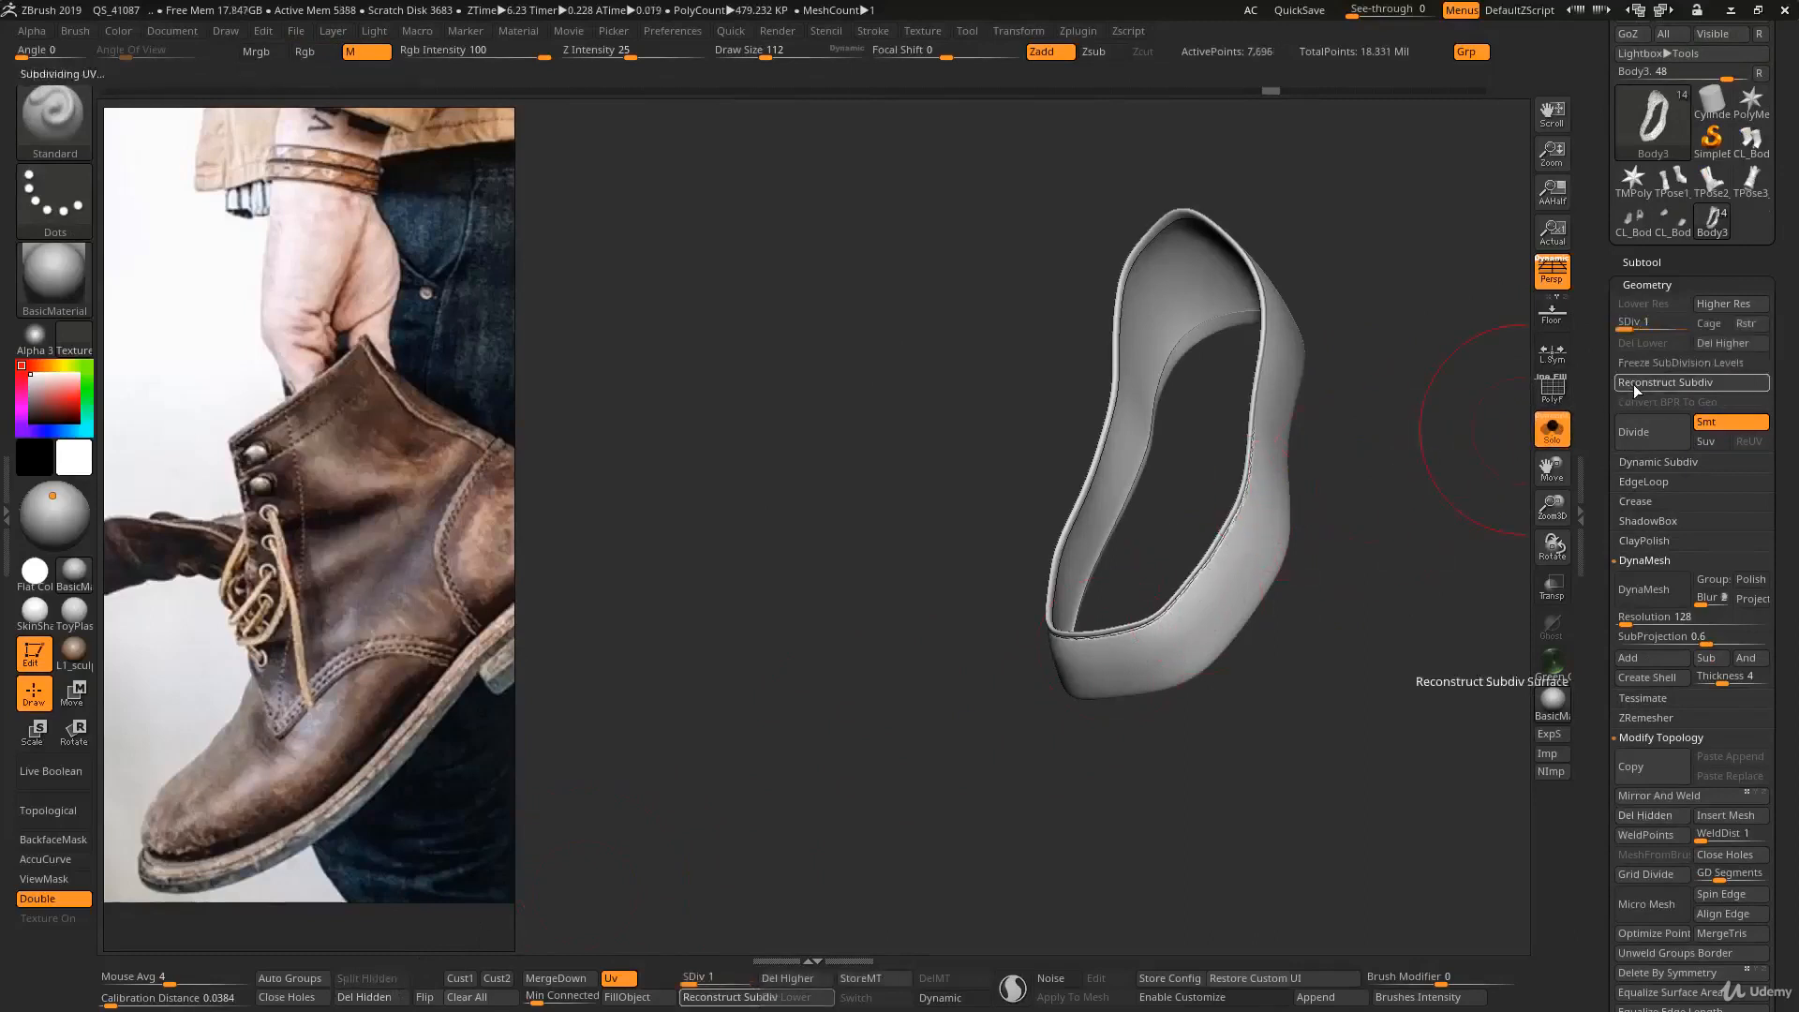
click(1632, 387)
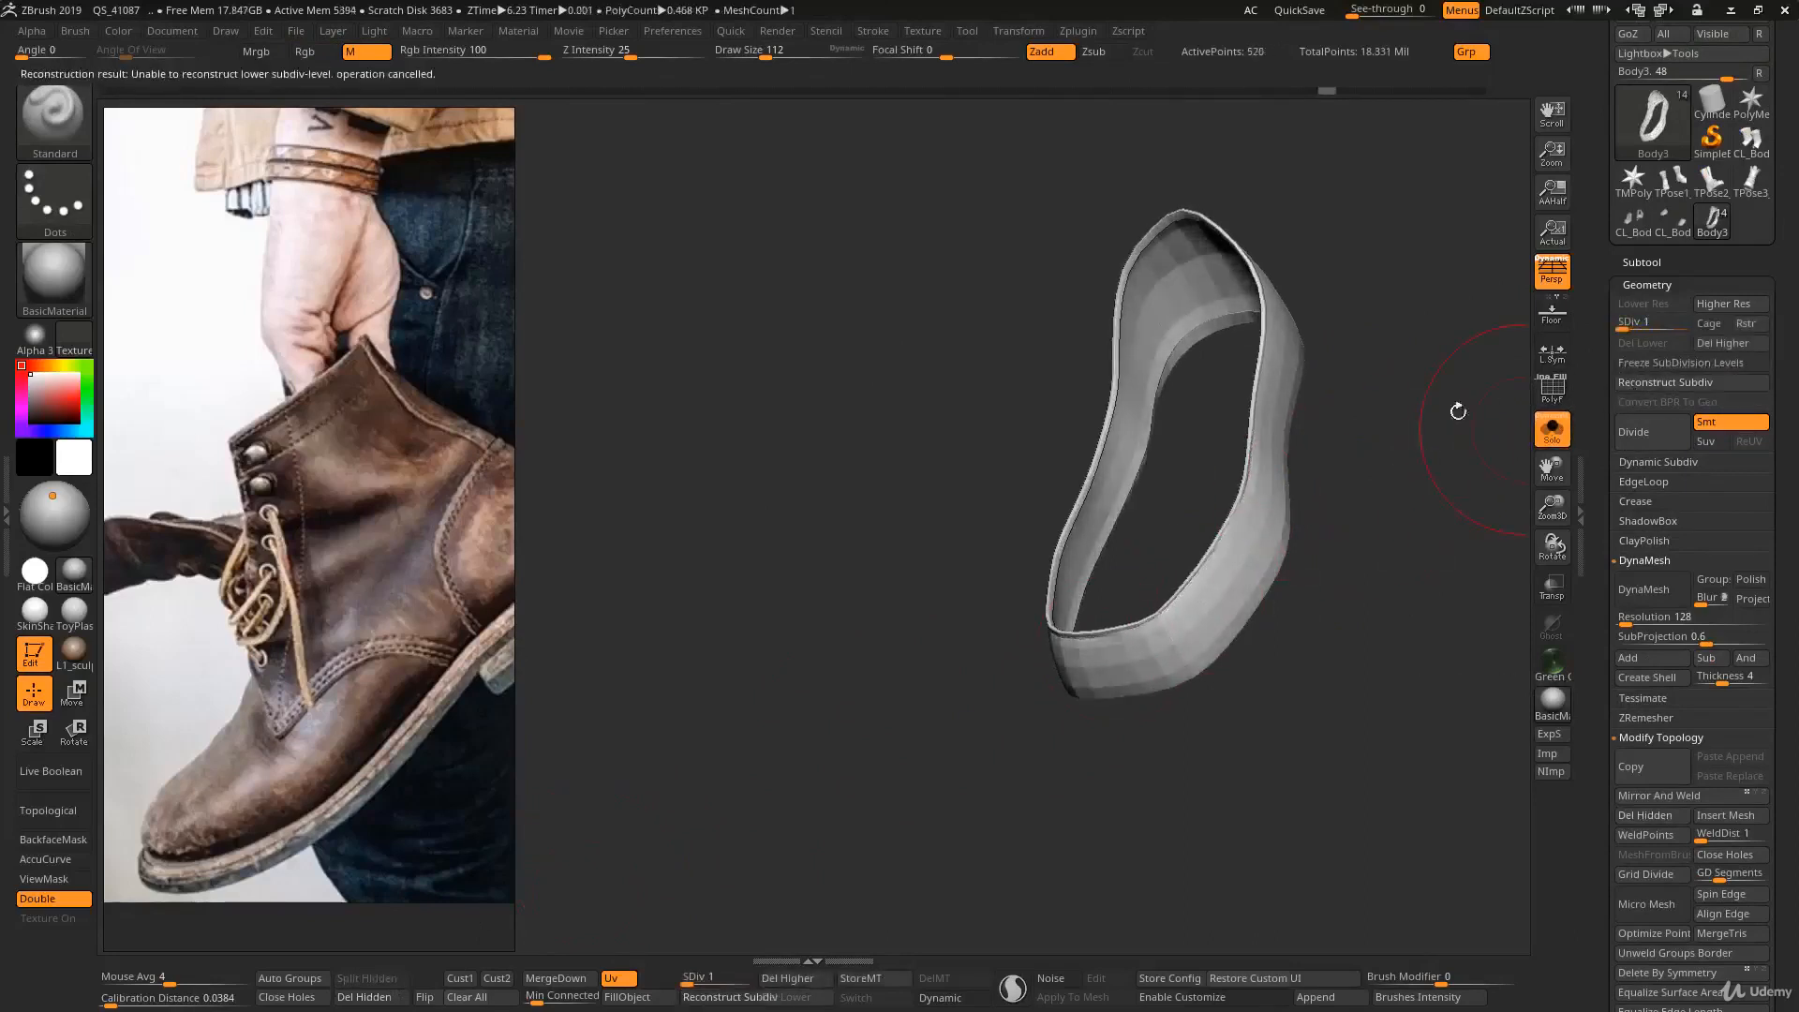
drag(1360, 461, 1289, 456)
key(shift+f)
drag(1311, 562, 1277, 550)
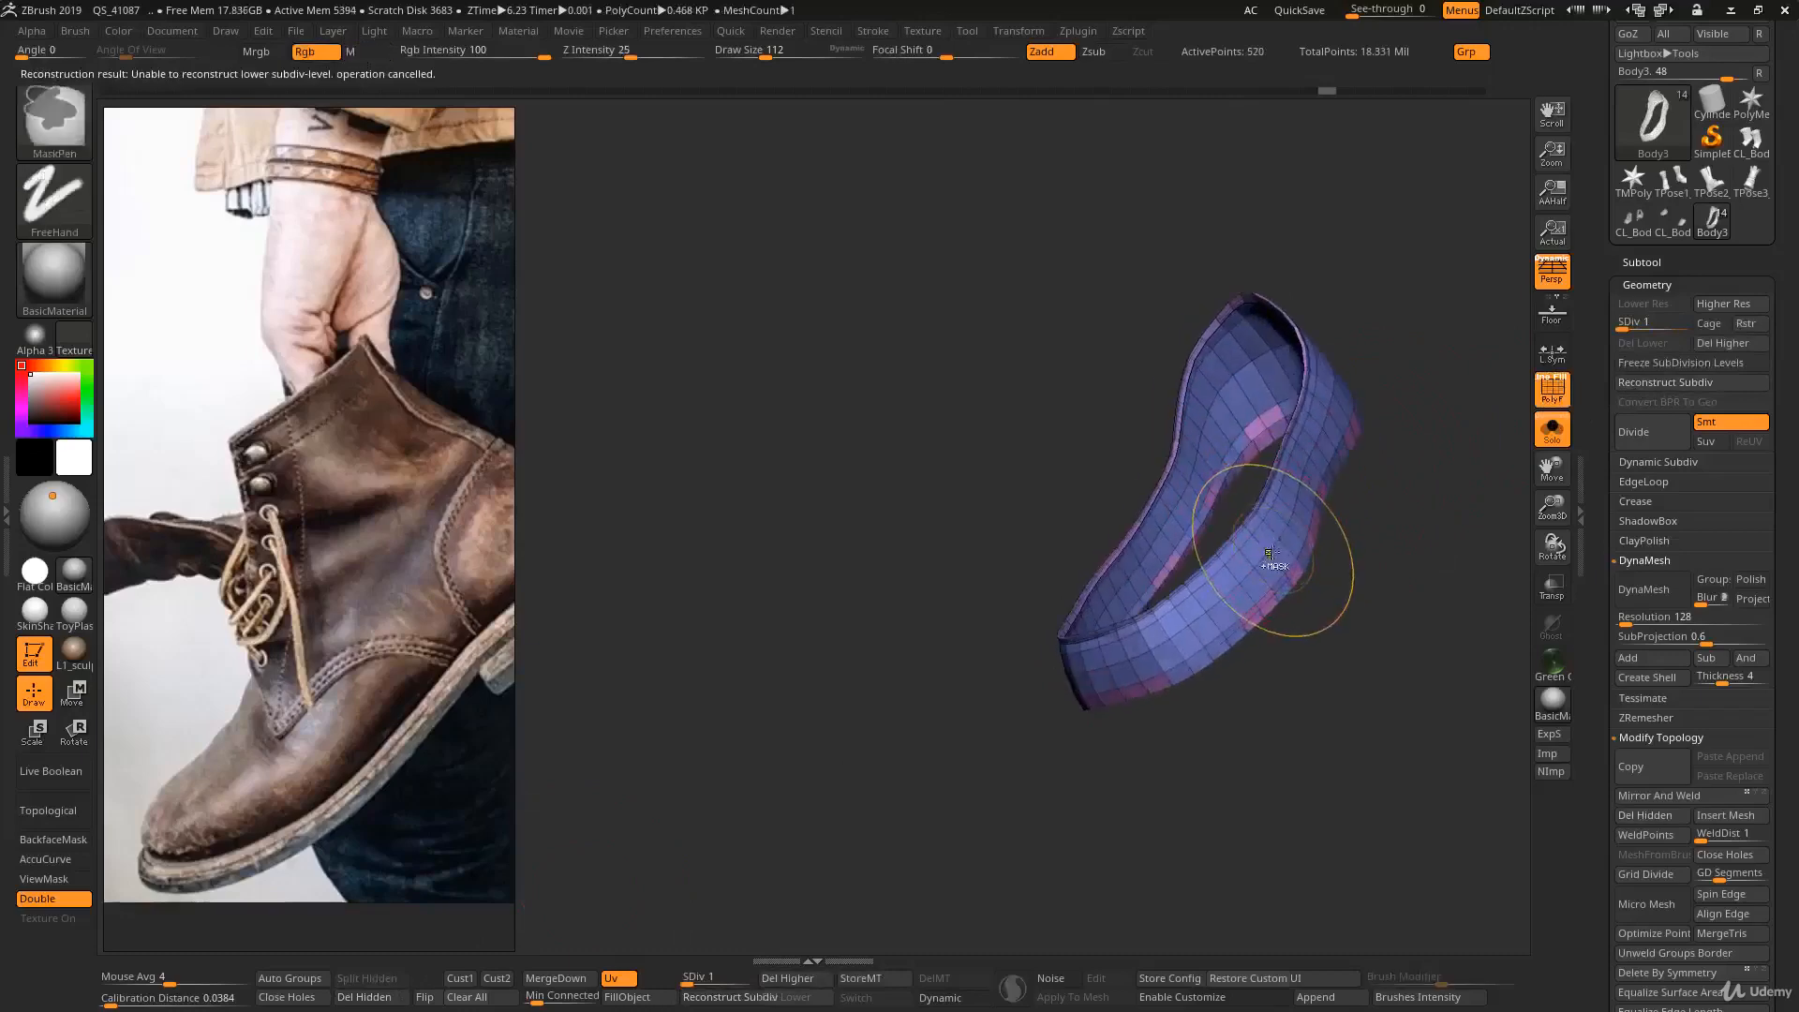
- Undo the subdivision reconstruction, back to the single high-resolution band without subdivision levels
key(ctrl+d)
key(ctrl+d)
key(ctrl+d)
key(ctrl+d)
key(ctrl+d)
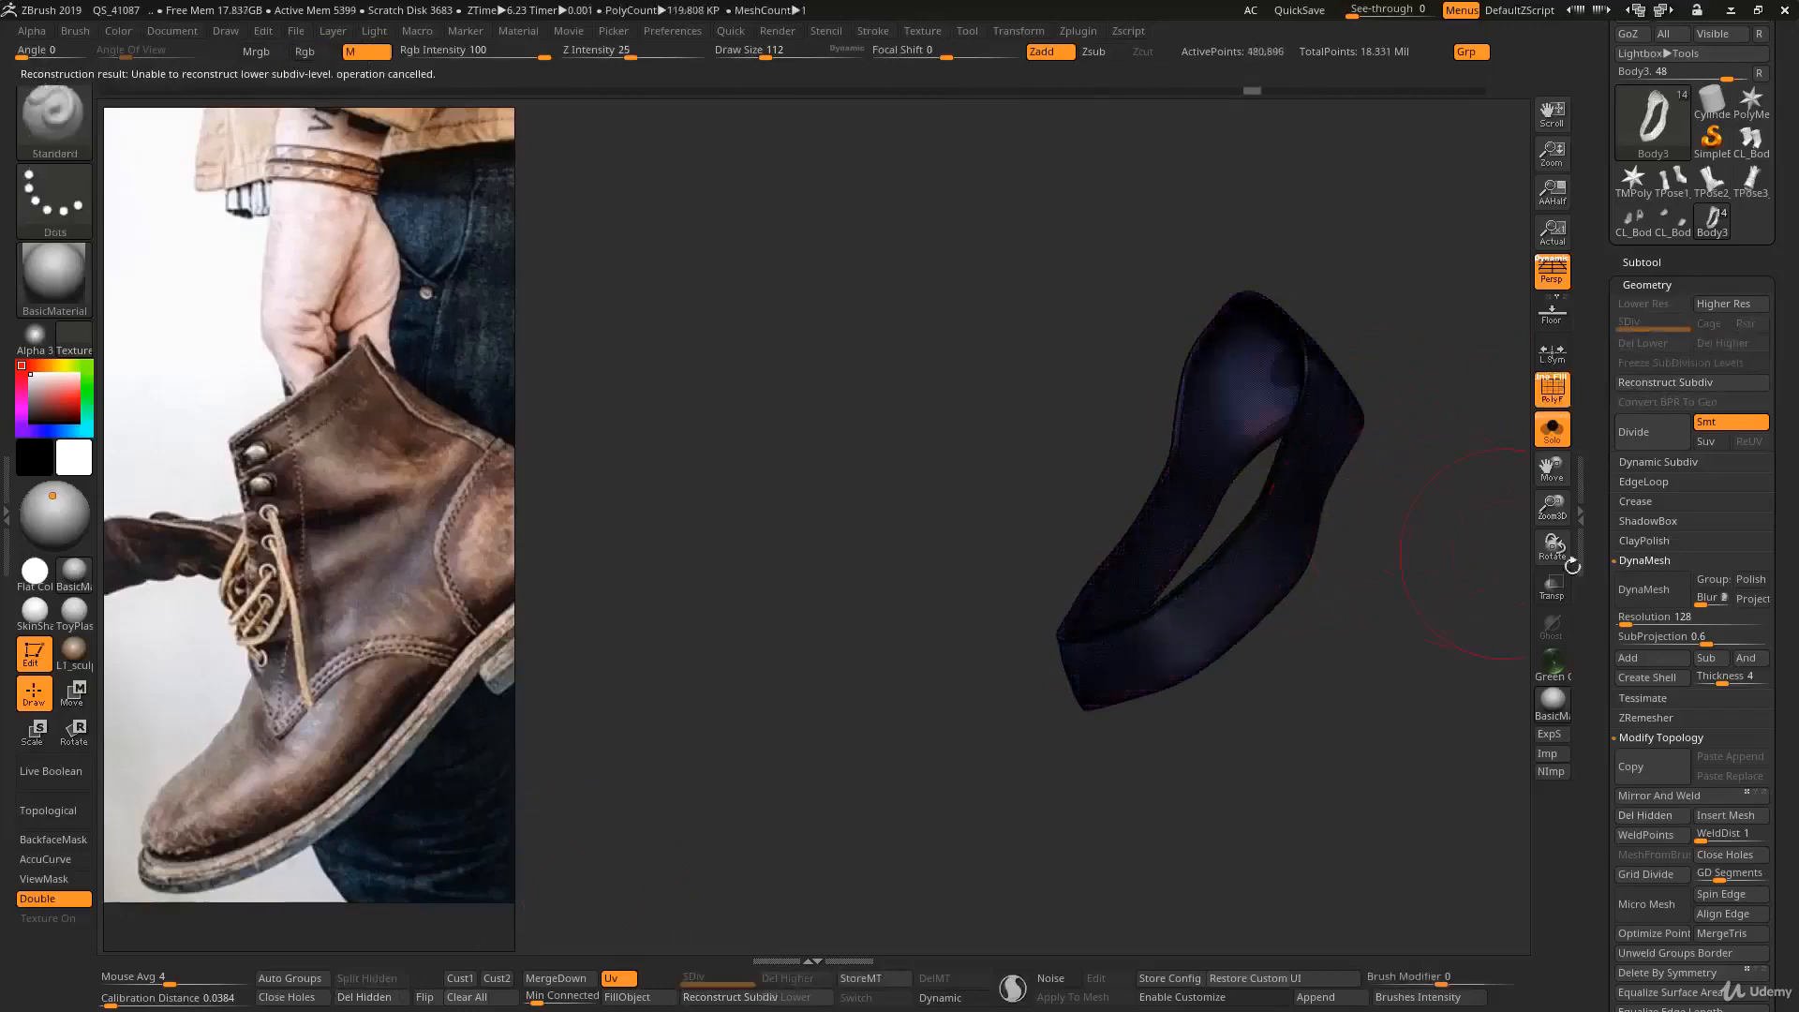
- Mirror and weld the high-resolution band to the other side, and try to reconstruct a lower subdivision level on the pair
drag(1595, 581, 1616, 379)
scroll(1617, 384, down, 3)
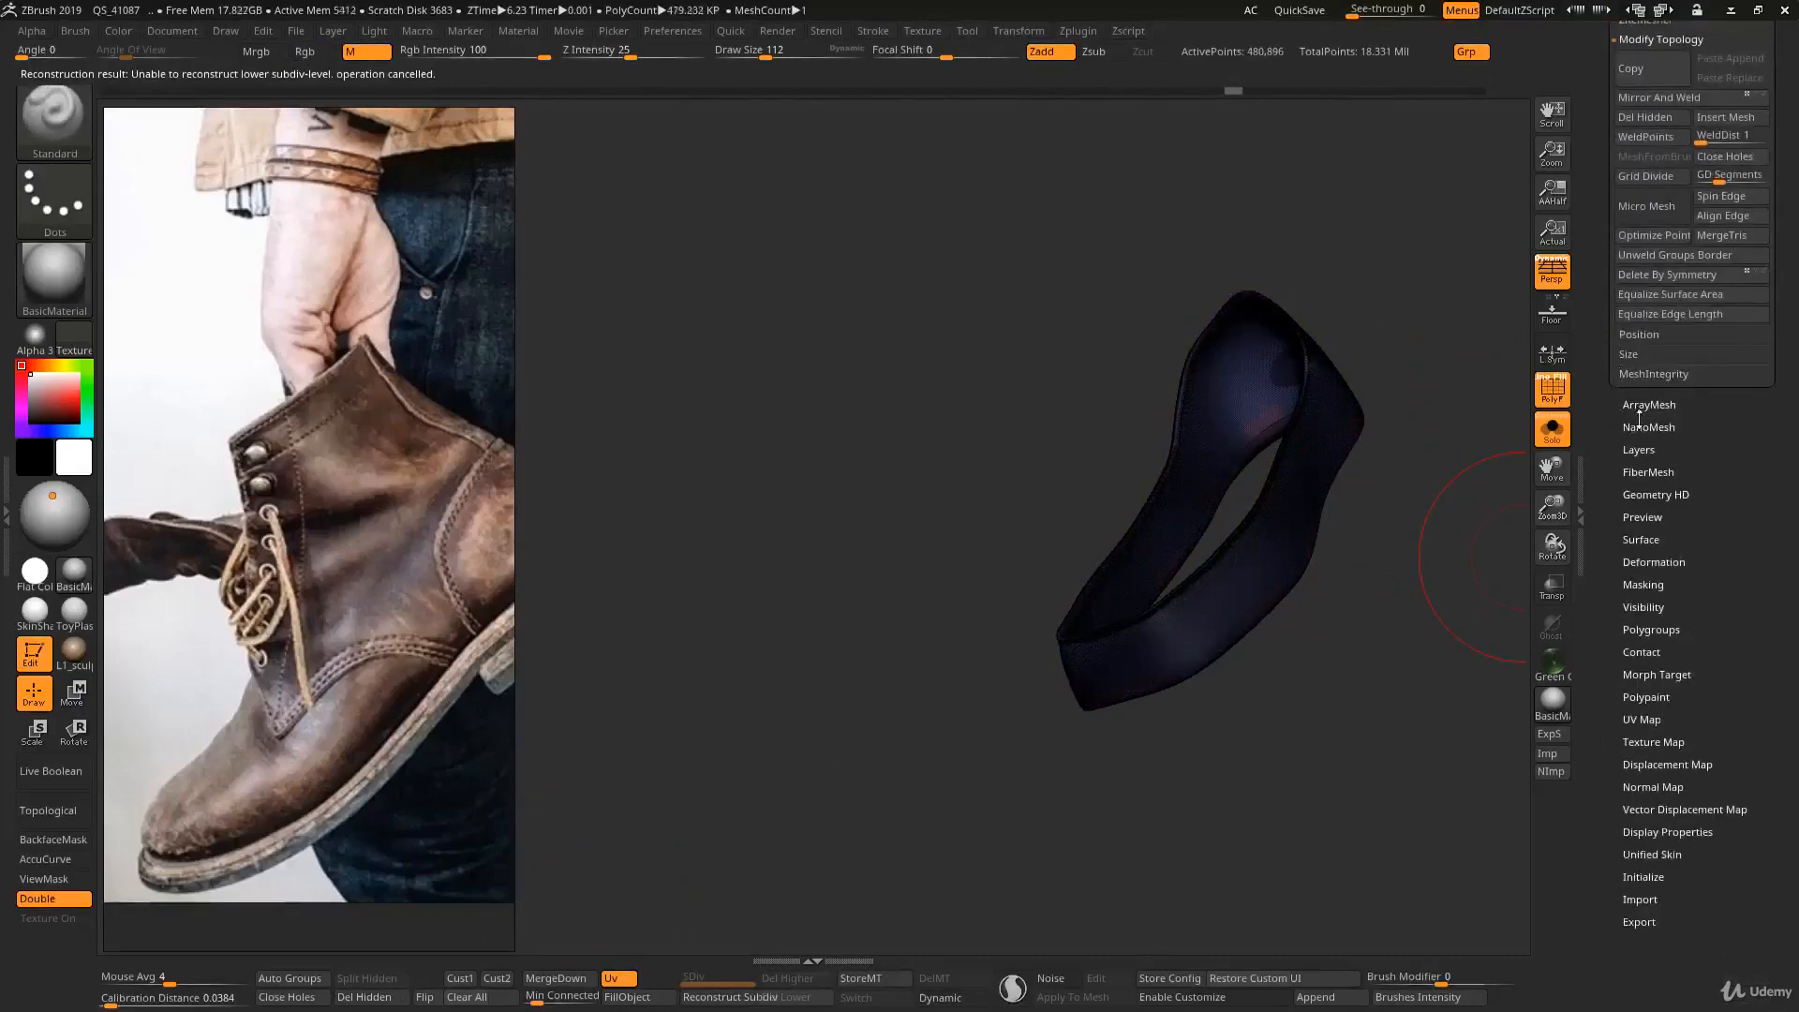
scroll(1648, 310, up, 4)
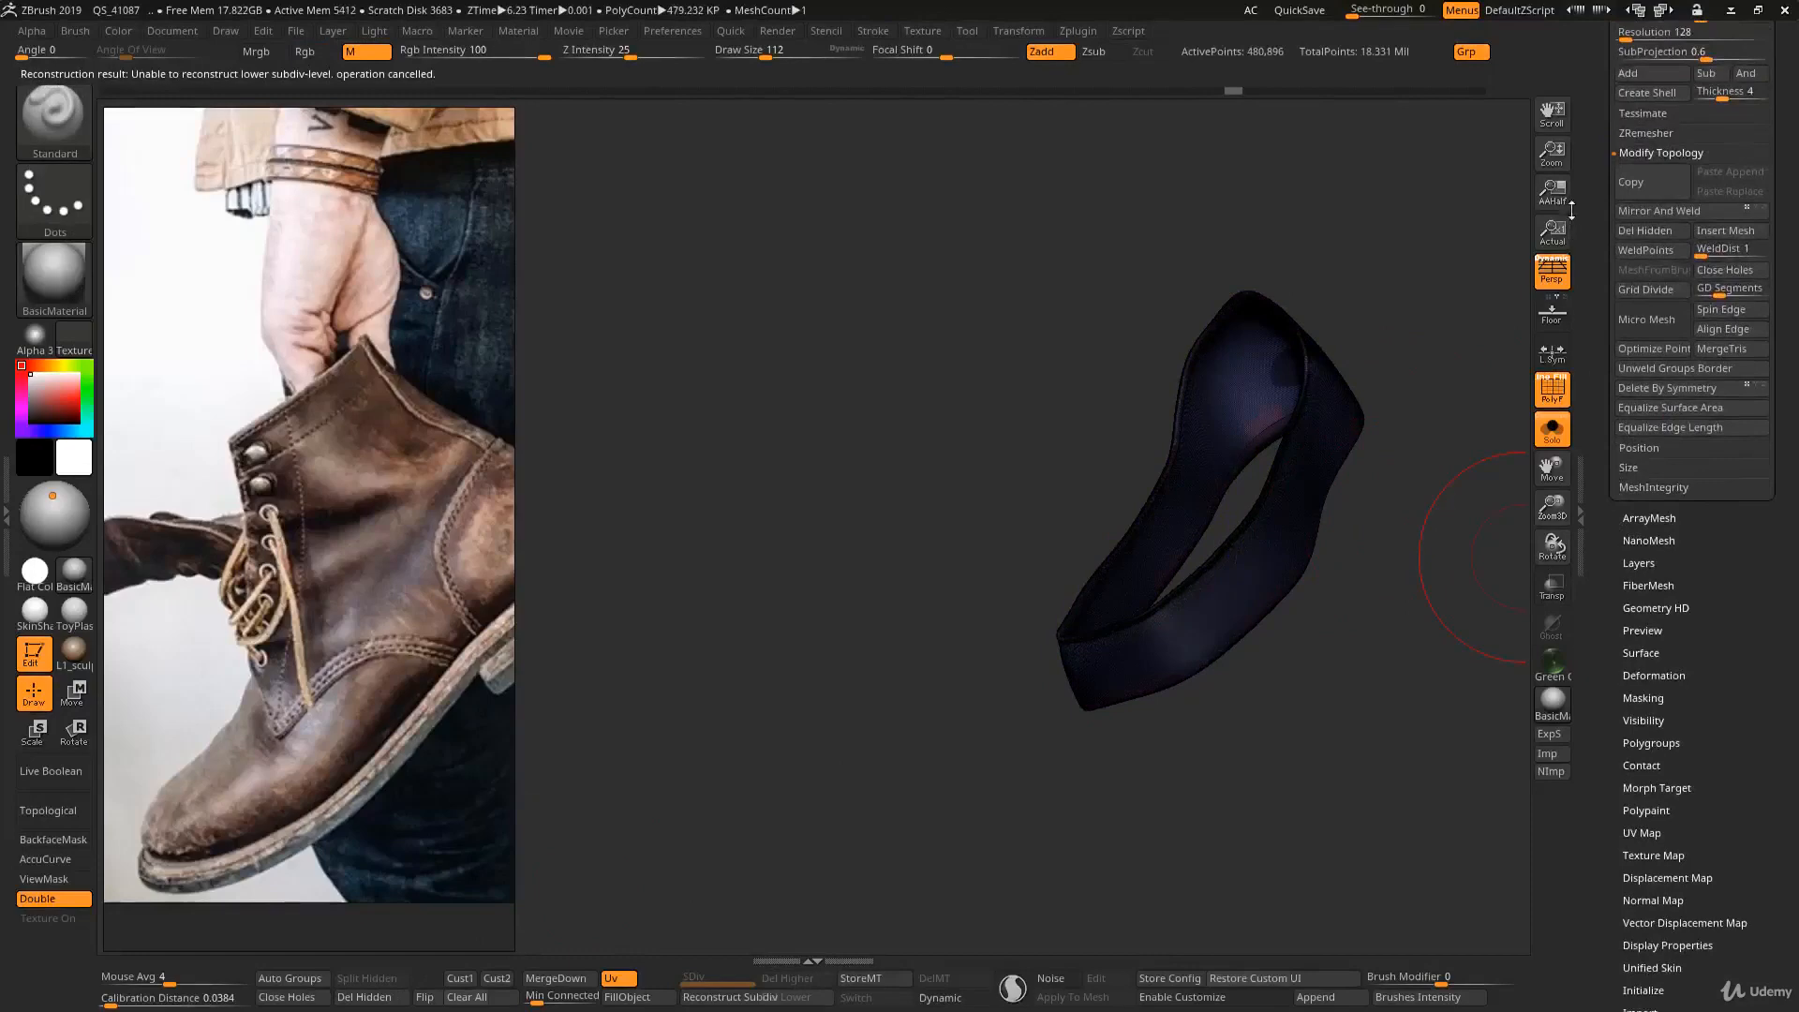
click(1656, 211)
scroll(1584, 454, up, 20)
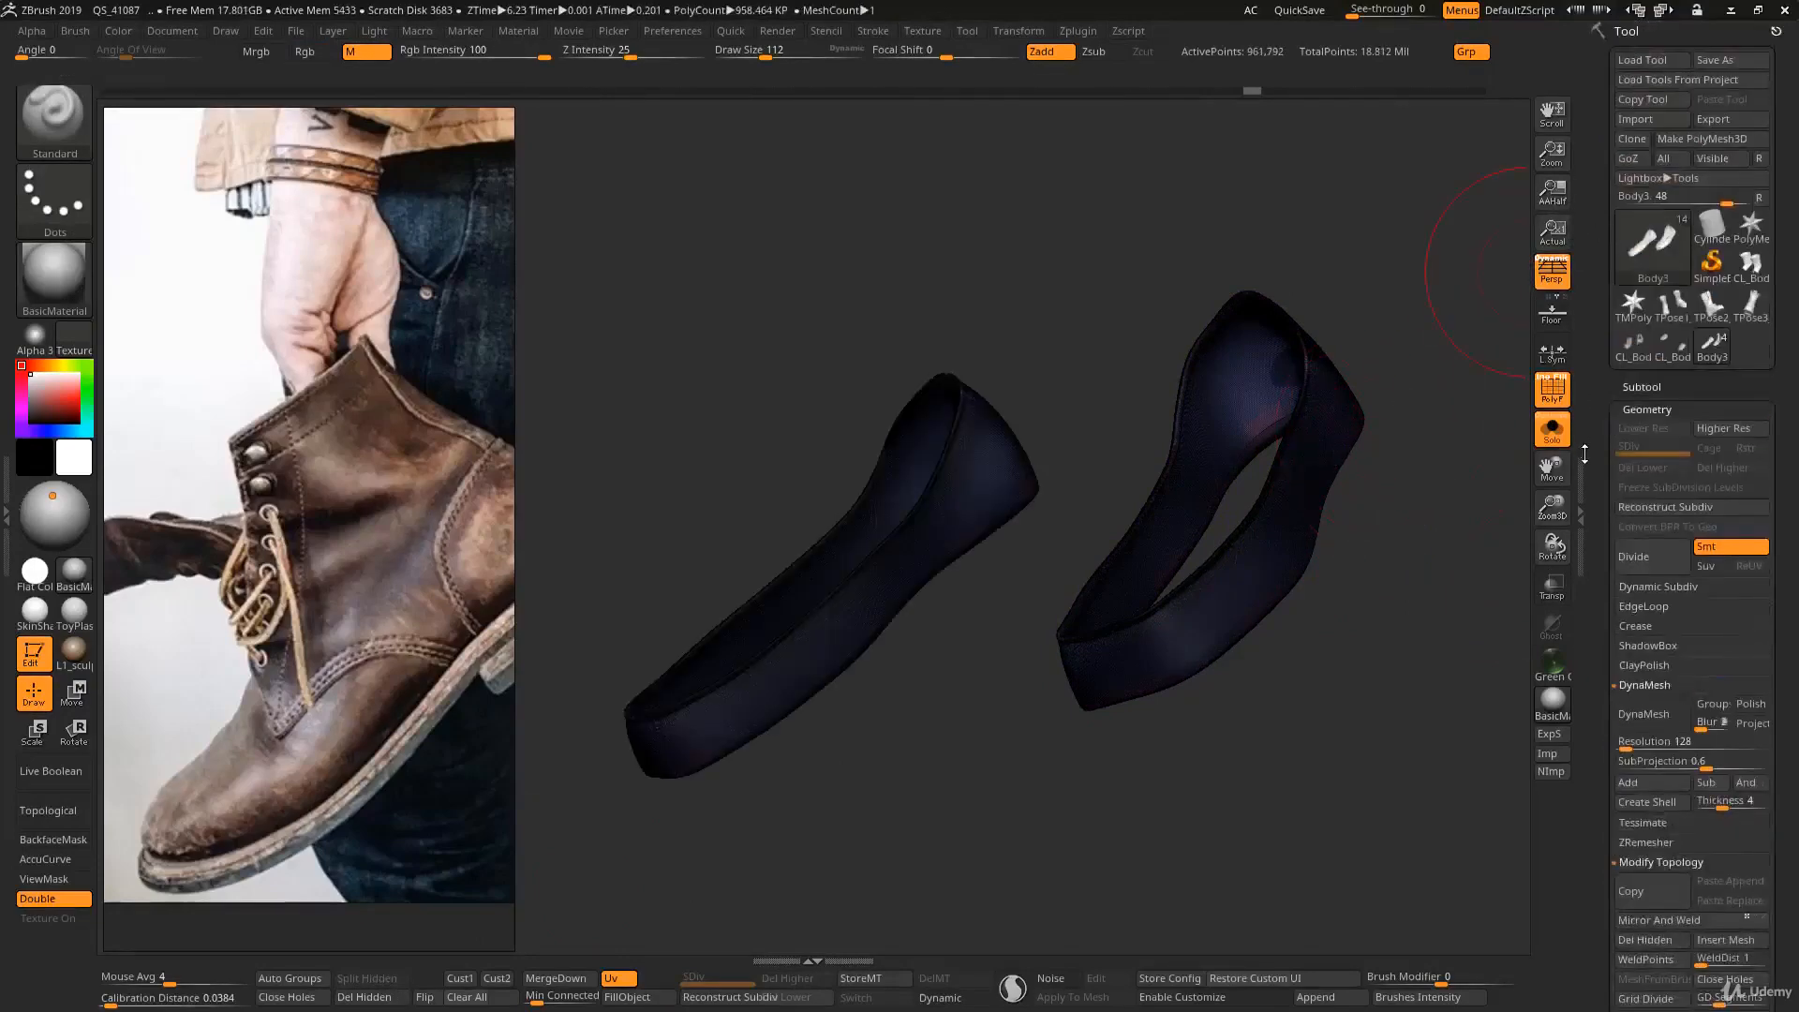
click(1638, 508)
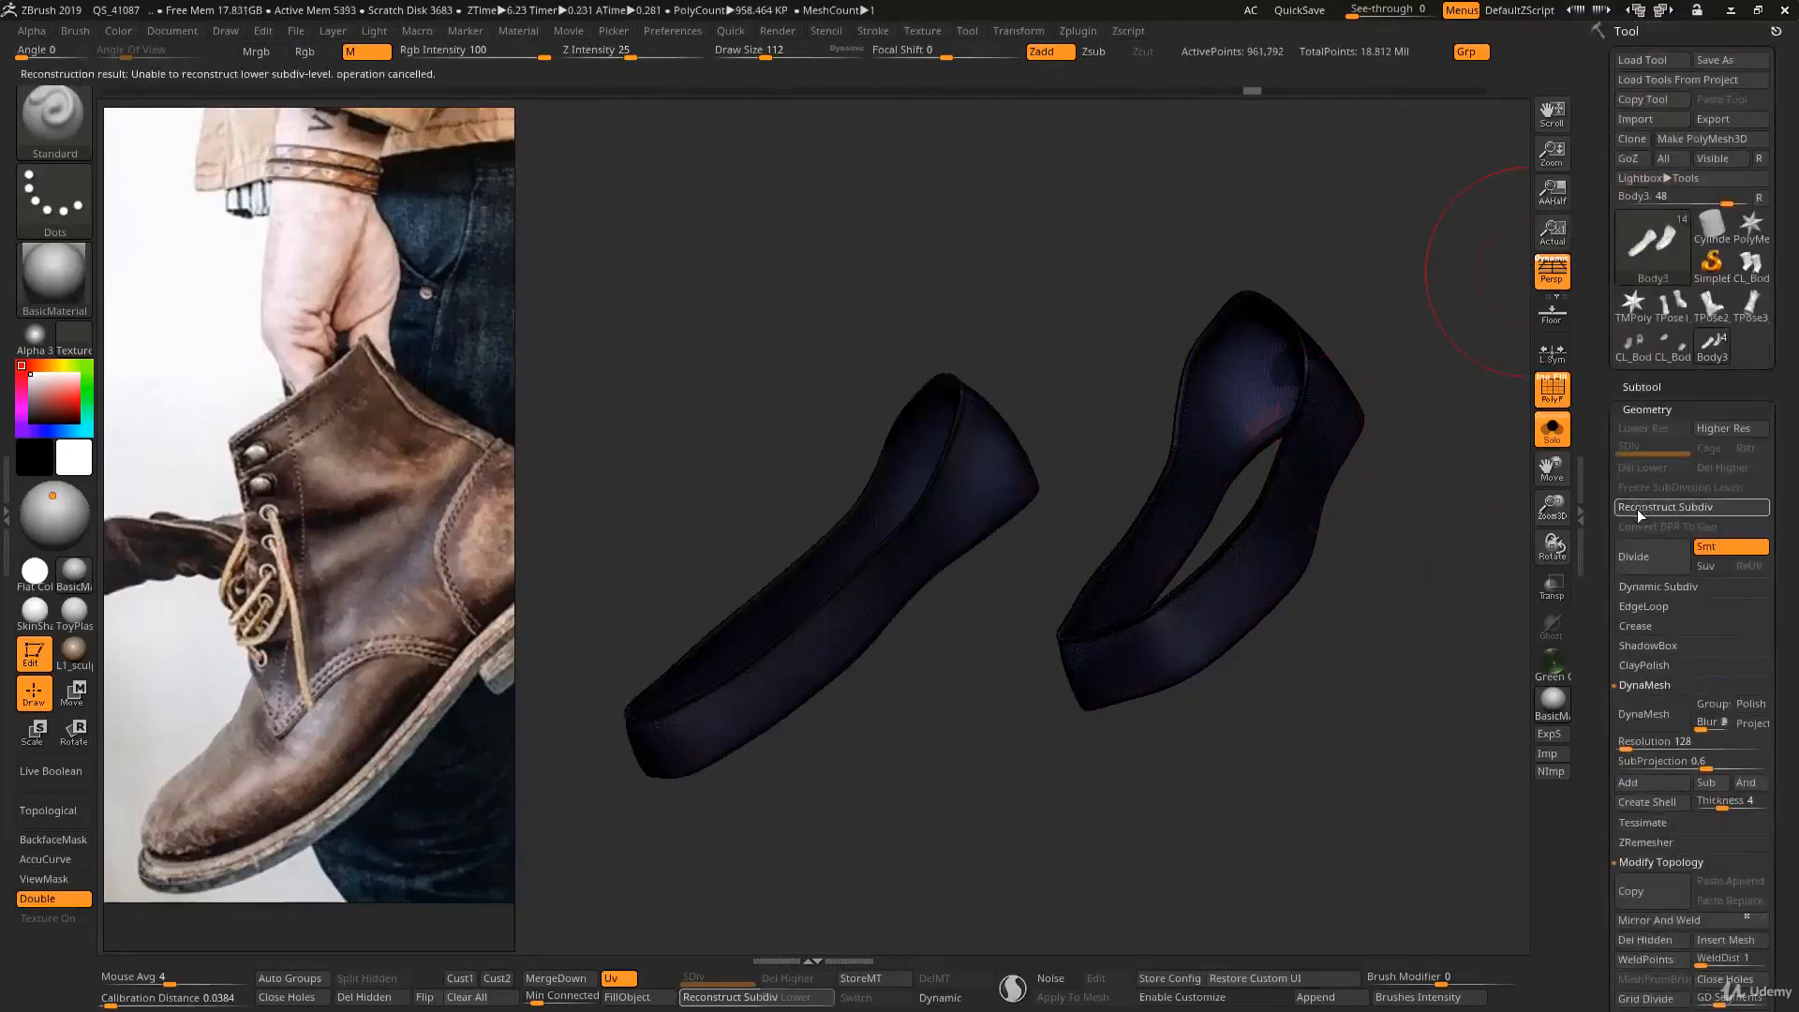
- Turn off the wireframe to examine the mirrored pair, and undo the mirroring to return to the single band
right_drag(1374, 582, 1282, 526)
right_drag(1378, 614, 1297, 609)
key(shift+f)
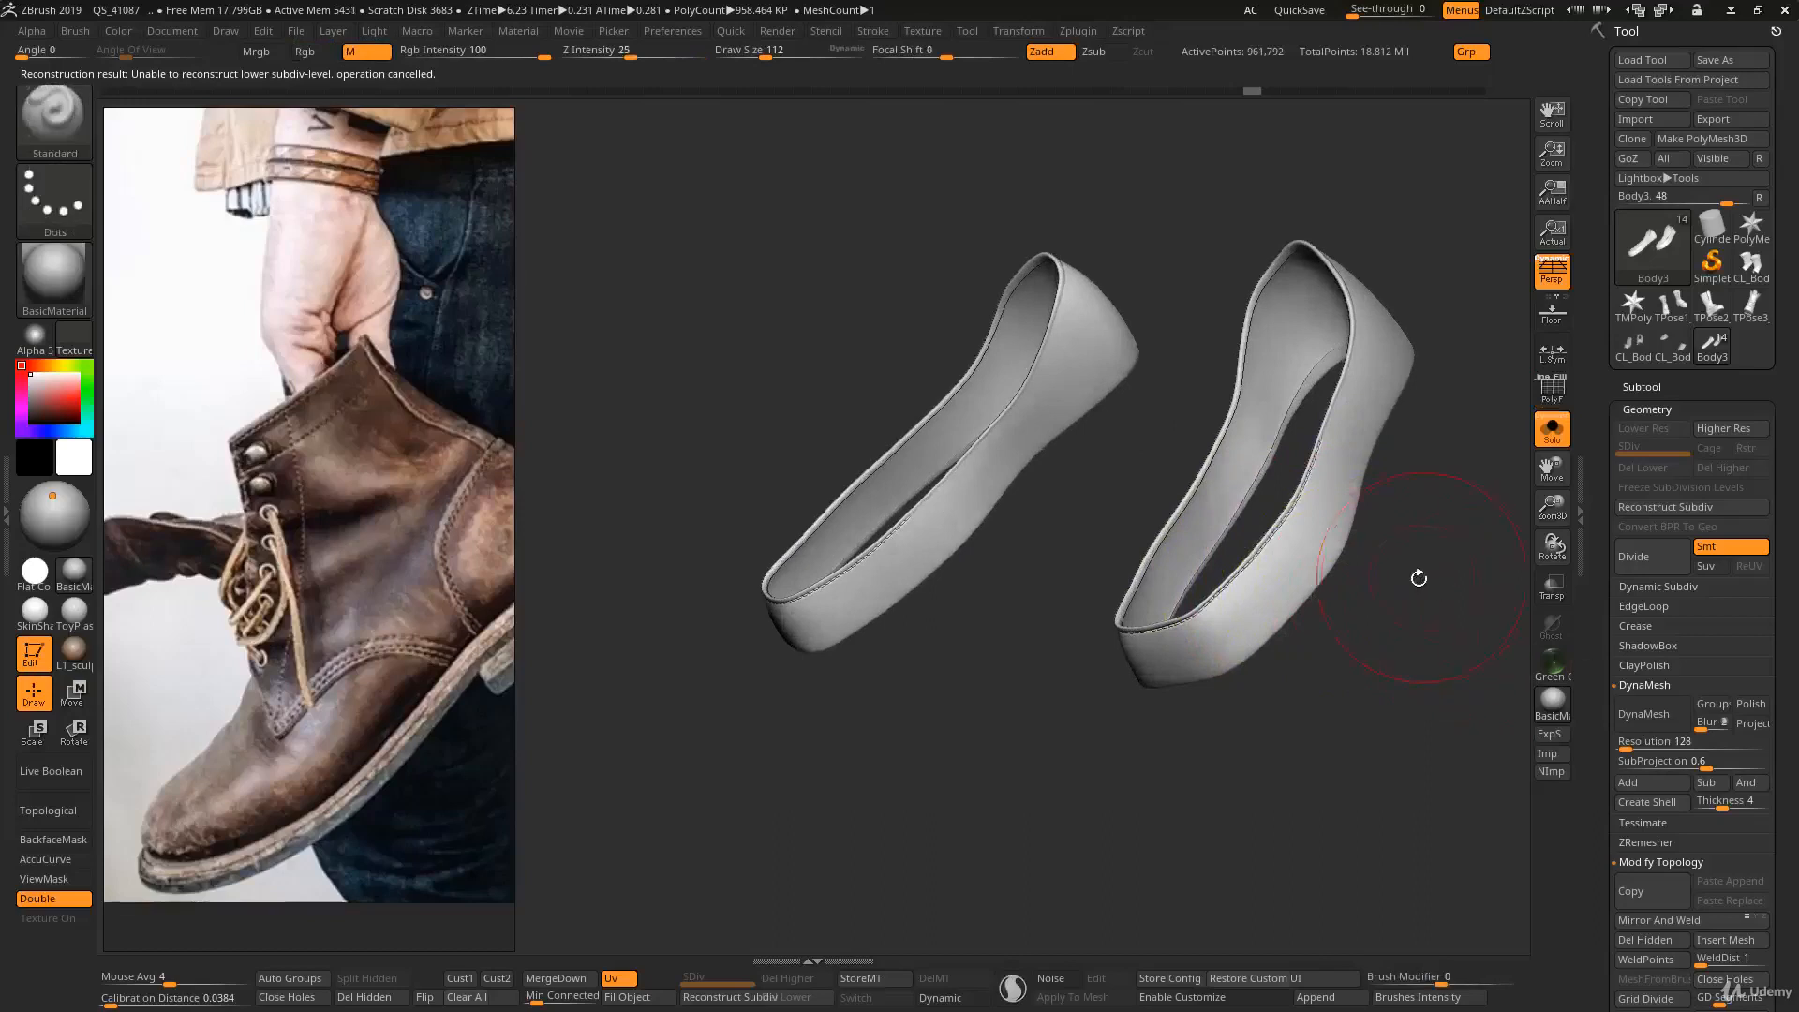
key(ctrl+z)
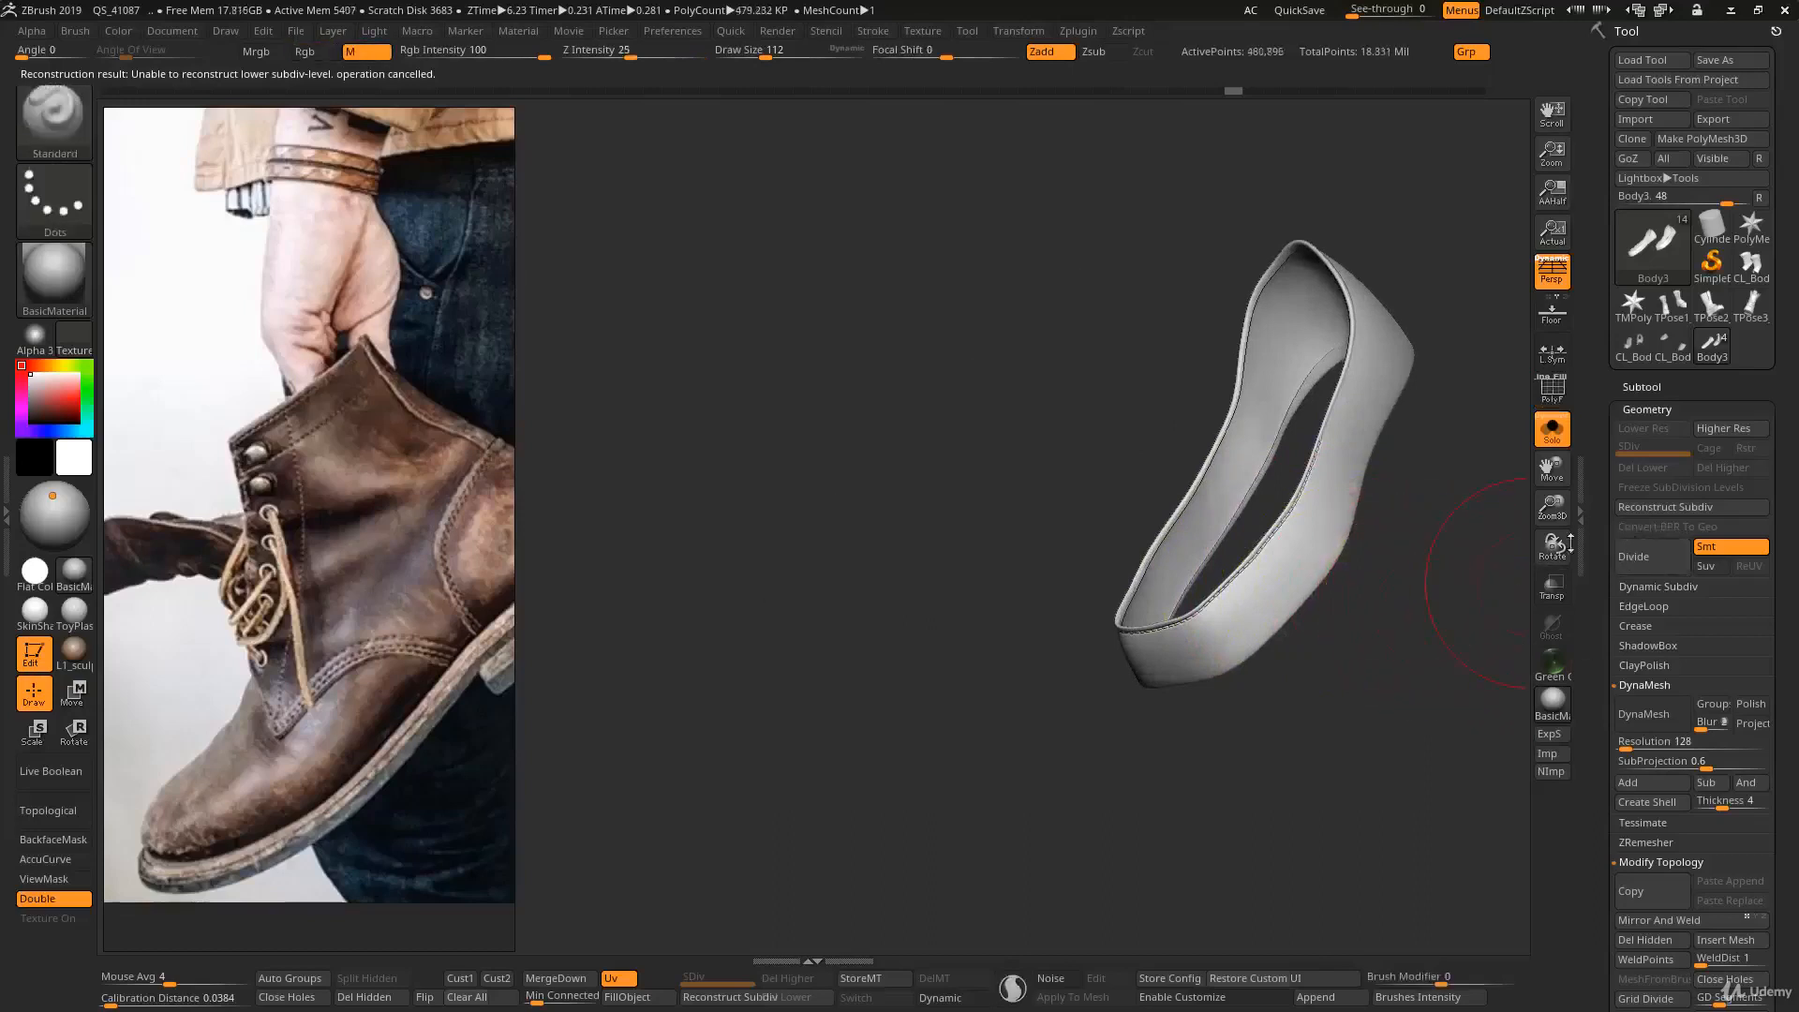
- Reconstruct all lower subdivision levels on the single band, and step back up to level 6 to check its stitching detail
click(1634, 510)
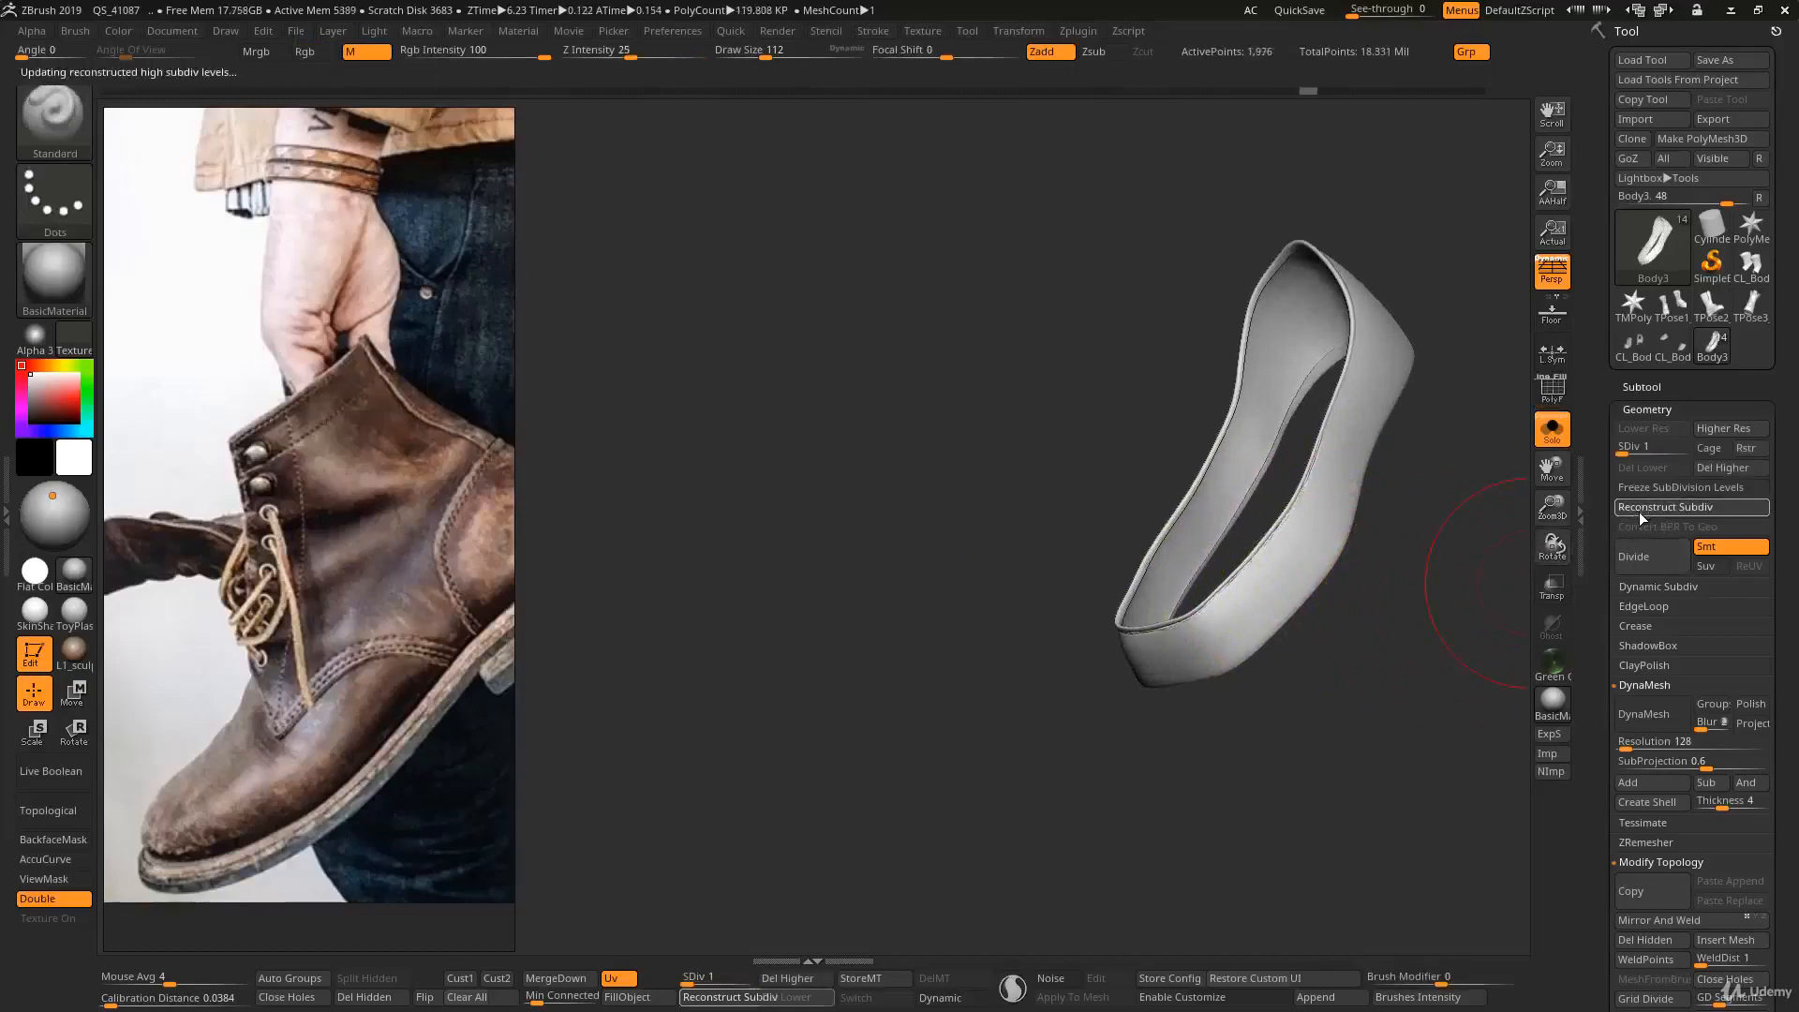
click(1639, 511)
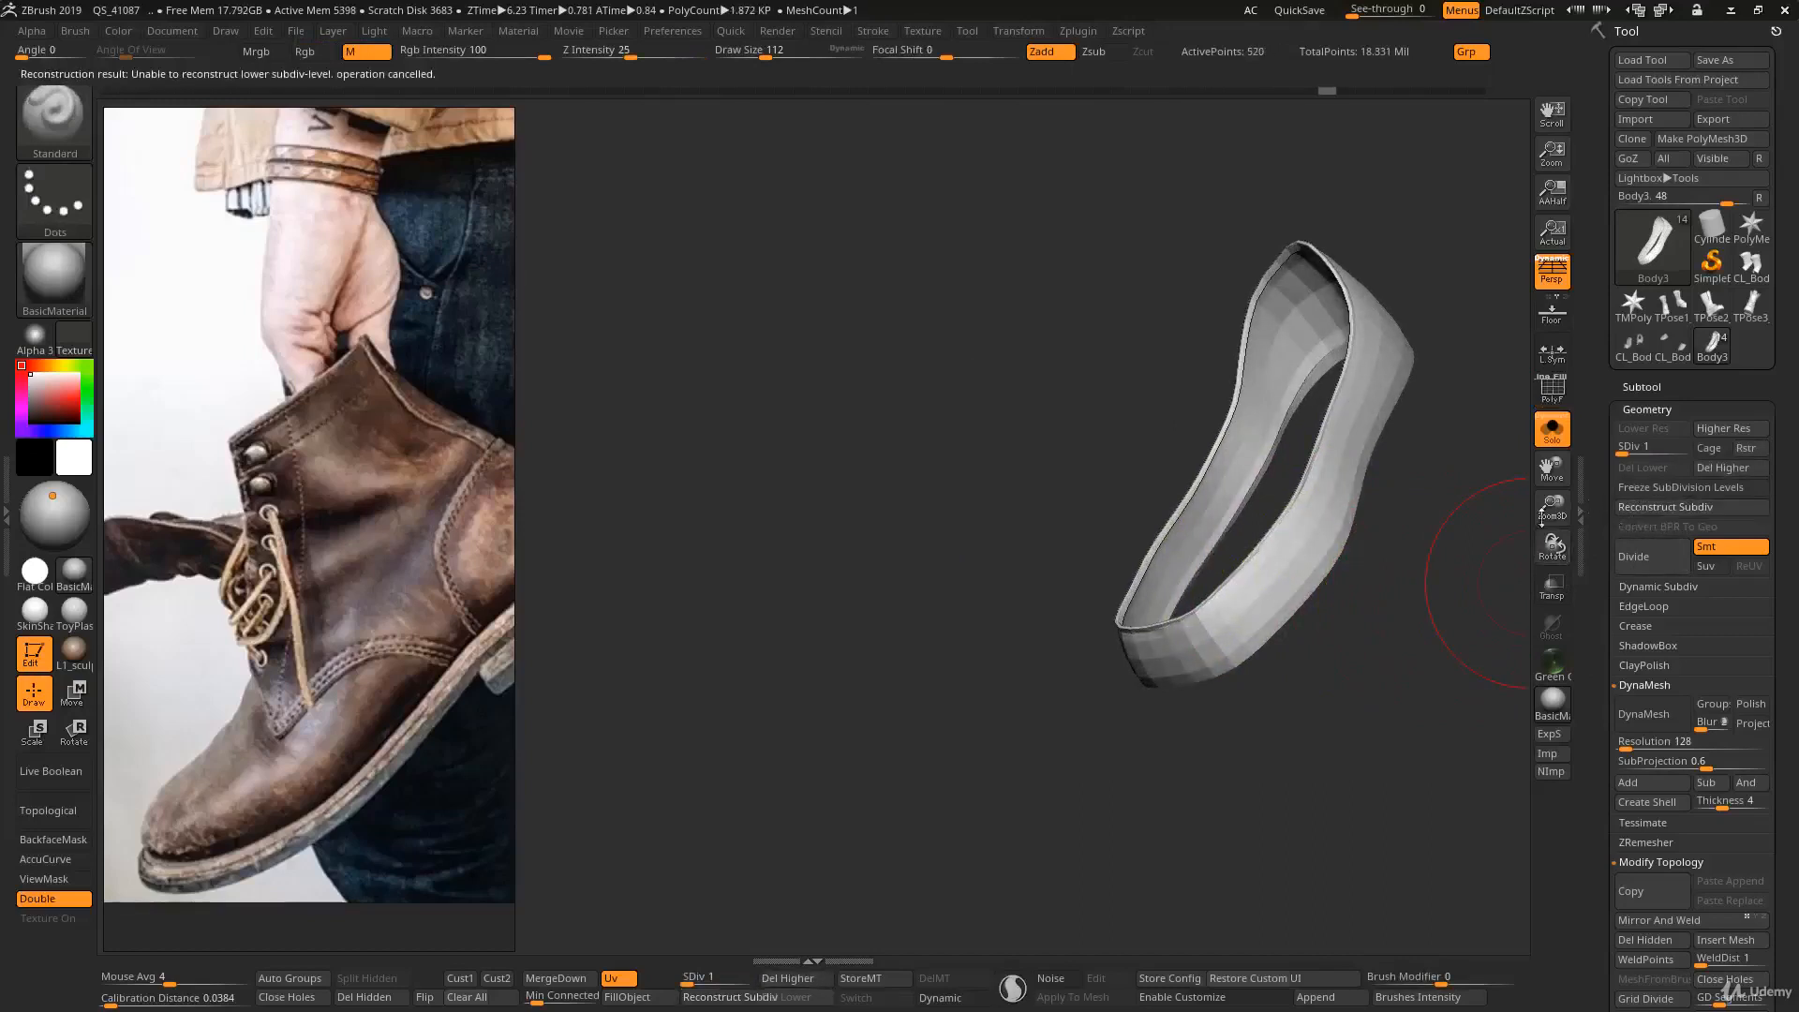
mouse_move(1462, 571)
mouse_down()
mouse_move(1325, 582)
mouse_move(1318, 558)
mouse_move(1253, 577)
mouse_up()
key(d)
key(d)
key(d)
key(d)
key(d)
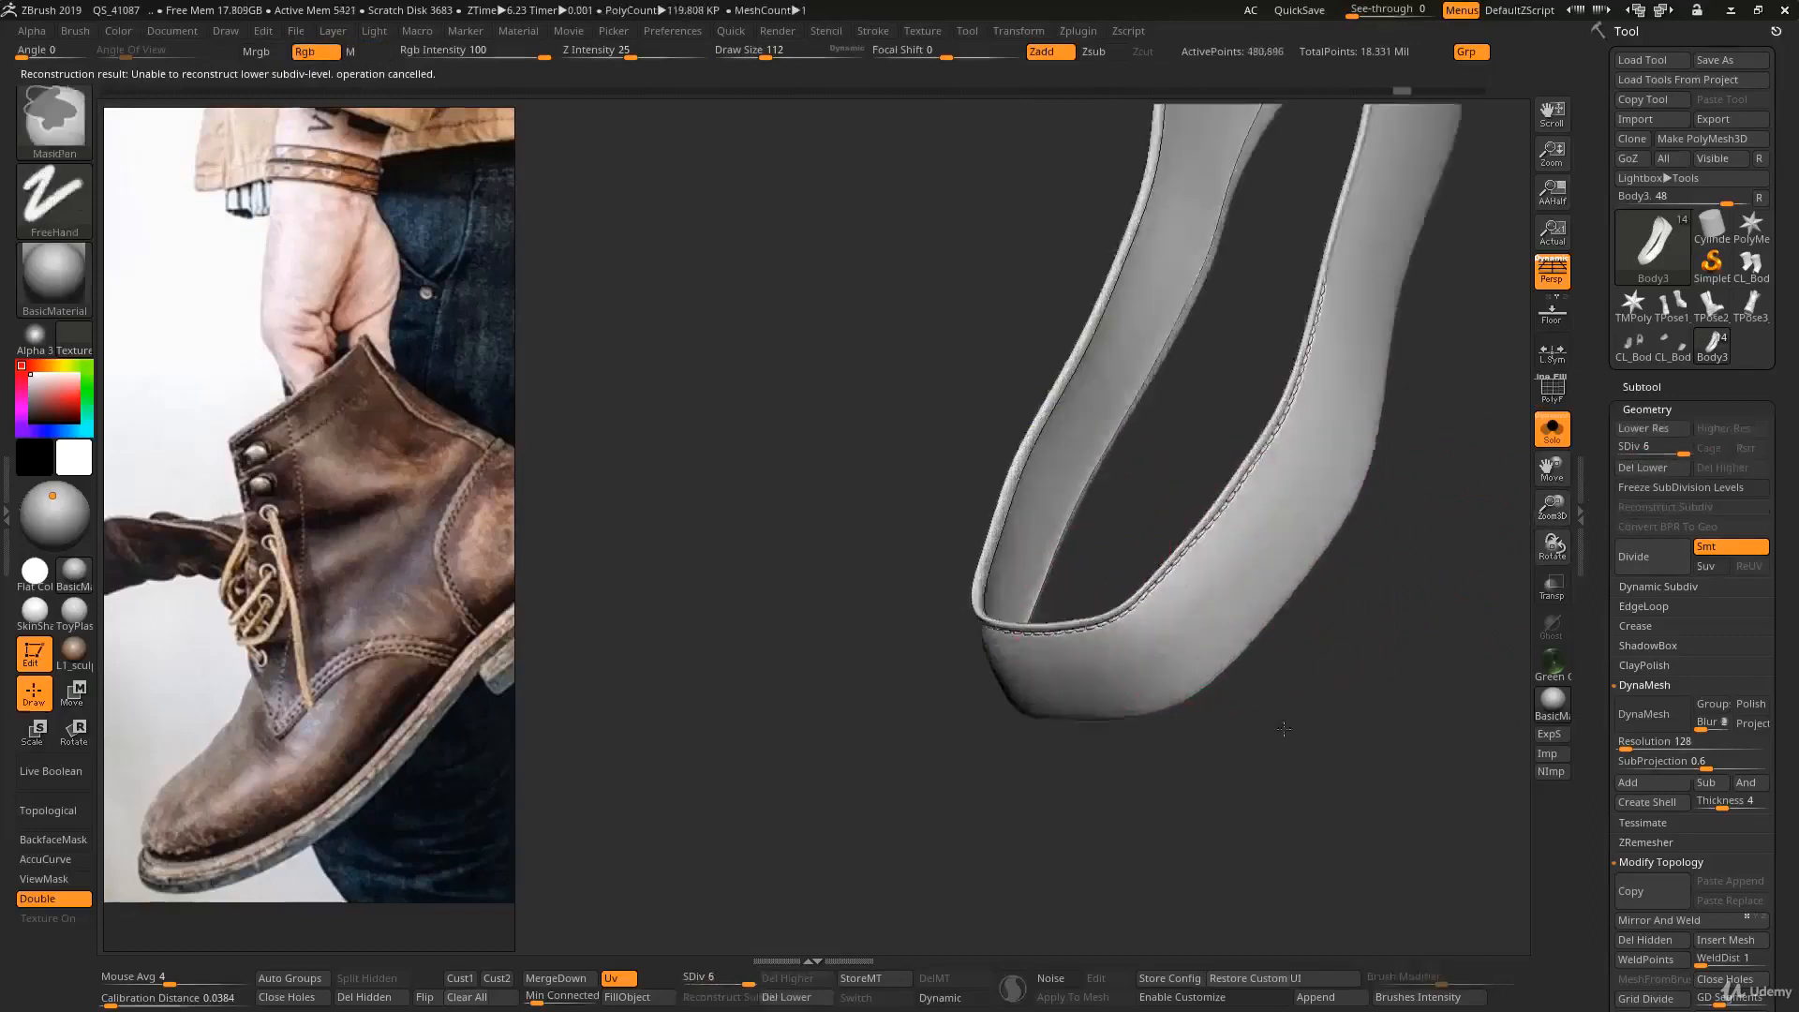
mouse_move(1284, 729)
right_down()
mouse_move(1228, 591)
mouse_move(1286, 539)
right_up()
key(shift+f)
key(shift+f)
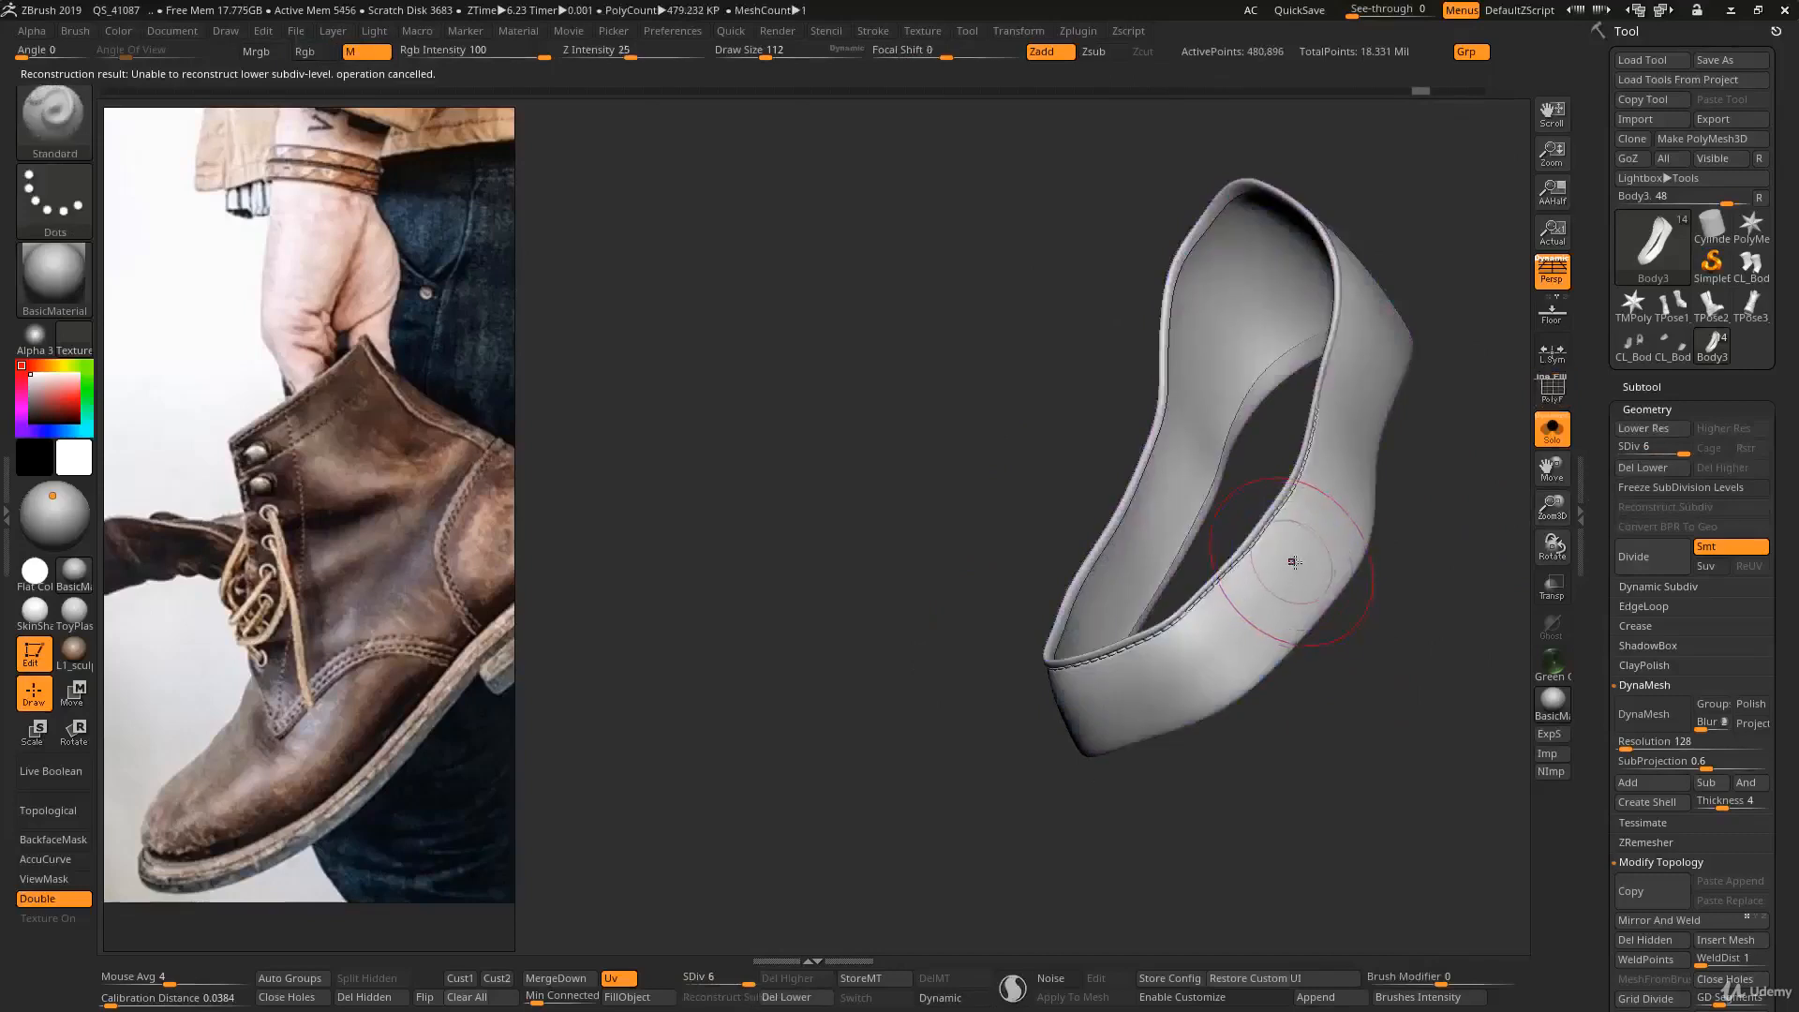
- QuickSave the project, and duplicate the band's SubTool with its subdivision levels
click(1079, 33)
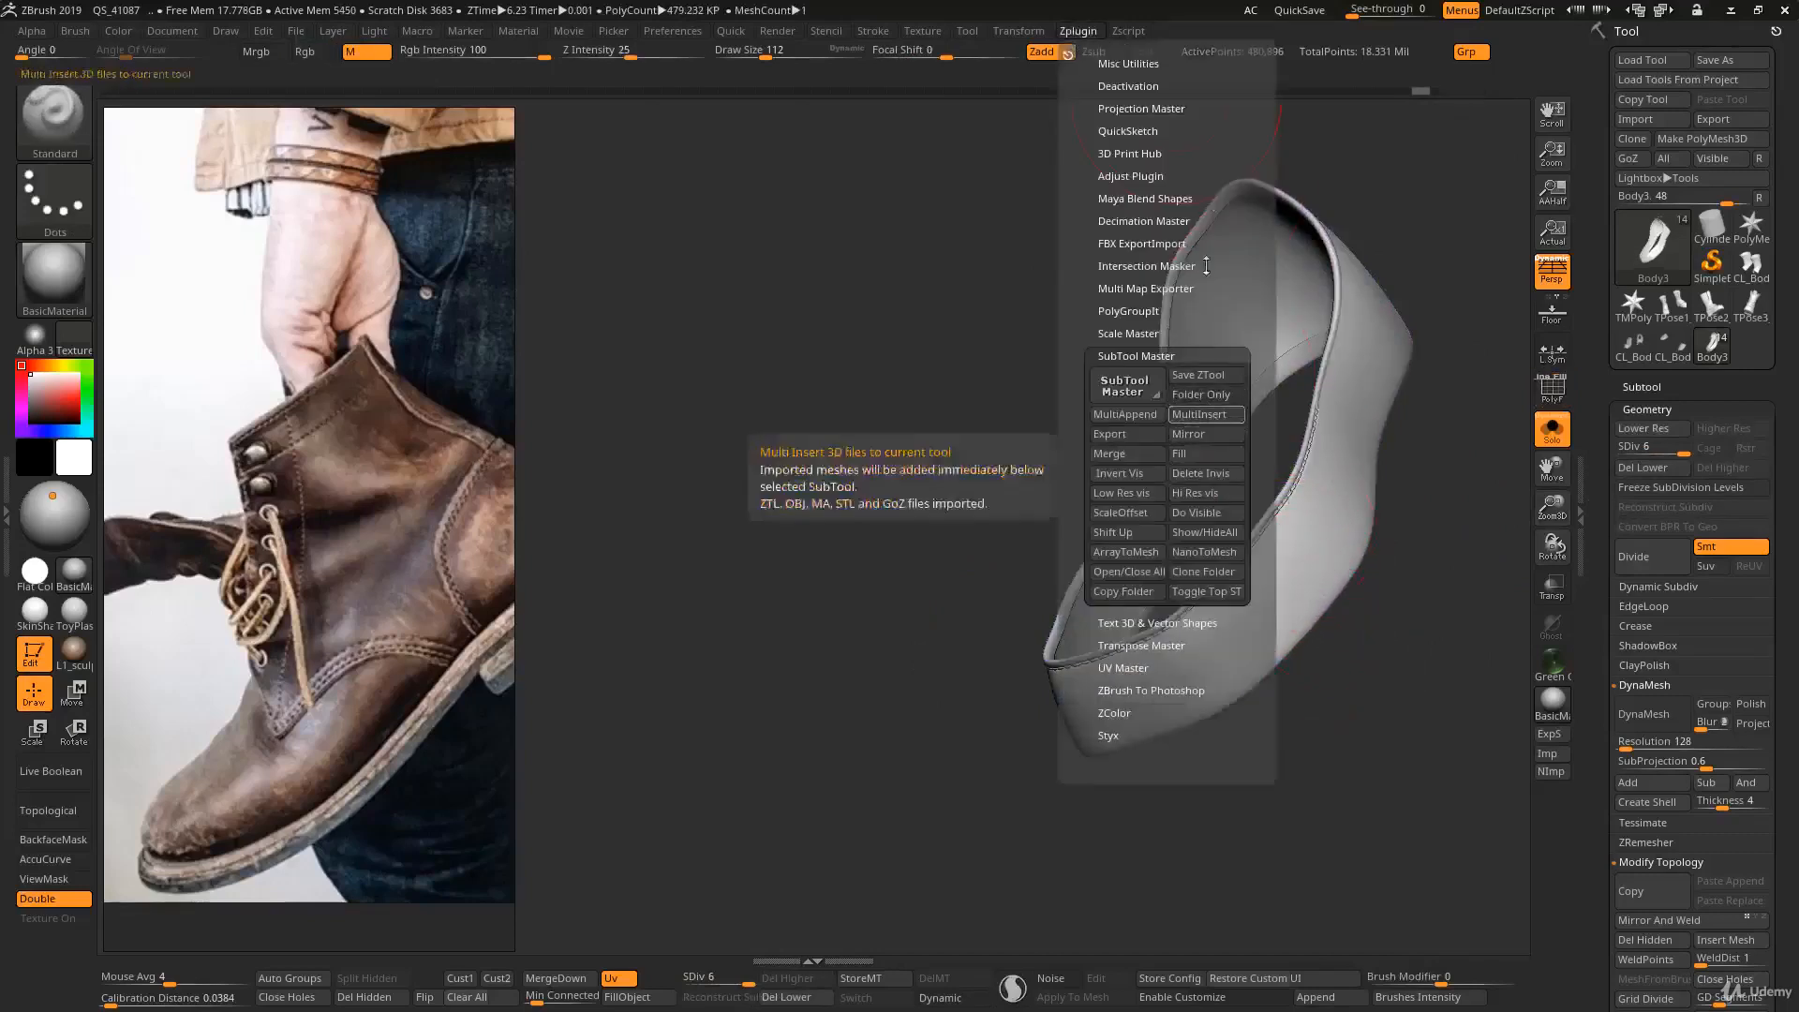
click(1299, 10)
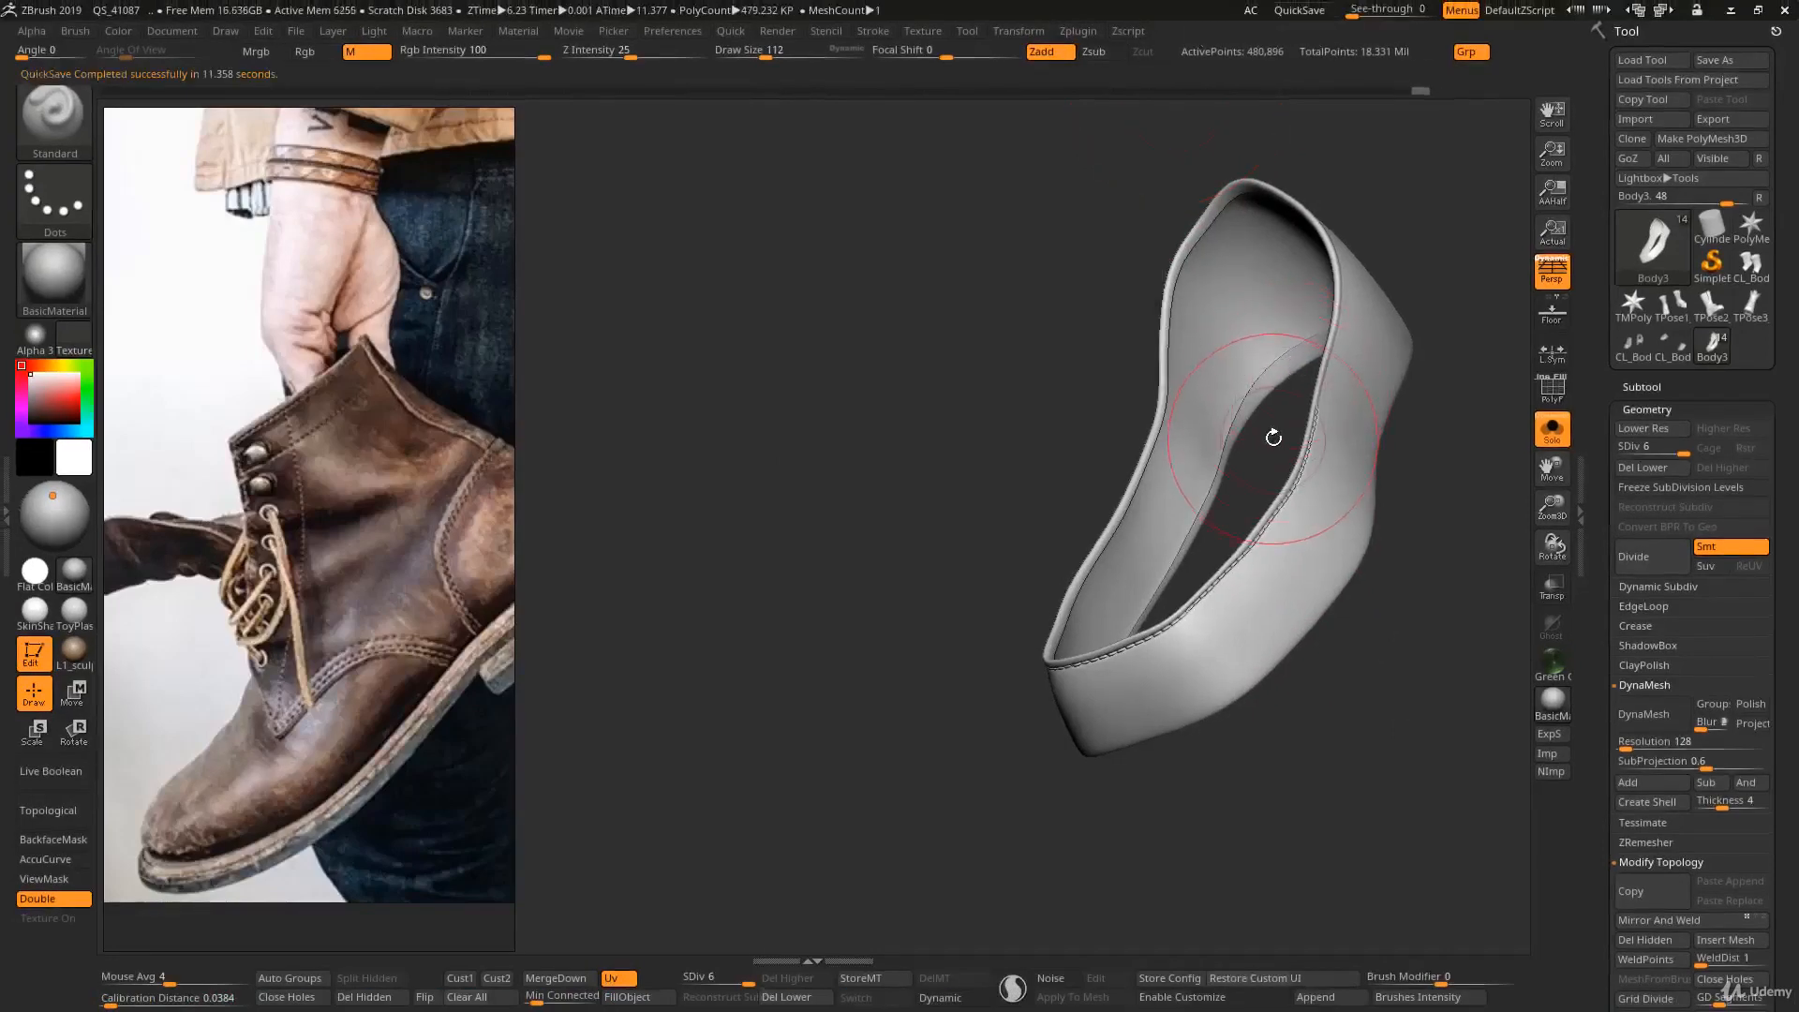
click(1642, 387)
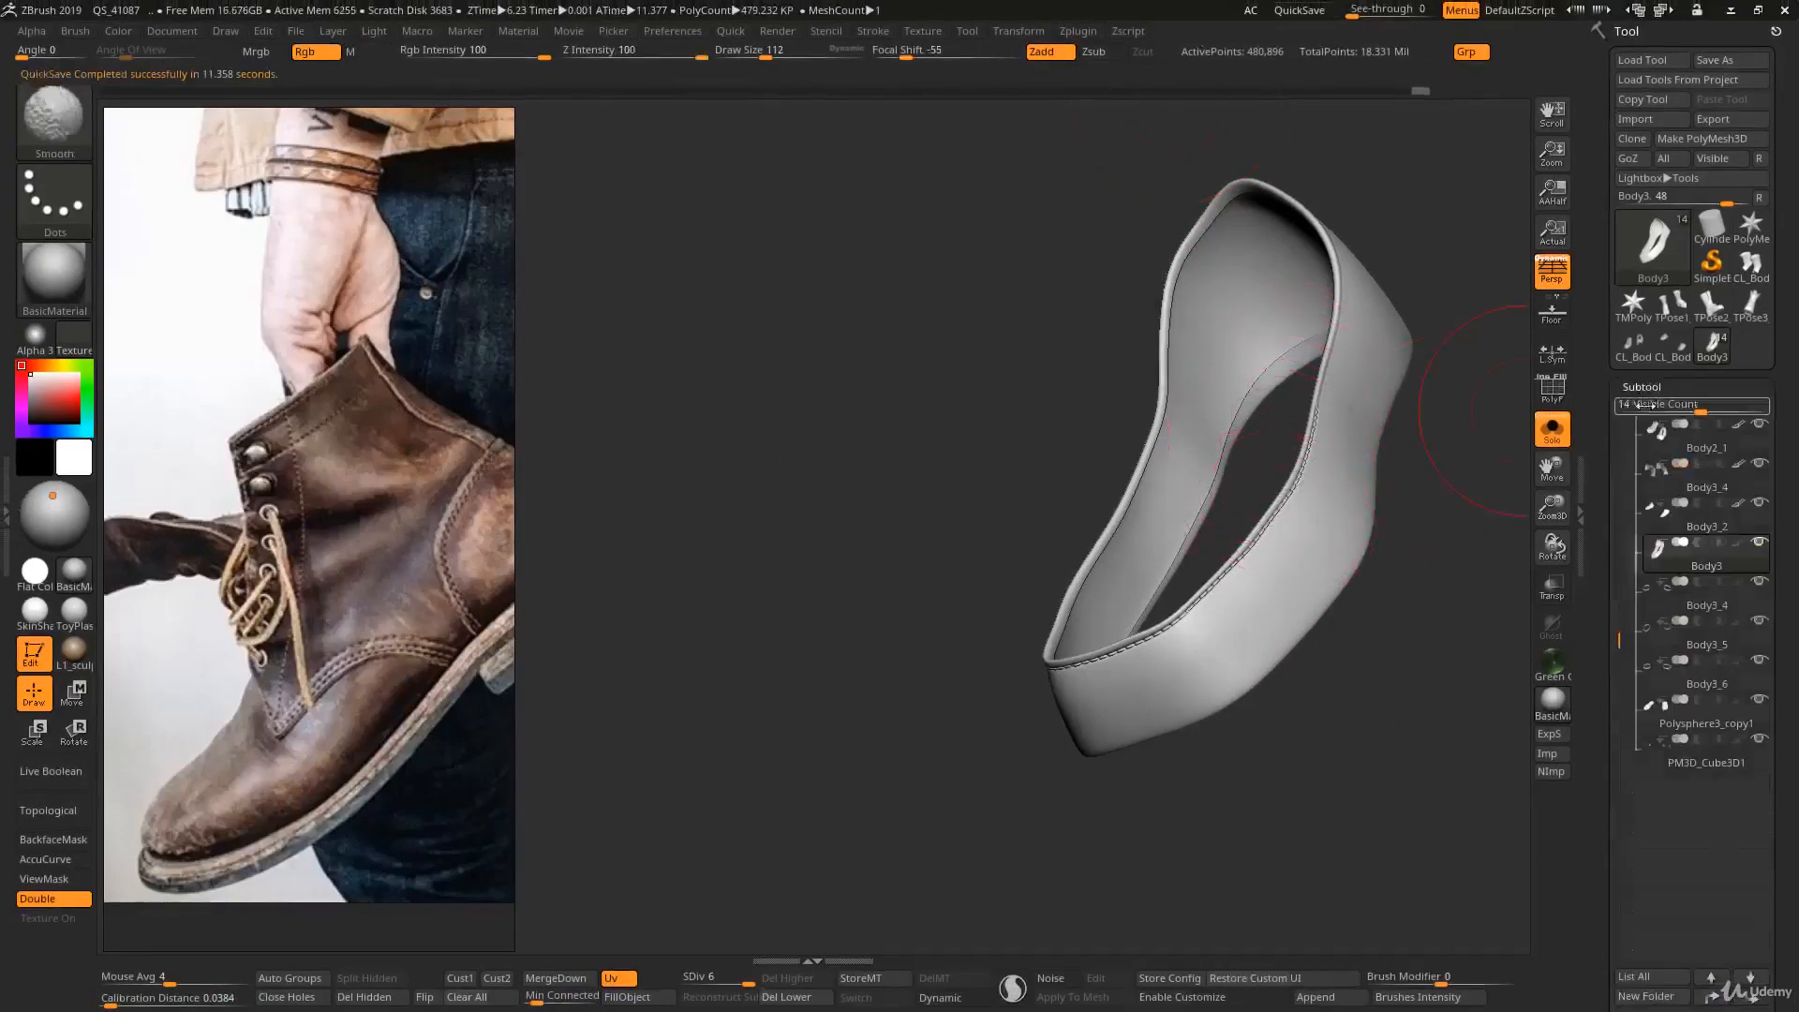
key(ctrl+shift)
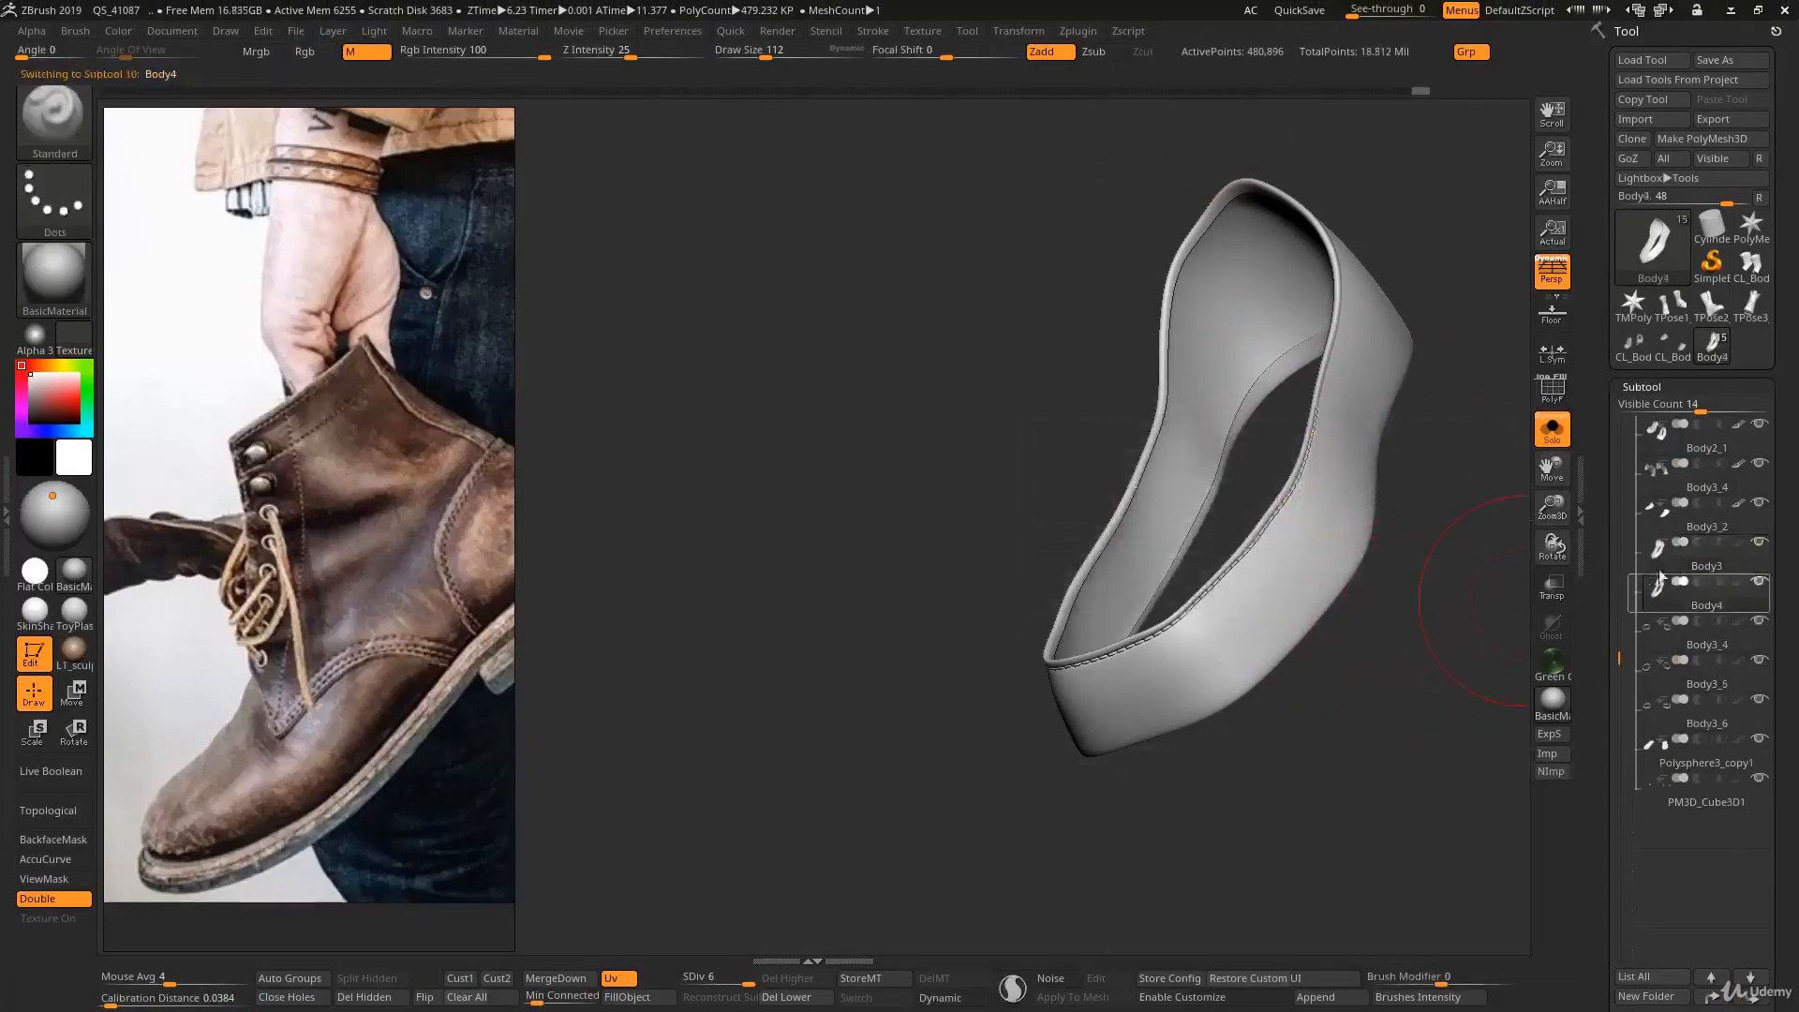
- Select the Body3 band SubTool and delete its lower subdivision levels
click(1657, 554)
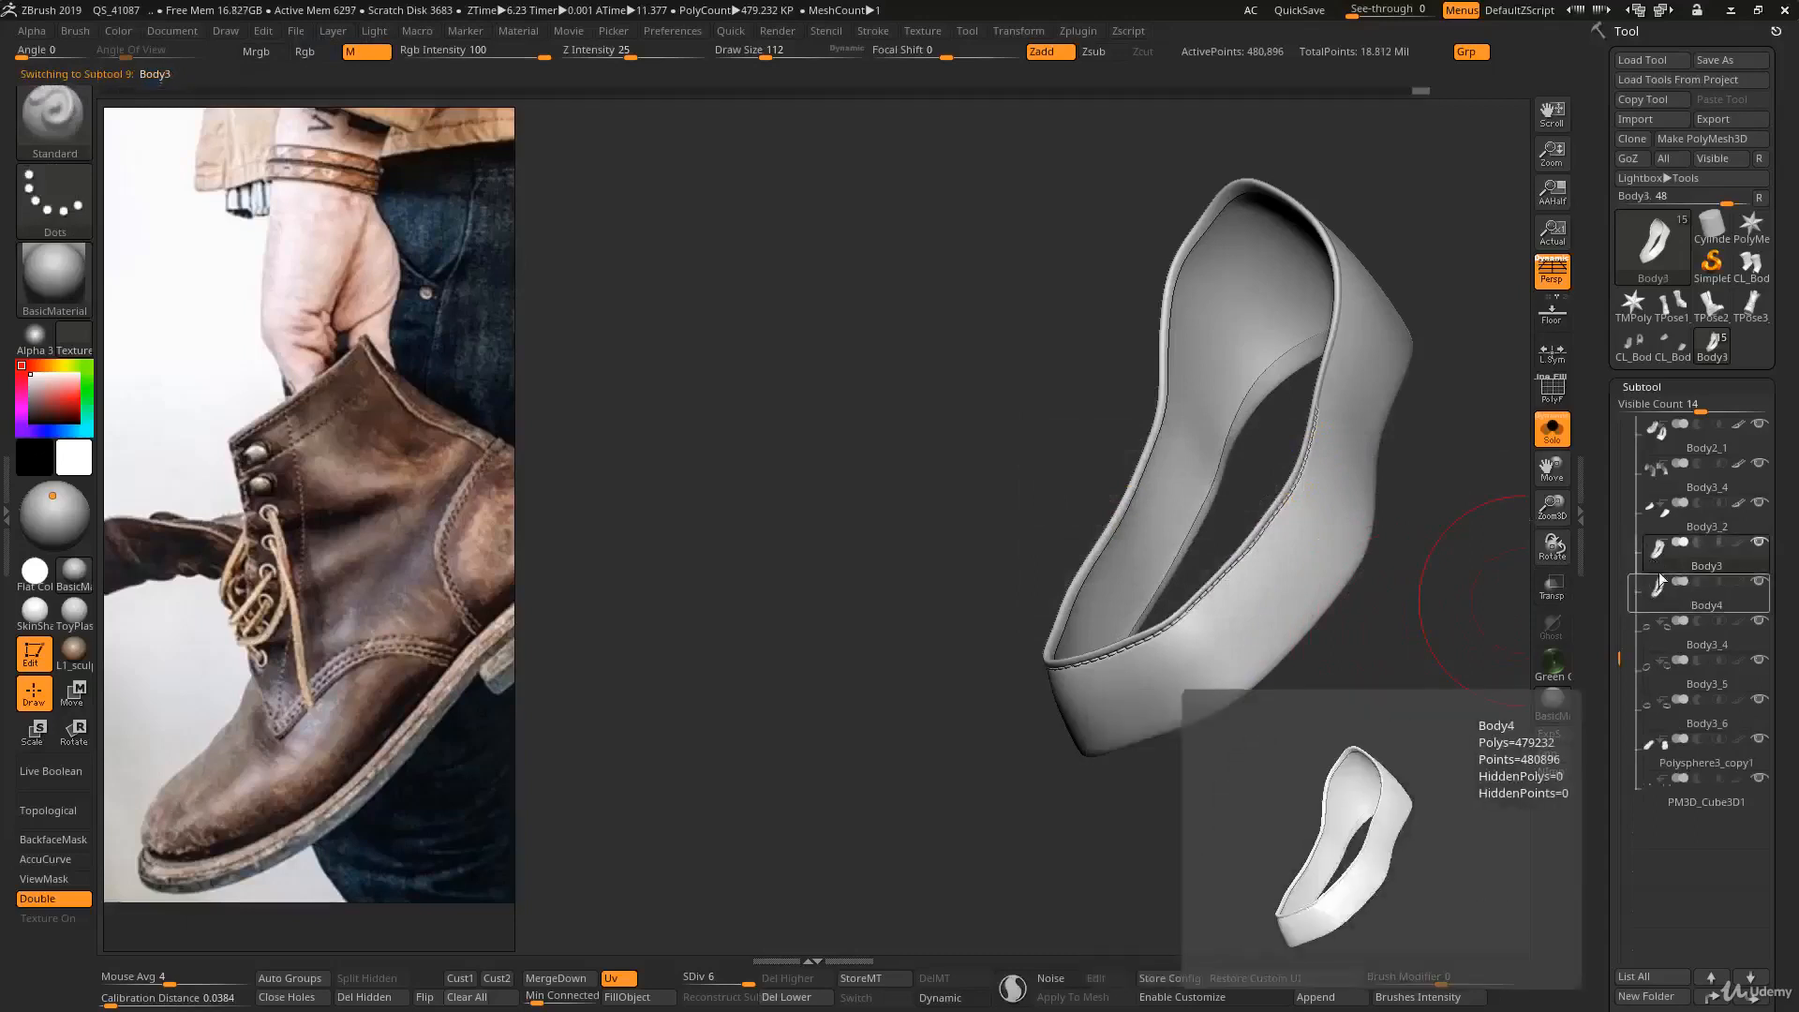
alt+drag(1451, 614, 1380, 590)
drag(1605, 672, 1603, 460)
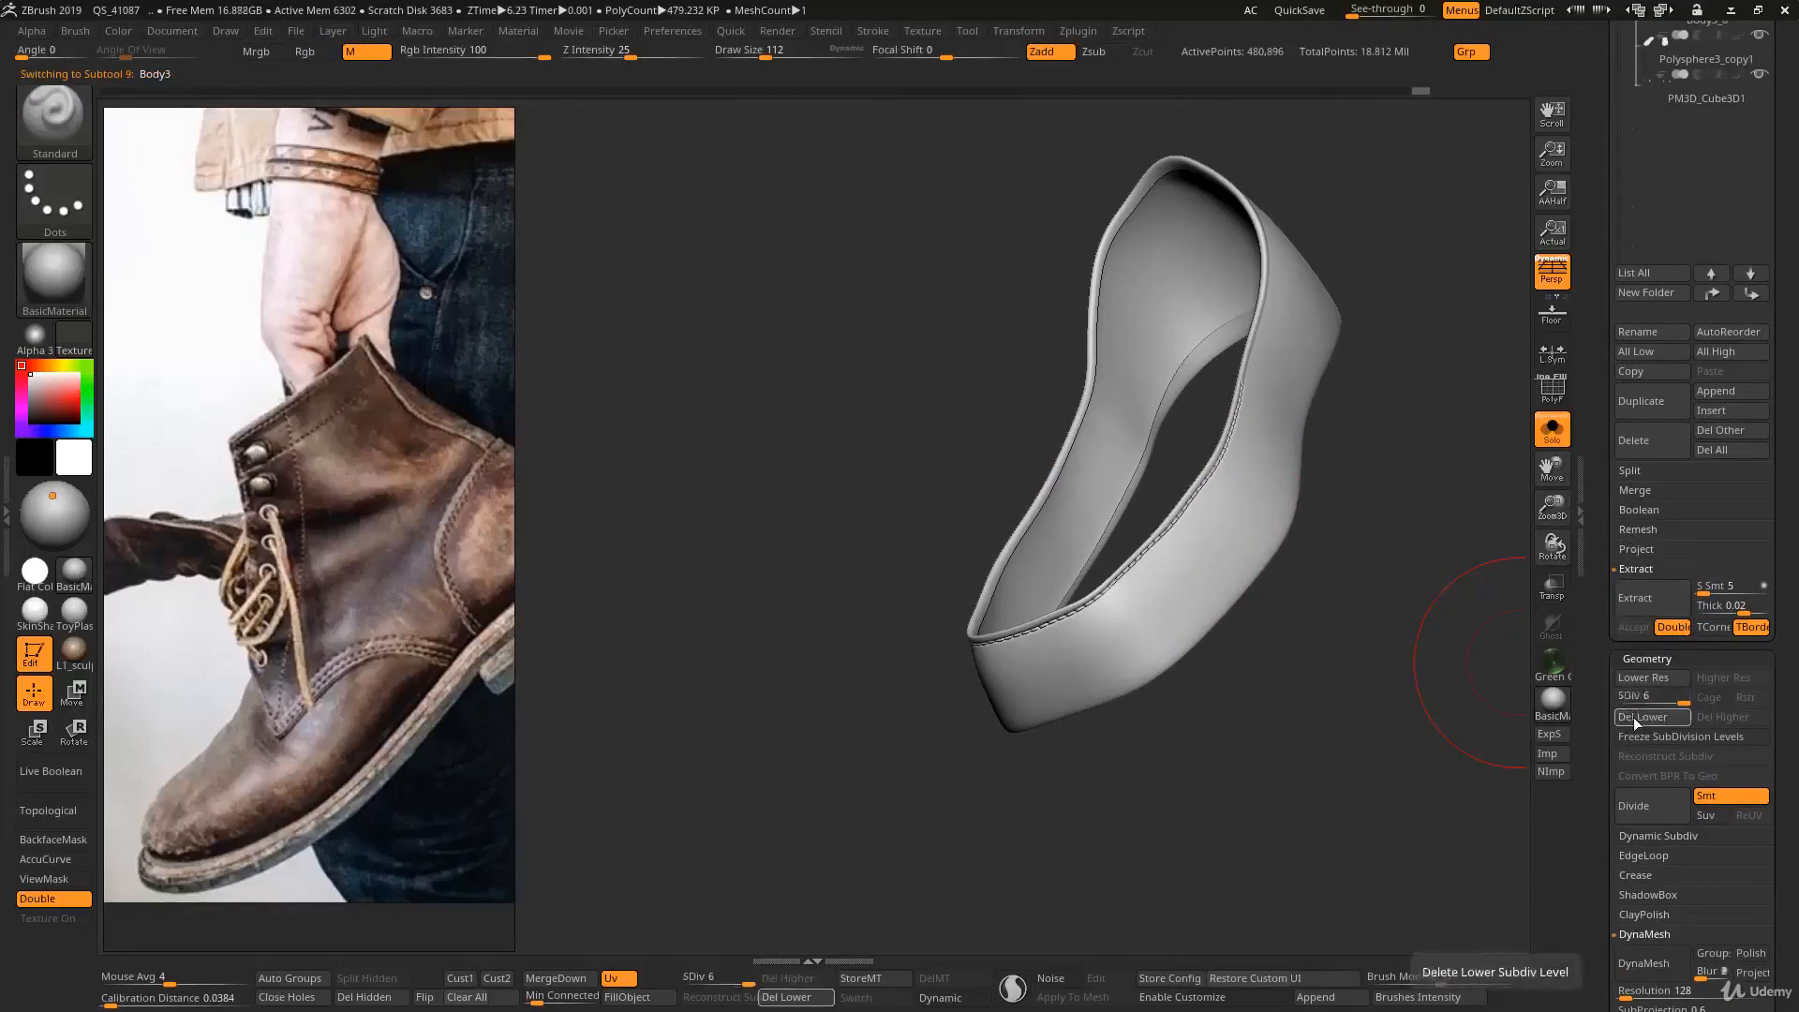
click(1635, 722)
- Mirror the Body3 band to the opposite side with the Mirror deformation, and check the flipped band from other angles
drag(1602, 646, 1602, 394)
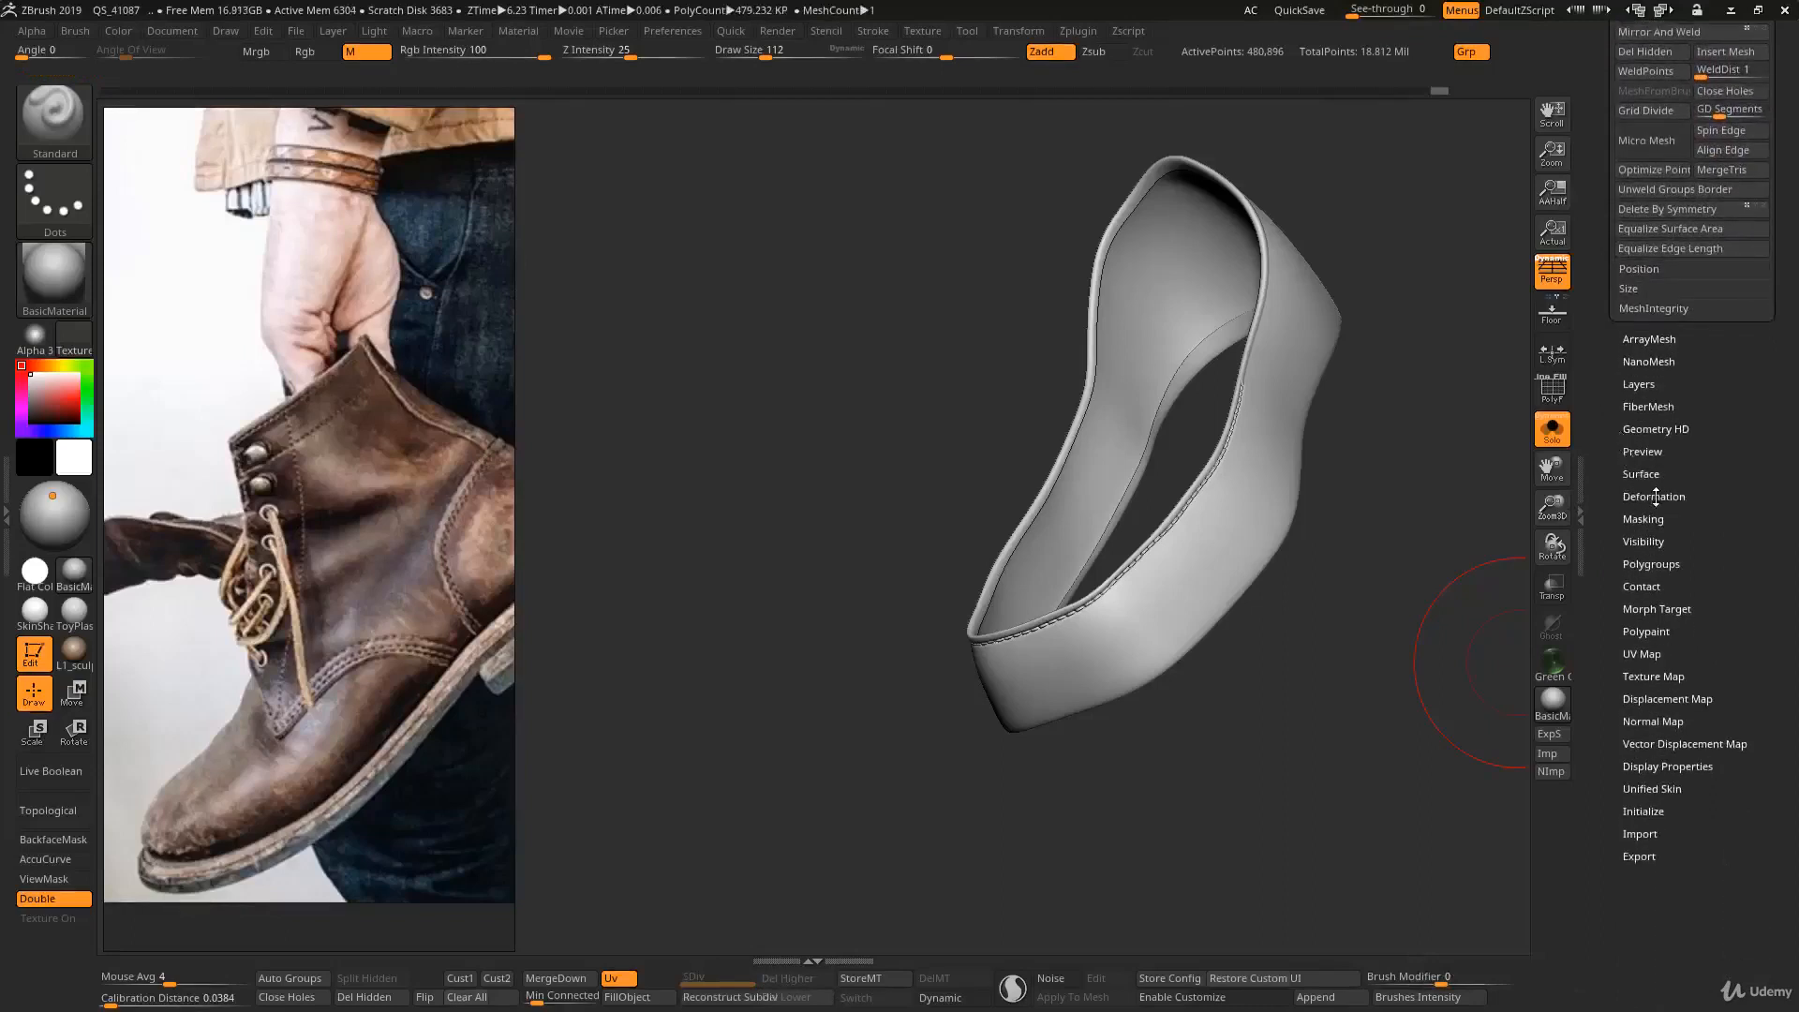
click(1653, 497)
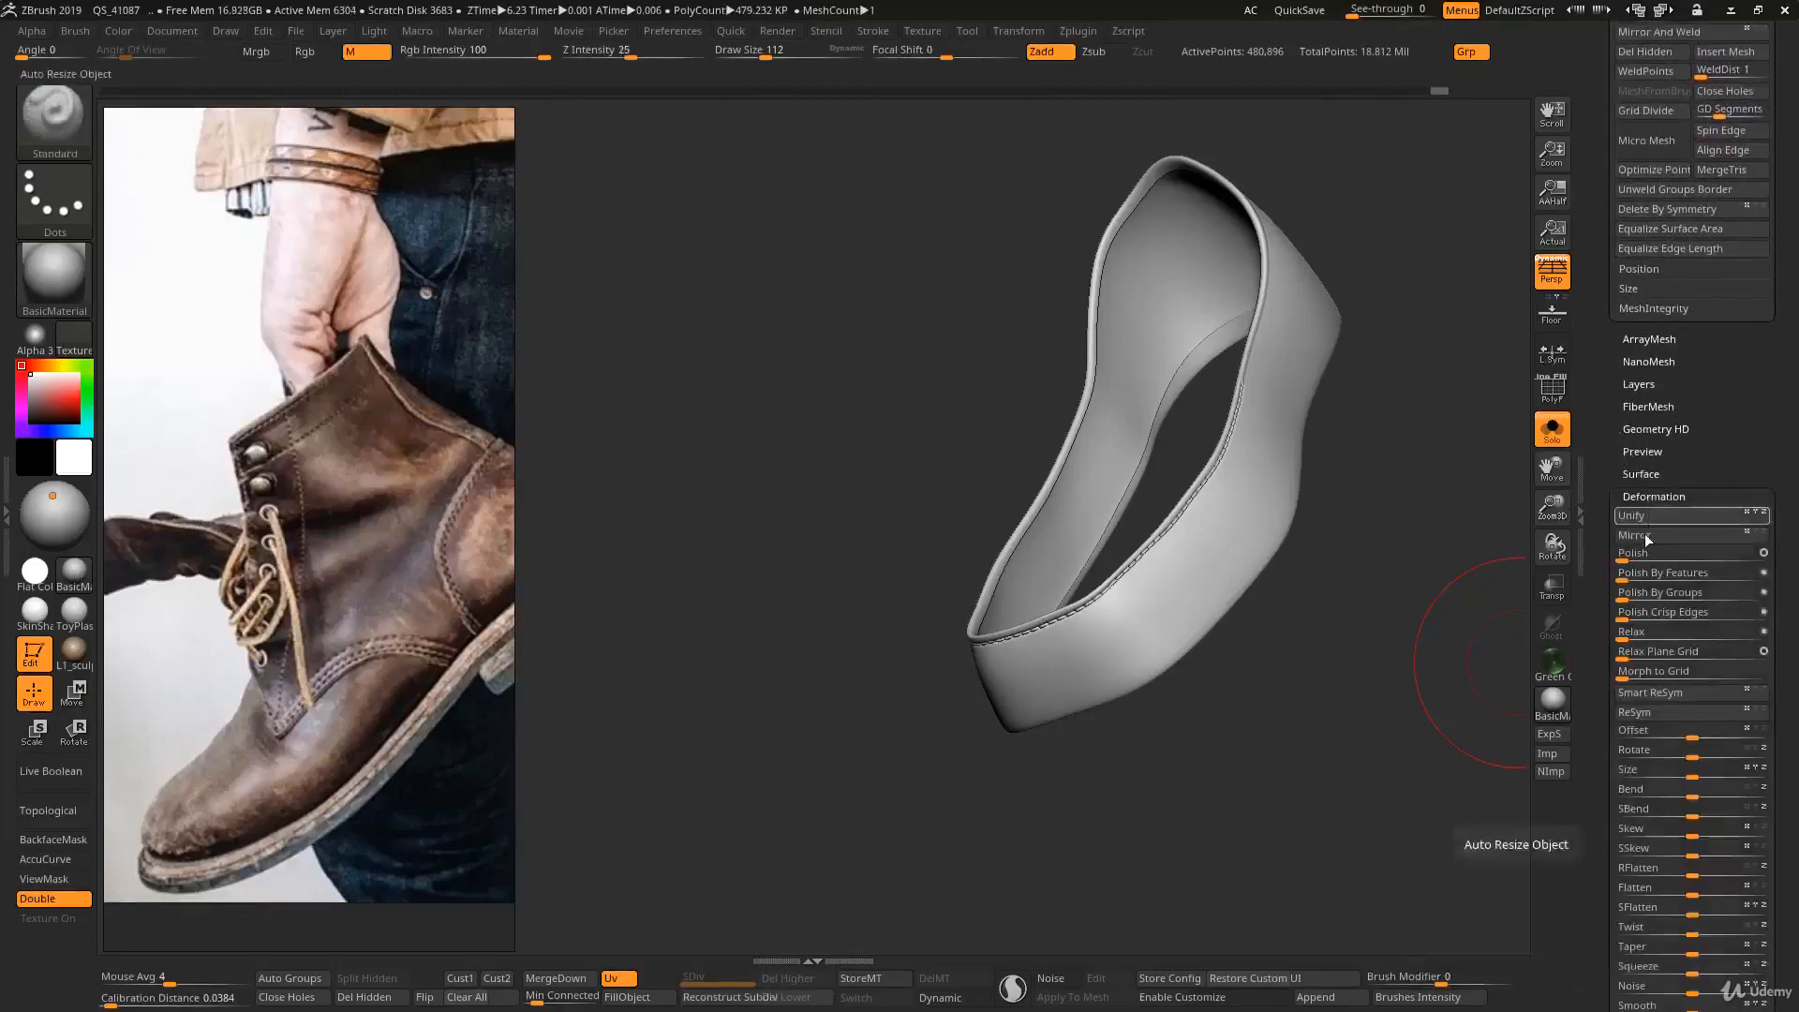
click(1647, 540)
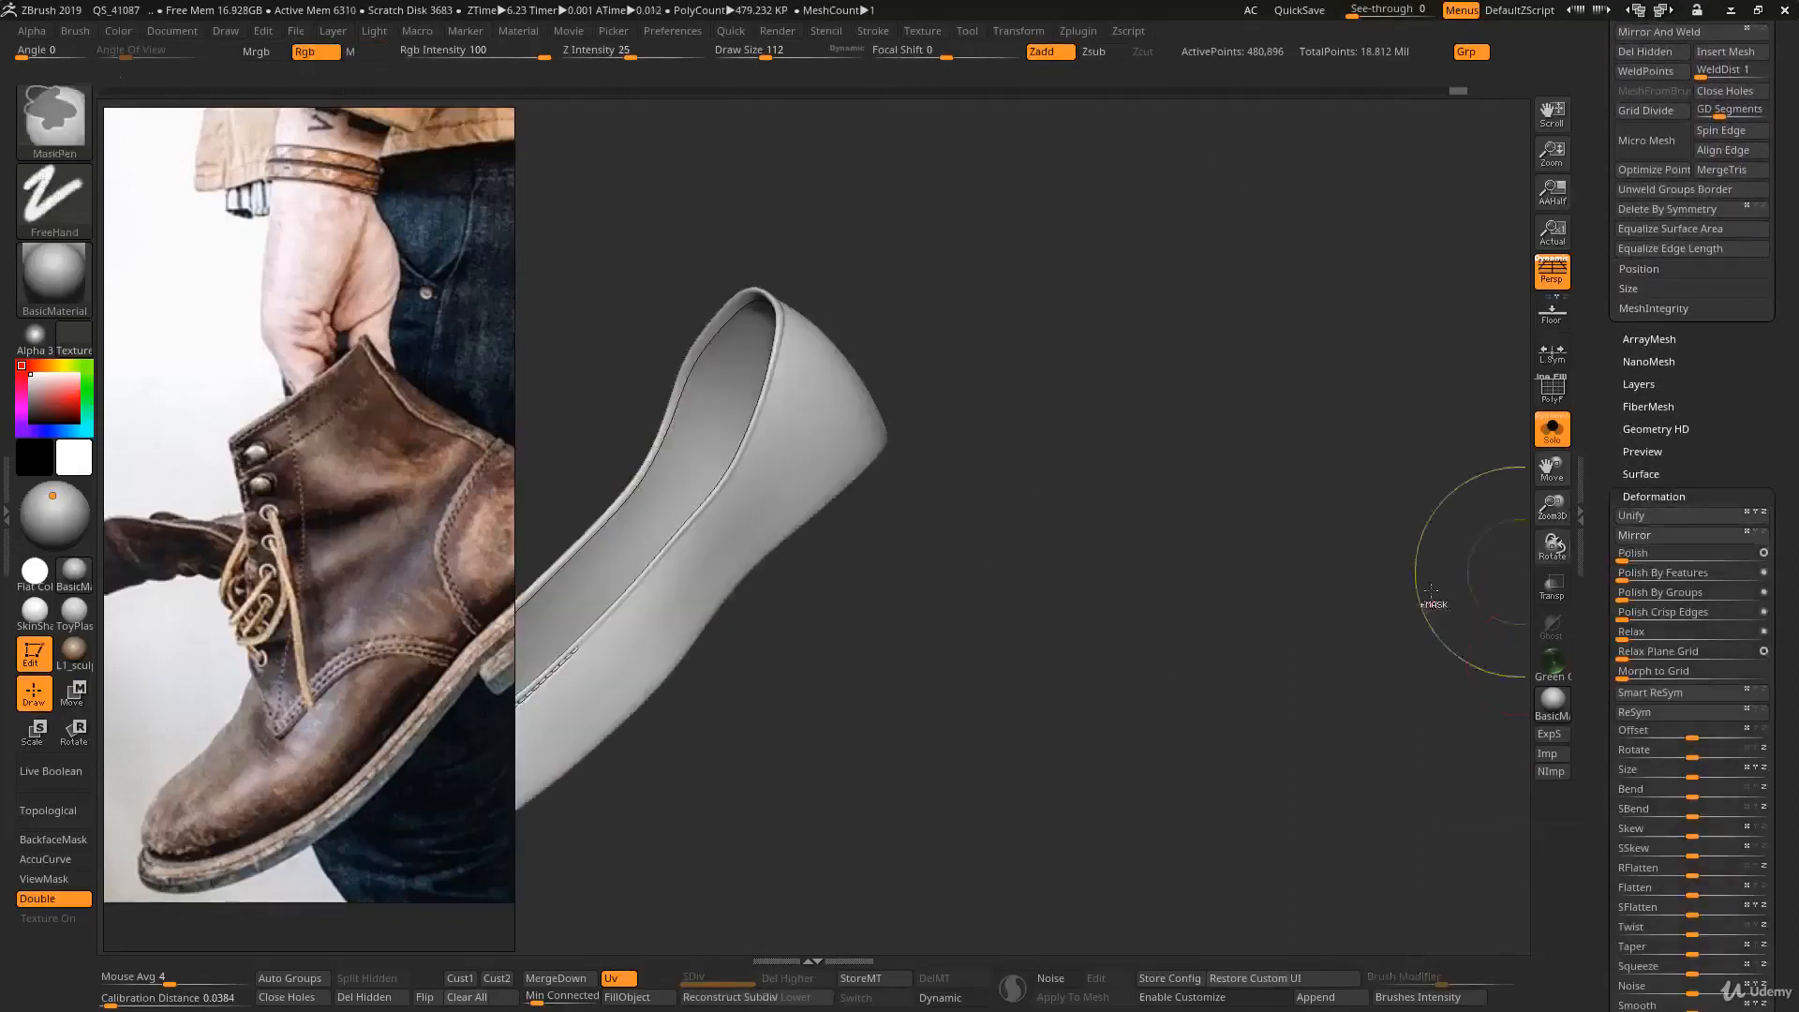
drag(1462, 562, 1028, 363)
key(alt+s)
key(alt+s)
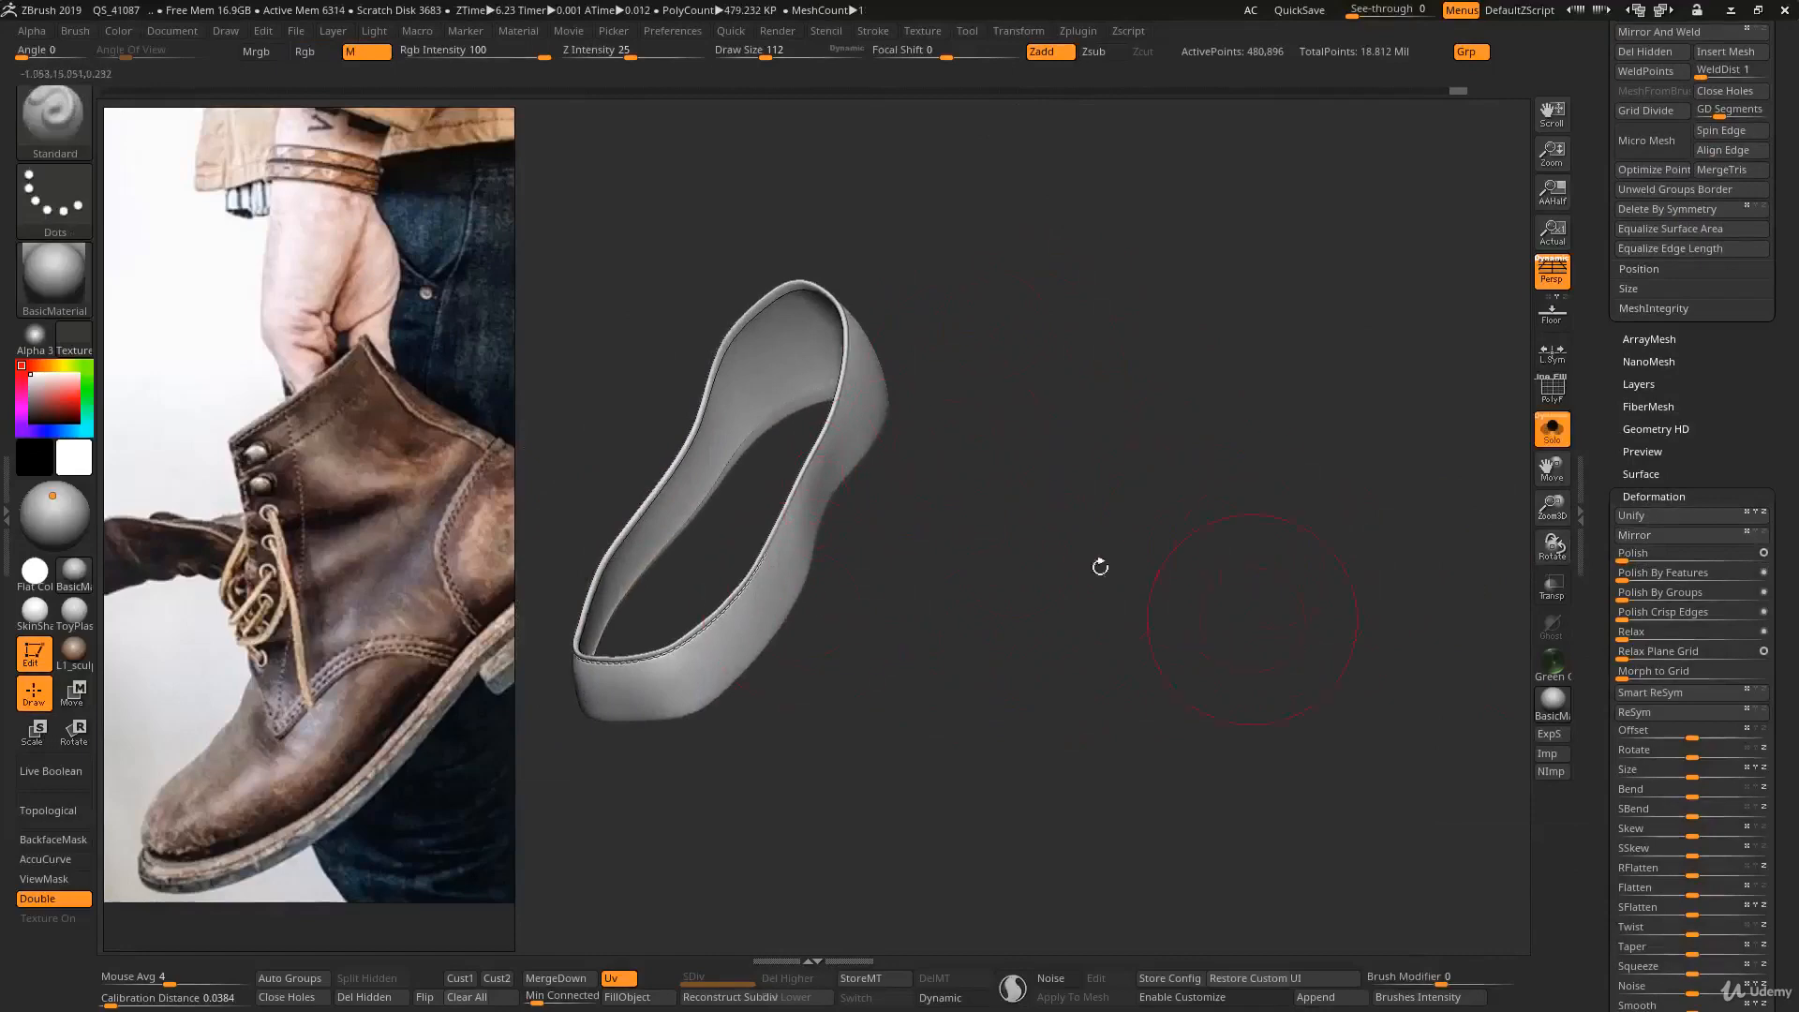
drag(1100, 566, 1121, 595)
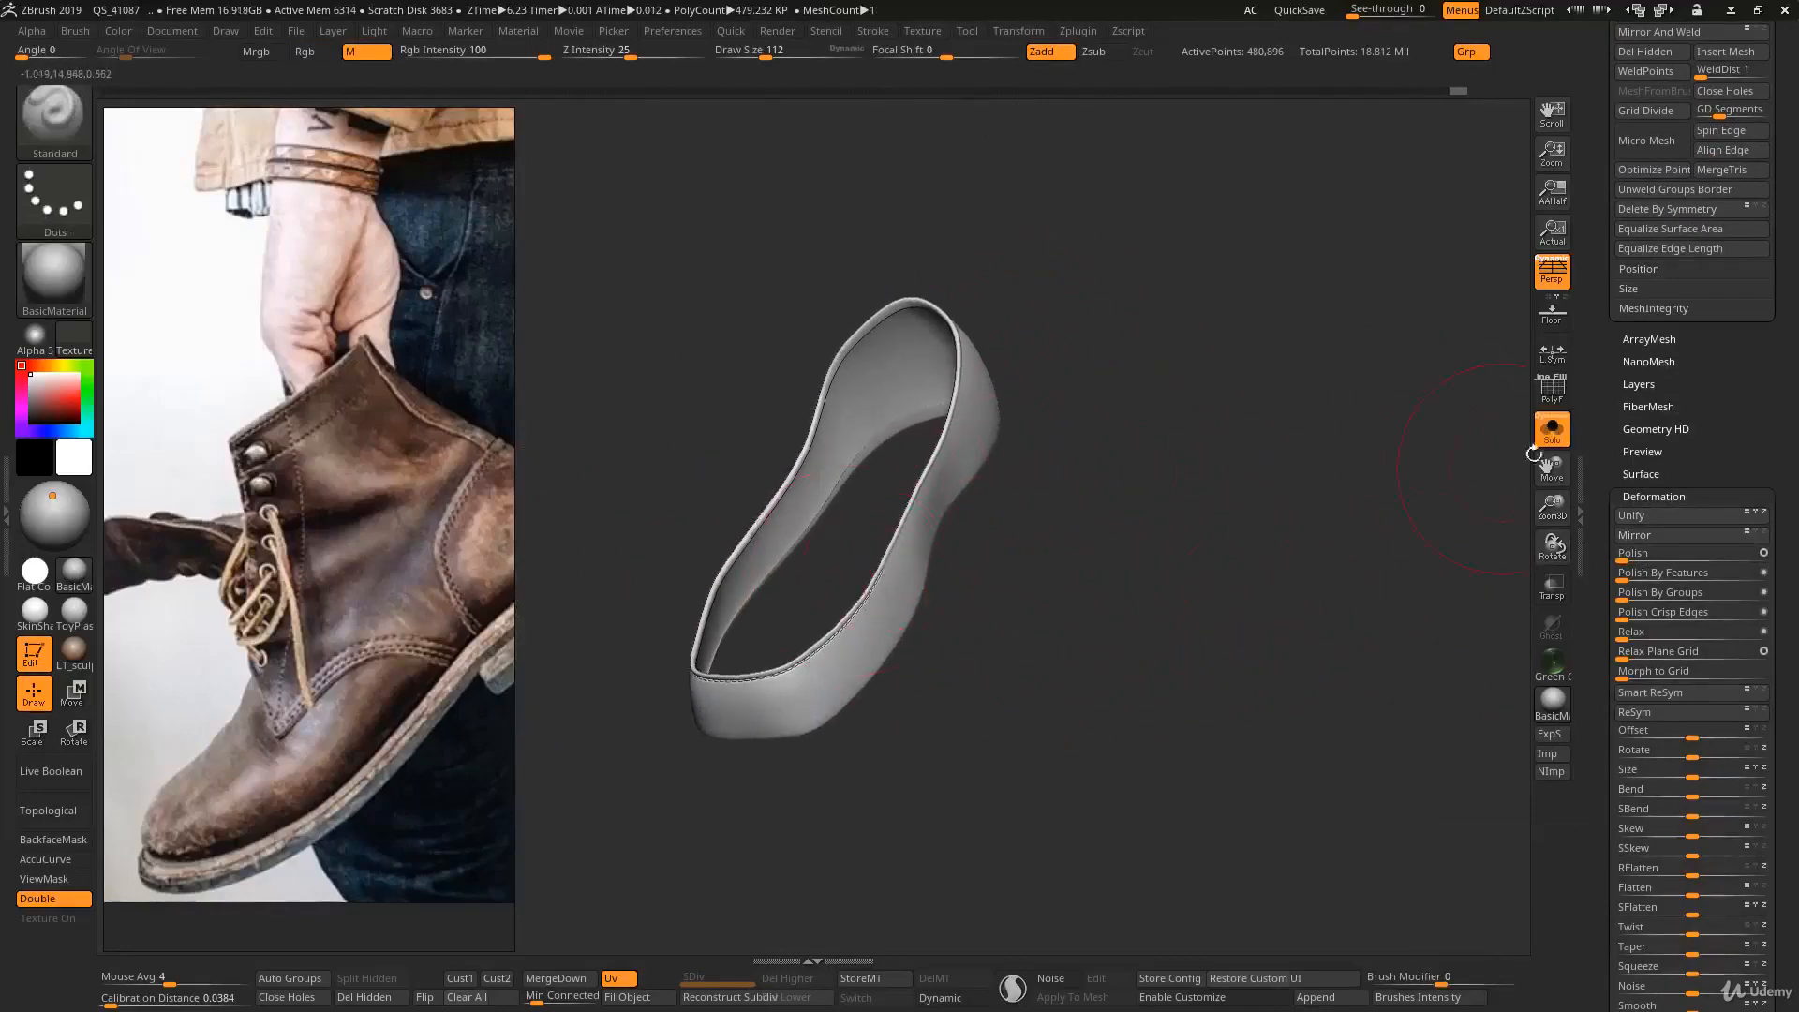
- Reconstruct all lower subdivision levels on the mirrored Body3 band, and set it back to subdivision level 6
drag(1604, 361, 1534, 506)
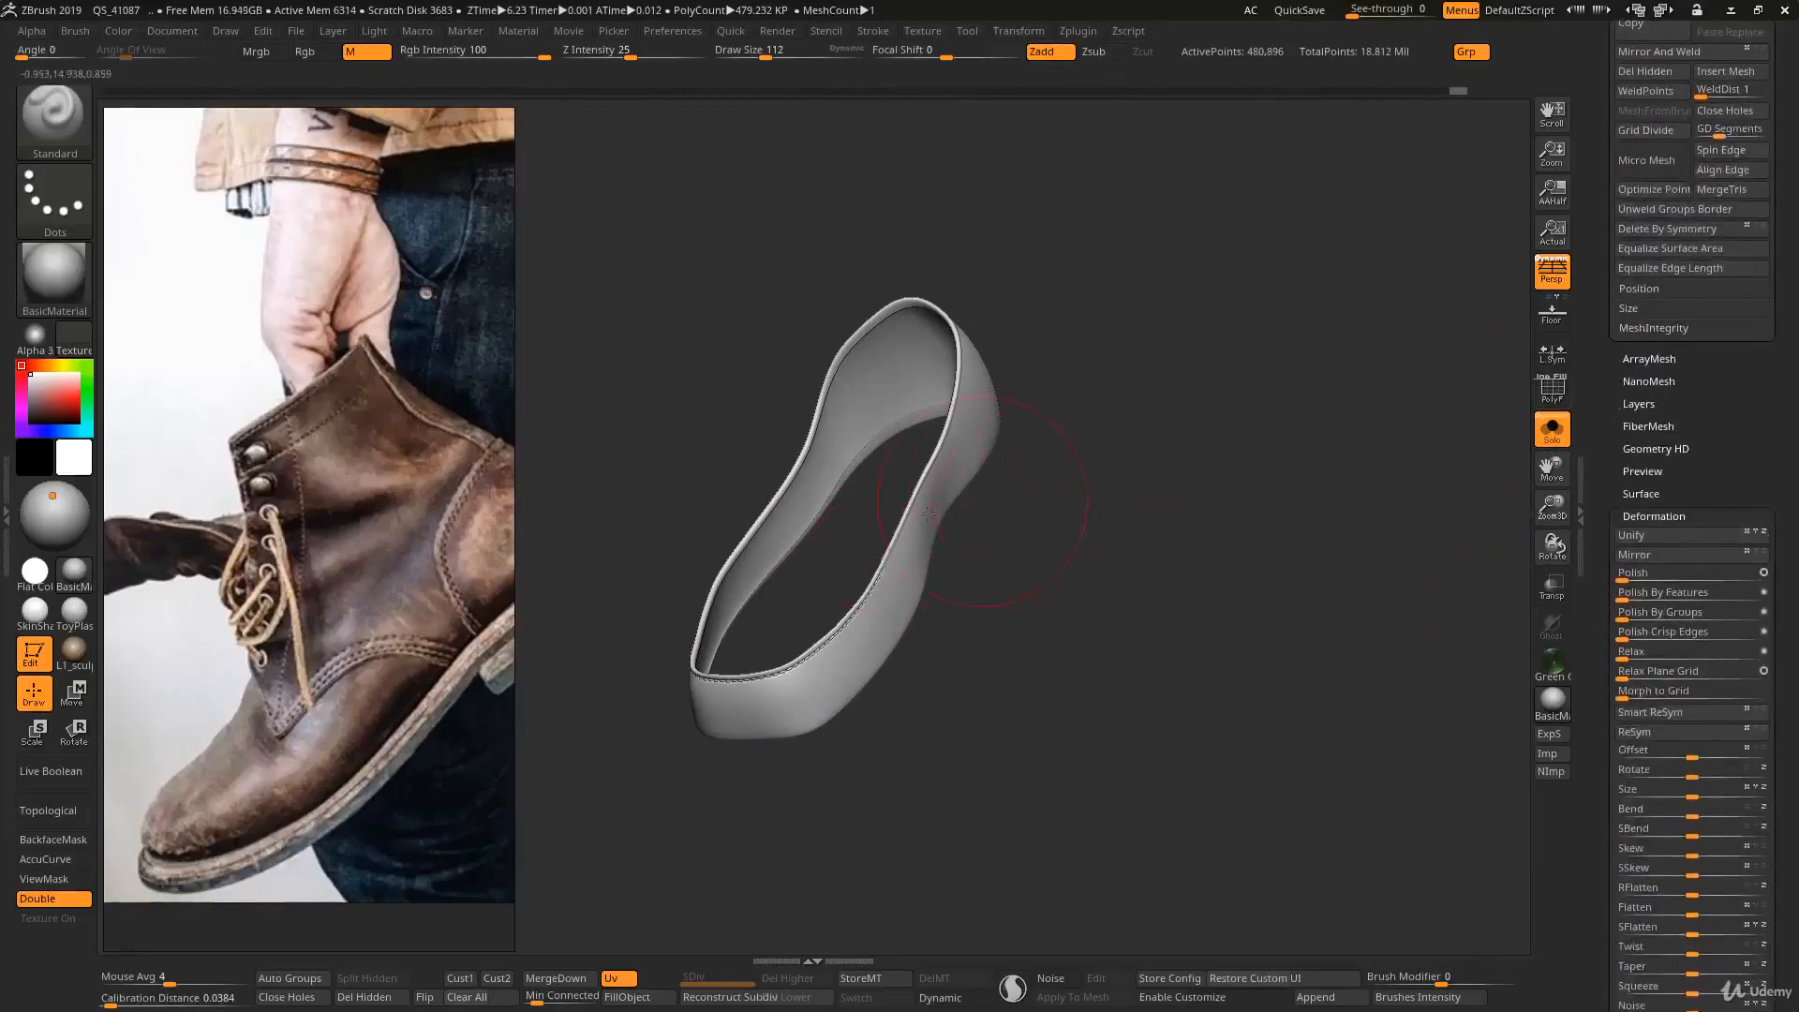
drag(1610, 397, 1614, 597)
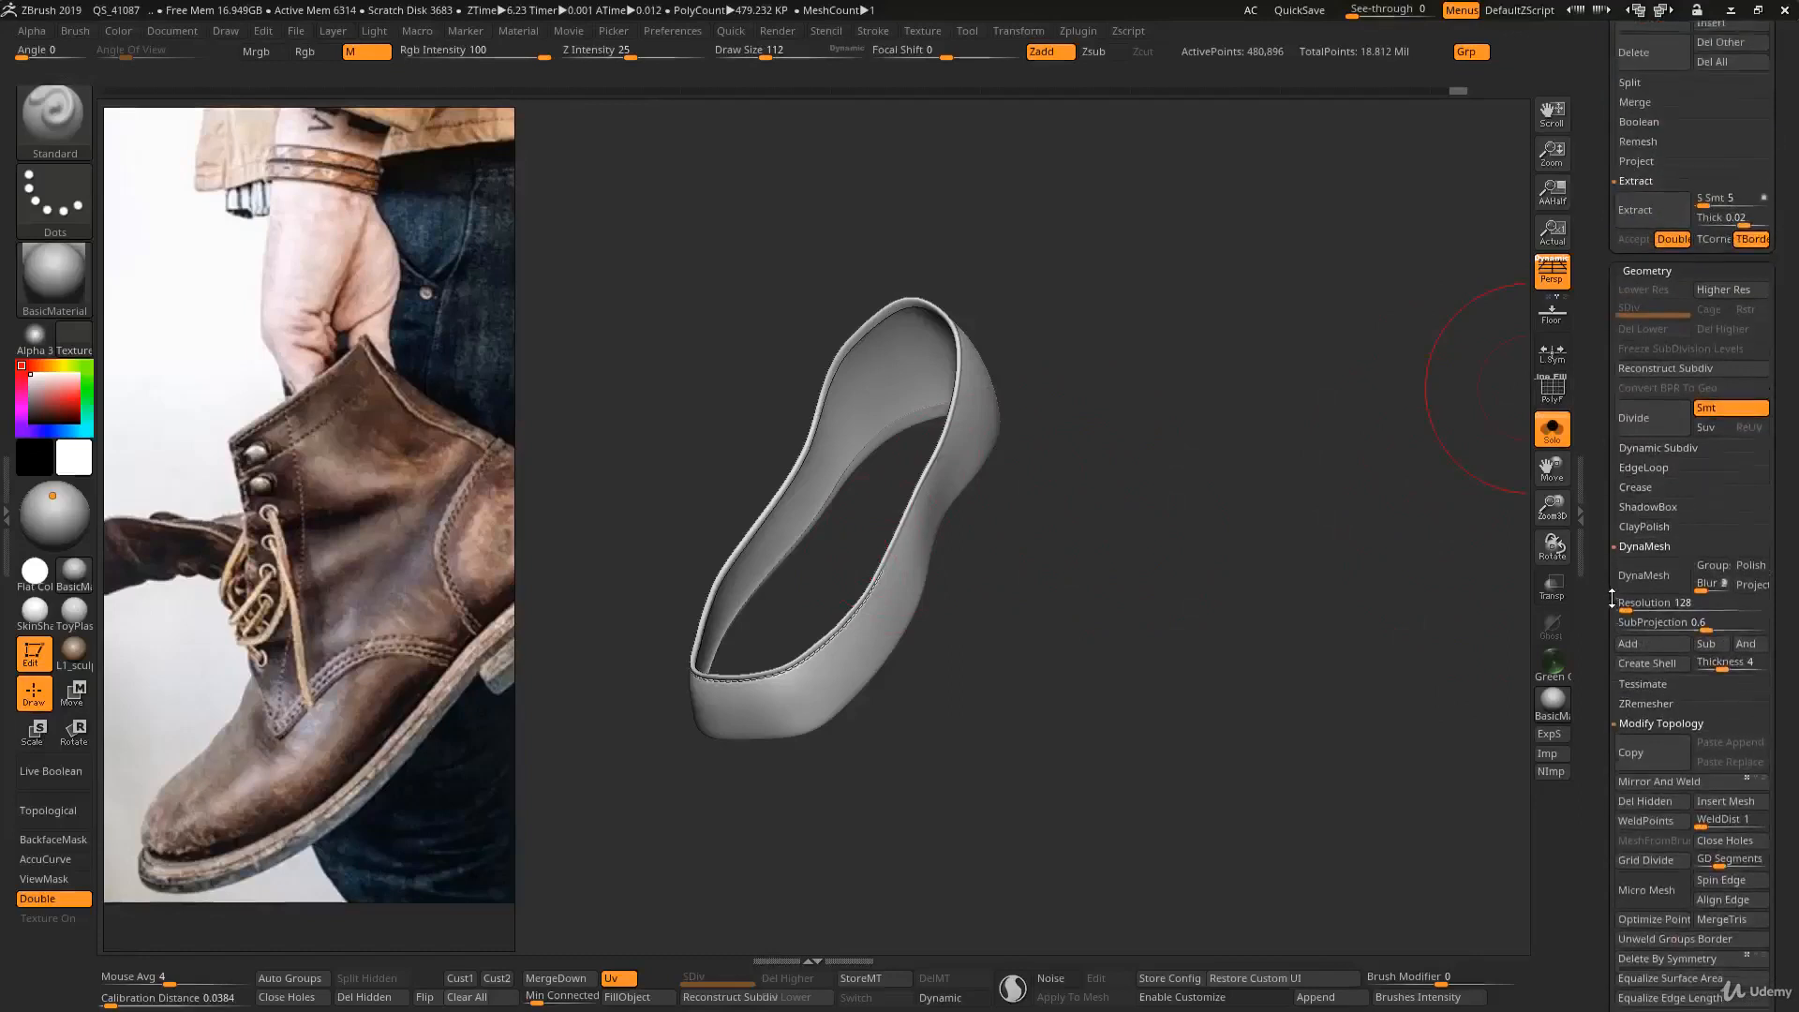
click(1645, 376)
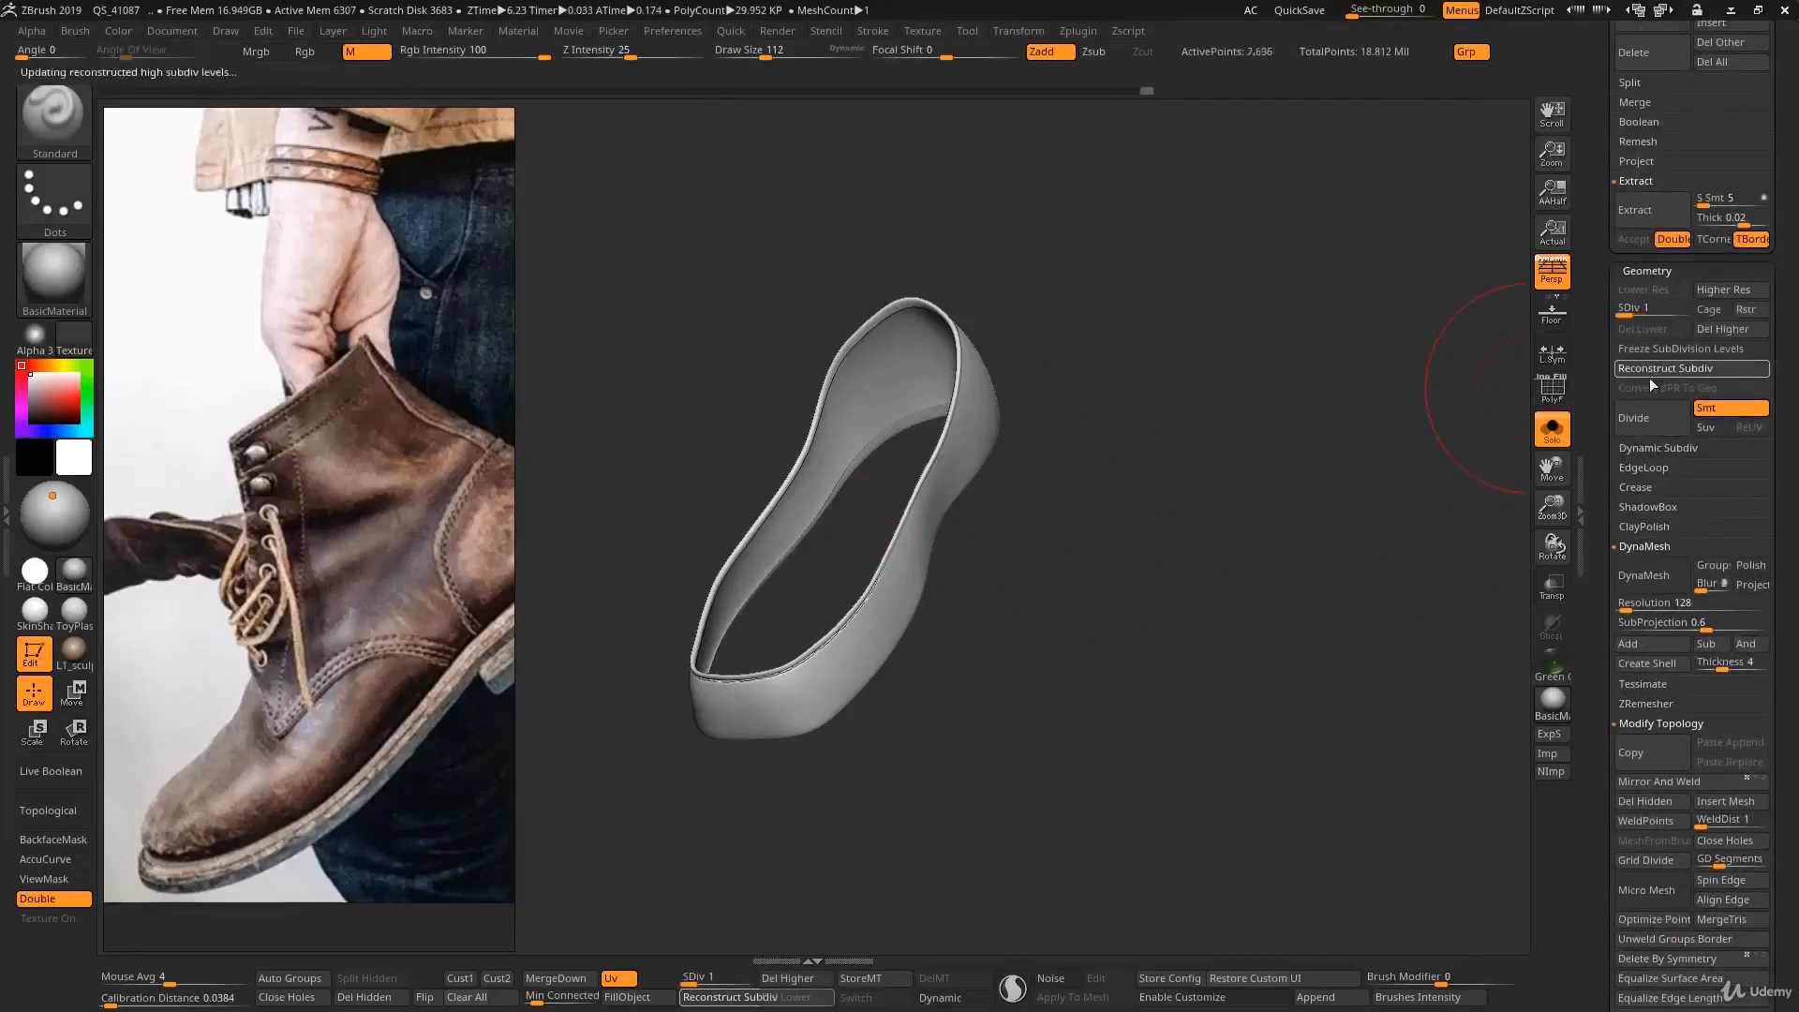
click(1649, 371)
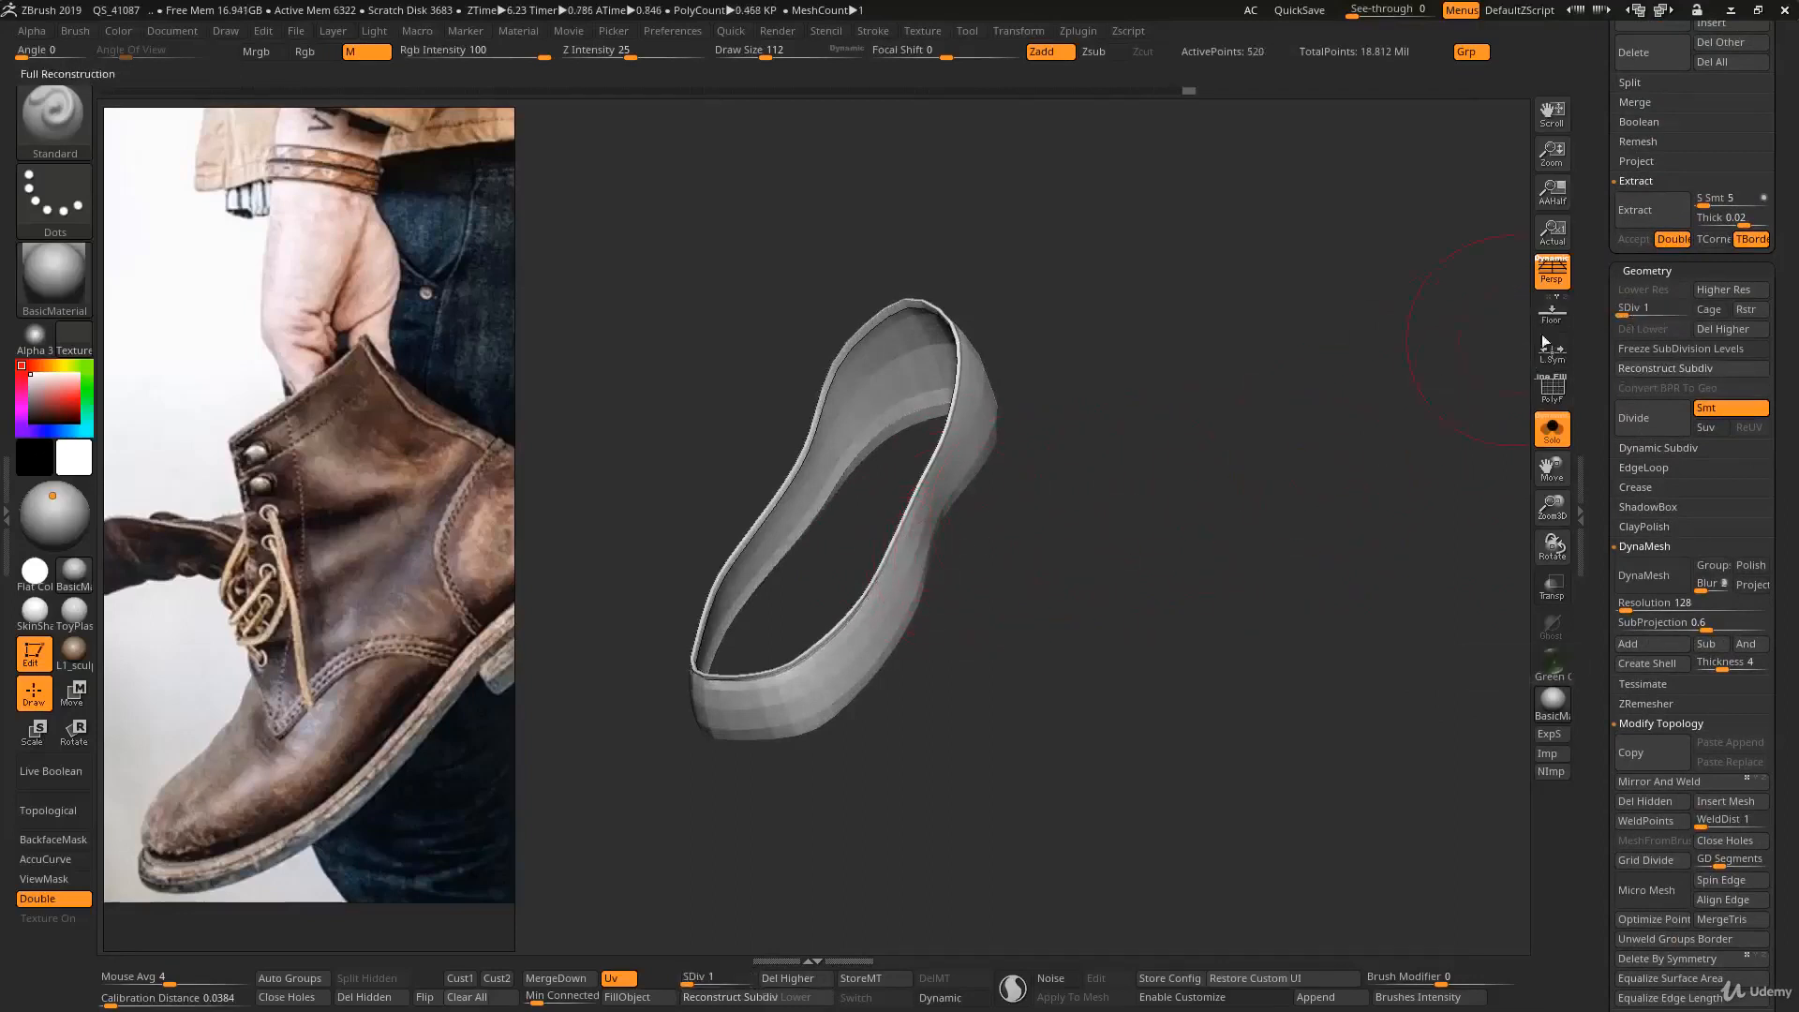
mouse_move(1625, 315)
mouse_down()
mouse_move(1689, 319)
mouse_move(1628, 317)
mouse_up()
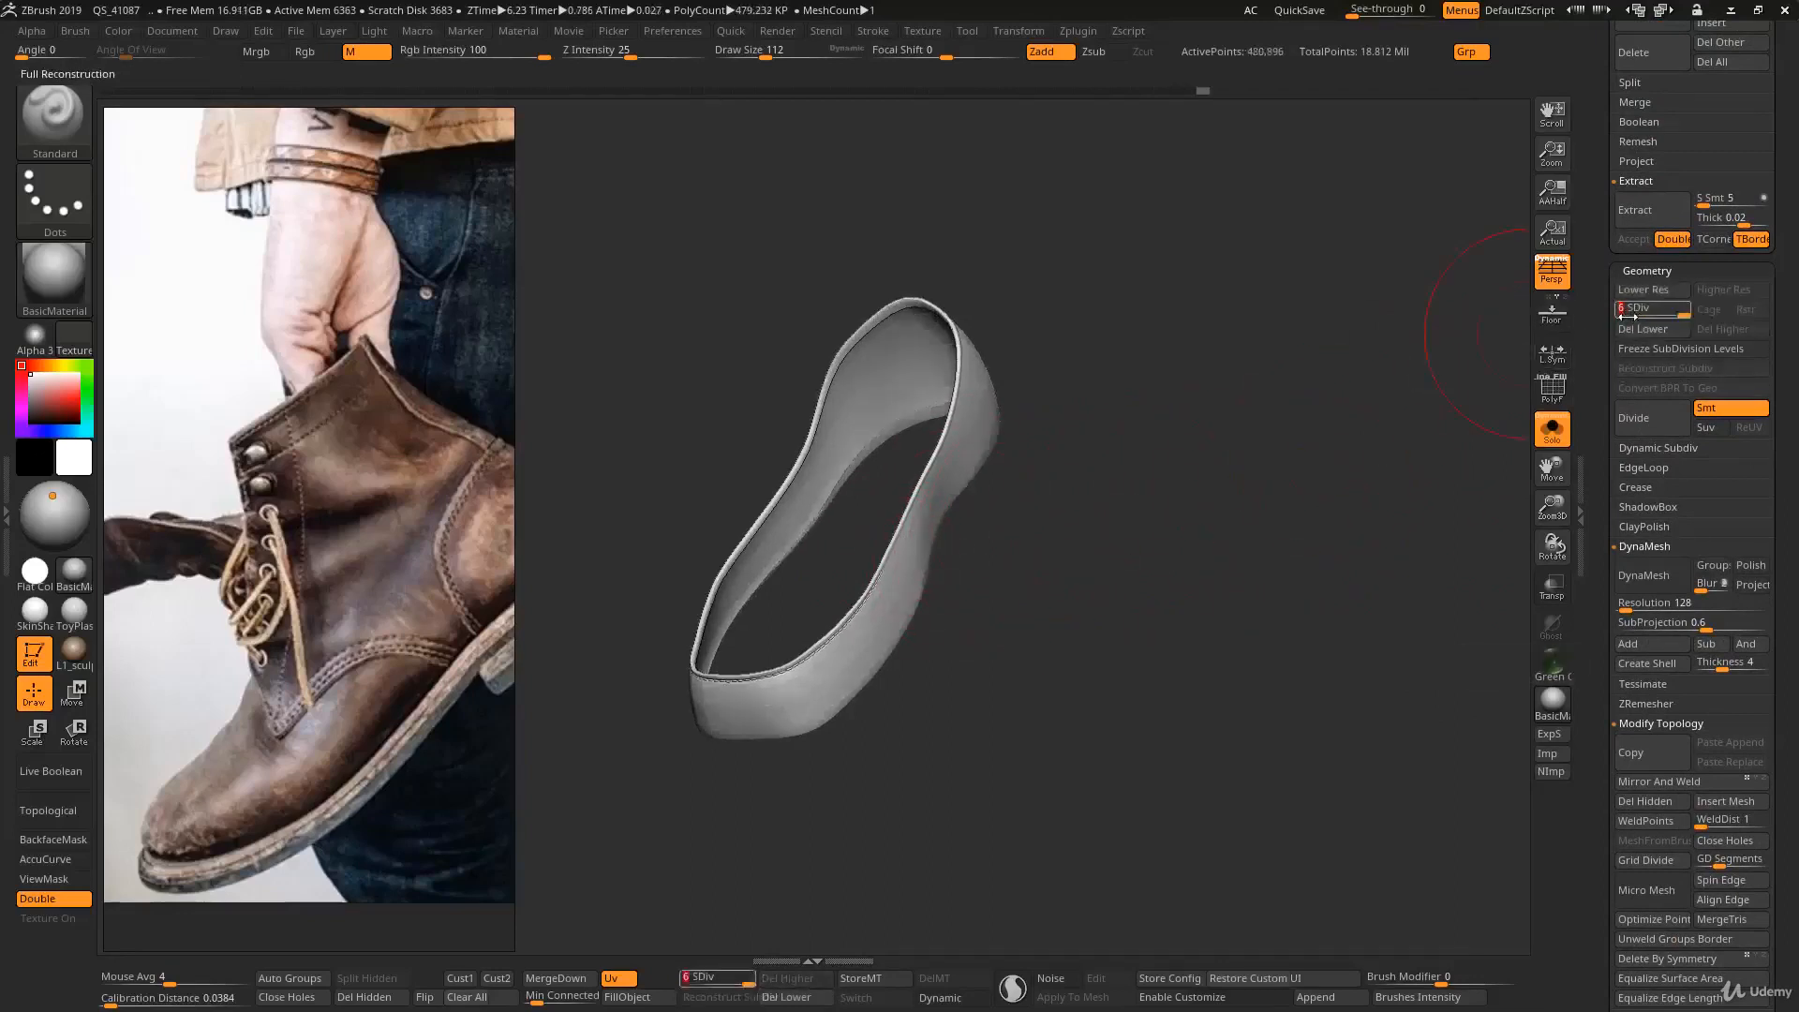
- Check the duplicate Body4 band on the original side, leave Solo mode to show both boots, and reselect Body3
drag(1588, 396, 1585, 569)
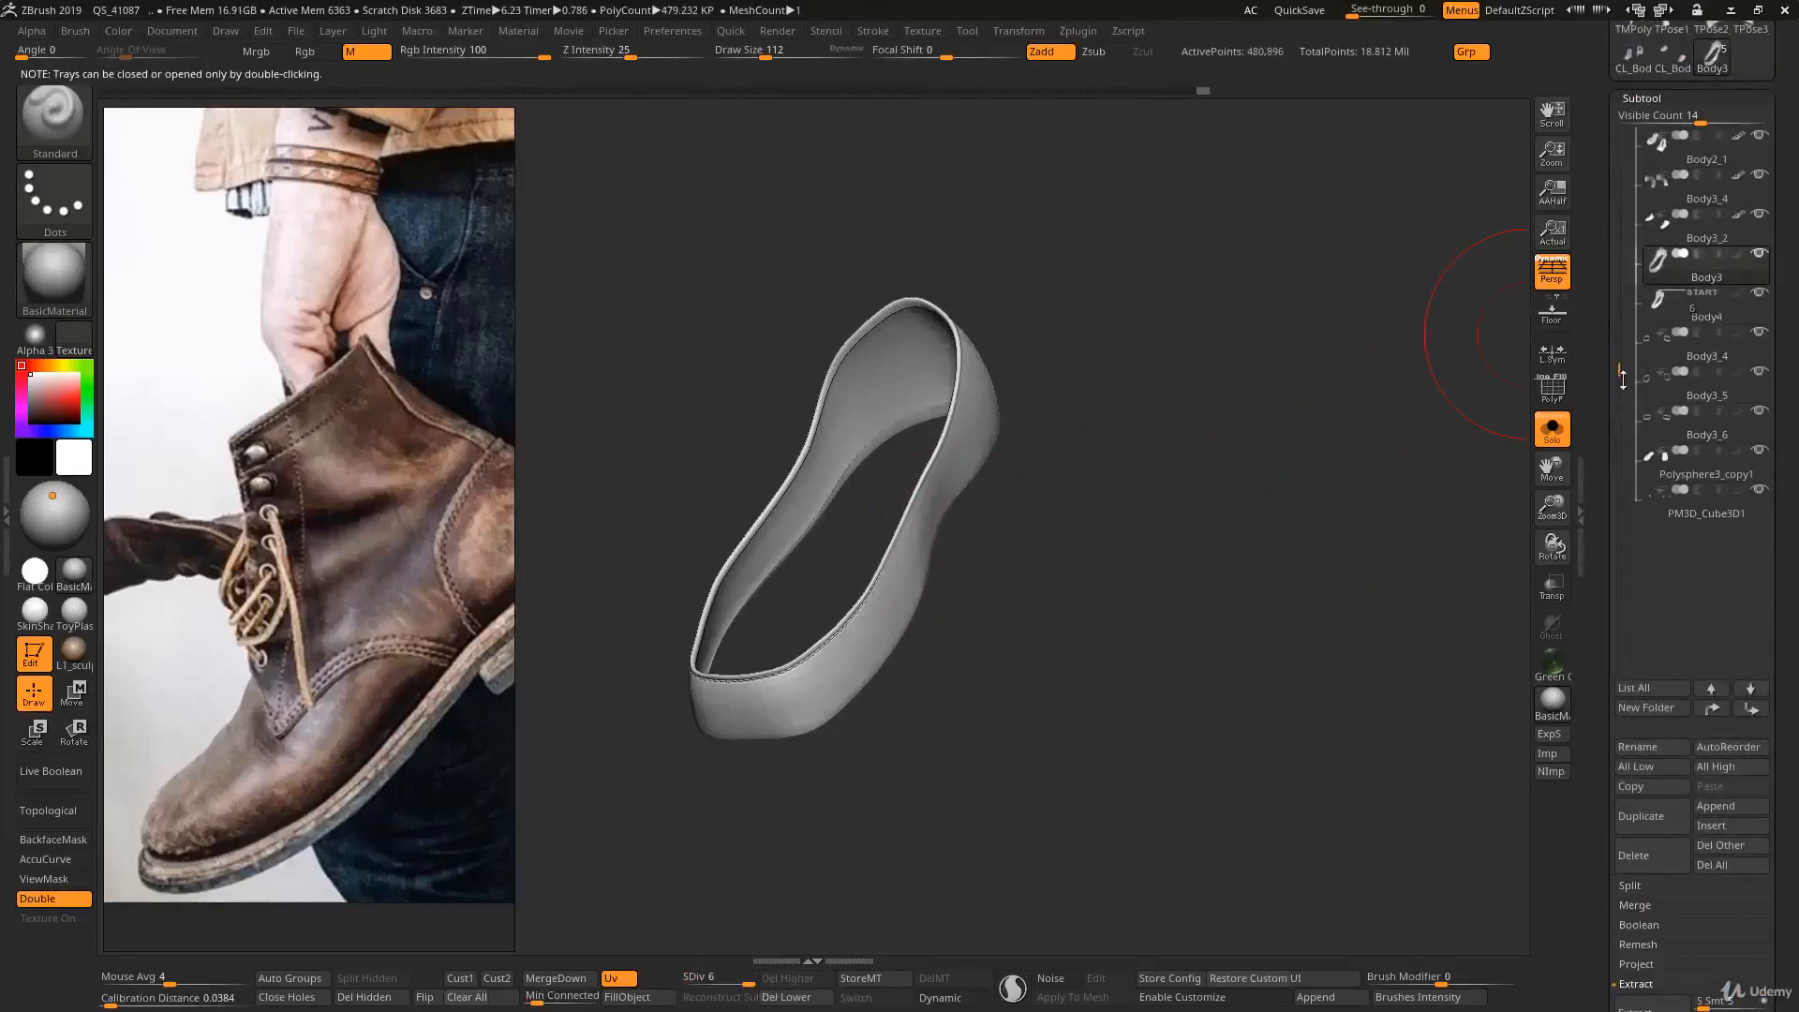
click(1664, 309)
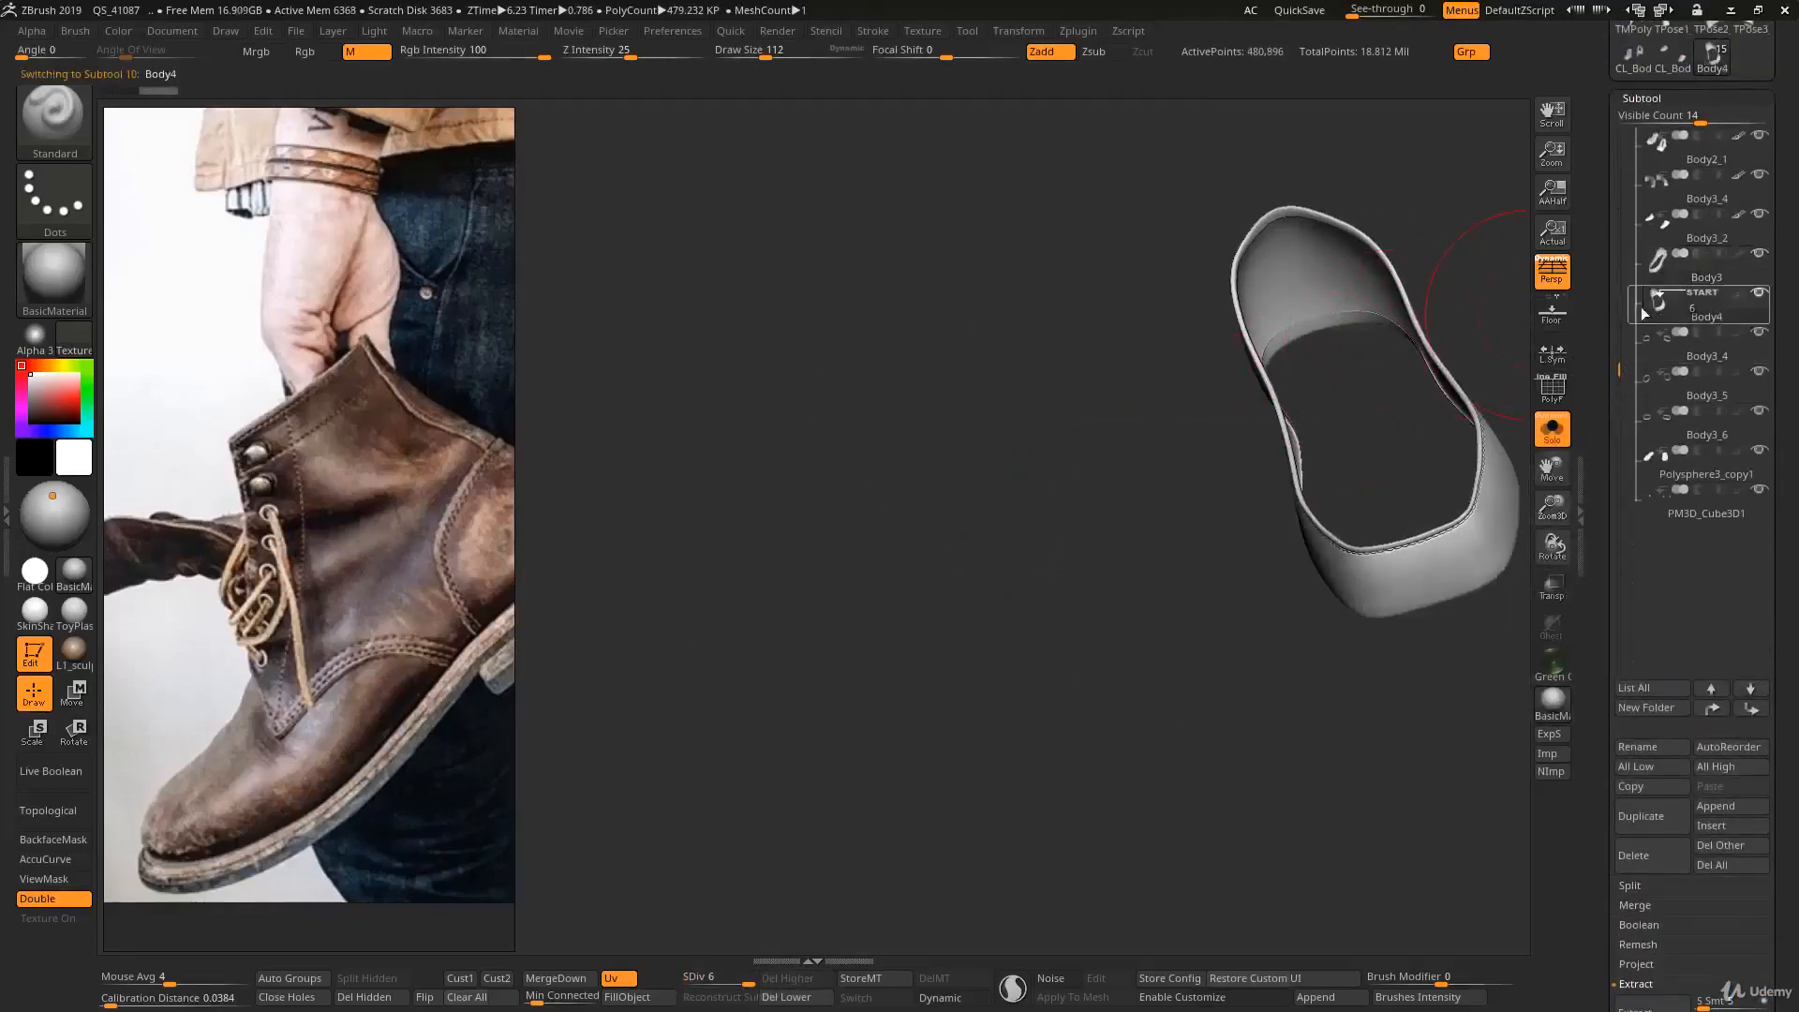
drag(1390, 446, 1357, 418)
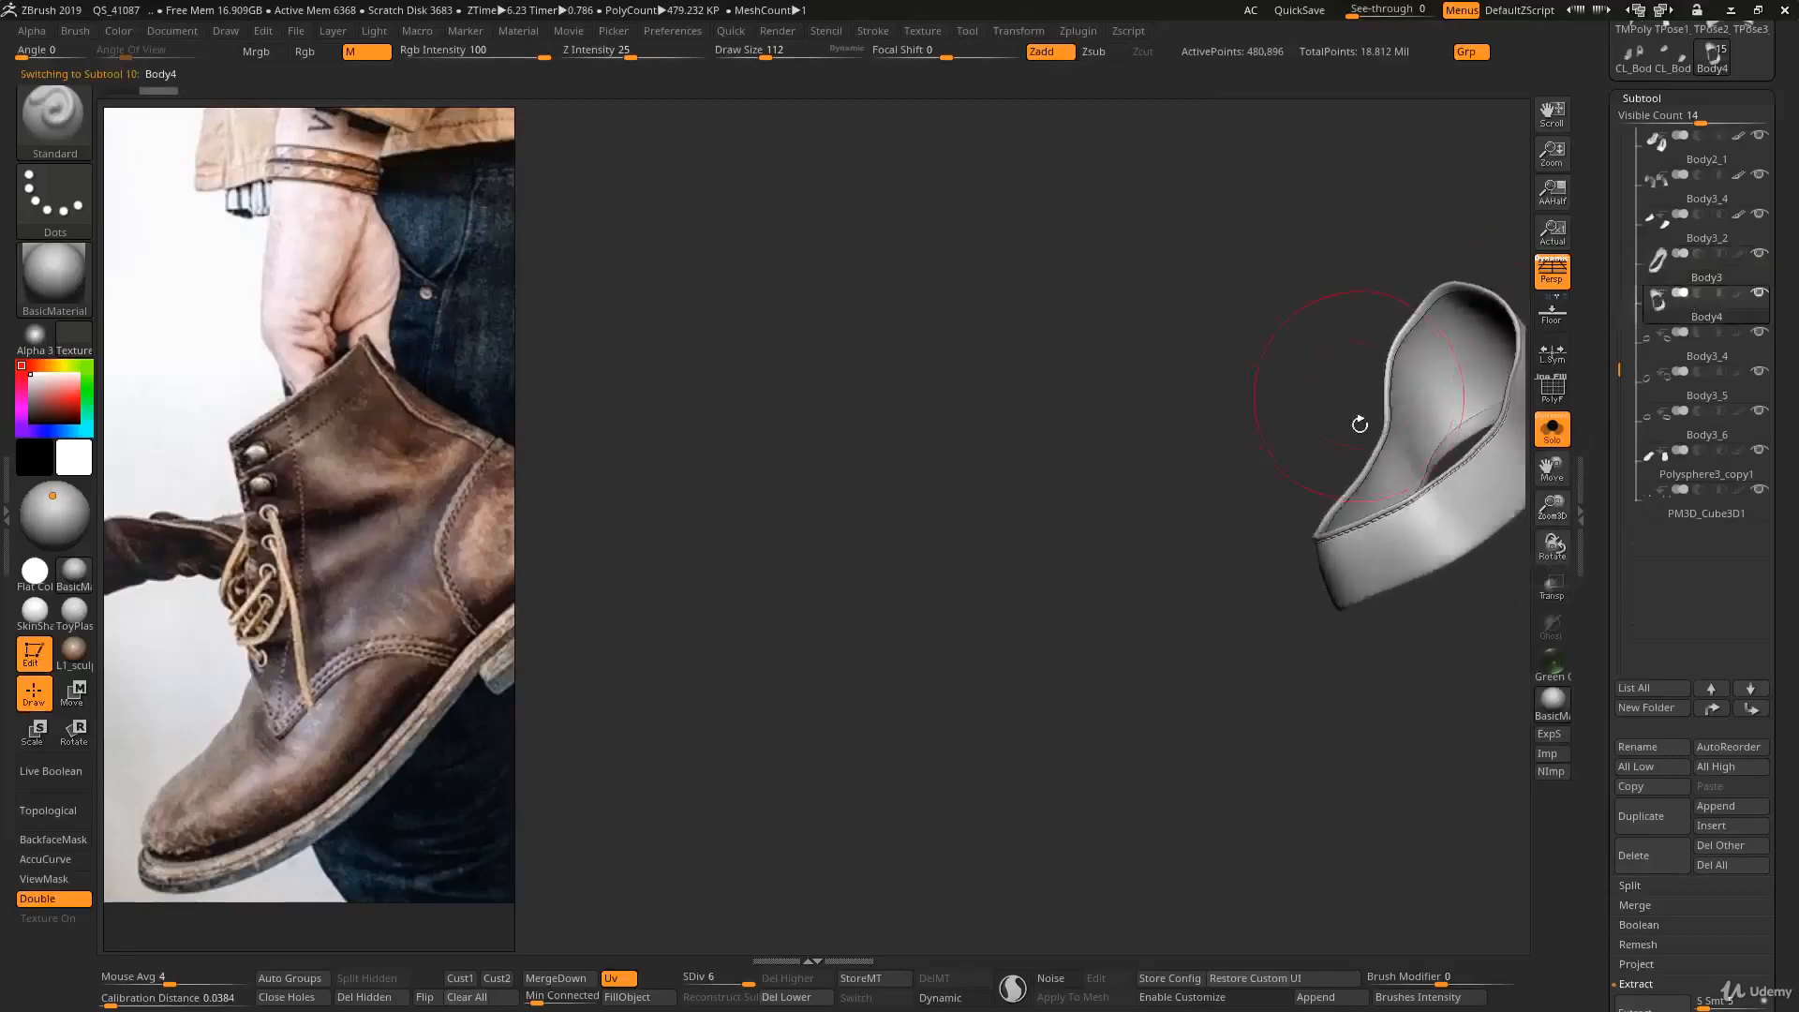
key(alt+s)
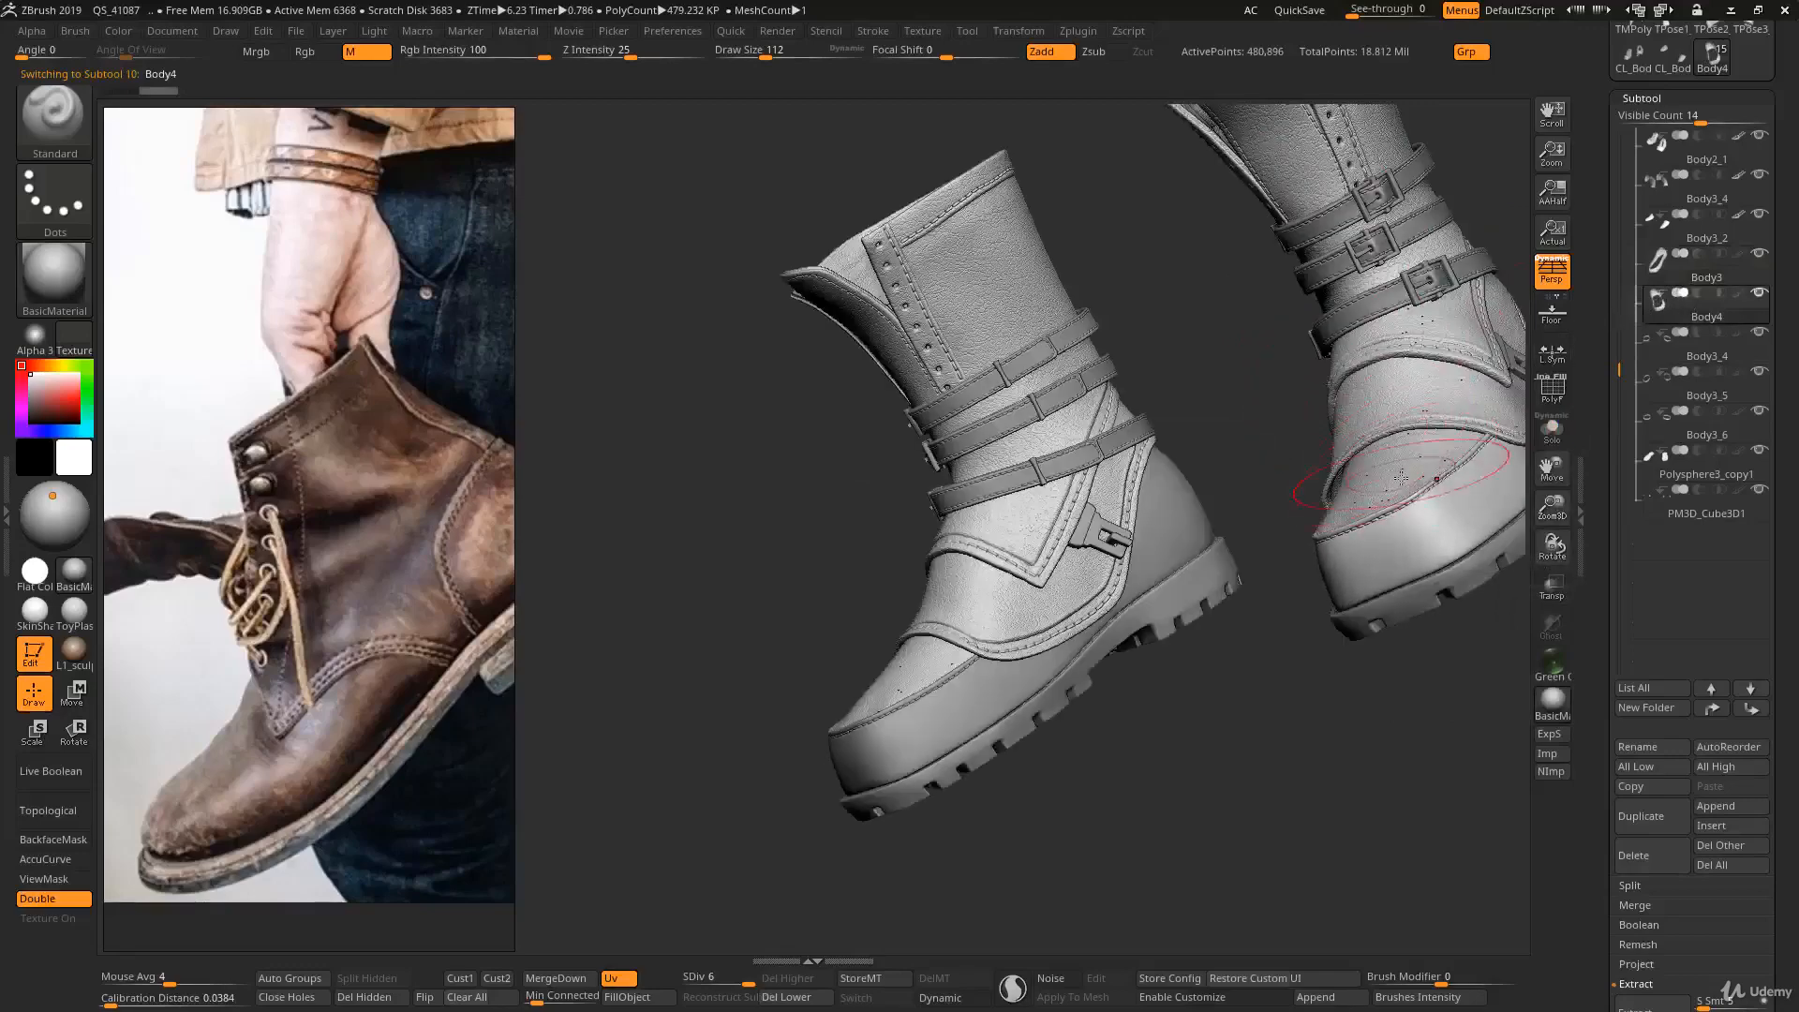
click(1659, 274)
- Try deleting the lower subdivision levels of Body3, and undo the deletion
drag(1622, 418, 1619, 136)
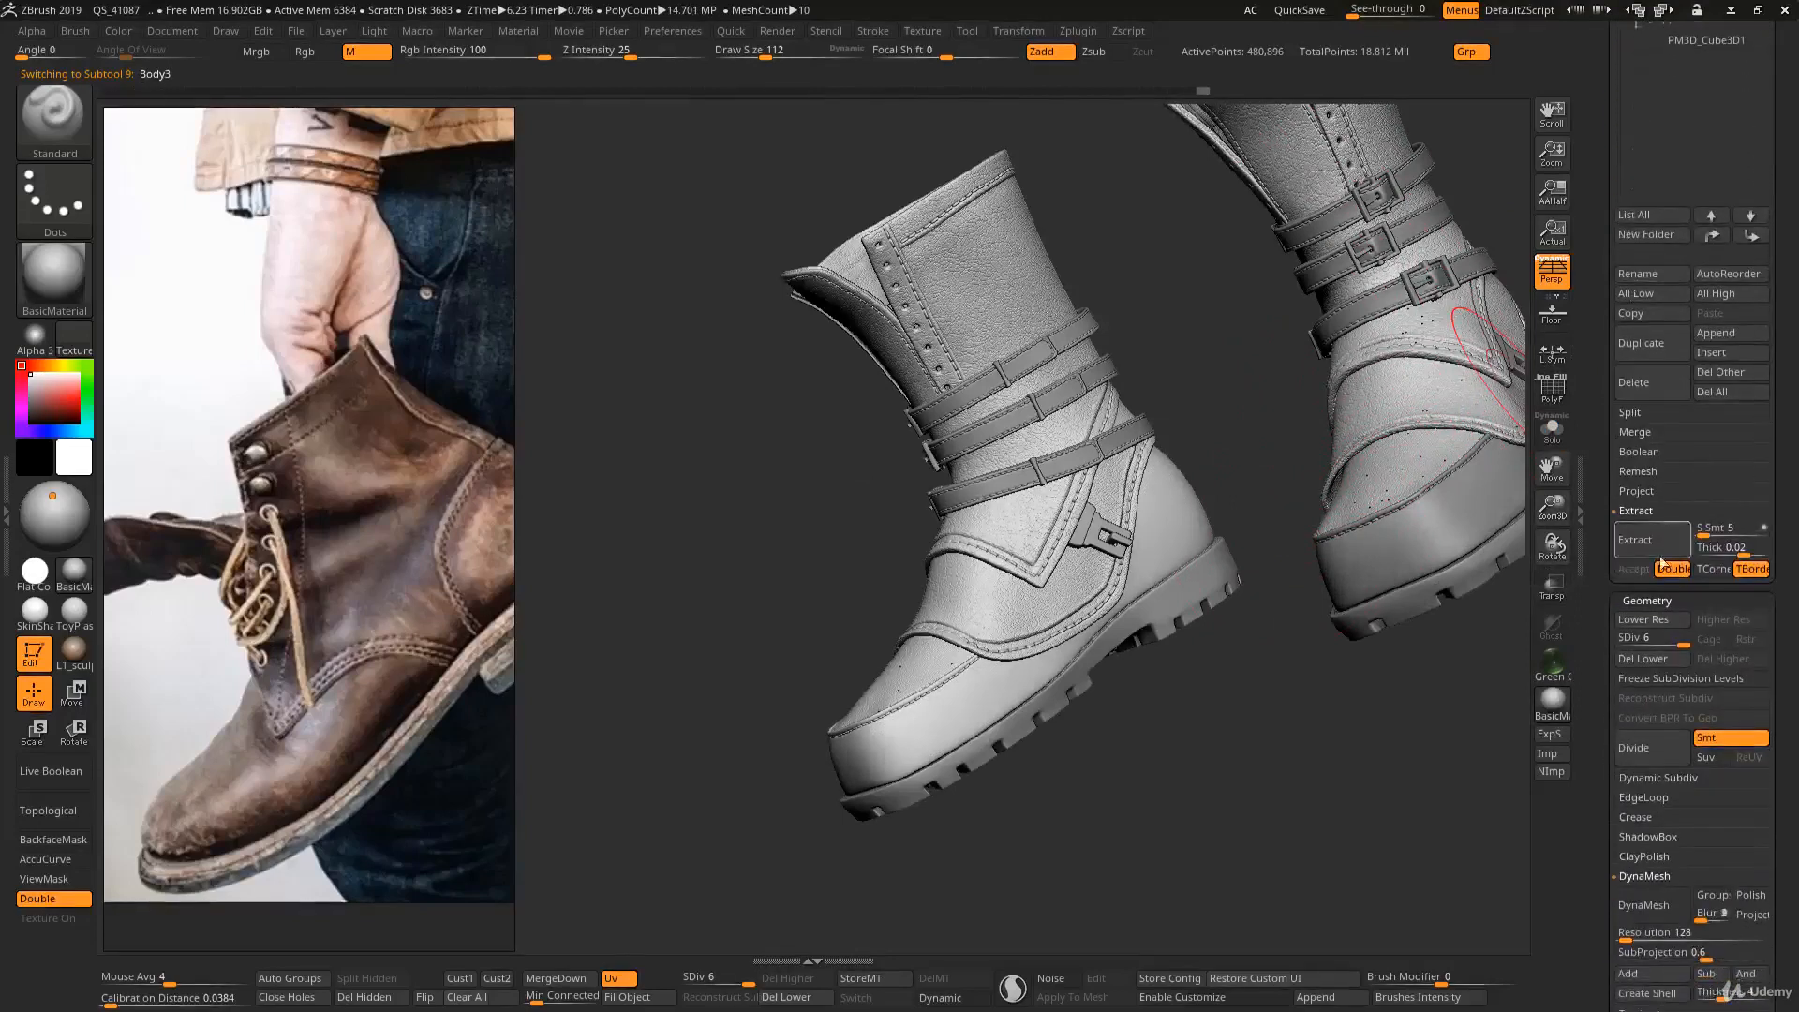
click(1655, 658)
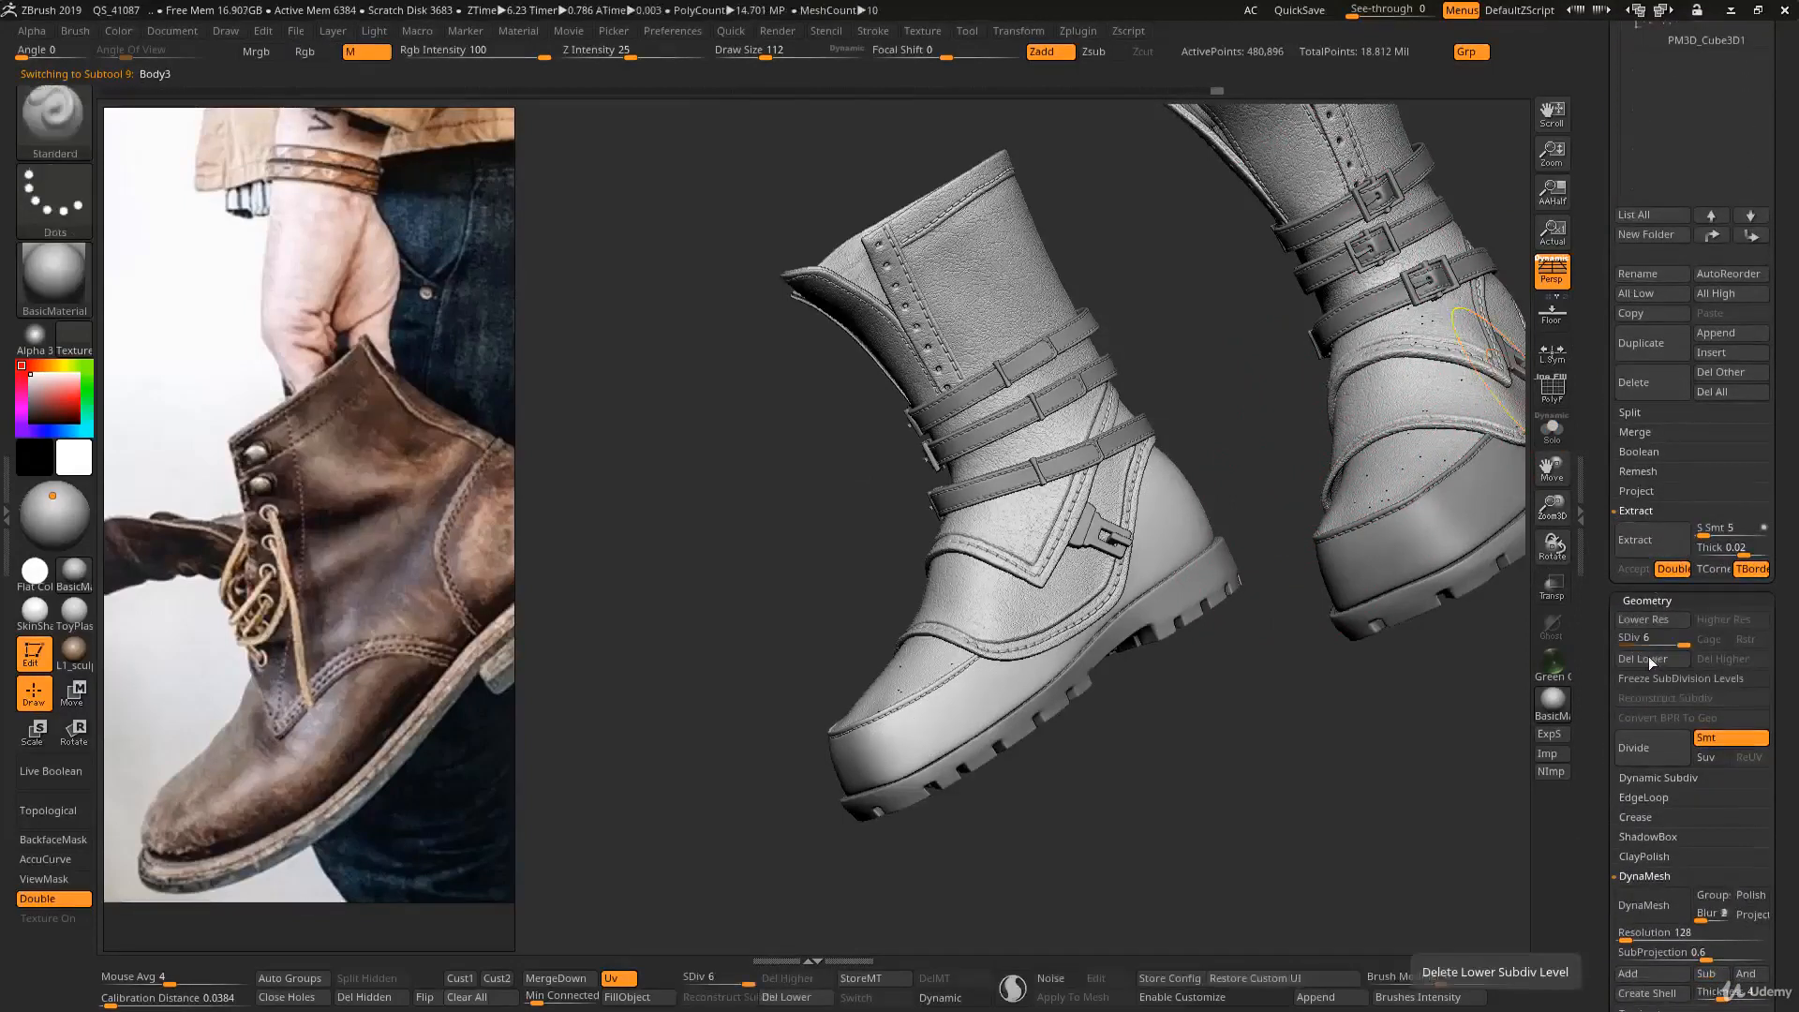
key(ctrl+z)
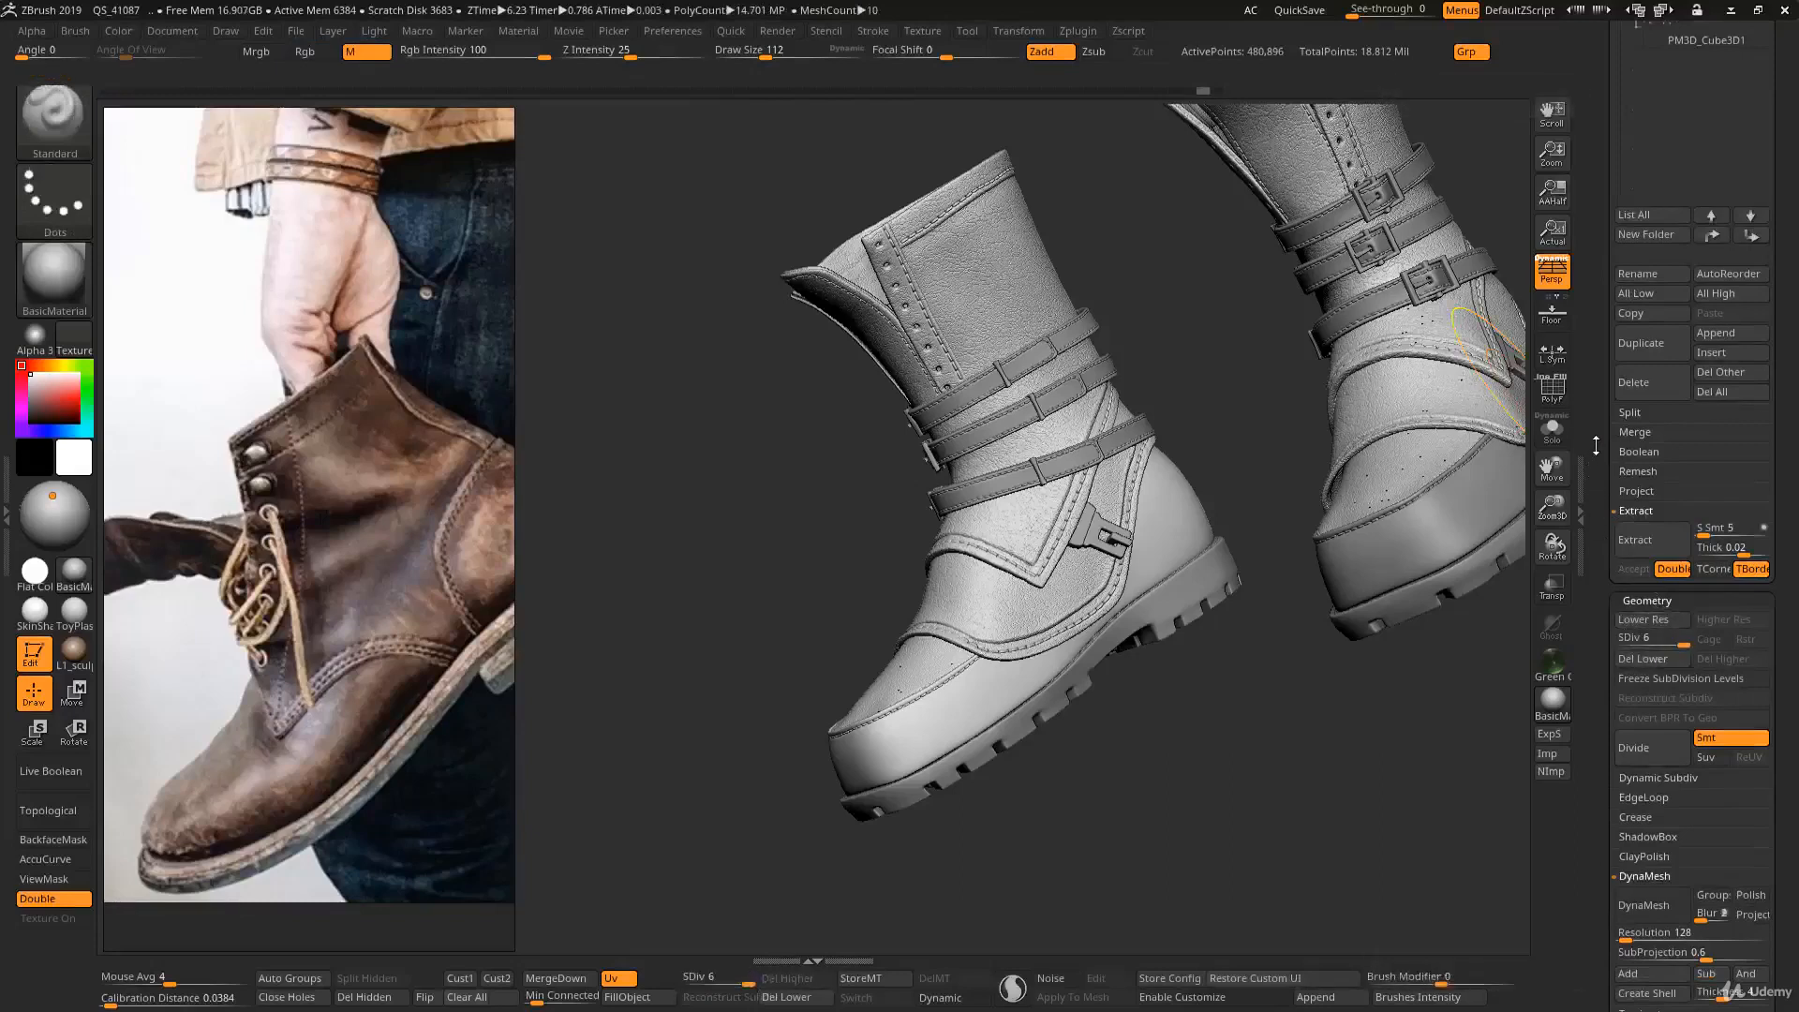
- Merge the Body3 SubTool down with Body4 below it, keeping the UV option enabled, and accept the non-undoable operation
drag(1595, 446, 1607, 569)
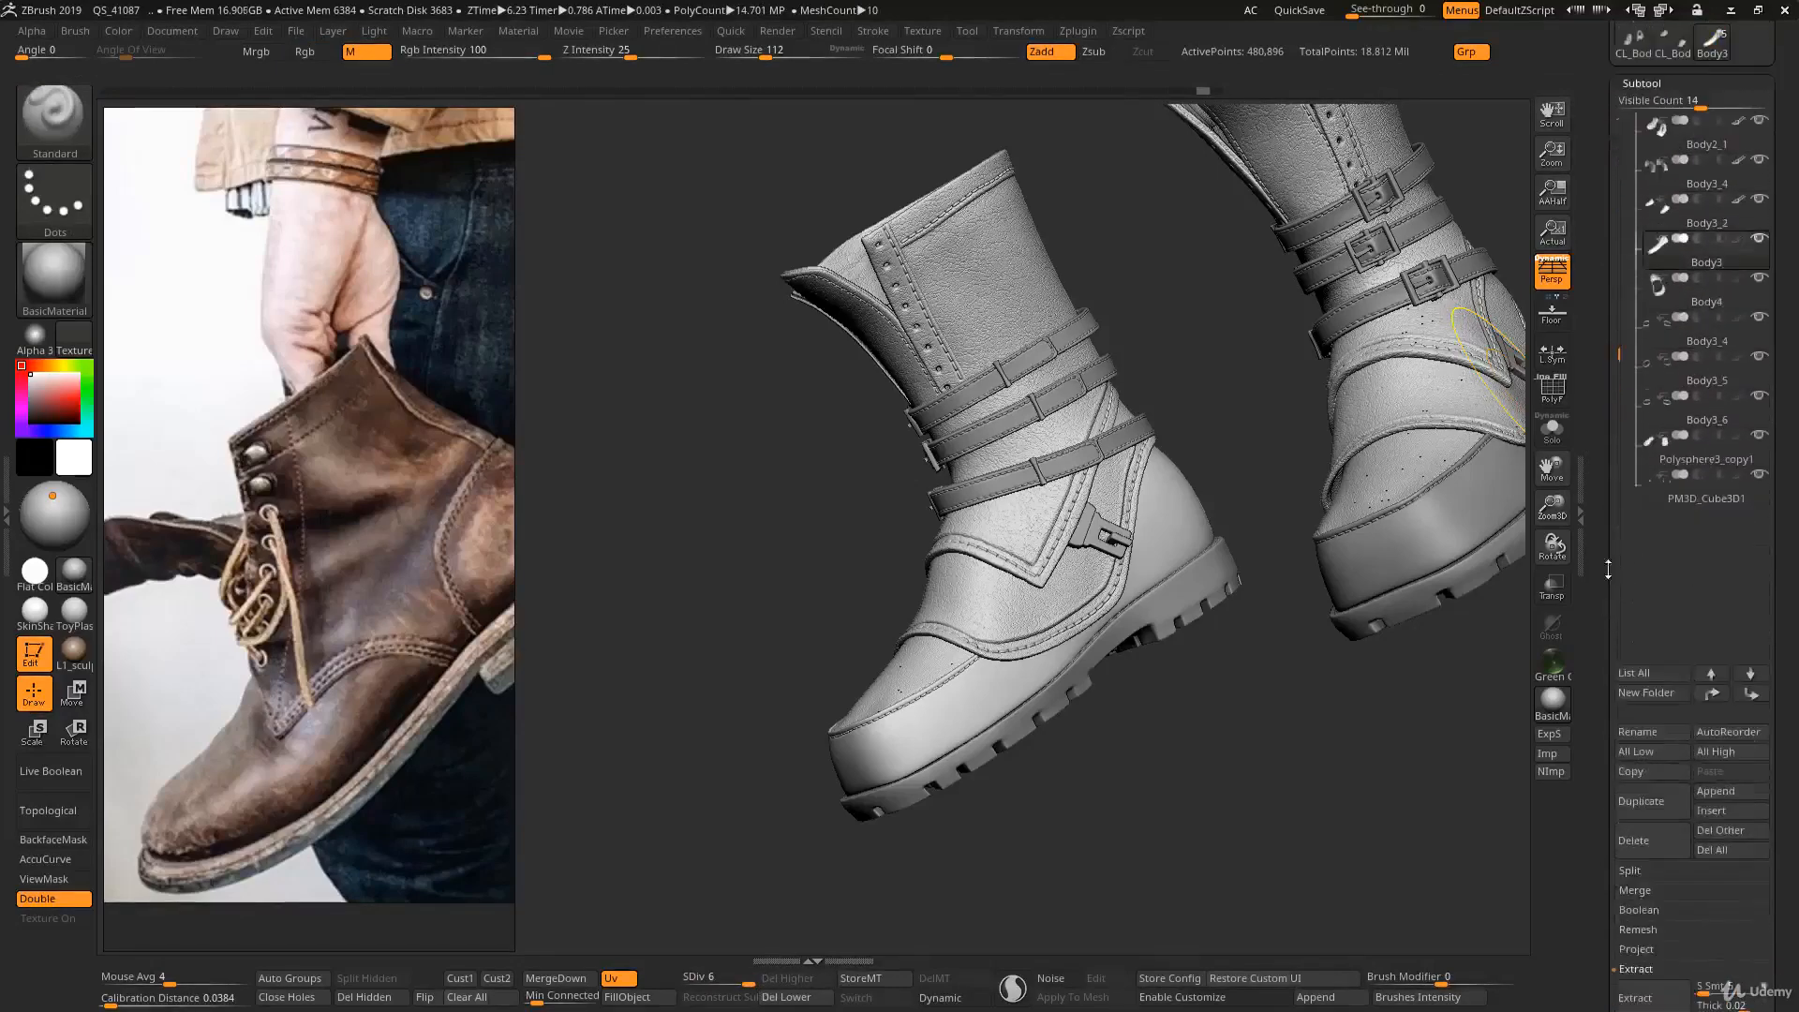
mouse_move(1660, 297)
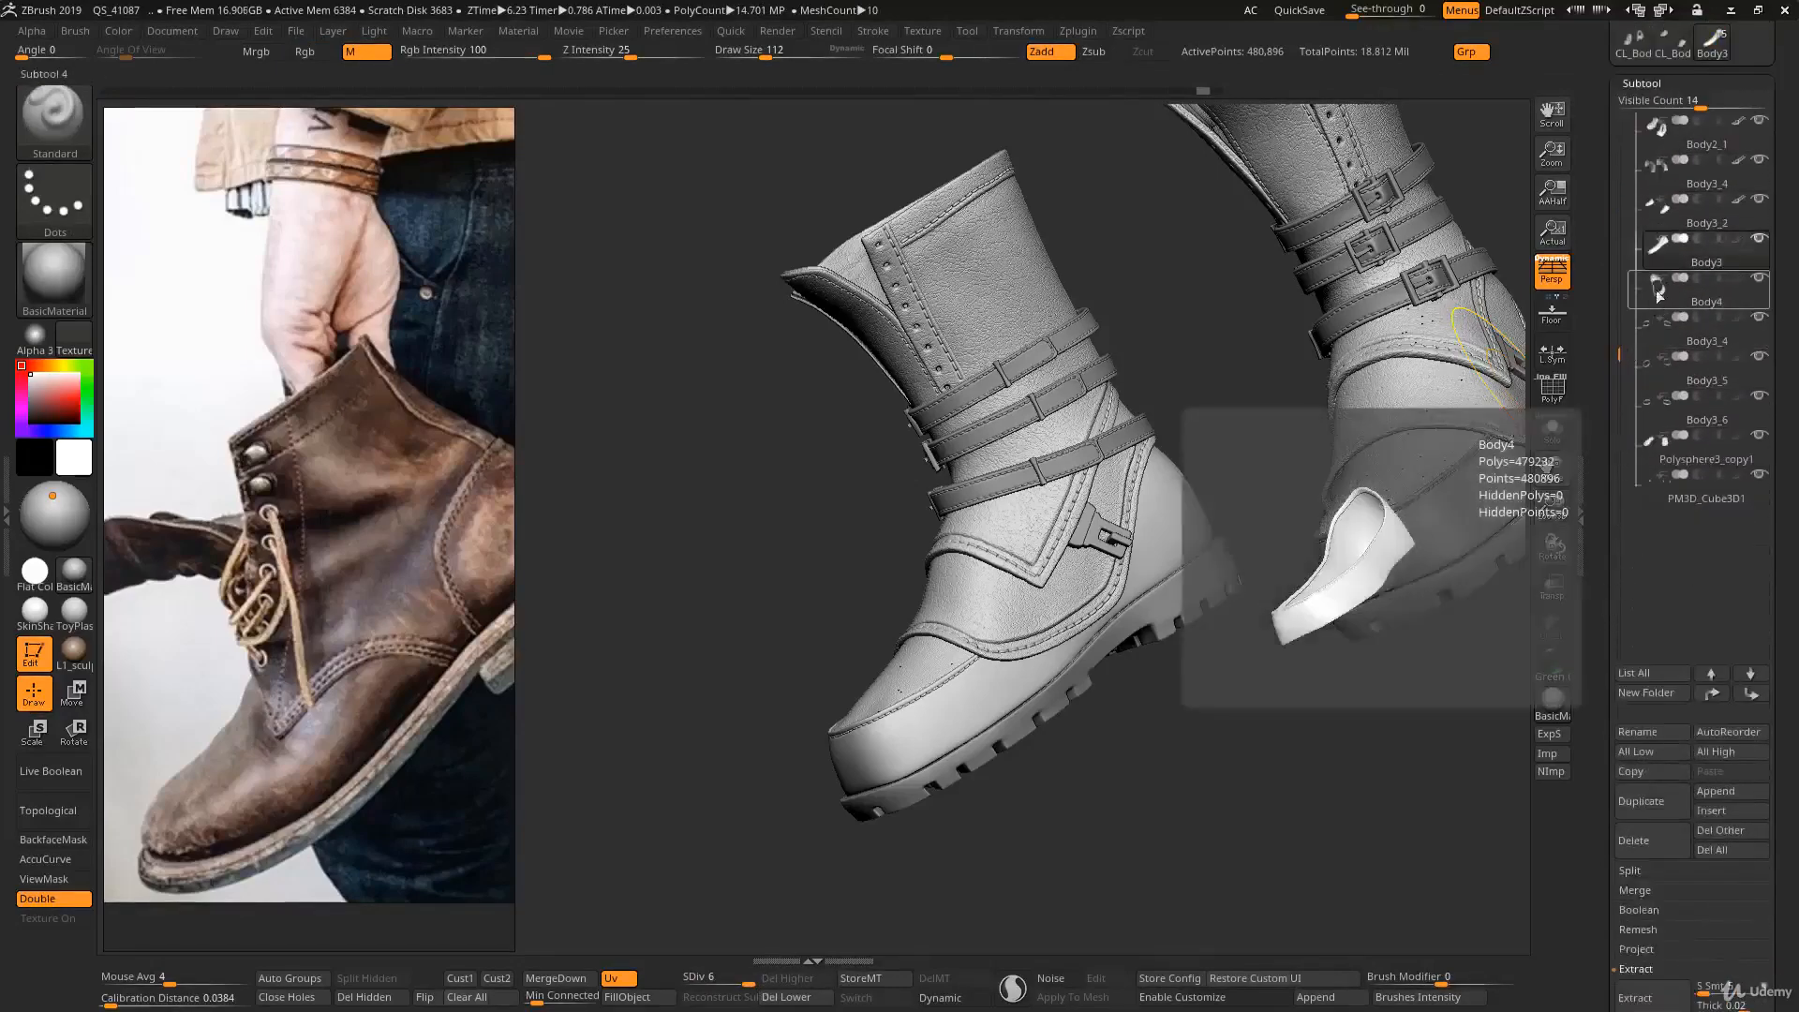
mouse_move(1664, 266)
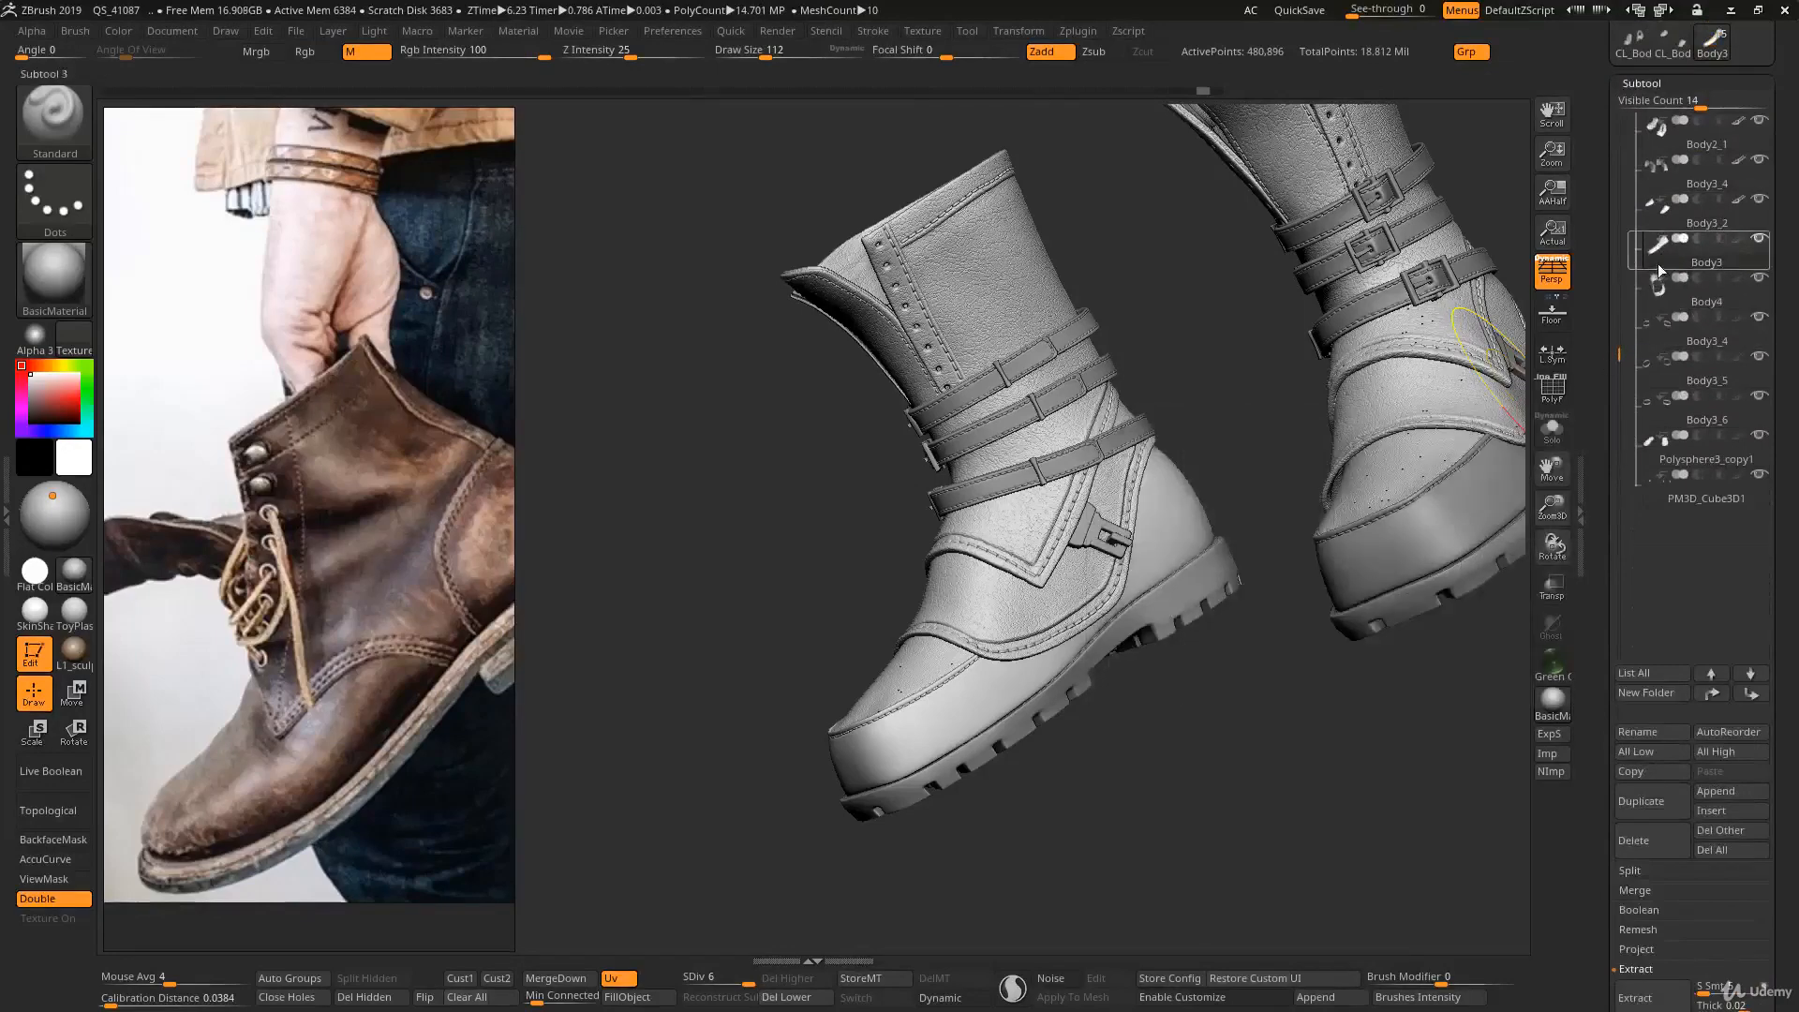
scroll(1610, 257, down, 3)
scroll(1610, 256, down, 2)
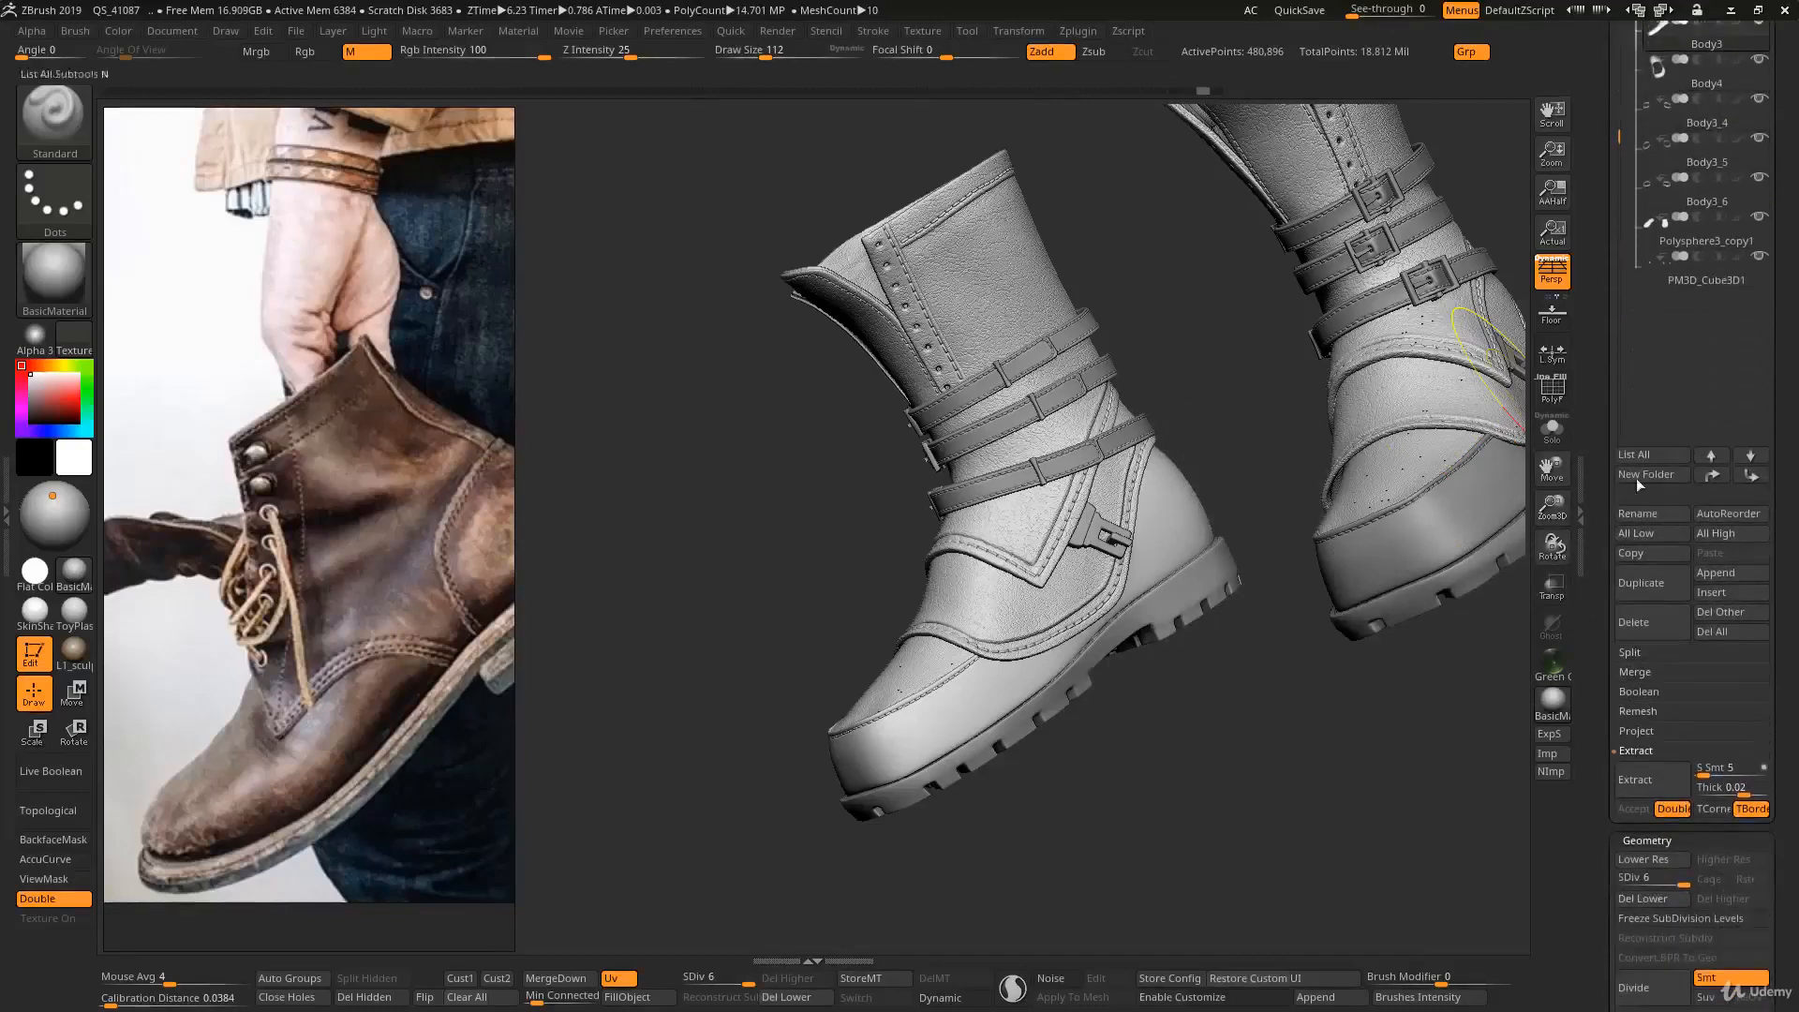
shift+click(1635, 672)
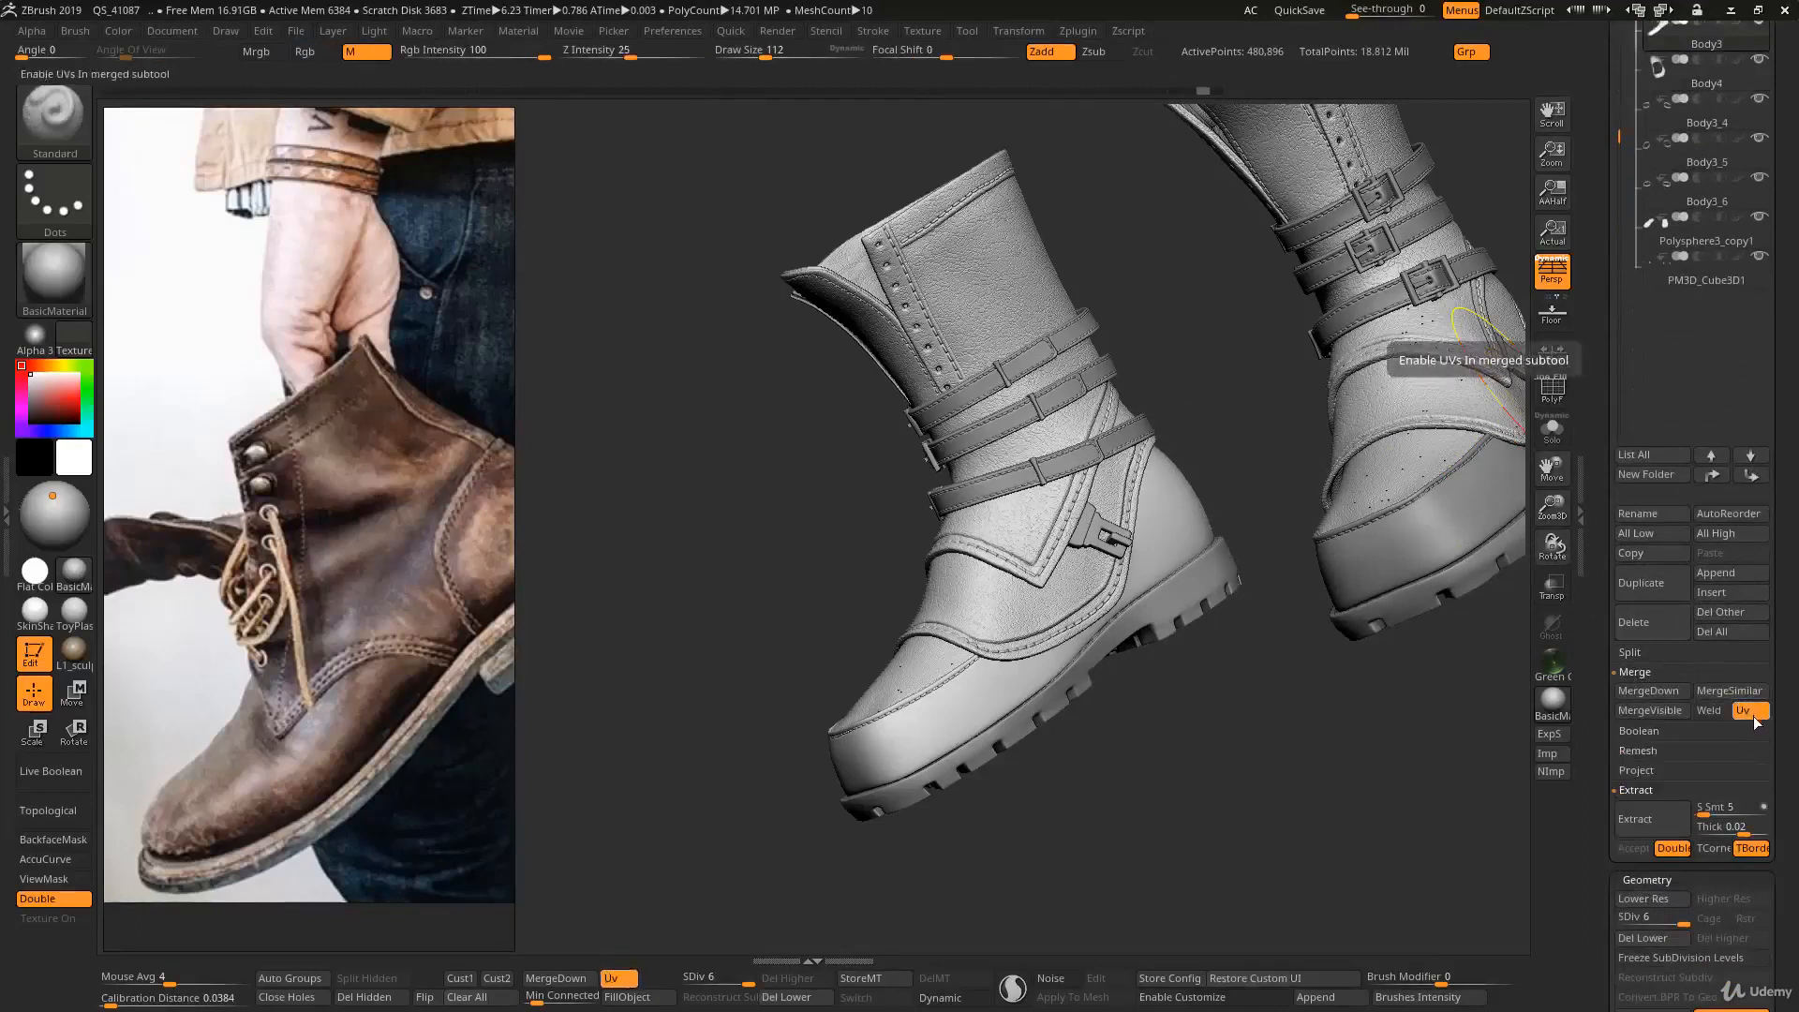
click(1648, 691)
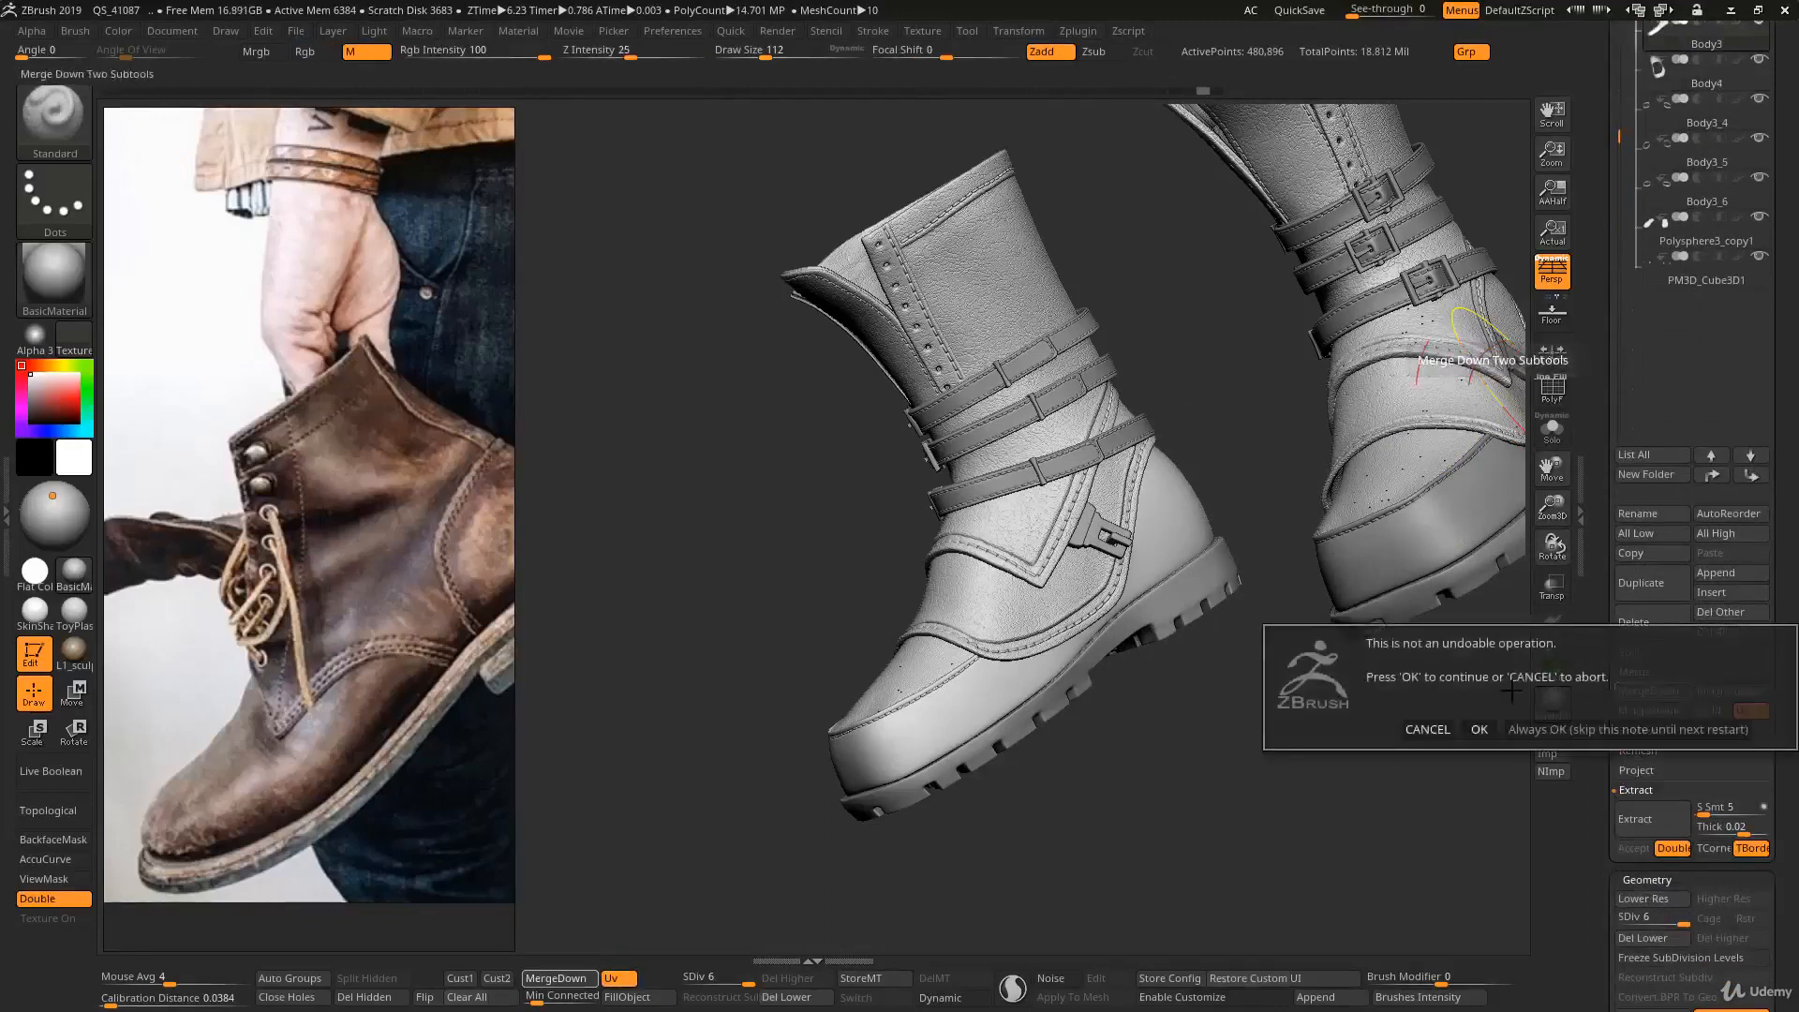
click(1479, 728)
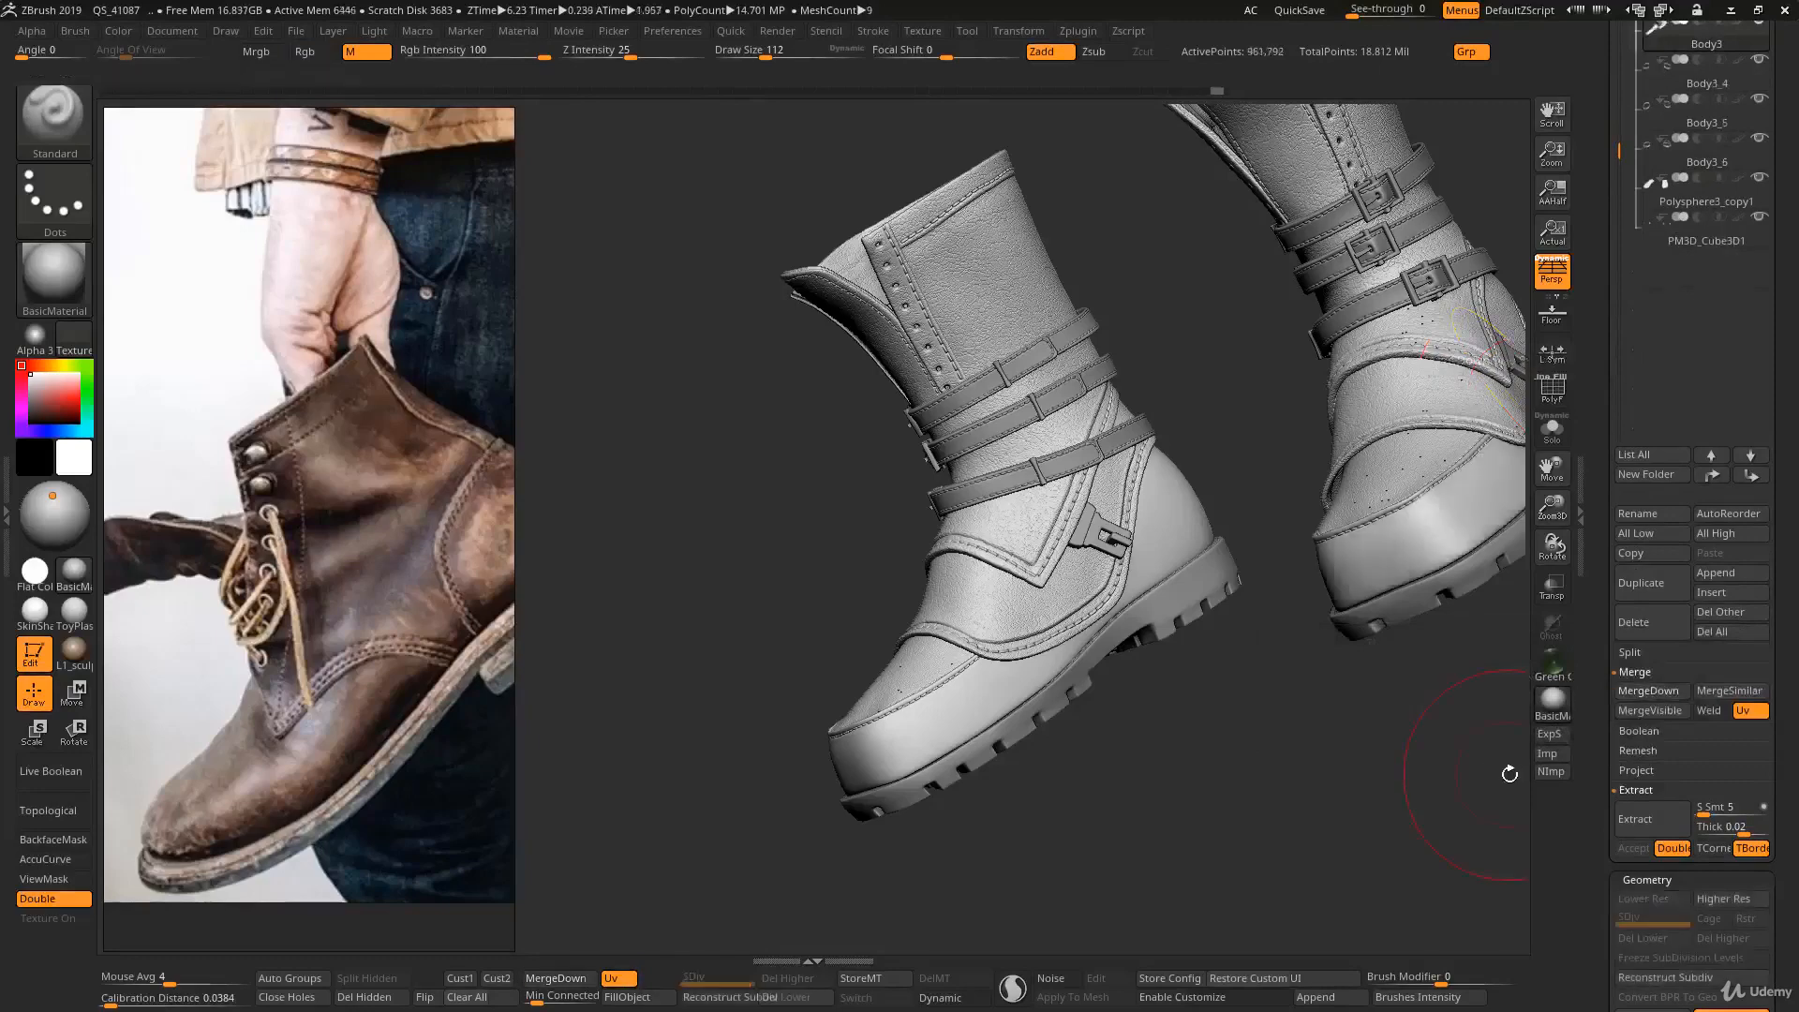
- Examine the polygroups and wireframe of the merged pair of bands at subdivision level 6 from several angles
ctrl+right_drag(1305, 667, 1303, 579)
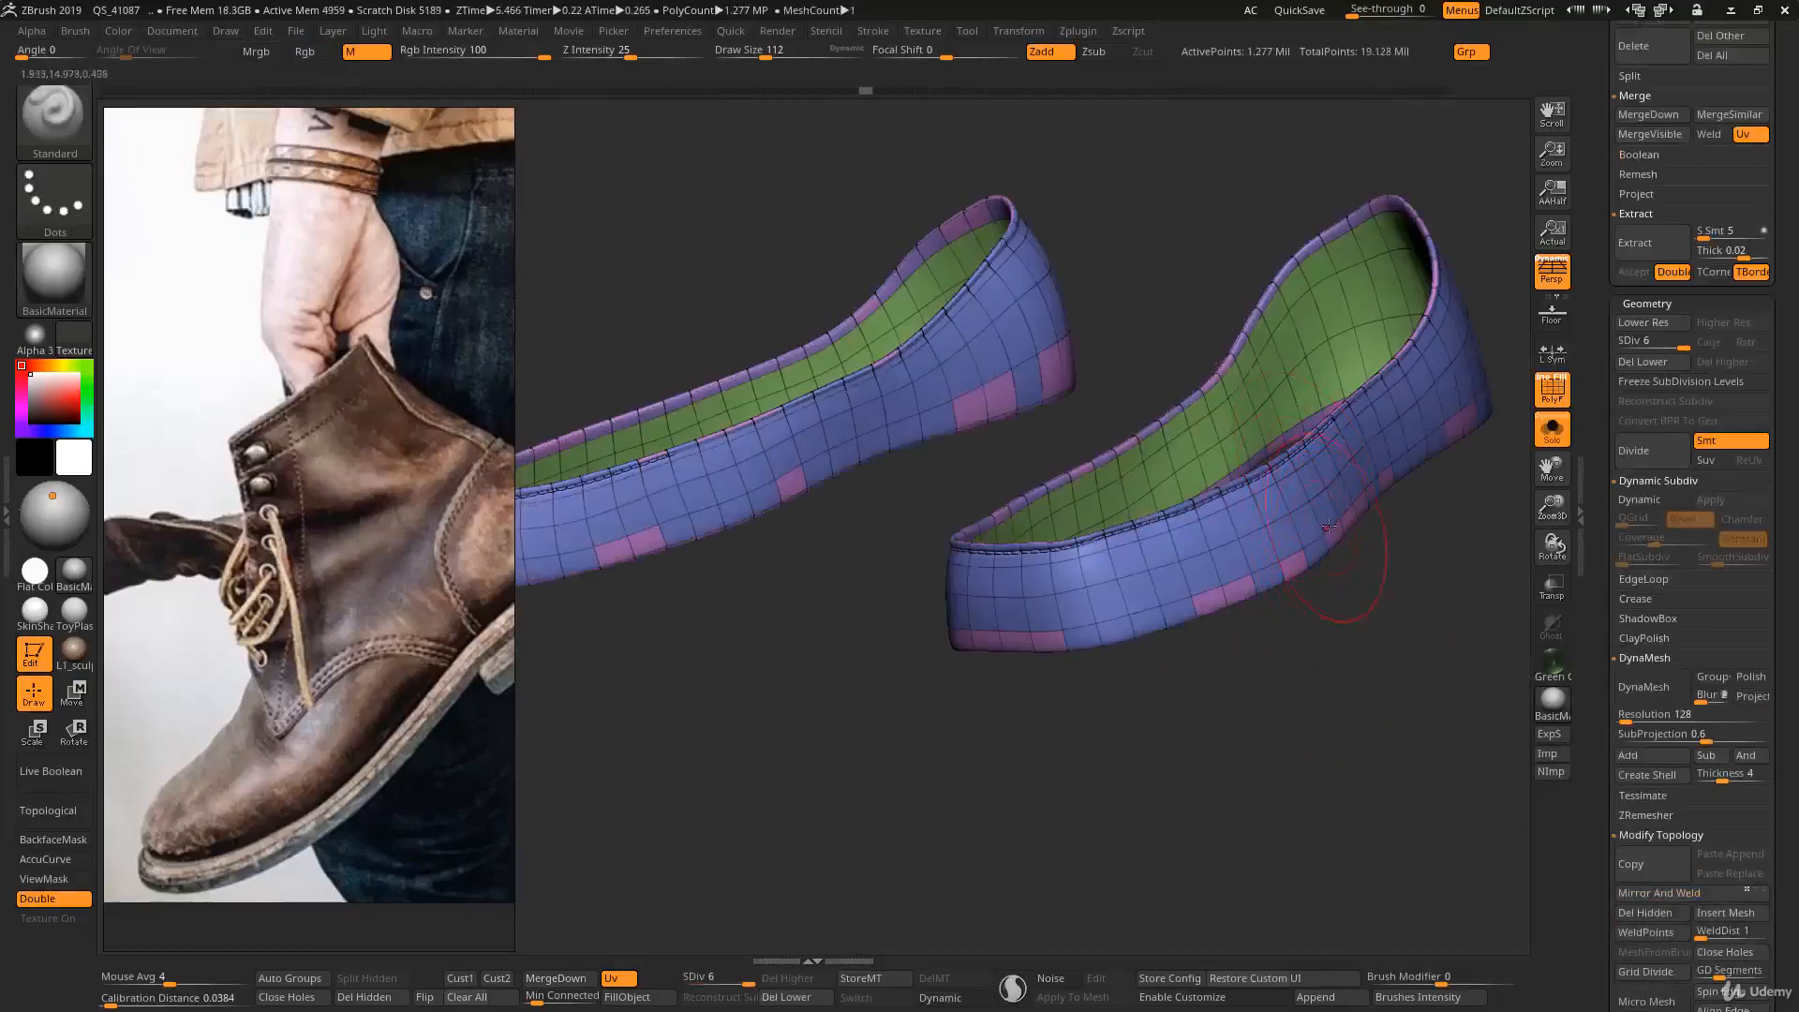
right_drag(1329, 526, 1335, 601)
ctrl+right_drag(1241, 632, 1072, 471)
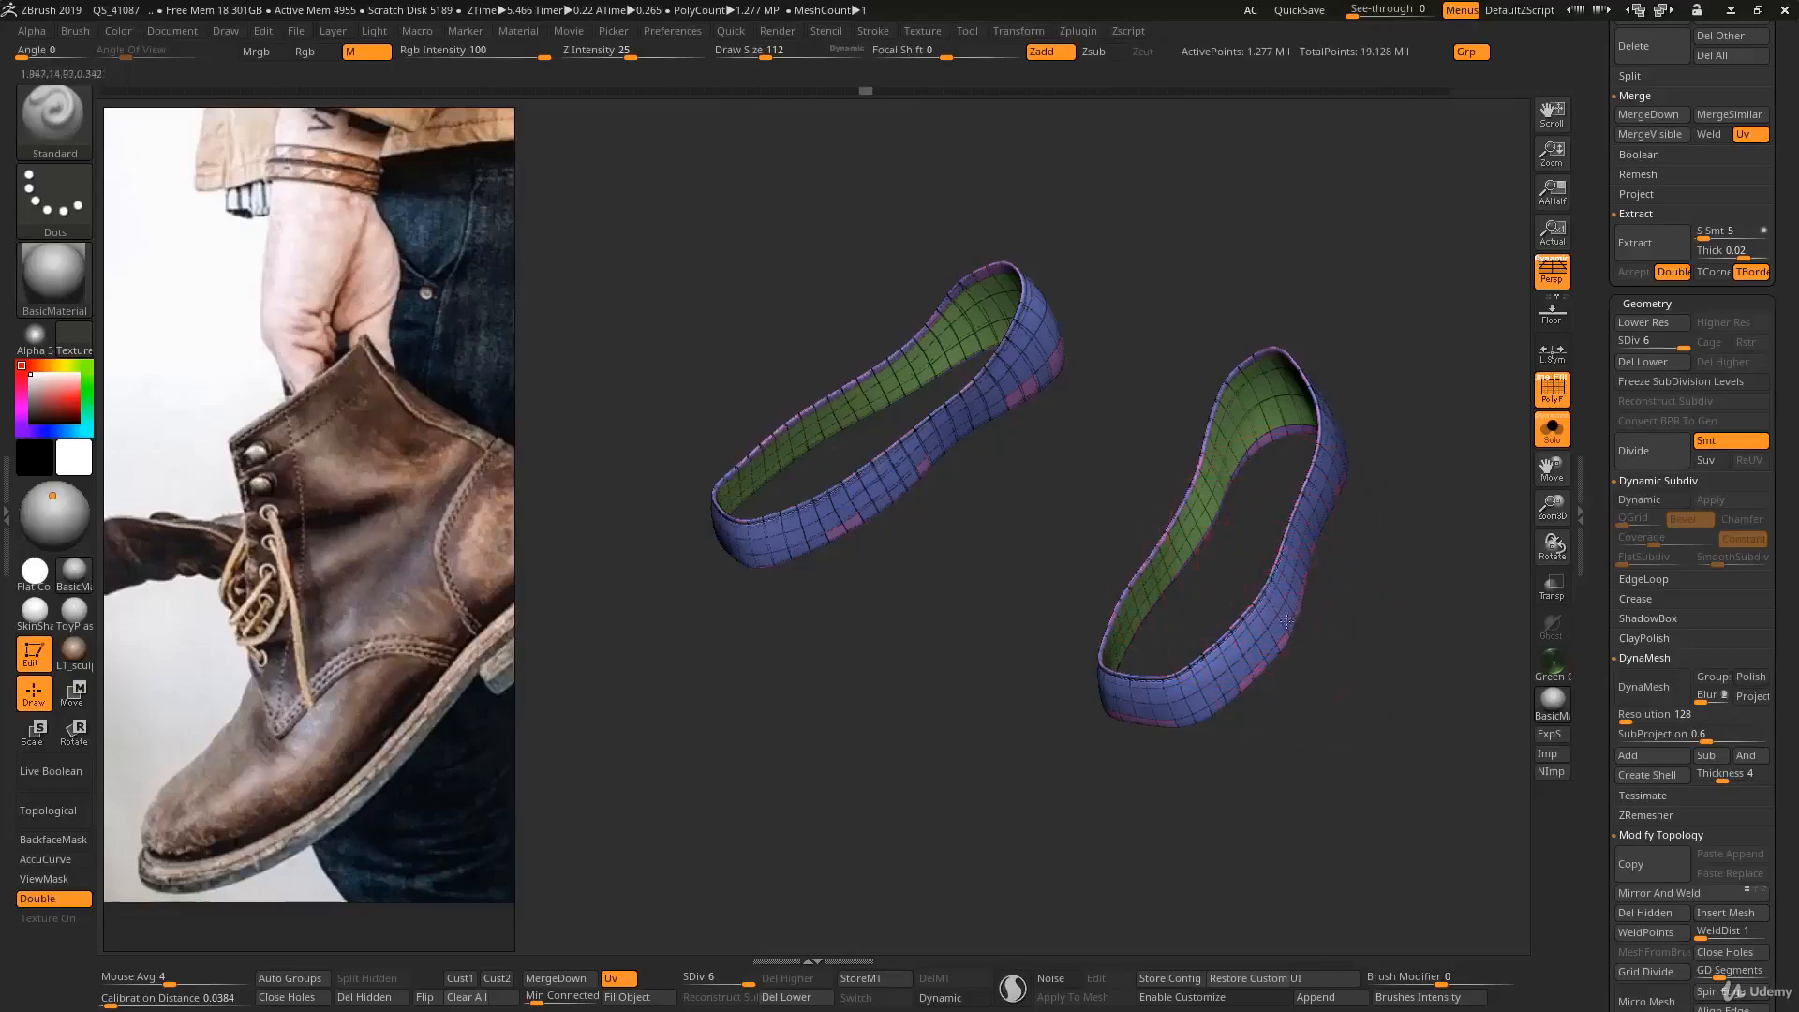
right_drag(1286, 621, 1264, 600)
mouse_move(1220, 530)
ctrl+right_down()
mouse_move(1305, 631)
mouse_move(1232, 578)
mouse_move(1271, 538)
mouse_move(1222, 516)
ctrl+right_up()
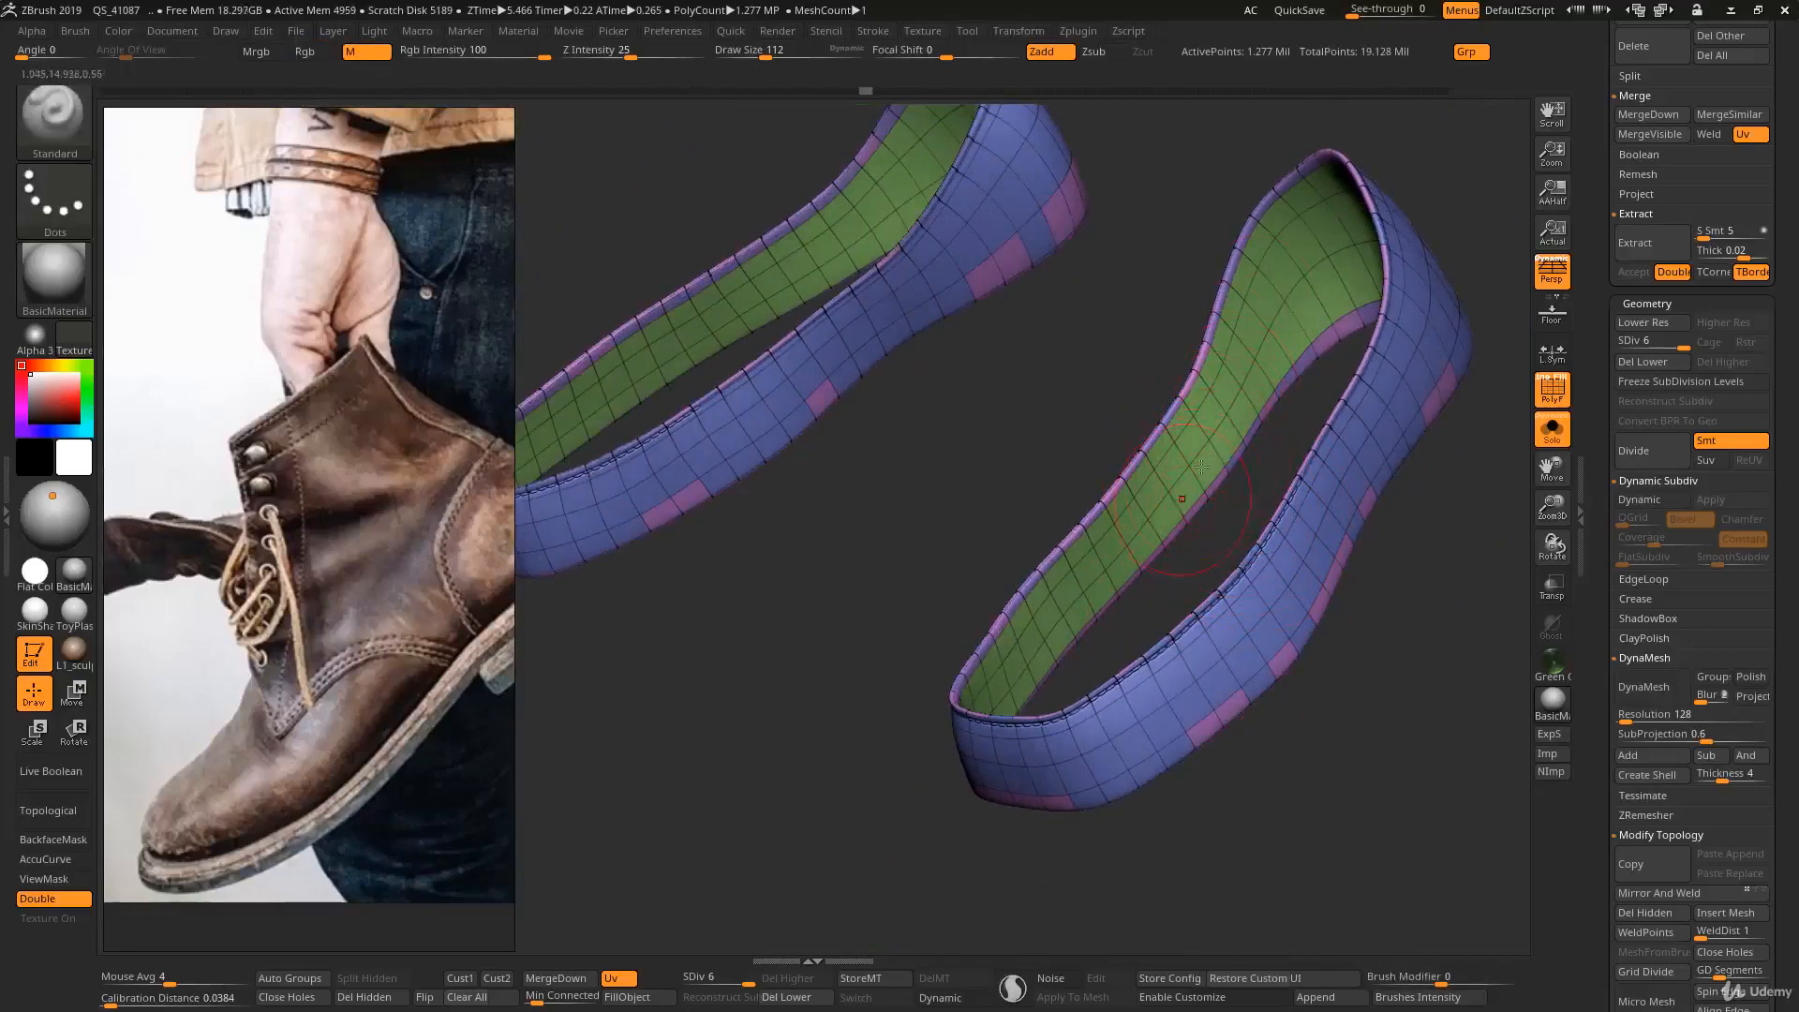
right_drag(1201, 466, 1220, 388)
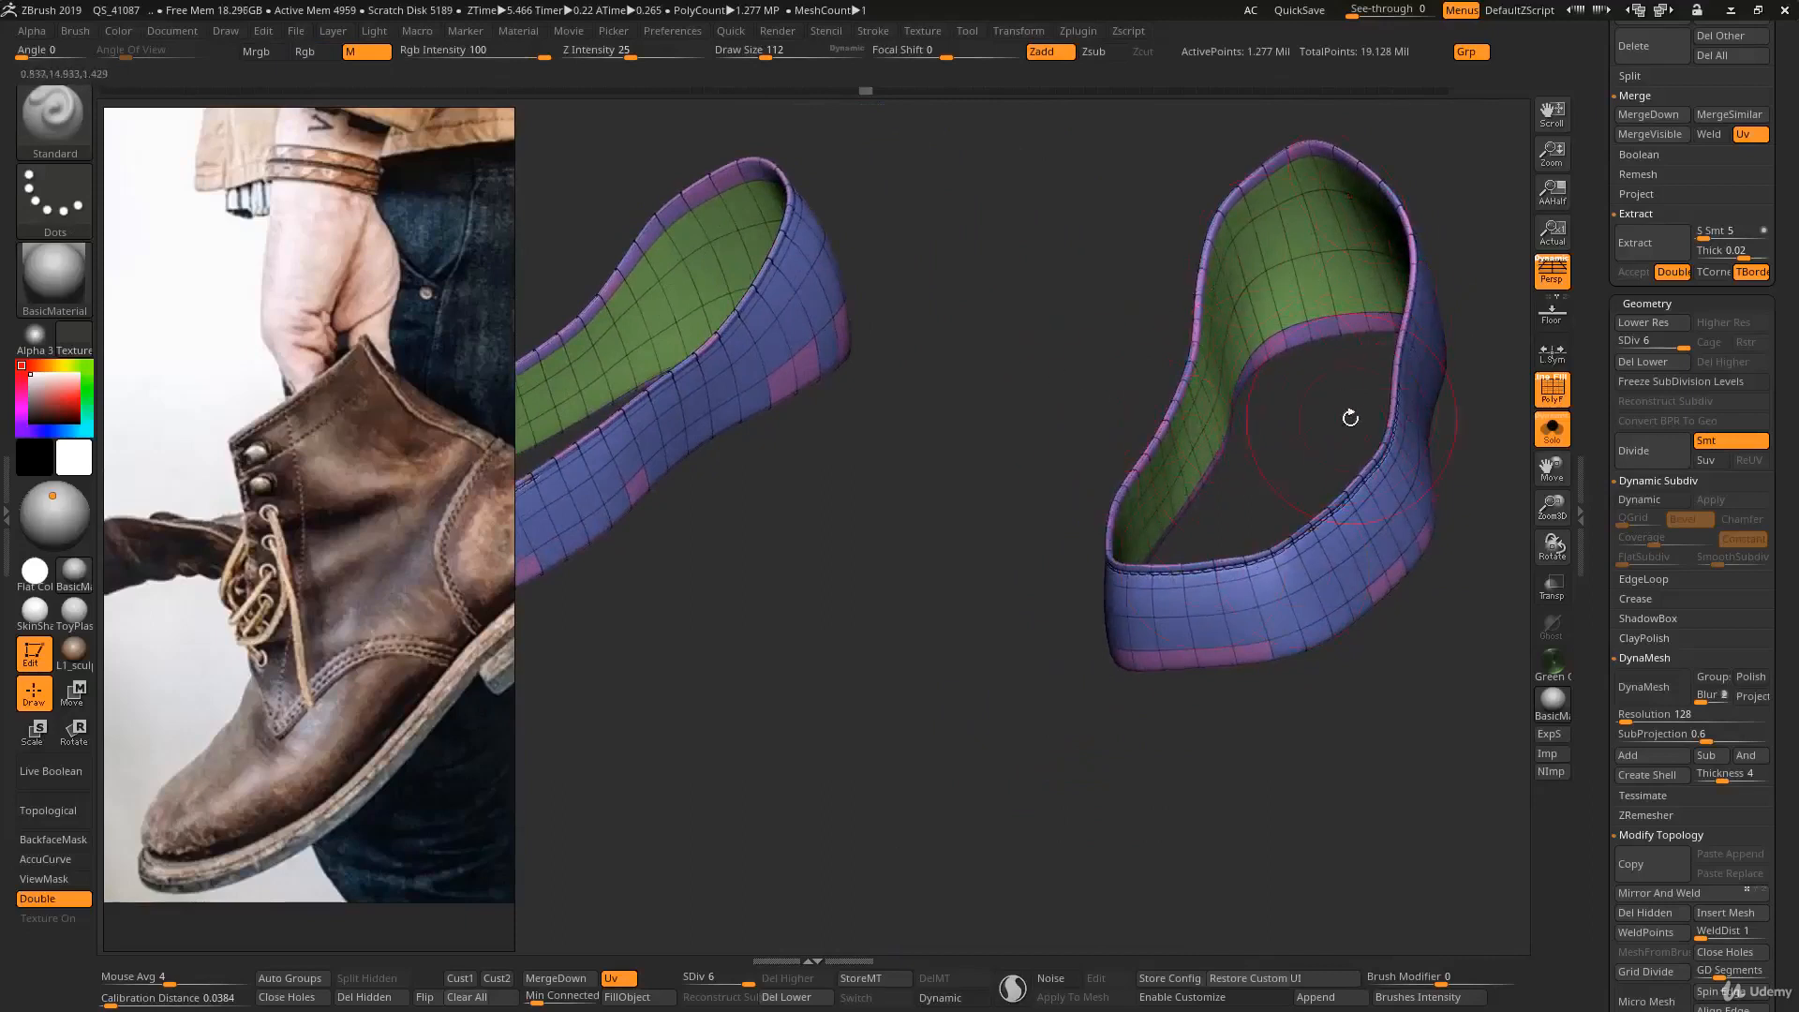
right_drag(1309, 388, 1291, 417)
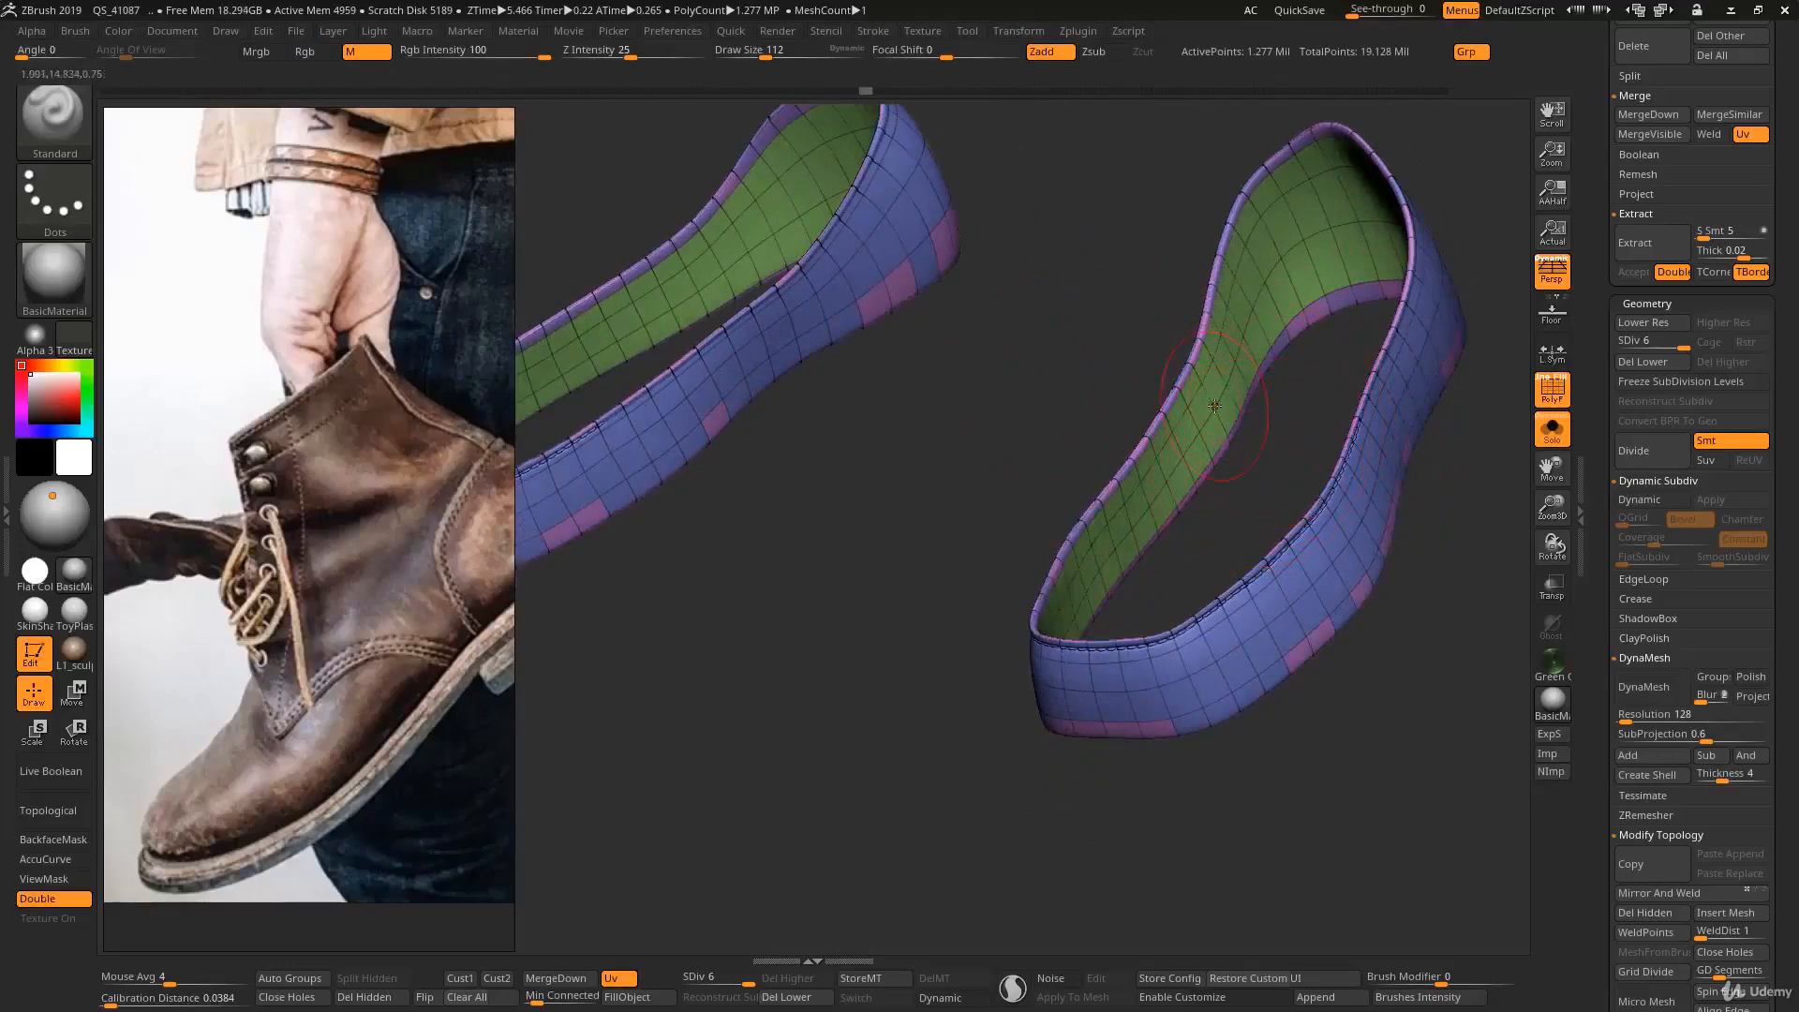
- Examine the polygon flow on the inner face of the band up close with the wireframe shown
key(ctrl)
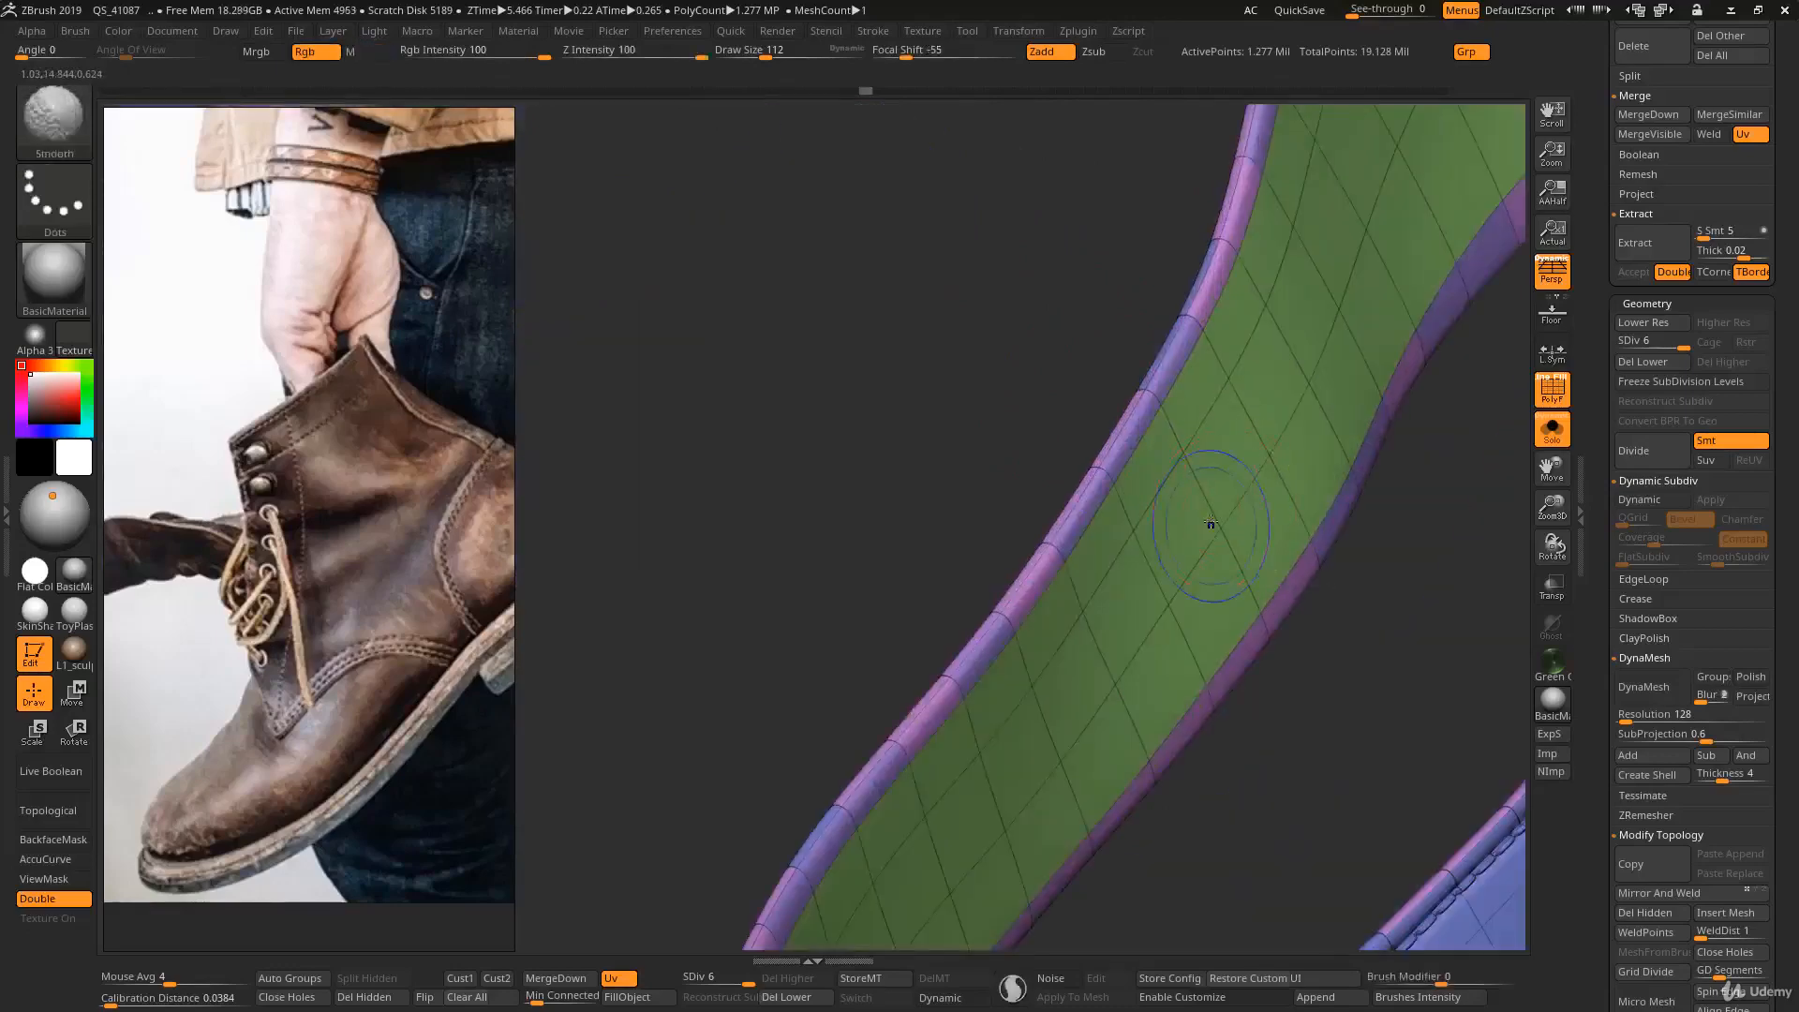
mouse_move(1200, 490)
right_down()
mouse_move(1160, 469)
mouse_move(1187, 477)
mouse_move(1180, 516)
right_up()
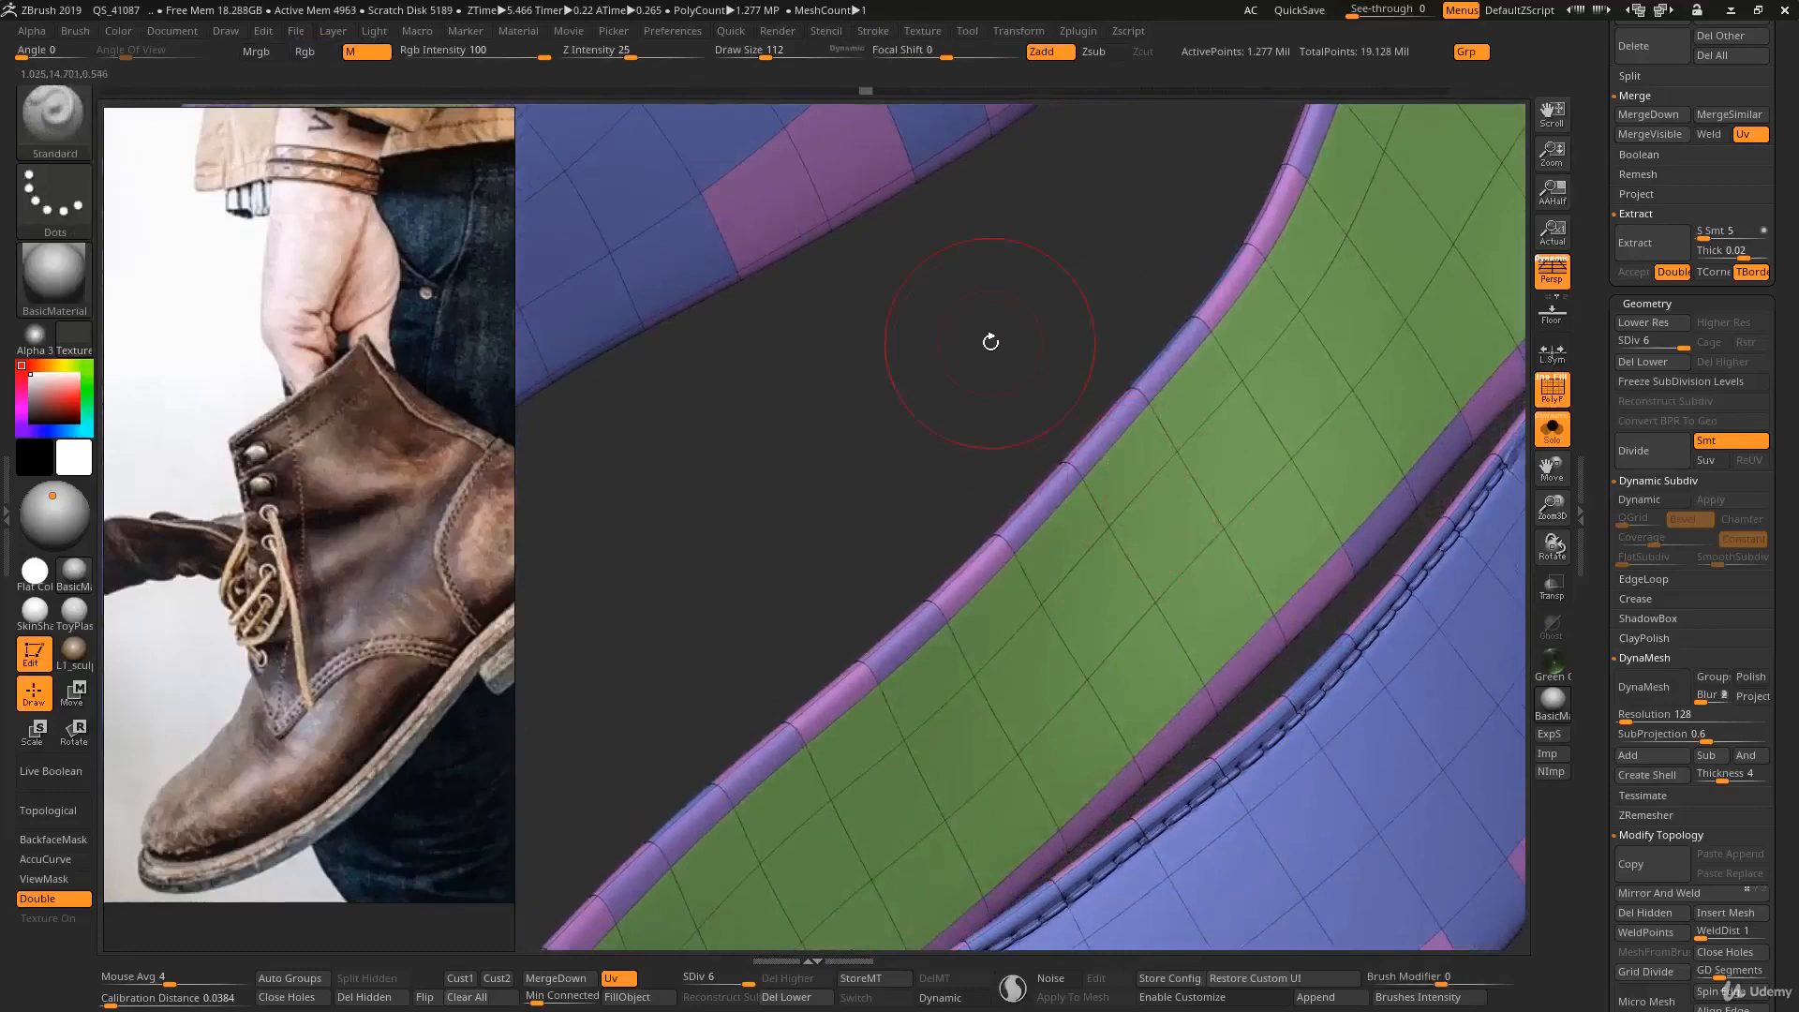
key(shift+f)
key(shift+f)
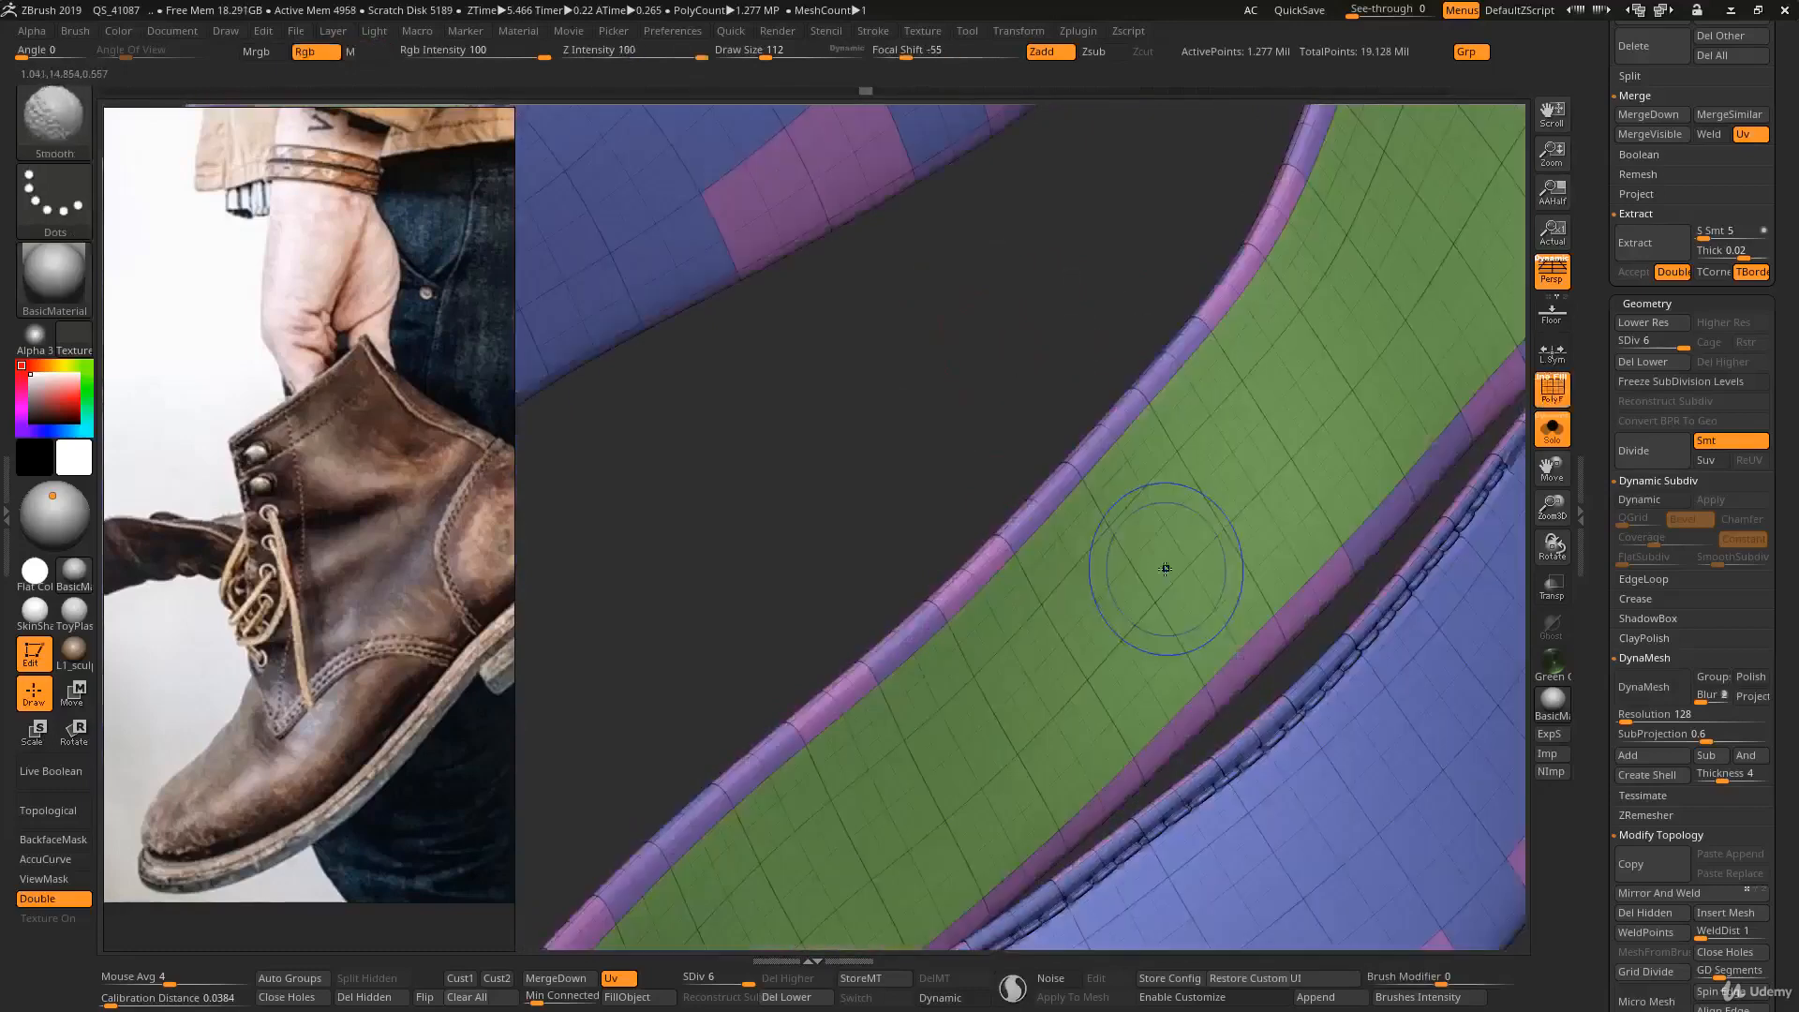
ctrl+right_drag(1162, 568, 1201, 569)
ctrl+right_drag(1177, 462, 1176, 485)
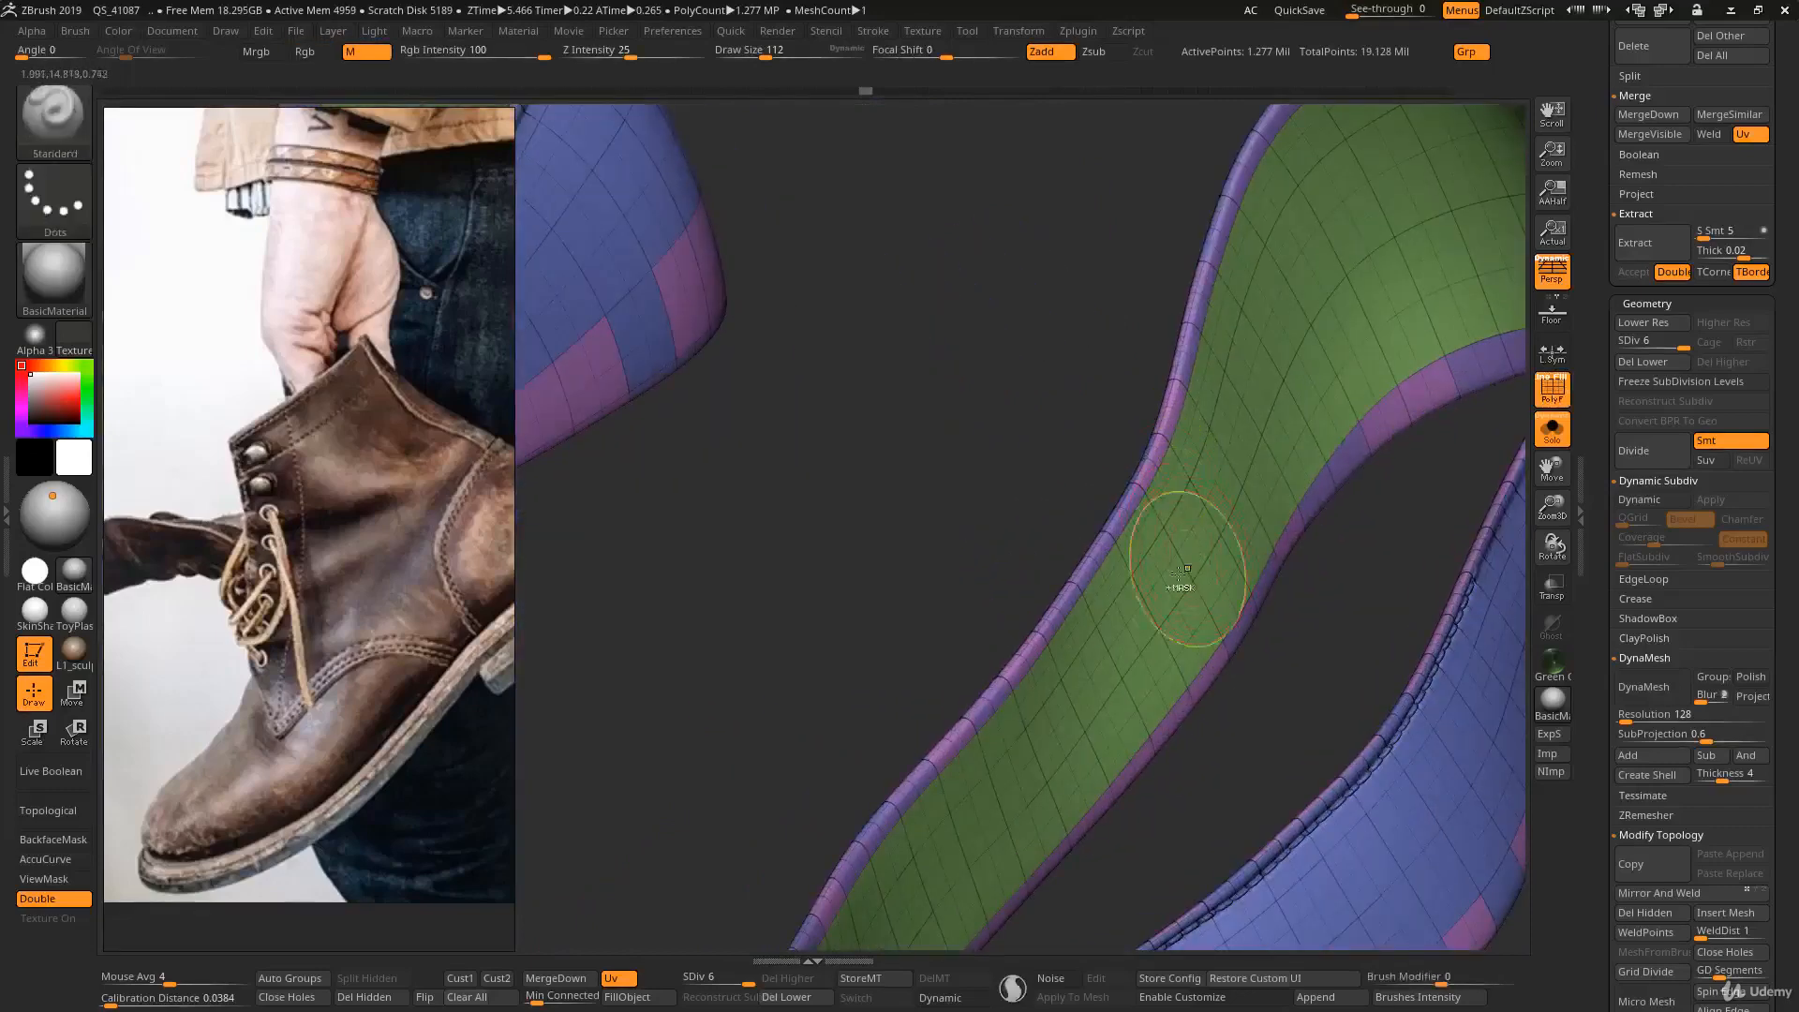
- Examine the band's inner-face topology at subdivision level 1 and again at level 6
ctrl+right_drag(1184, 572, 1178, 666)
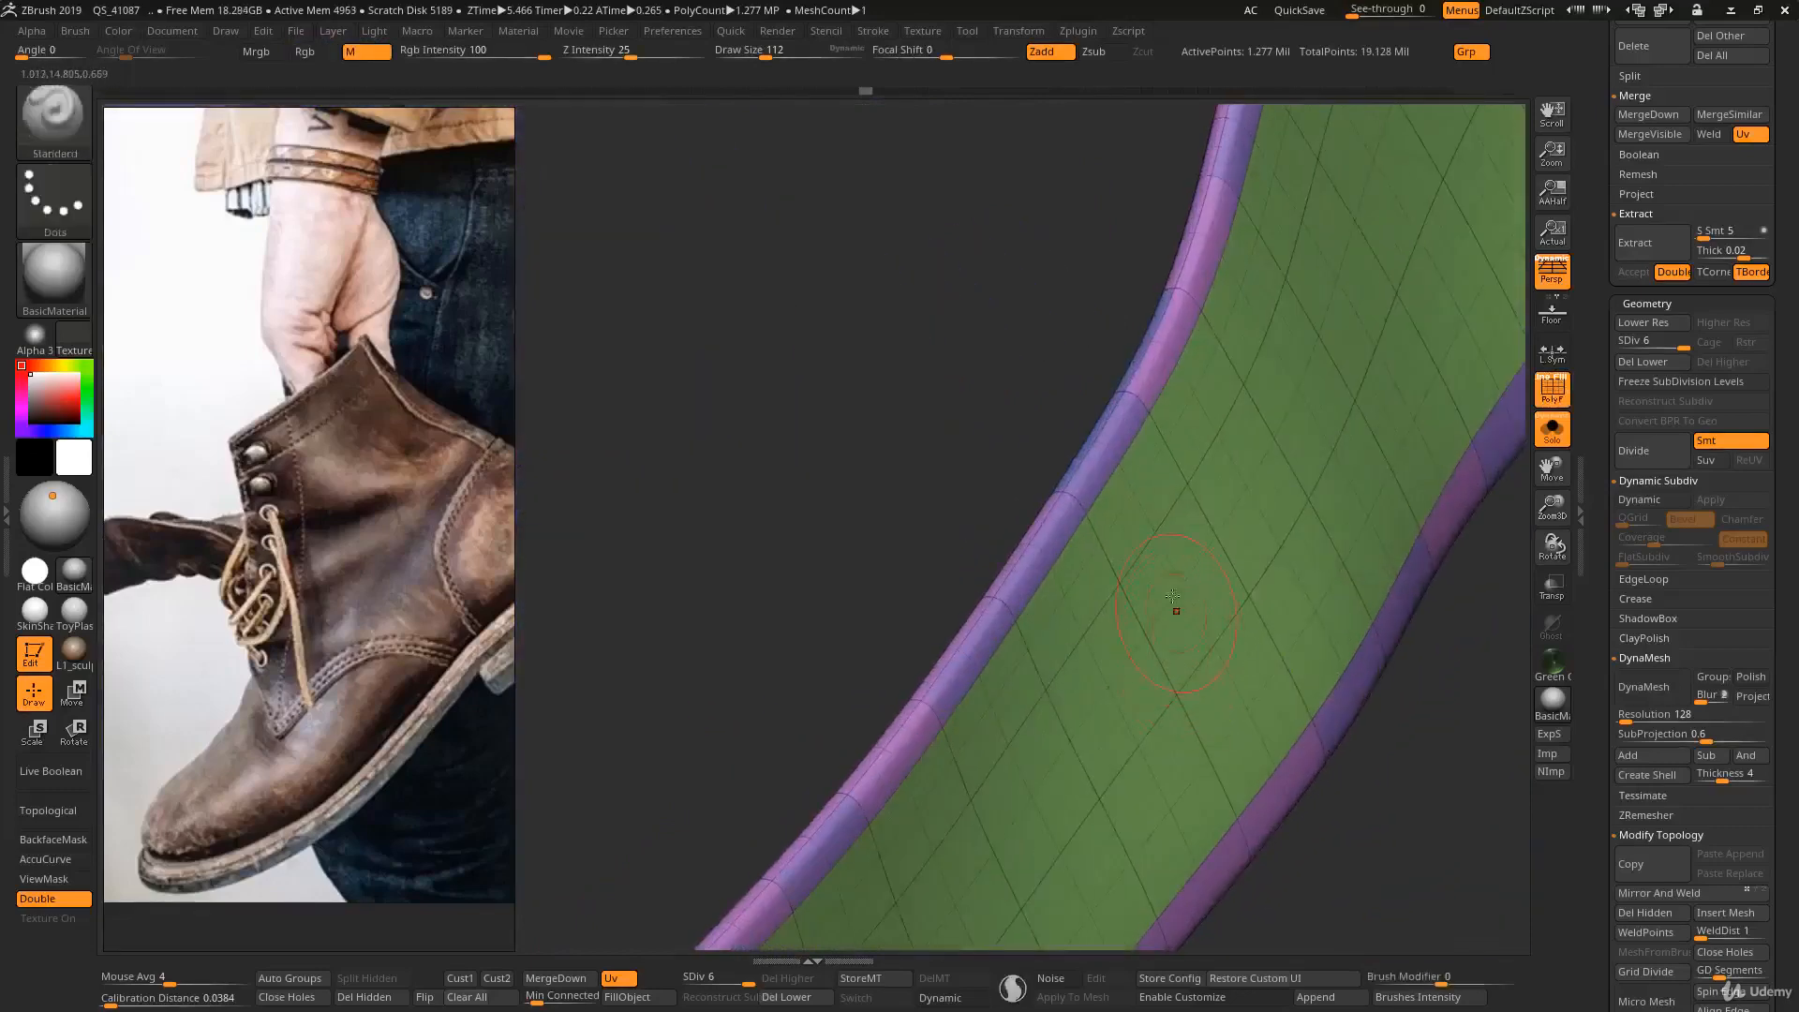
right_drag(1173, 596, 1165, 594)
key(shift+d)
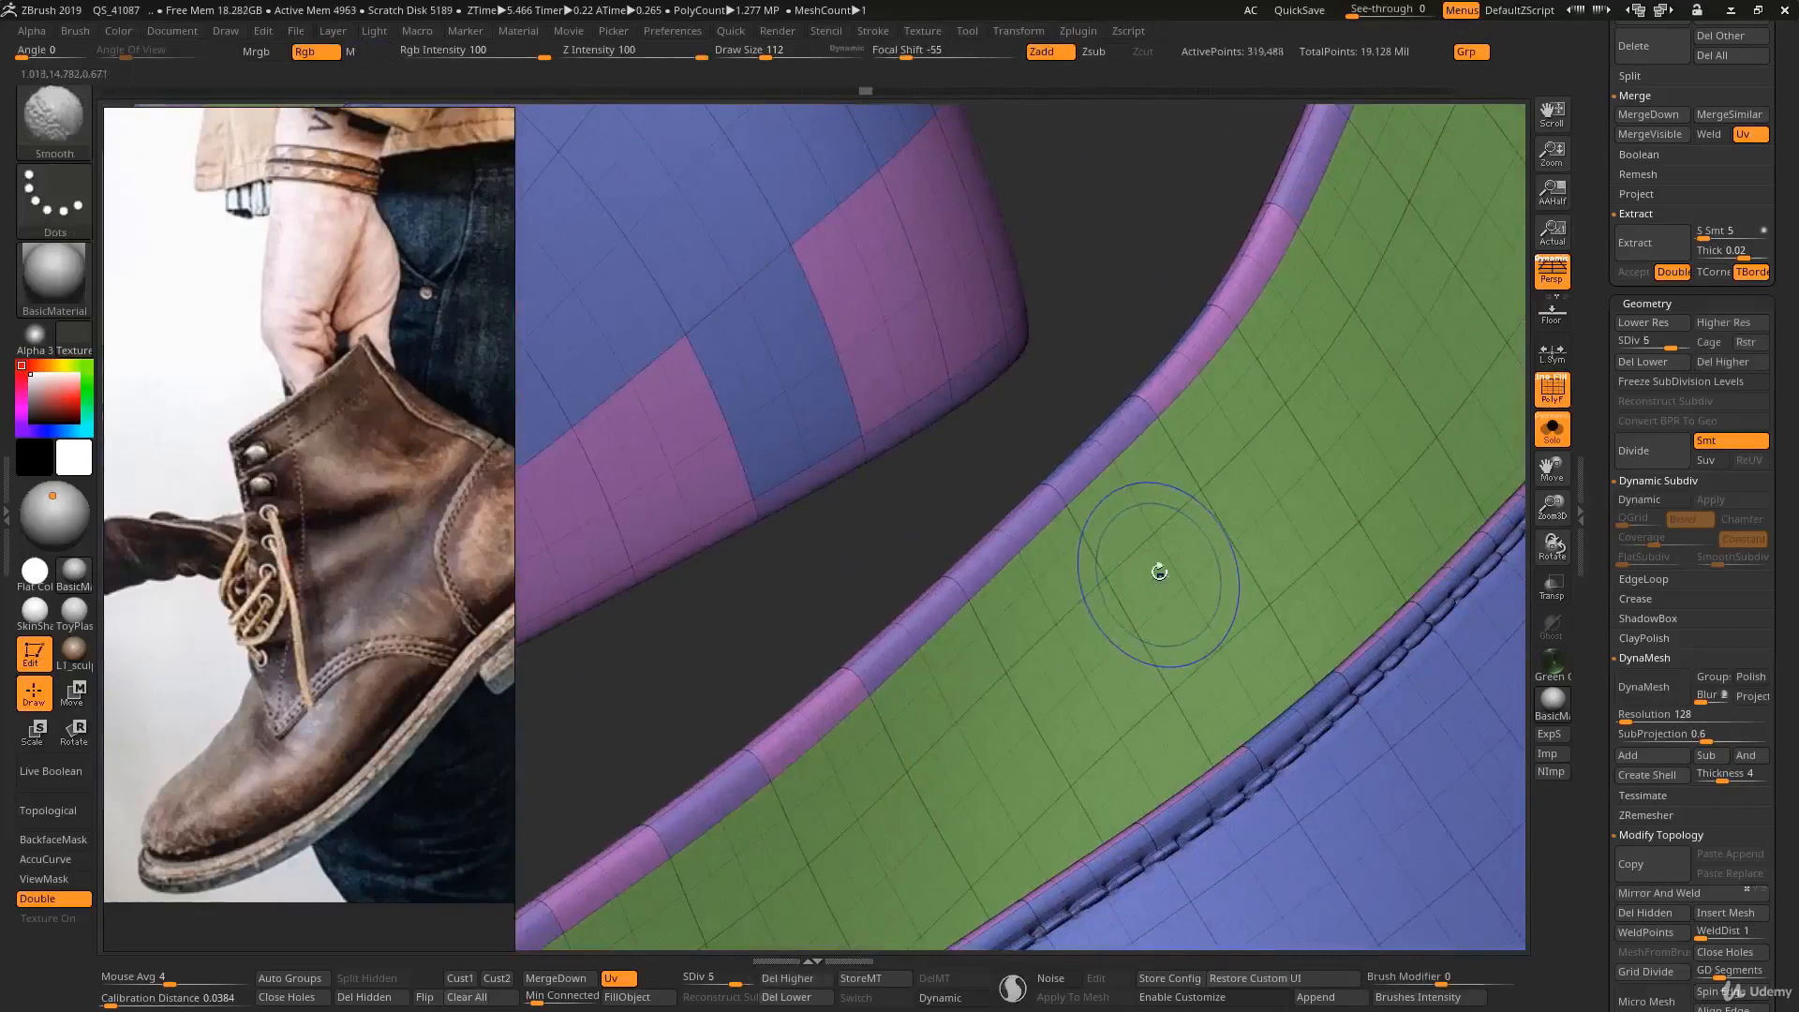
key(shift+d)
key(shift+d)
key(shift+d)
key(shift+d)
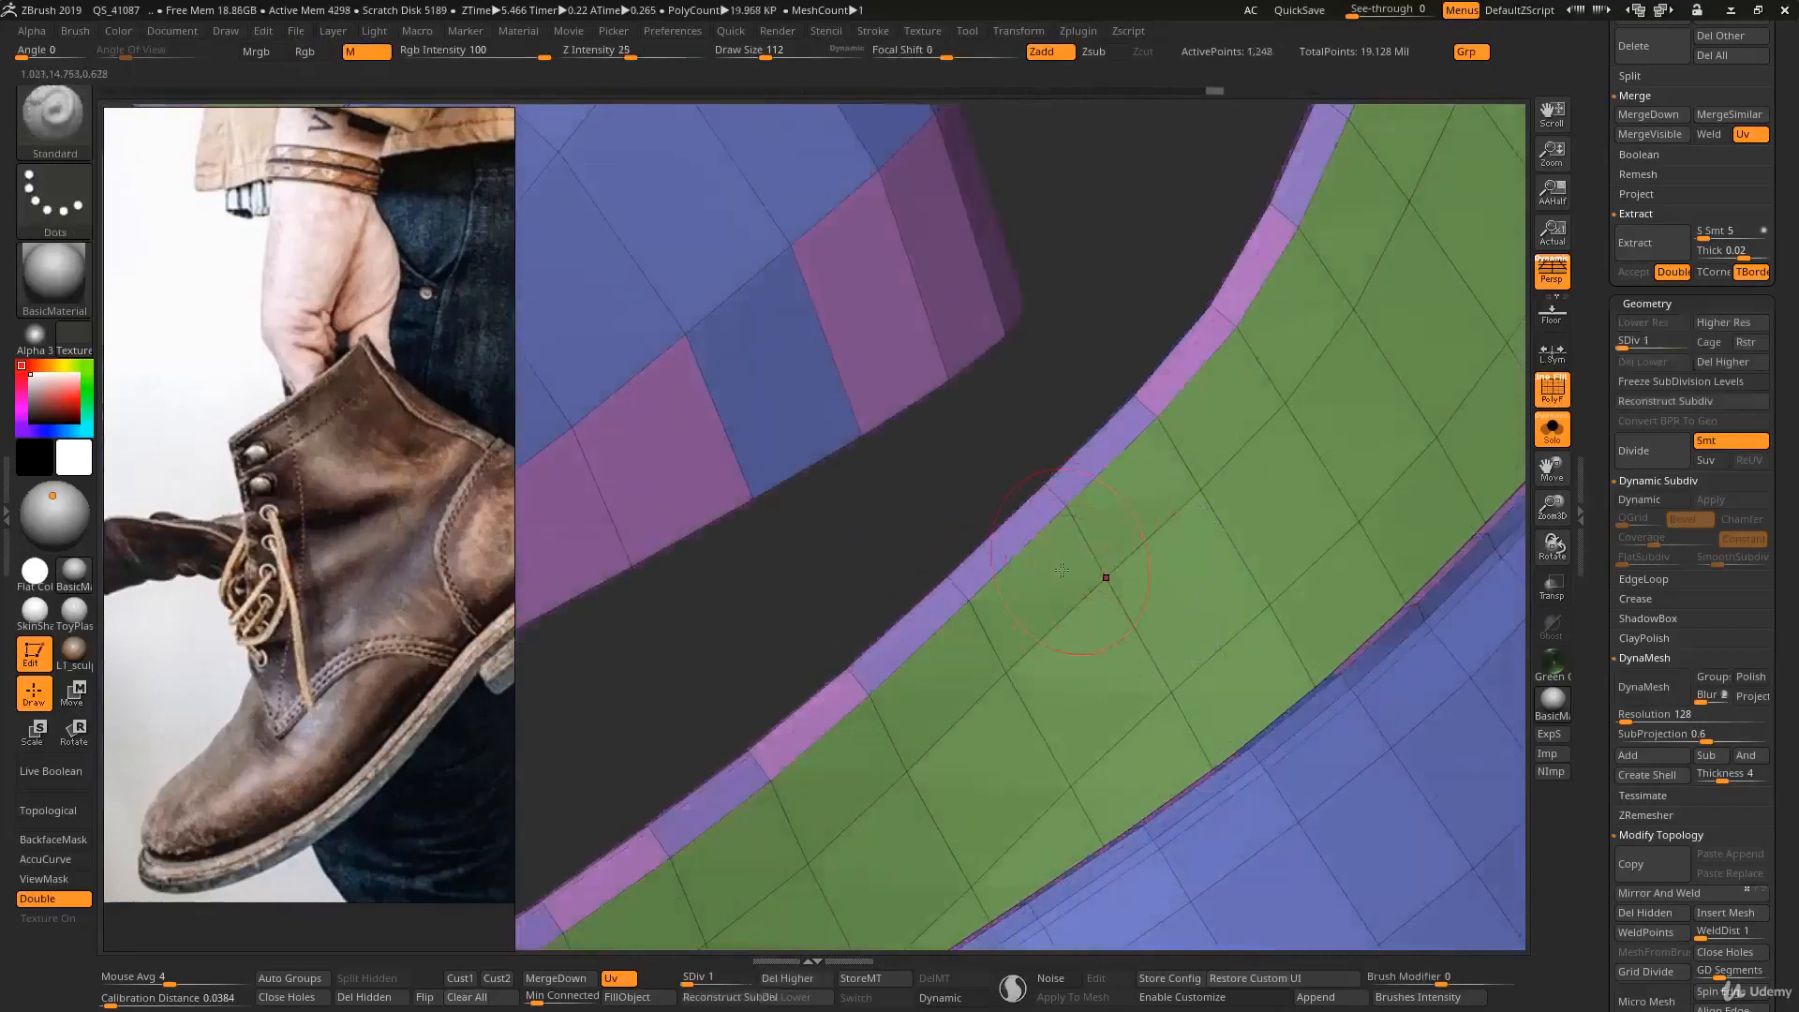
right_drag(1061, 570, 1143, 612)
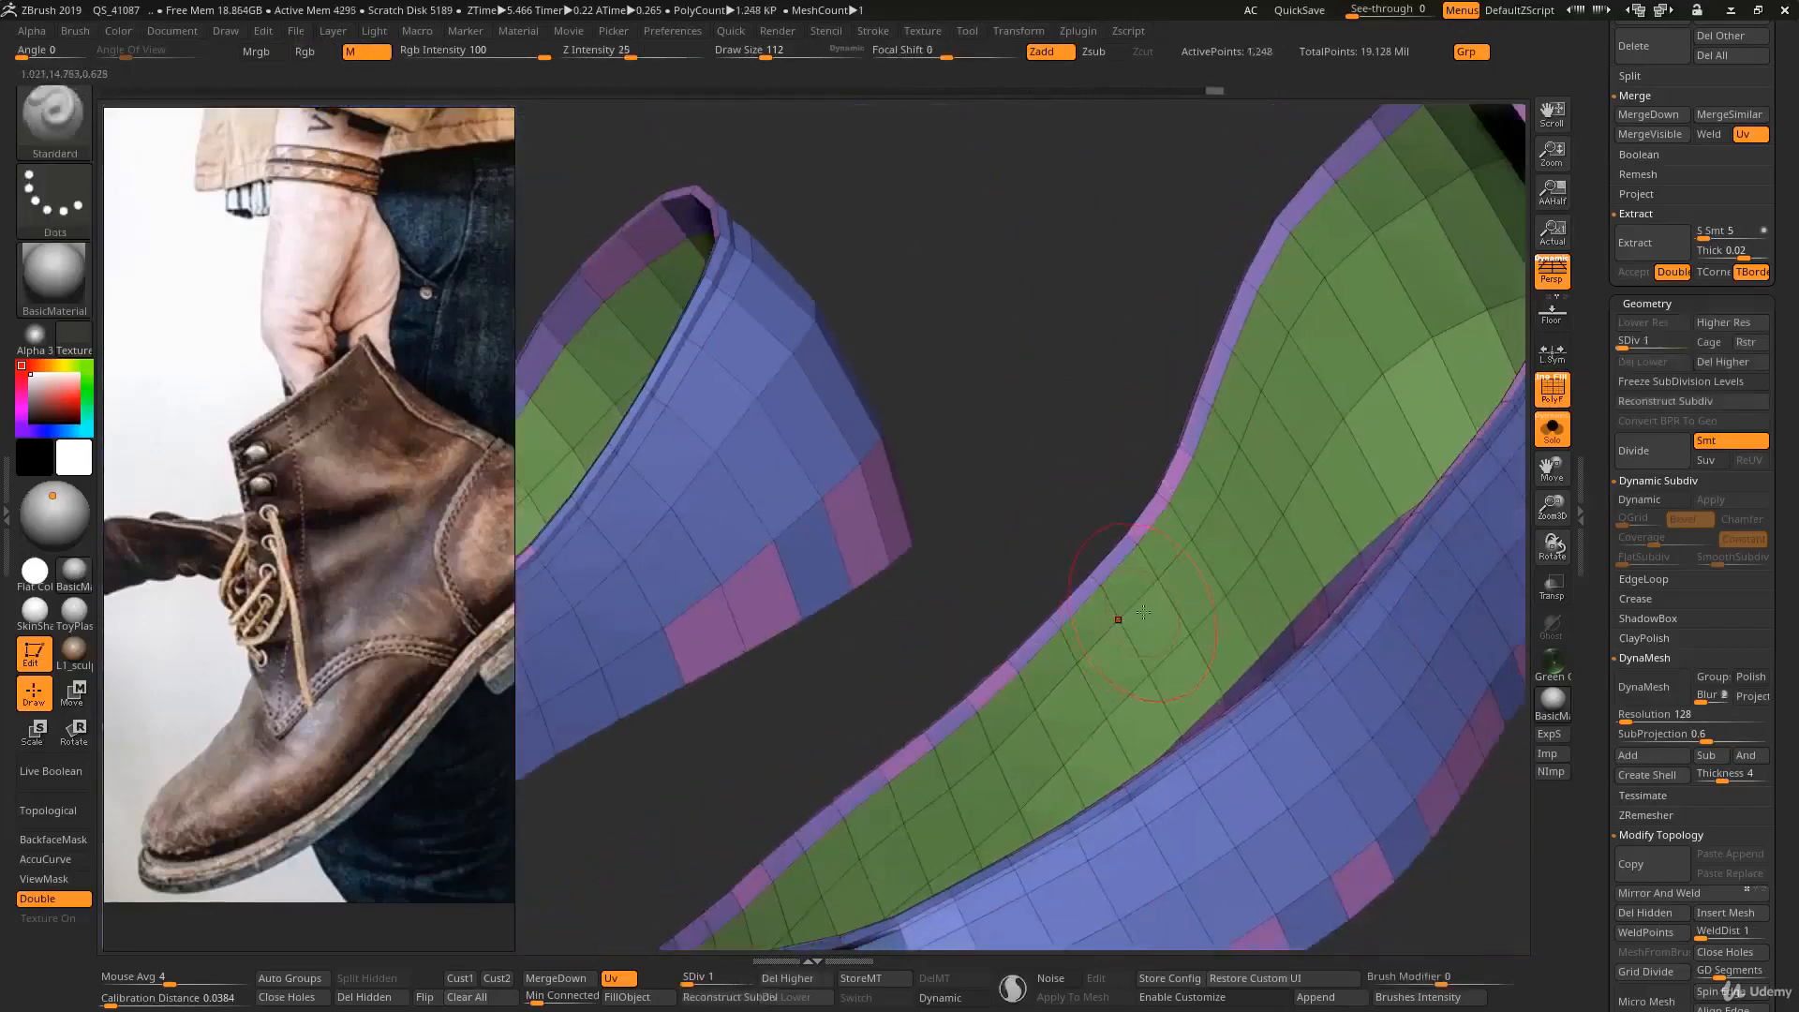
key(d)
key(d)
key(d)
key(d)
key(d)
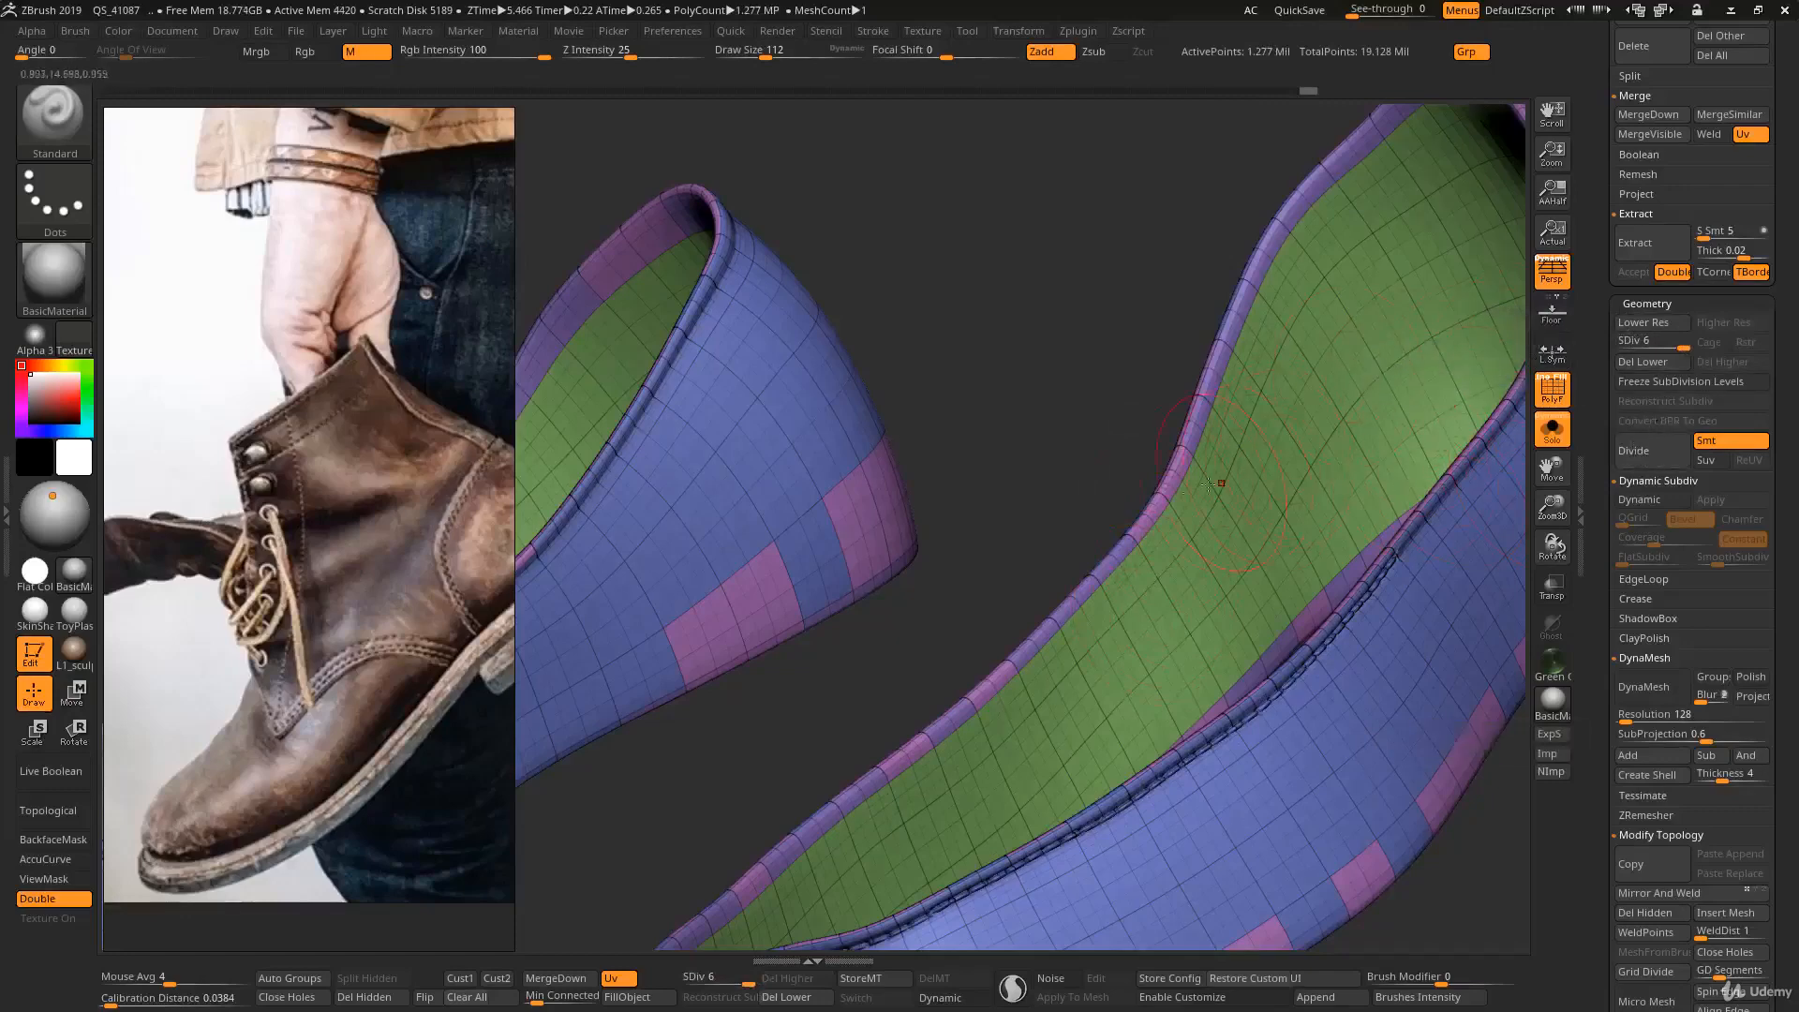
mouse_move(1270, 625)
ctrl+right_down()
mouse_move(1234, 564)
mouse_move(1255, 567)
mouse_move(1200, 556)
ctrl+right_up()
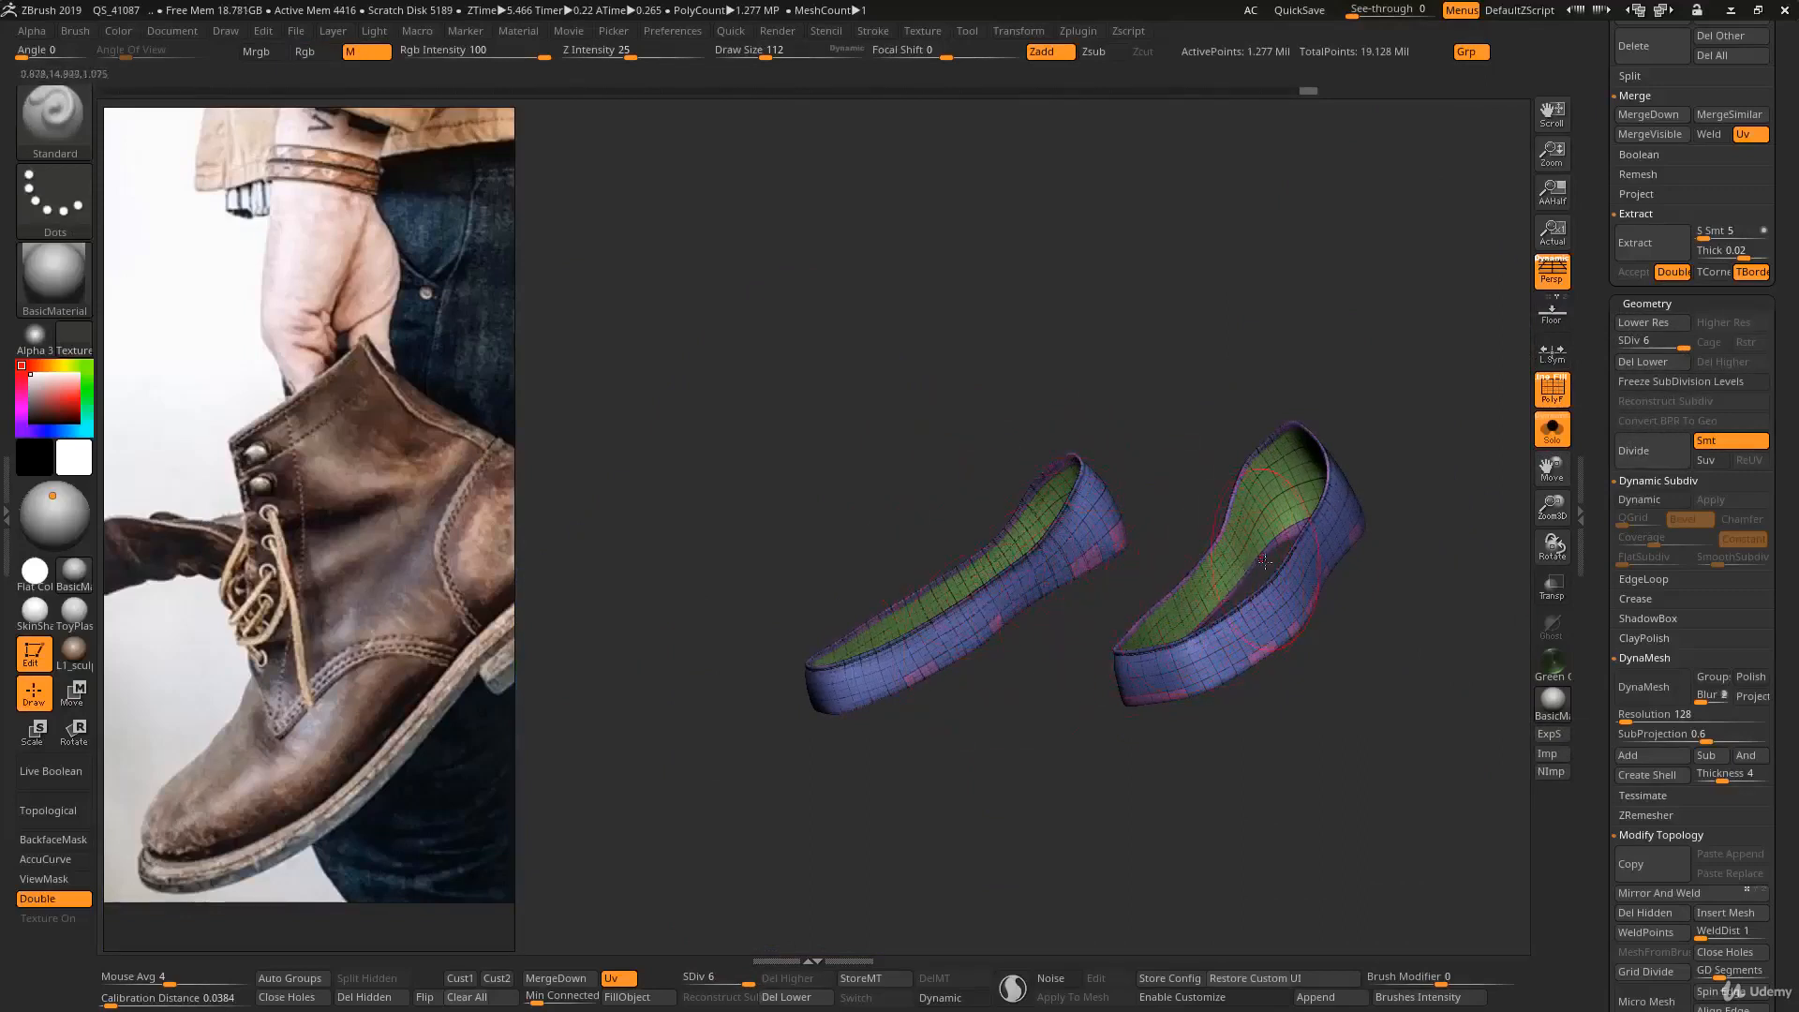
- Show the complete boots without the wireframe and examine how the merged bands fit among the other parts
drag(1187, 539, 1537, 407)
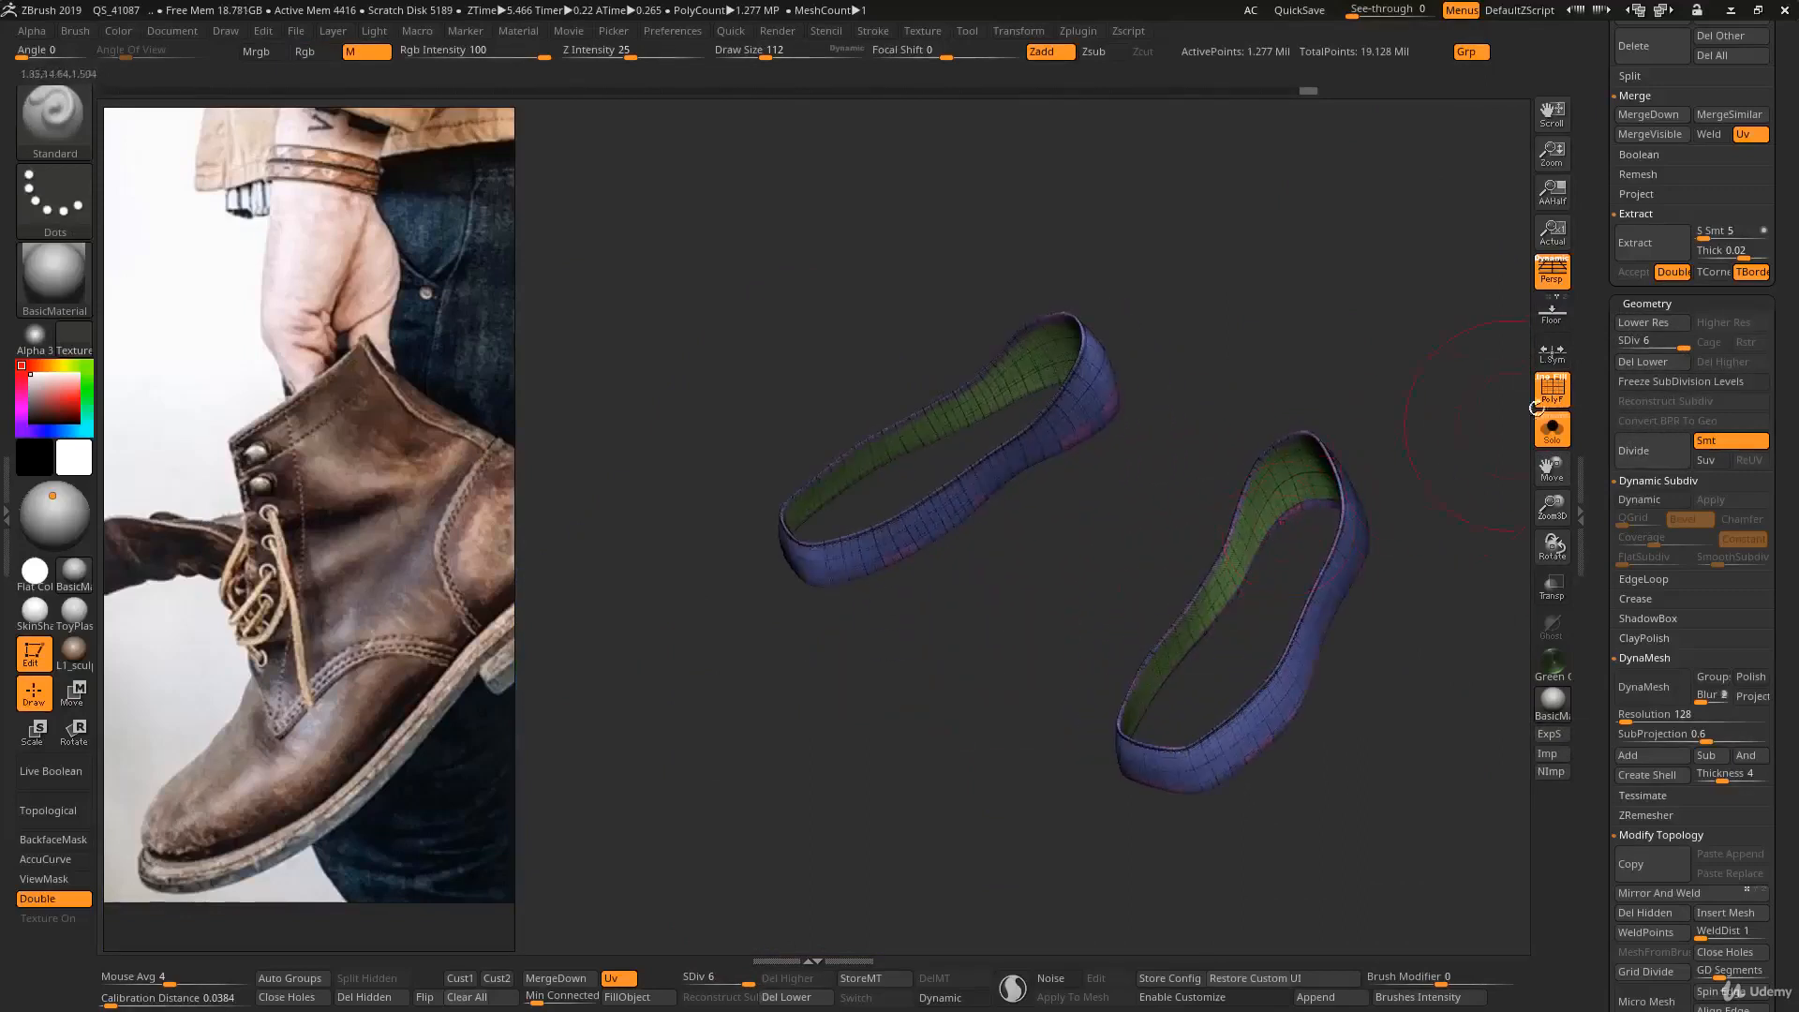
scroll(1594, 350, up, 3)
click(1553, 429)
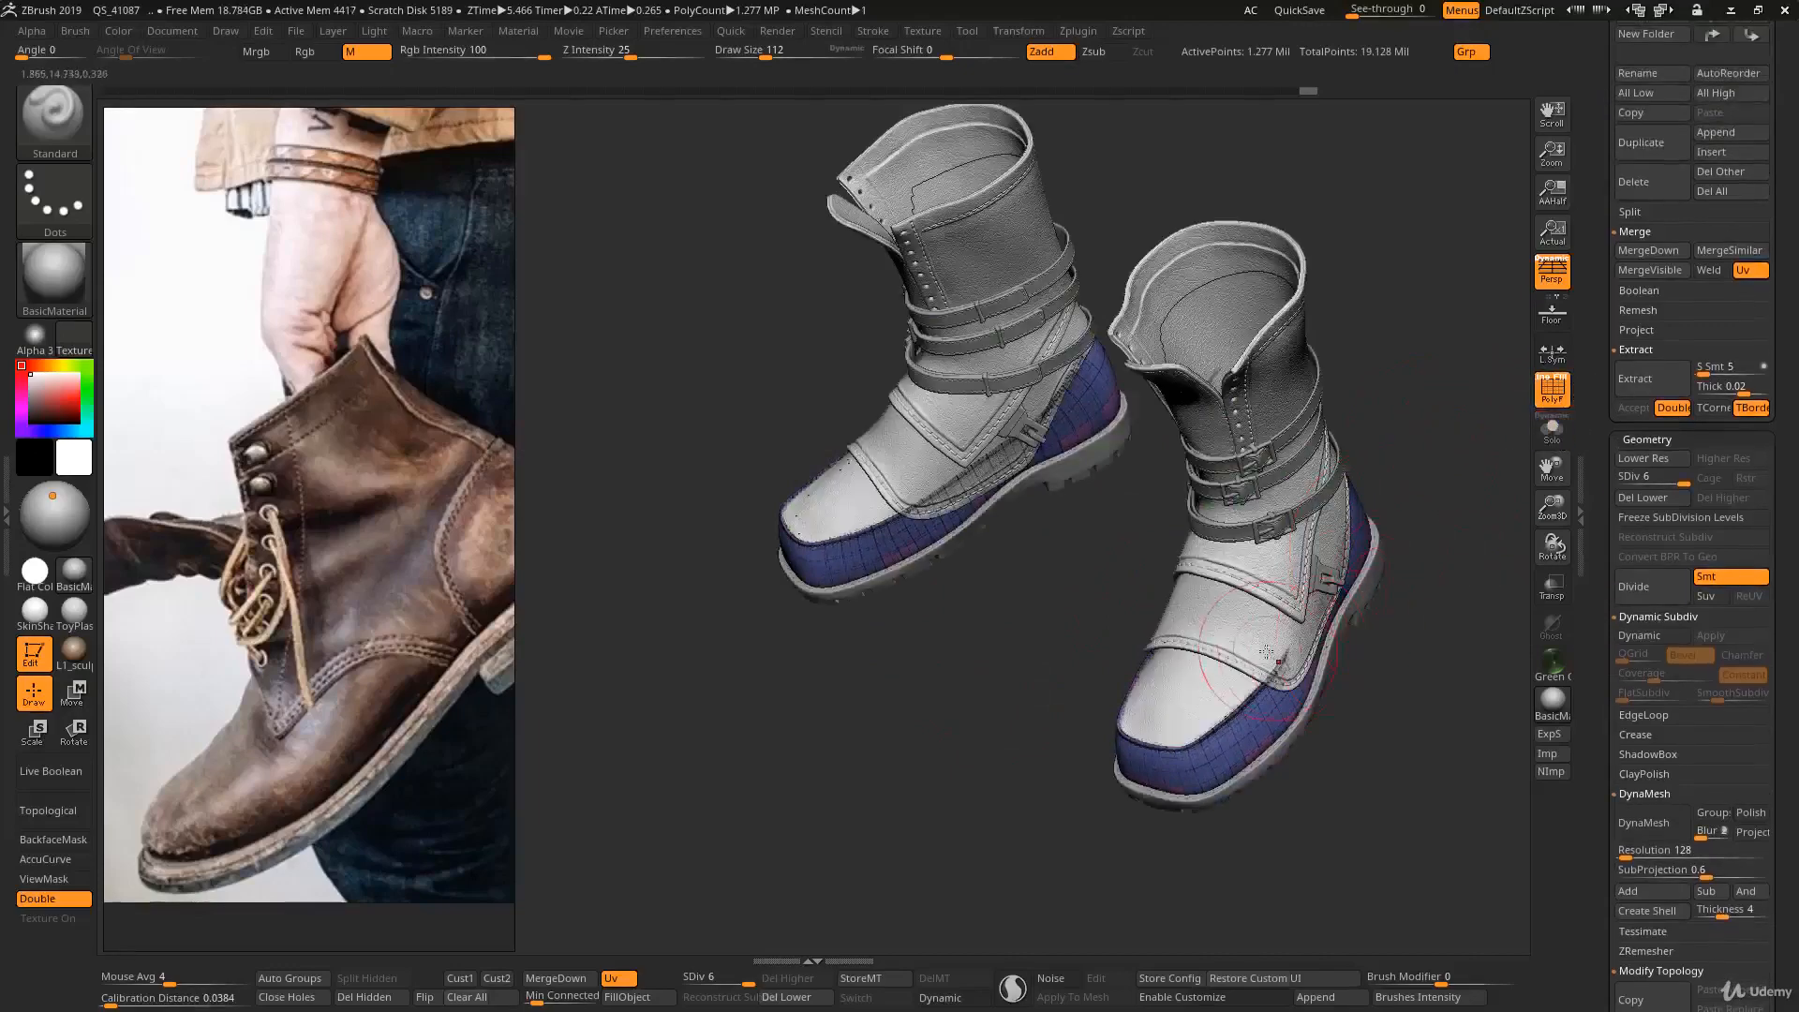
right_drag(1266, 651, 1255, 749)
key(shift+f)
scroll(1613, 590, down, 8)
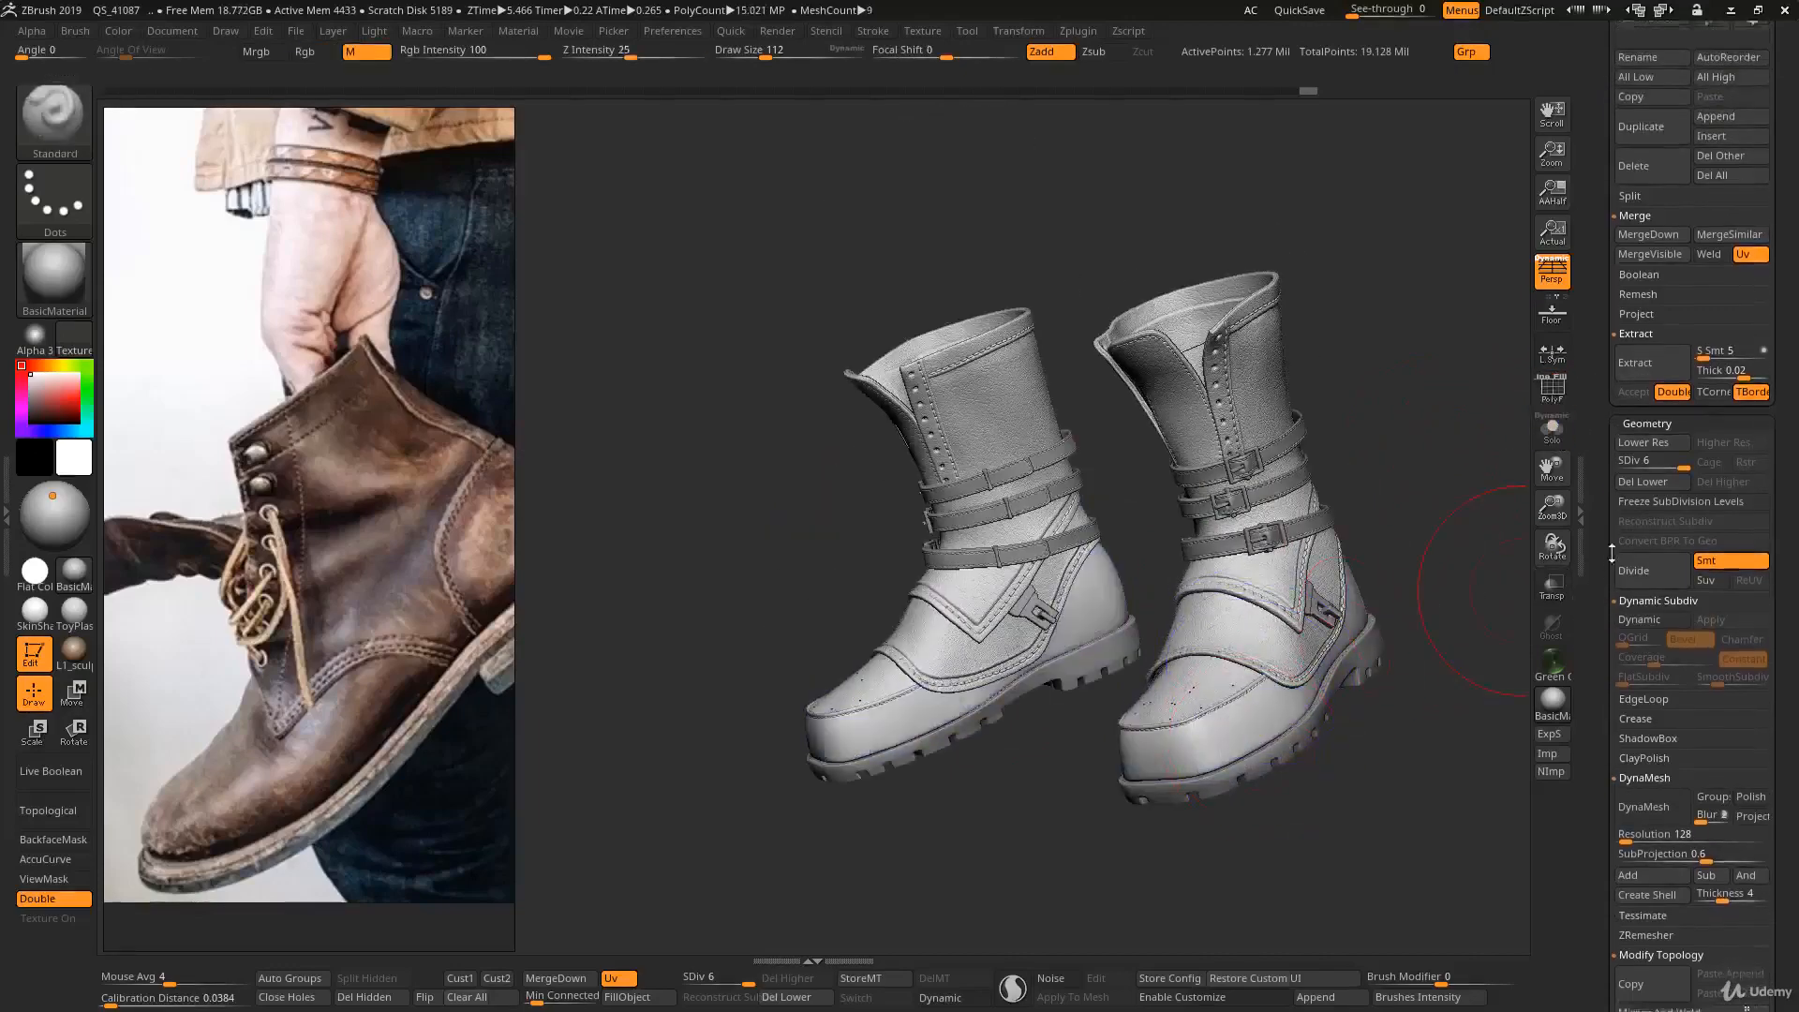
drag(1411, 480, 1506, 611)
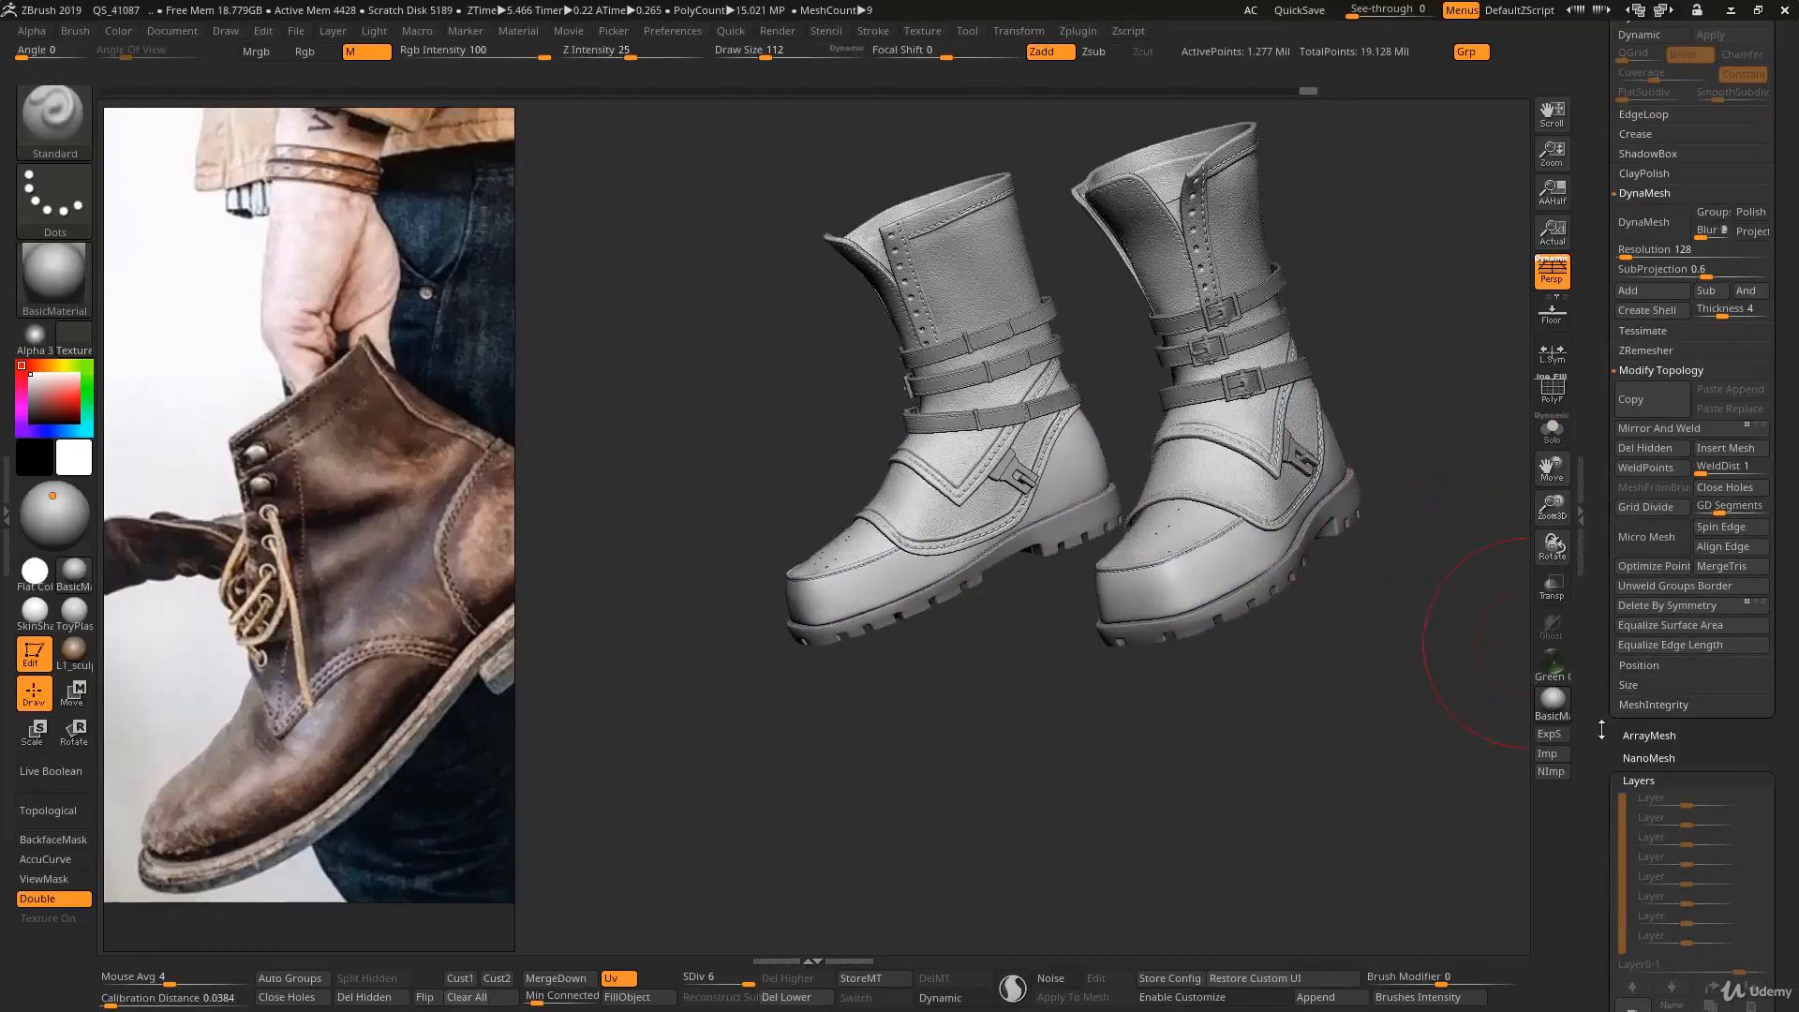
drag(1602, 729, 1602, 628)
mouse_move(1470, 586)
right_down()
mouse_move(1340, 578)
mouse_move(1330, 675)
right_up()
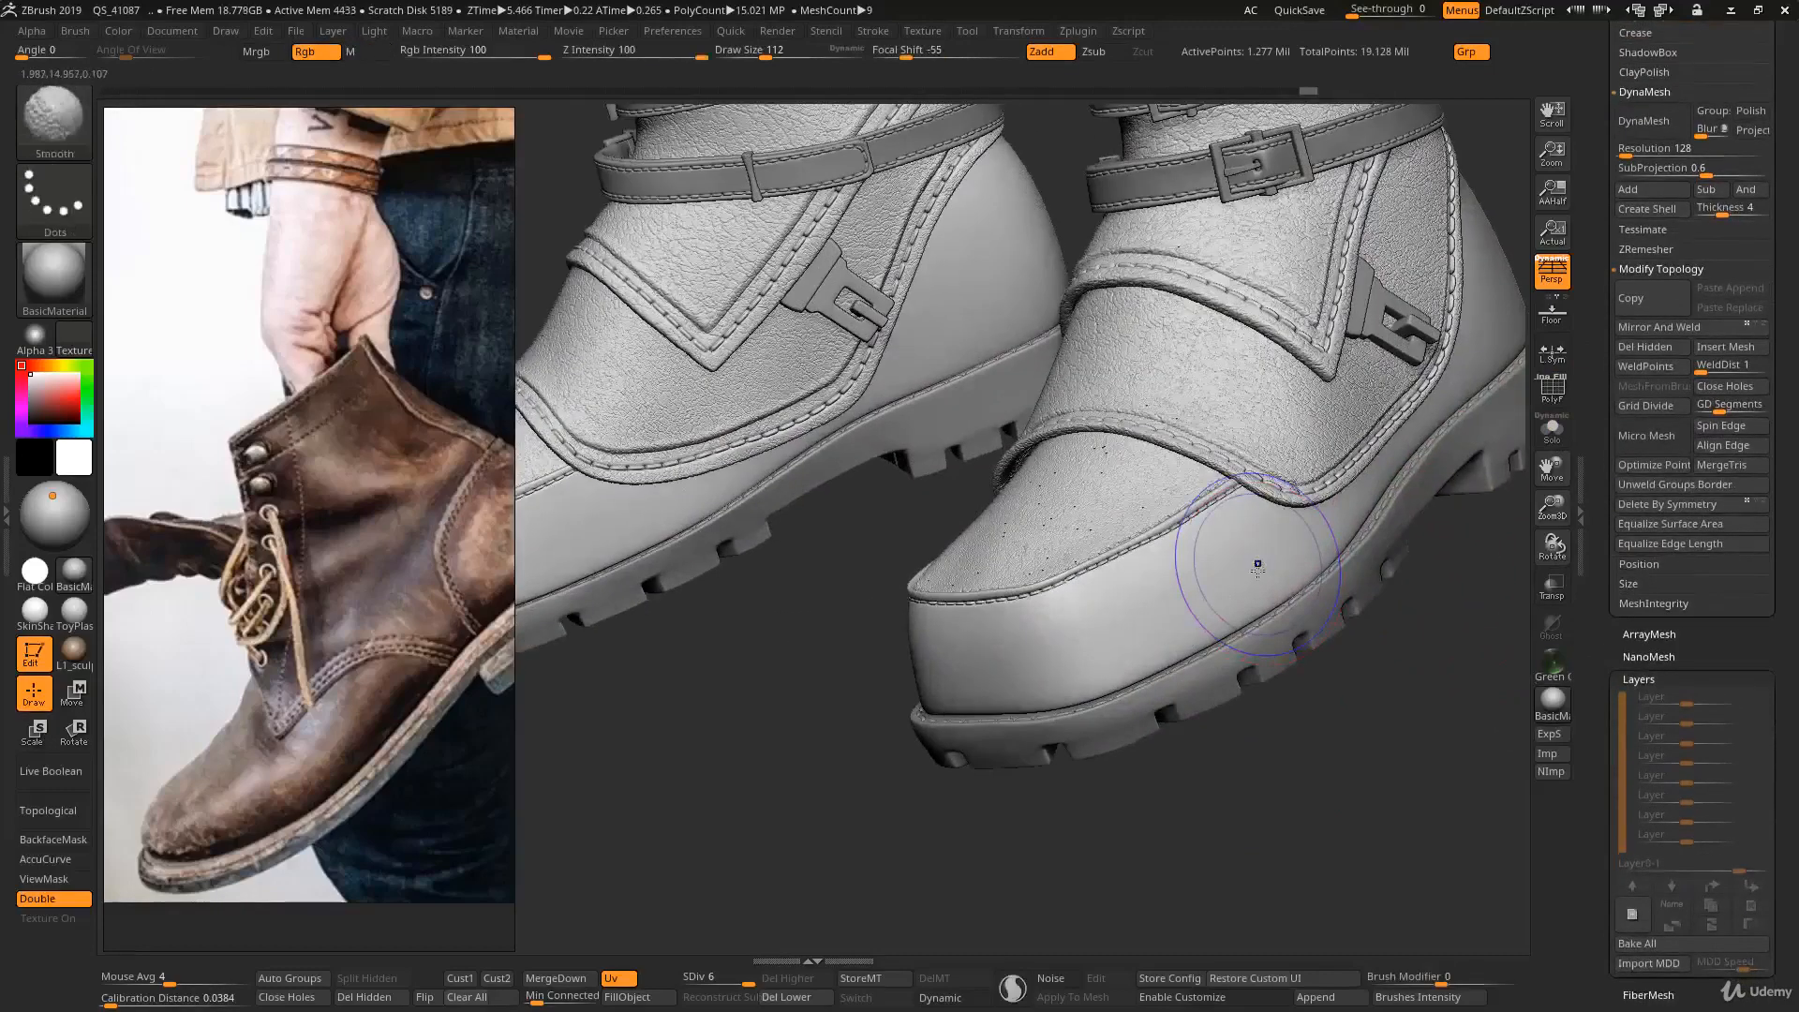
- Isolate the merged bands with the wireframe shown, create a UV Master working clone of them and unwrap the clone
key(shift+f)
key(alt+s)
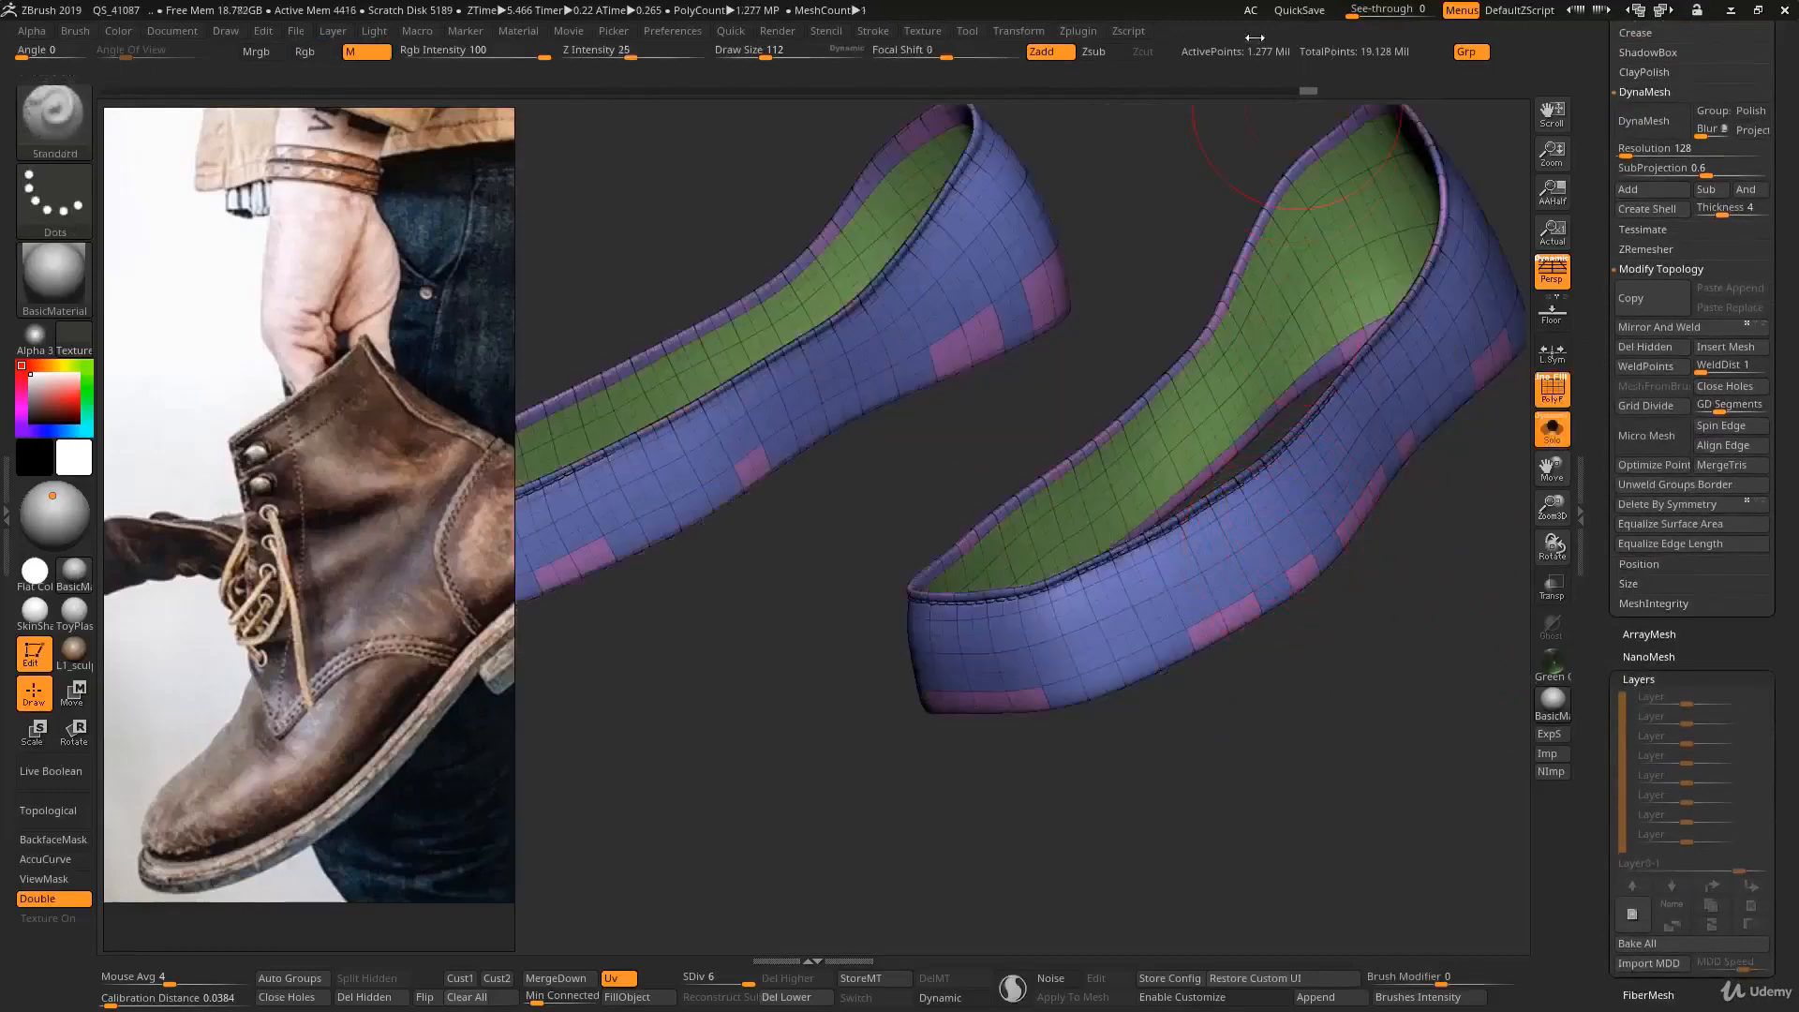
click(1081, 31)
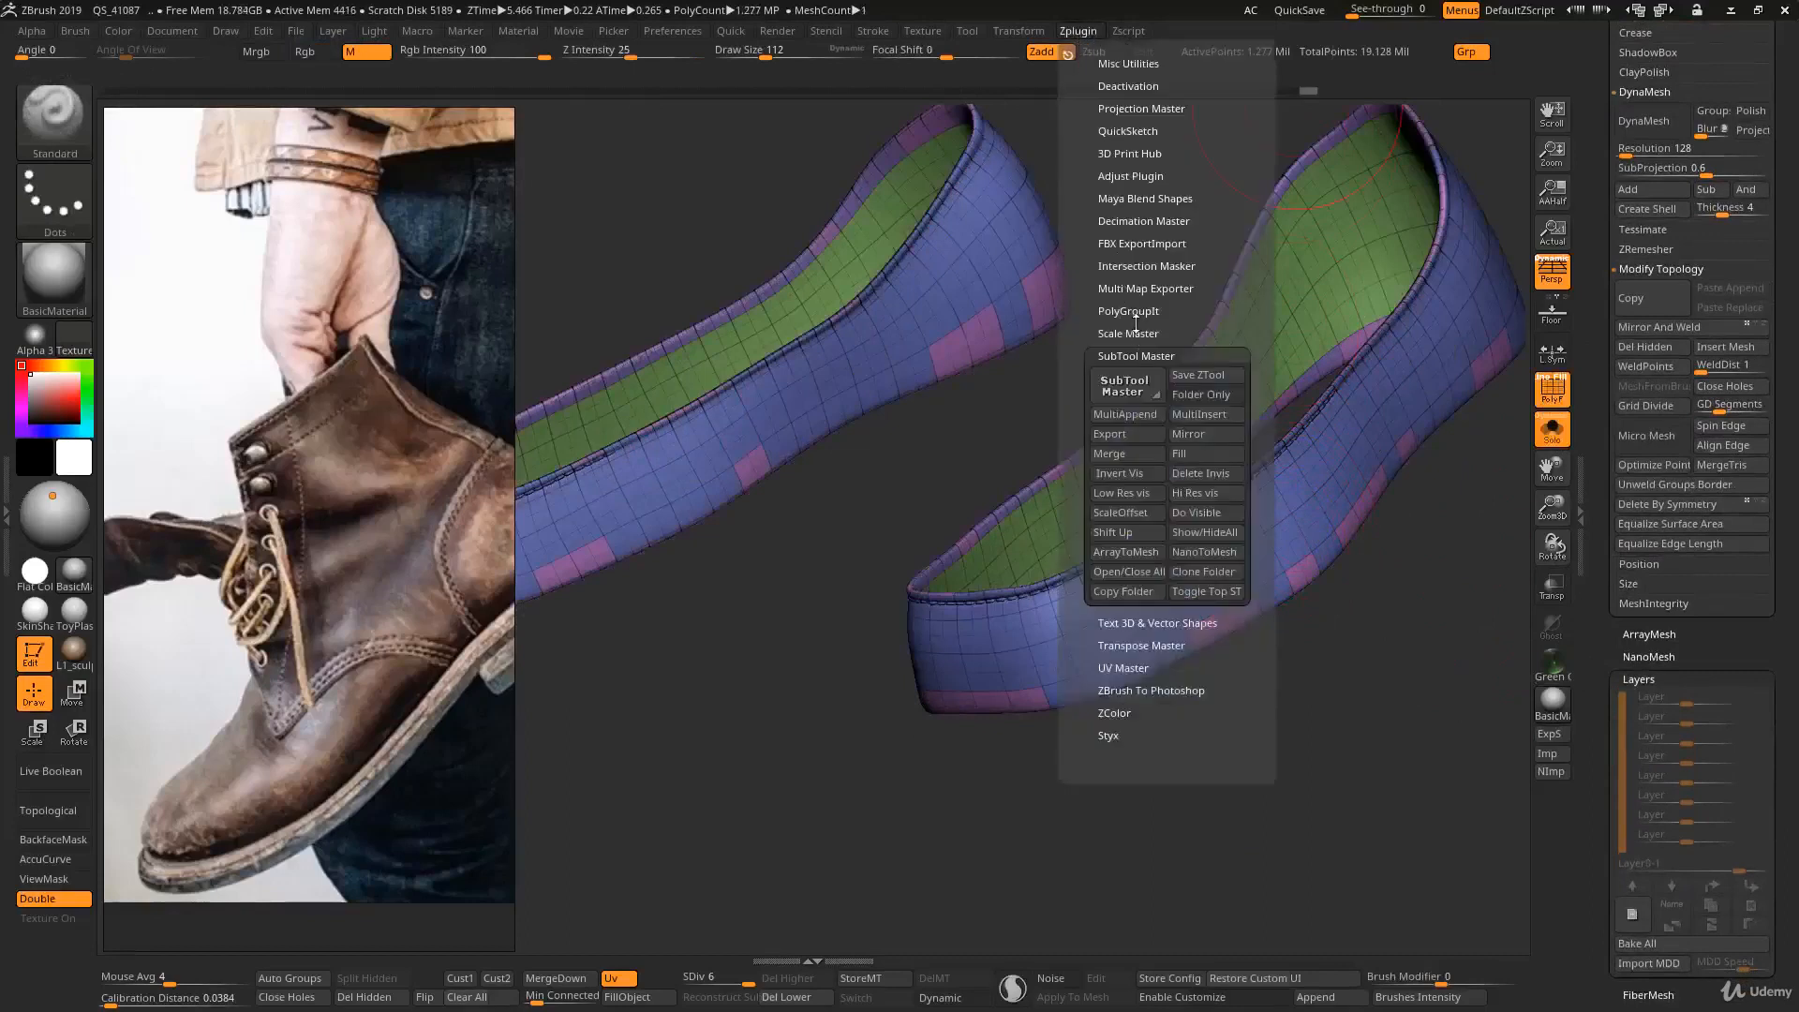
click(1136, 356)
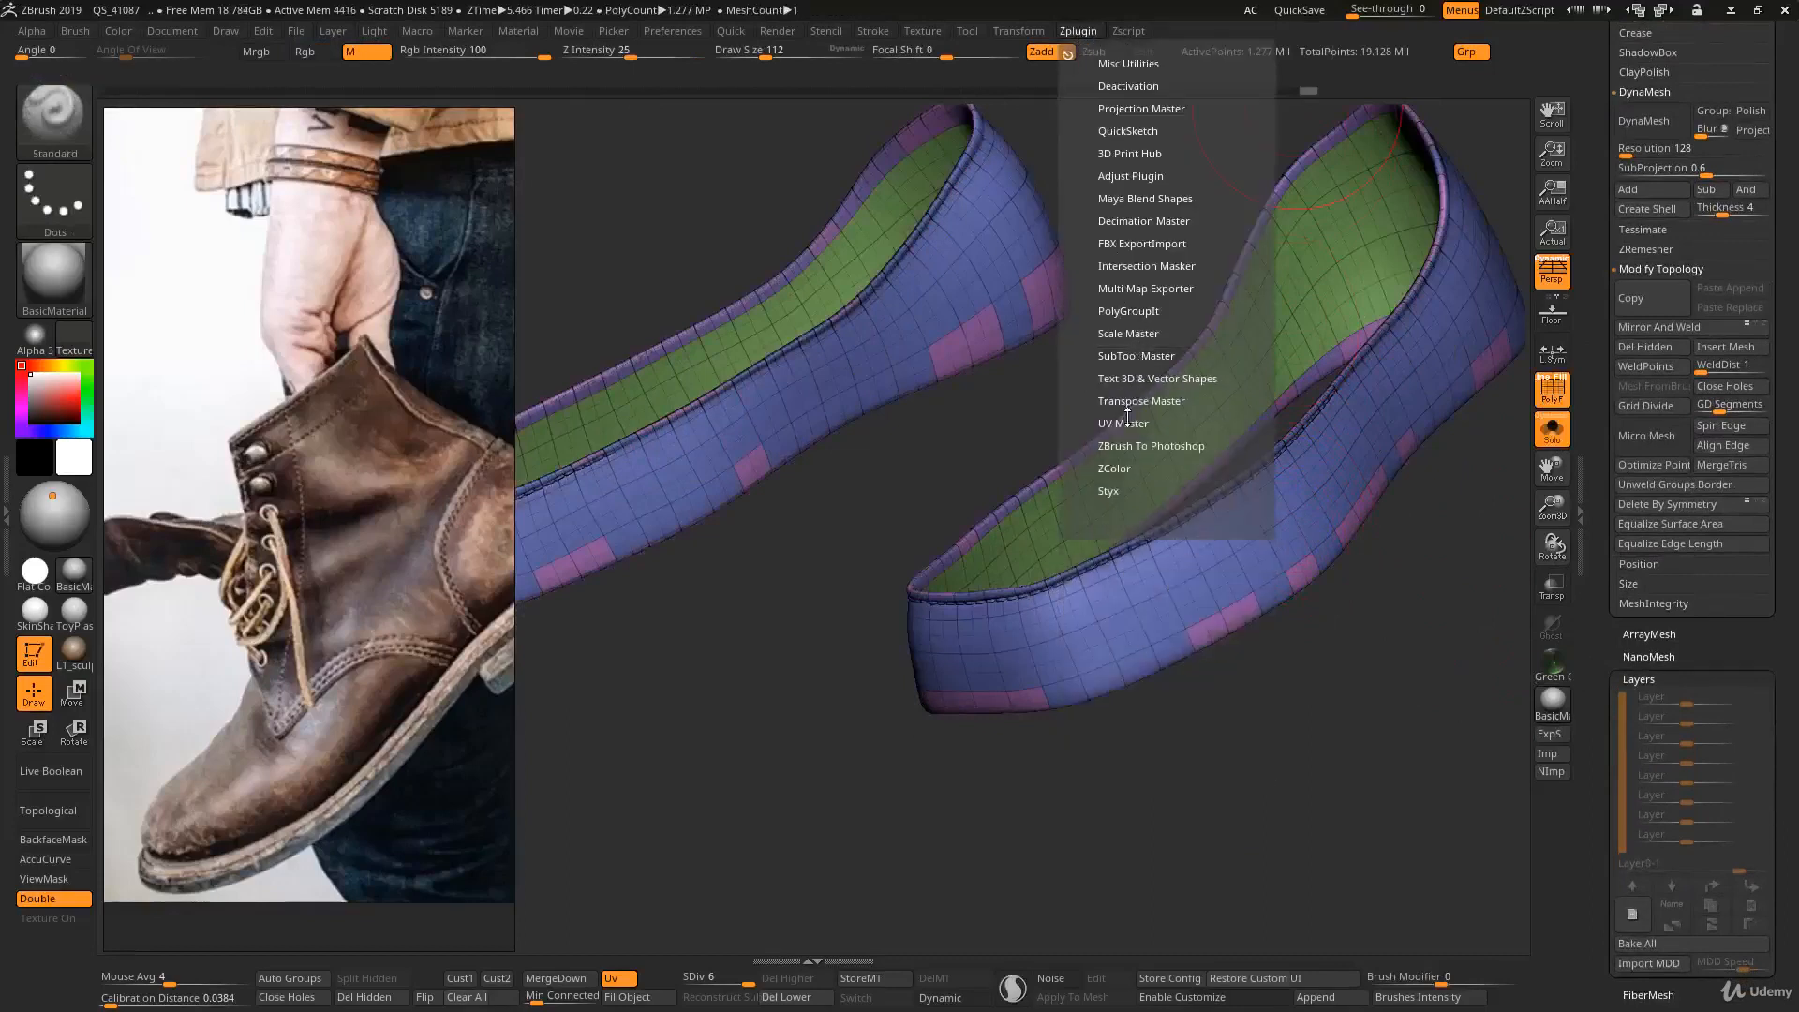
click(1127, 421)
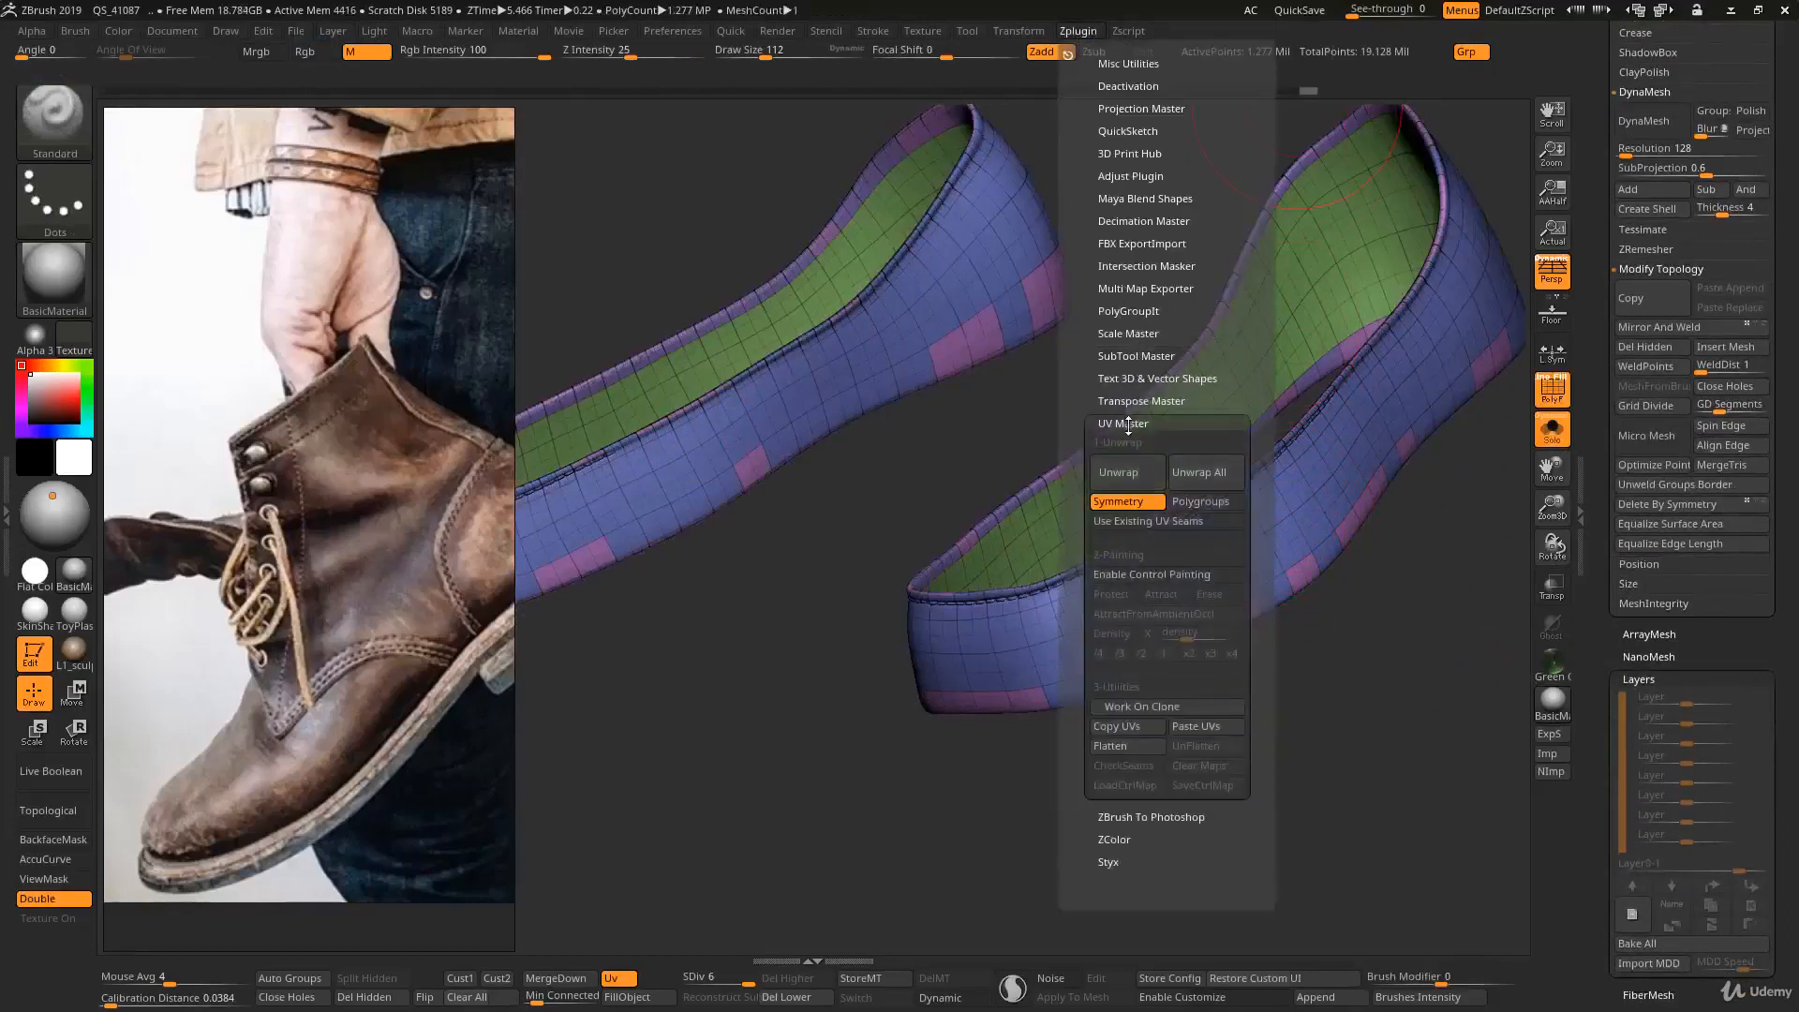
click(1143, 704)
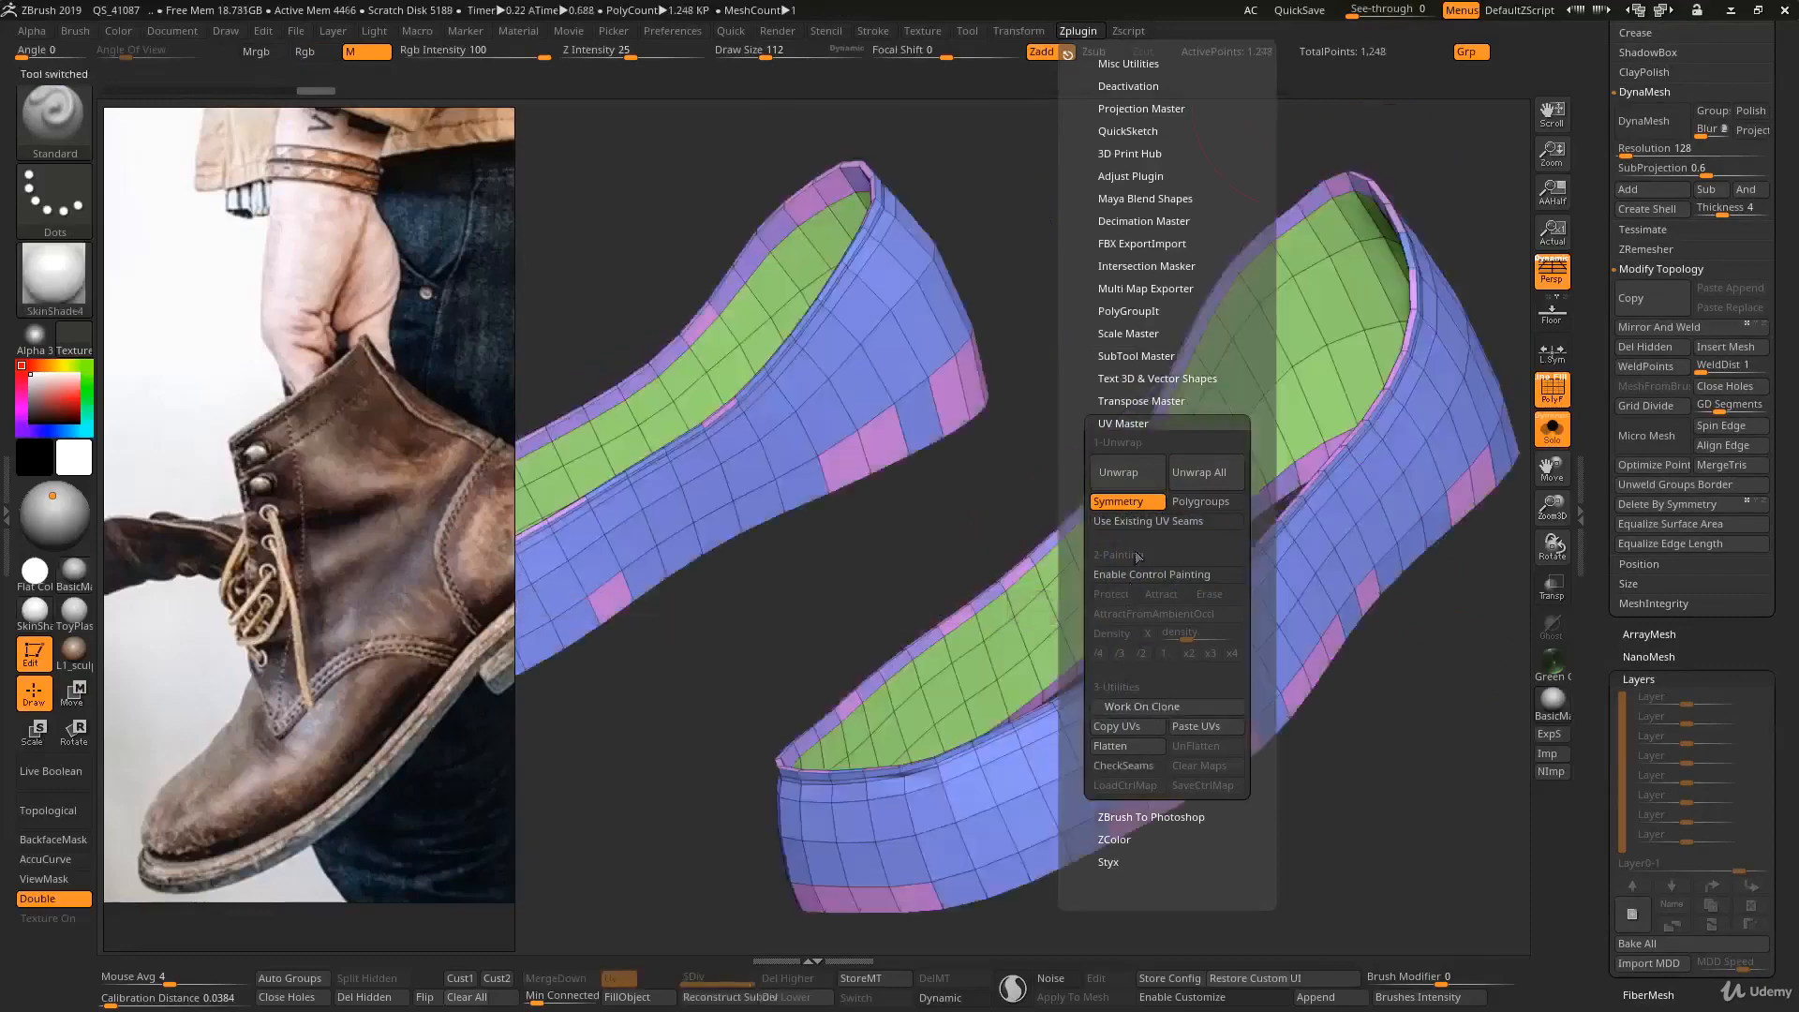
click(1119, 472)
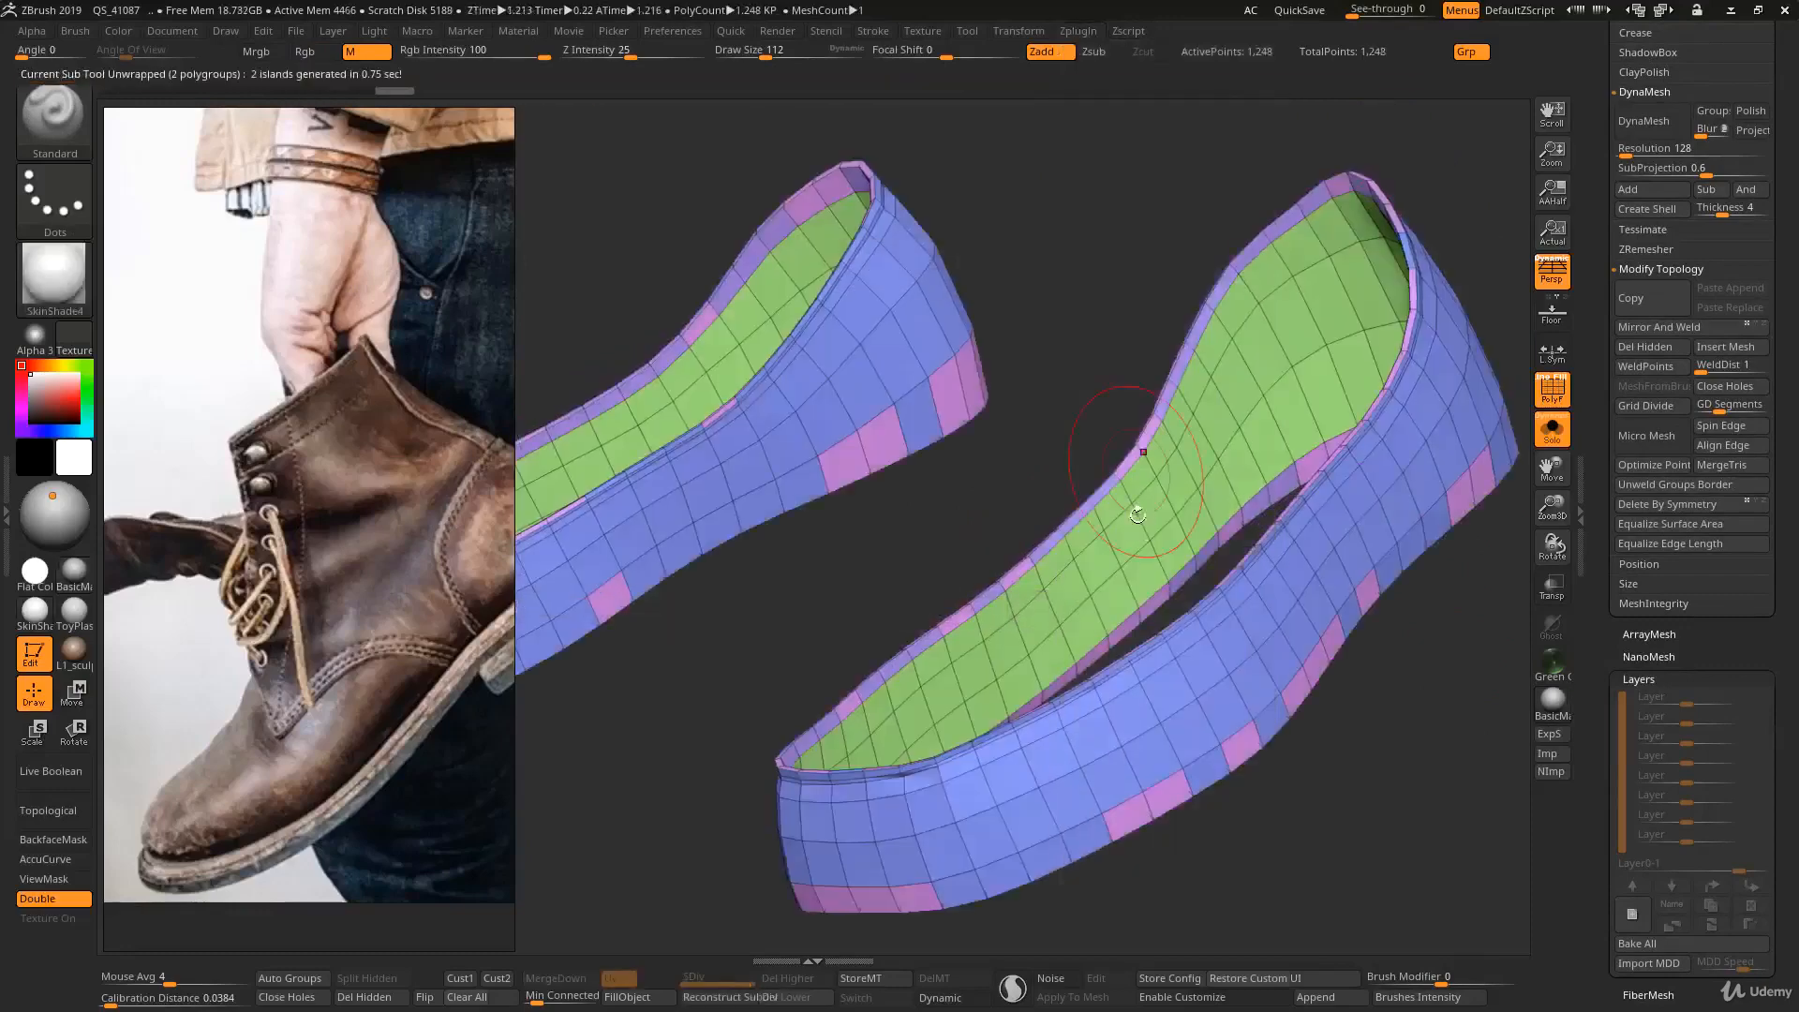
- Copy the clone's UVs and paste them onto the original Body3_1 SubTool
click(1078, 31)
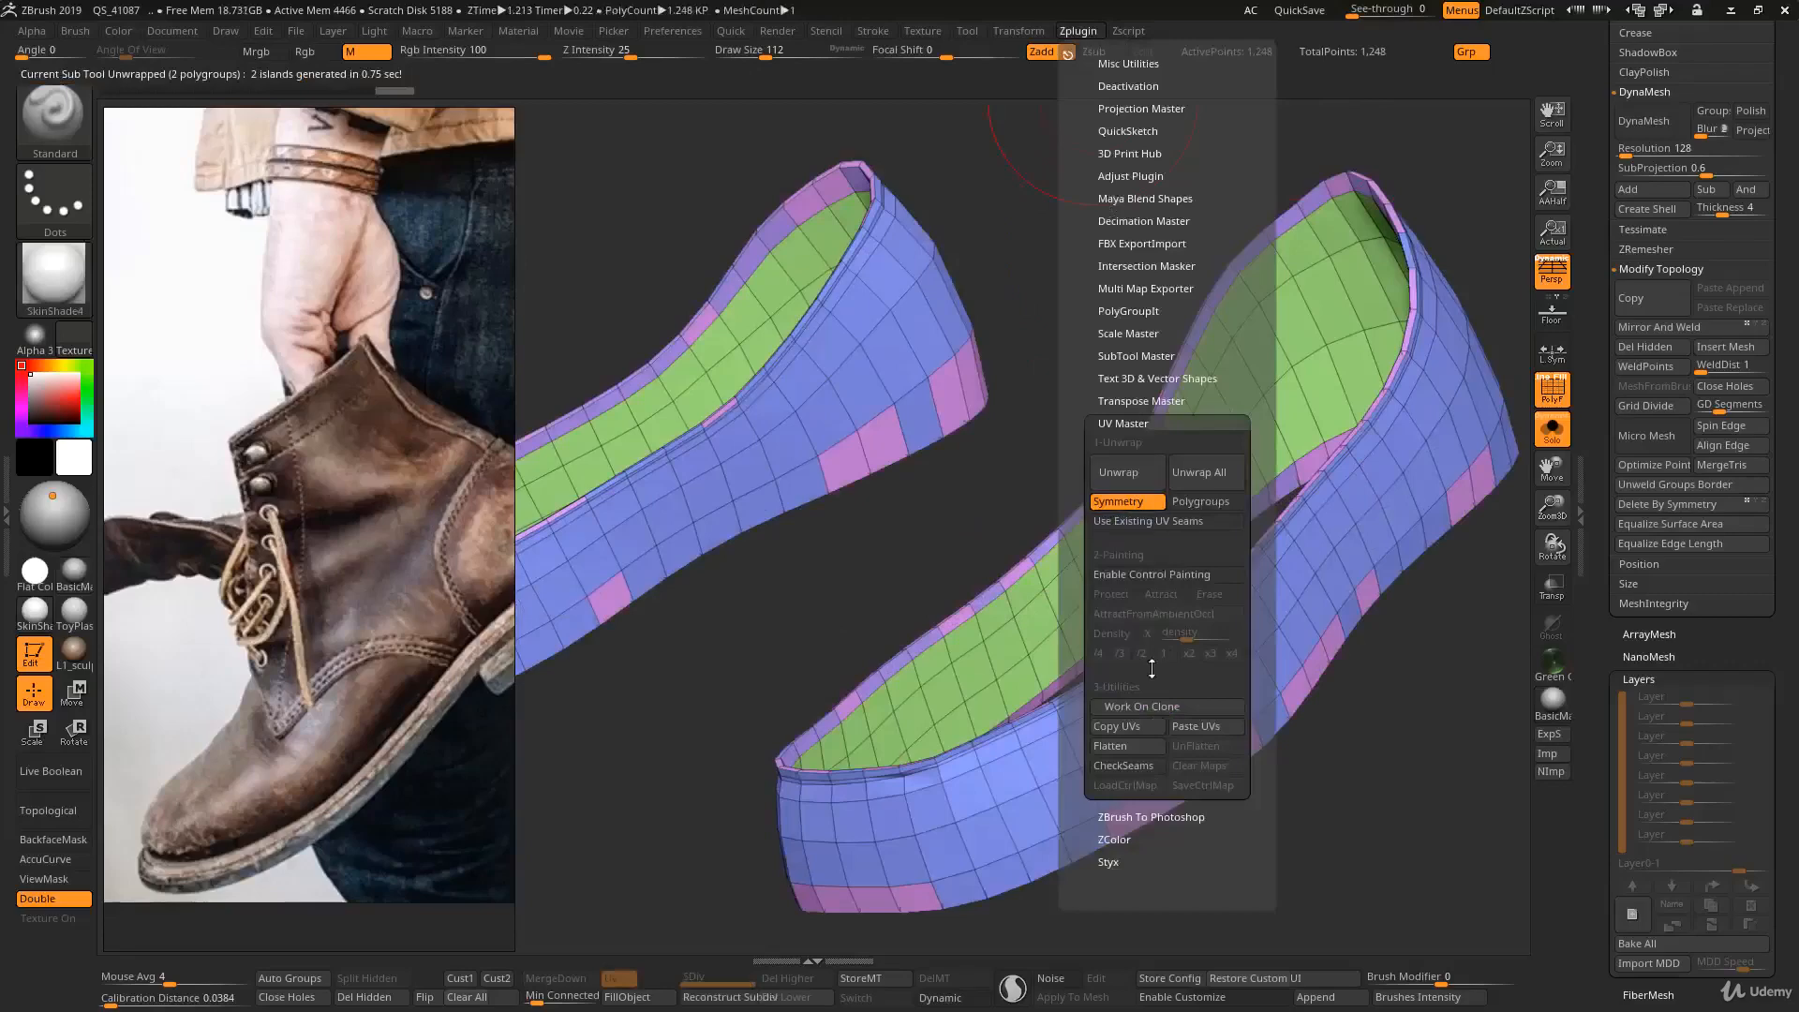
click(1141, 723)
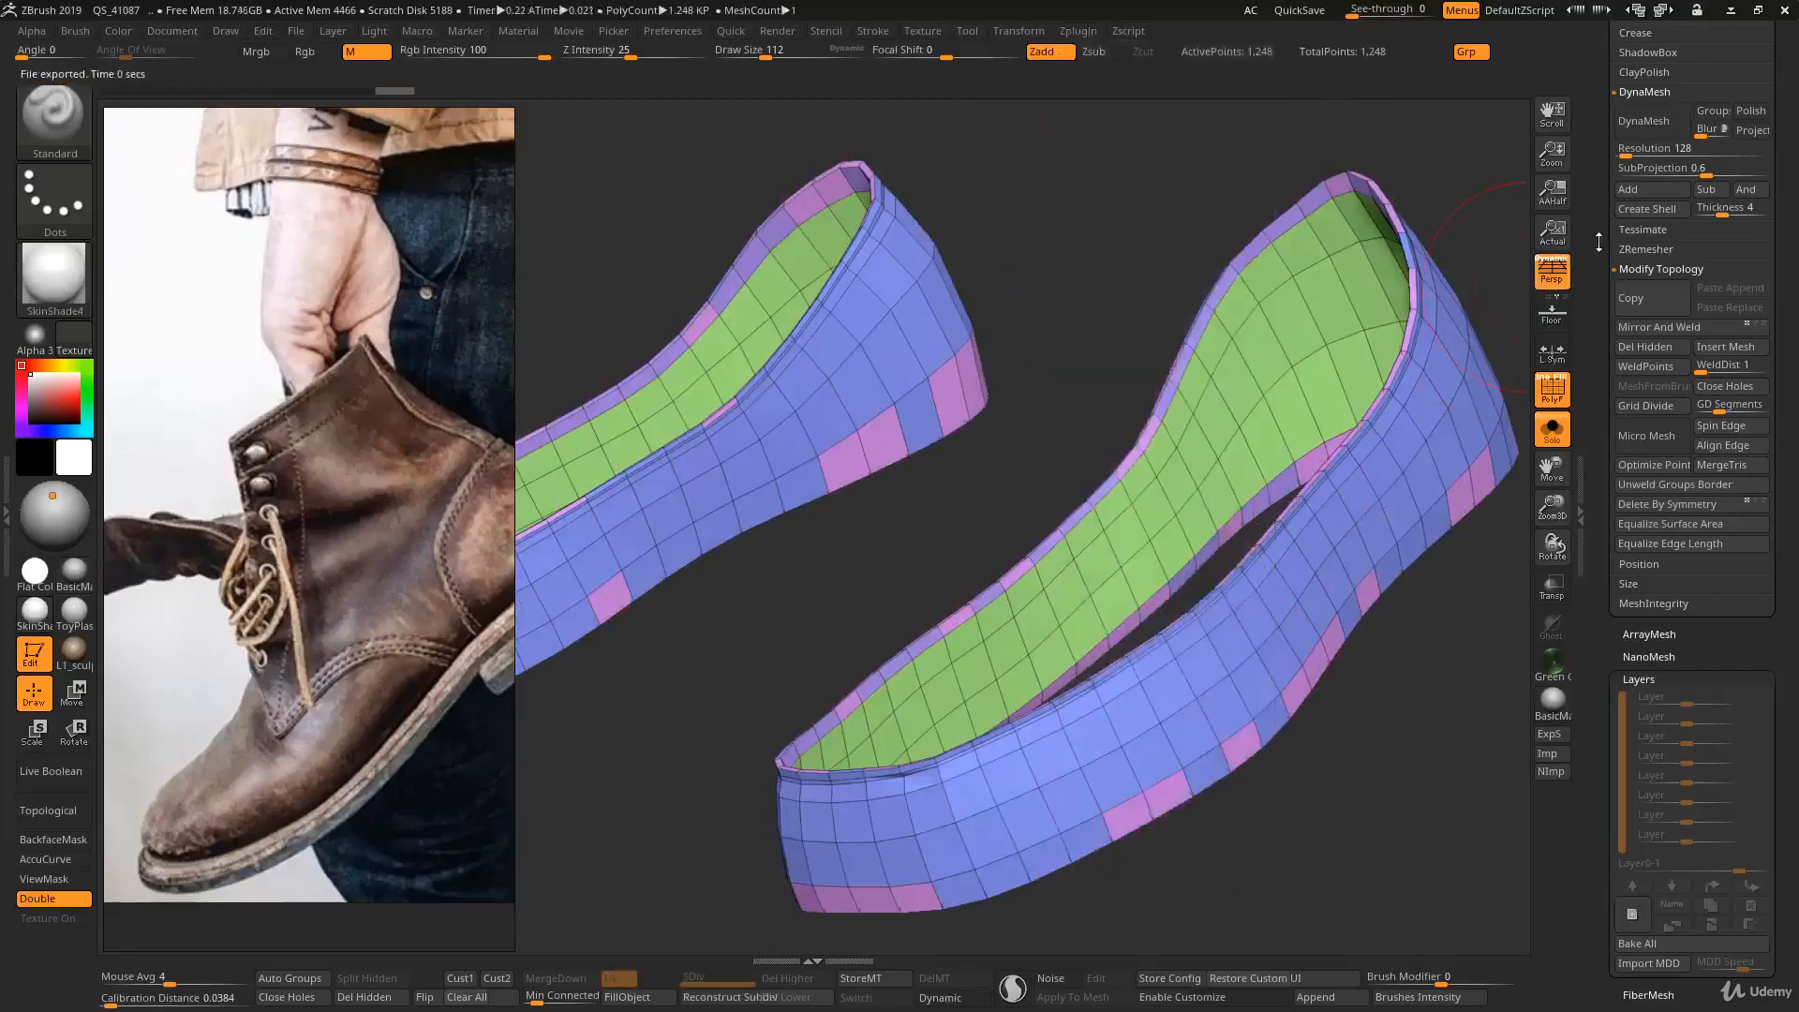
click(1750, 349)
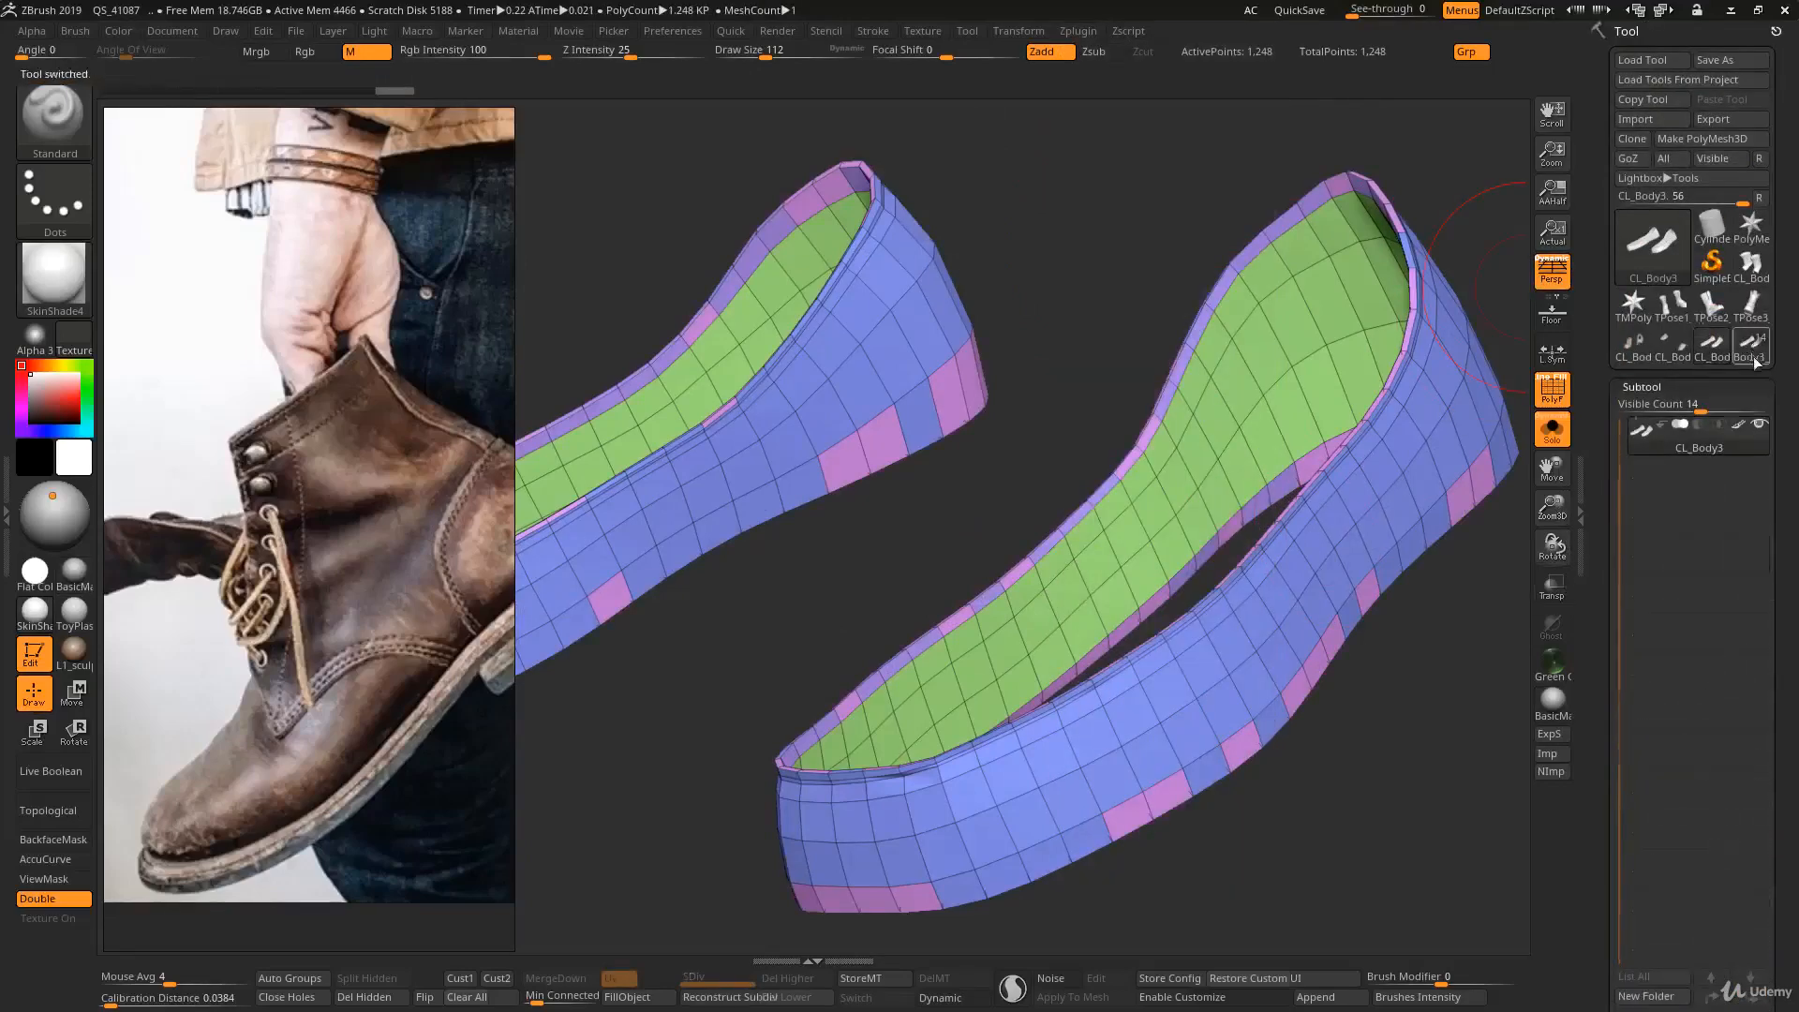
click(1077, 31)
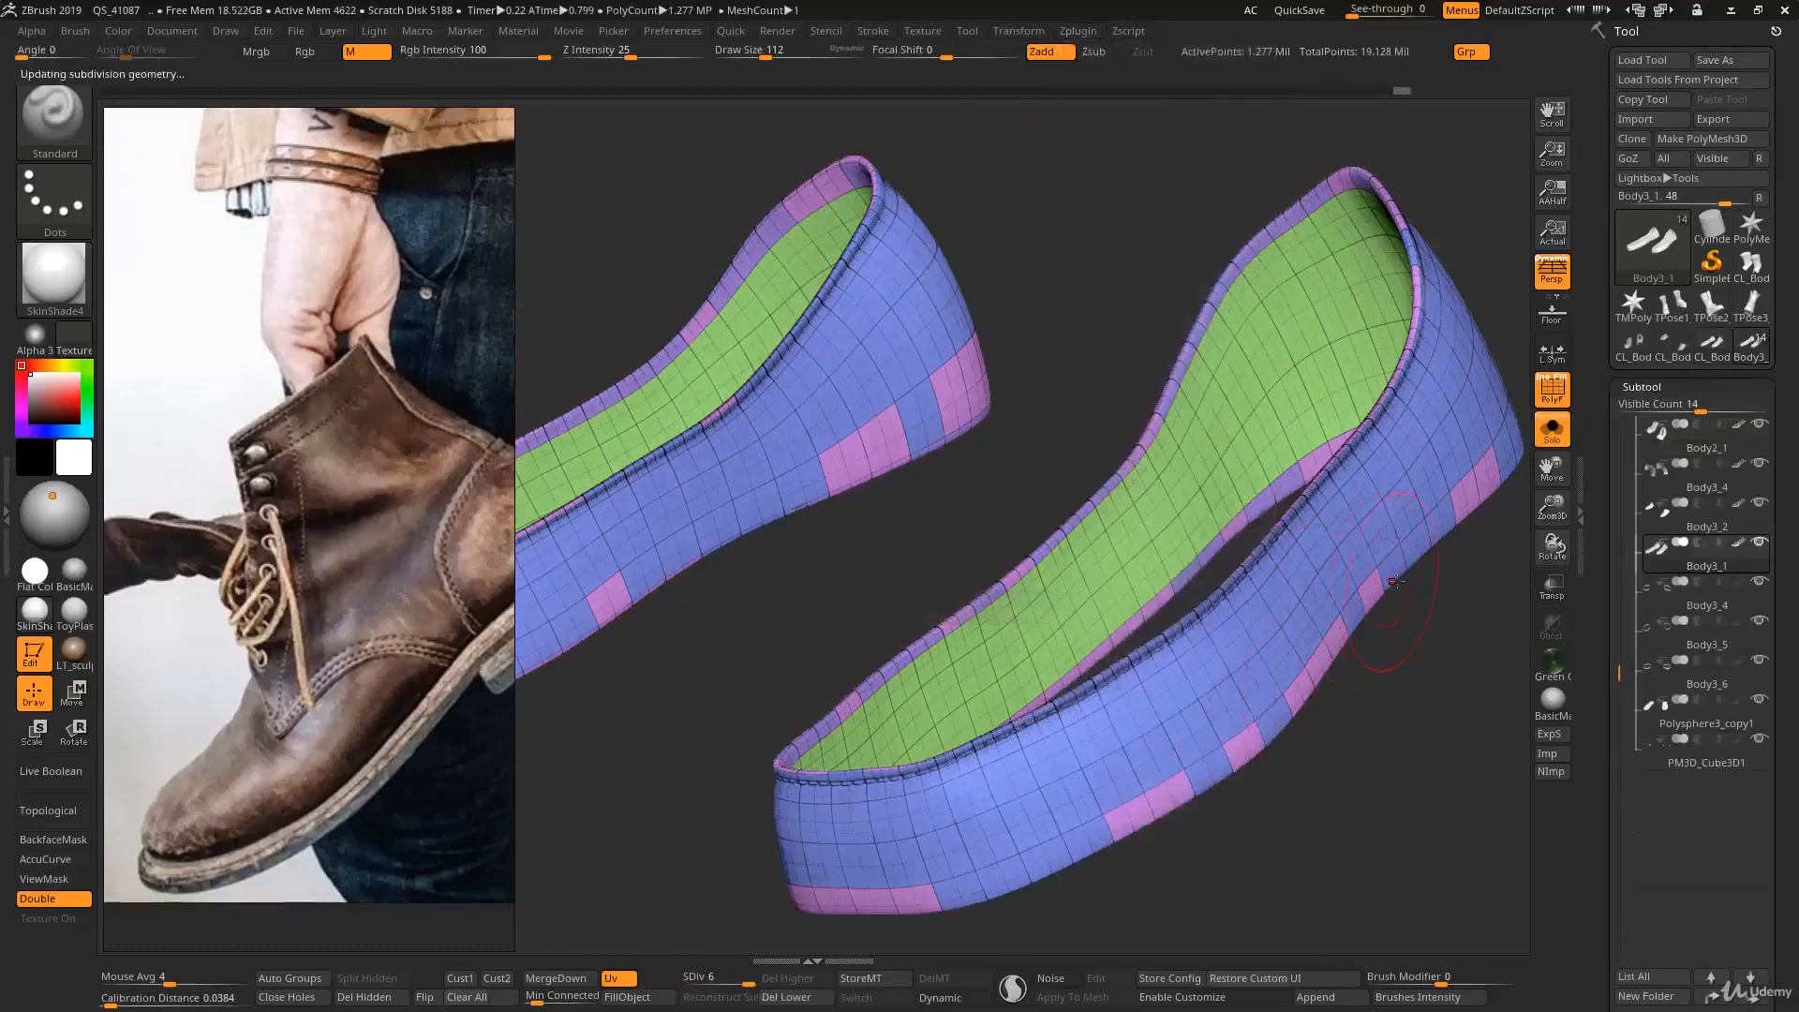
- Hide the wireframe and fill the merged bands with BasicMaterial
key(shift+f)
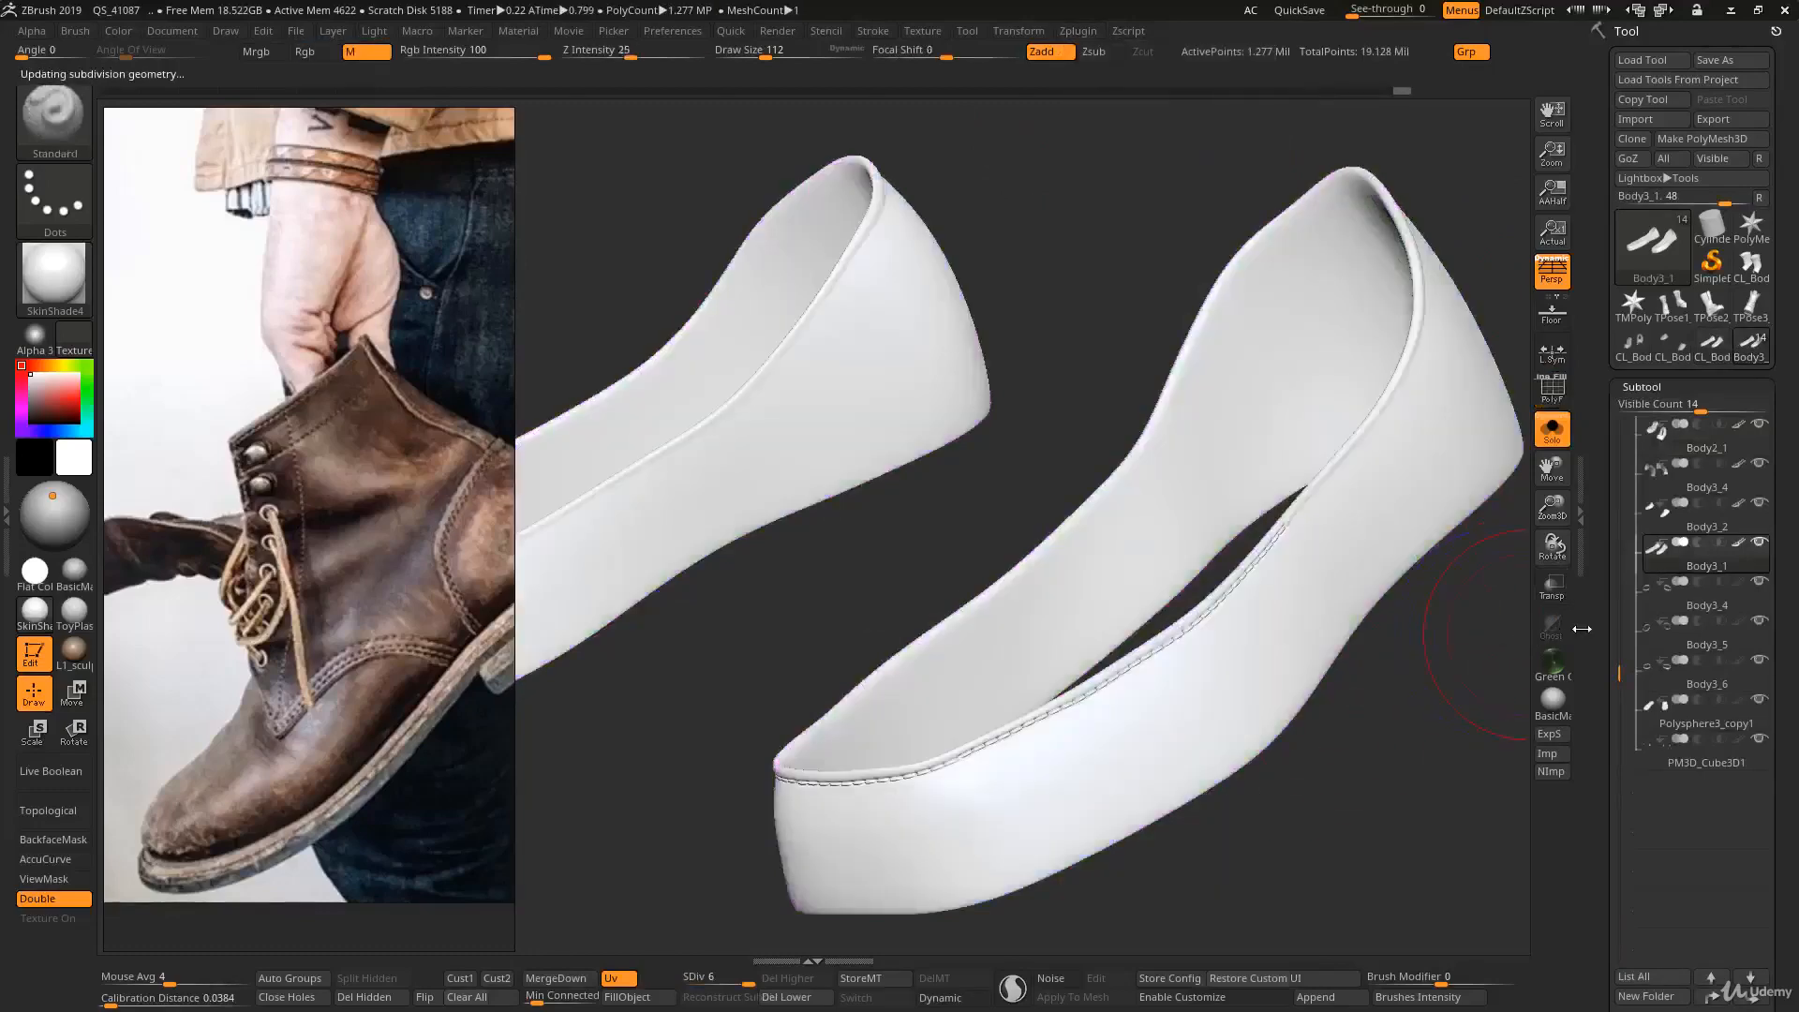
click(79, 590)
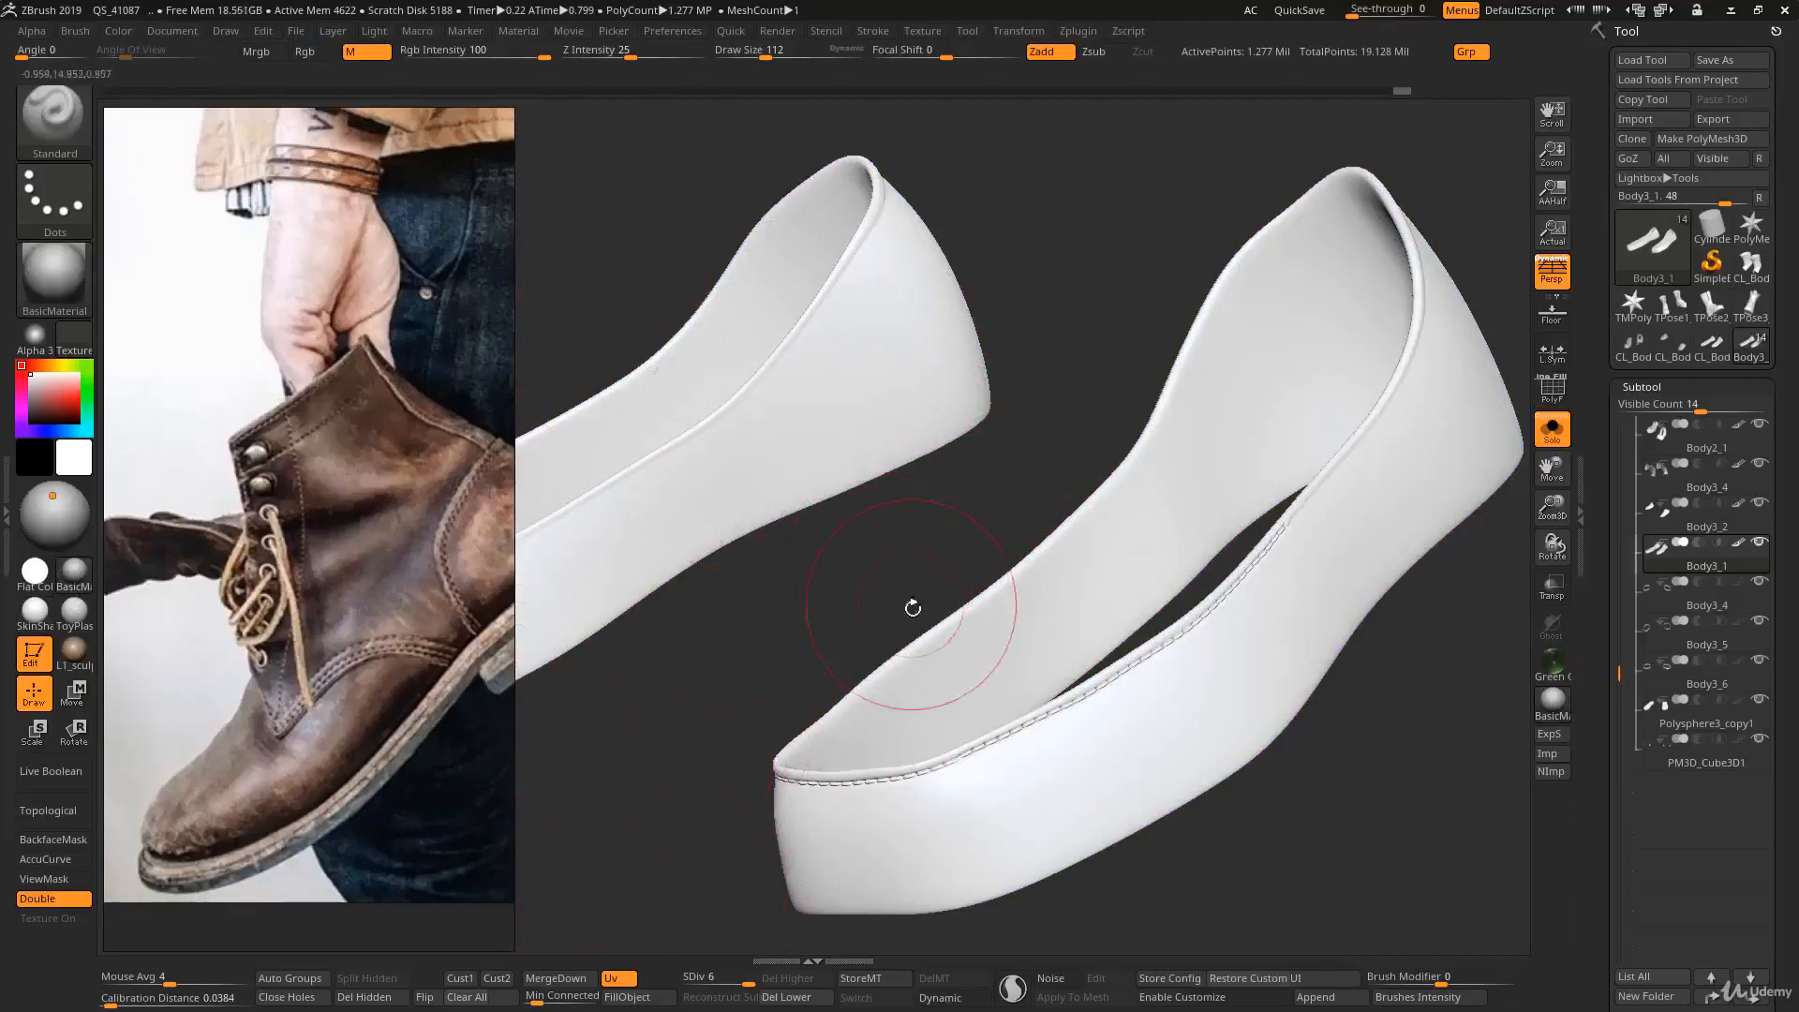
key(space)
key(ctrl)
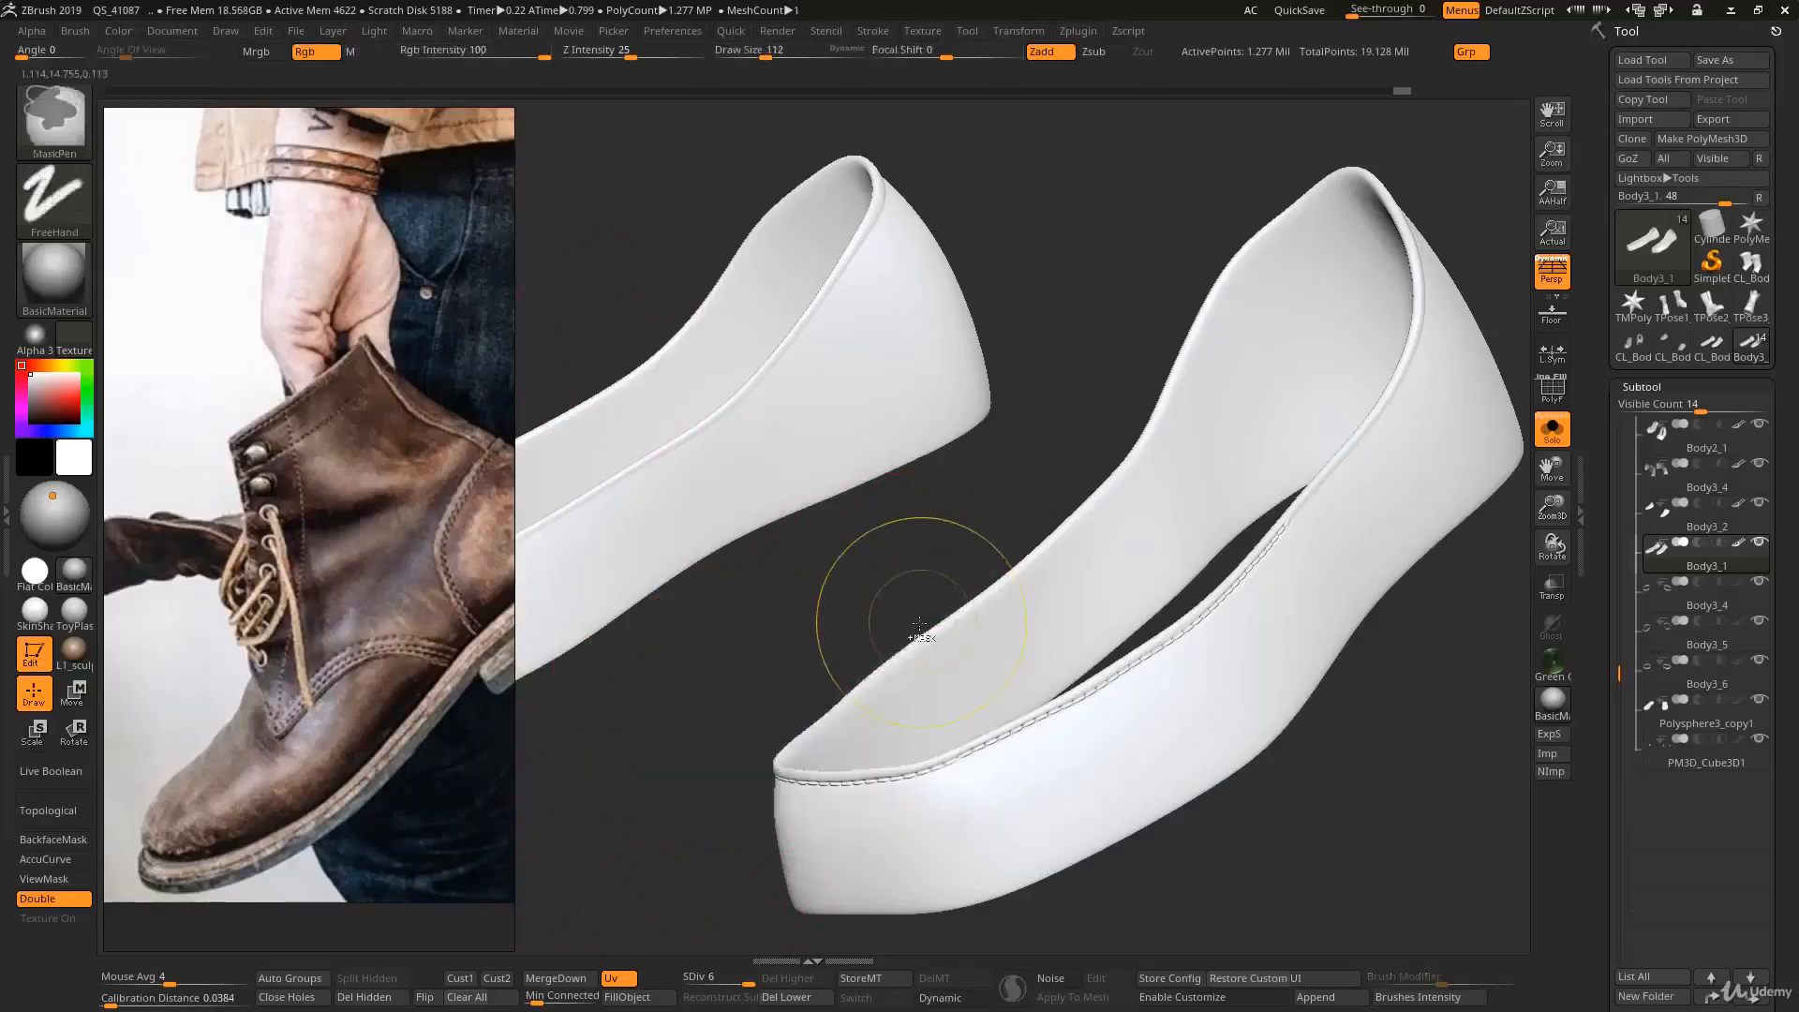
key(ctrl+g)
key(Escape)
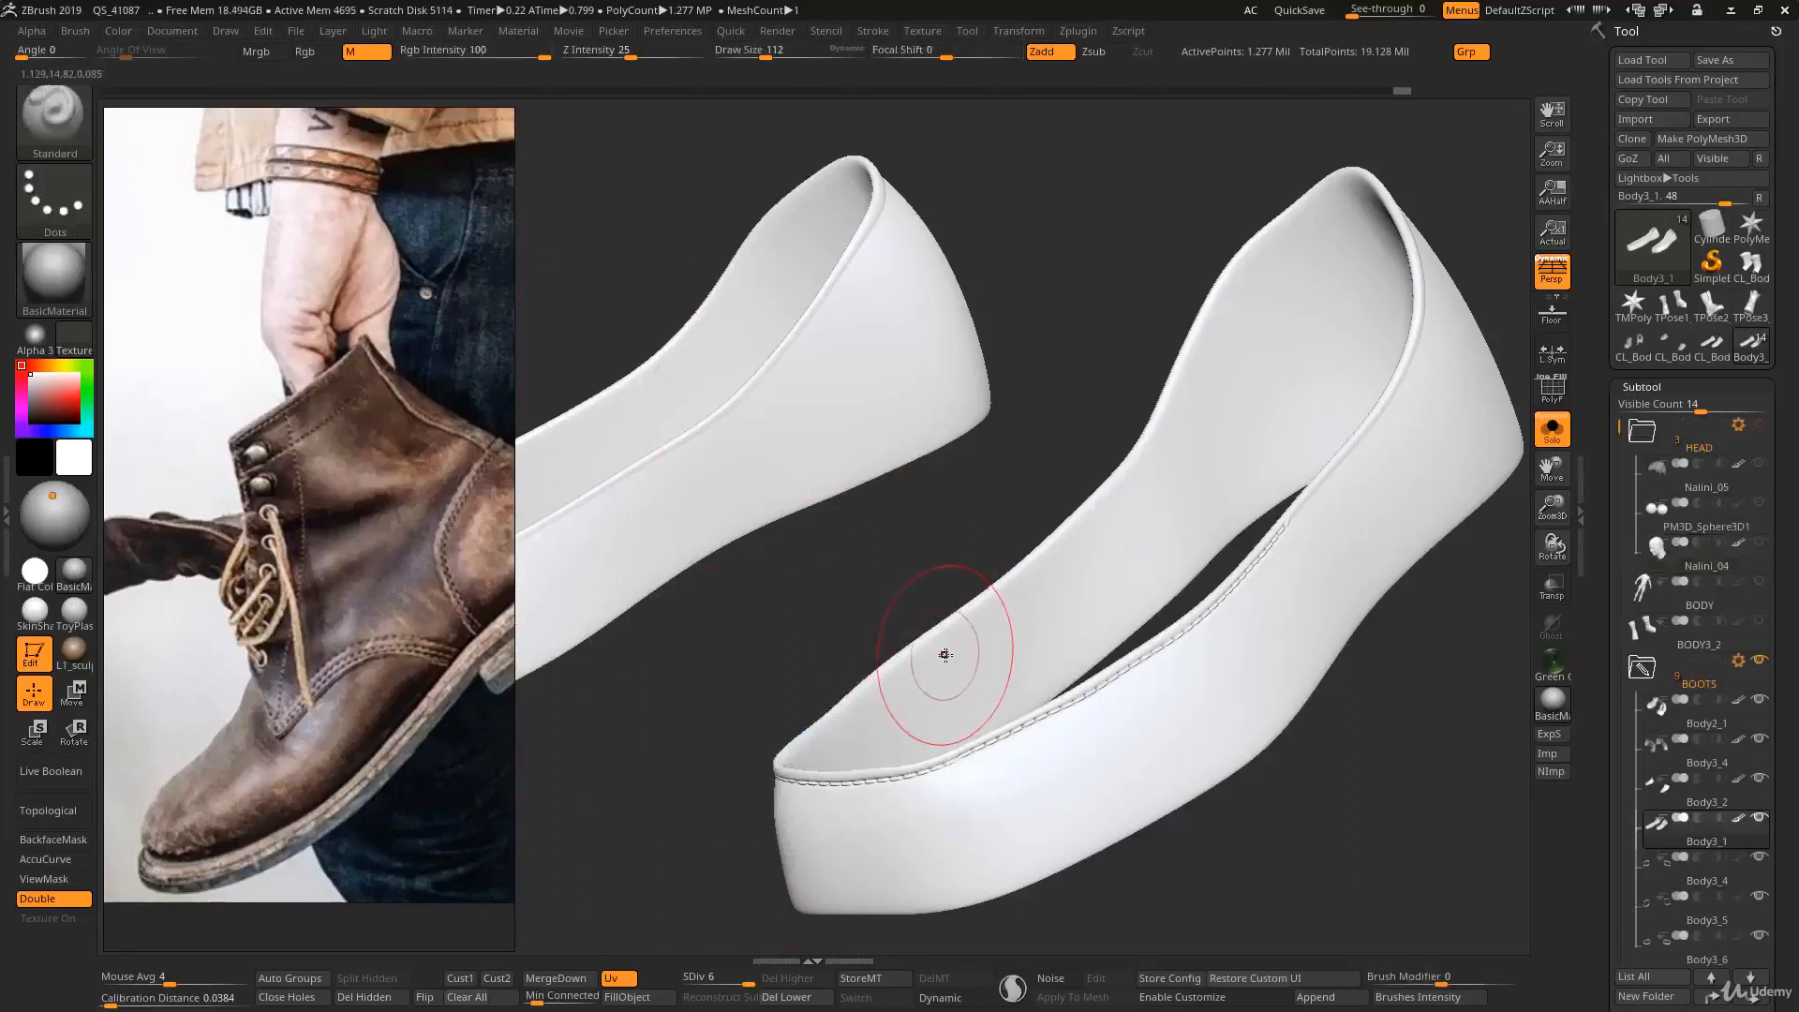
key(ctrl+f)
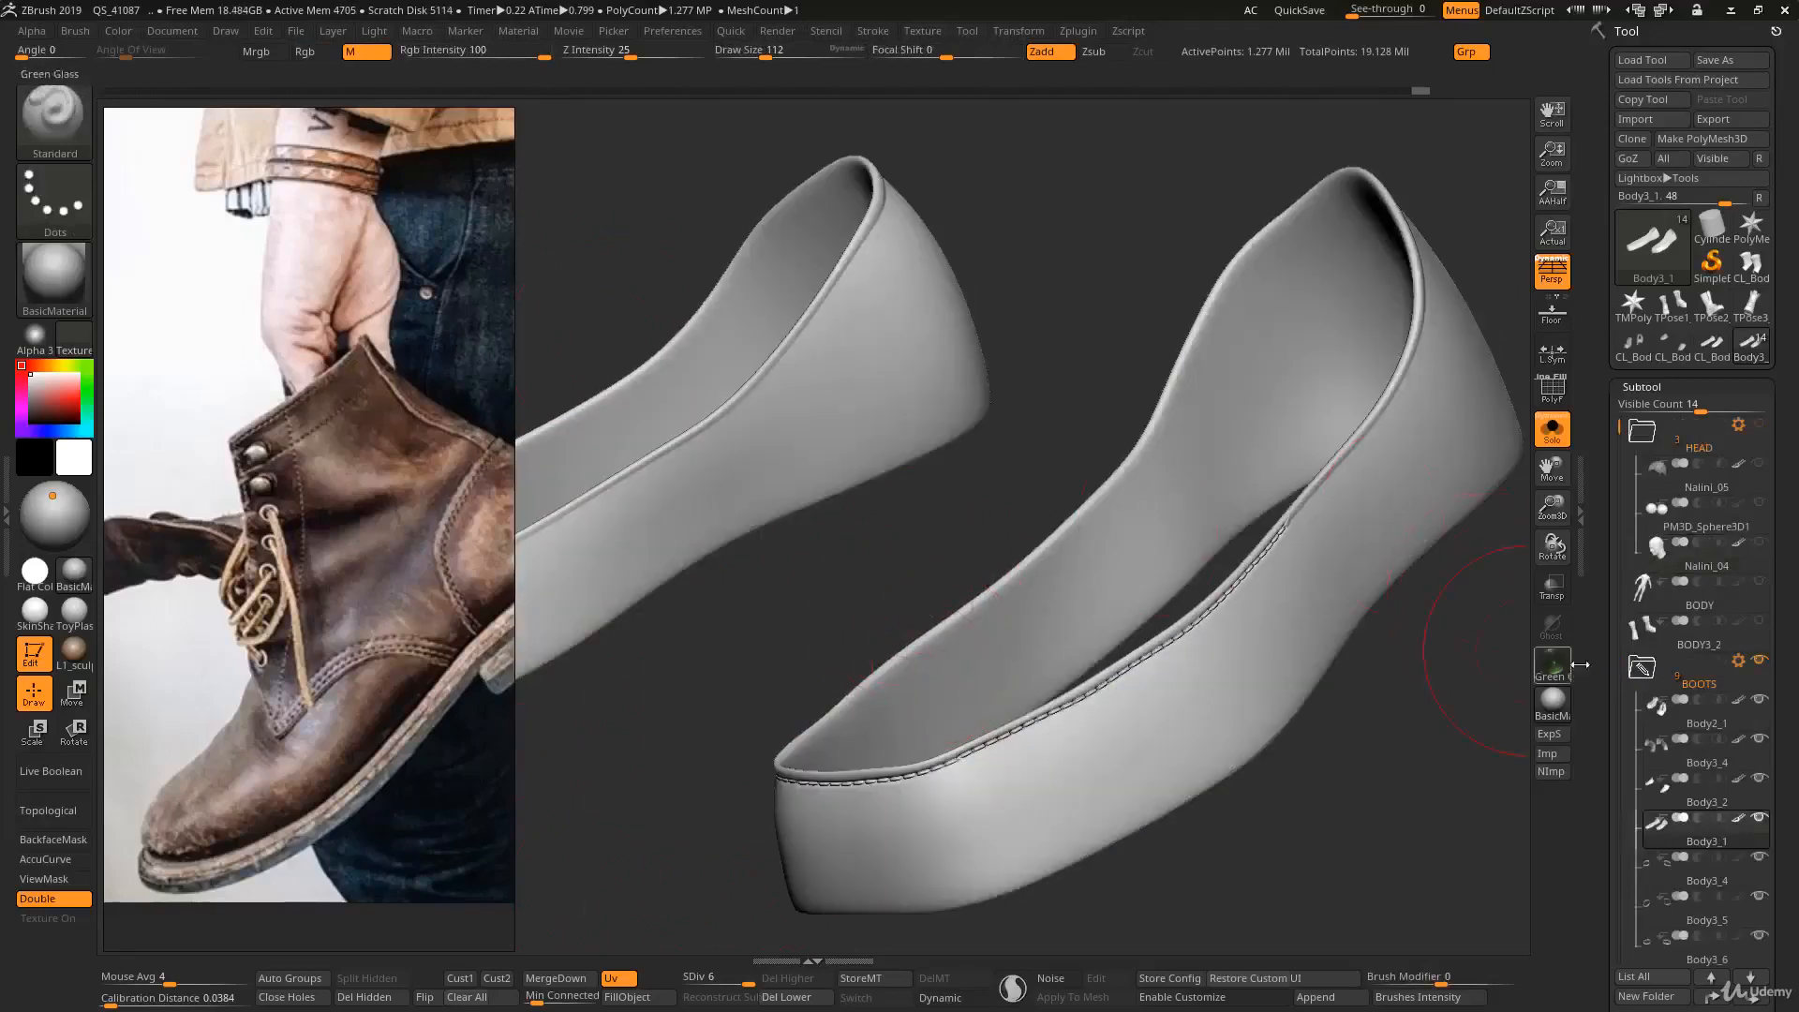
- Add a sculpting layer to Body3_1 and name it Base
drag(1609, 648, 1608, 535)
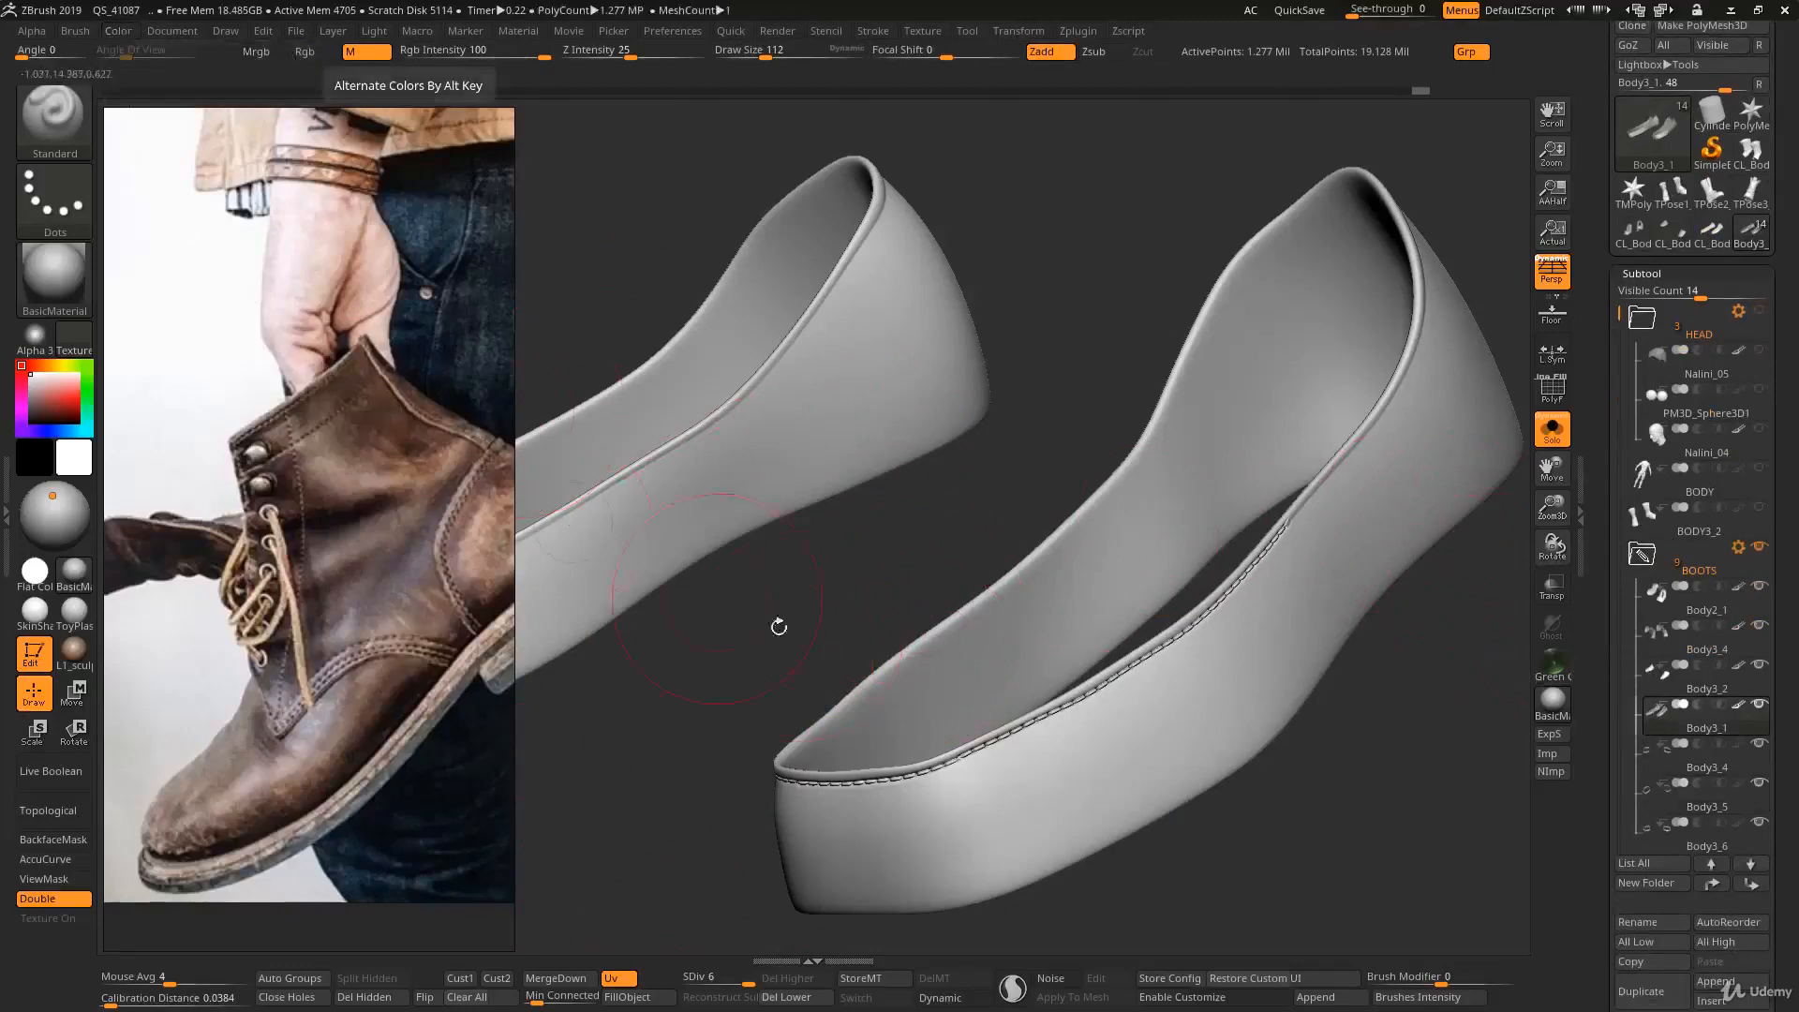
drag(1604, 695, 1627, 328)
click(1633, 502)
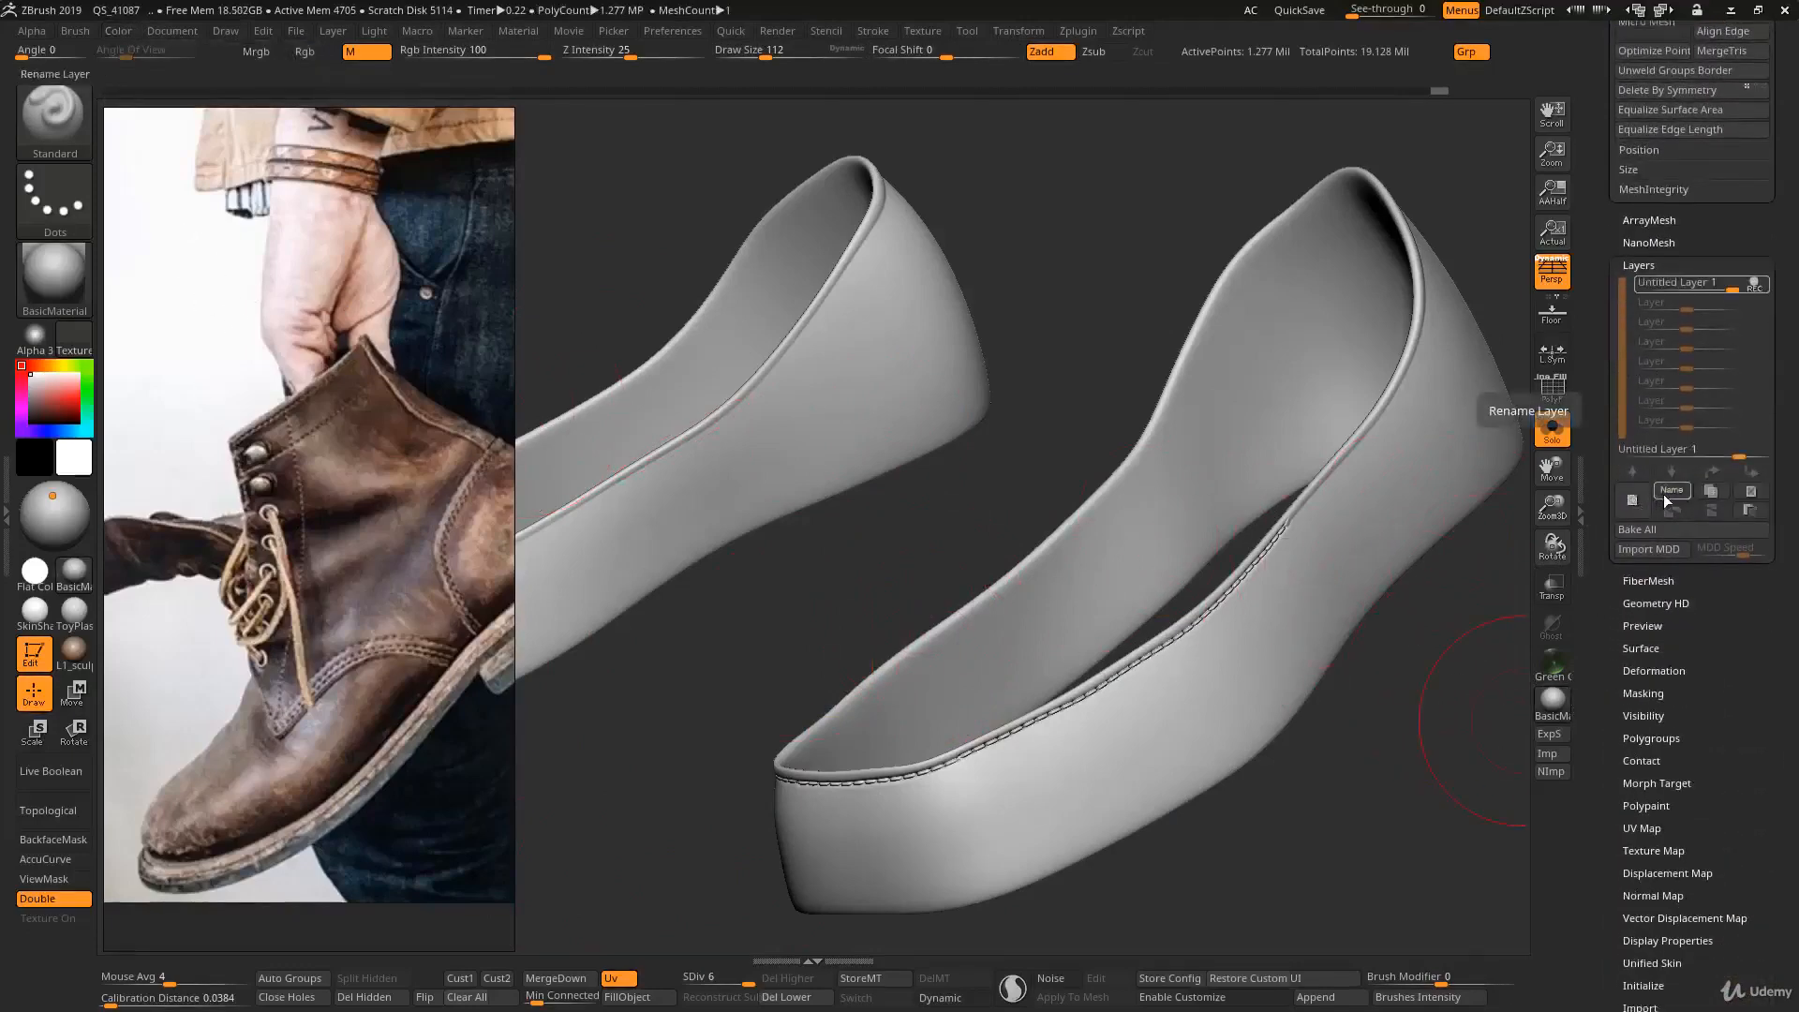
click(1665, 493)
text(Bas)
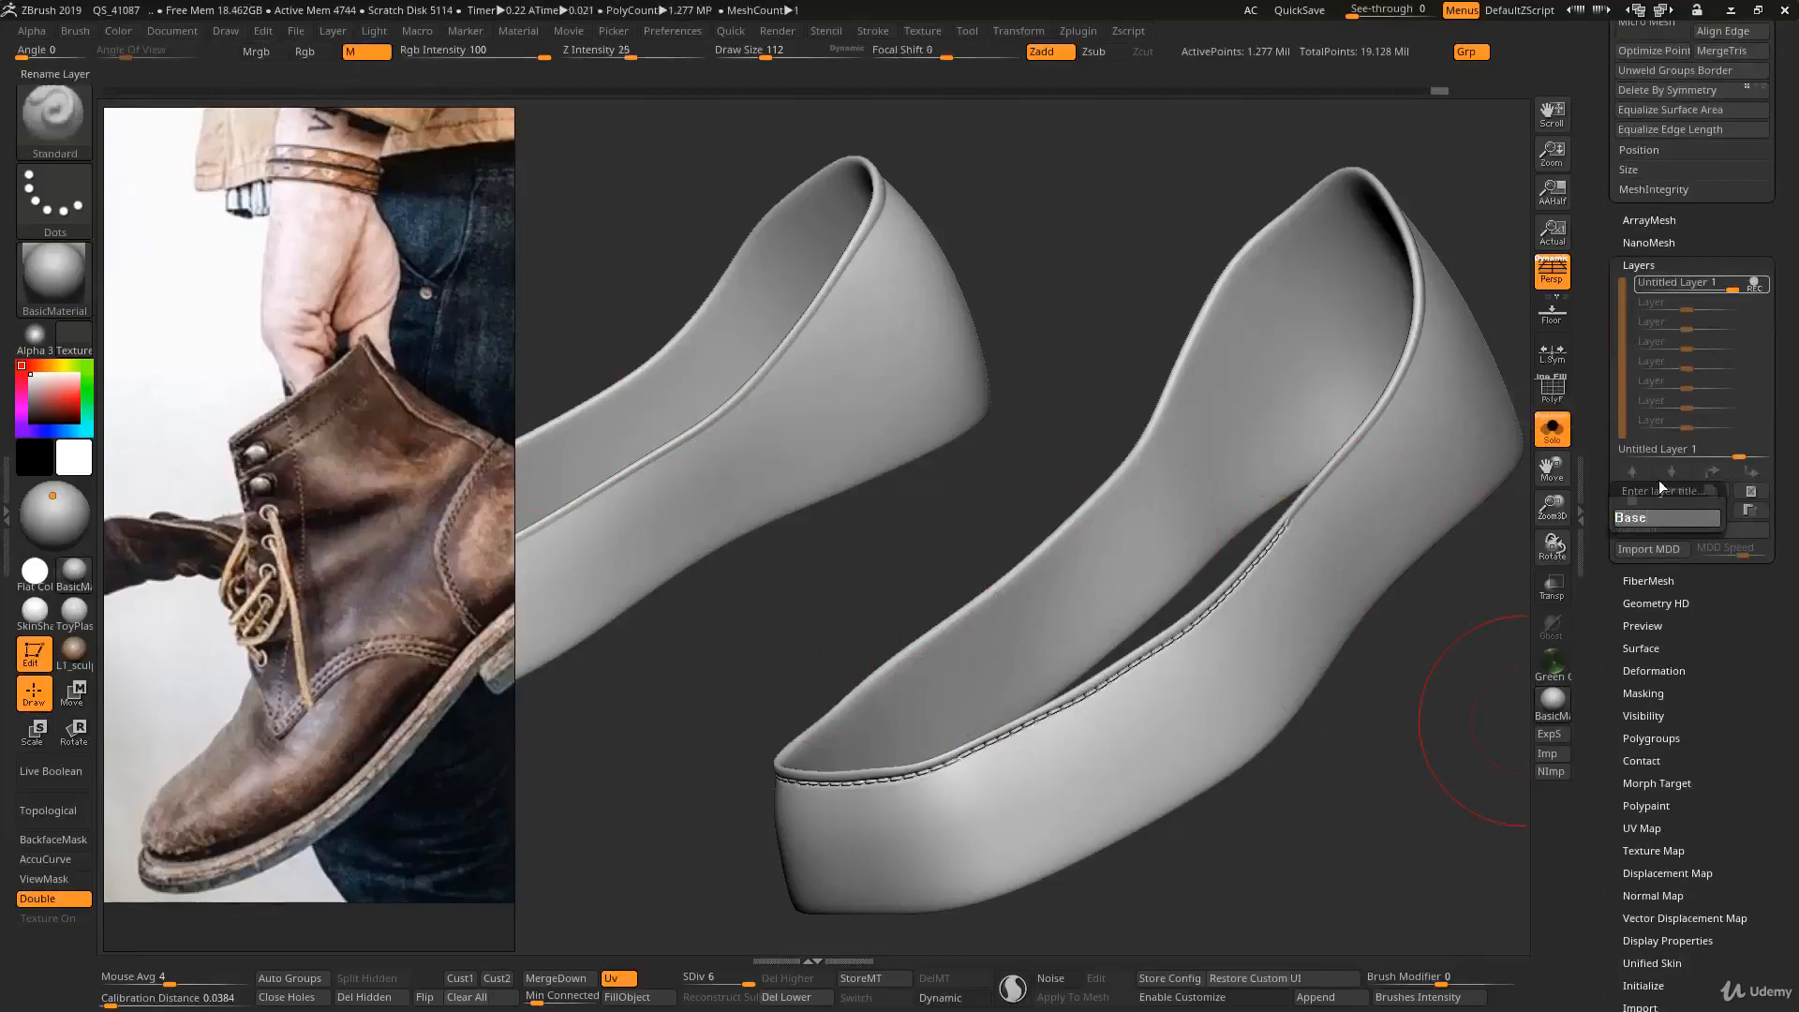
text(e)
key(Return)
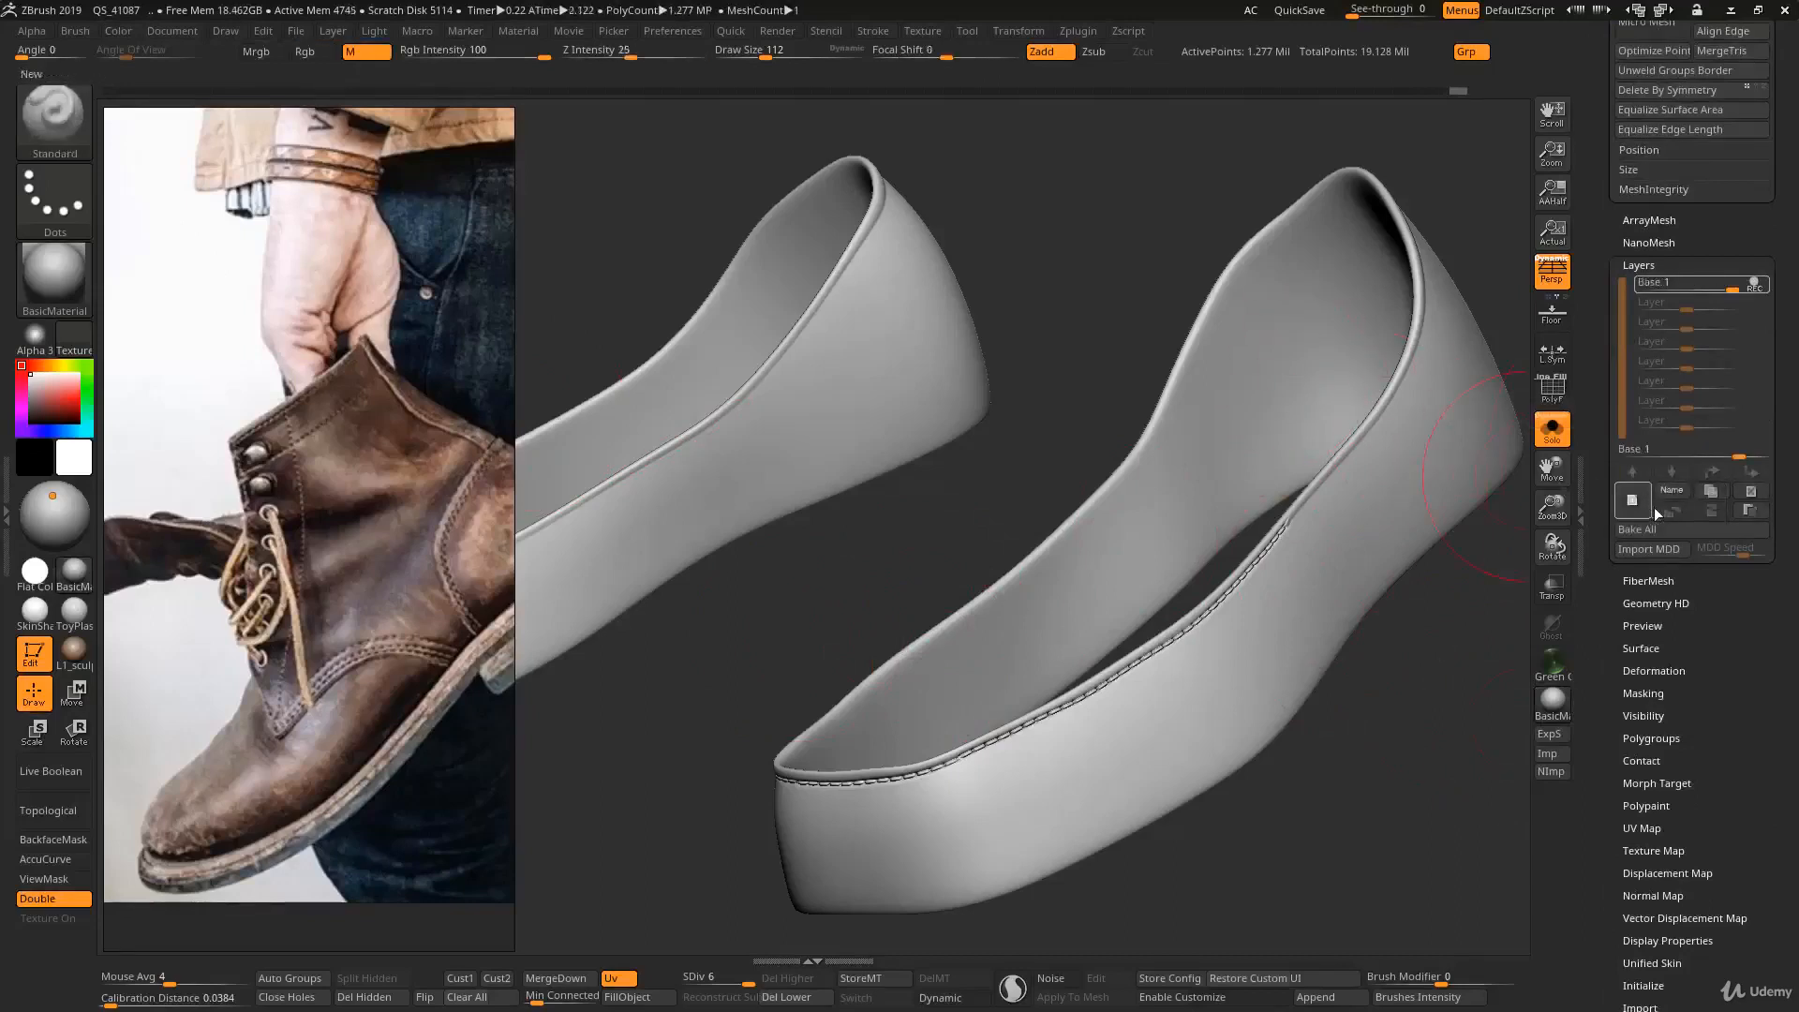
- Add a second sculpting layer and name it Texture
click(1649, 504)
click(1672, 492)
text(Tex)
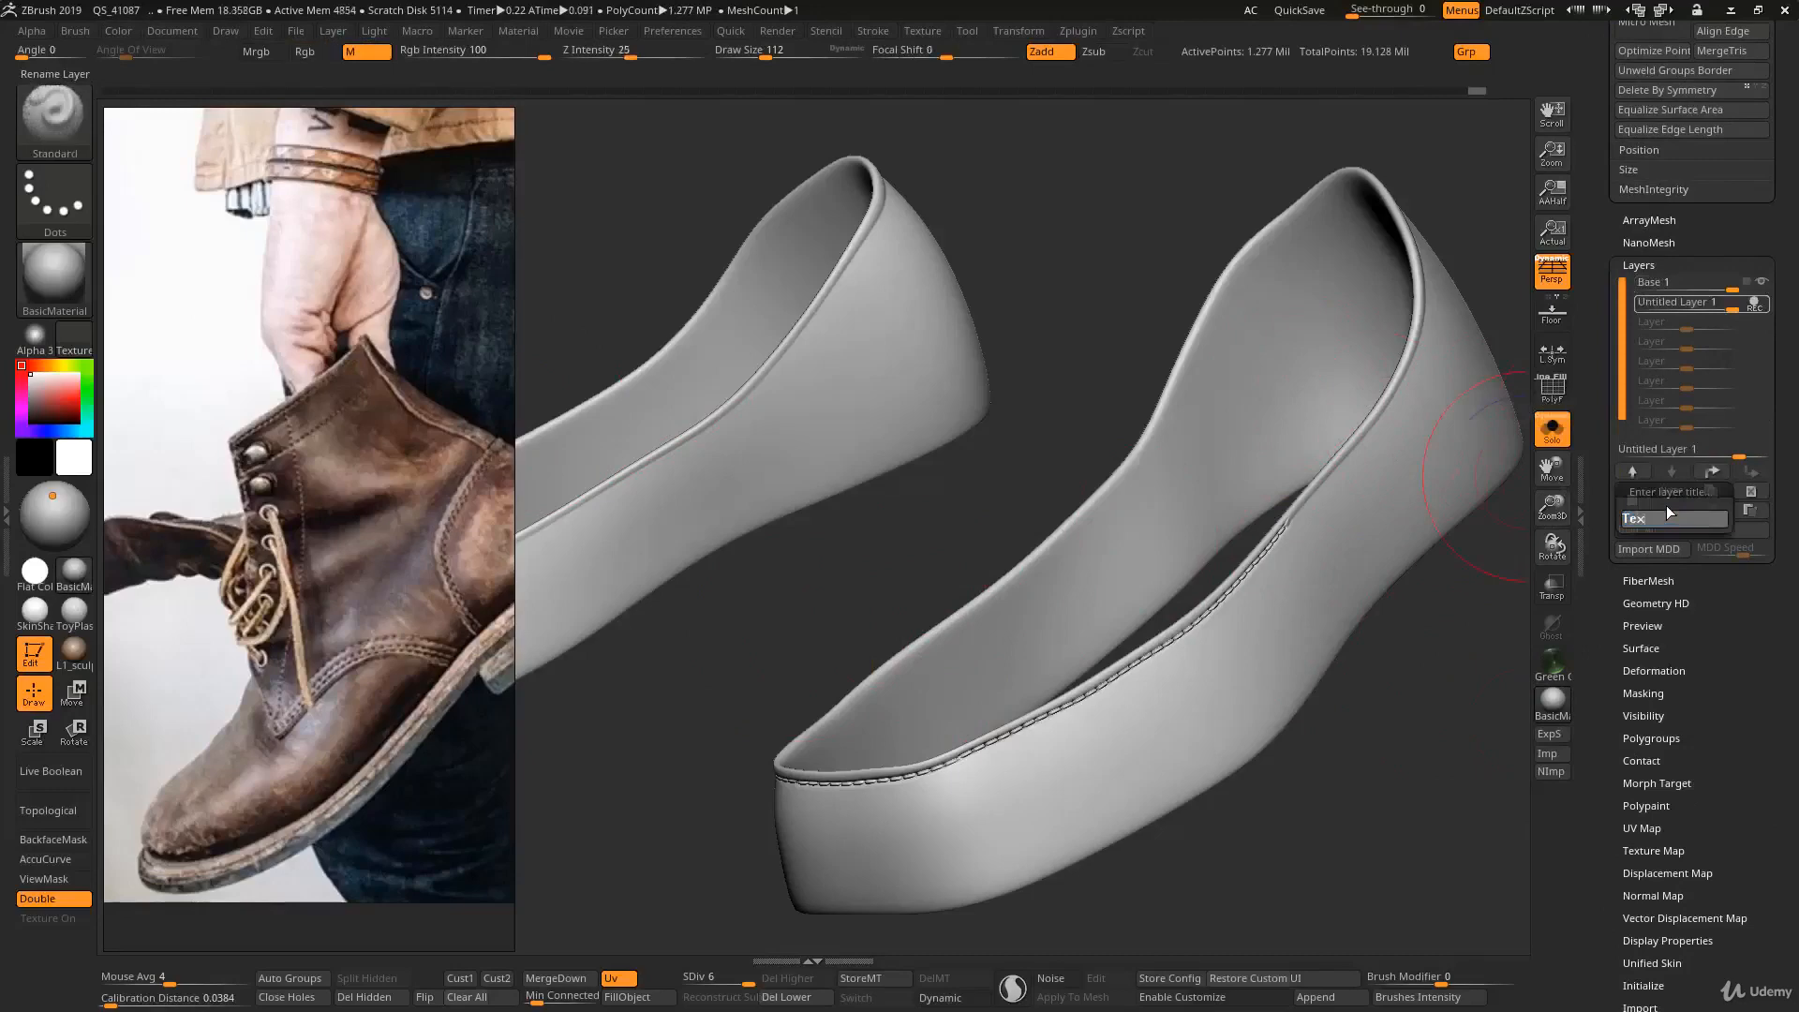
text(ture)
key(Return)
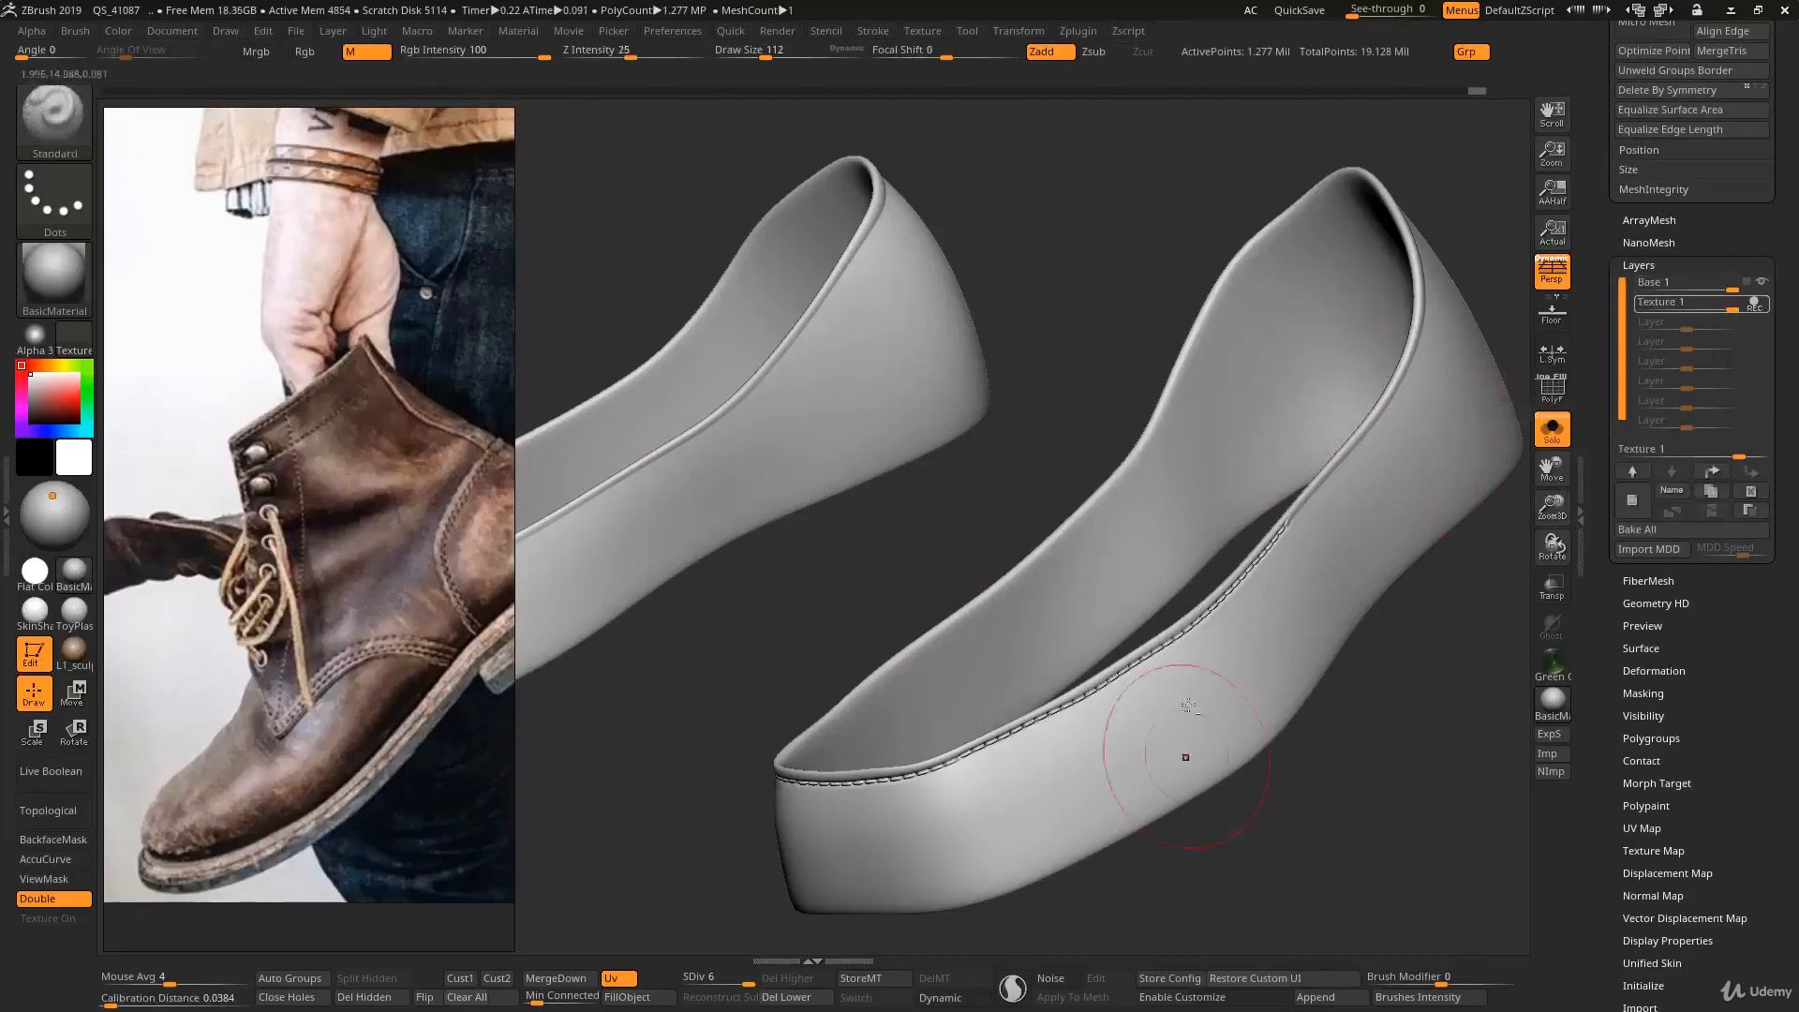
- Show all boot SubTools and add surface noise to the merged bands in UV mode, using the copied leather NoiseMaker settings
key(shift+s)
alt+drag(1385, 673, 1511, 643)
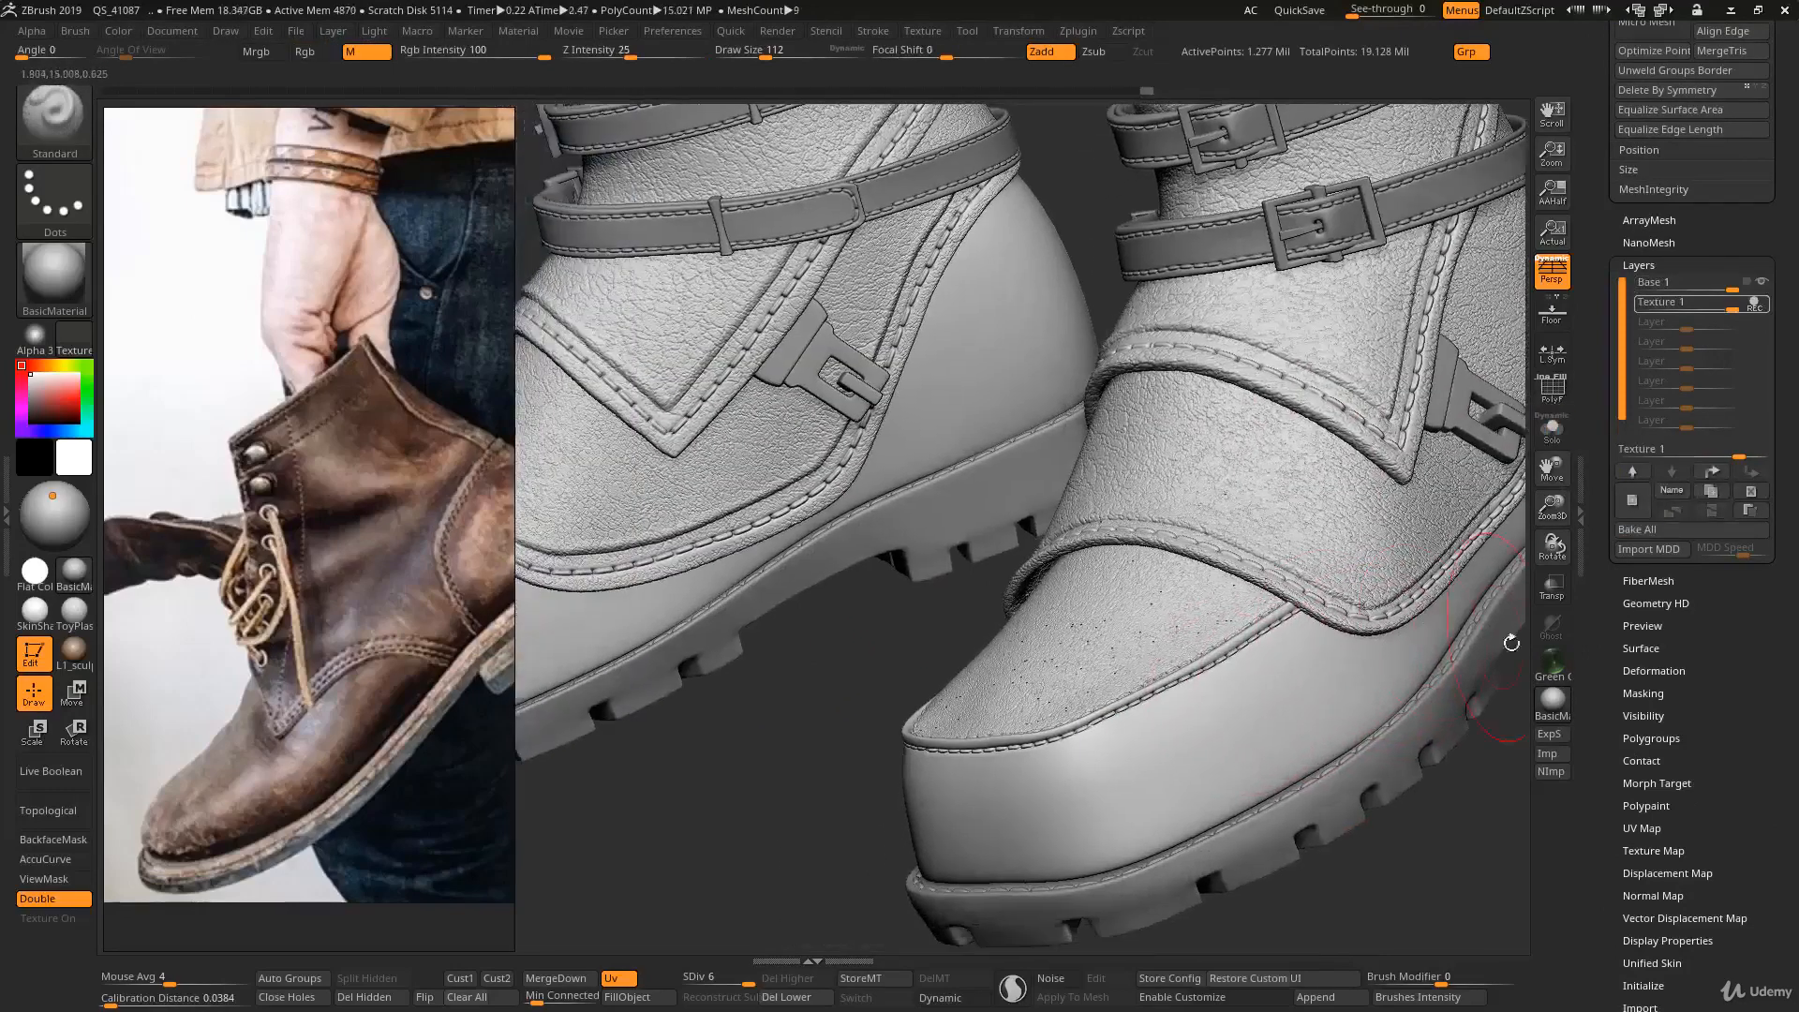
key(shift)
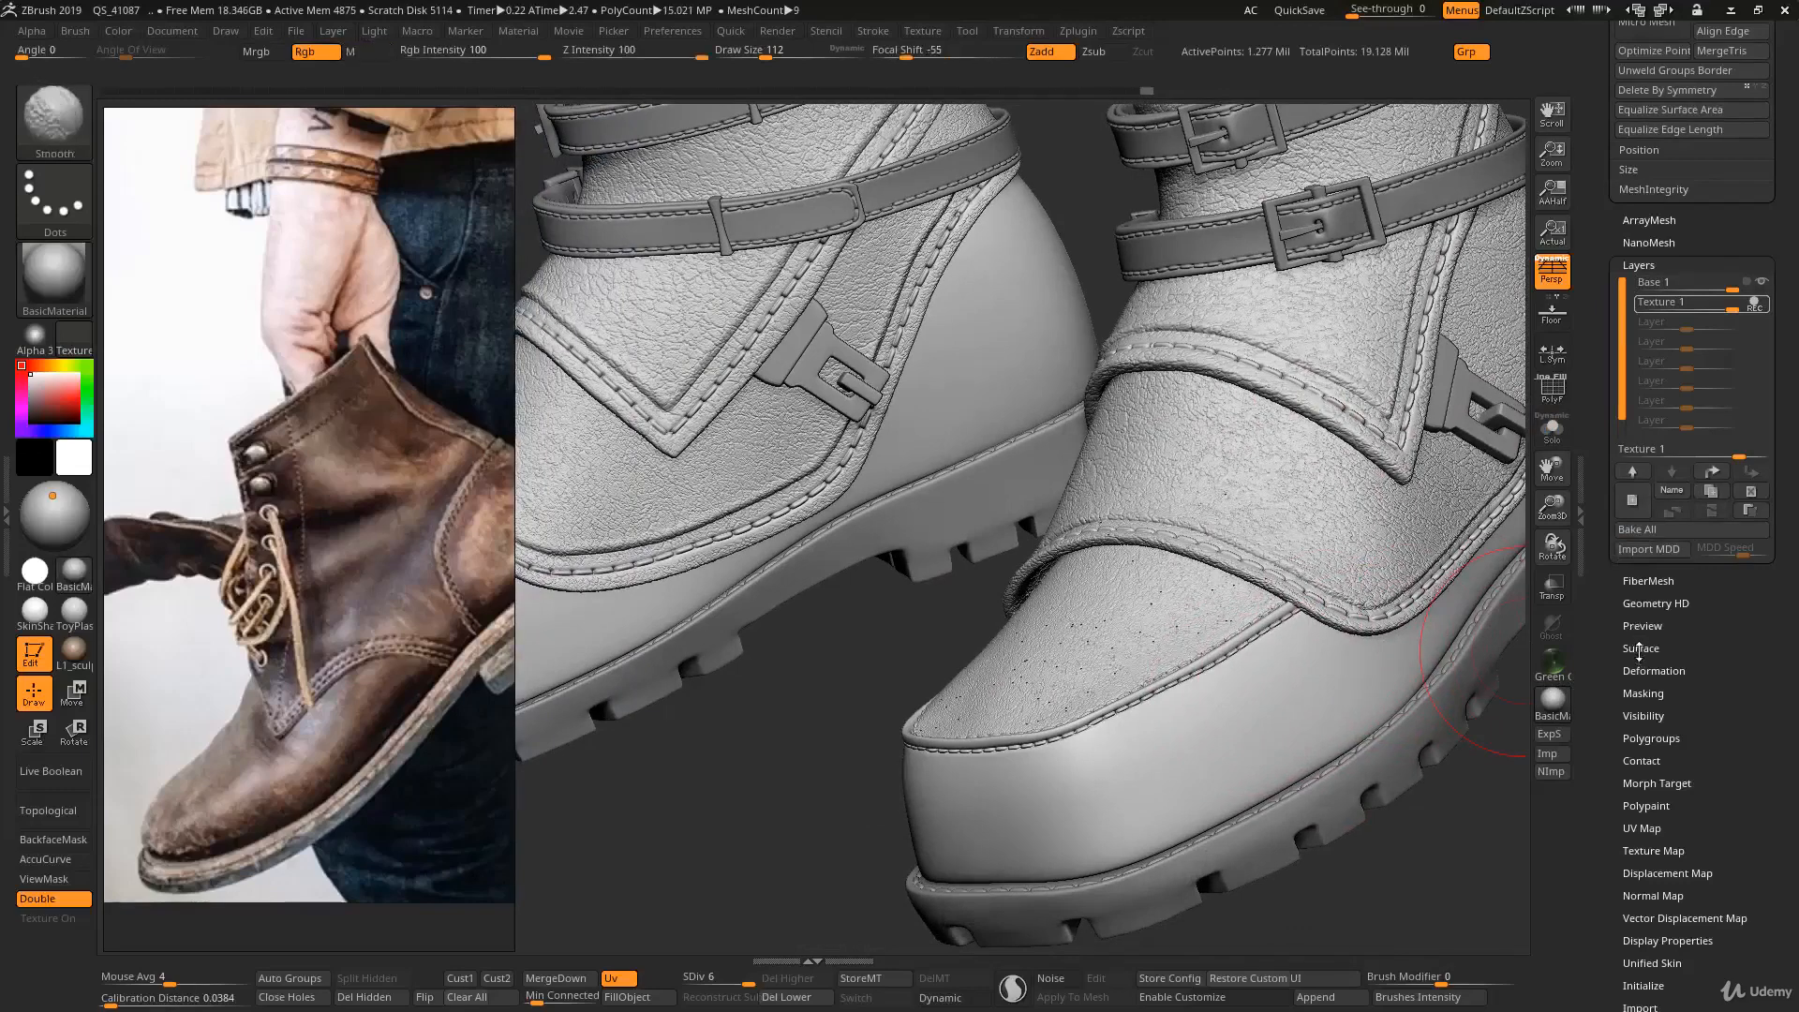
click(1638, 648)
click(1643, 673)
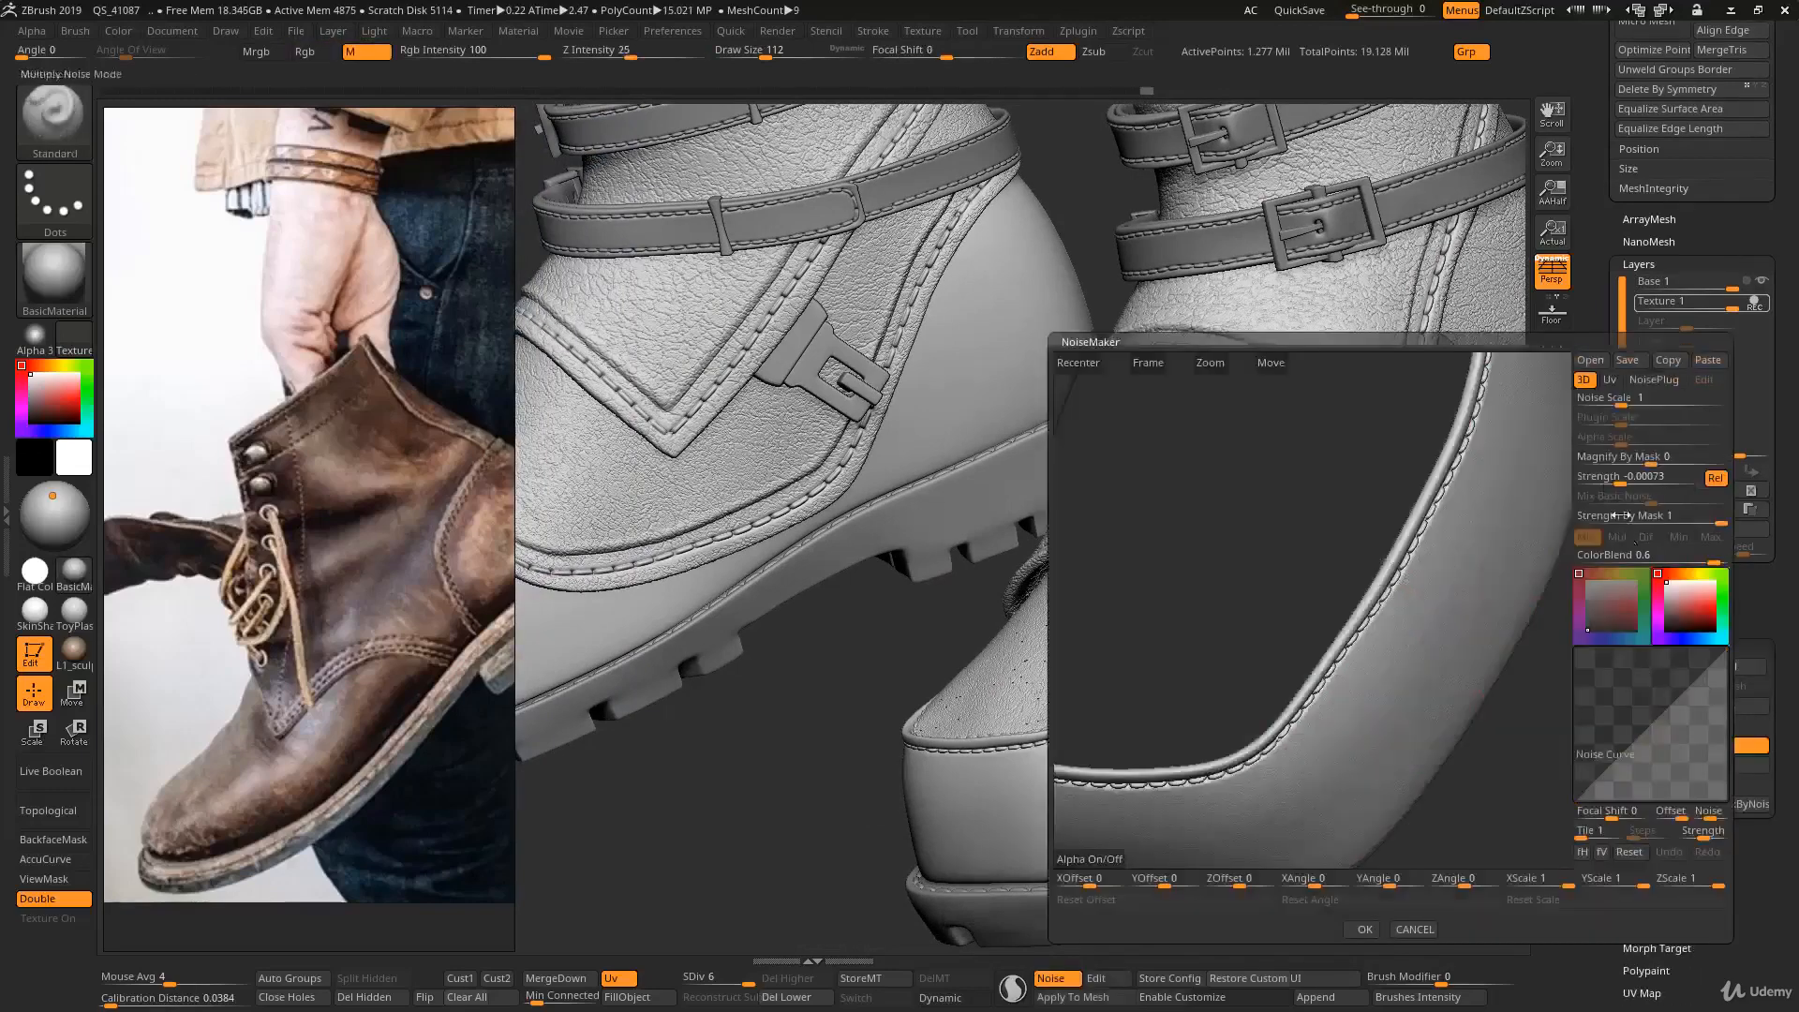
click(1610, 380)
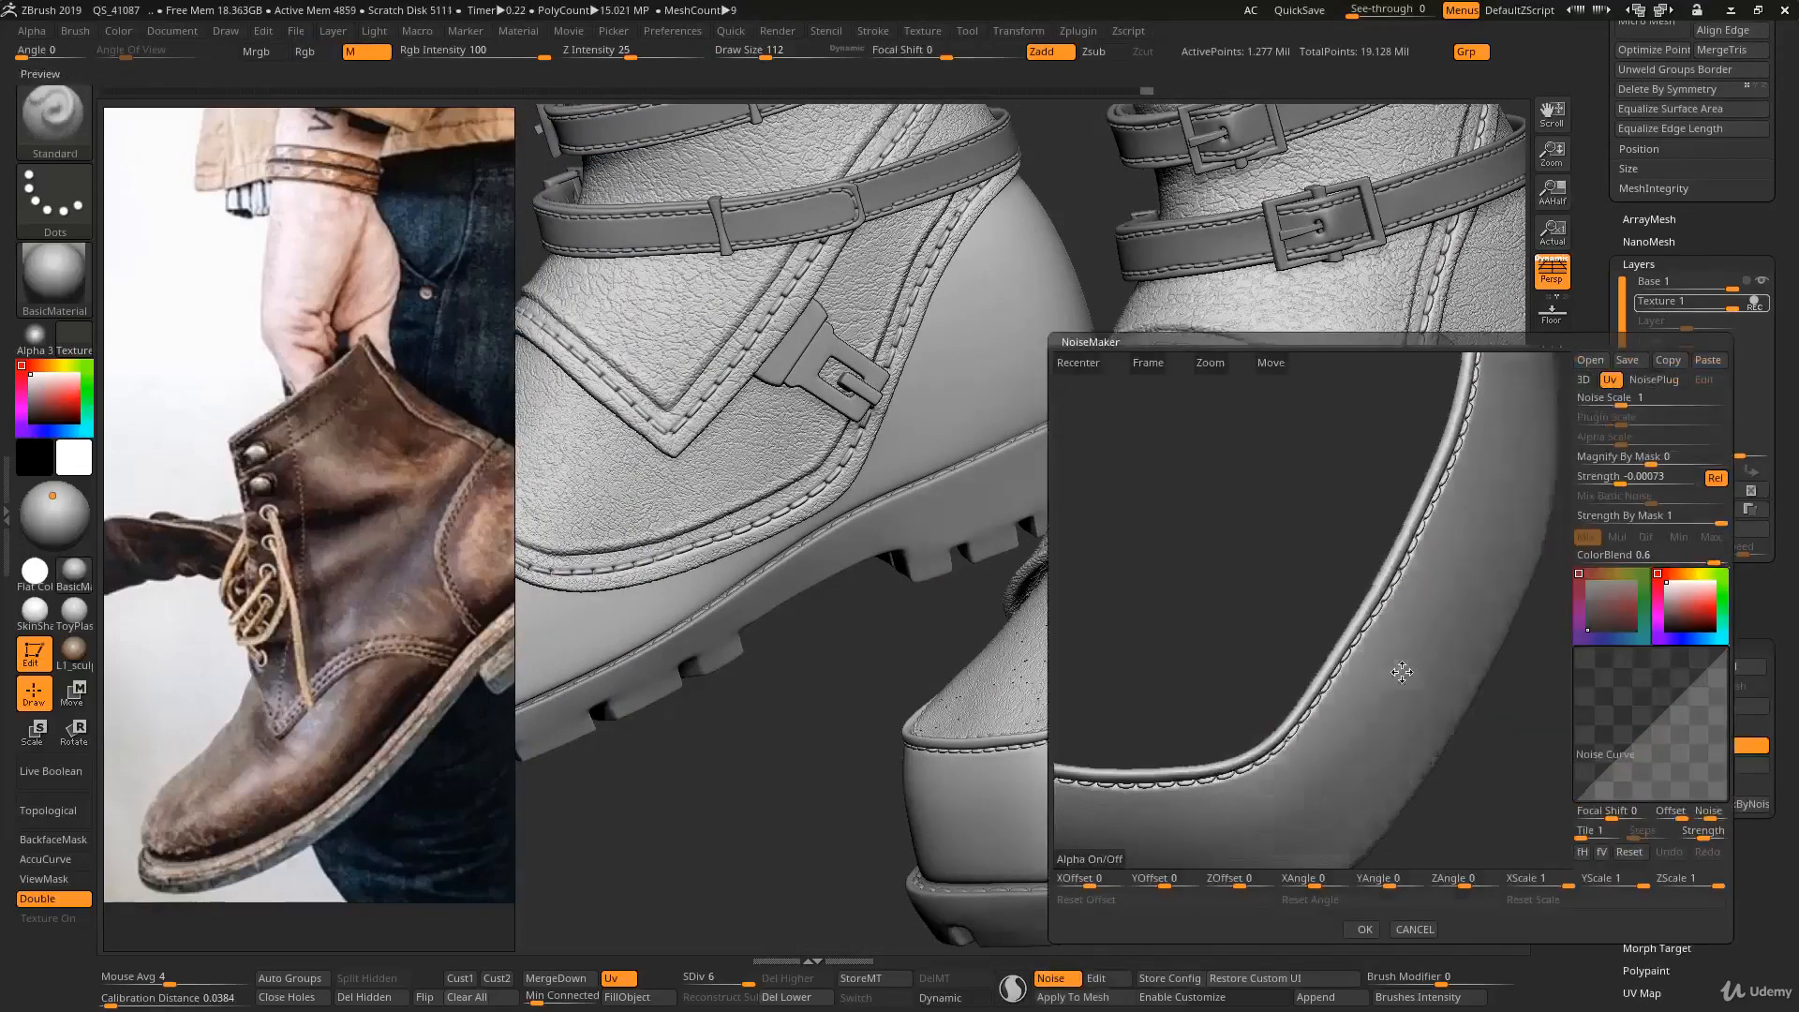
click(1707, 359)
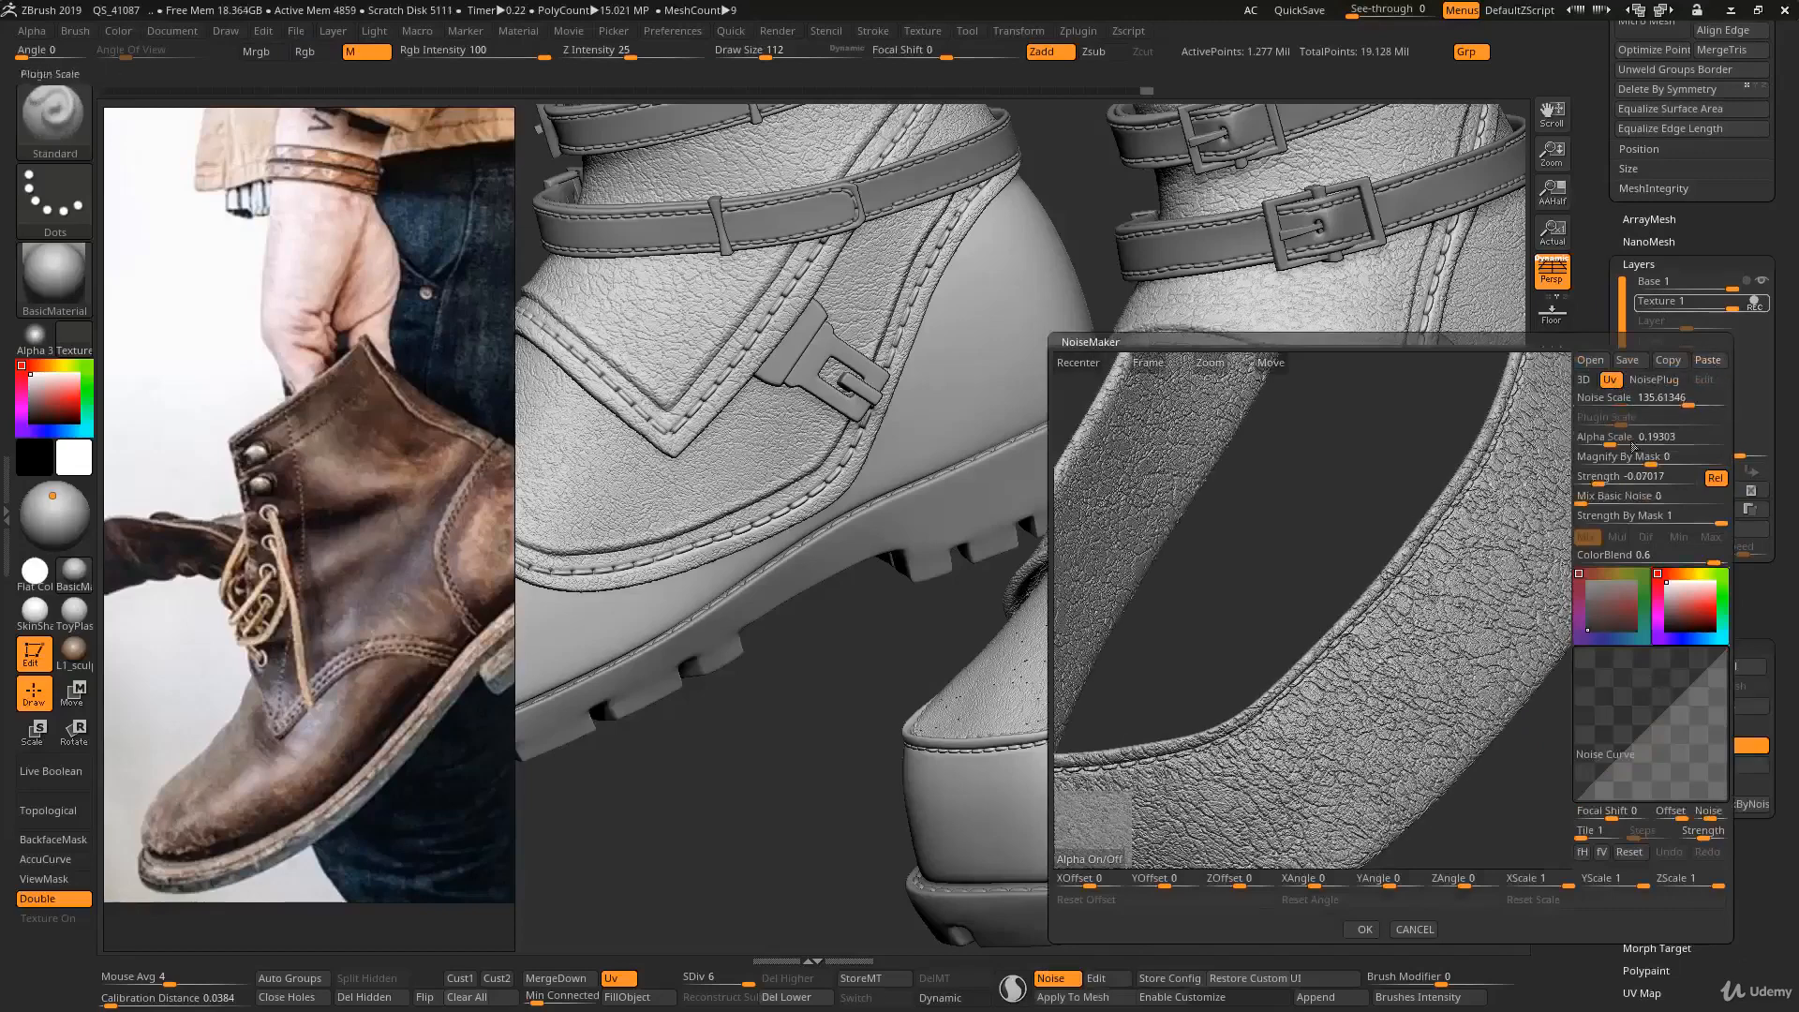
key(ctrl)
drag(1473, 610, 1482, 515)
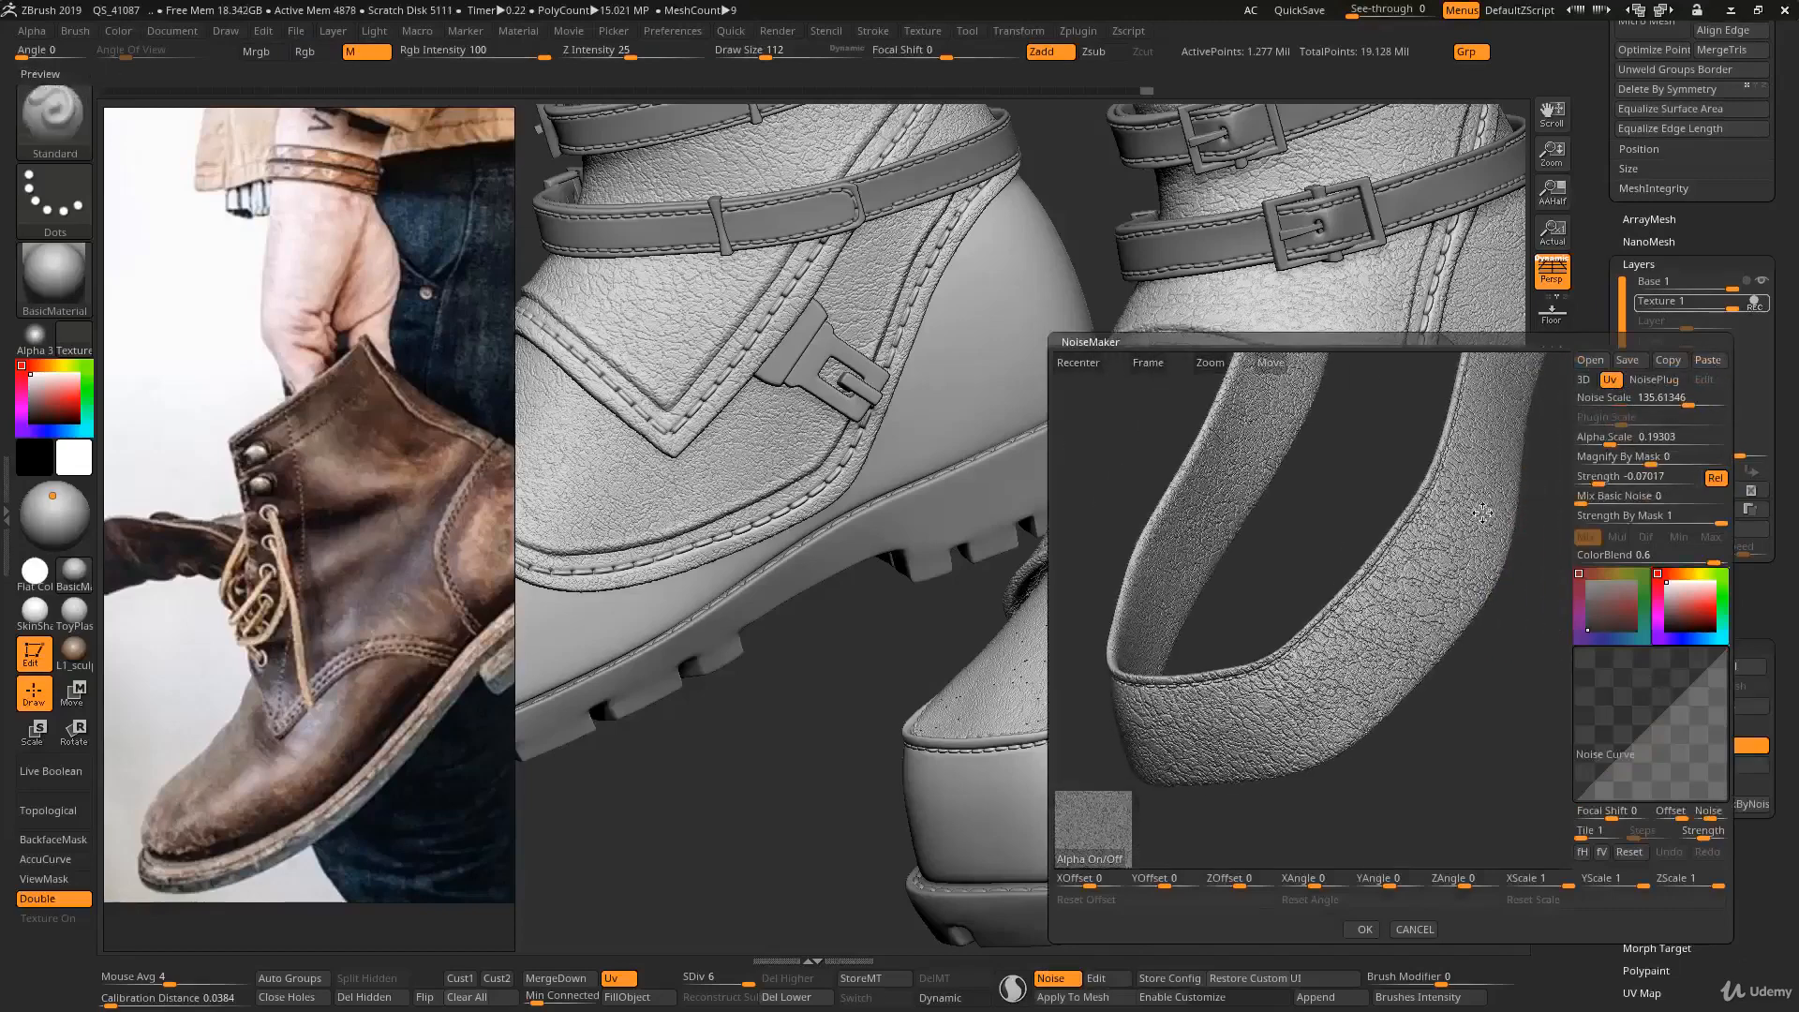
click(1365, 927)
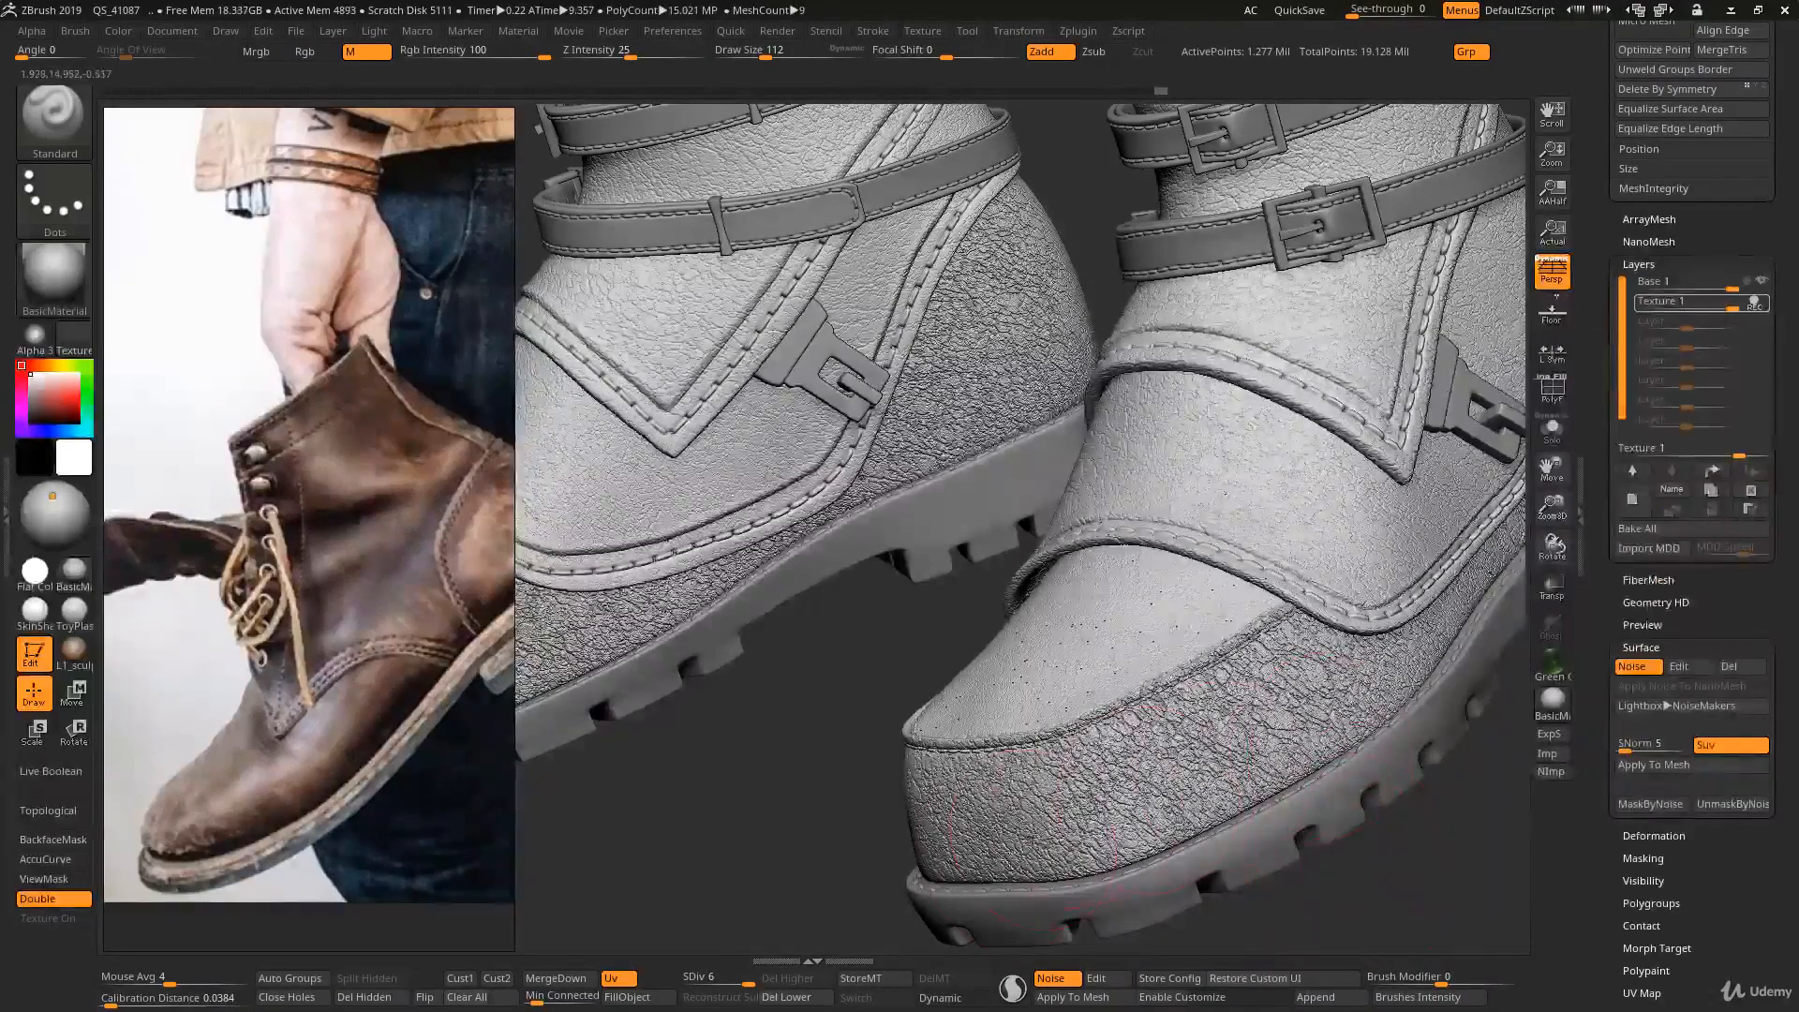
- Store a morph target for the merged bands, compare the boots with the noise off and on, and apply the noise to the mesh
click(860, 977)
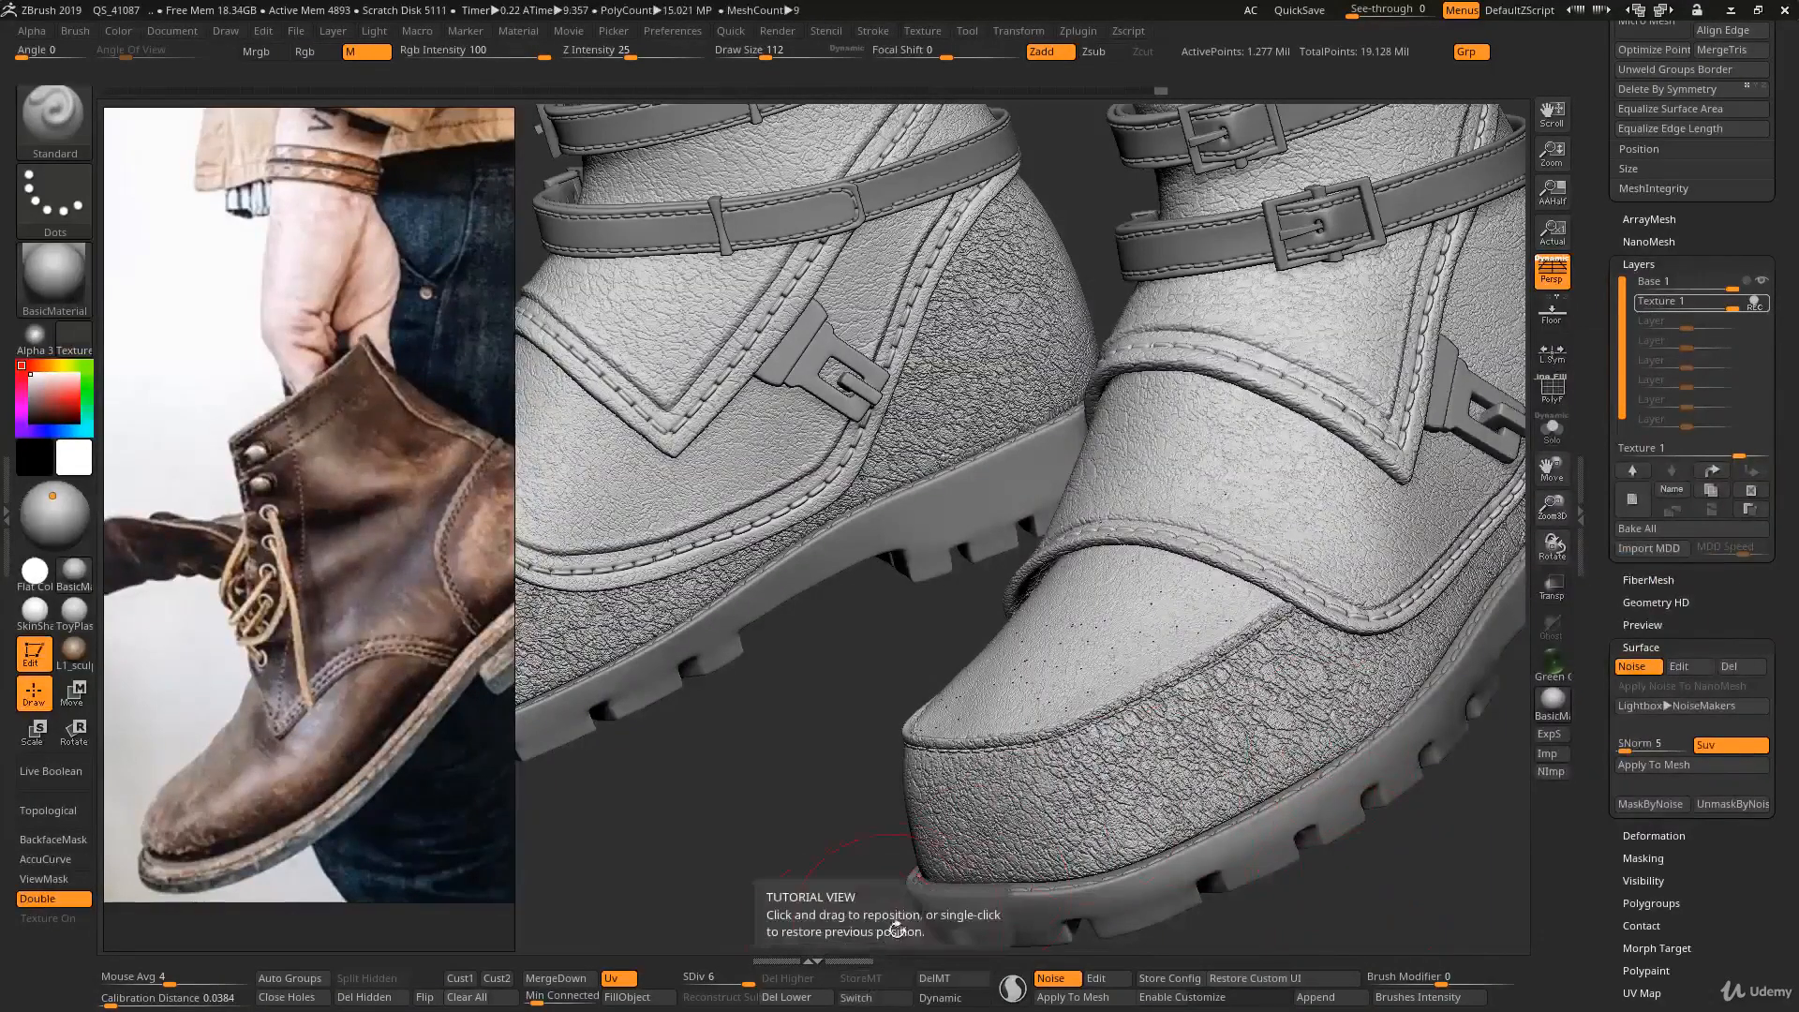
click(1631, 666)
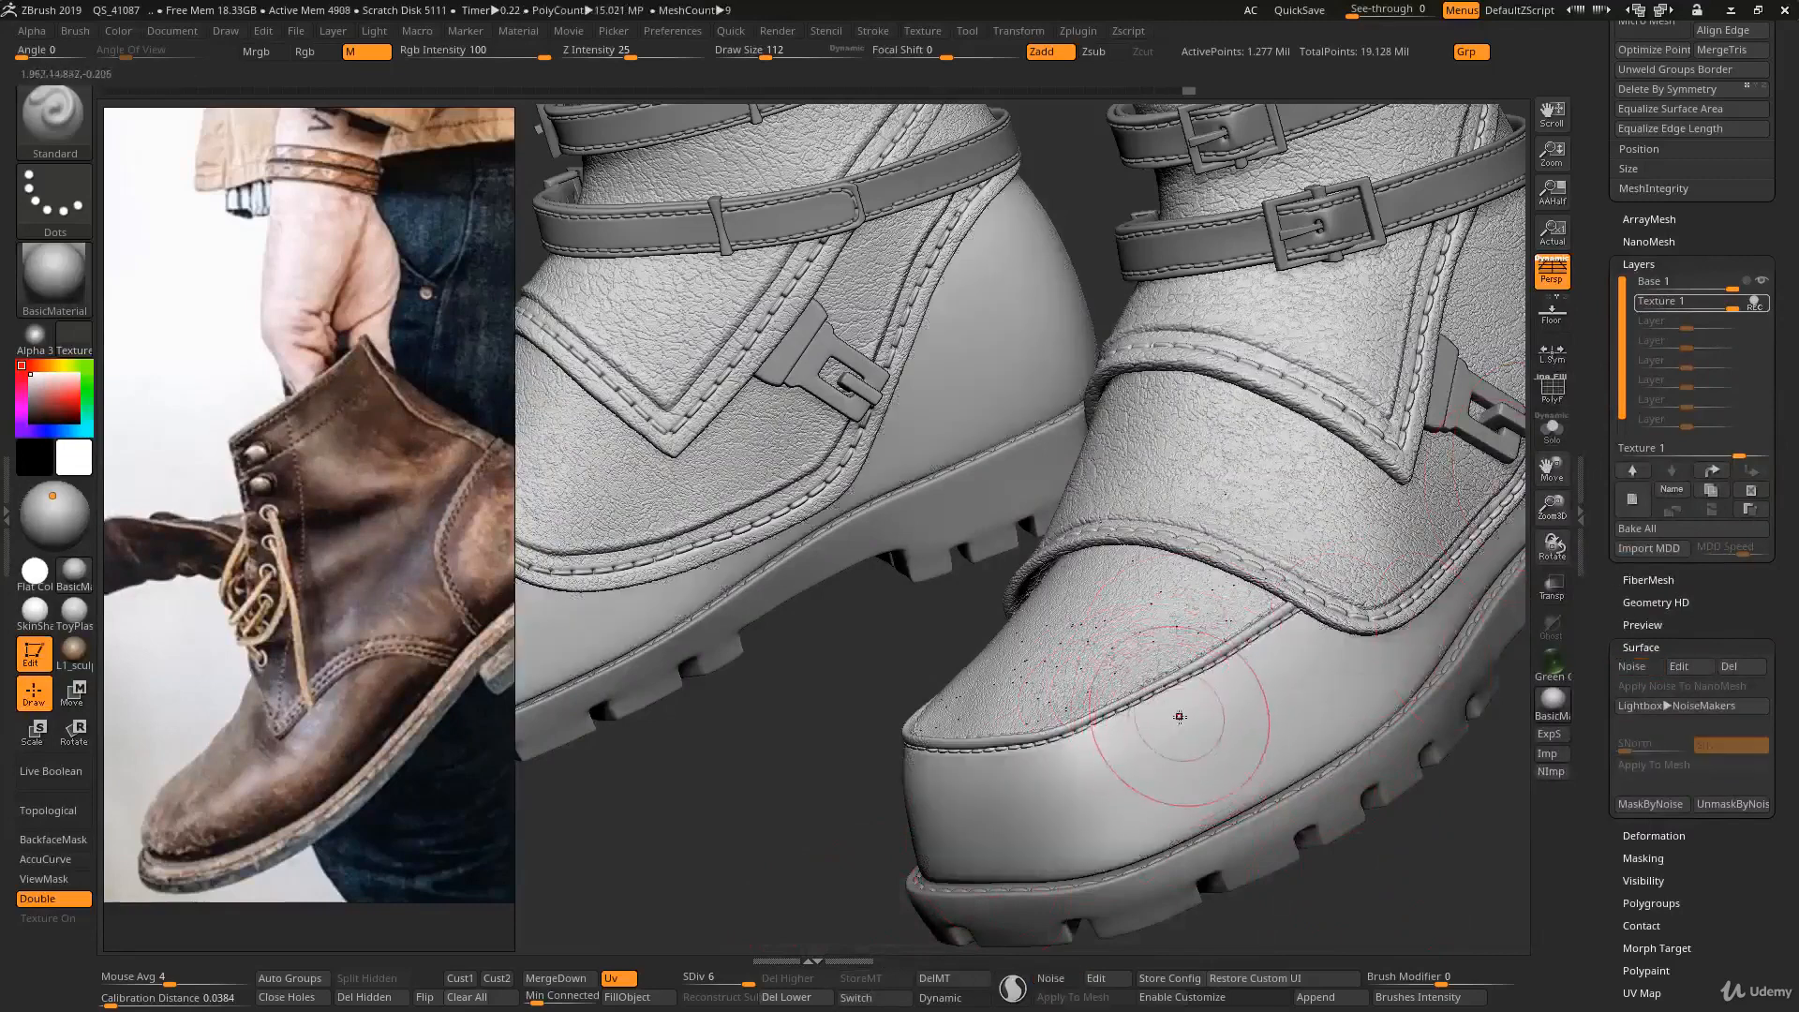
click(1646, 667)
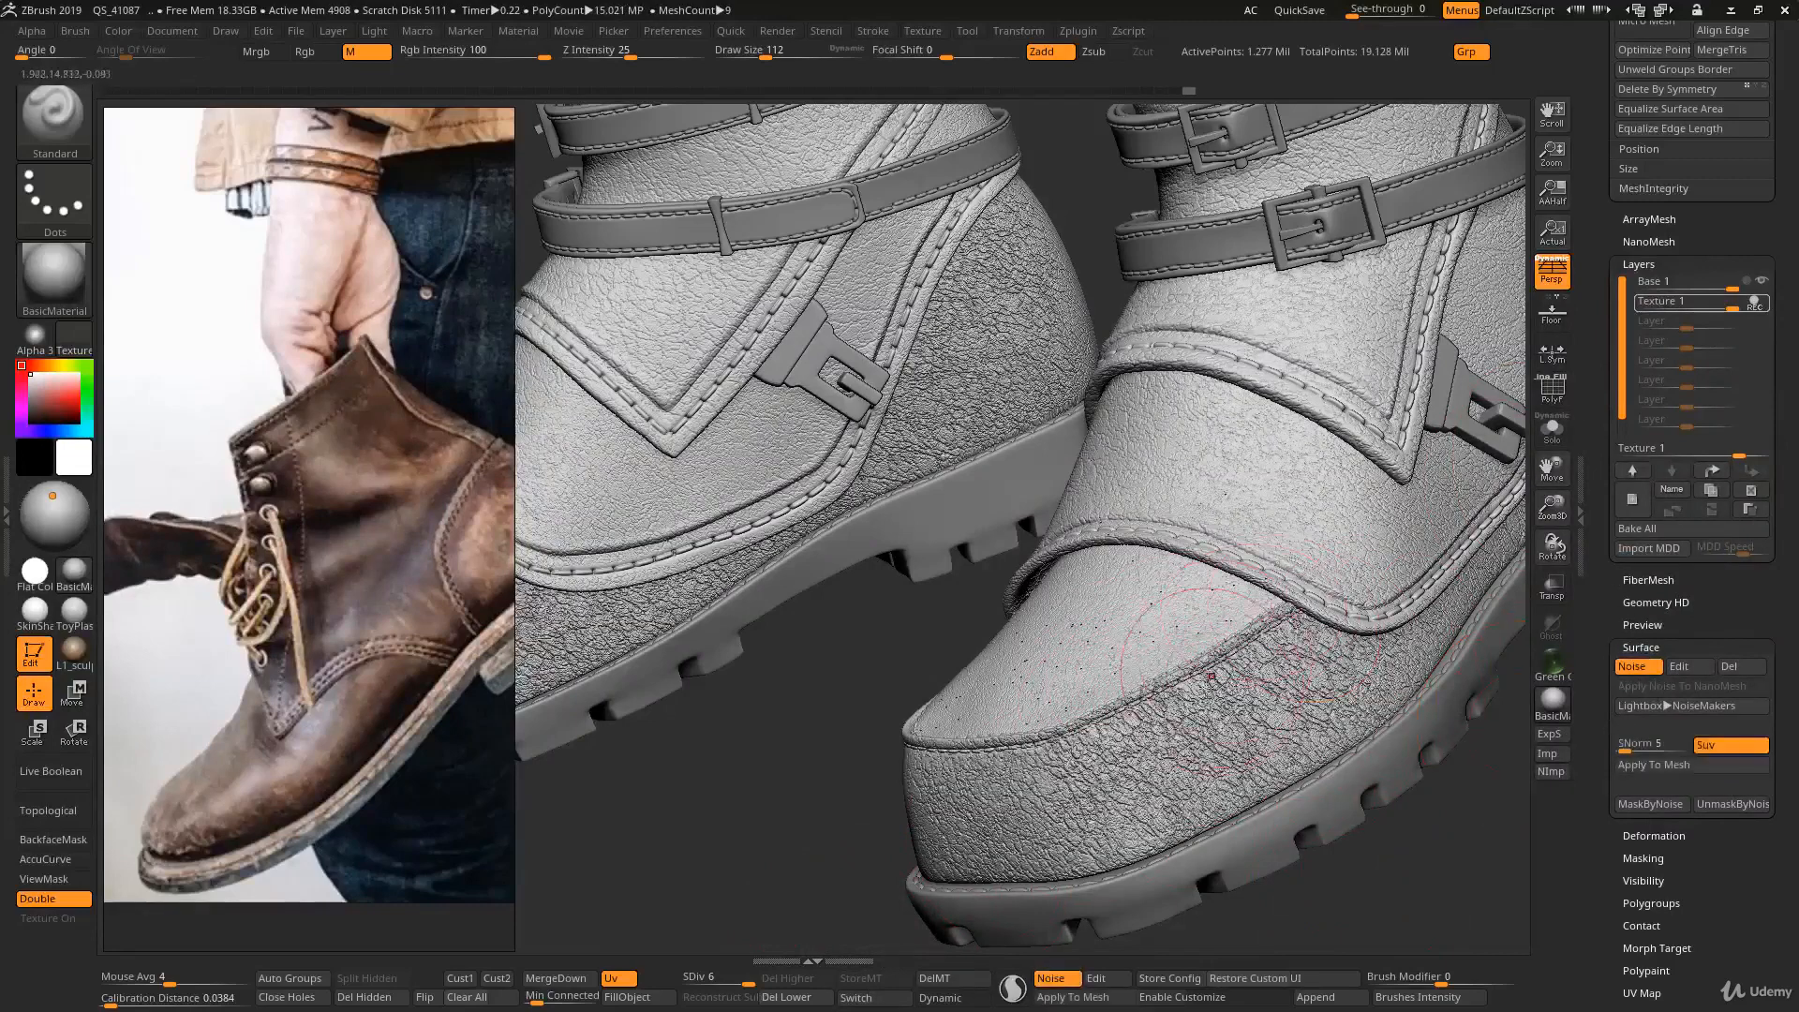
ctrl+right_drag(1222, 615, 1221, 559)
right_drag(1209, 689, 1148, 696)
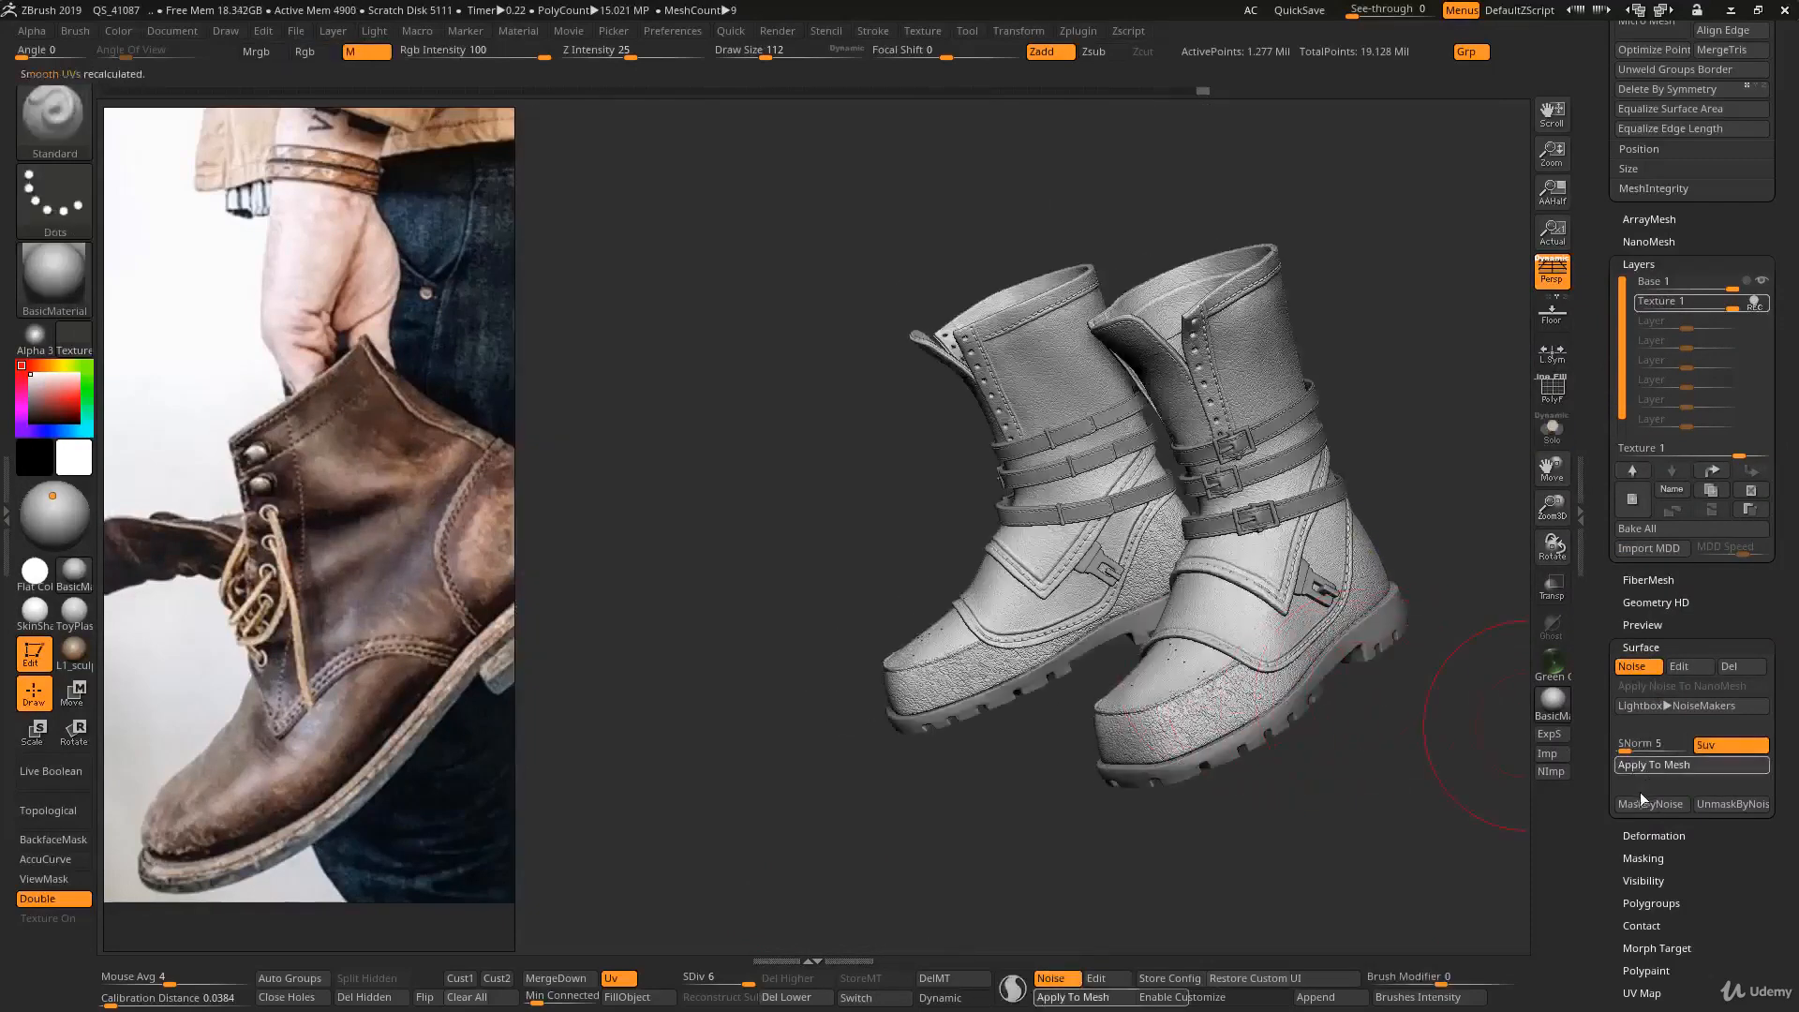
click(1649, 765)
- Isolate the bands and remove the leather texture from the stitches near the curved end with the Morph brush, reducing draw size to 17
mouse_move(1177, 663)
ctrl+right_down()
mouse_move(1181, 727)
mouse_move(1185, 708)
mouse_move(1115, 707)
mouse_move(1160, 740)
mouse_move(1167, 712)
ctrl+right_up()
alt+right_drag(1167, 712, 1144, 672)
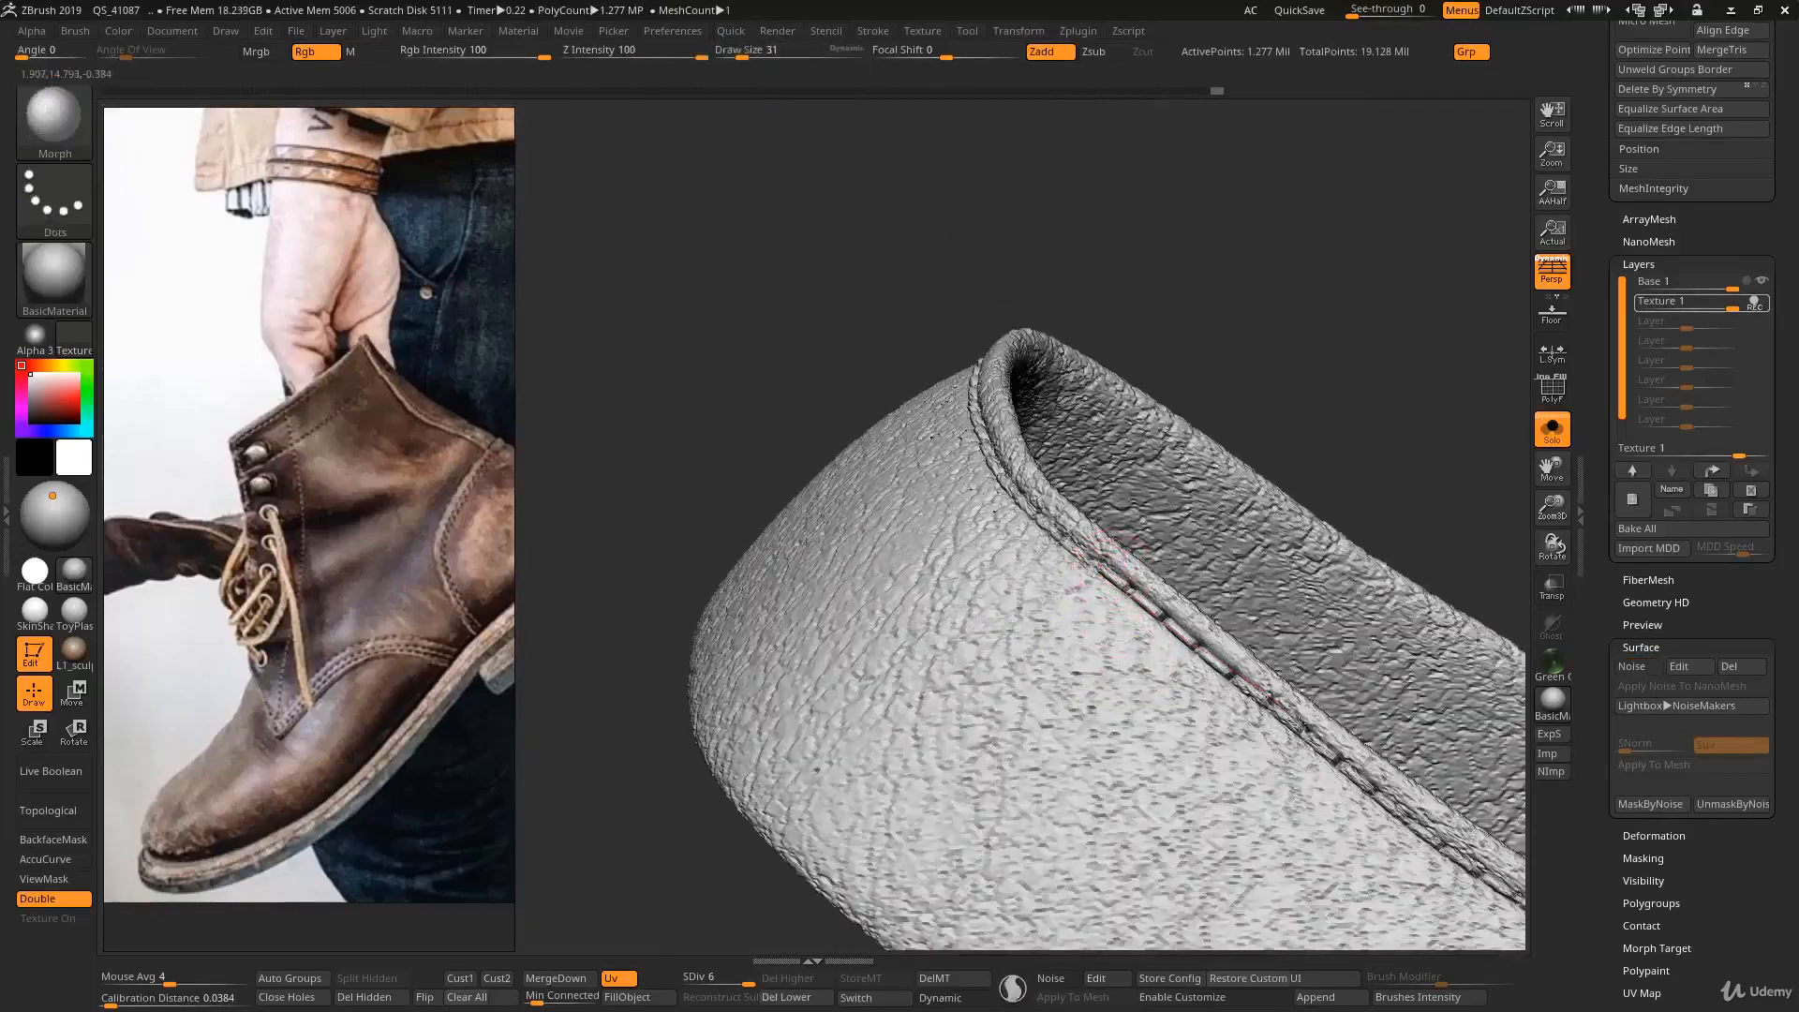
mouse_move(1349, 797)
ctrl+right_down()
mouse_move(1209, 698)
mouse_move(1136, 537)
mouse_move(955, 403)
mouse_move(919, 482)
ctrl+right_up()
key(s)
drag(1021, 541, 870, 392)
key(s)
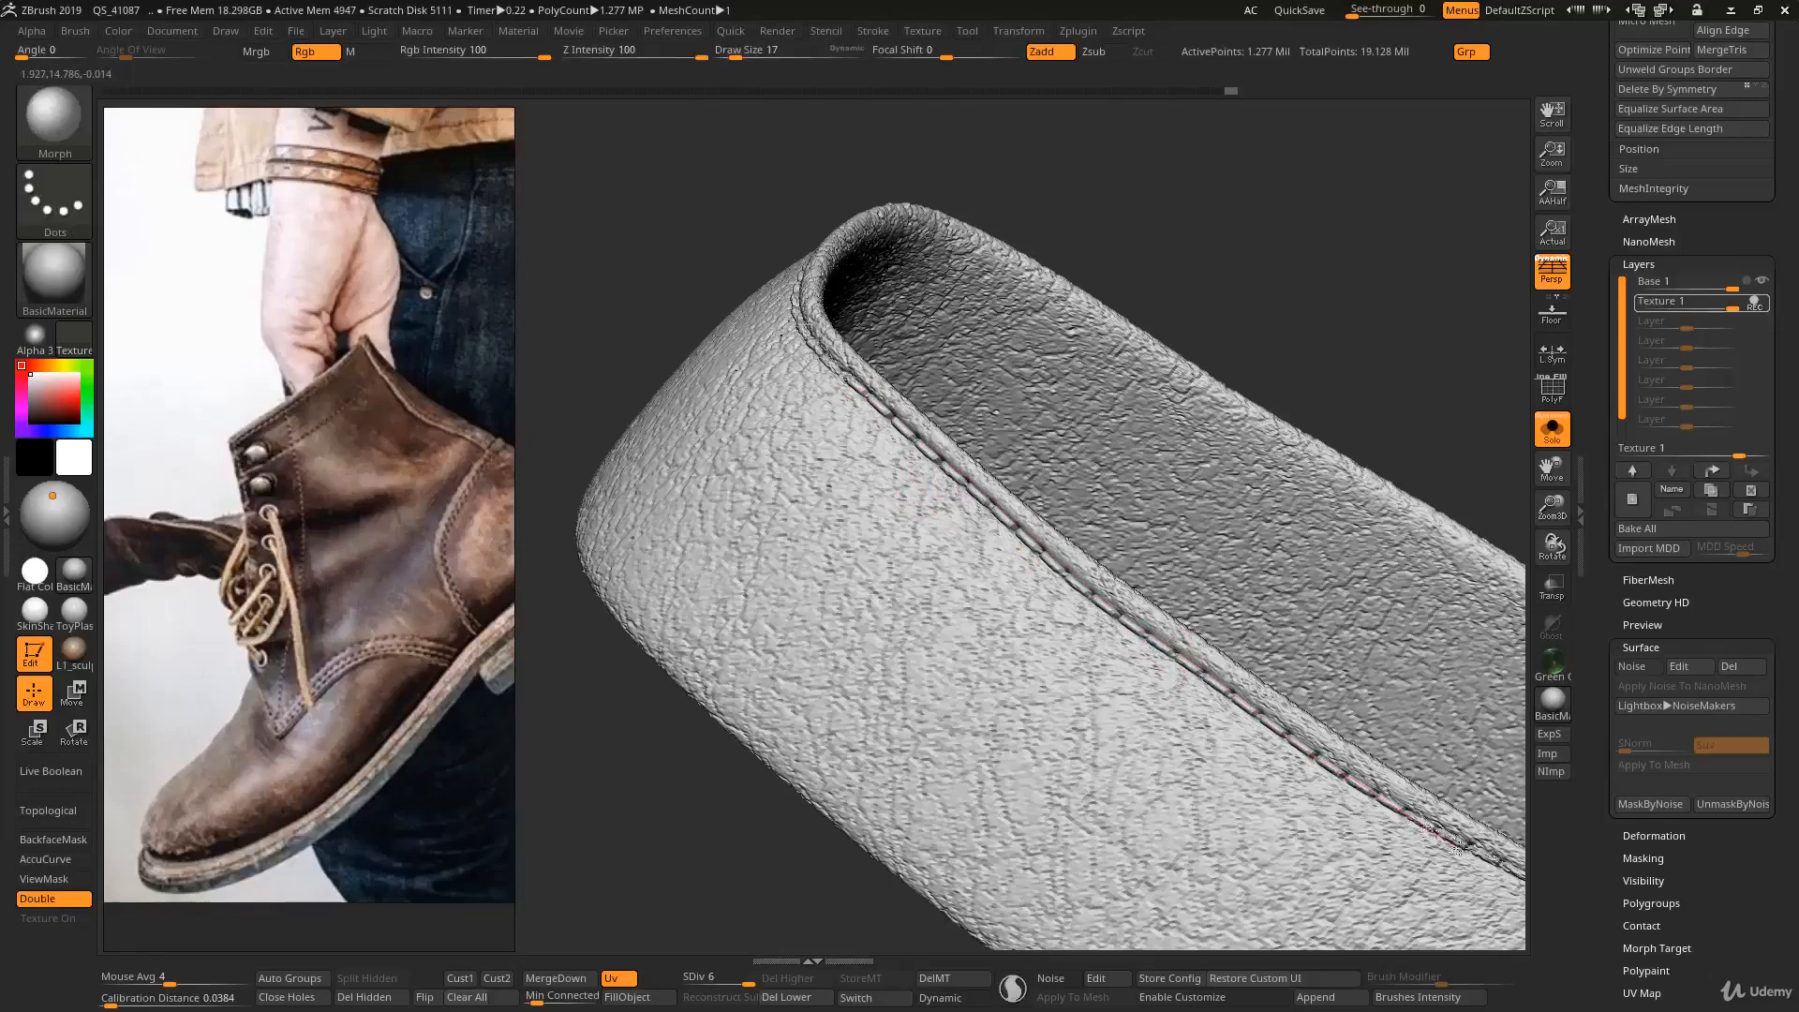
- Continue clearing the leather texture from the stitched seam along the band's long side with the Morph brush
drag(1507, 876, 1519, 883)
alt+right_drag(1242, 791, 856, 614)
alt+right_drag(1143, 808, 1058, 757)
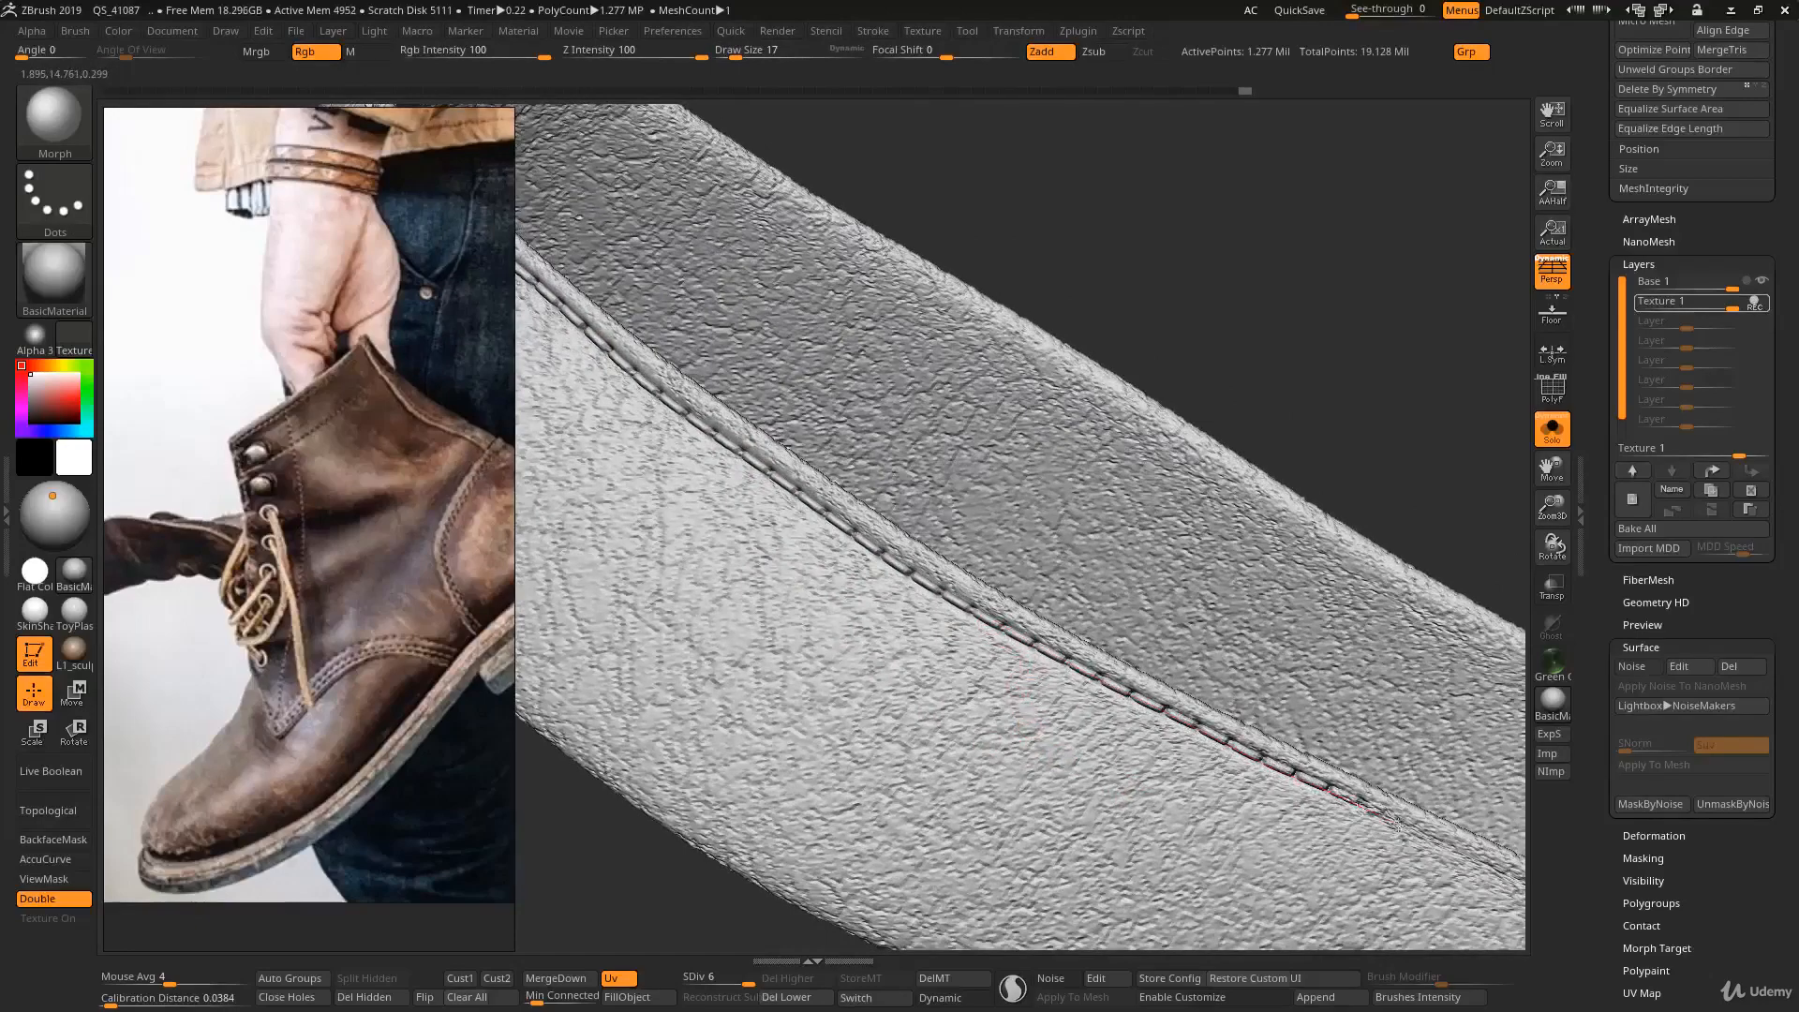
ctrl+right_drag(1215, 792, 1188, 609)
right_drag(1188, 609, 1057, 614)
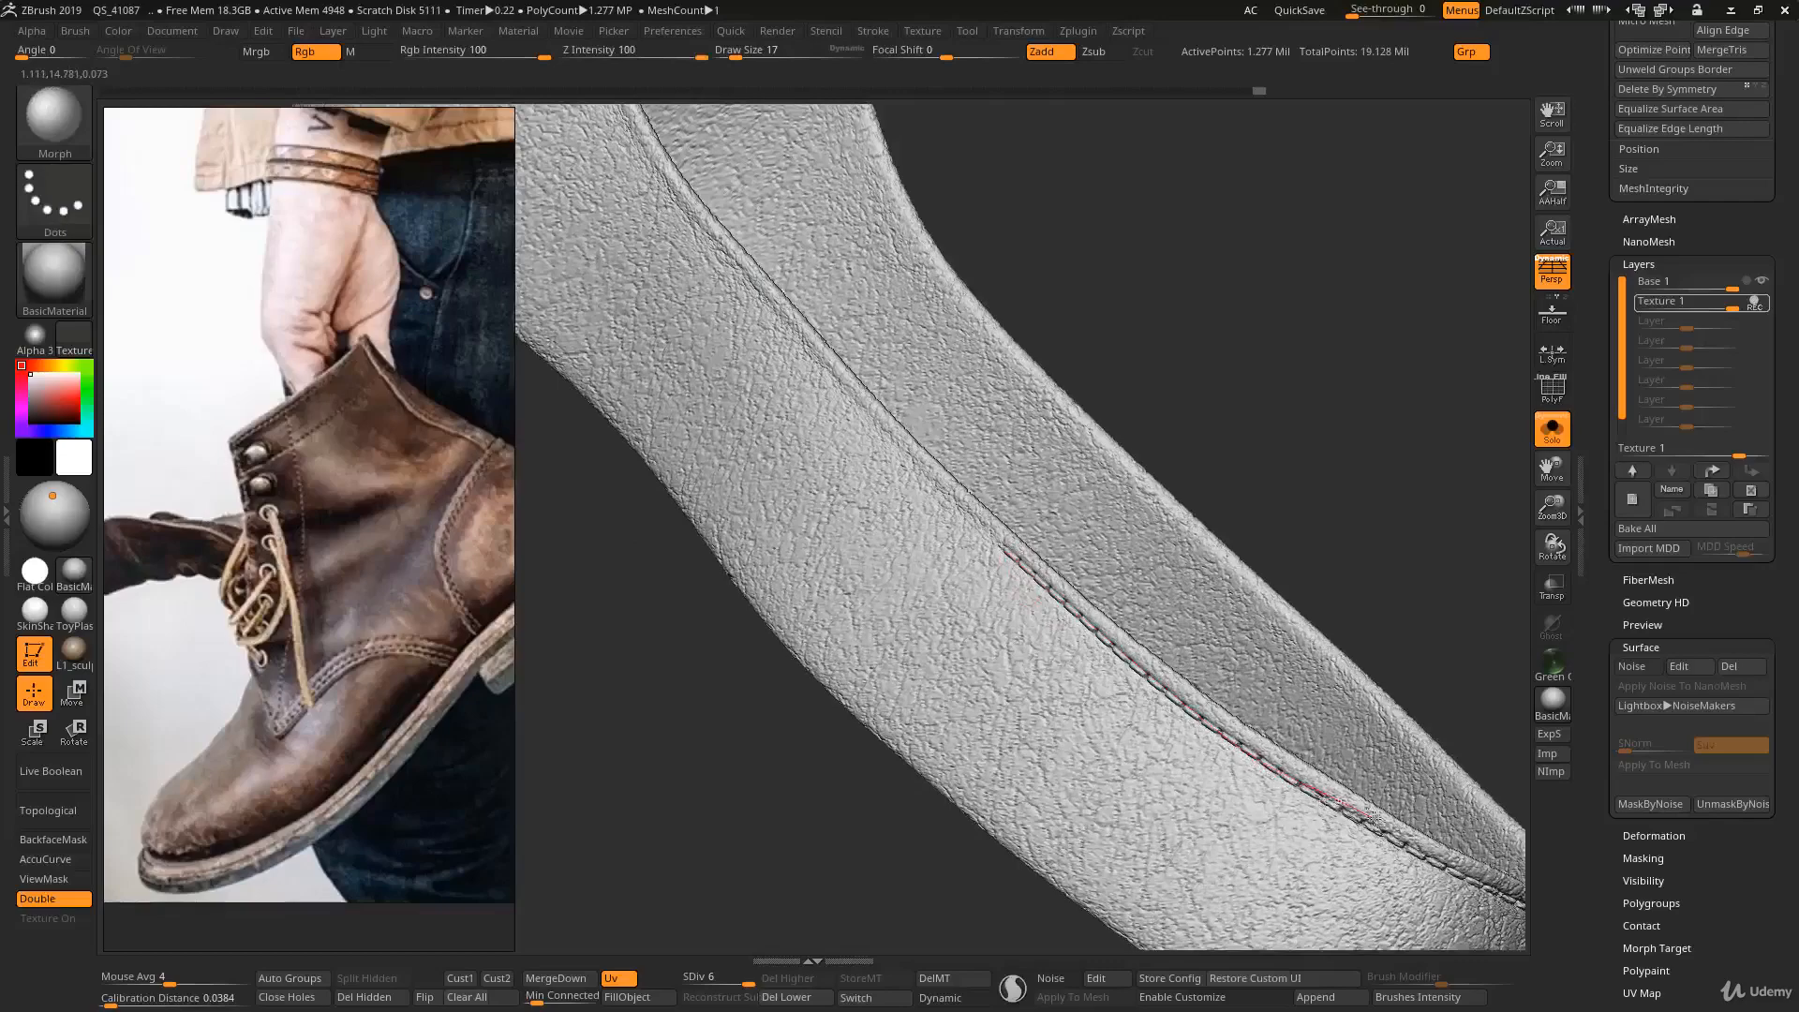
ctrl+right_drag(1192, 836, 1031, 580)
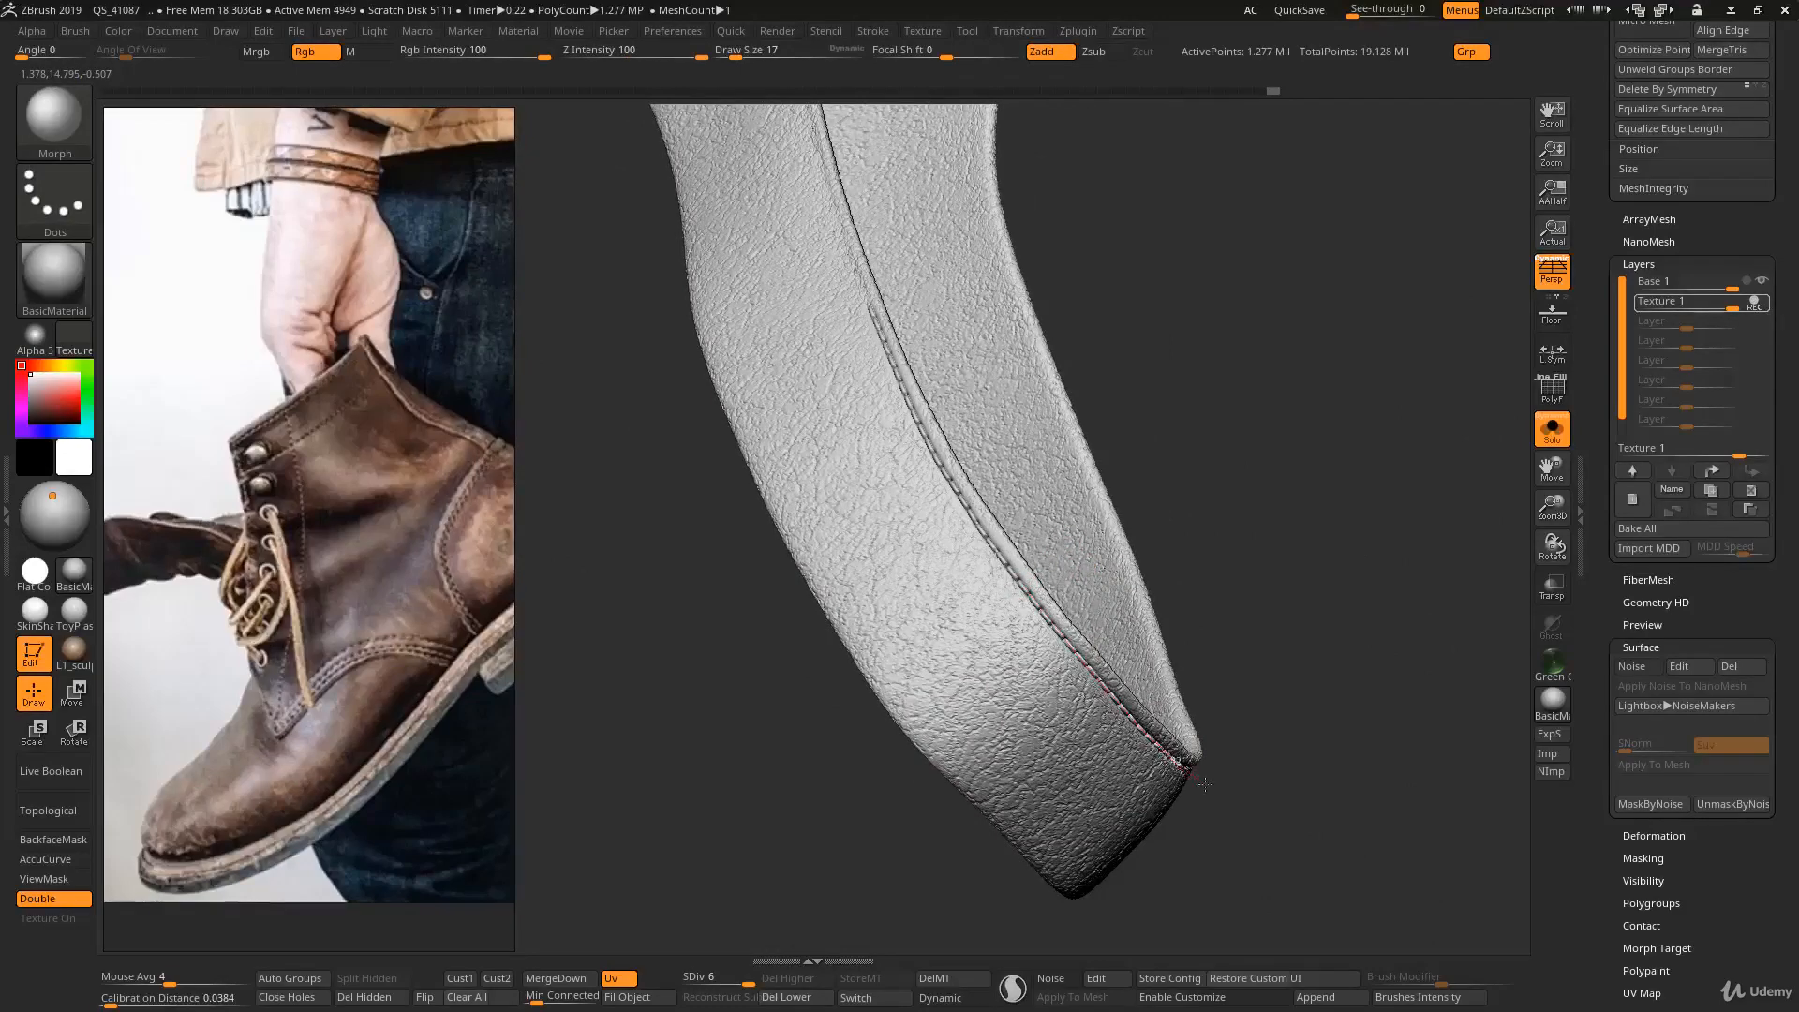
- Clear the remaining stitches around the band's bend with the Morph brush and show the whole boot again
mouse_move(1202, 799)
ctrl+right_down()
mouse_move(1112, 787)
mouse_move(1040, 600)
mouse_move(1033, 652)
mouse_move(1035, 614)
mouse_move(1056, 618)
ctrl+right_up()
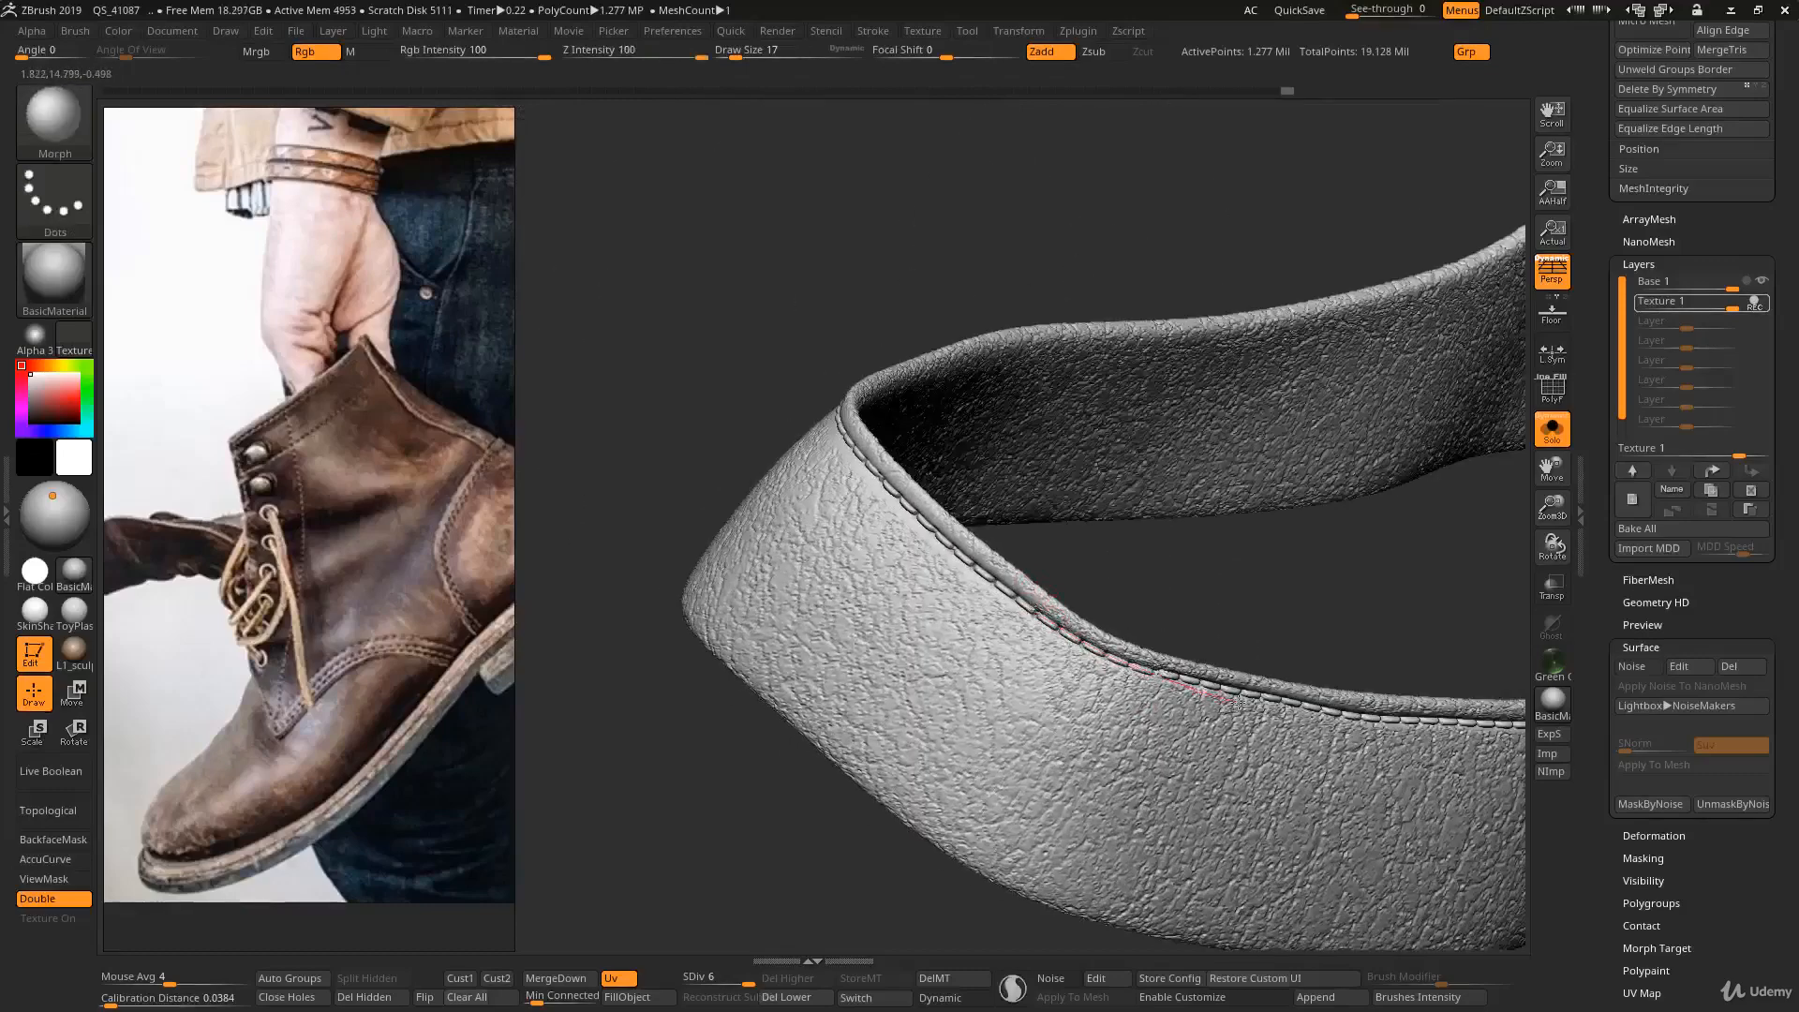
ctrl+right_drag(1245, 688, 1148, 647)
key(s)
right_drag(1148, 647, 1246, 693)
ctrl+right_drag(1246, 694, 1326, 813)
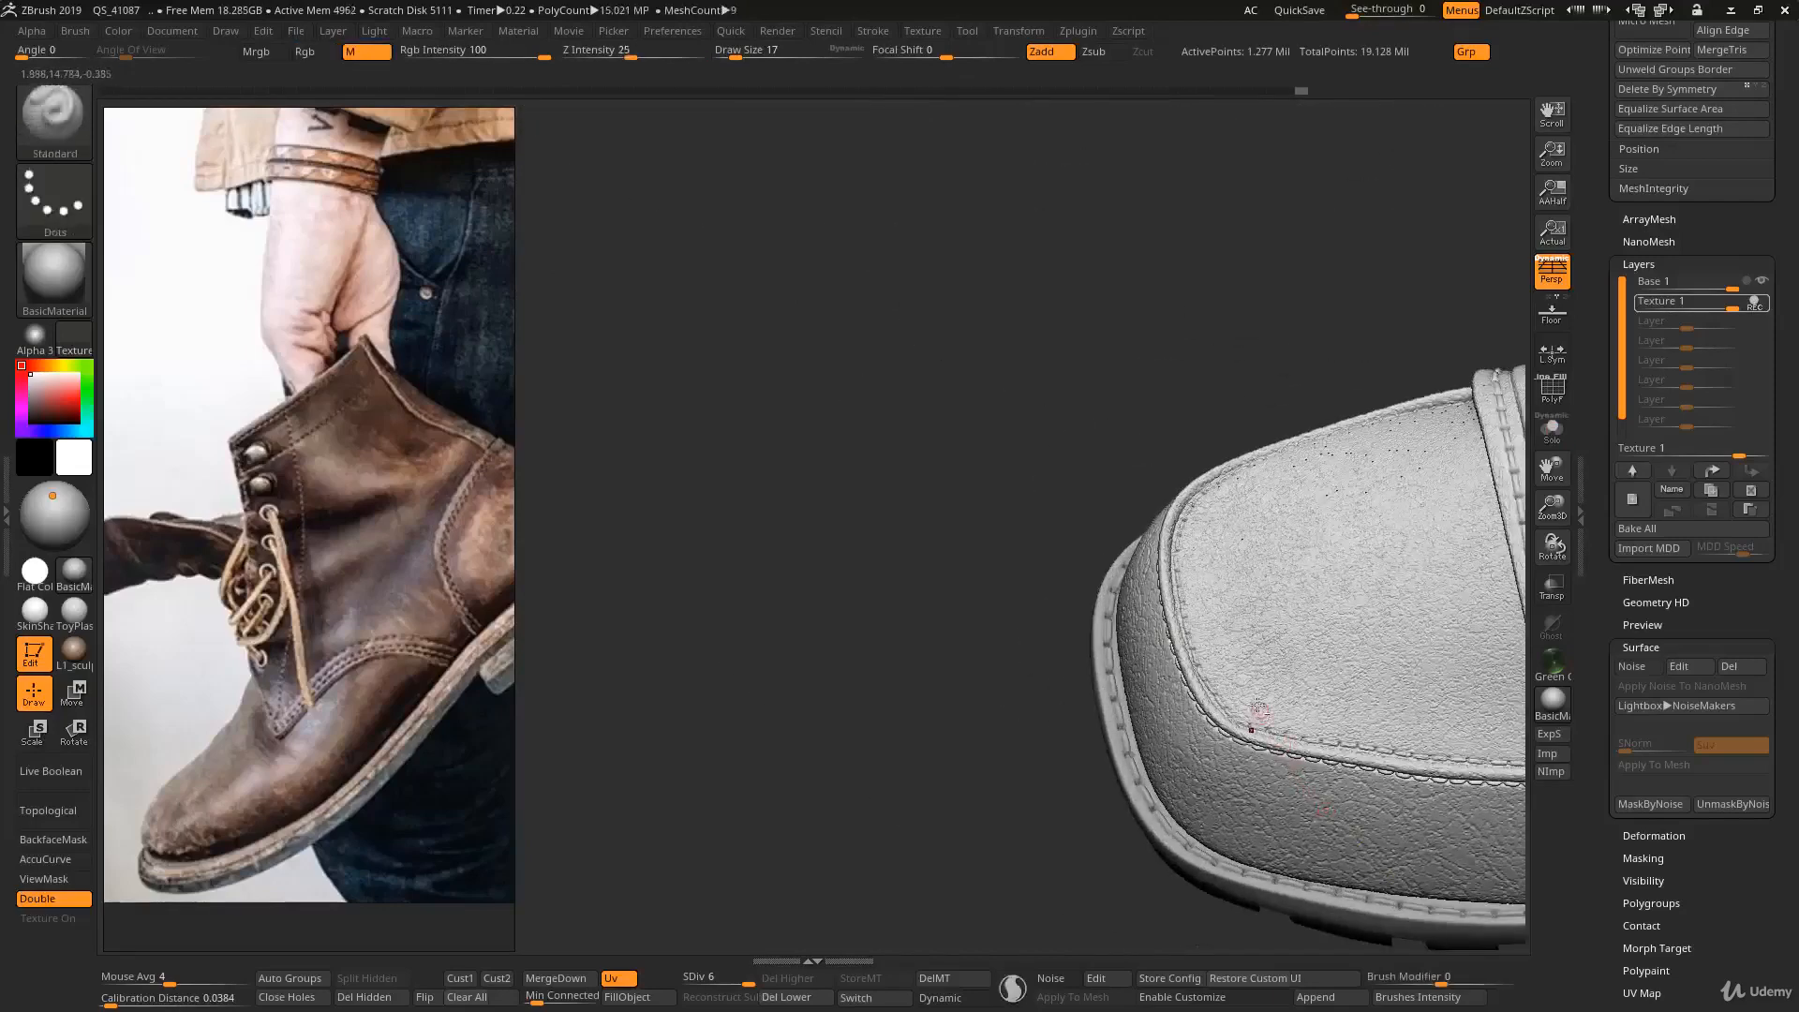
- Select the Body3_2 toe panel SubTool, isolate it, and undo the trial brush stroke on its stitched seam
alt+click(1261, 690)
alt+right_drag(1243, 648, 1202, 602)
key(s)
key(s)
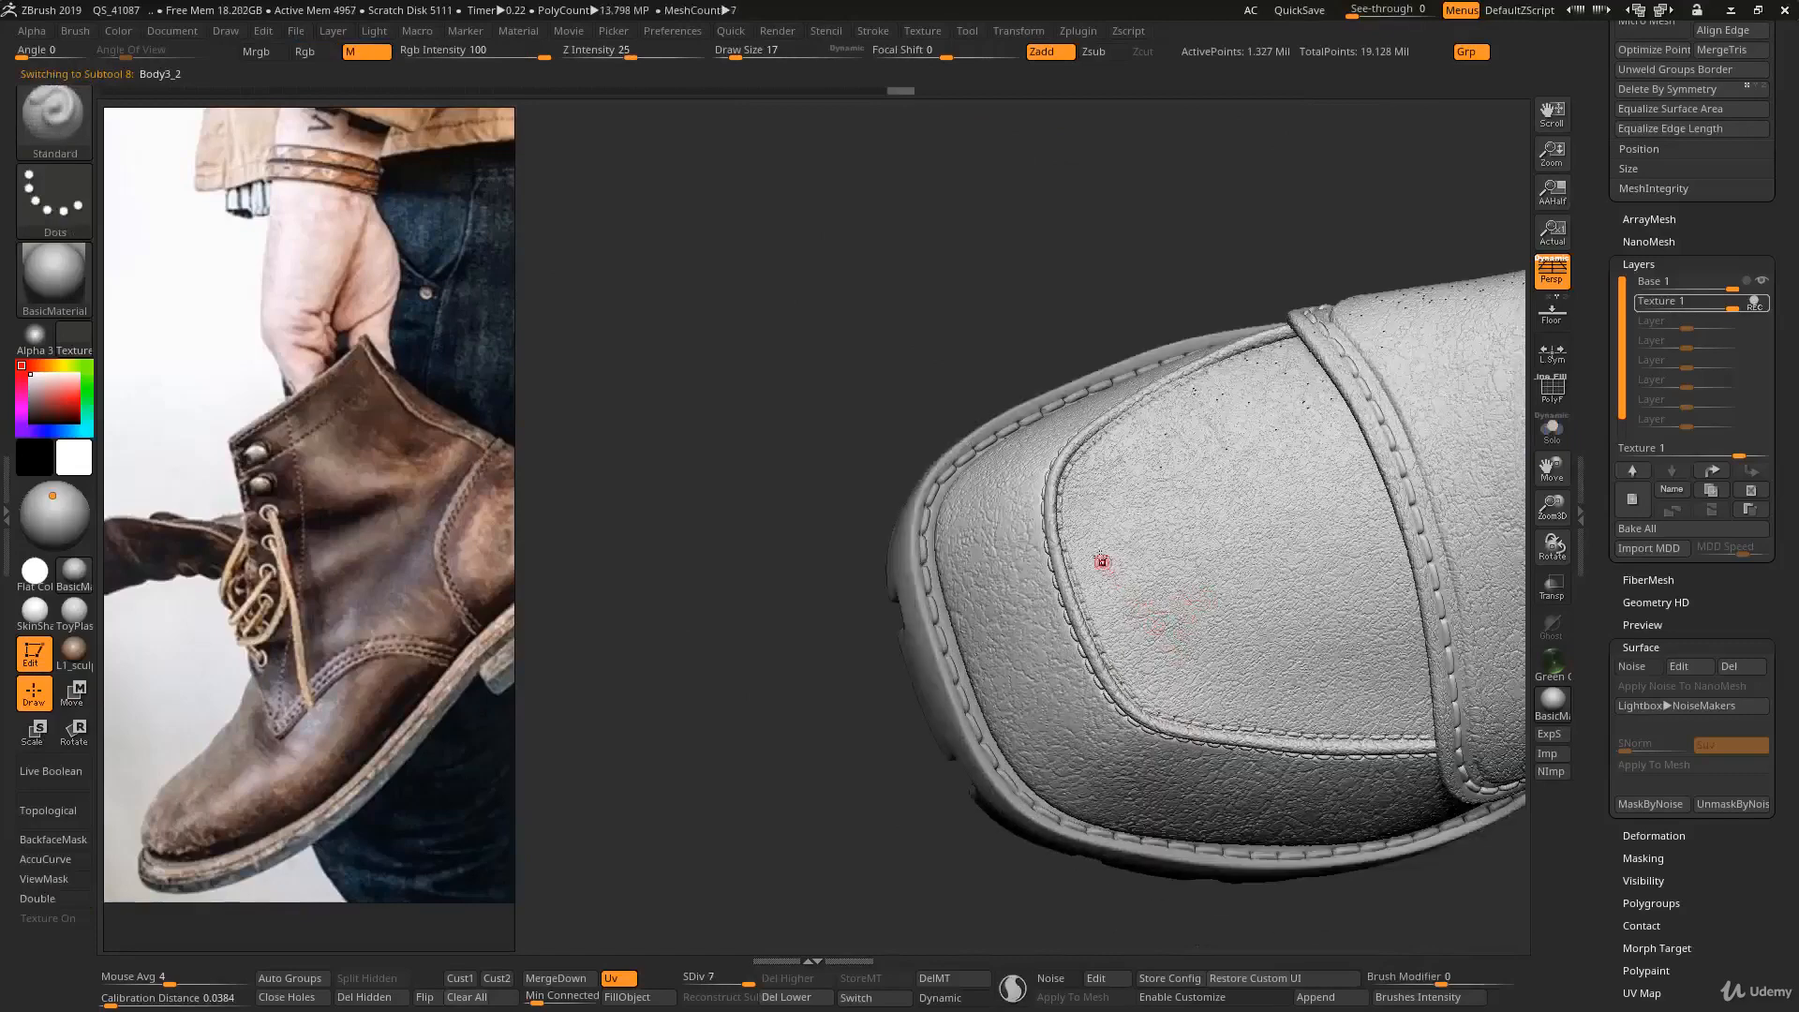
key(s)
ctrl+right_drag(1060, 522, 1166, 707)
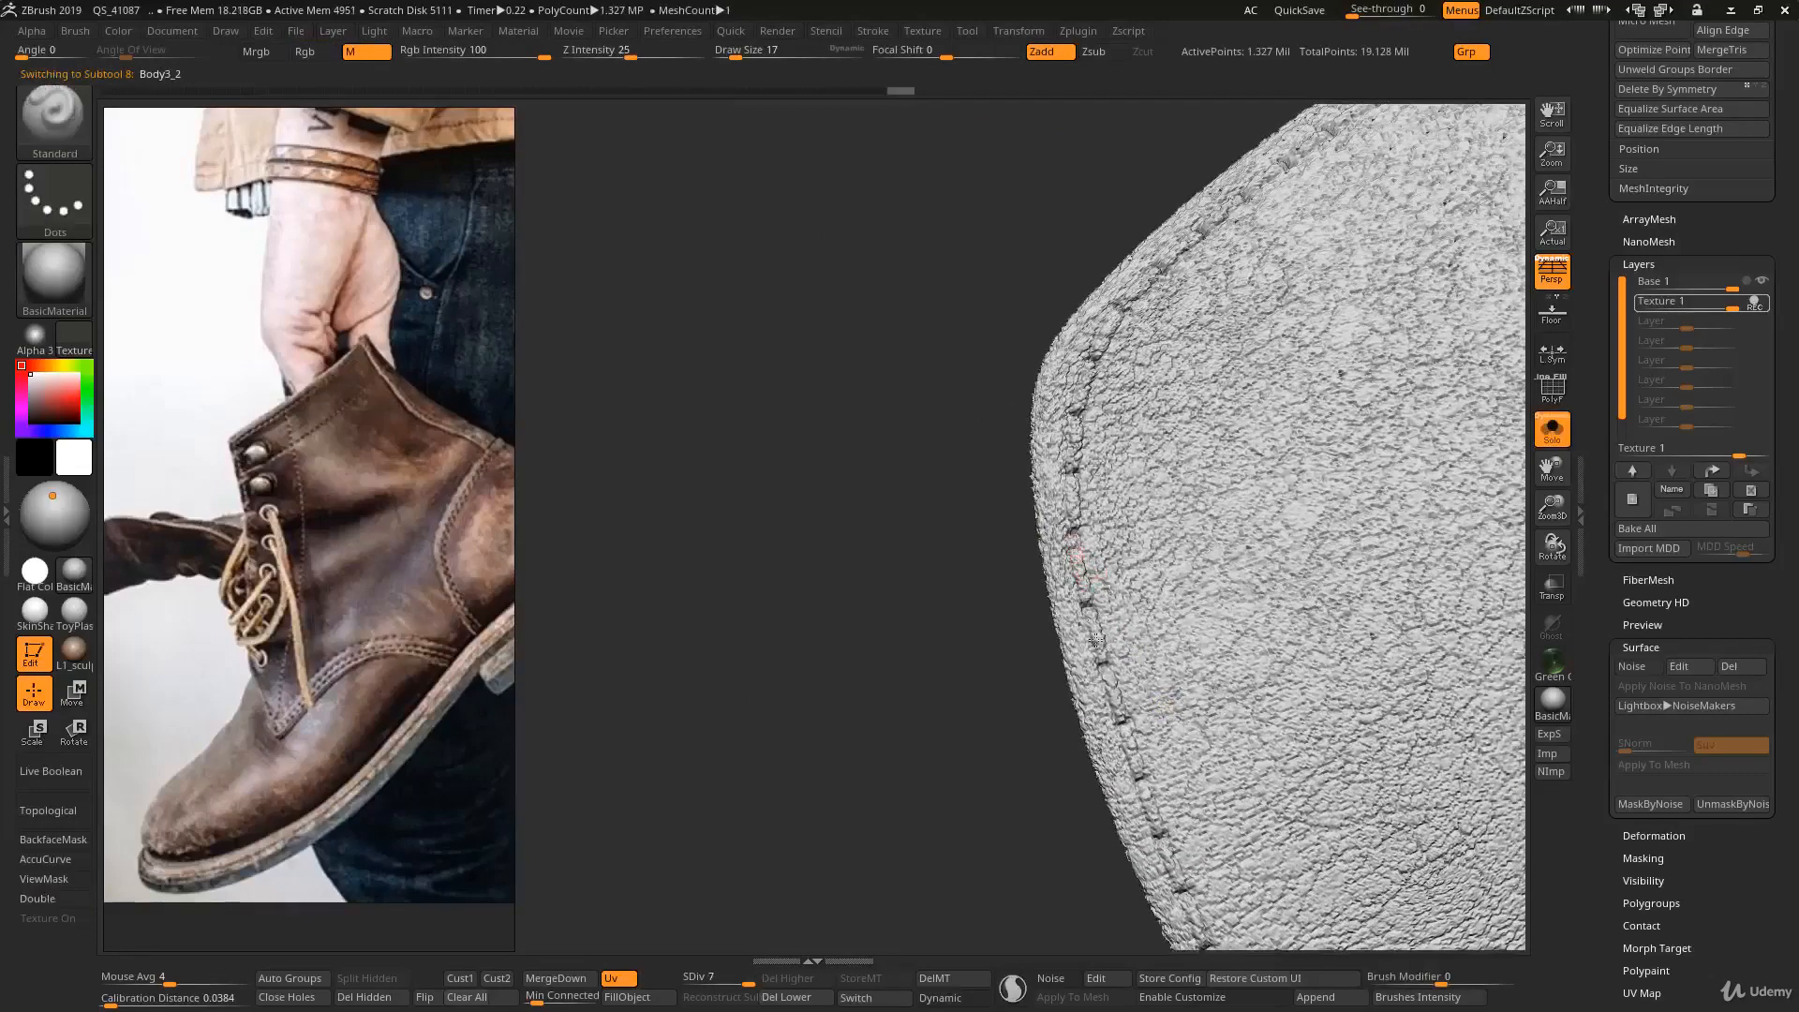
key(s)
drag(1106, 673, 1140, 758)
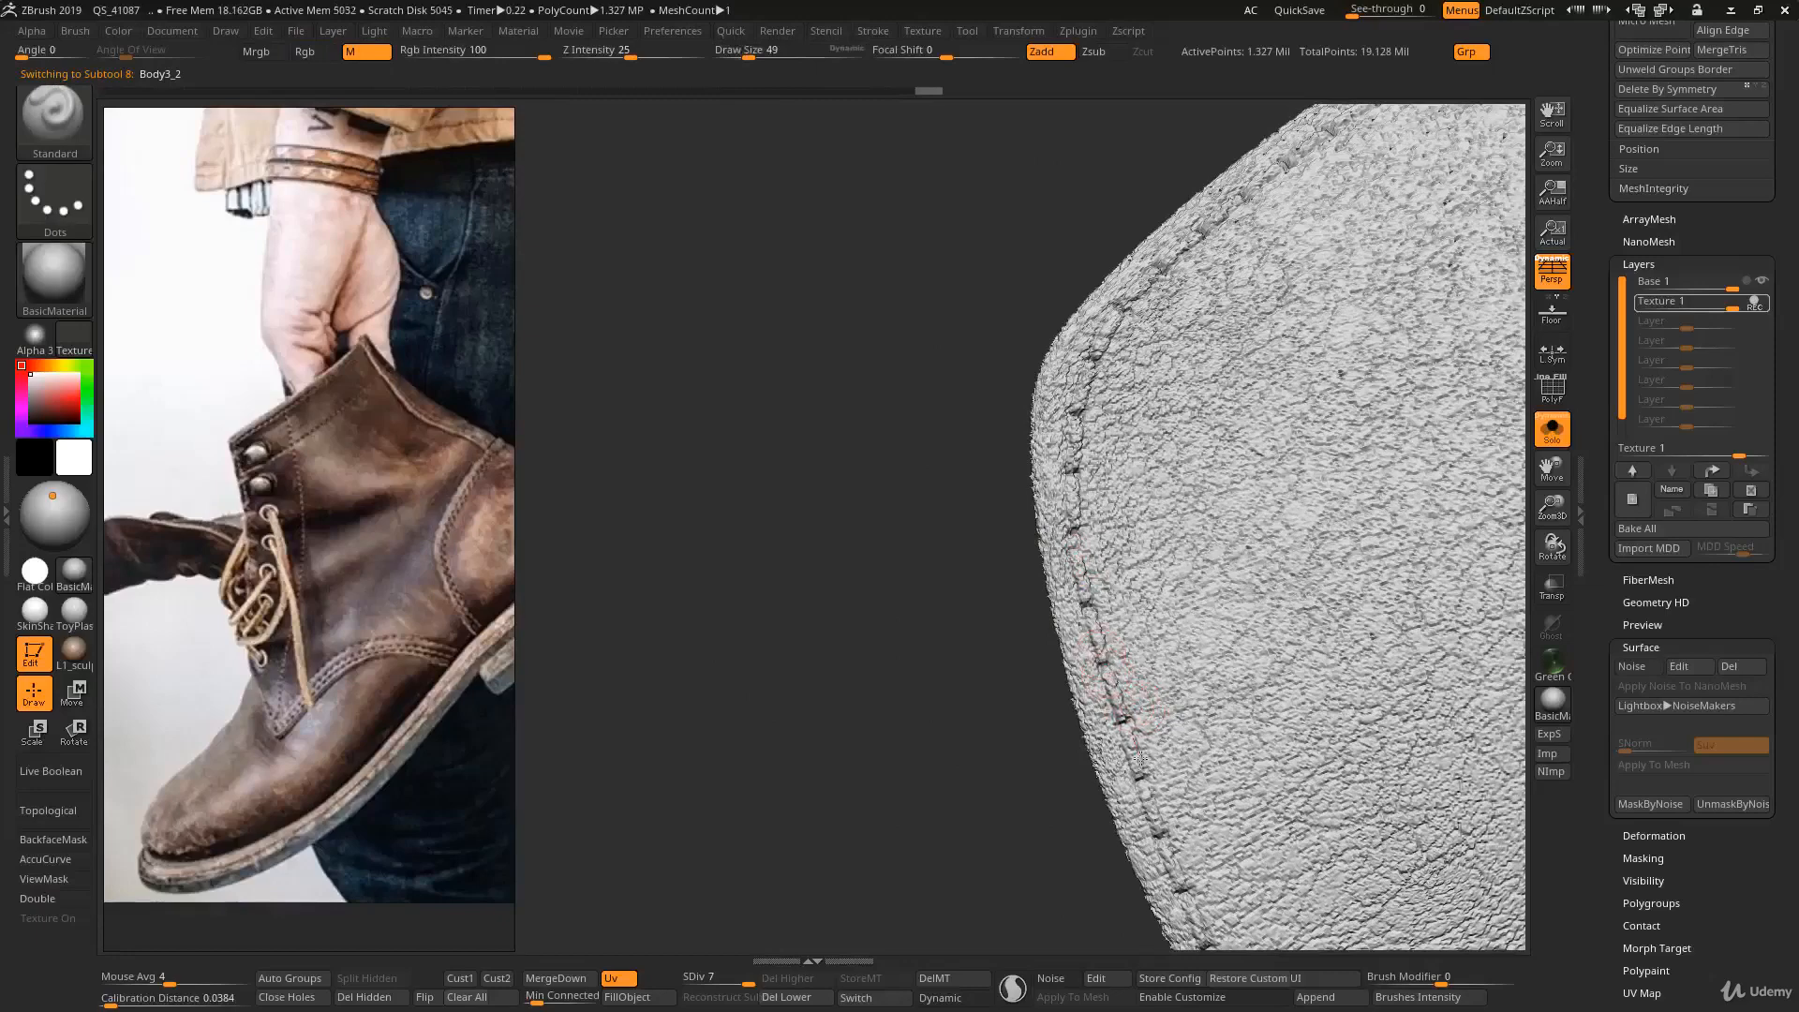
key(ctrl+z)
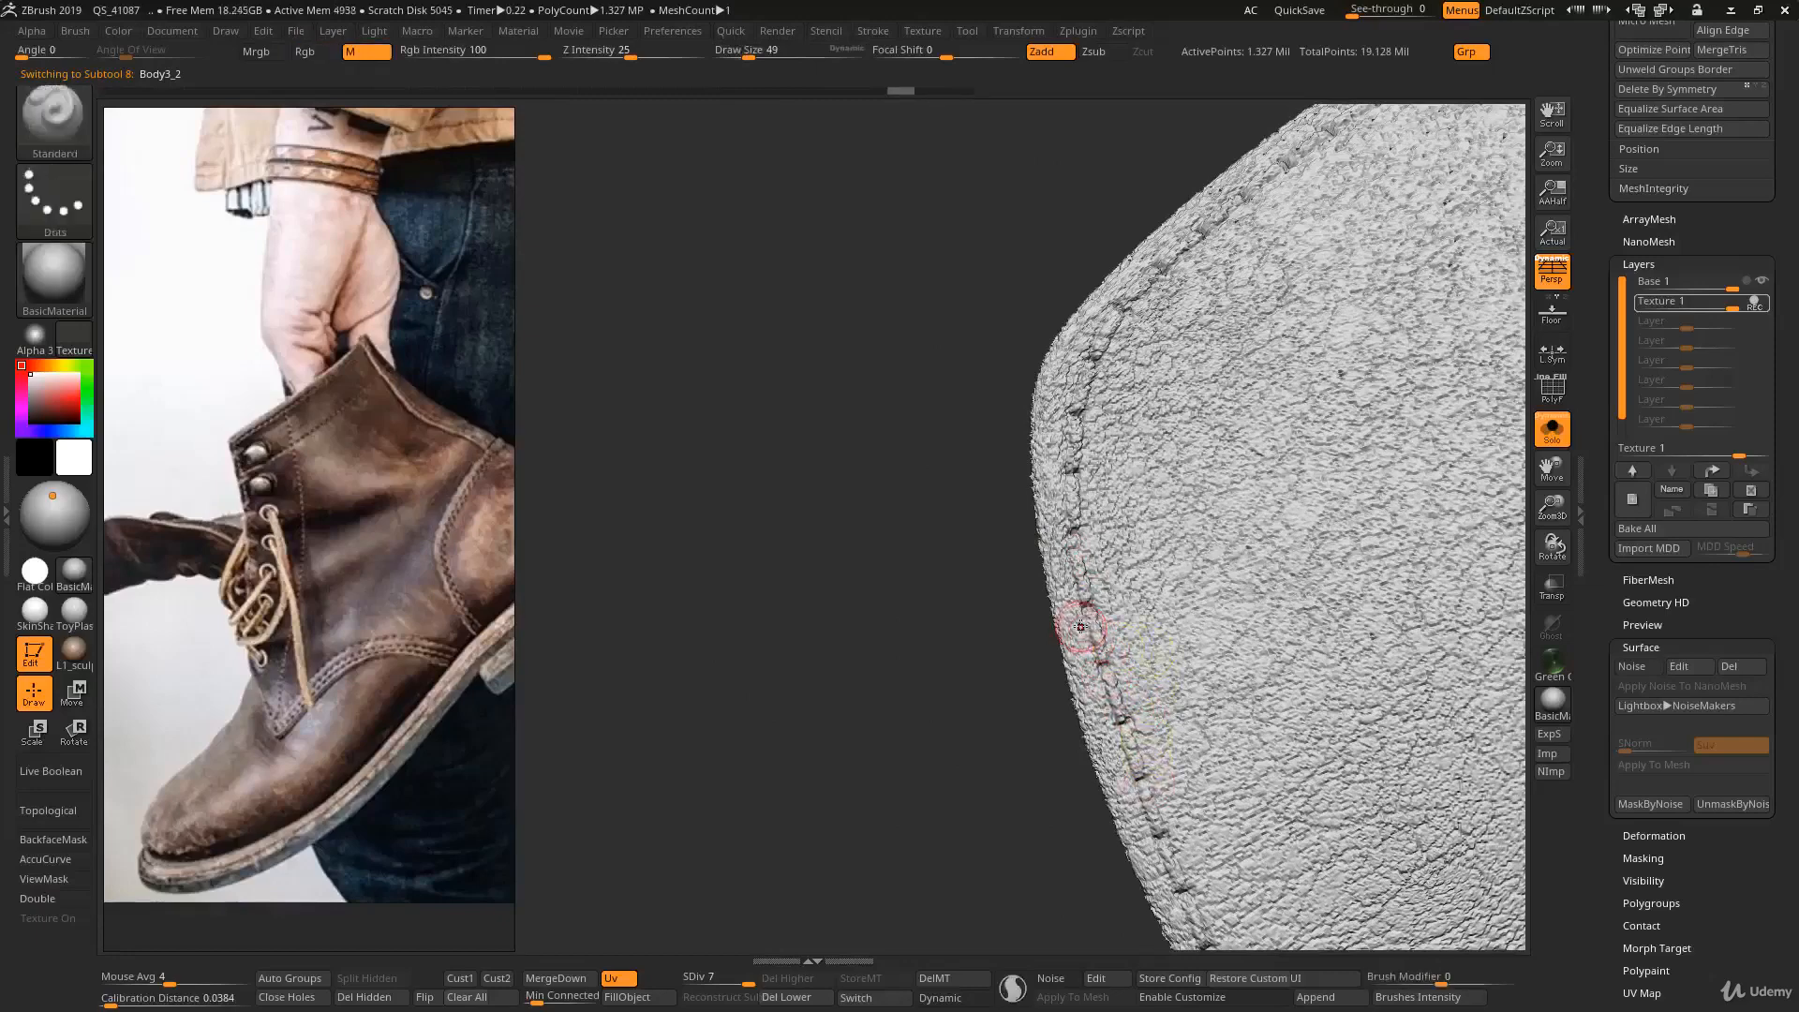
- Remove the leather texture from the stitches along the toe panel's front edge with the Morph brush at draw size 41
key(s)
key(s)
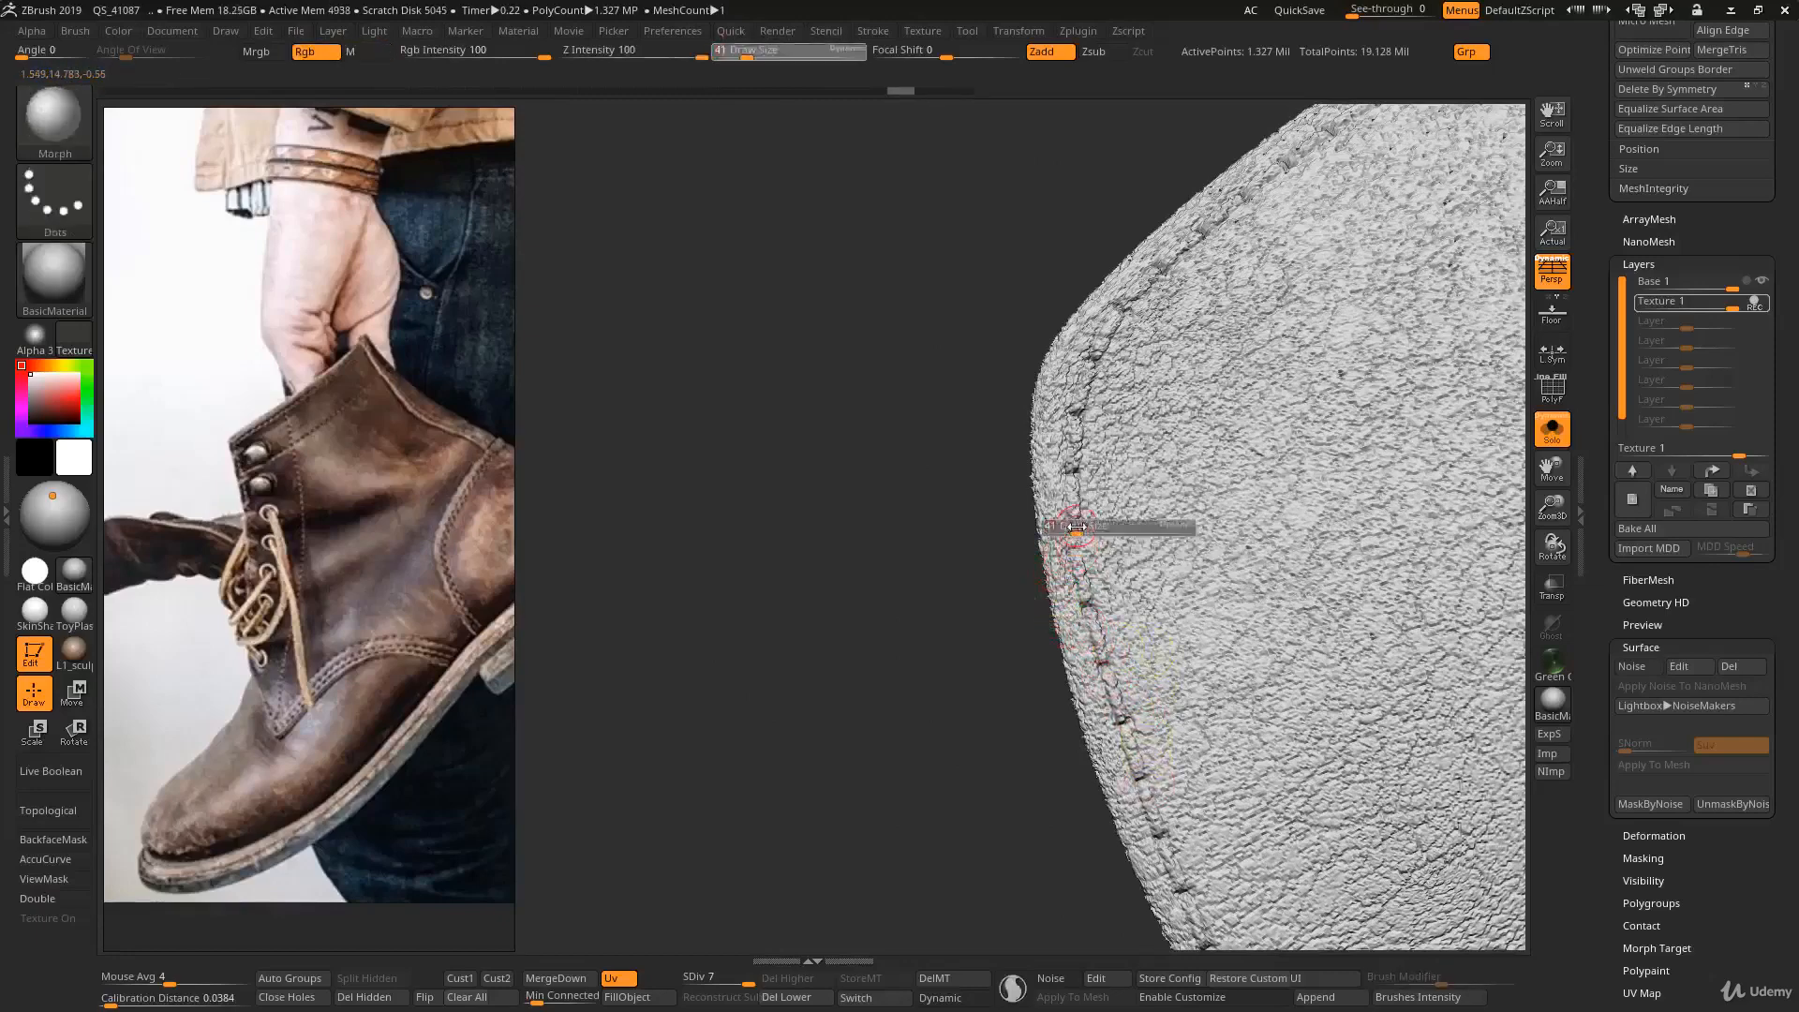
mouse_move(1072, 529)
mouse_down()
mouse_move(1090, 637)
mouse_move(1165, 829)
mouse_up()
mouse_move(1165, 819)
ctrl+right_down()
mouse_move(1158, 722)
mouse_move(1144, 751)
mouse_move(1049, 628)
ctrl+right_up()
drag(1079, 765, 1116, 830)
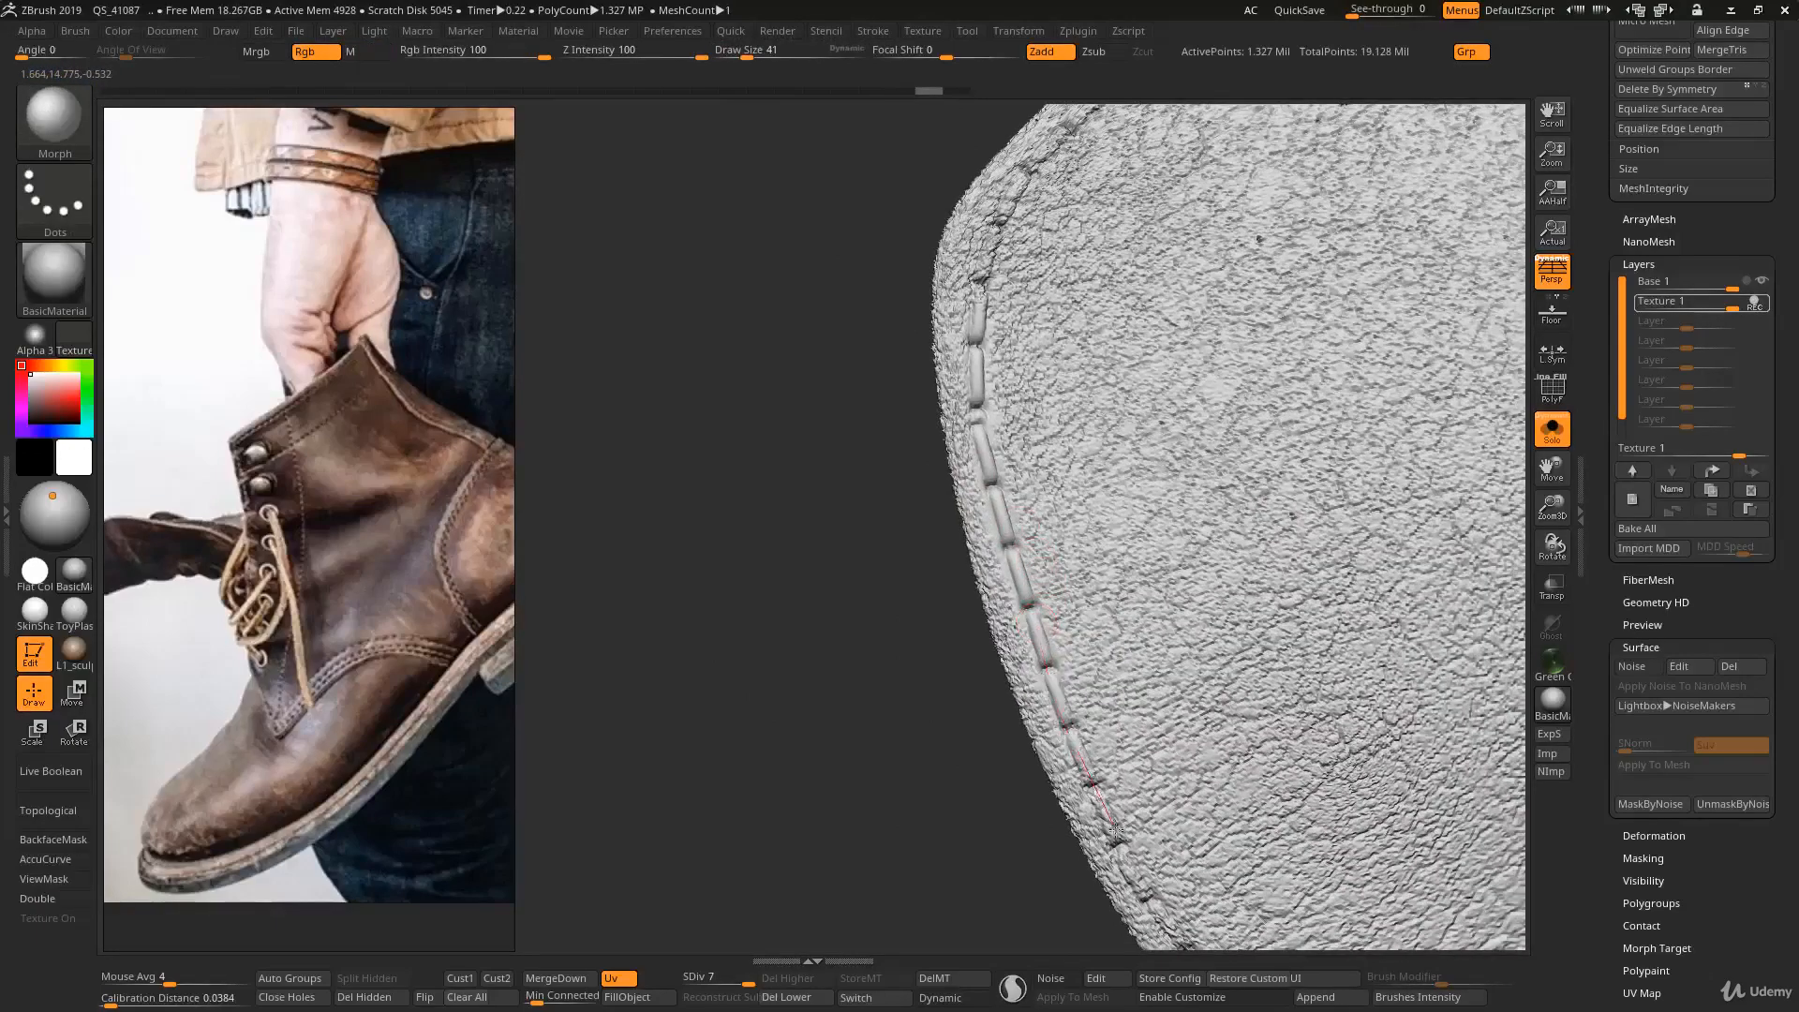
drag(1173, 936, 1177, 943)
- Clear the texture from the stitches around the toe panel's front corner with the Morph brush
ctrl+right_drag(1093, 756, 1078, 609)
ctrl+right_drag(1078, 609, 1111, 755)
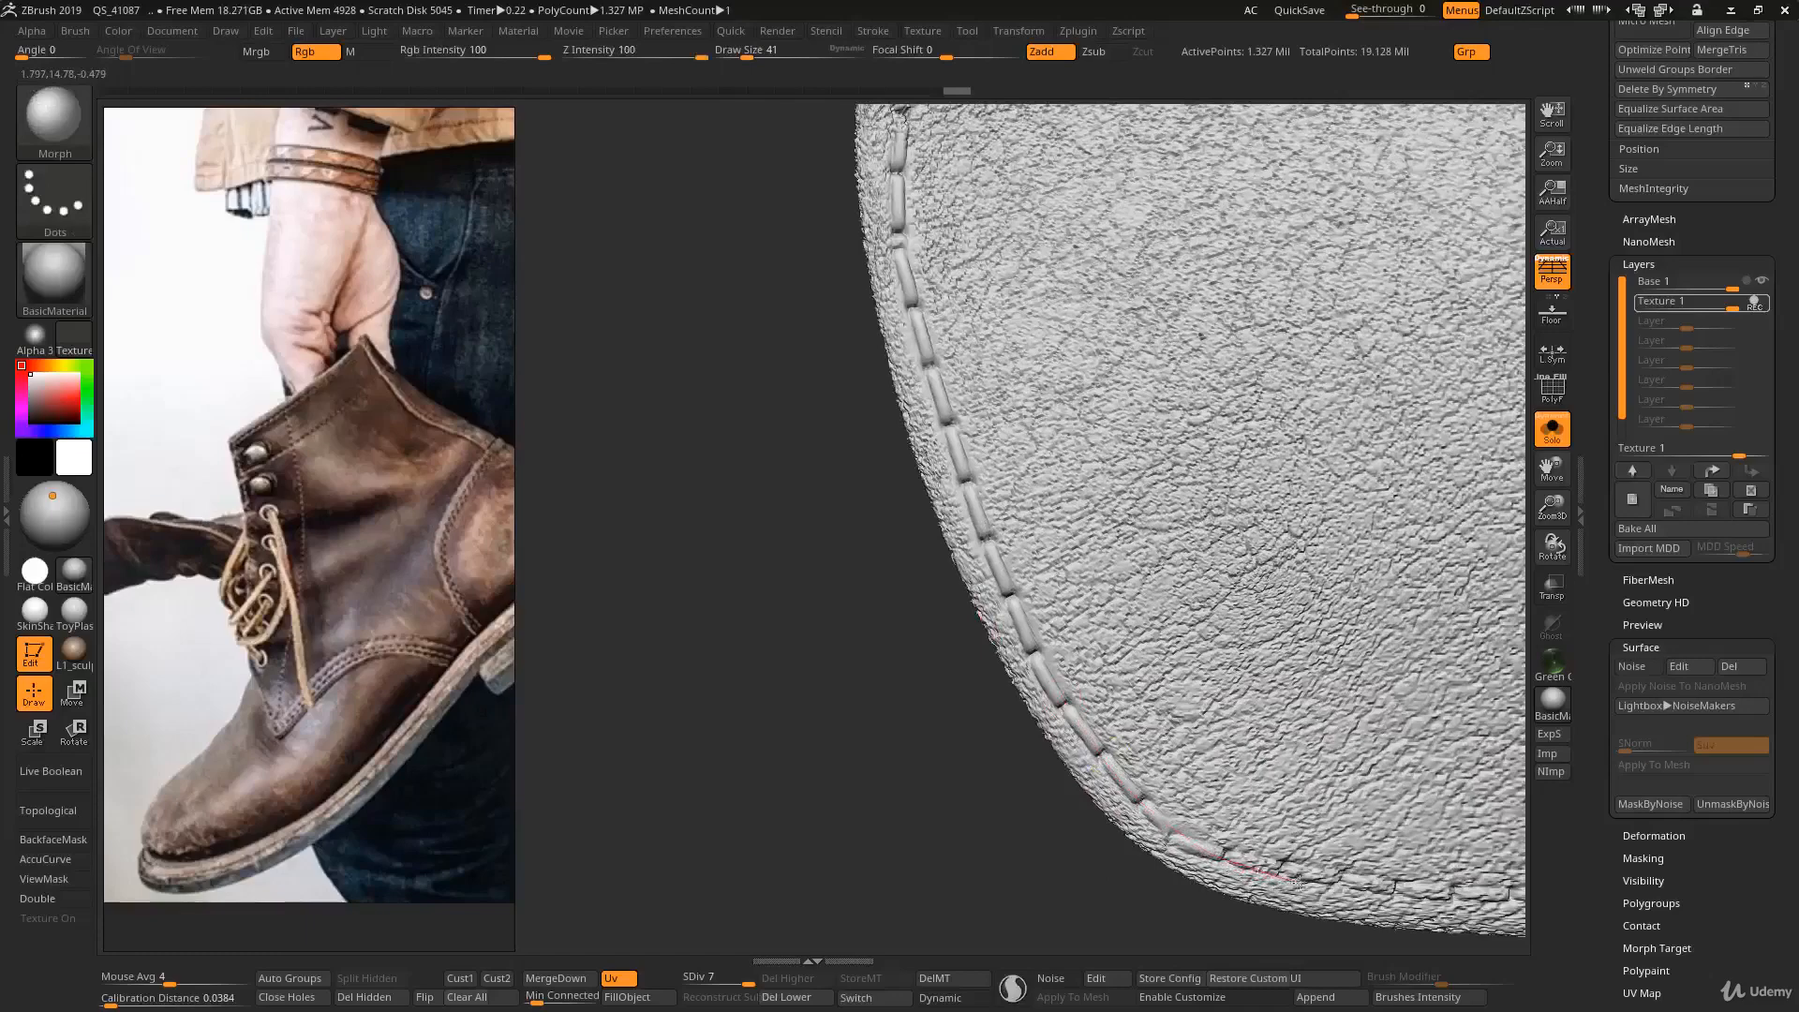
drag(1382, 878, 1386, 879)
mouse_move(1237, 766)
ctrl+right_down()
mouse_move(1223, 689)
mouse_move(1221, 745)
ctrl+right_up()
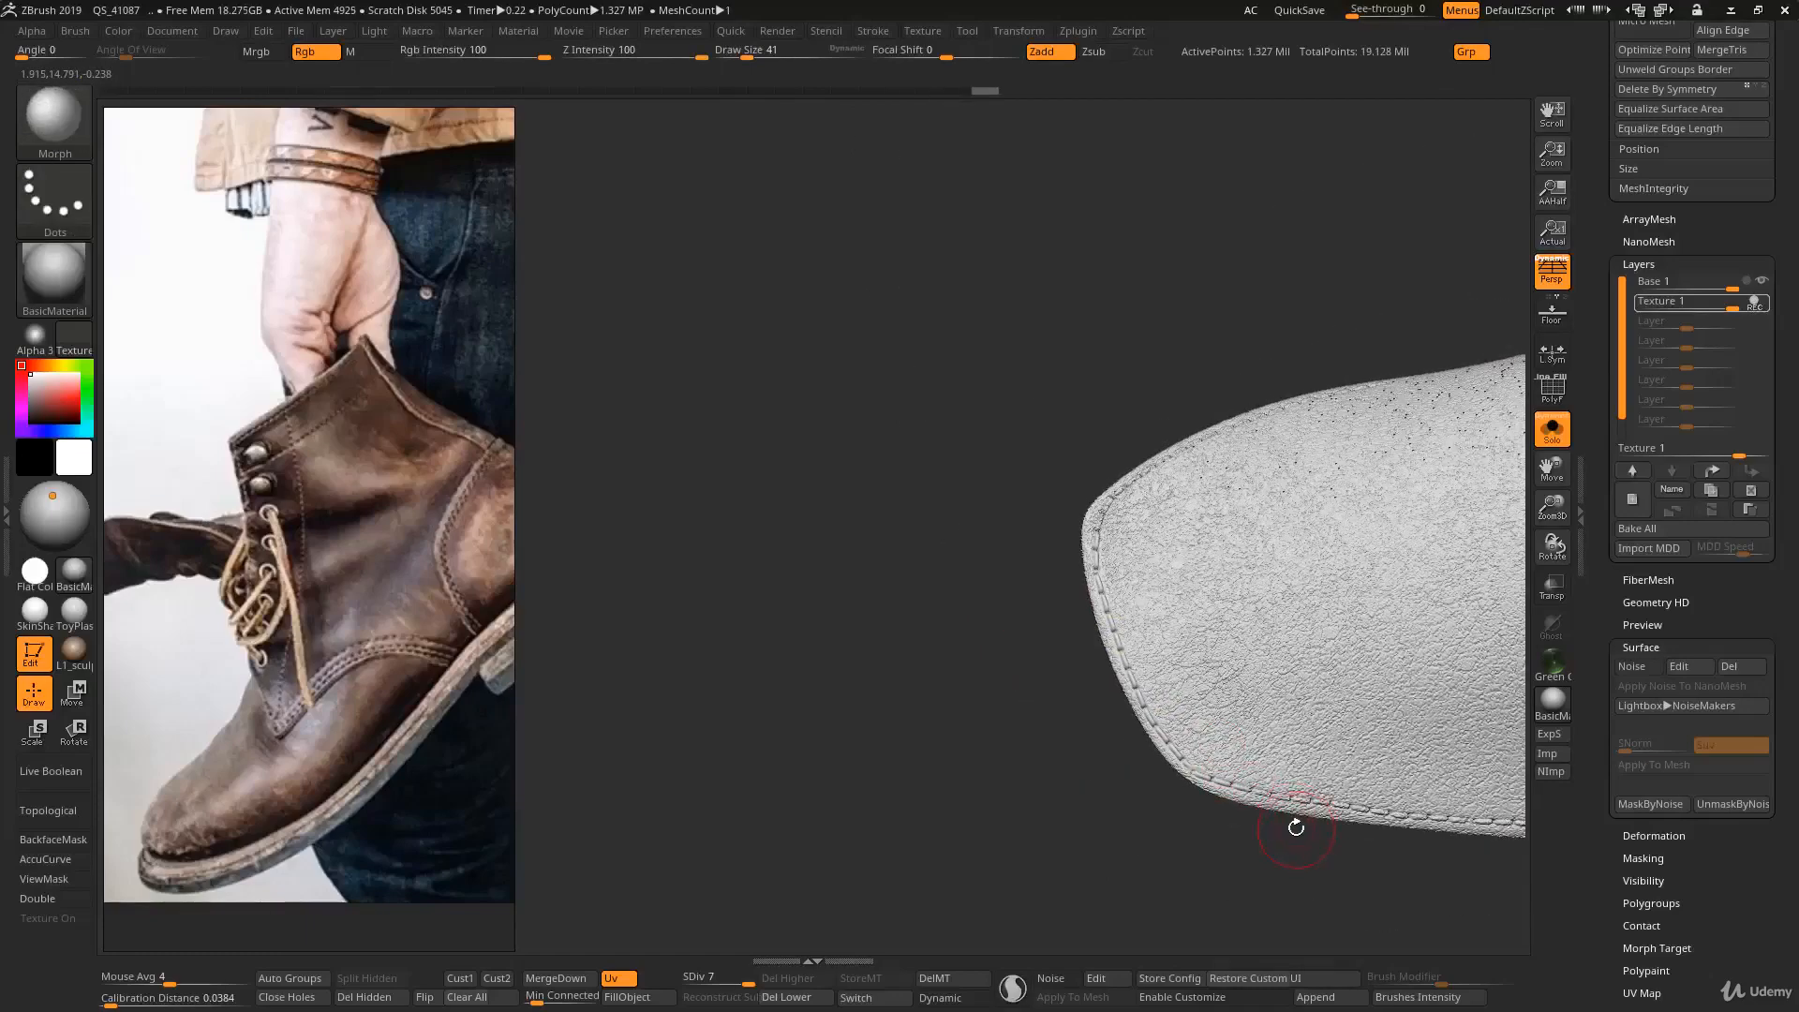
mouse_move(1329, 838)
right_down()
mouse_move(1177, 650)
mouse_move(1227, 768)
mouse_move(1346, 861)
right_up()
mouse_move(1194, 663)
right_down()
mouse_move(1106, 652)
mouse_move(1112, 703)
right_up()
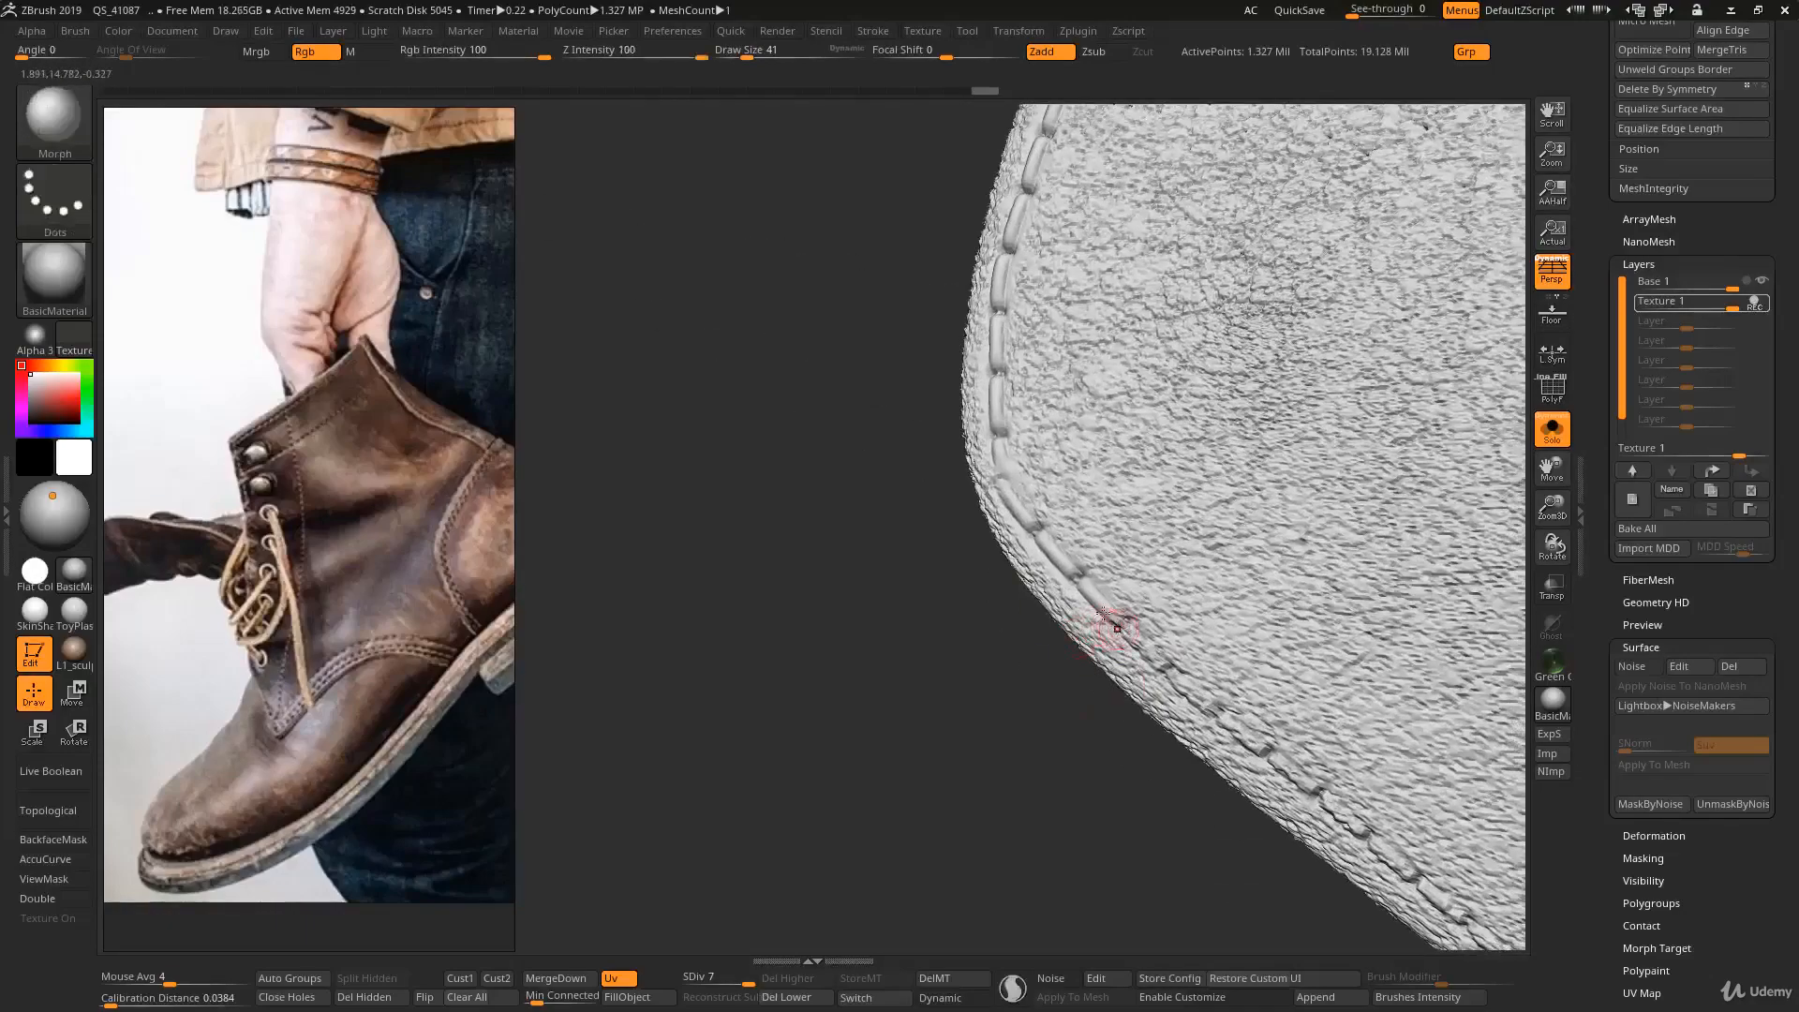
- Clean the stitches just past the corner, along the start of the toe panel's side edge, with the Morph brush
ctrl+right_drag(1115, 630, 1092, 590)
drag(1065, 585, 1112, 618)
ctrl+right_drag(1112, 618, 1116, 630)
drag(1095, 605, 1103, 623)
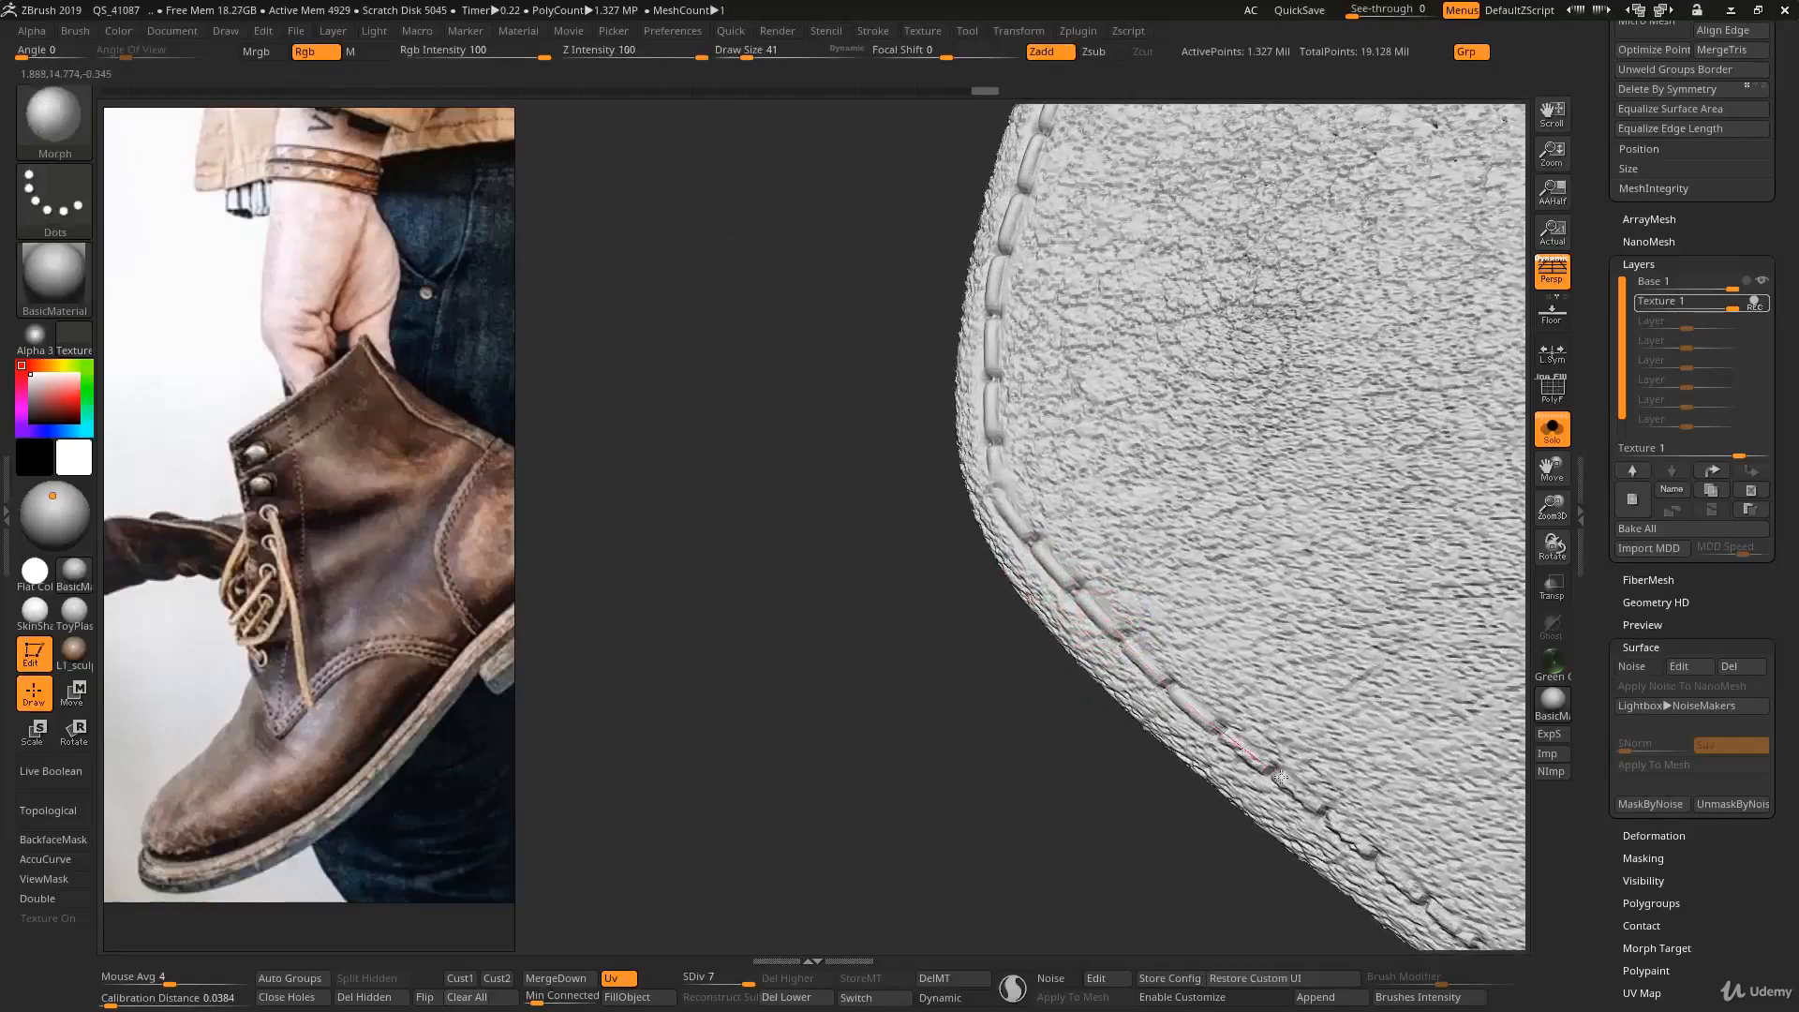
drag(1324, 803, 1448, 911)
alt+right_drag(1324, 832, 1178, 710)
alt+right_drag(1324, 777, 1218, 654)
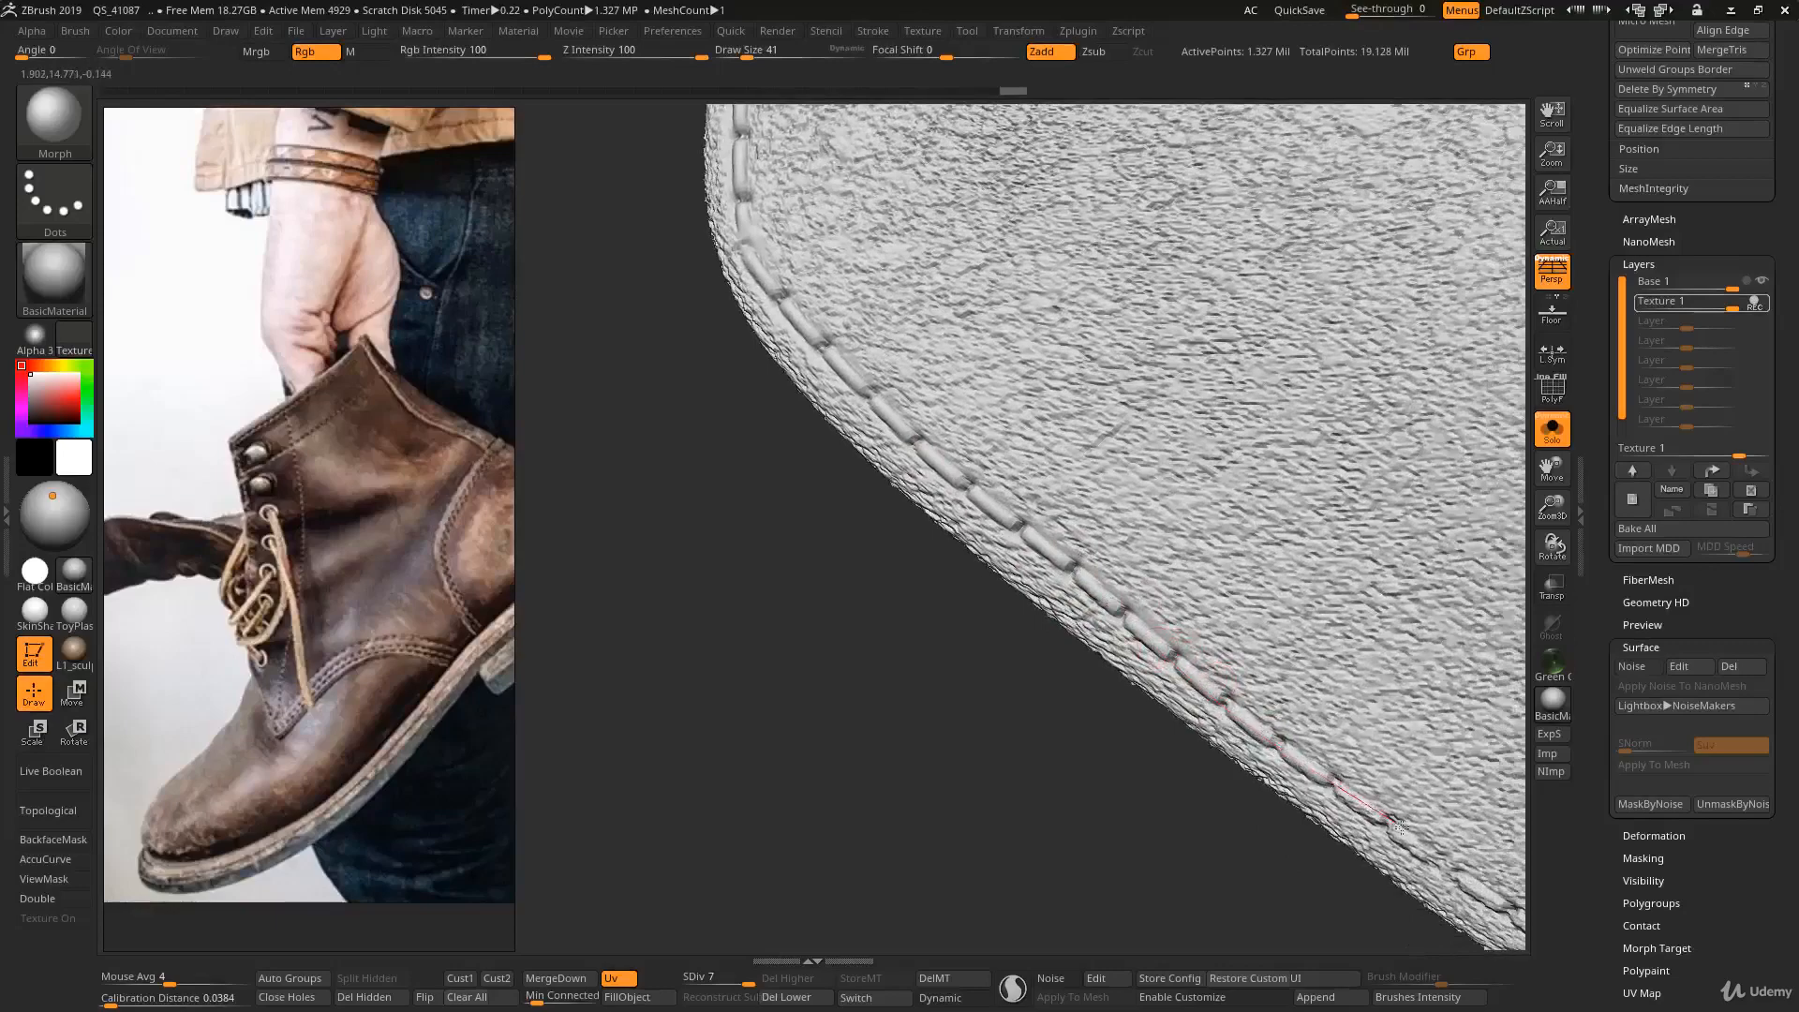
- Extend the Morph brush cleanup over the following stitches farther along the toe panel's side edge
drag(1399, 826, 1416, 862)
mouse_move(1416, 862)
alt+right_down()
mouse_move(1205, 743)
mouse_move(1031, 569)
alt+right_up()
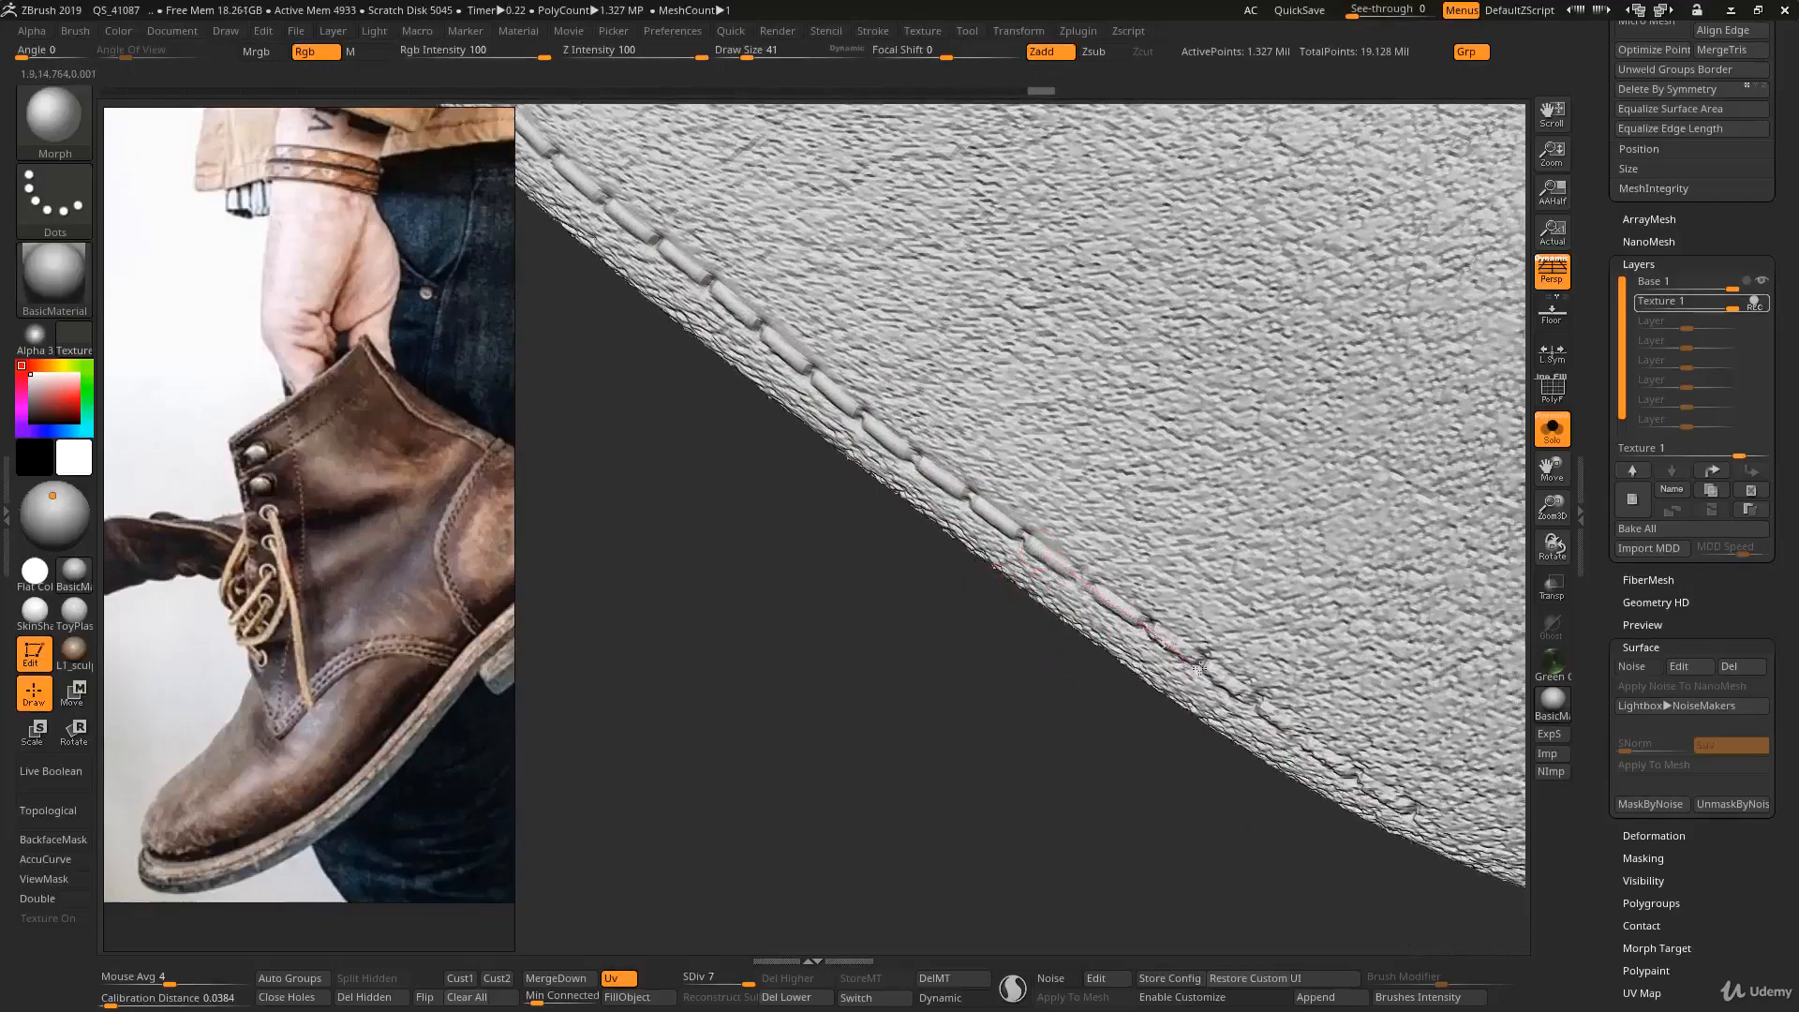
drag(1252, 693, 1370, 777)
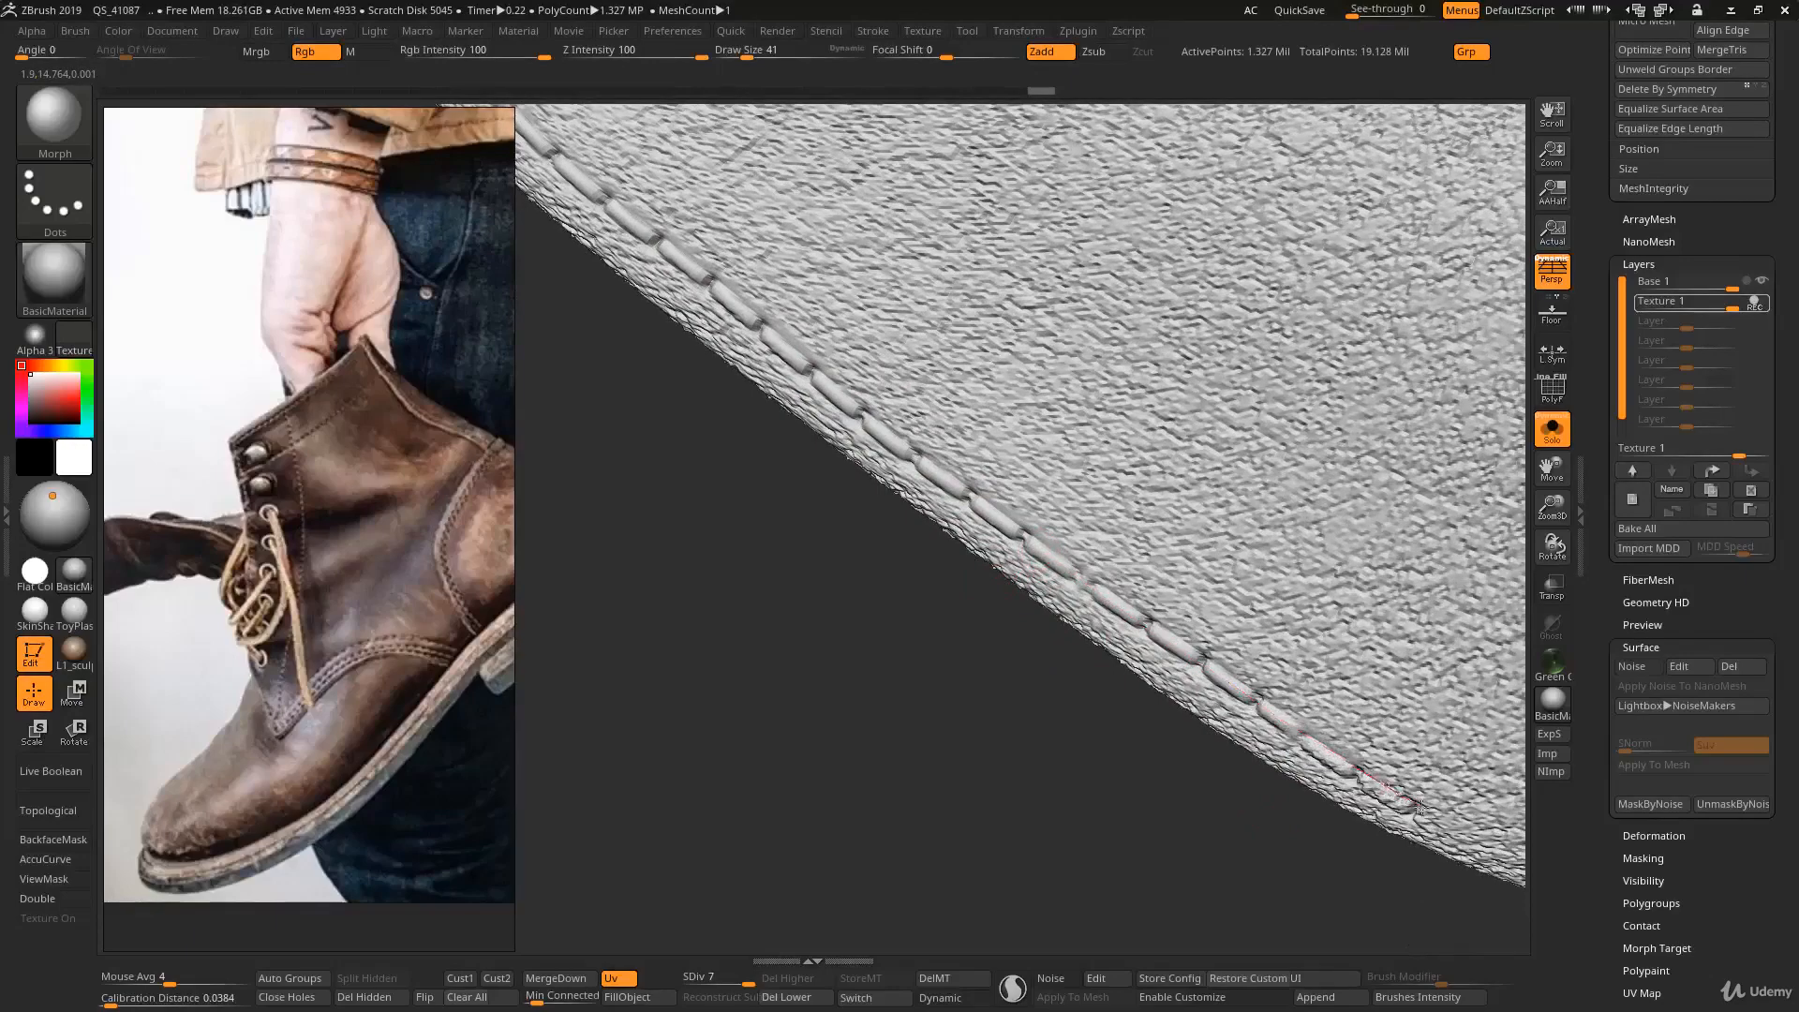
drag(1483, 851, 1488, 853)
mouse_move(1270, 791)
ctrl+right_down()
mouse_move(1260, 571)
mouse_move(1233, 655)
mouse_move(1218, 641)
ctrl+right_up()
- Remove the leather texture from the stitches at the upper end of the toe panel's opposite side edge with the Morph brush
mouse_move(1066, 478)
right_down()
mouse_move(1075, 618)
mouse_move(1031, 768)
mouse_move(1007, 684)
right_up()
key(ctrl)
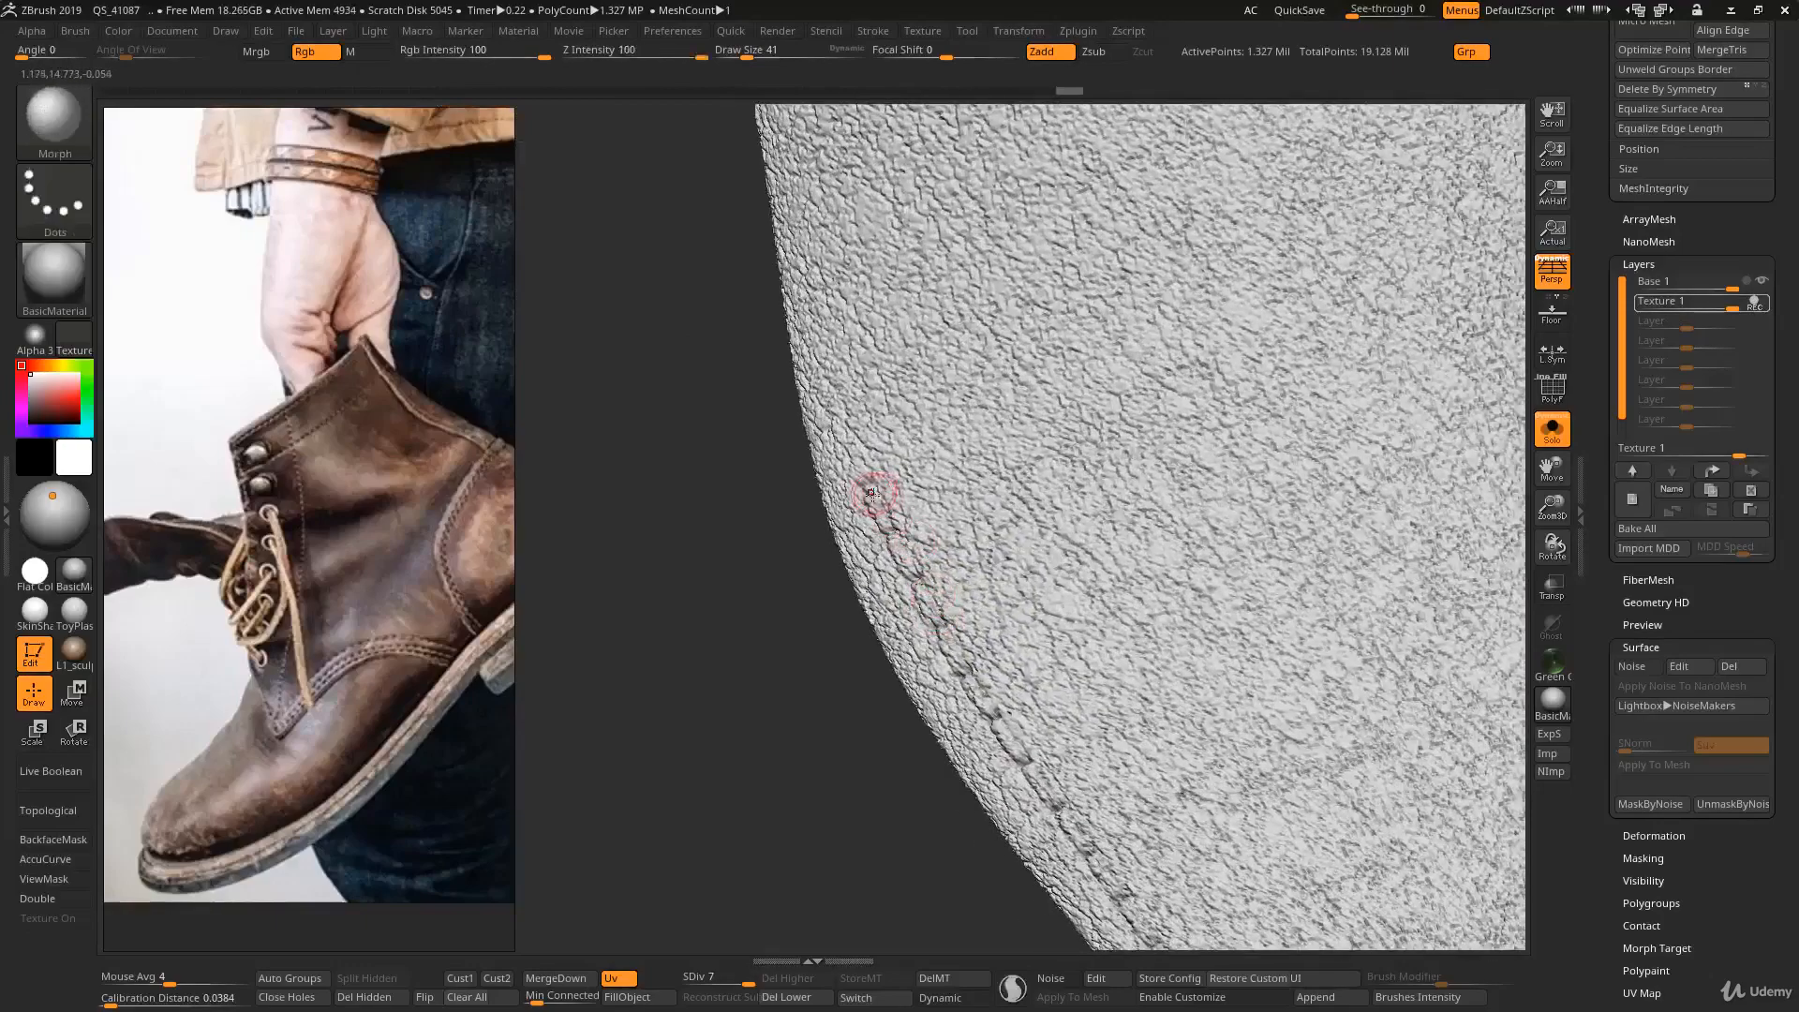
mouse_move(882, 517)
mouse_down()
mouse_move(1012, 746)
mouse_move(1137, 907)
mouse_up()
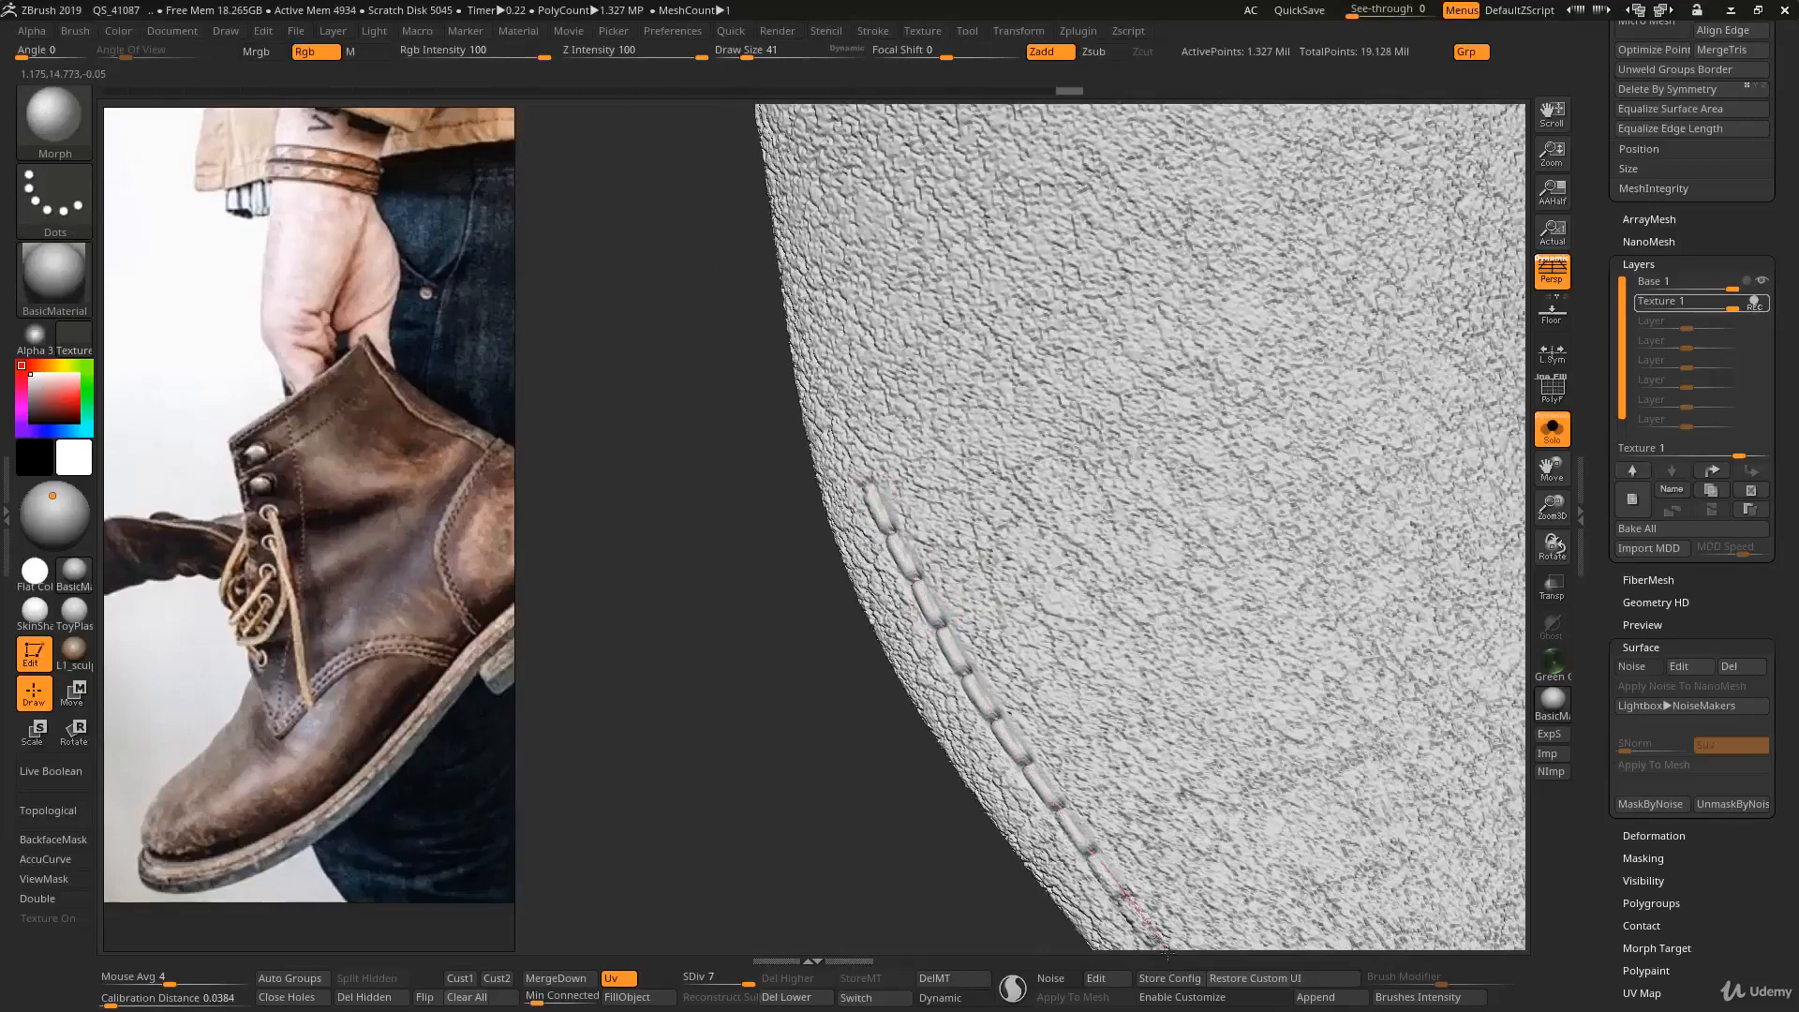
right_drag(1076, 835, 932, 550)
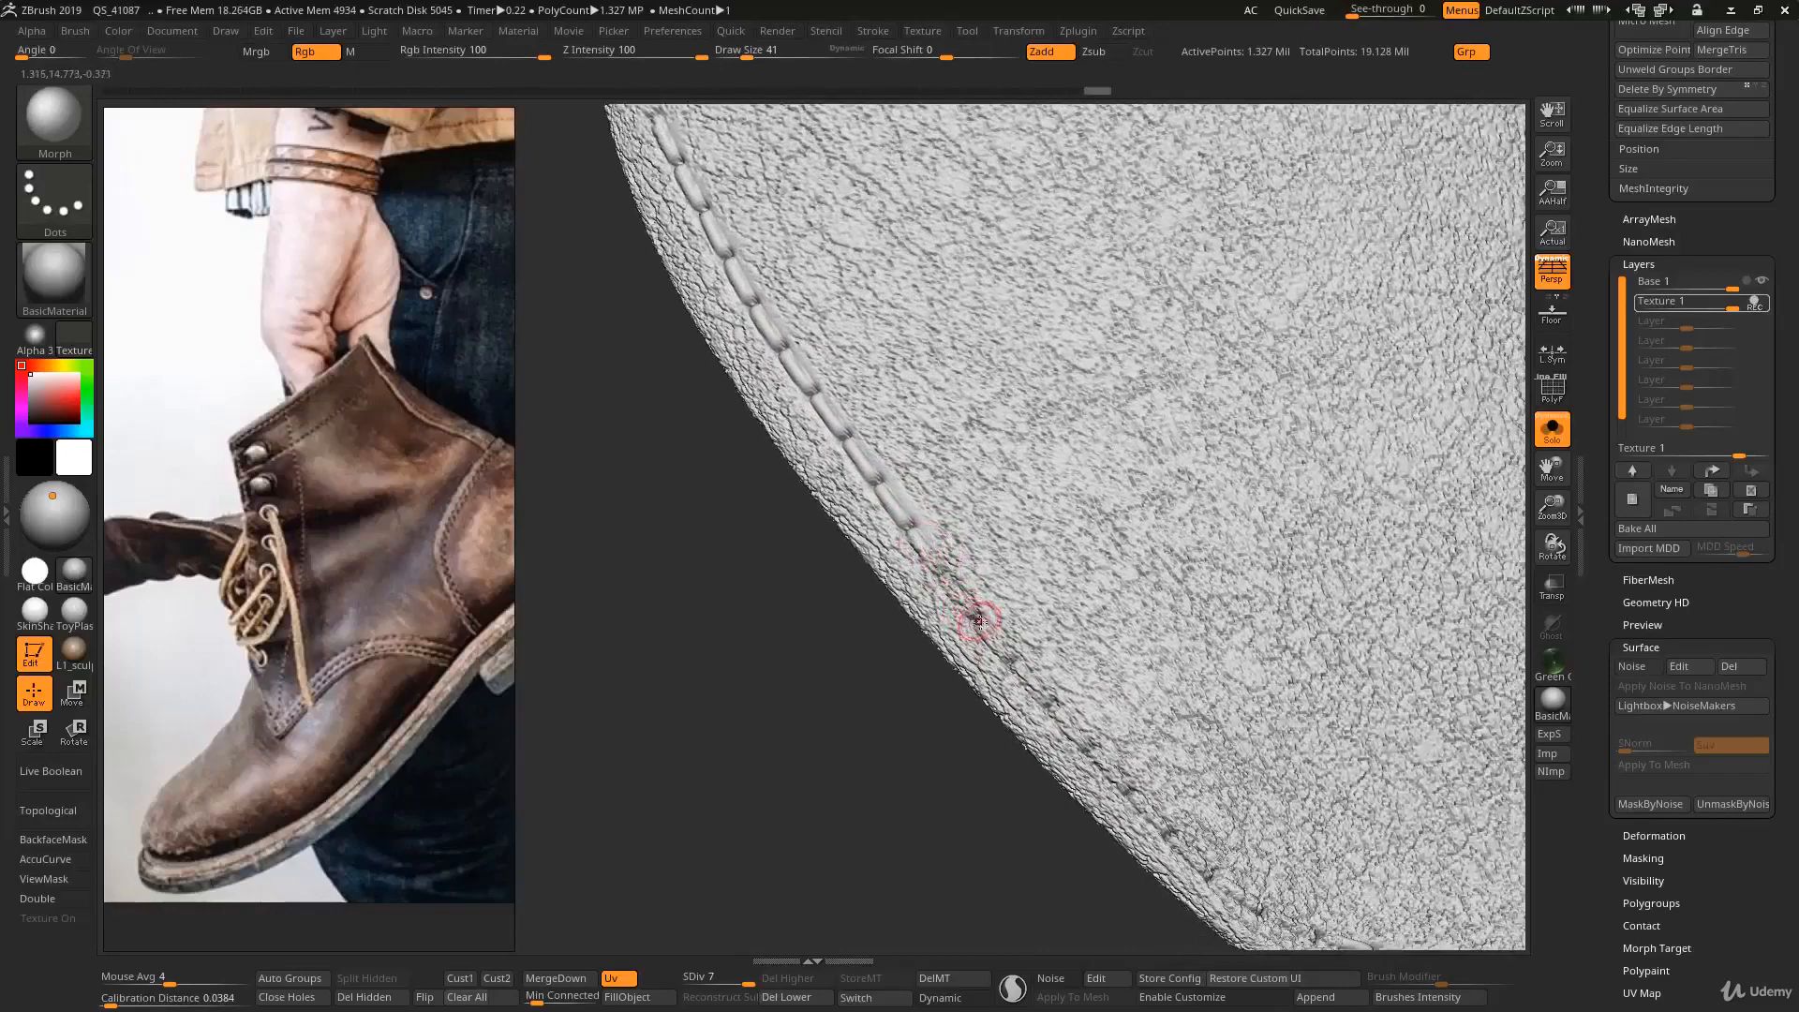
- Clean the remaining stitches along that side edge and around its front corner, up to the already cleaned seam, with the Morph brush
right_drag(974, 661, 891, 450)
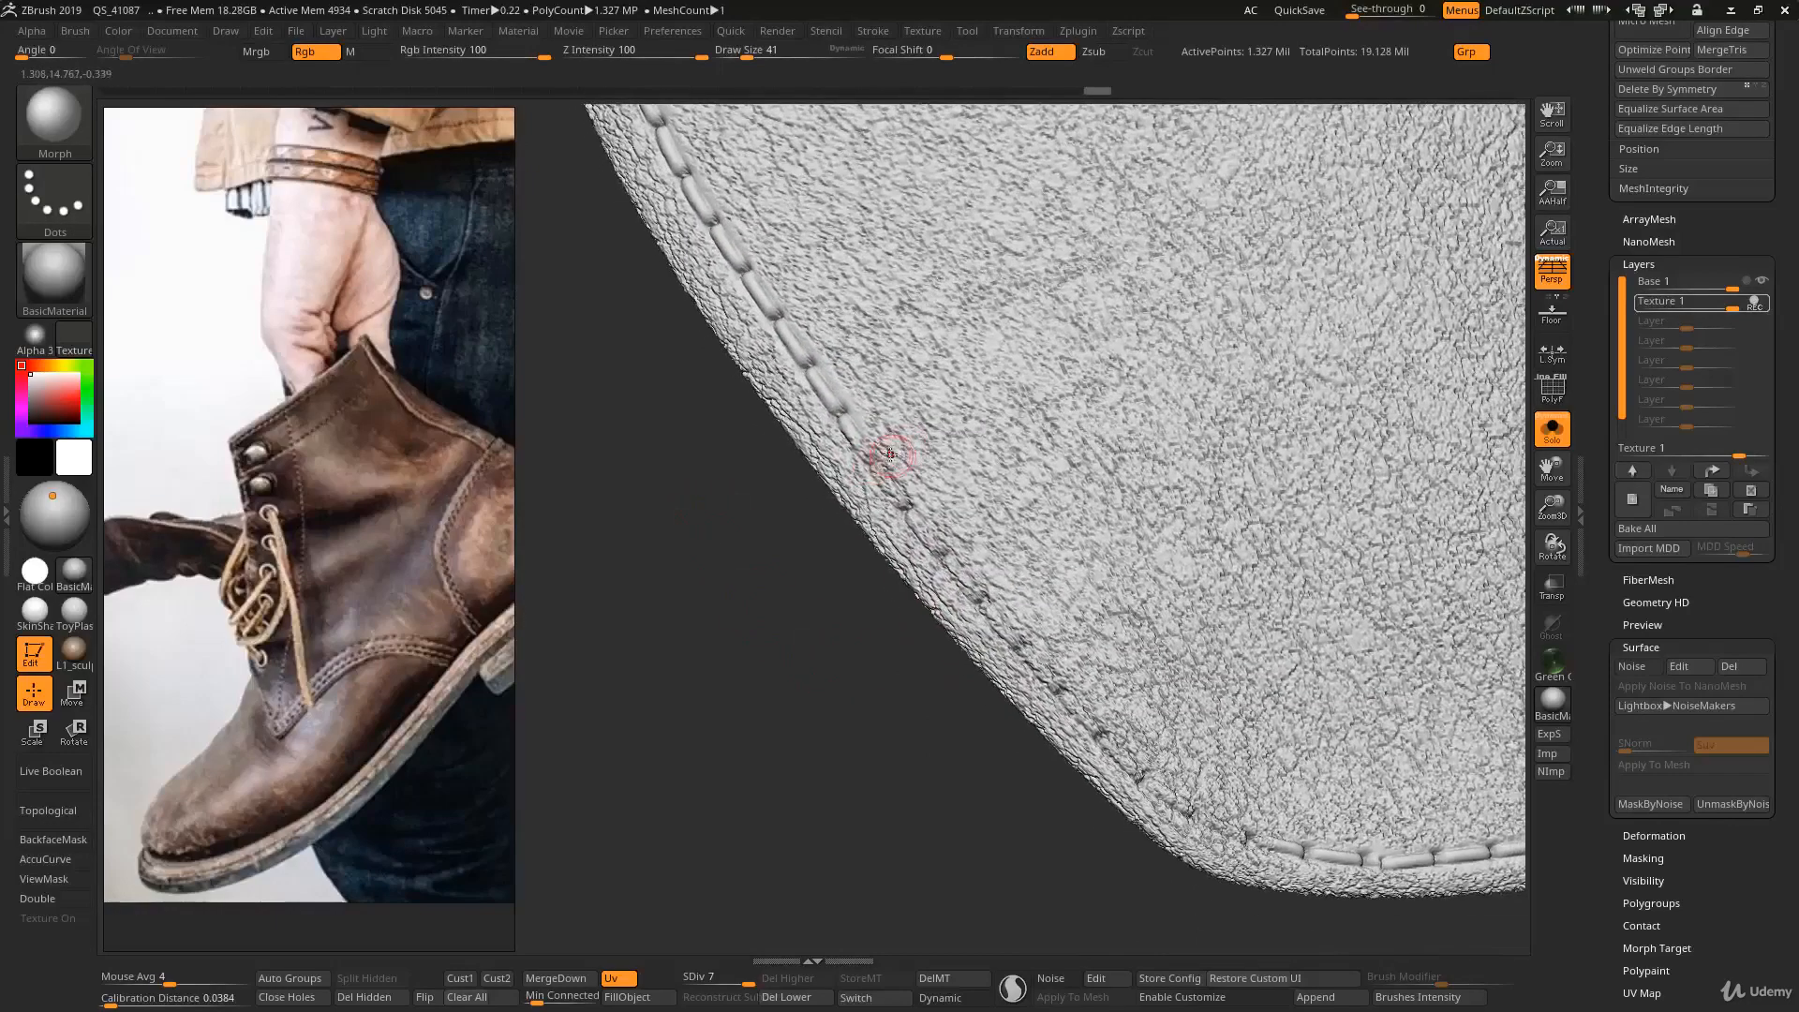
drag(953, 556, 1066, 691)
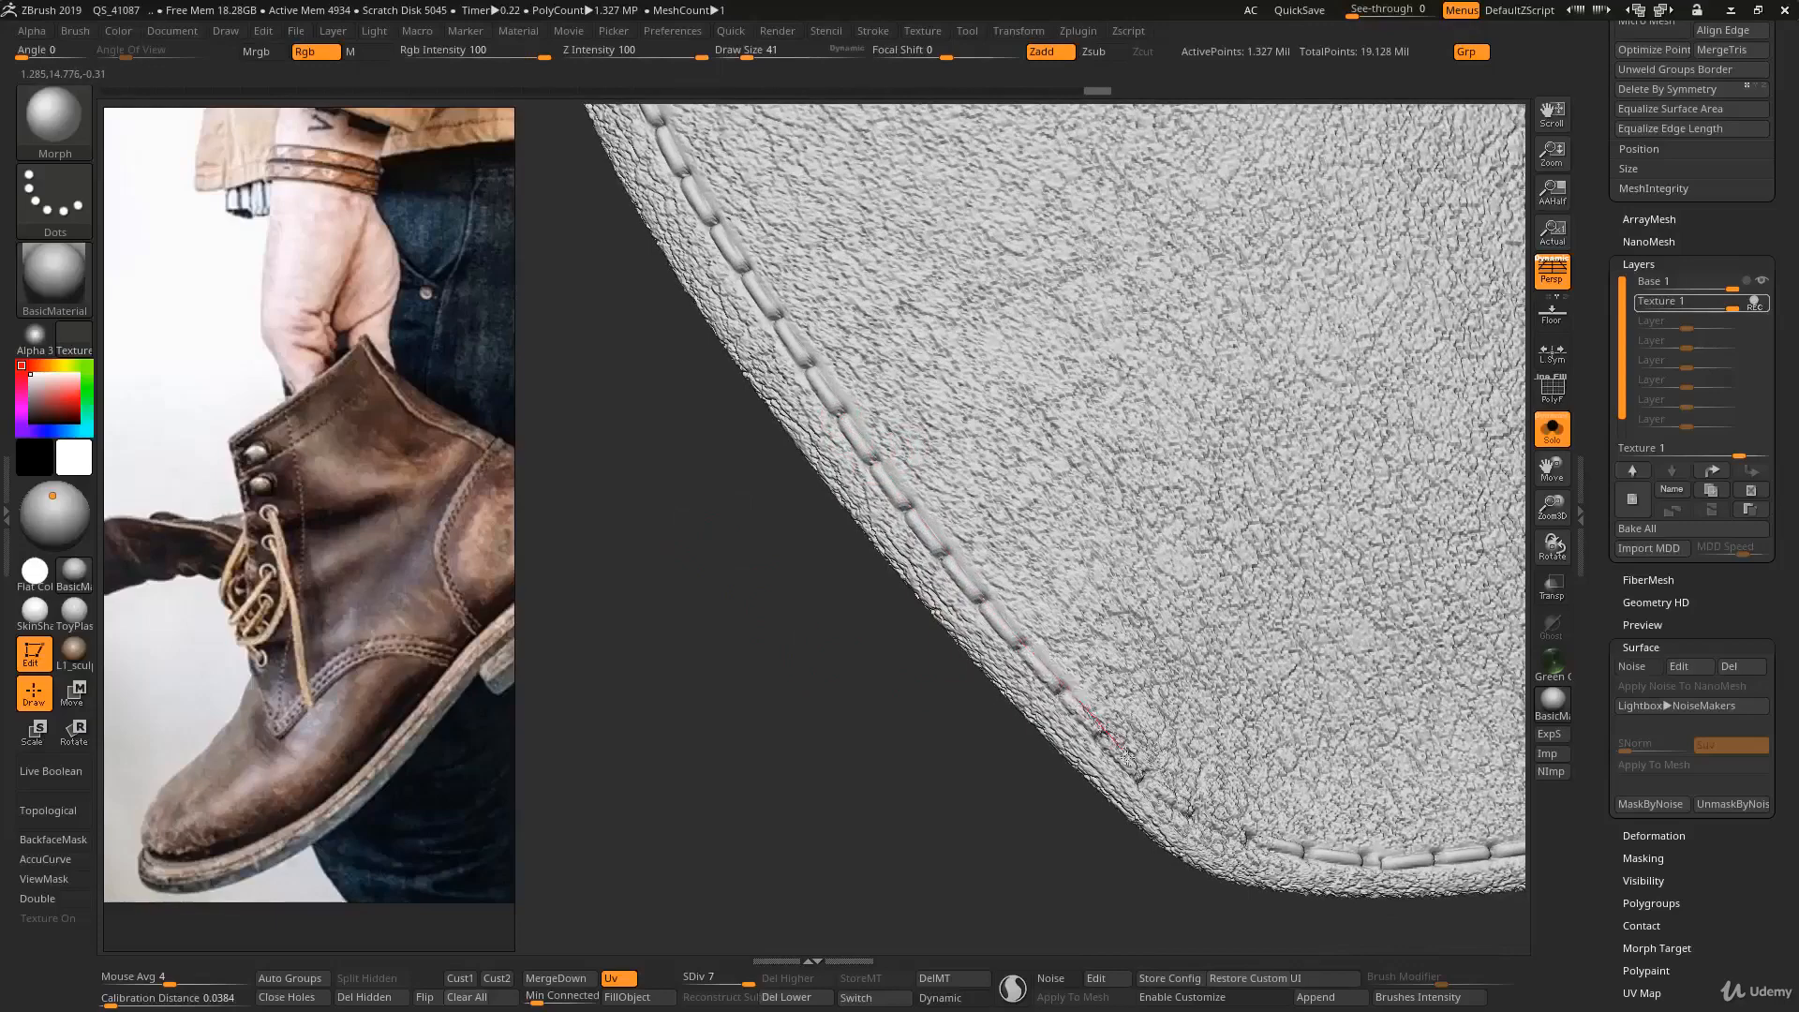
drag(1207, 827, 1244, 841)
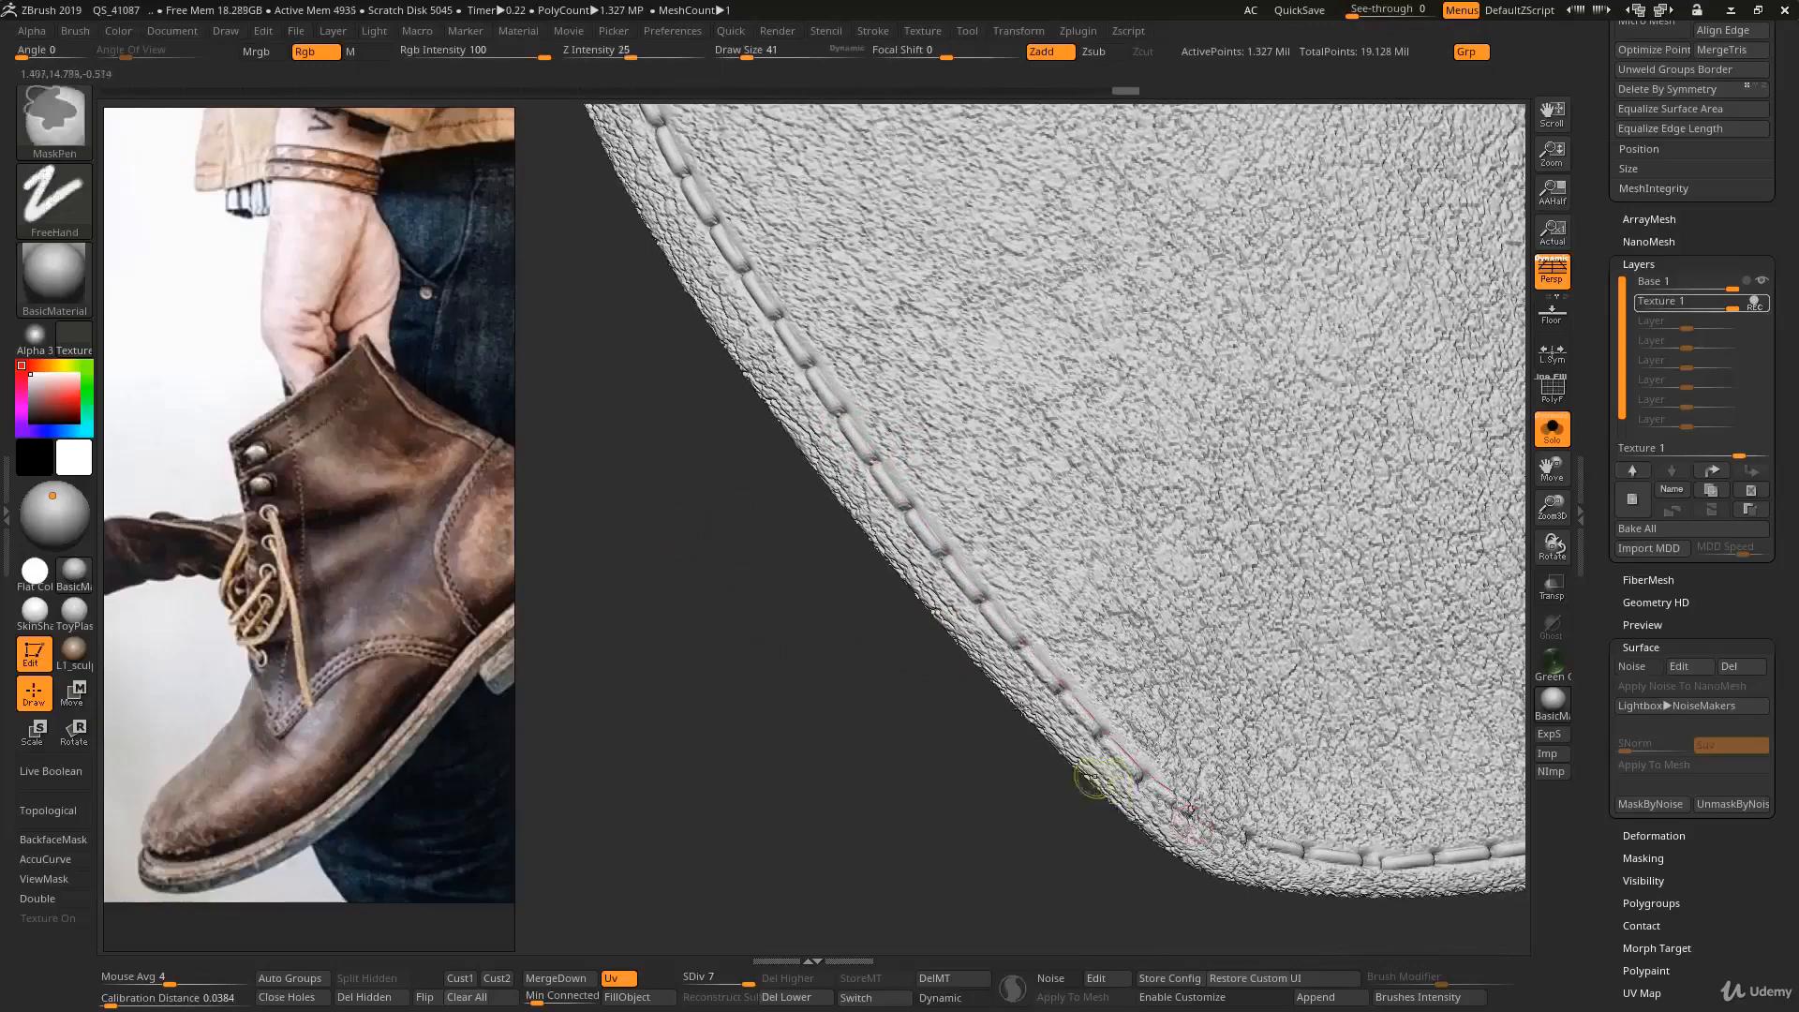
mouse_move(1096, 784)
ctrl+right_down()
mouse_move(980, 301)
mouse_move(997, 646)
ctrl+right_up()
ctrl+right_drag(996, 572, 1029, 584)
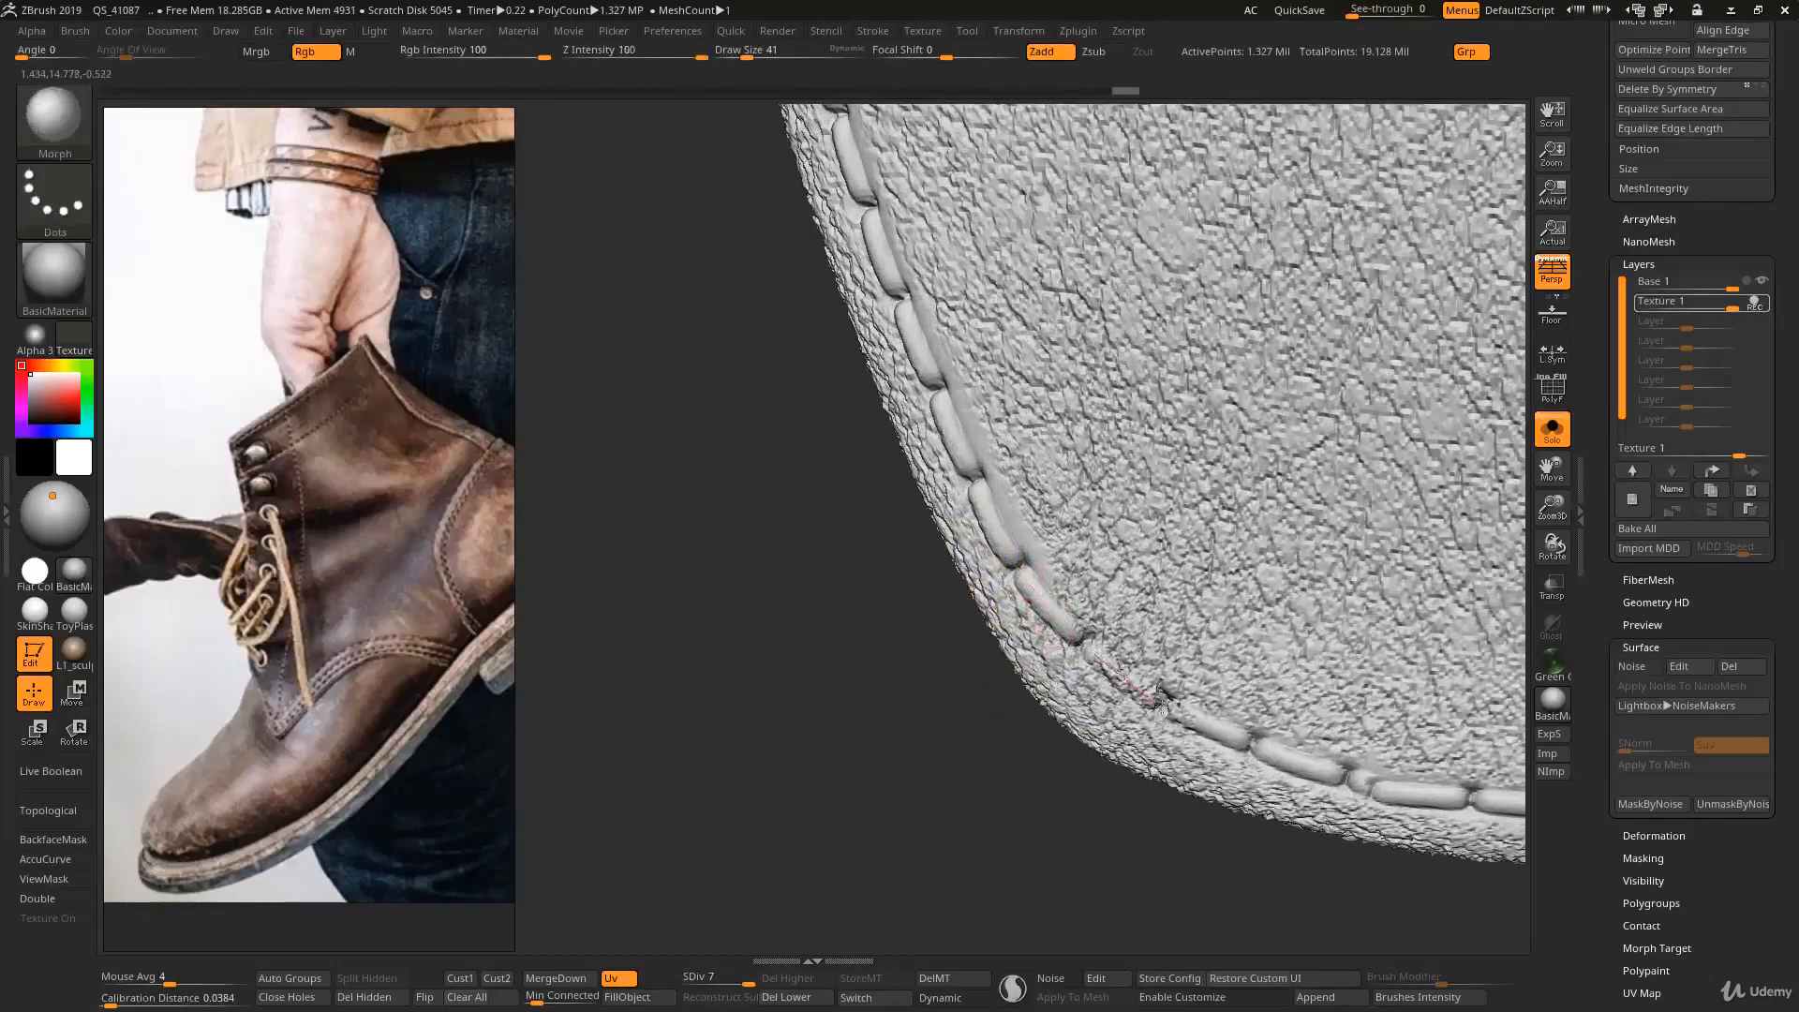
drag(1127, 677, 1163, 698)
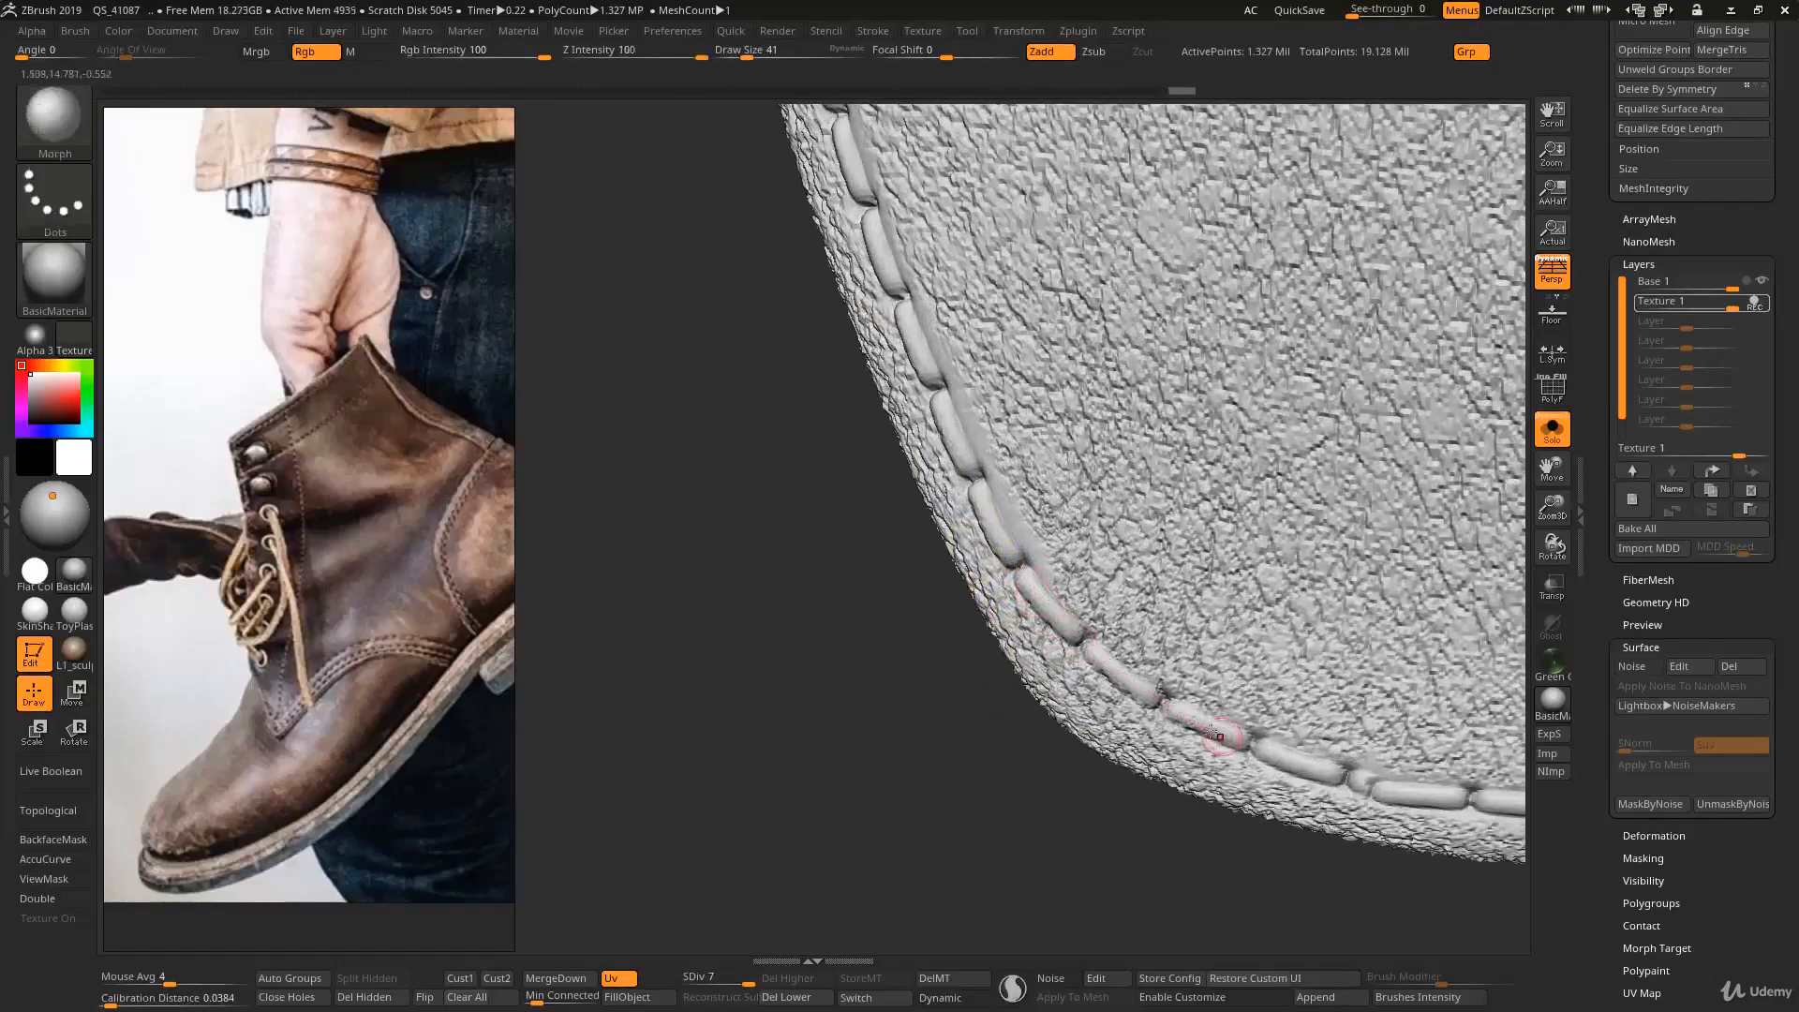
- Leave Solo mode and examine the leather texture and stitching across the straps, buckles and panels of both boots
mouse_move(1164, 698)
ctrl+right_down()
mouse_move(1106, 610)
mouse_move(1064, 592)
mouse_move(1149, 521)
mouse_move(1196, 583)
mouse_move(1291, 559)
mouse_move(1257, 592)
mouse_move(1237, 487)
mouse_move(1122, 504)
ctrl+right_up()
key(alt+s)
alt+right_drag(1056, 436, 1040, 722)
right_drag(1040, 722, 969, 548)
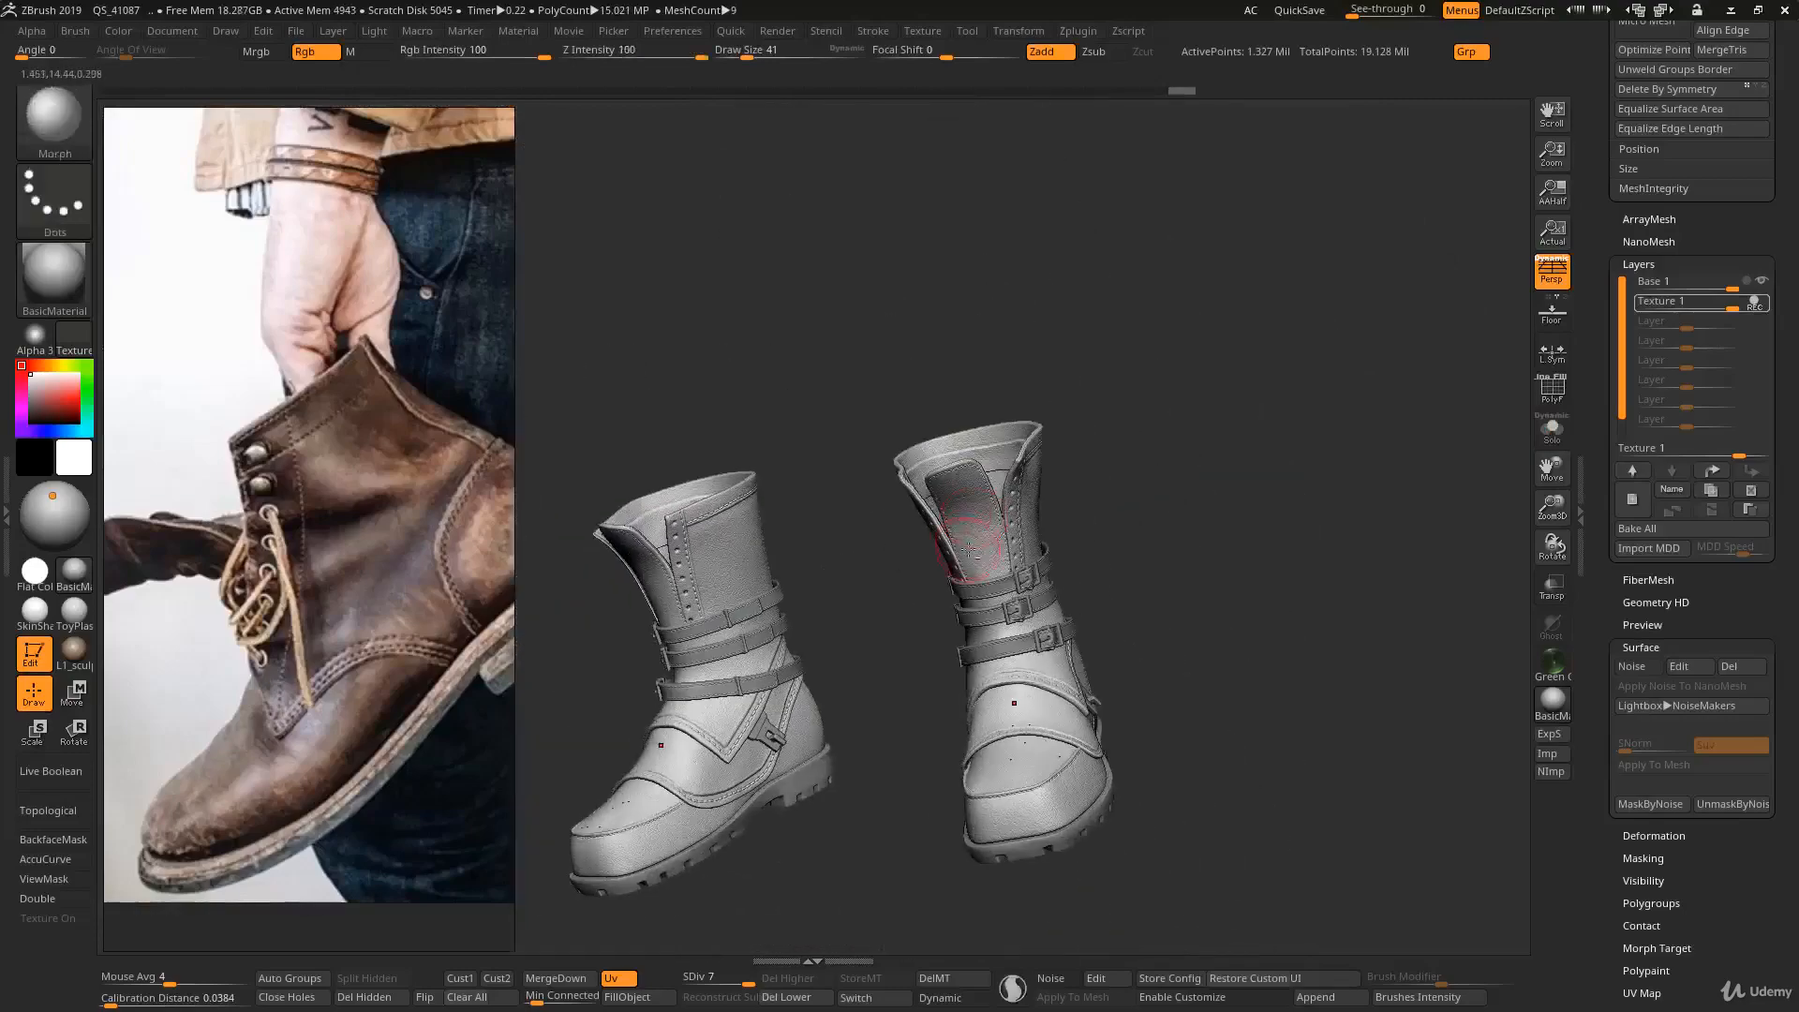
alt+right_drag(1003, 477, 1013, 401)
right_drag(1125, 487, 1012, 553)
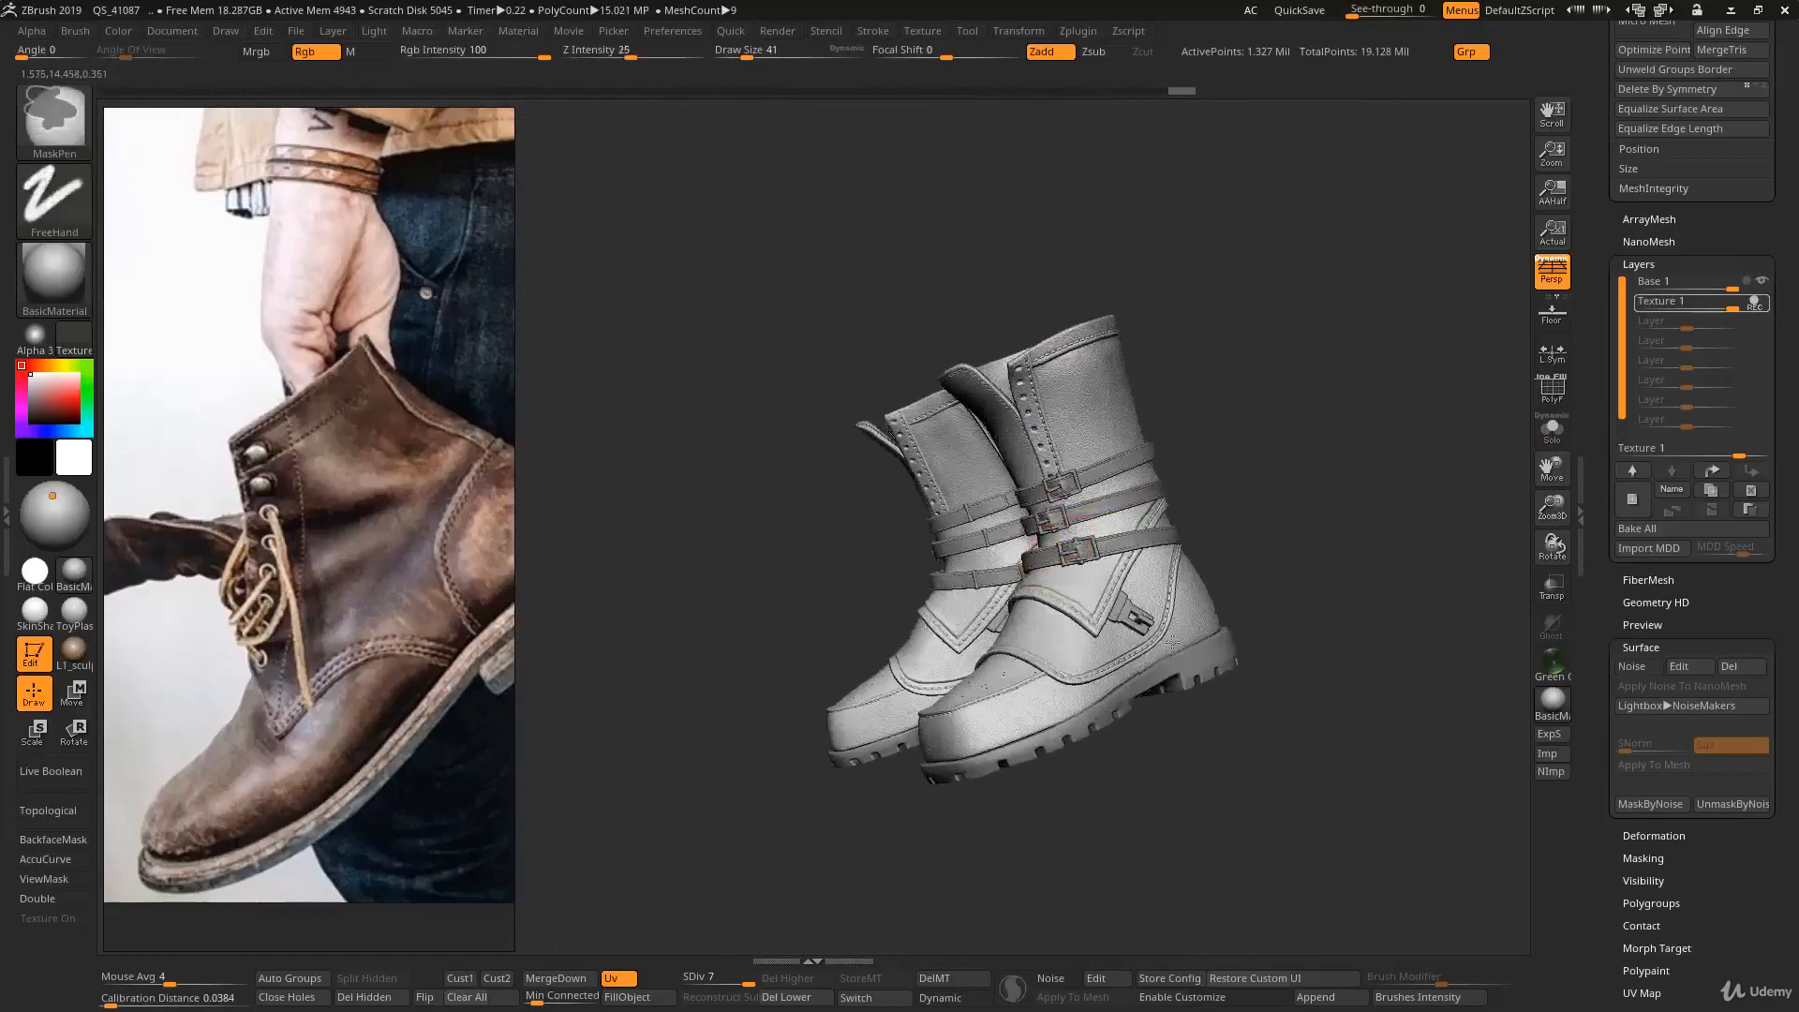
ctrl+right_drag(1157, 637, 1185, 498)
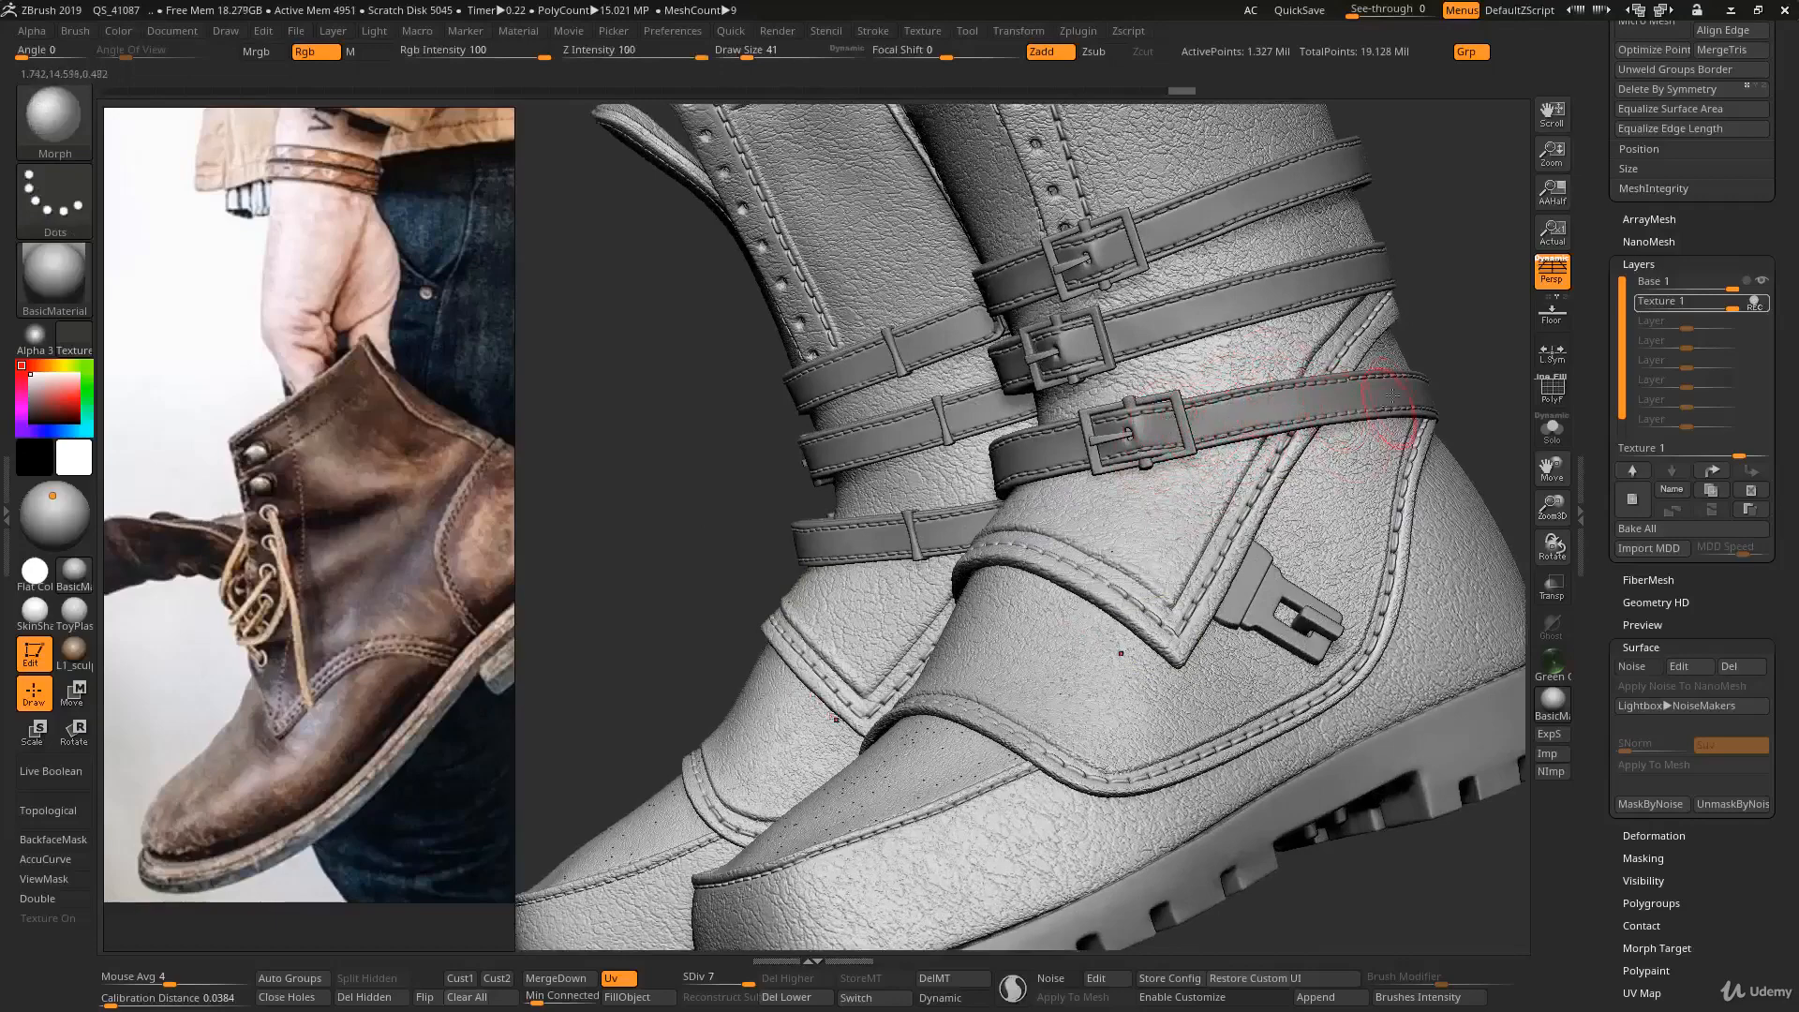
ctrl+right_drag(1143, 571, 1089, 513)
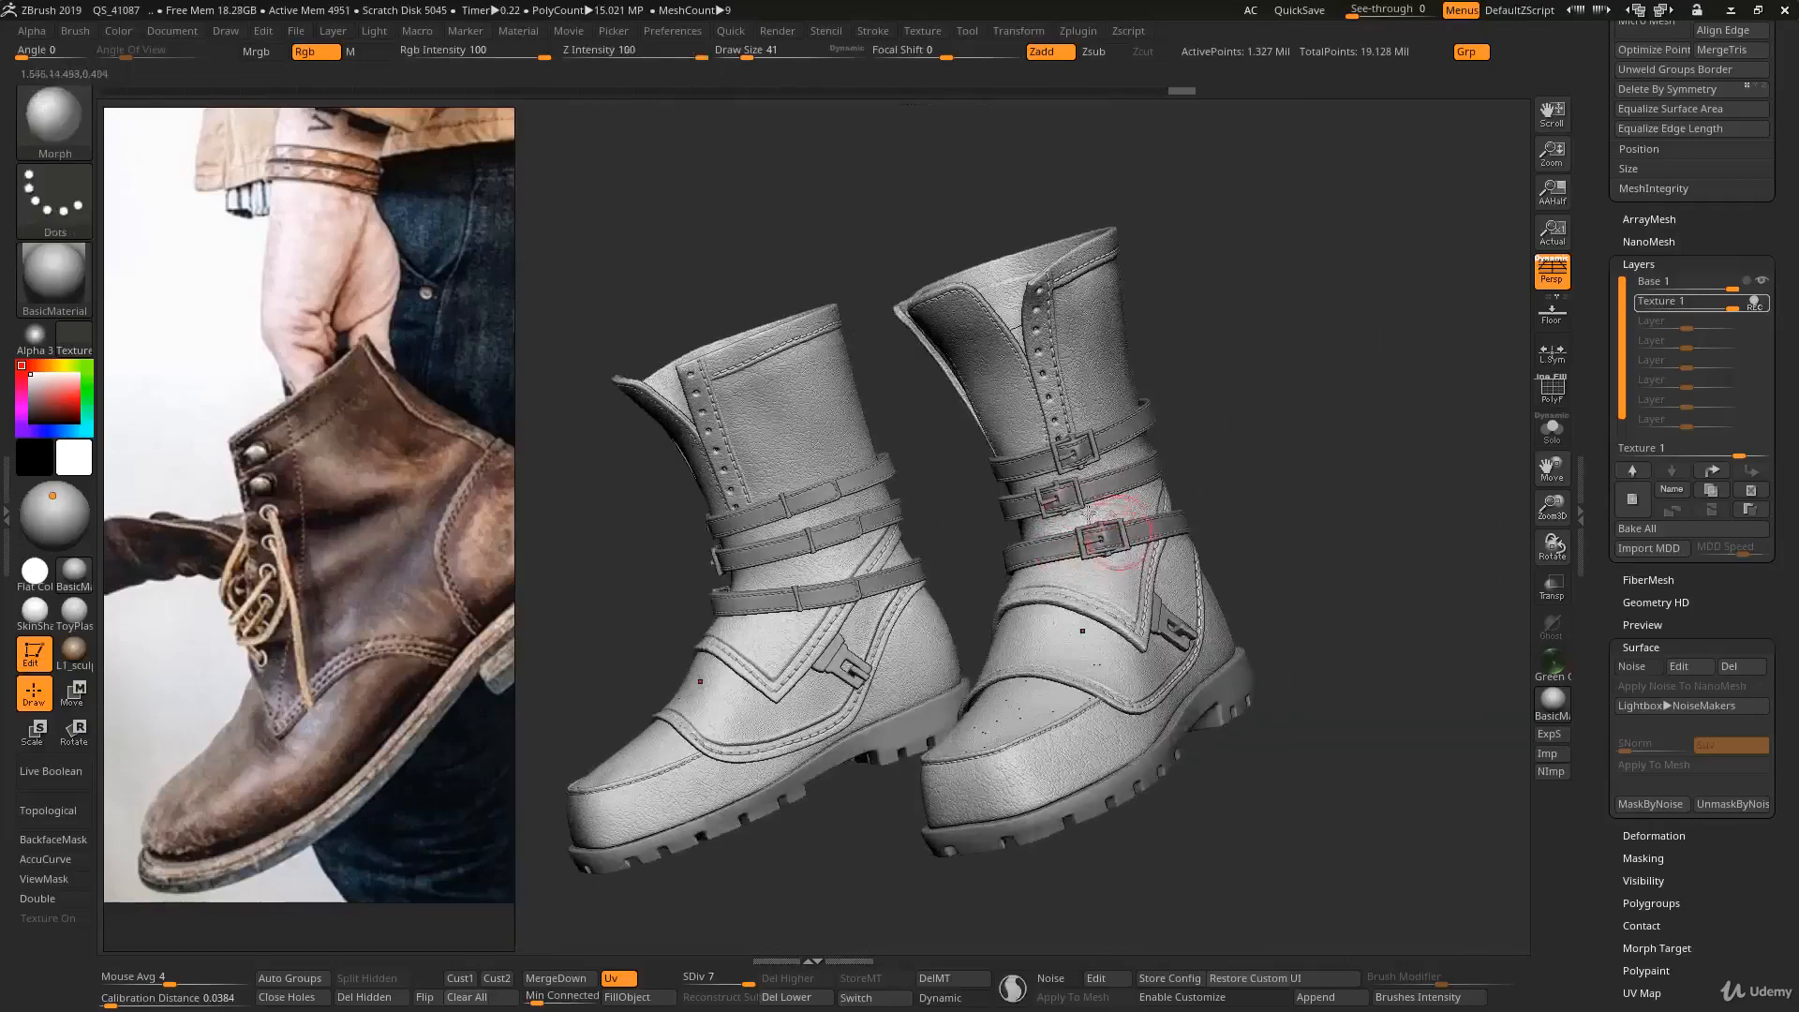
ctrl+right_drag(1075, 602, 995, 548)
right_drag(995, 549, 1080, 566)
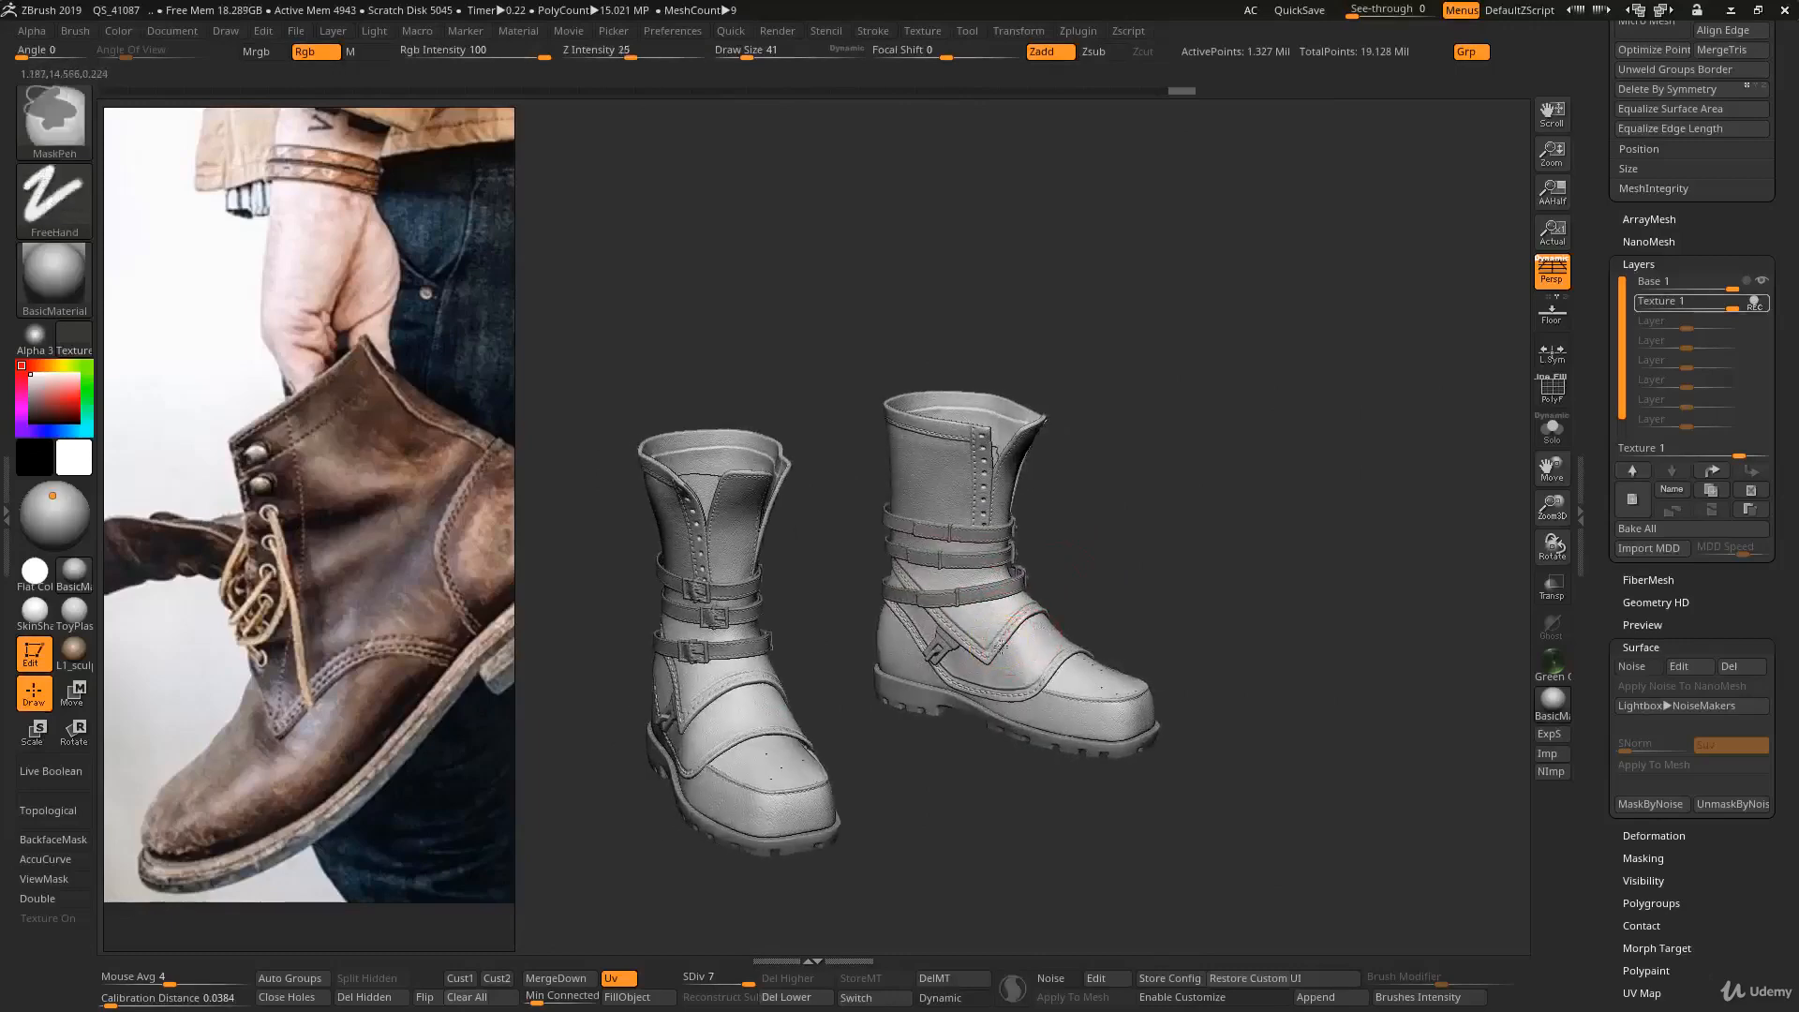
ctrl+right_drag(1052, 629, 1031, 610)
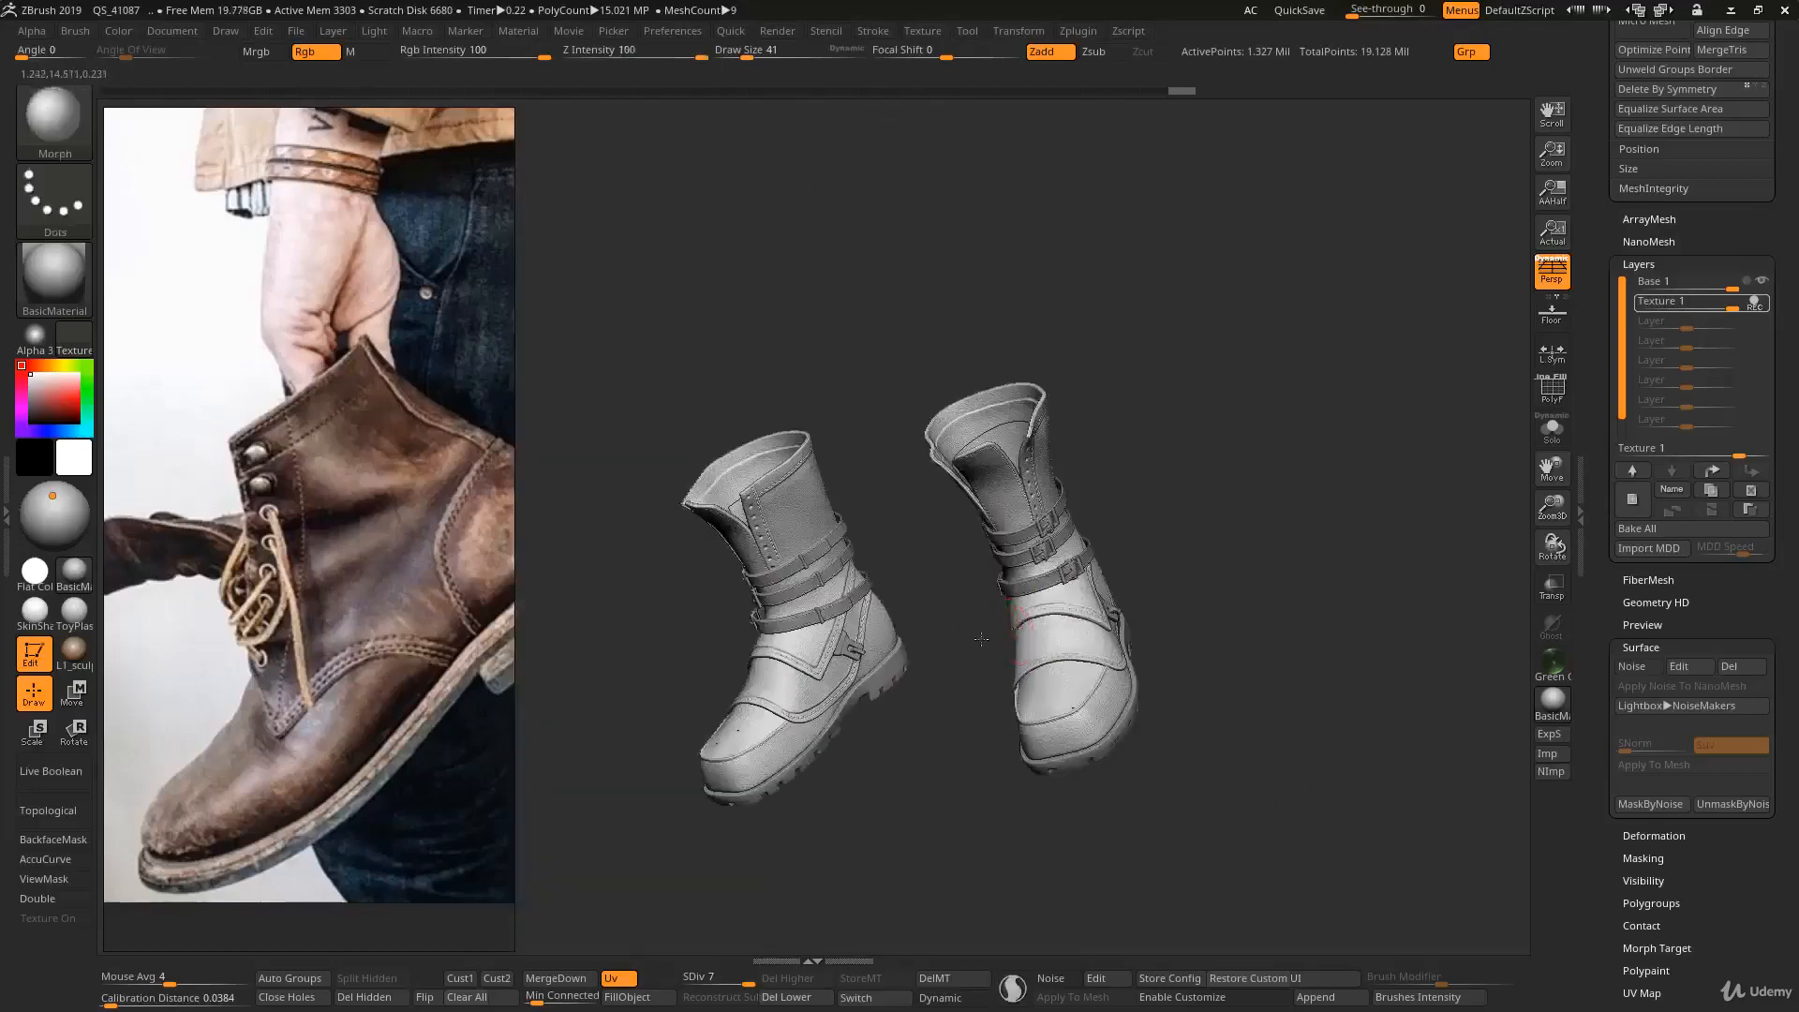
mouse_move(993, 600)
mouse_down()
mouse_move(1062, 631)
mouse_move(1035, 611)
mouse_move(1204, 578)
mouse_move(1274, 586)
mouse_up()
- Review the complete pair of boots from the front and sides, checking the leather detail up close and from a distance
key(alt+s)
key(alt+s)
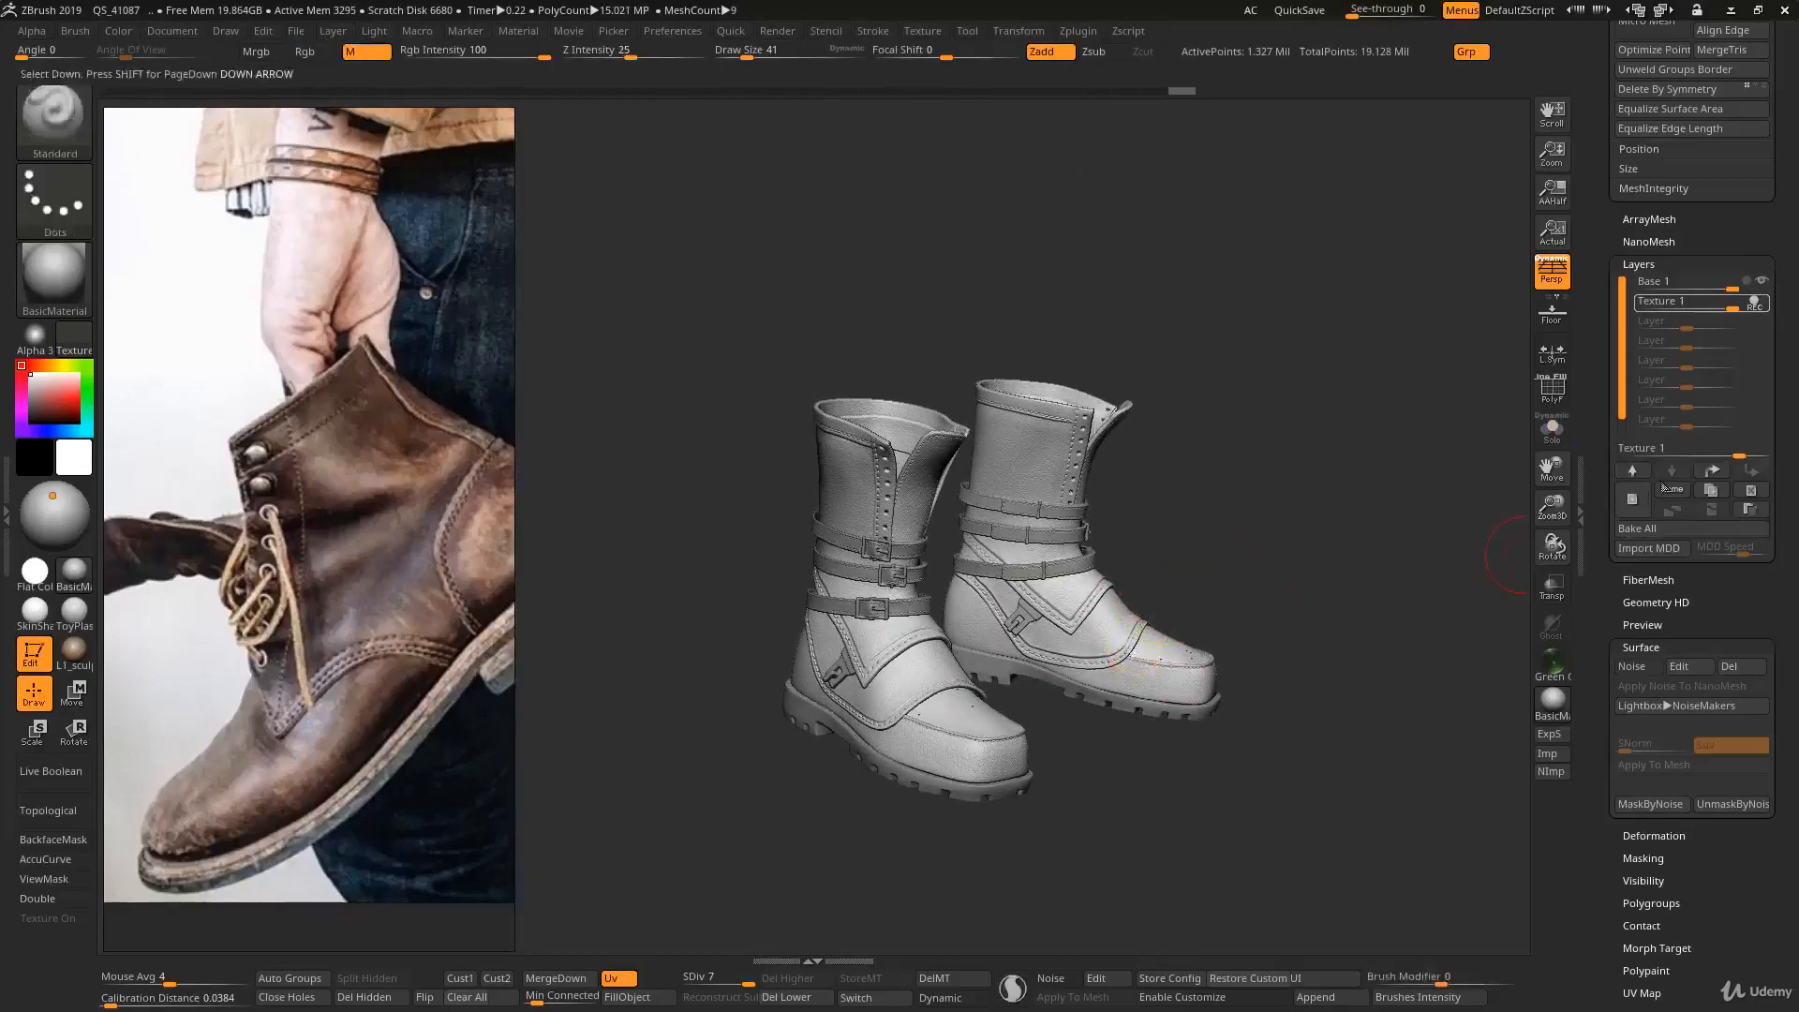
right_drag(1023, 630, 848, 653)
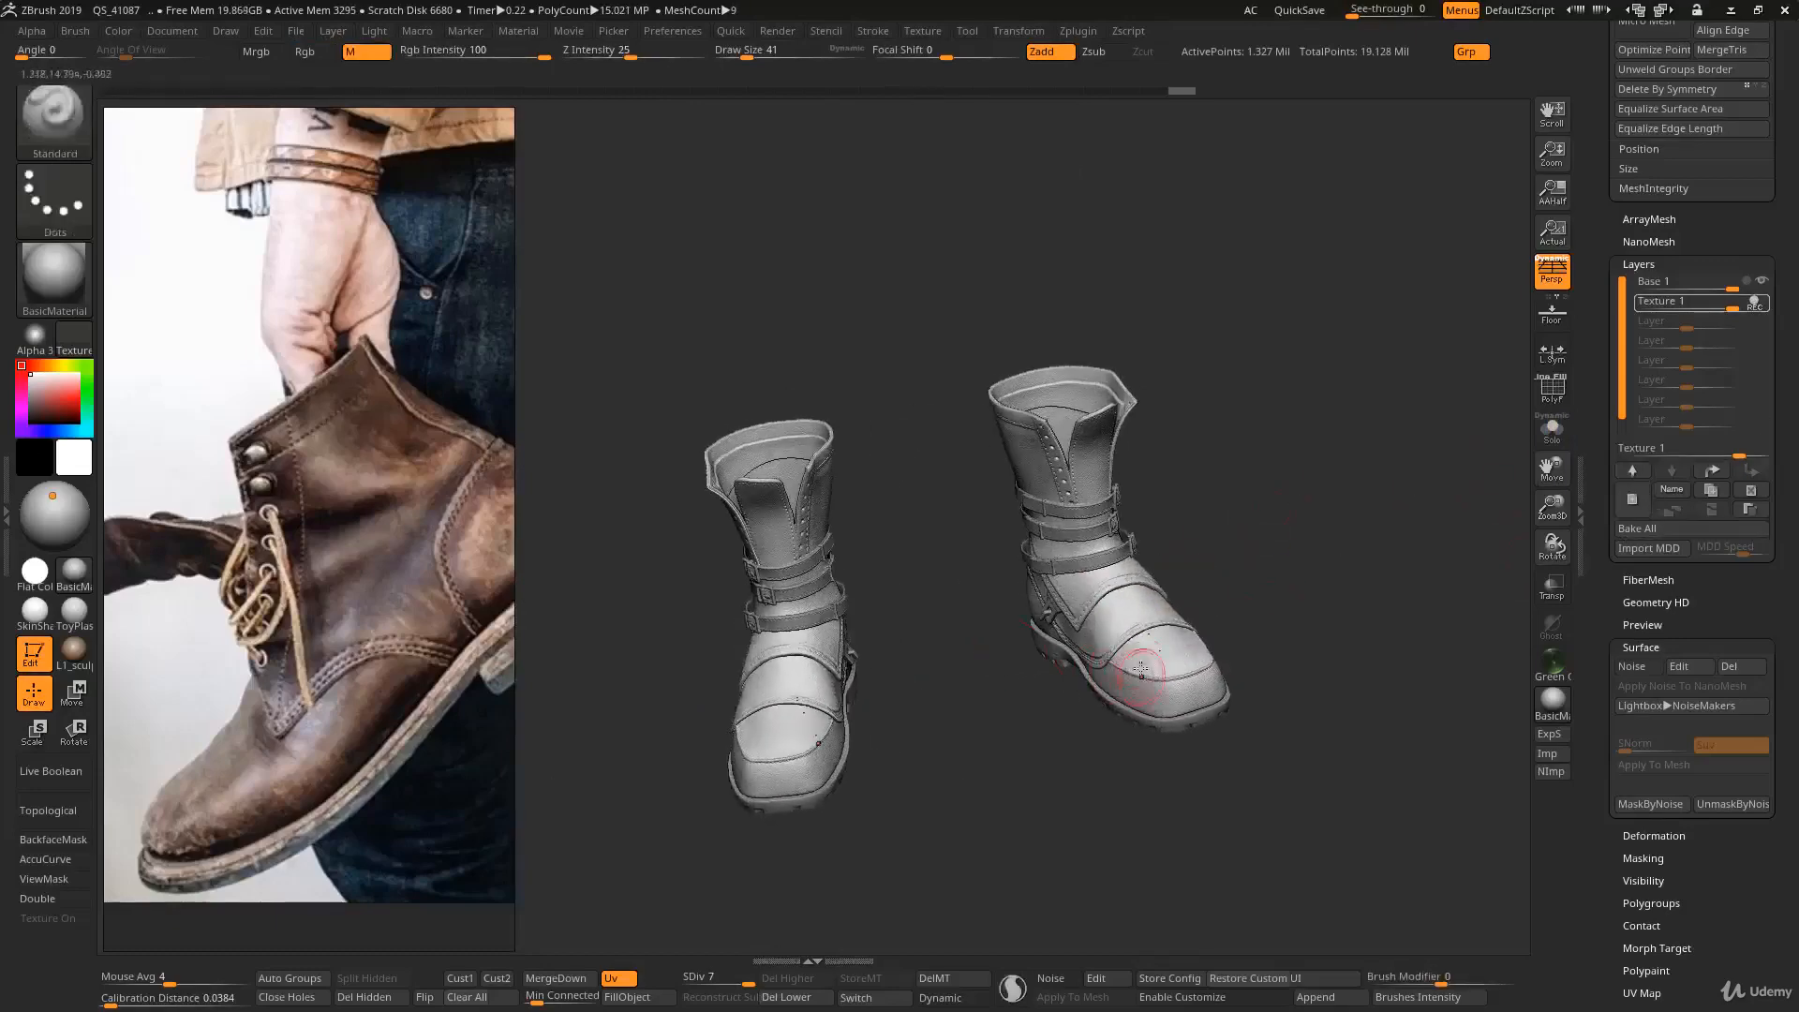
right_drag(1134, 654, 963, 652)
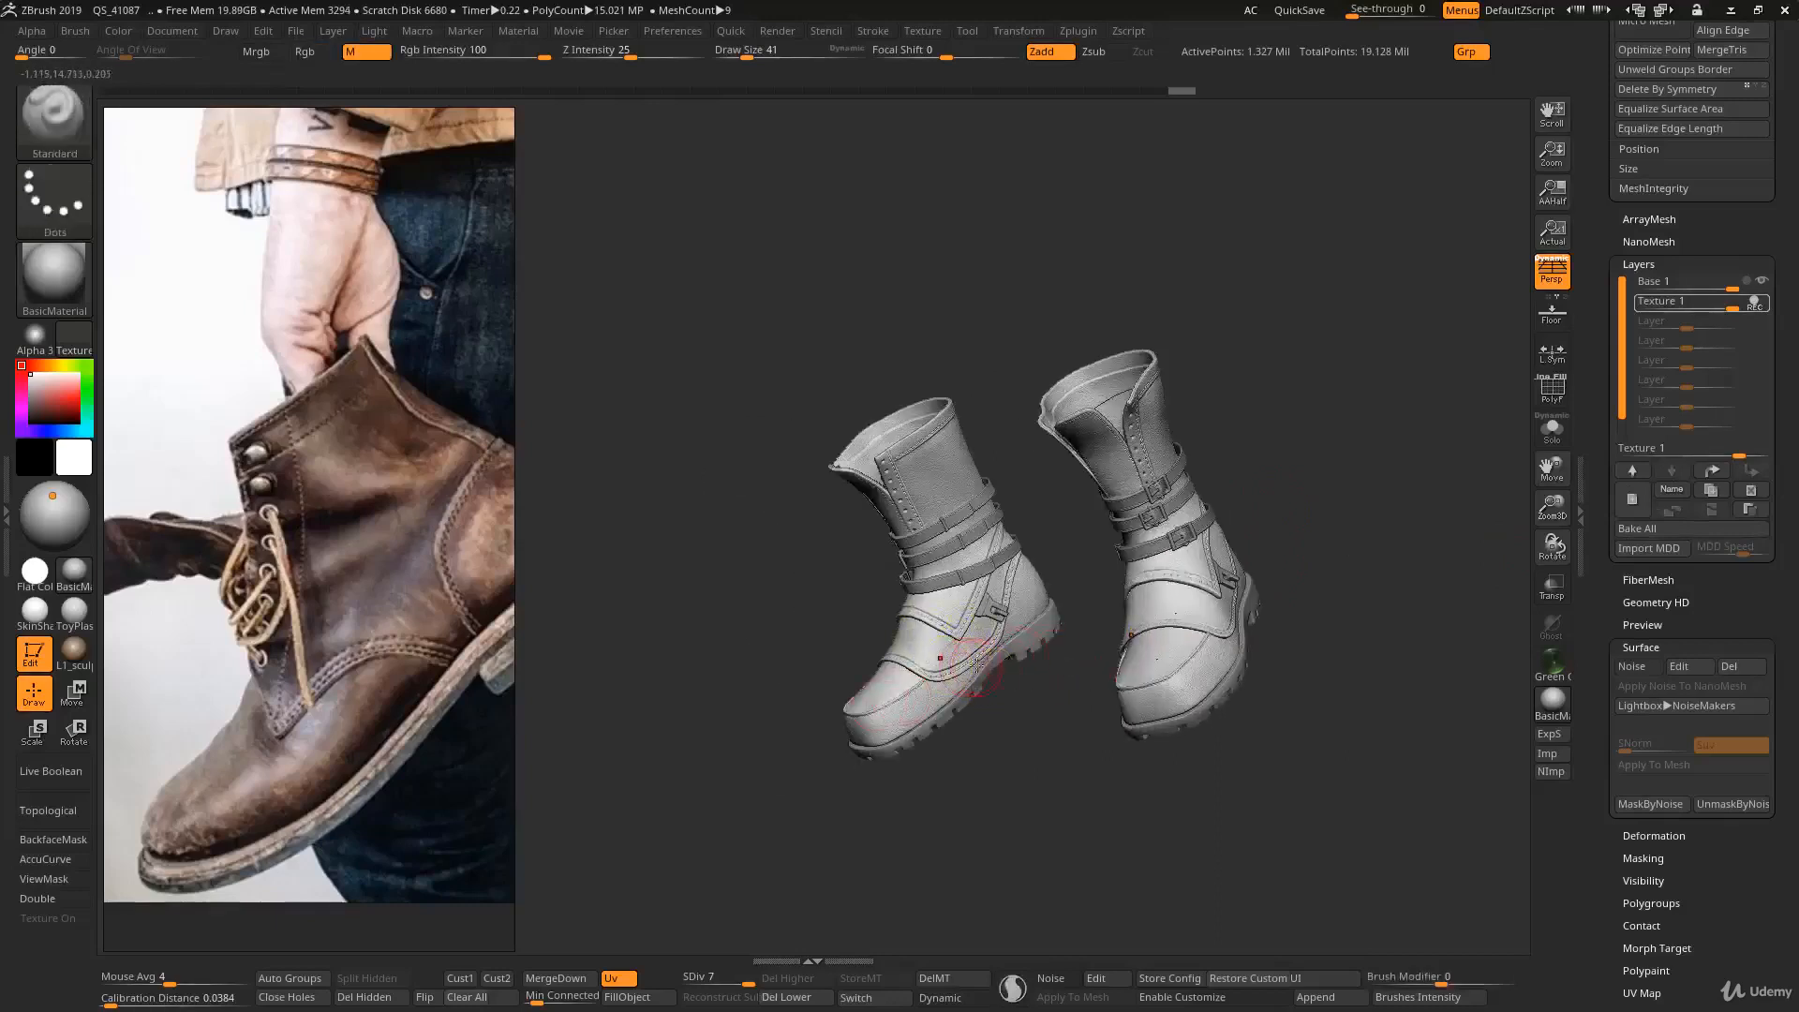
ctrl+right_drag(1122, 667, 1220, 558)
ctrl+right_drag(1165, 614, 1293, 743)
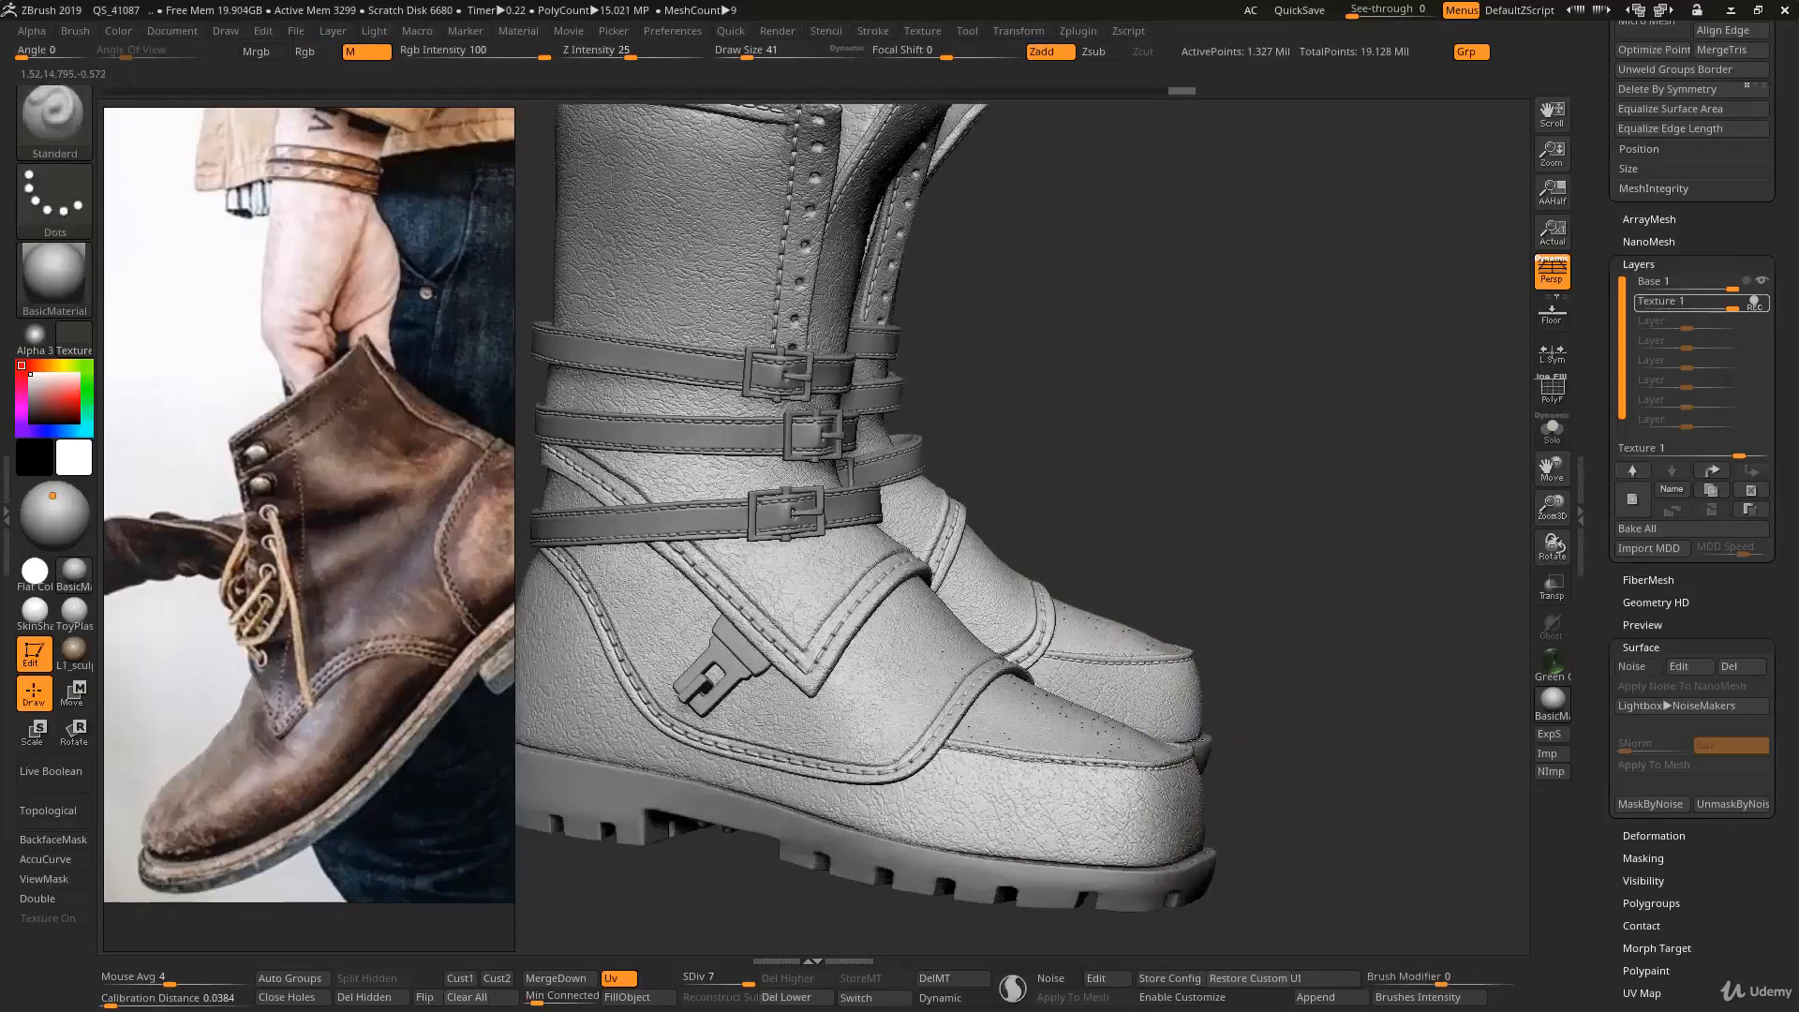
right_drag(1129, 555, 1129, 445)
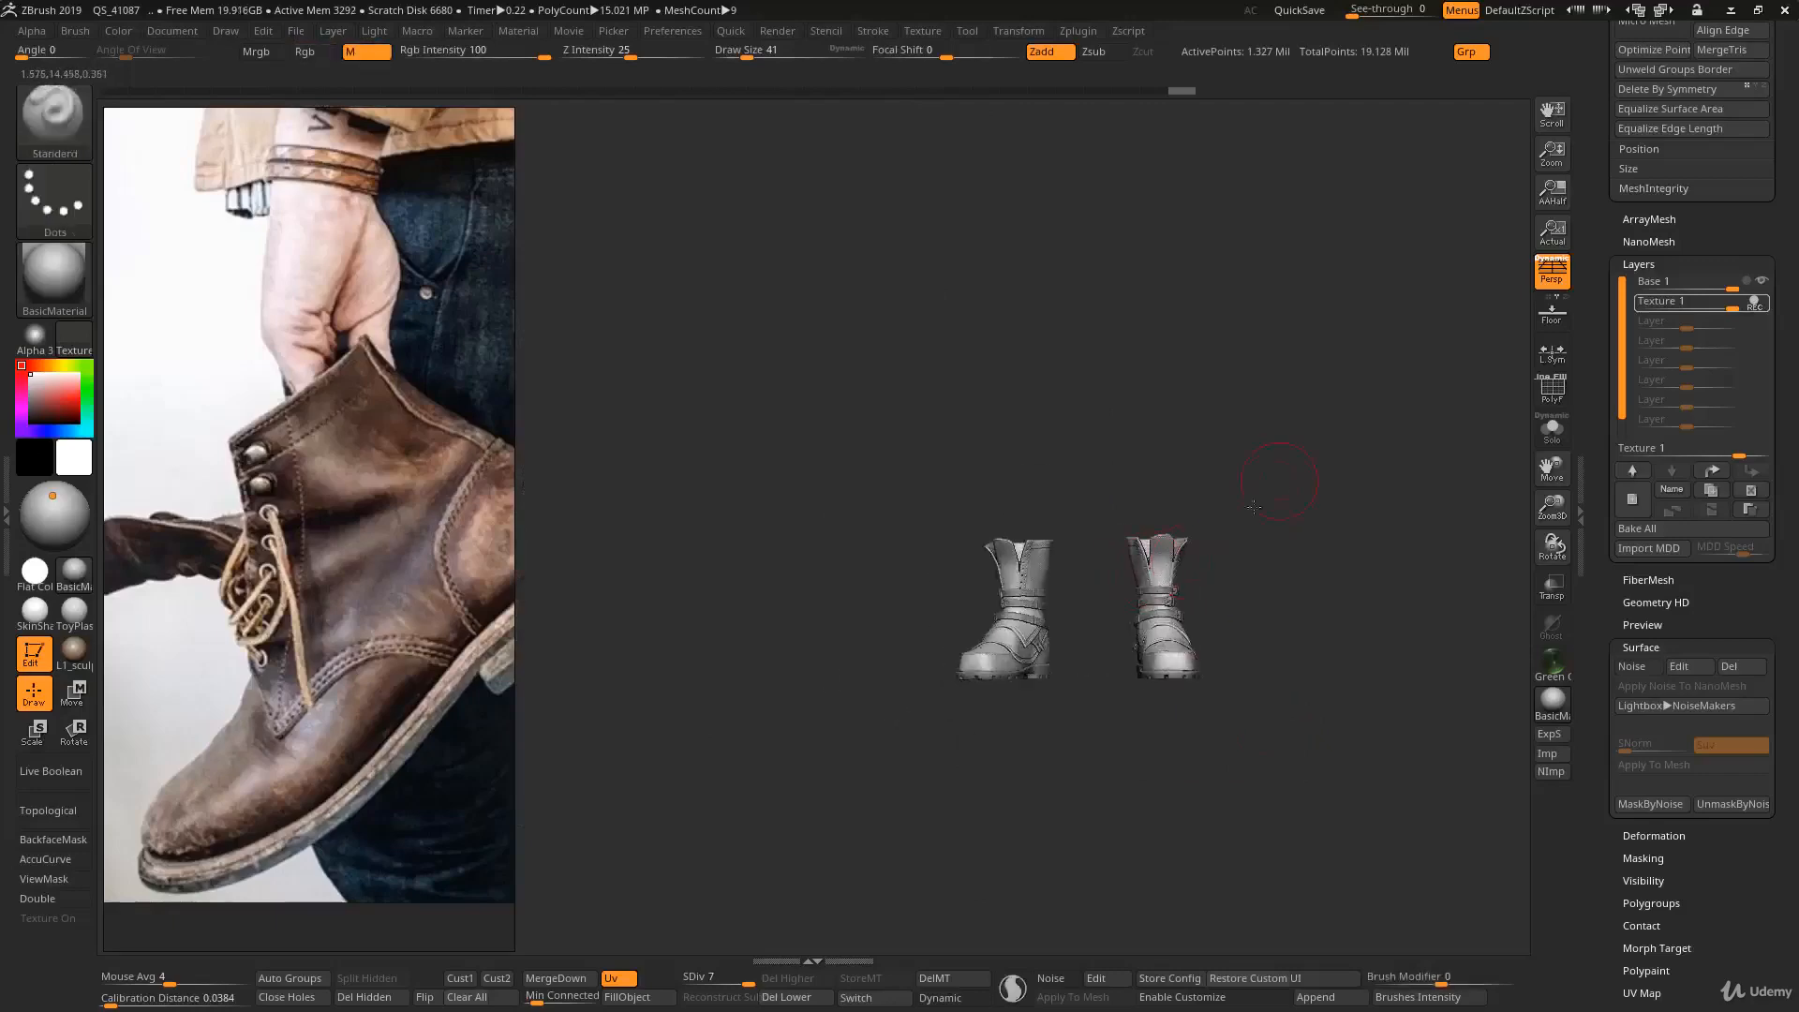